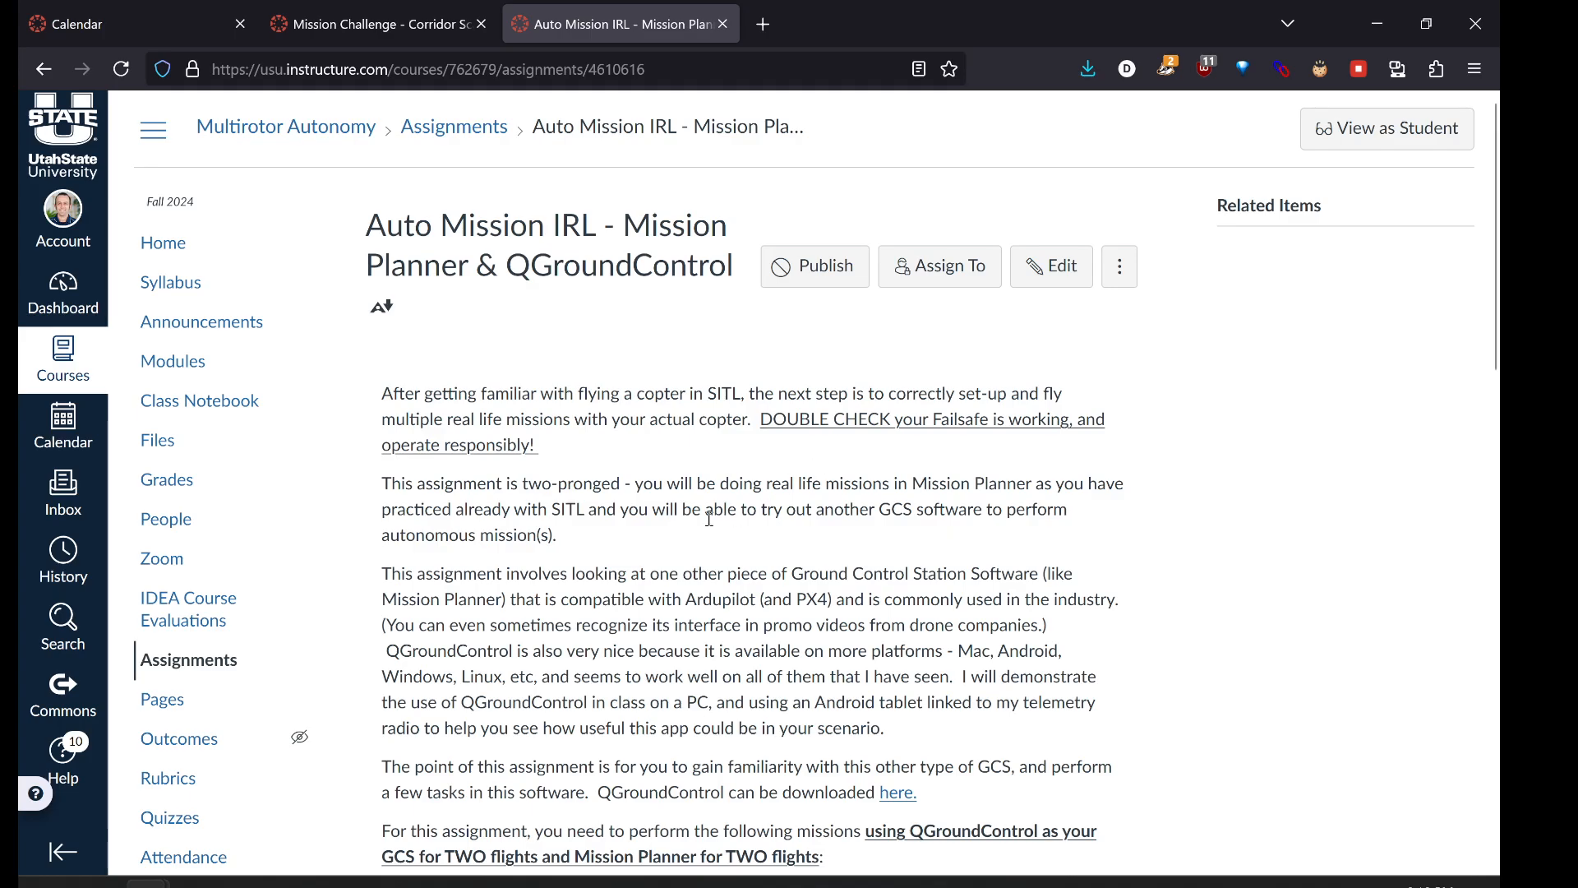
# - Read down the Auto Mission IRL assignment to the four-mission, 4-waypoint requirements, briefly highlighting 'QGroundControl'
pyautogui.scroll(-2, 711, 526)
pyautogui.scroll(-1, 711, 526)
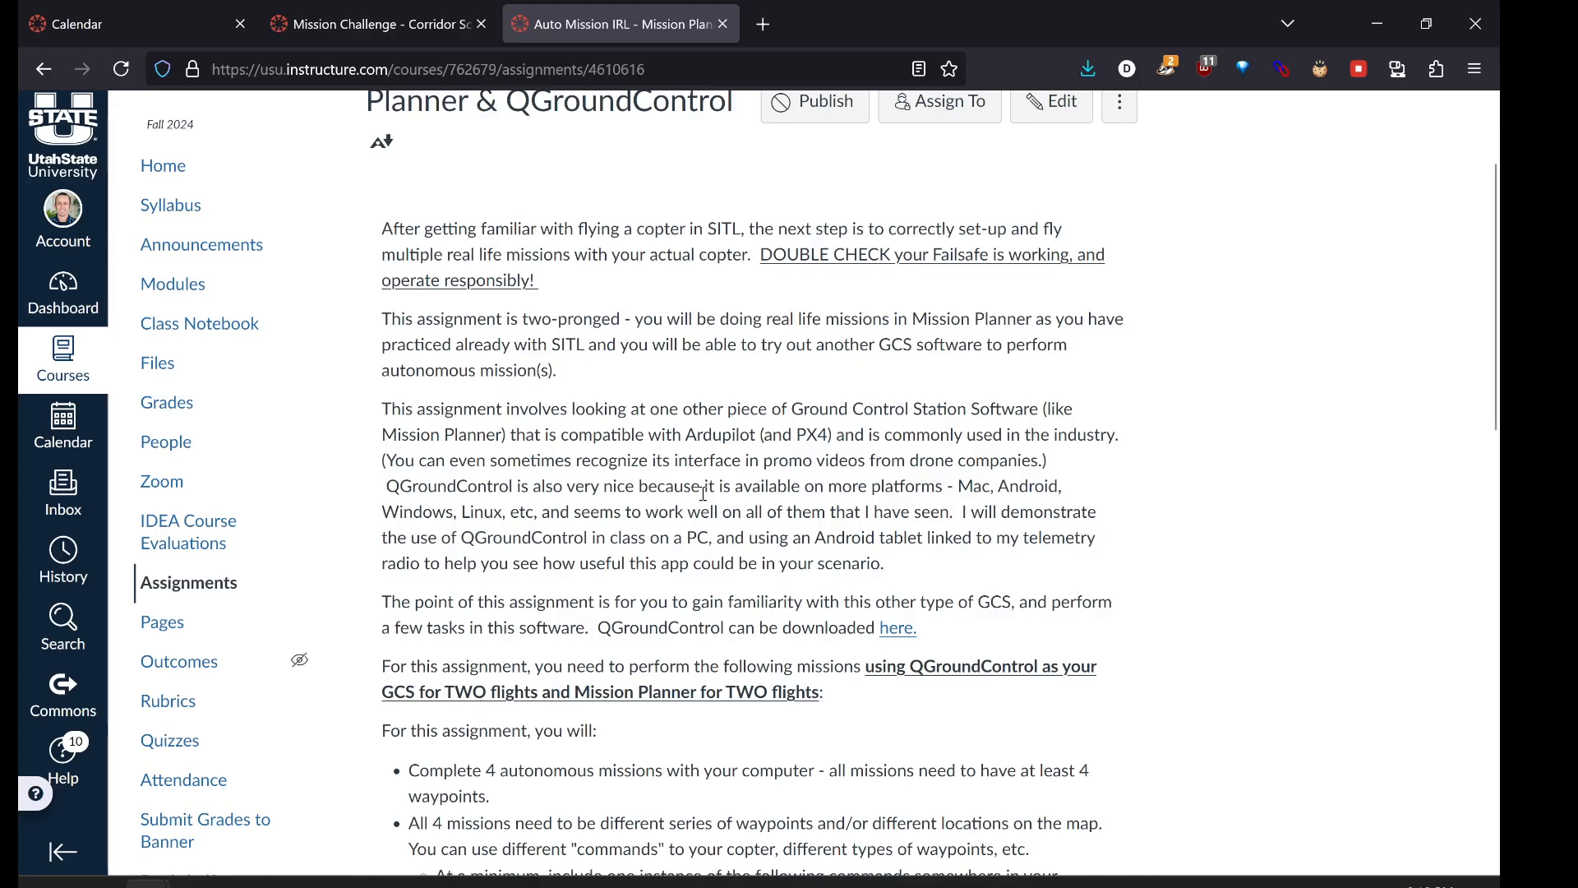
pyautogui.scroll(-1, 703, 494)
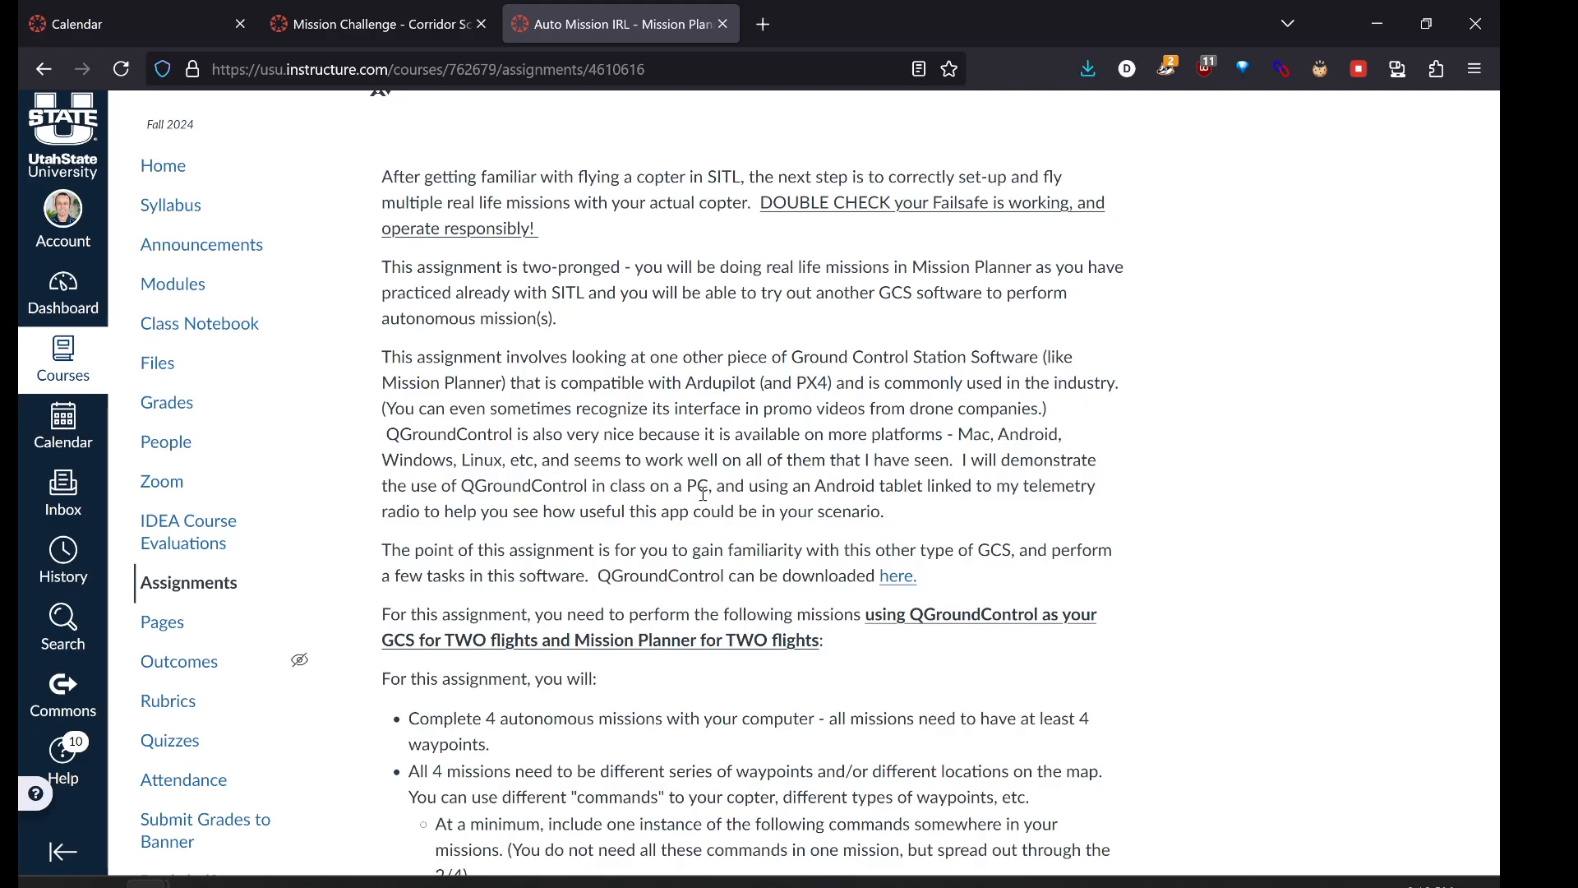
pyautogui.scroll(-1, 807, 479)
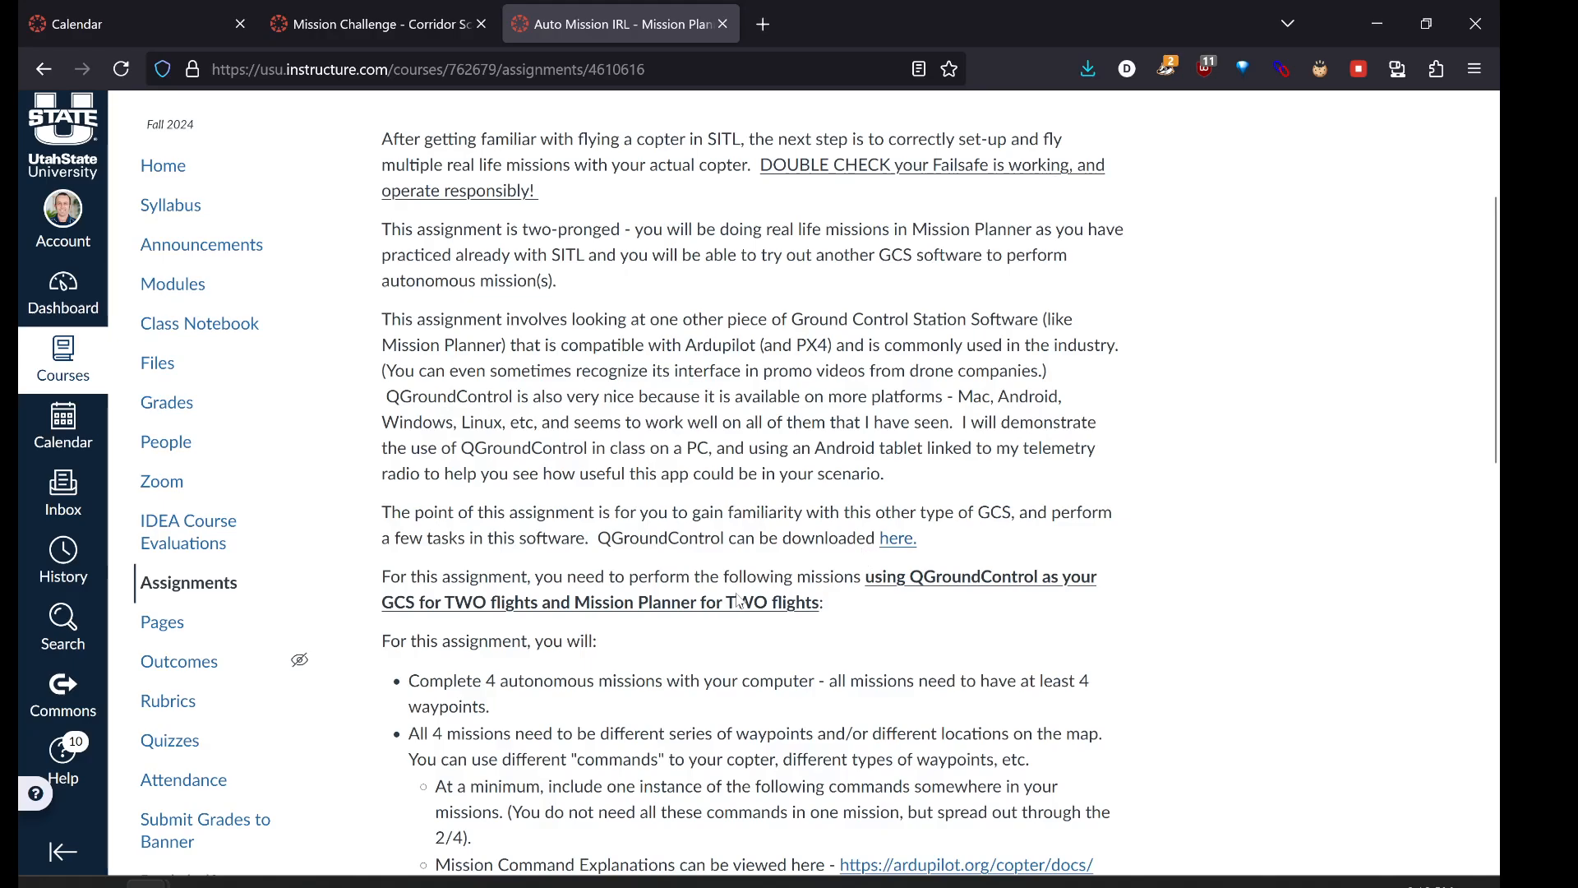
pyautogui.scroll(-3, 737, 599)
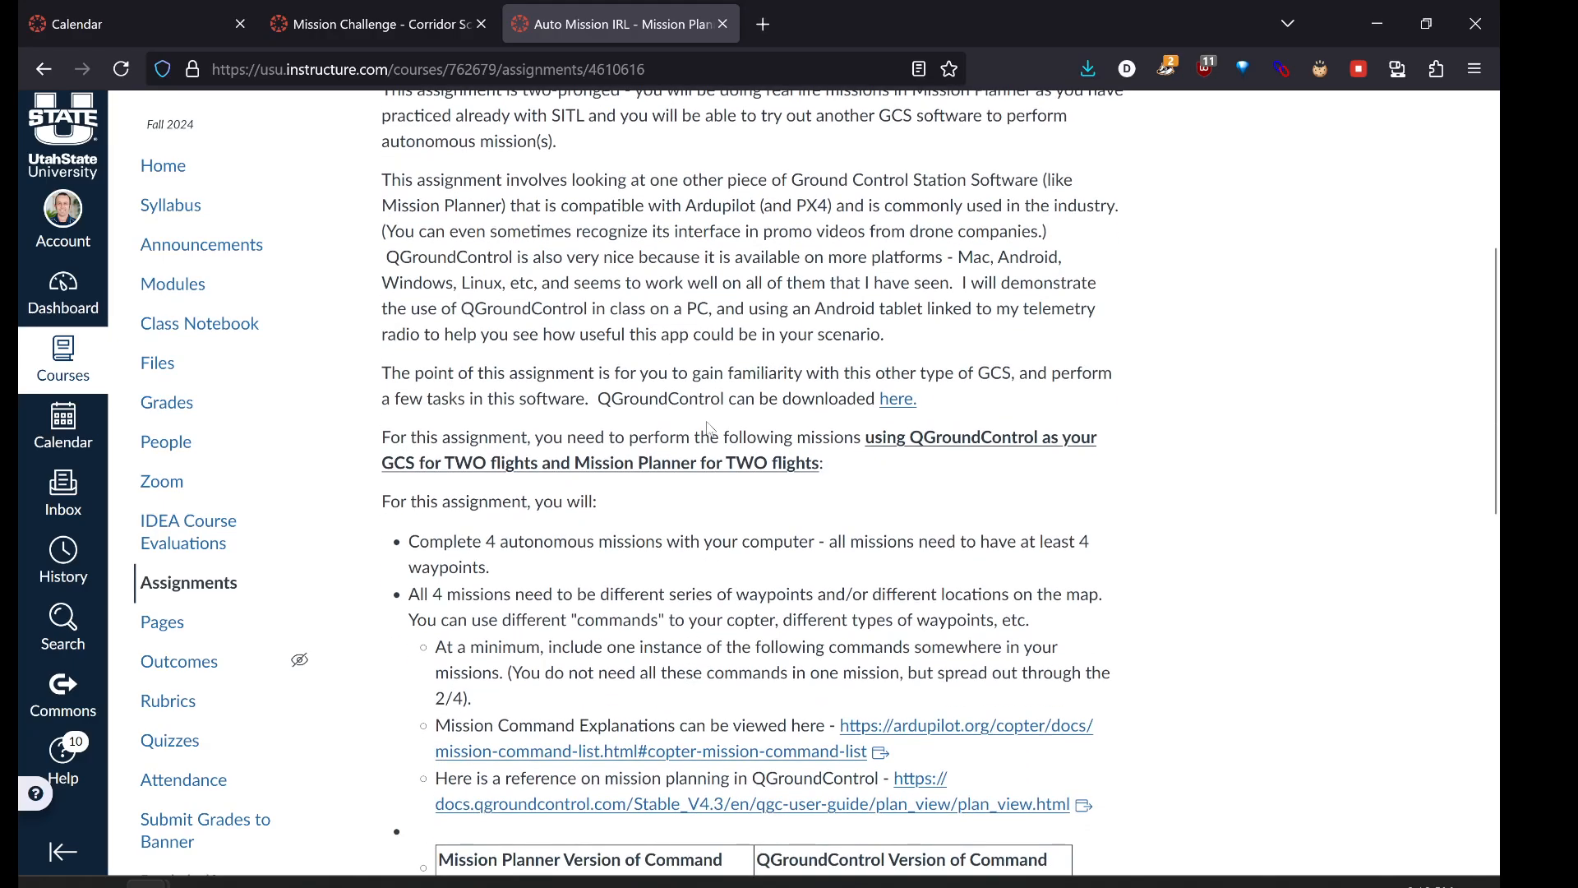
pyautogui.moveTo(727, 397); pyautogui.dragTo(603, 405)
pyautogui.click(603, 404)
pyautogui.scroll(-2, 696, 530)
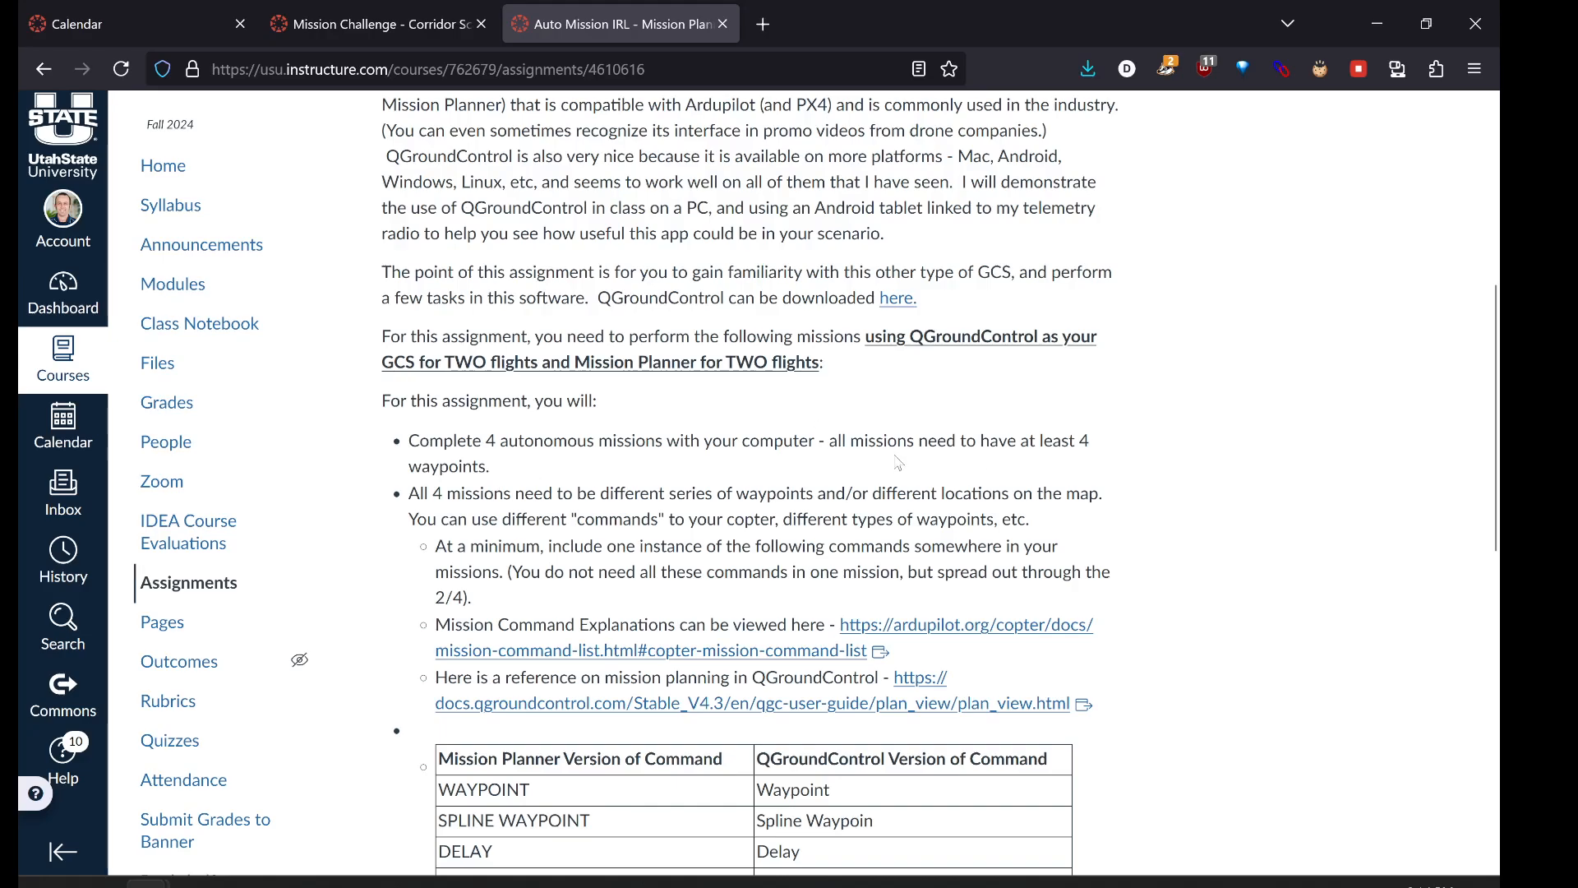
pyautogui.moveTo(903, 443); pyautogui.dragTo(941, 470)
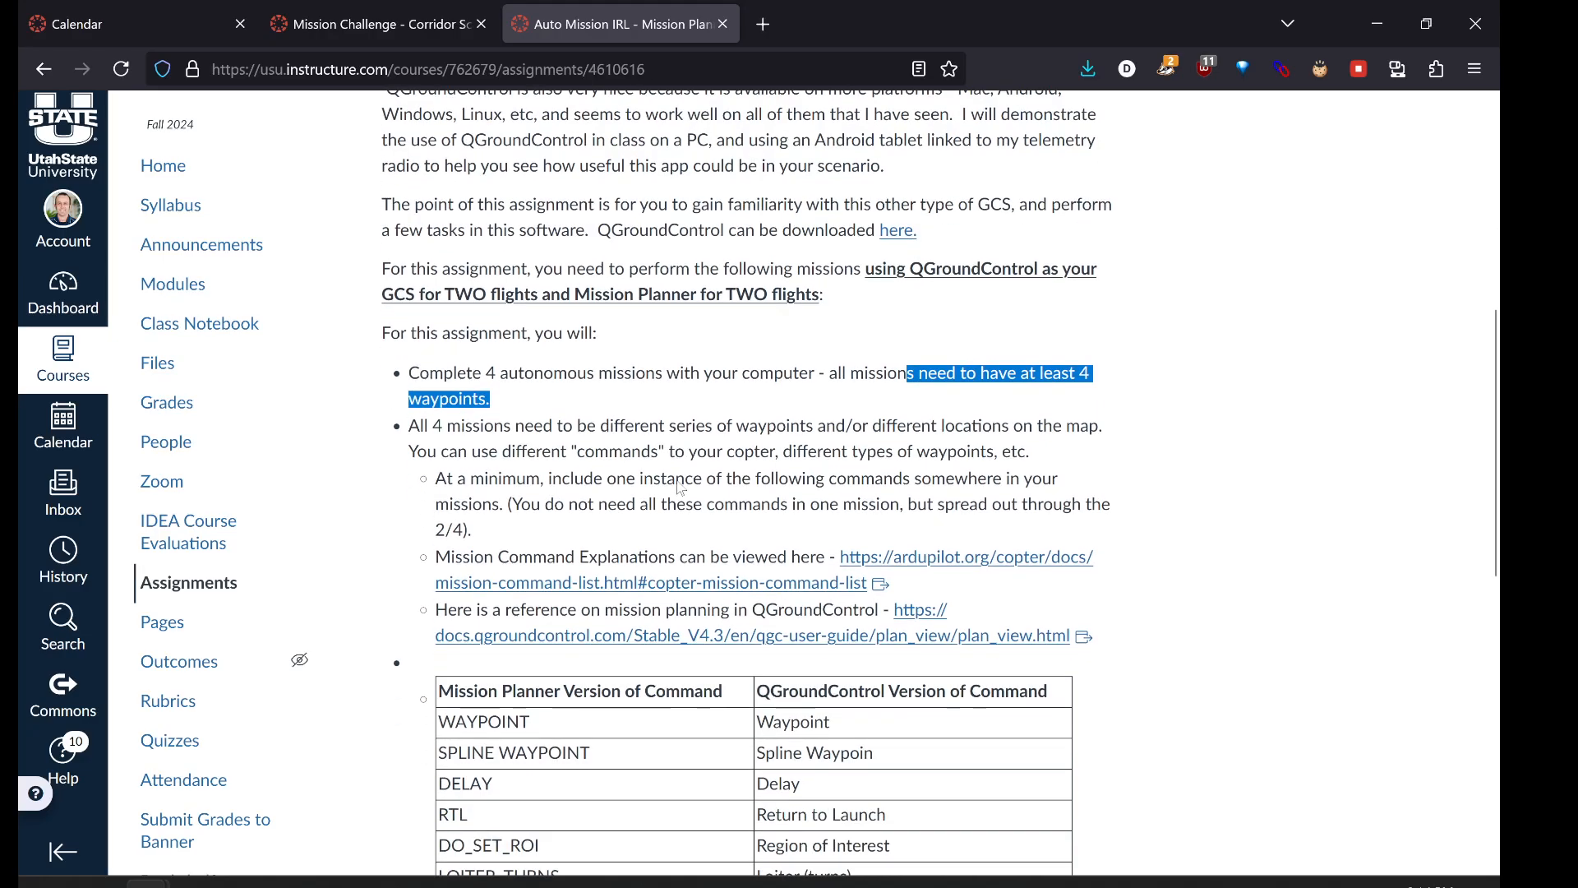
# - Highlight the requirements that missions differ, use different commands, and include the minimum commands
pyautogui.scroll(-1, 680, 488)
pyautogui.click(468, 421)
pyautogui.moveTo(434, 425); pyautogui.dragTo(974, 426)
pyautogui.click(886, 429)
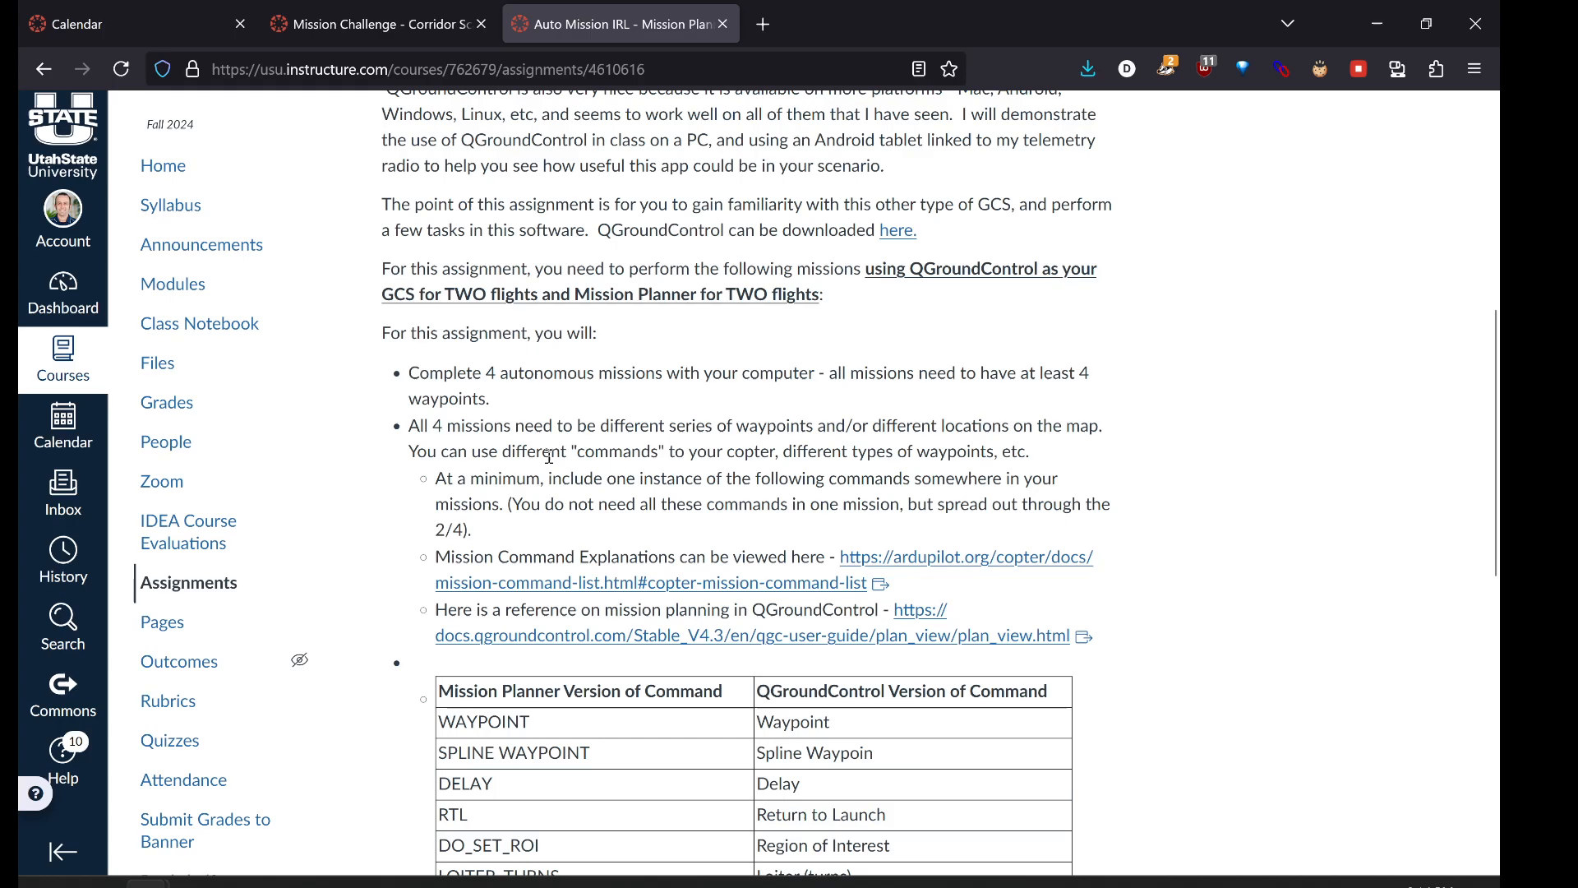
pyautogui.moveTo(551, 451); pyautogui.dragTo(867, 451)
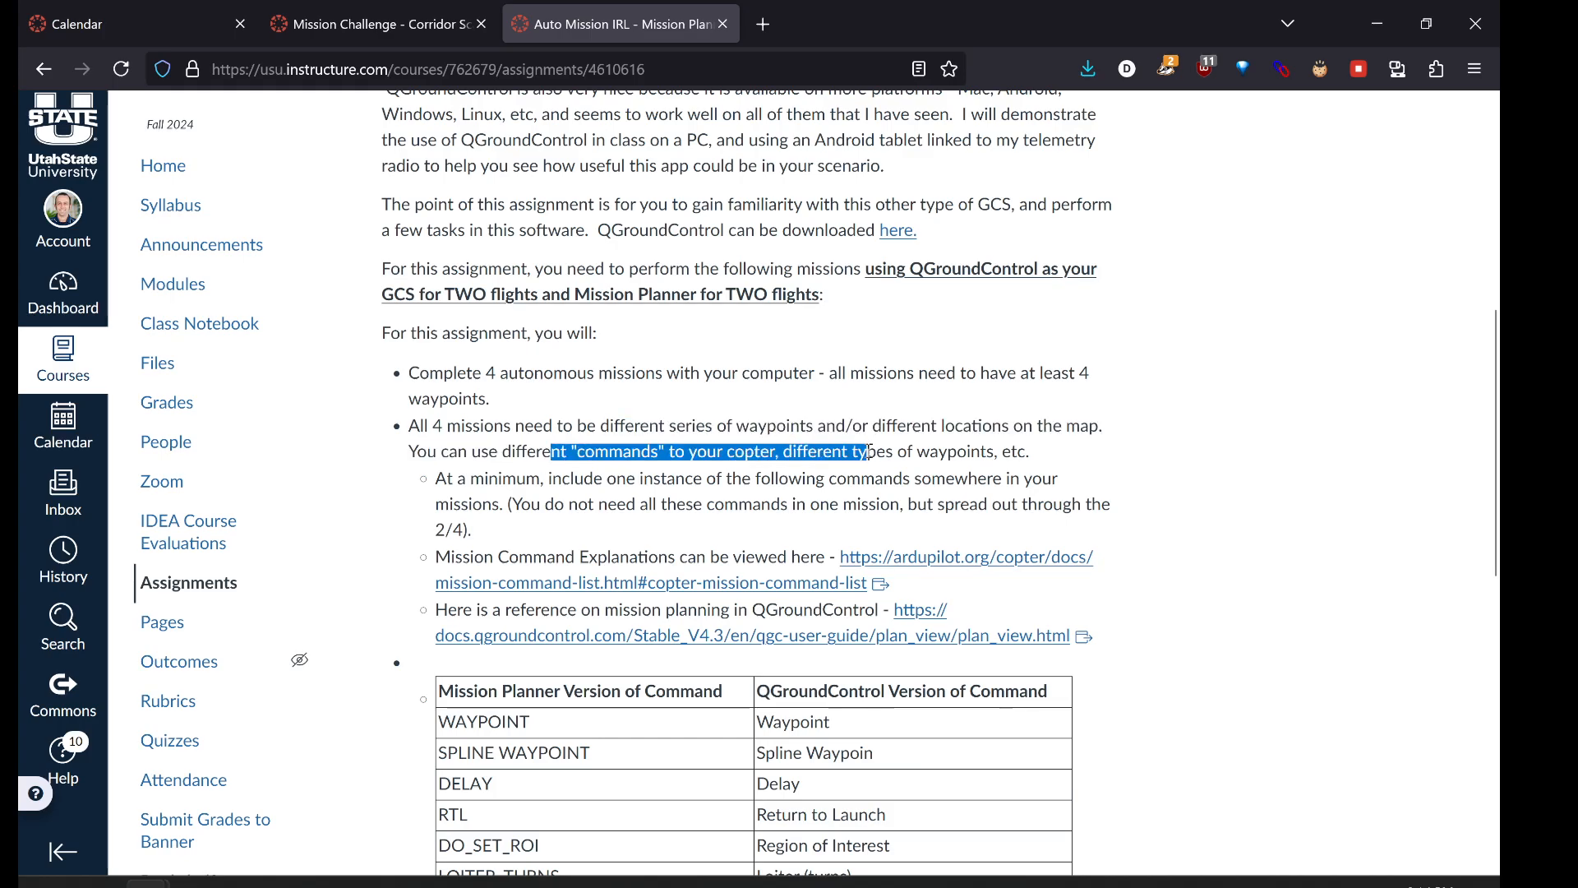
pyautogui.scroll(-1, 716, 474)
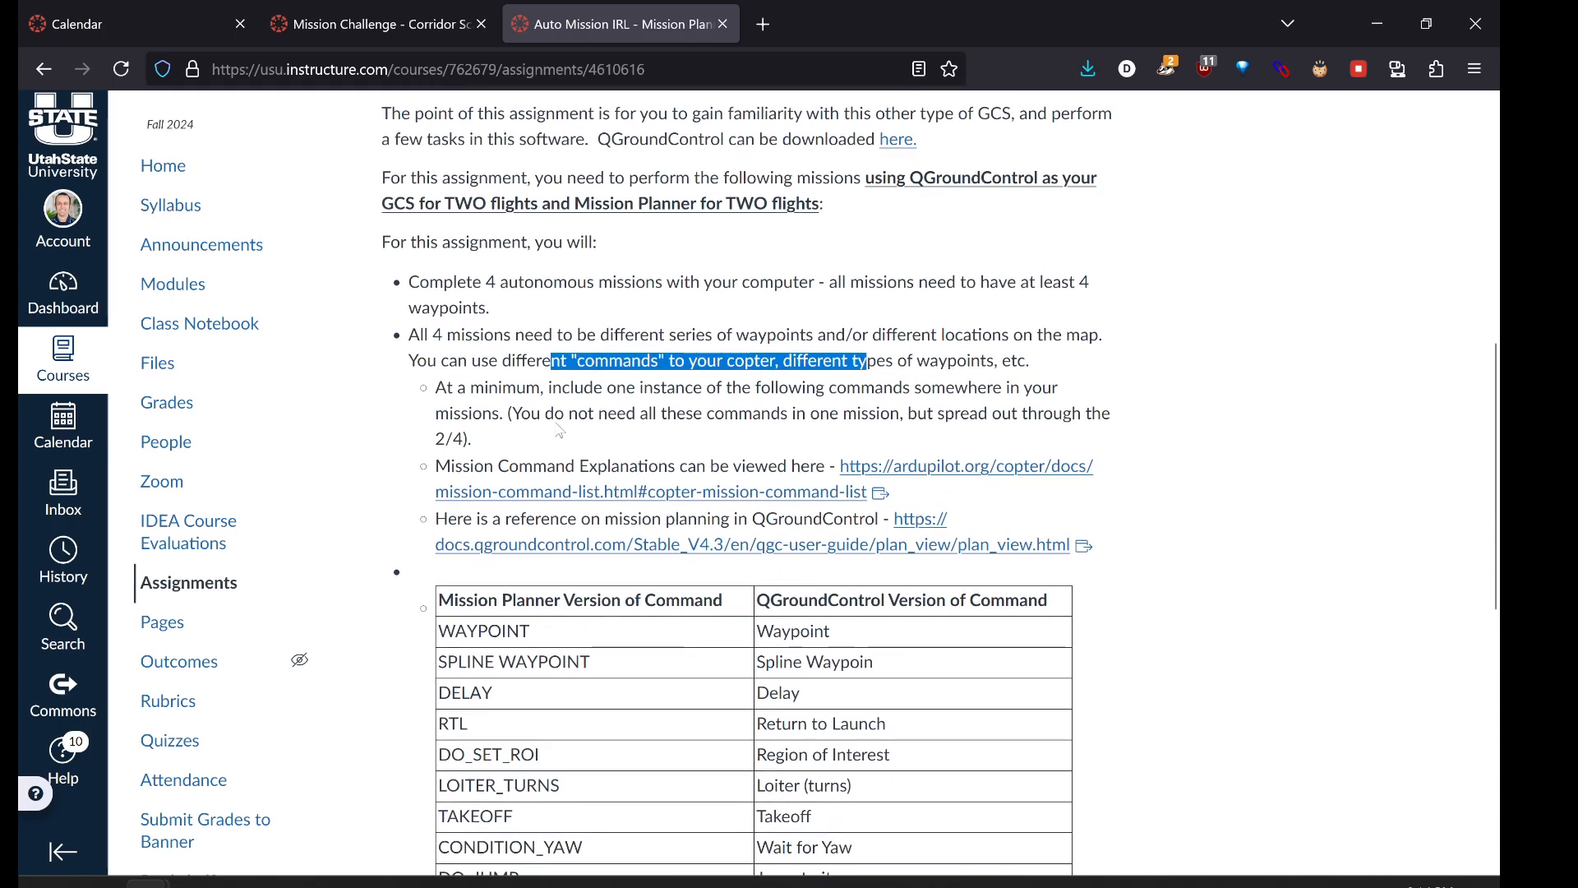
pyautogui.moveTo(447, 388); pyautogui.dragTo(761, 388)
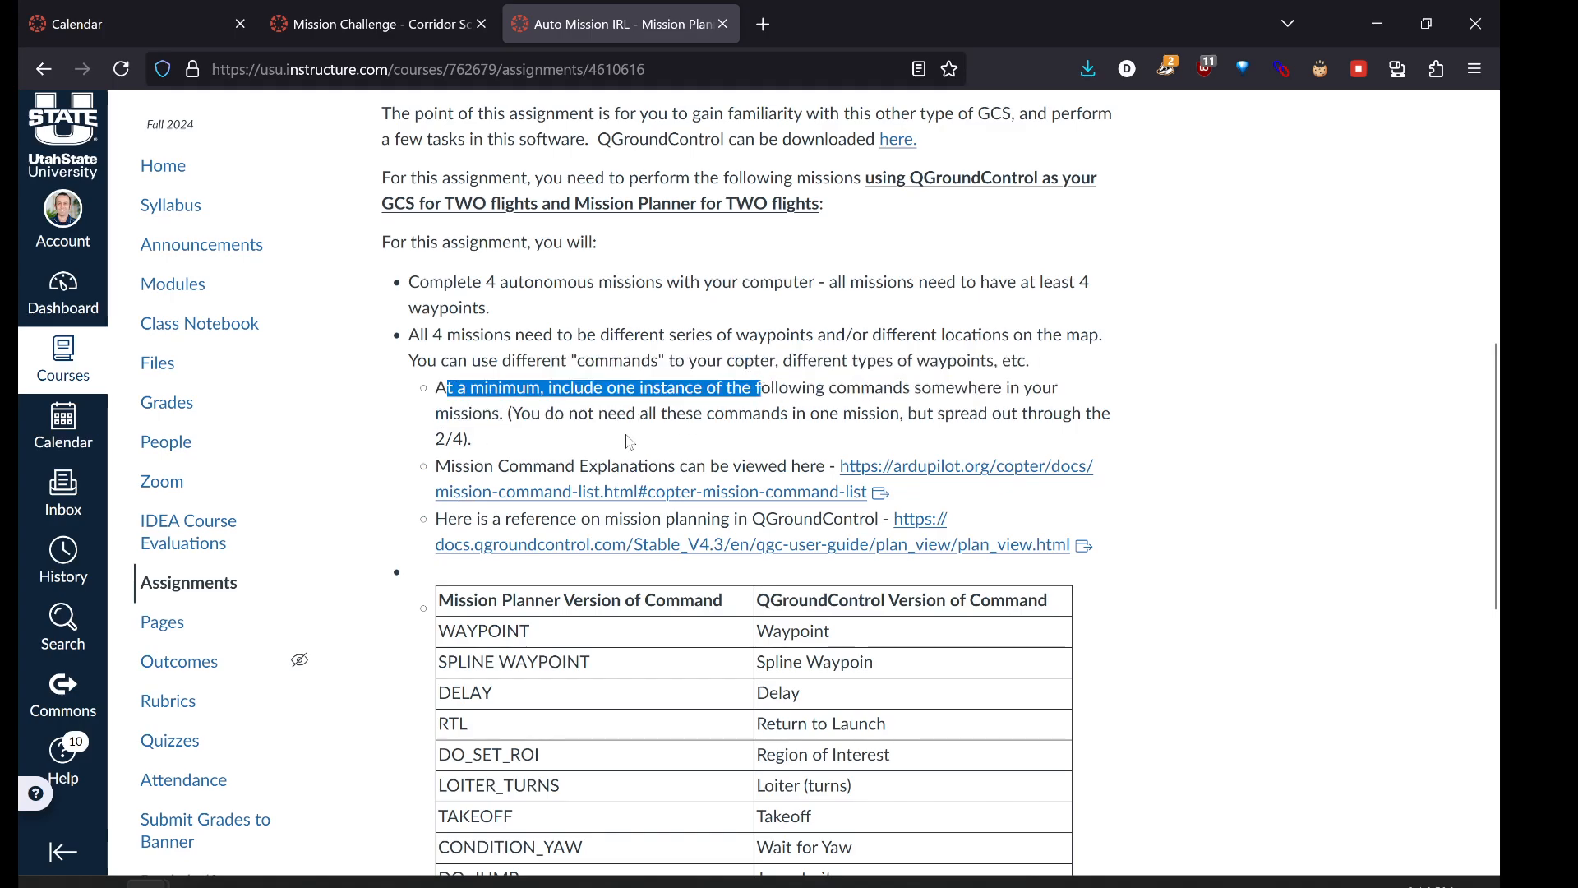
# - Compare the Mission Planner and QGroundControl command columns, then open the ArduPilot mission command list
pyautogui.scroll(-3, 628, 442)
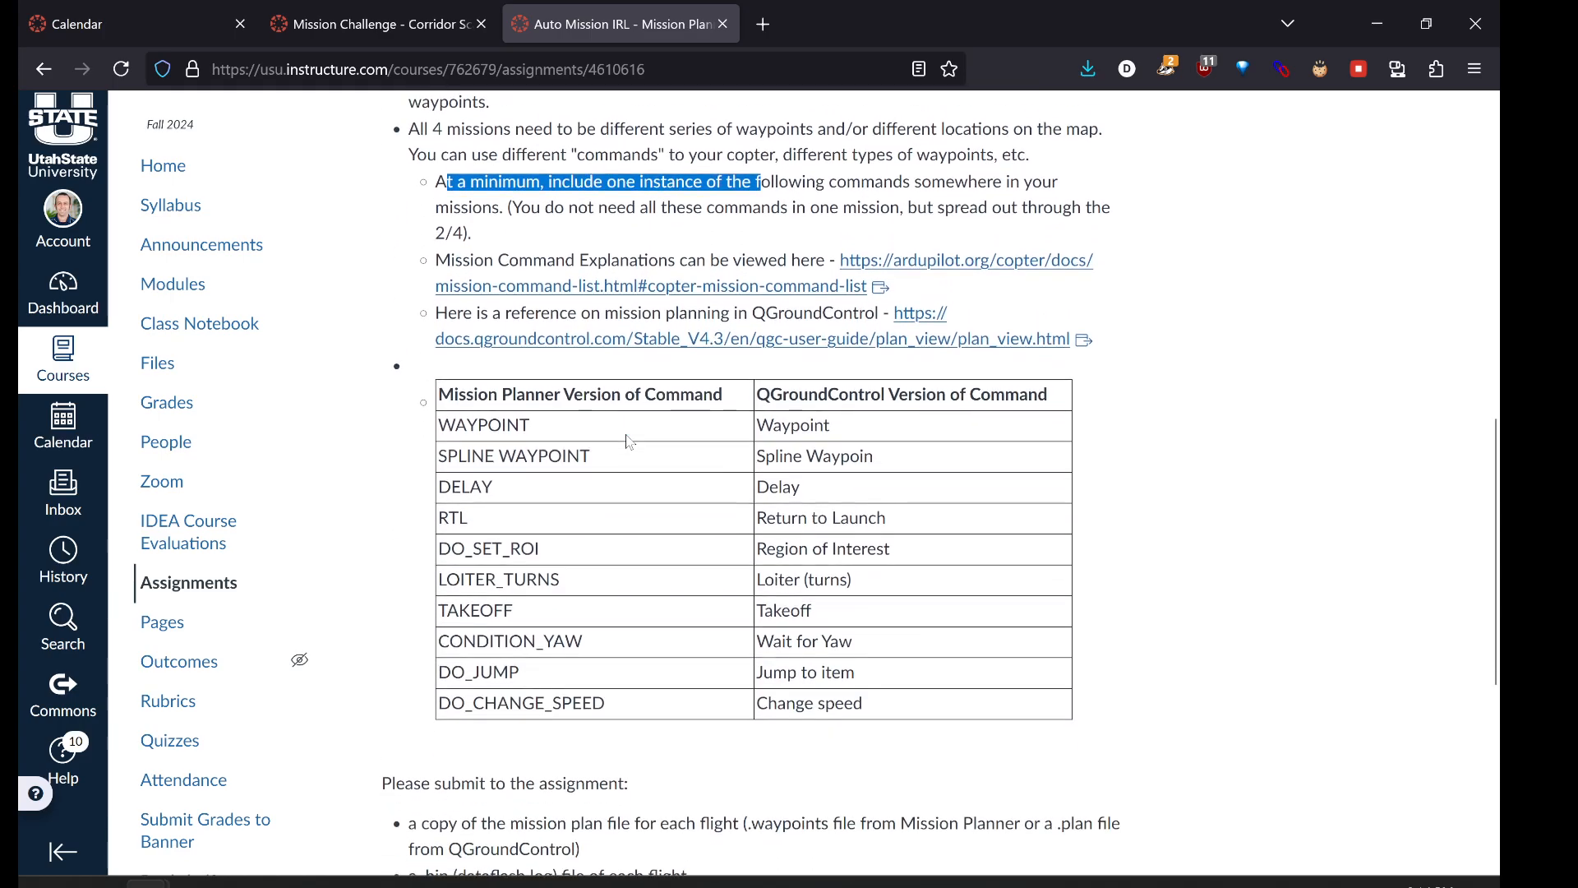
pyautogui.click(443, 405)
pyautogui.moveTo(443, 404); pyautogui.dragTo(537, 554)
pyautogui.click(704, 472)
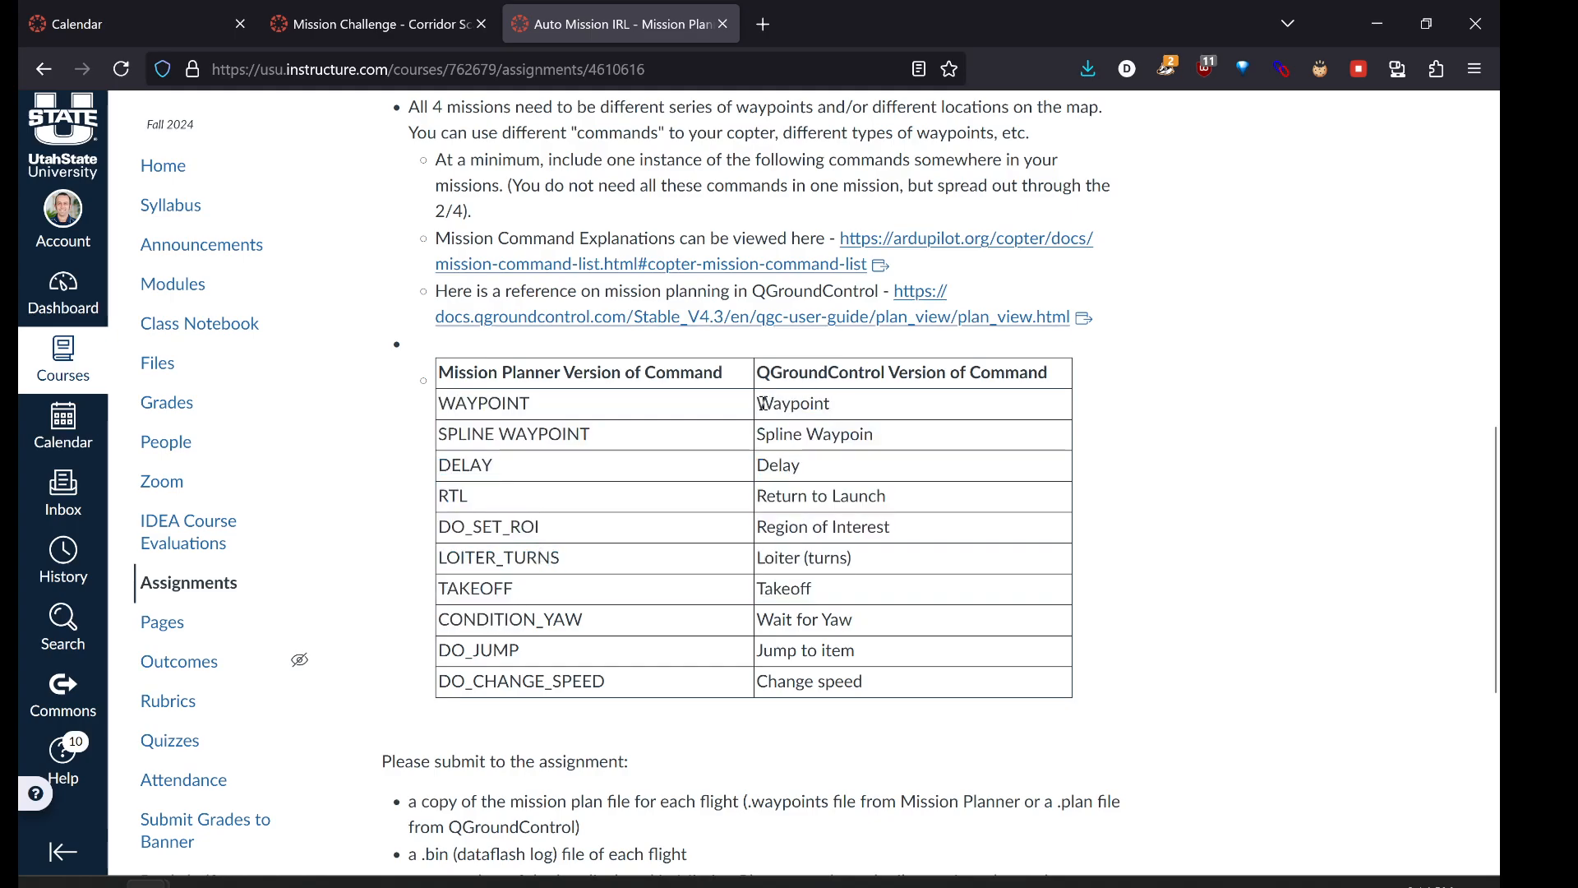
pyautogui.moveTo(757, 402); pyautogui.dragTo(875, 431)
pyautogui.click(875, 431)
pyautogui.moveTo(438, 403); pyautogui.dragTo(577, 680)
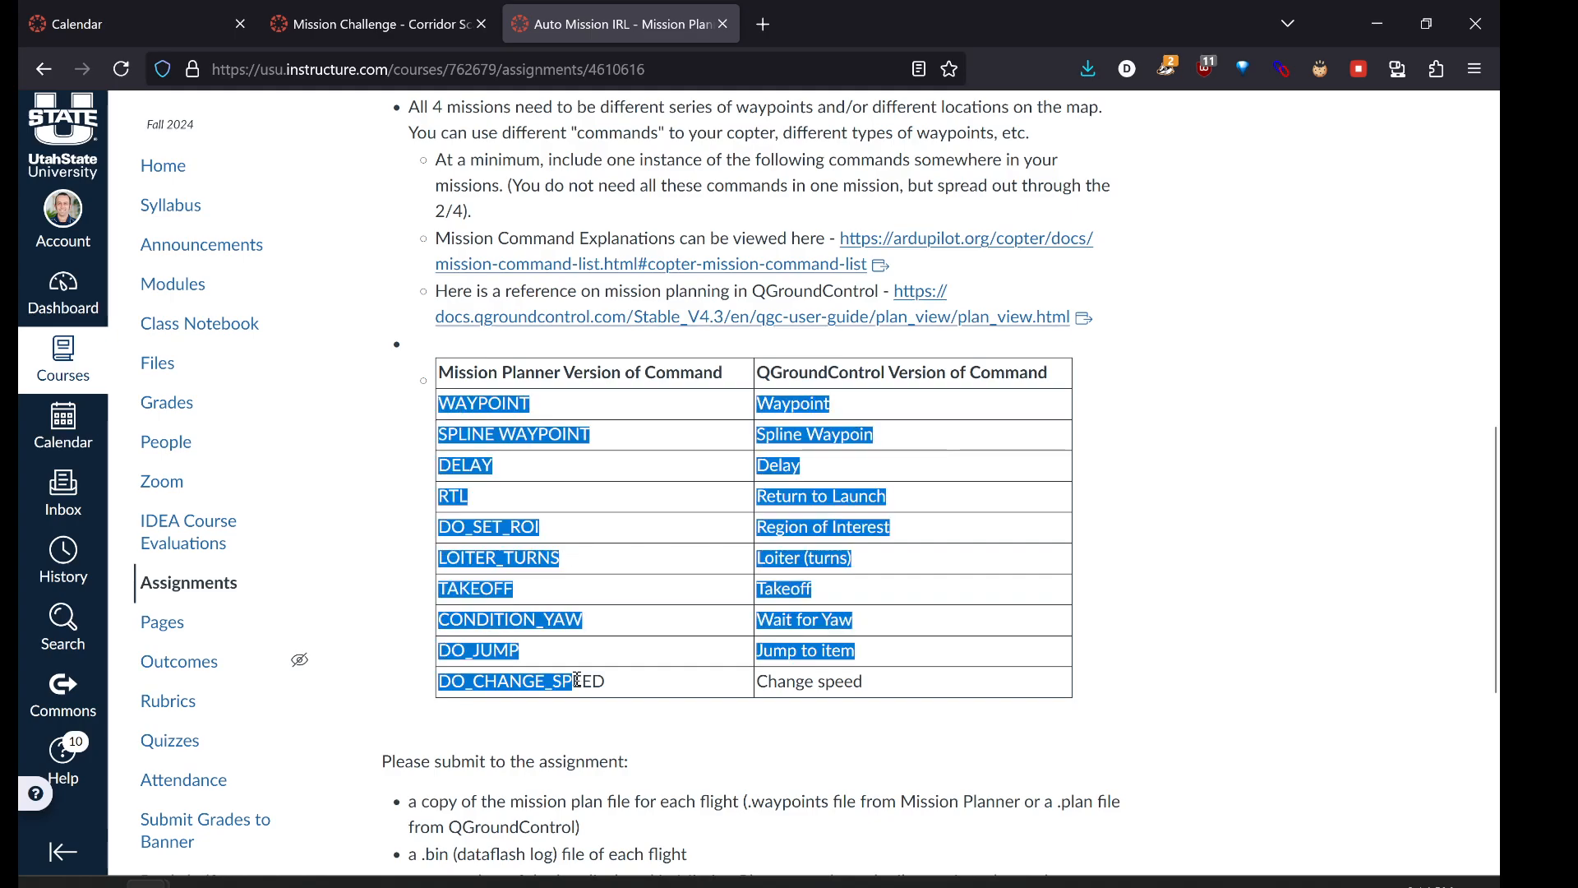
pyautogui.moveTo(754, 404); pyautogui.dragTo(874, 647)
pyautogui.click(668, 578)
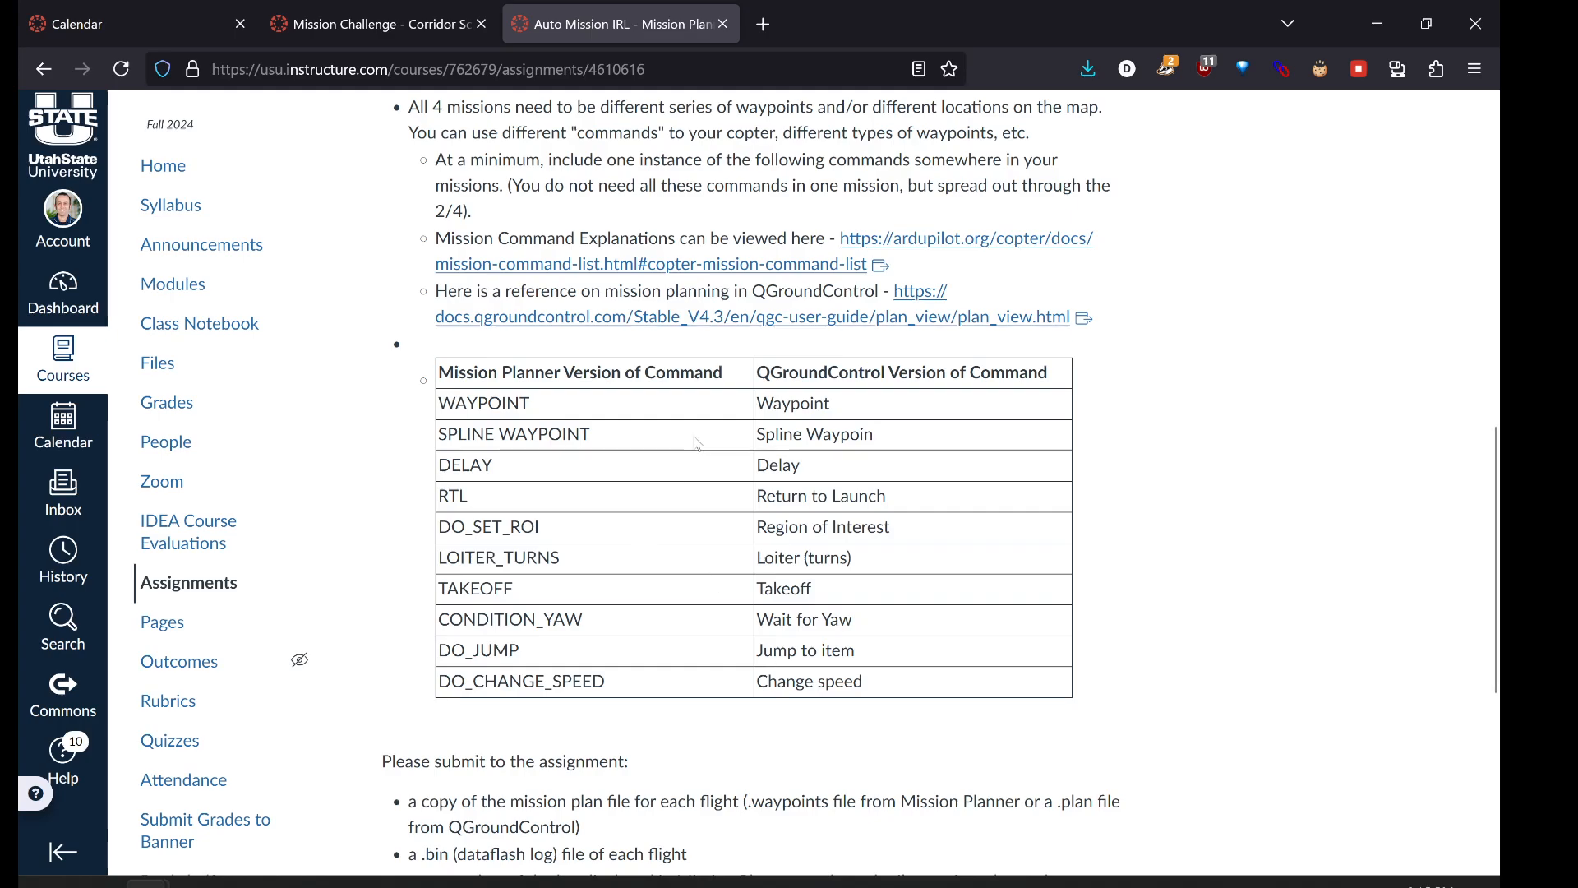
pyautogui.click(909, 239)
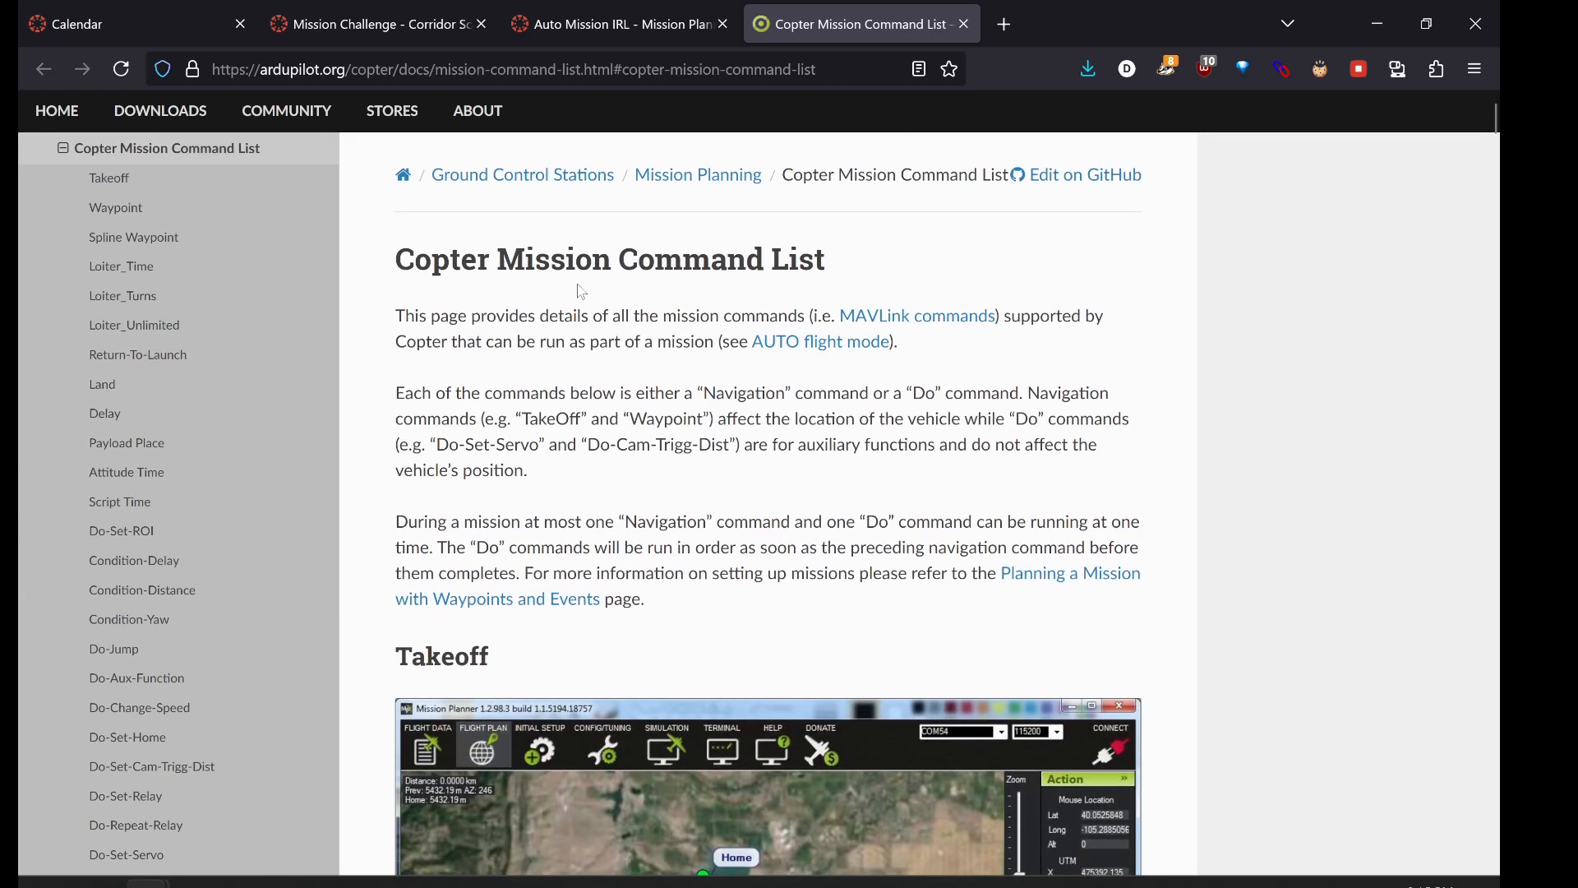
# - Scroll the Copter command docs past Spline, Loiter_Turns, Delay and Payload Place, then return to Canvas
pyautogui.scroll(-1, 684, 468)
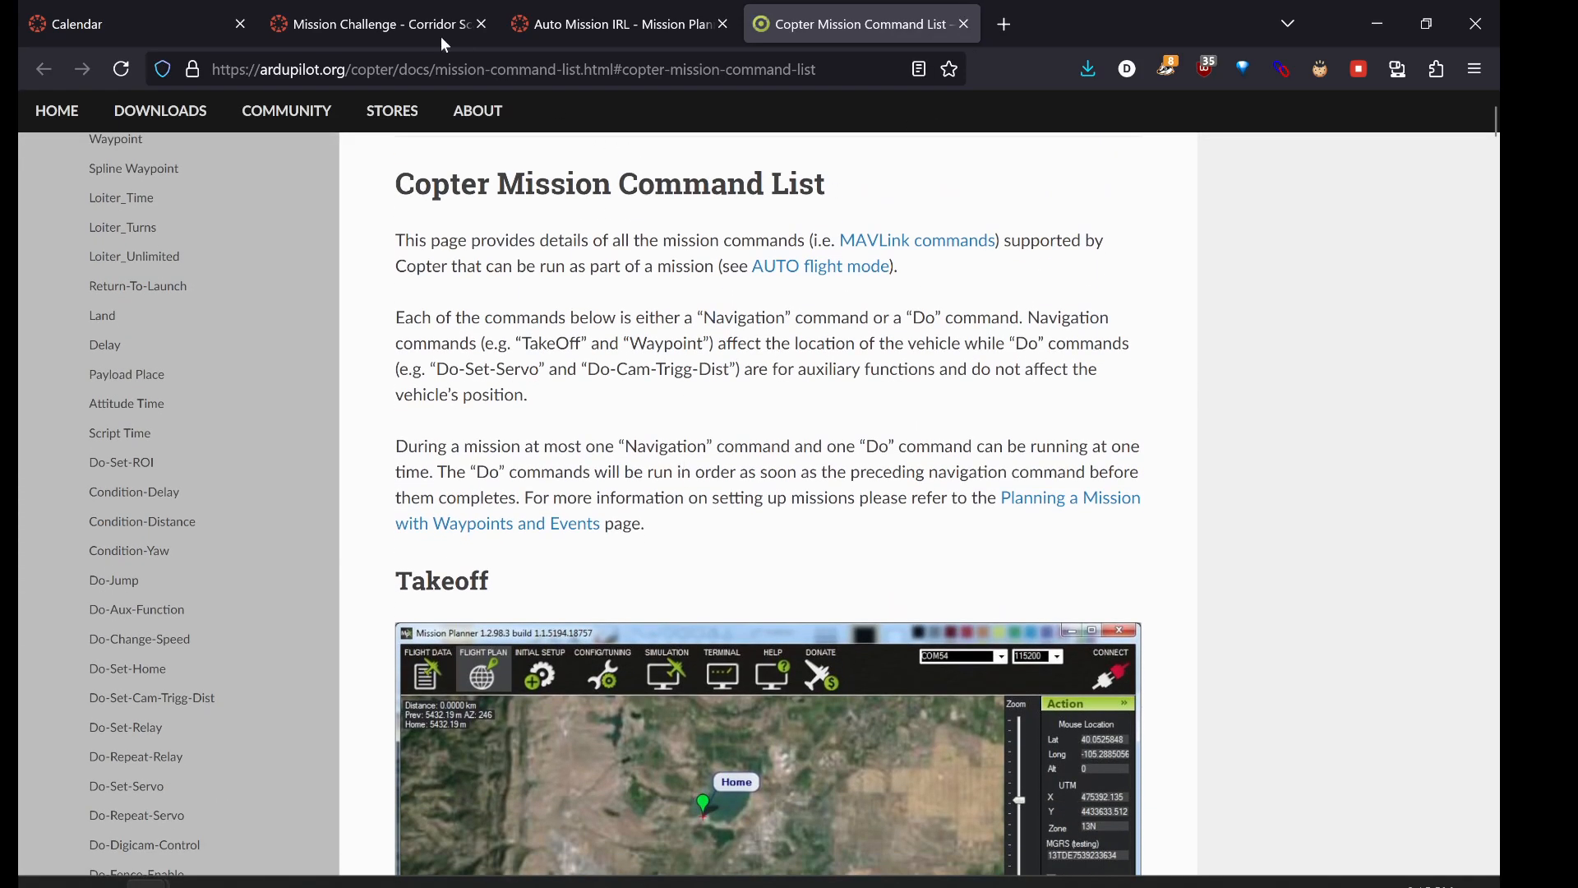
pyautogui.click(543, 13)
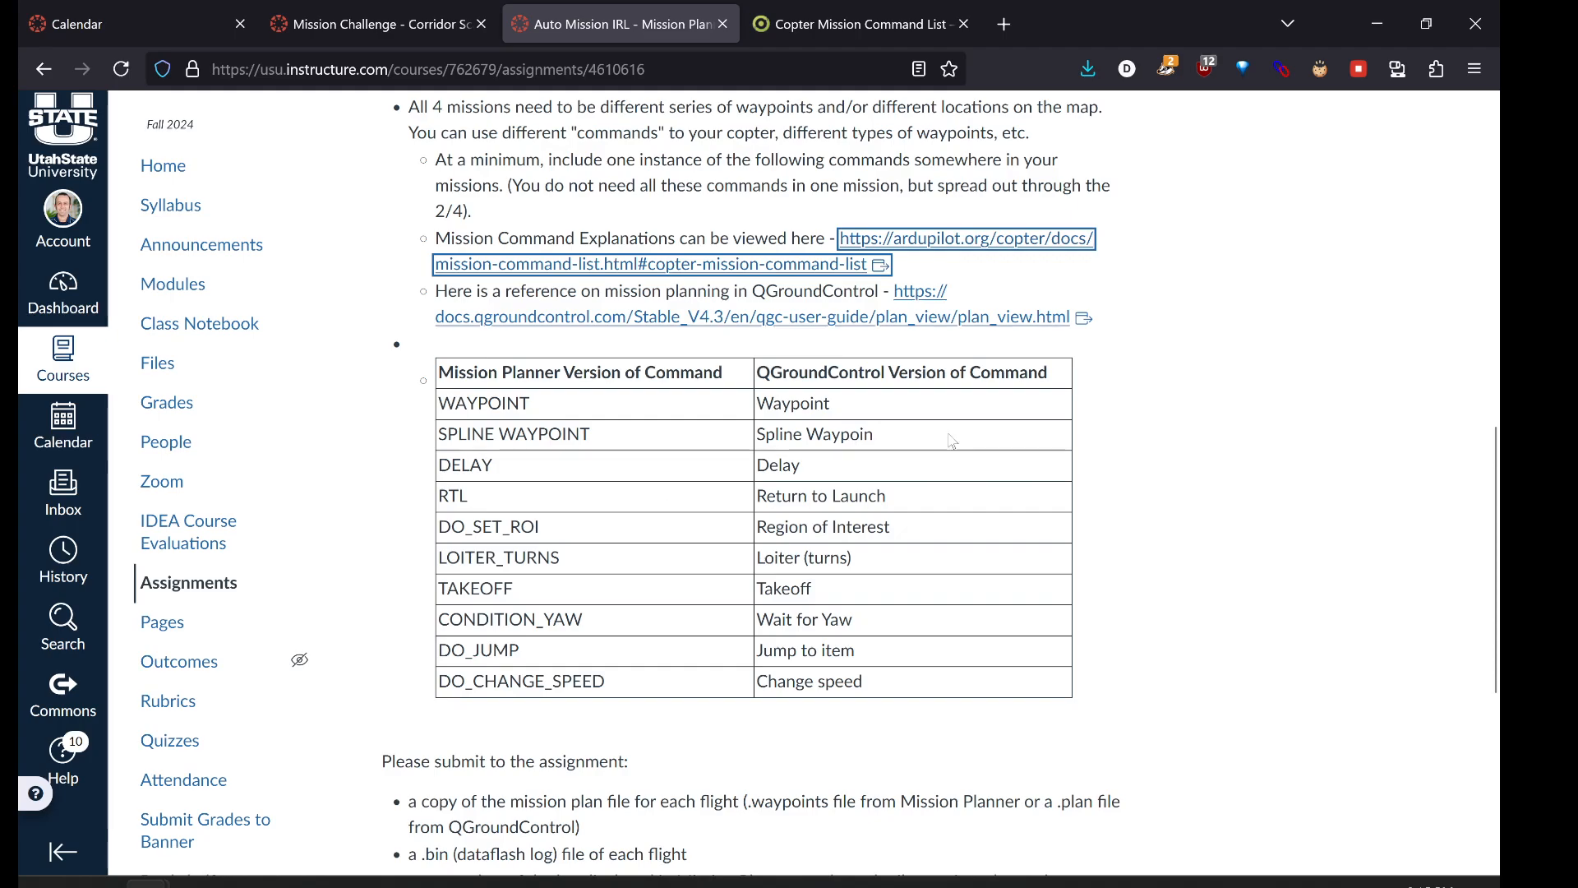
pyautogui.click(846, 30)
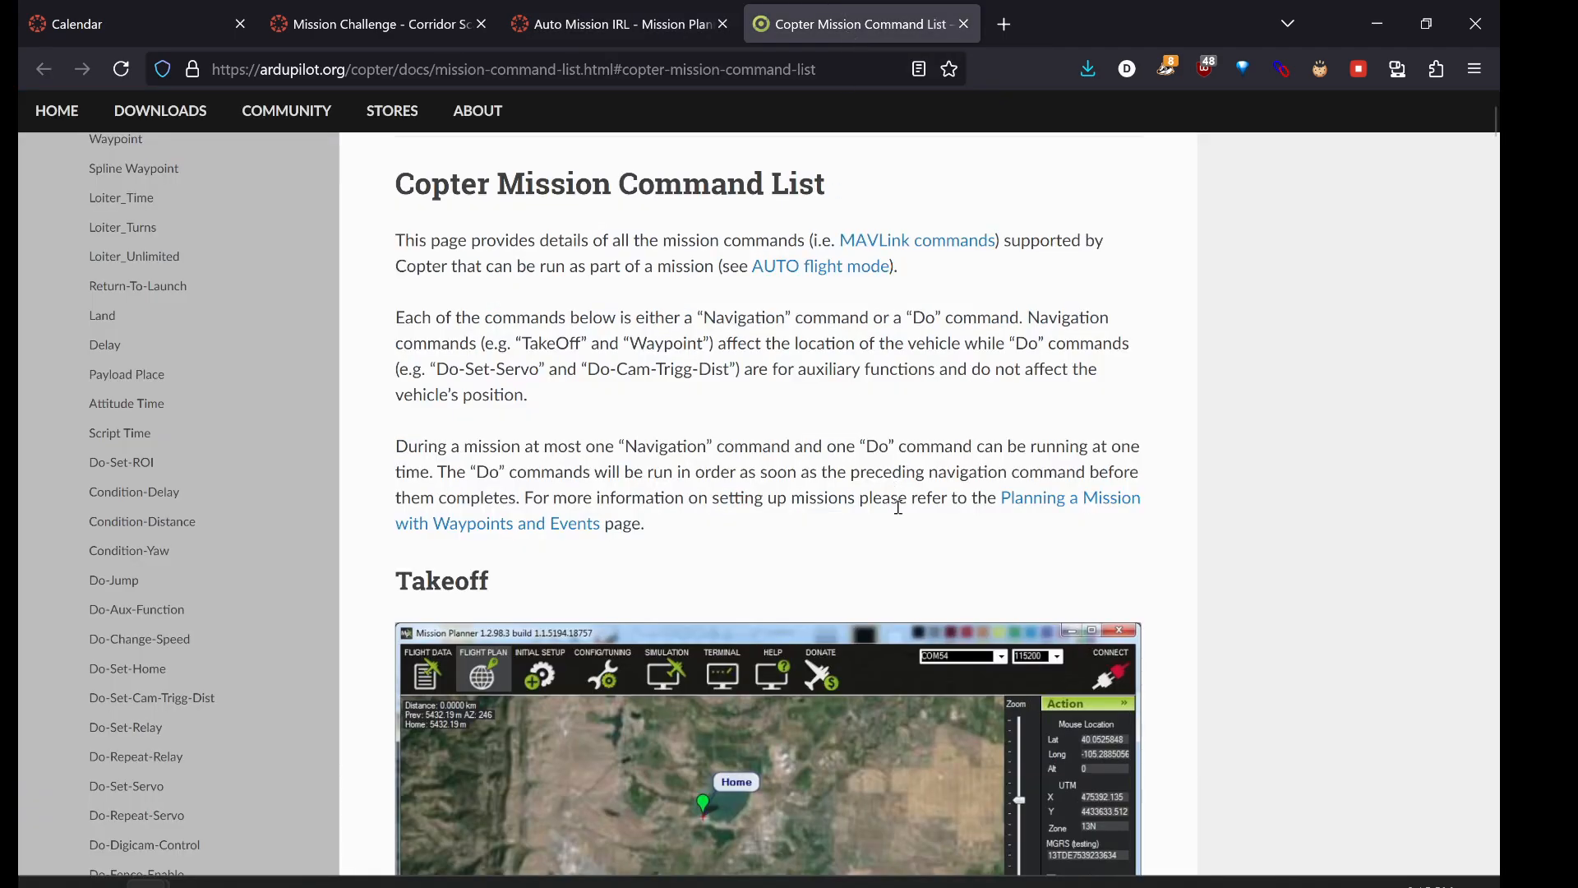
pyautogui.scroll(-8, 677, 423)
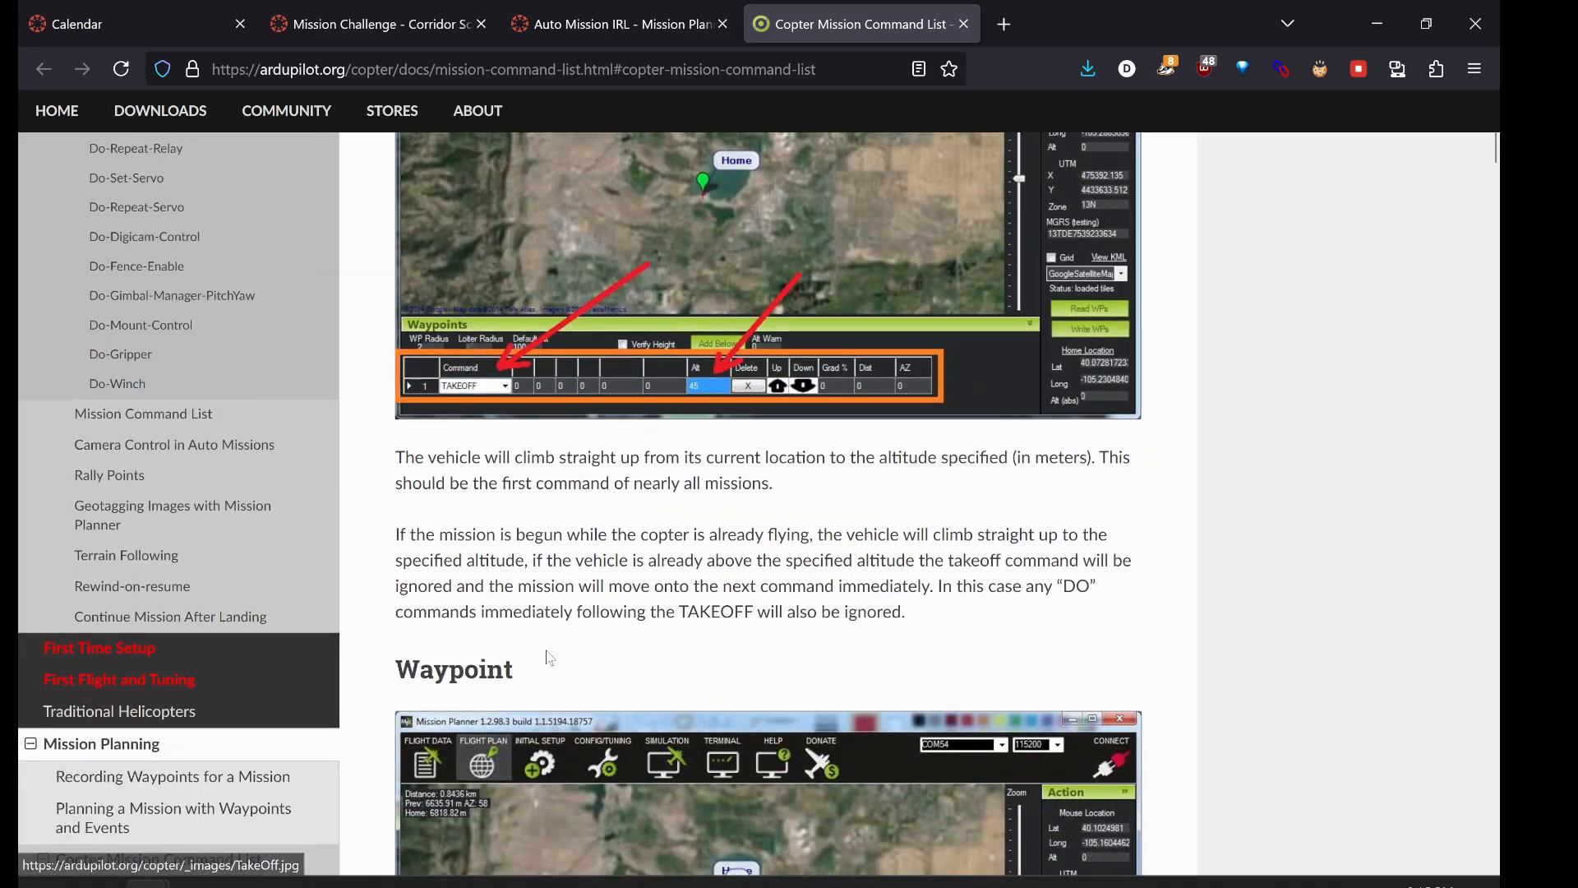
pyautogui.scroll(-15, 546, 653)
pyautogui.scroll(-15, 547, 660)
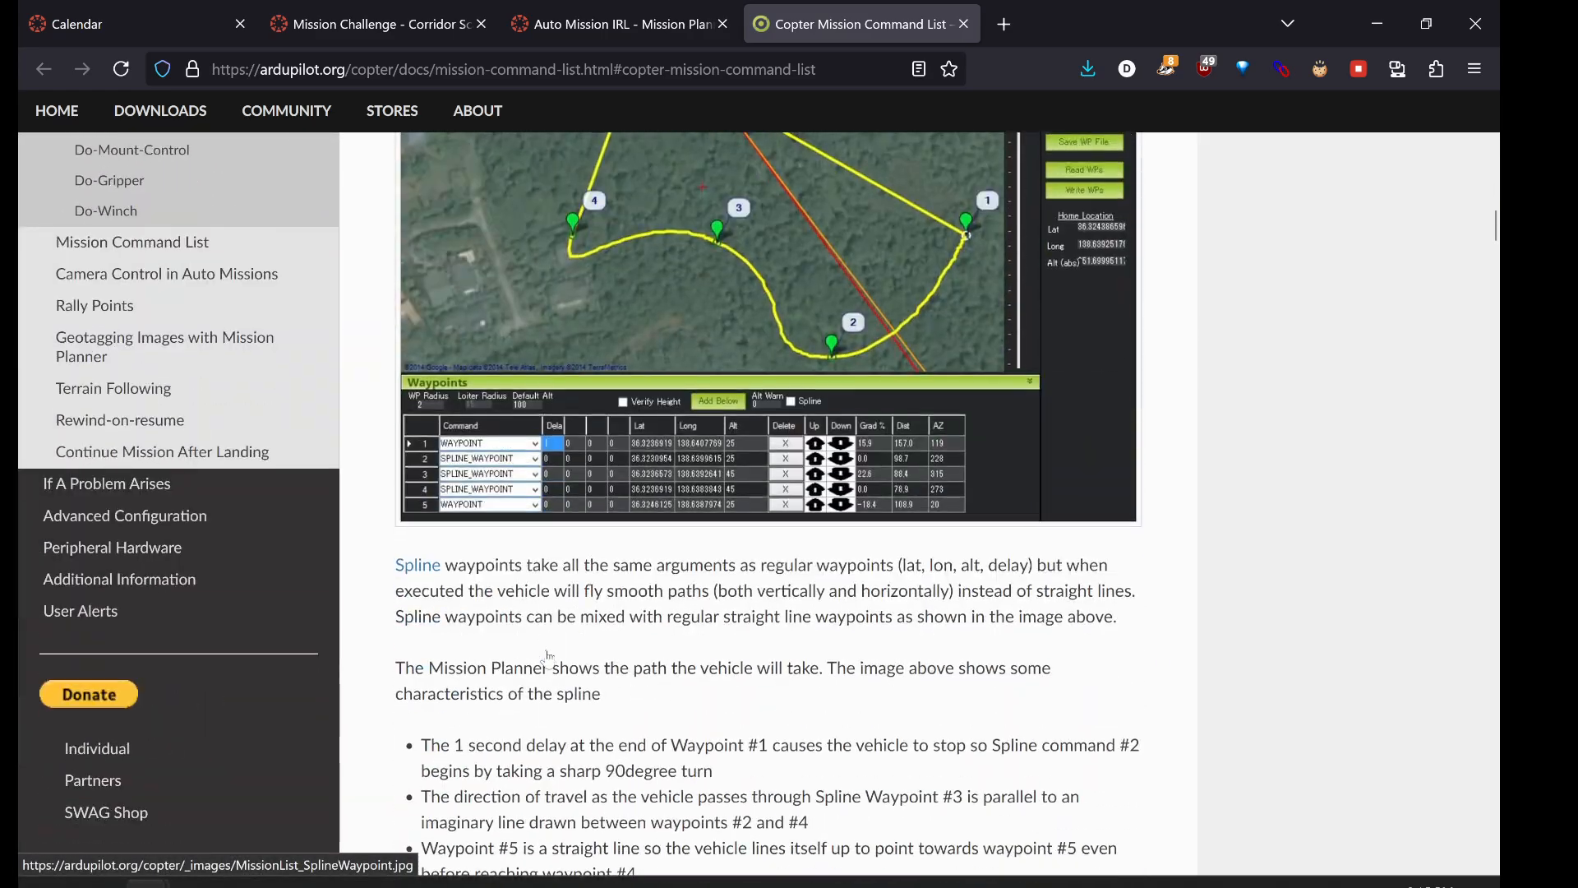
pyautogui.scroll(-15, 548, 653)
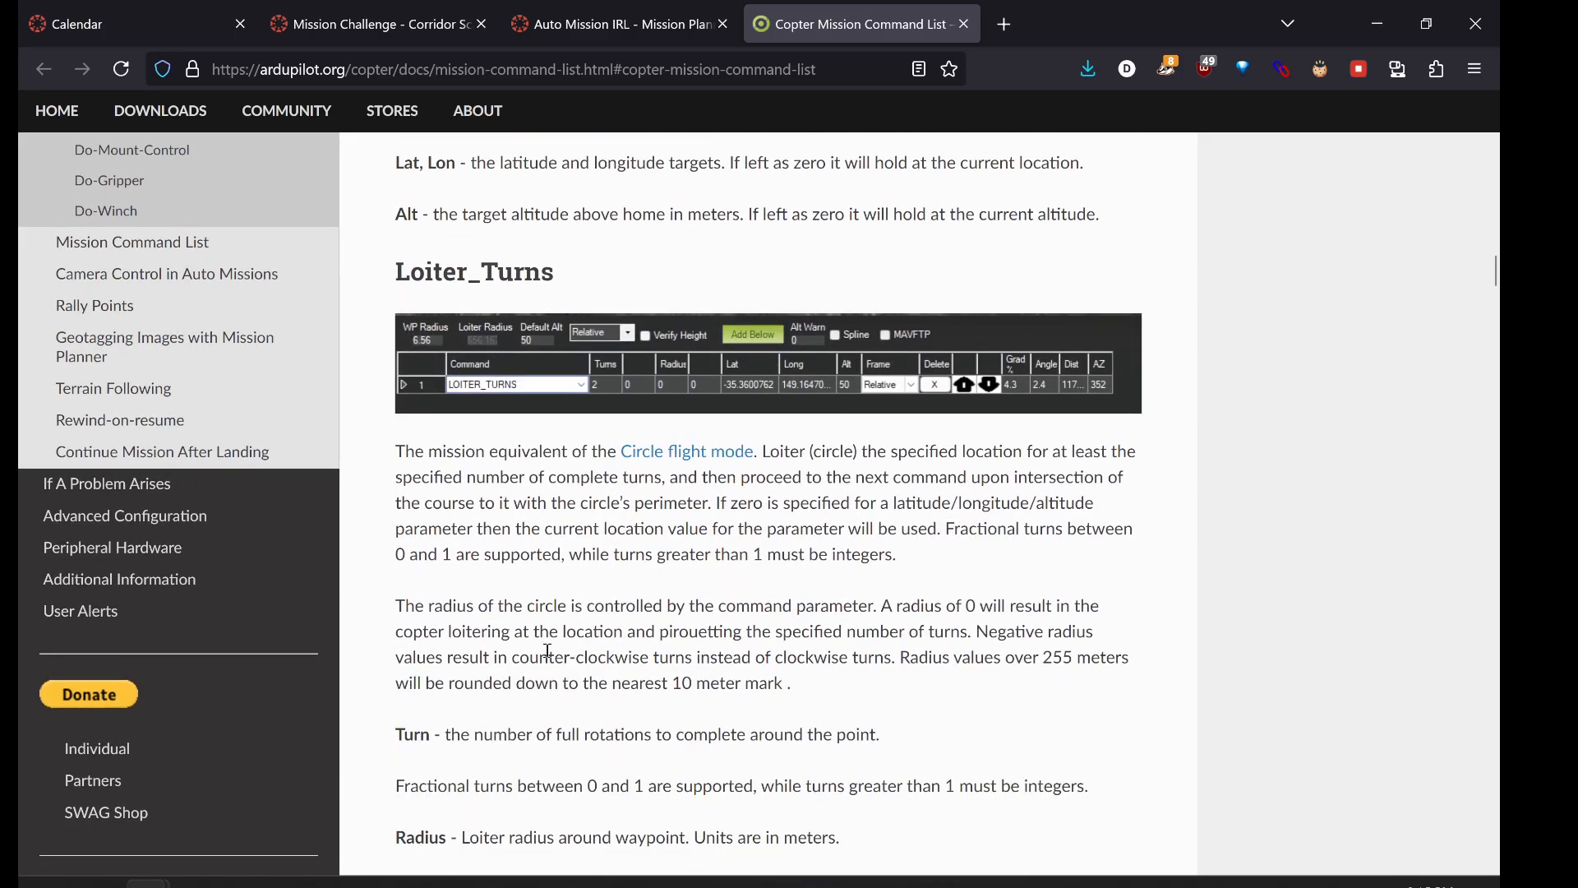
pyautogui.scroll(-15, 548, 658)
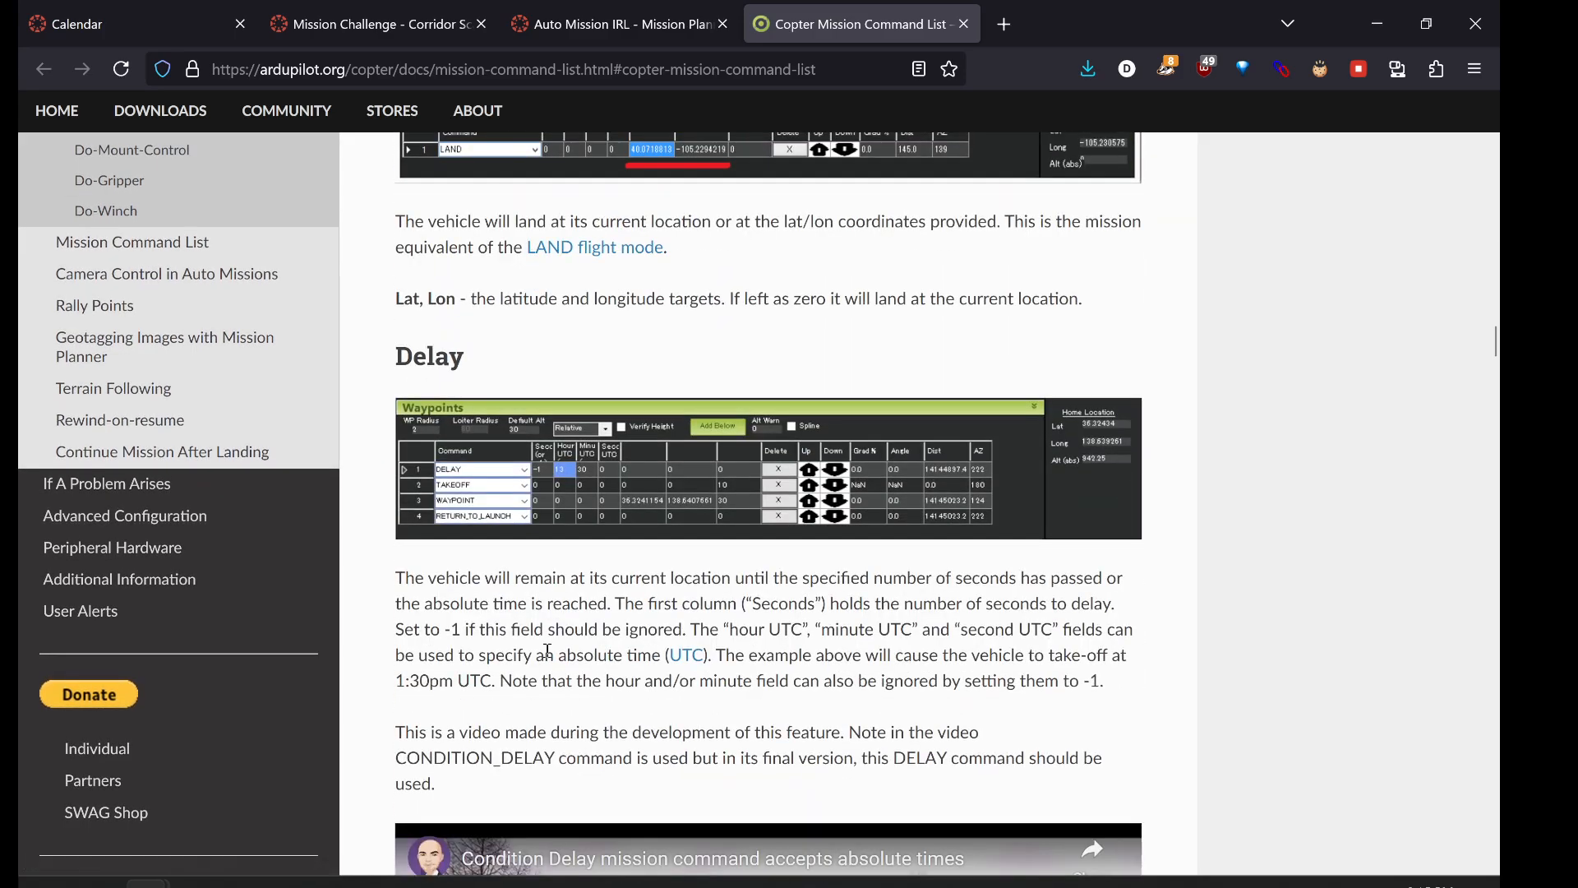
pyautogui.scroll(-8, 548, 658)
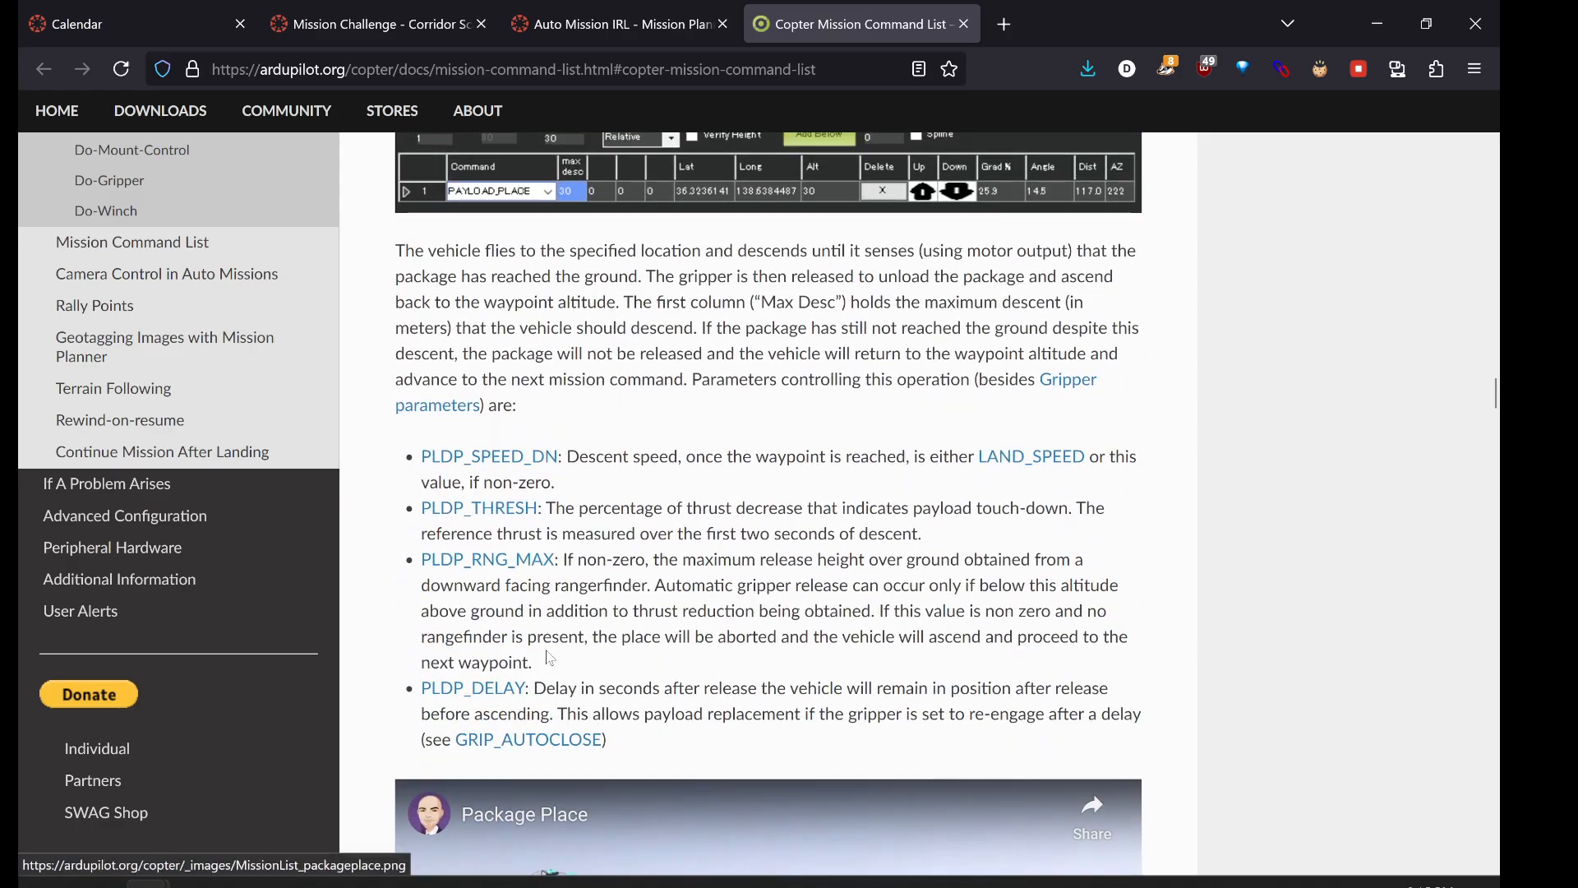
pyautogui.scroll(-5, 764, 296)
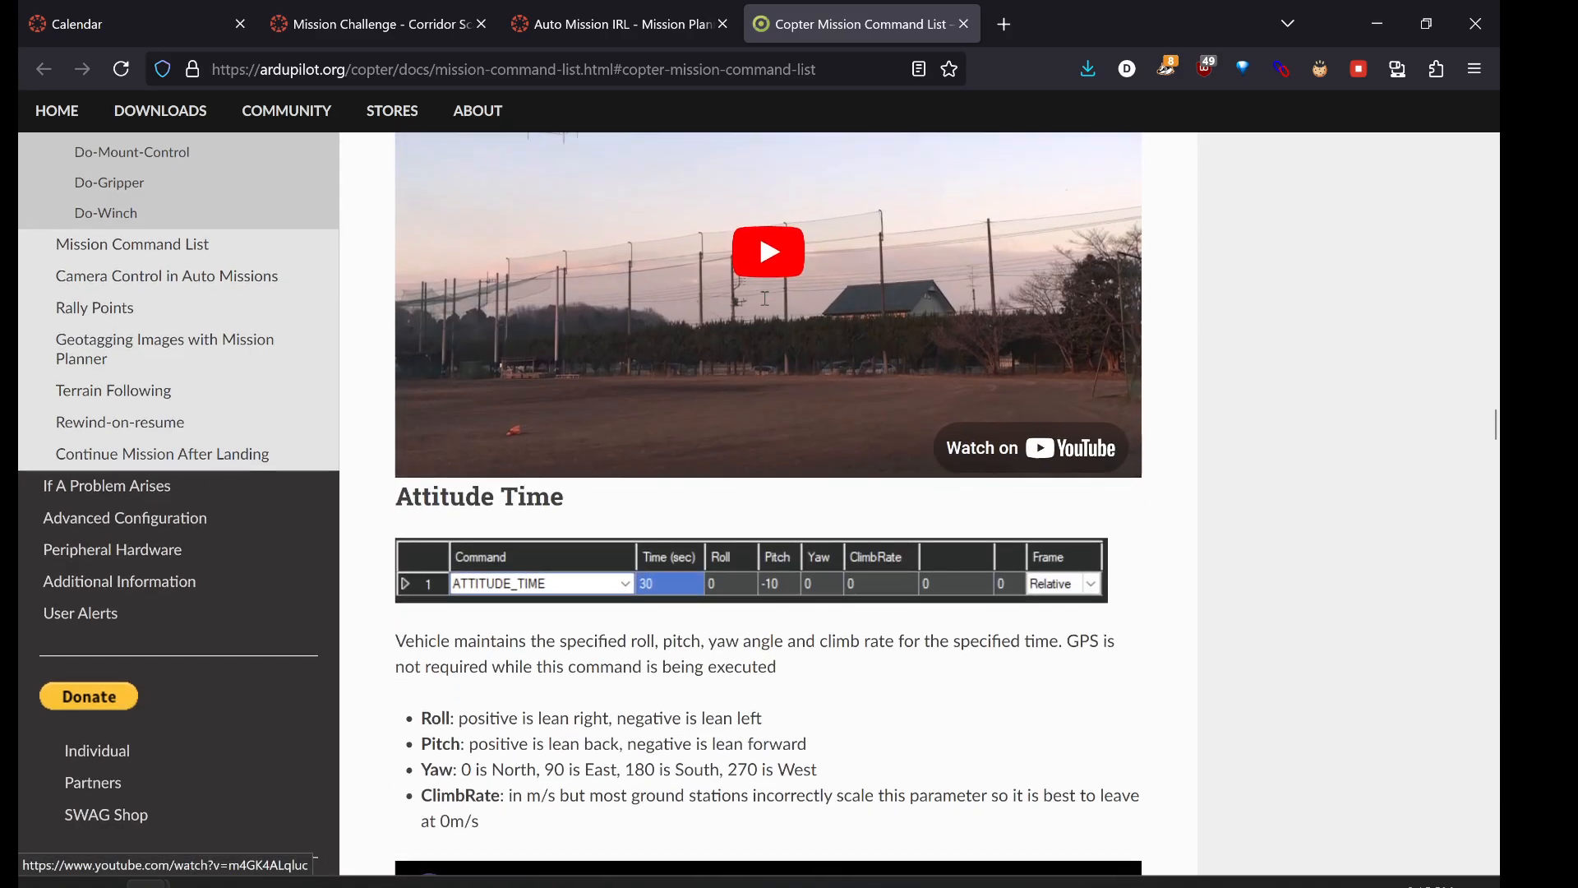
pyautogui.scroll(20, 764, 294)
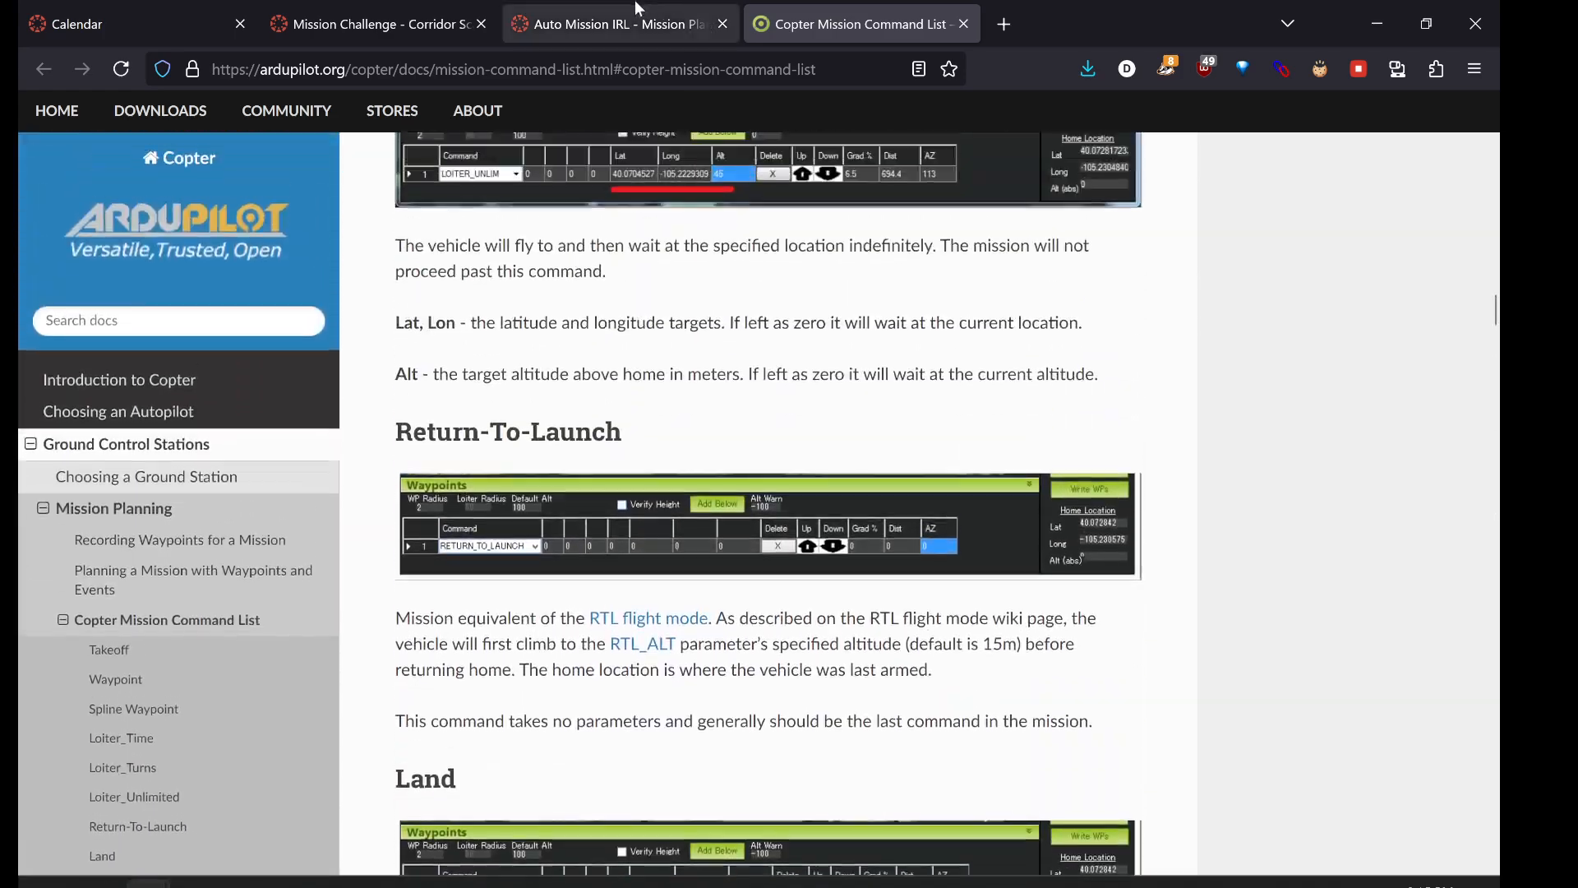
pyautogui.click(637, 10)
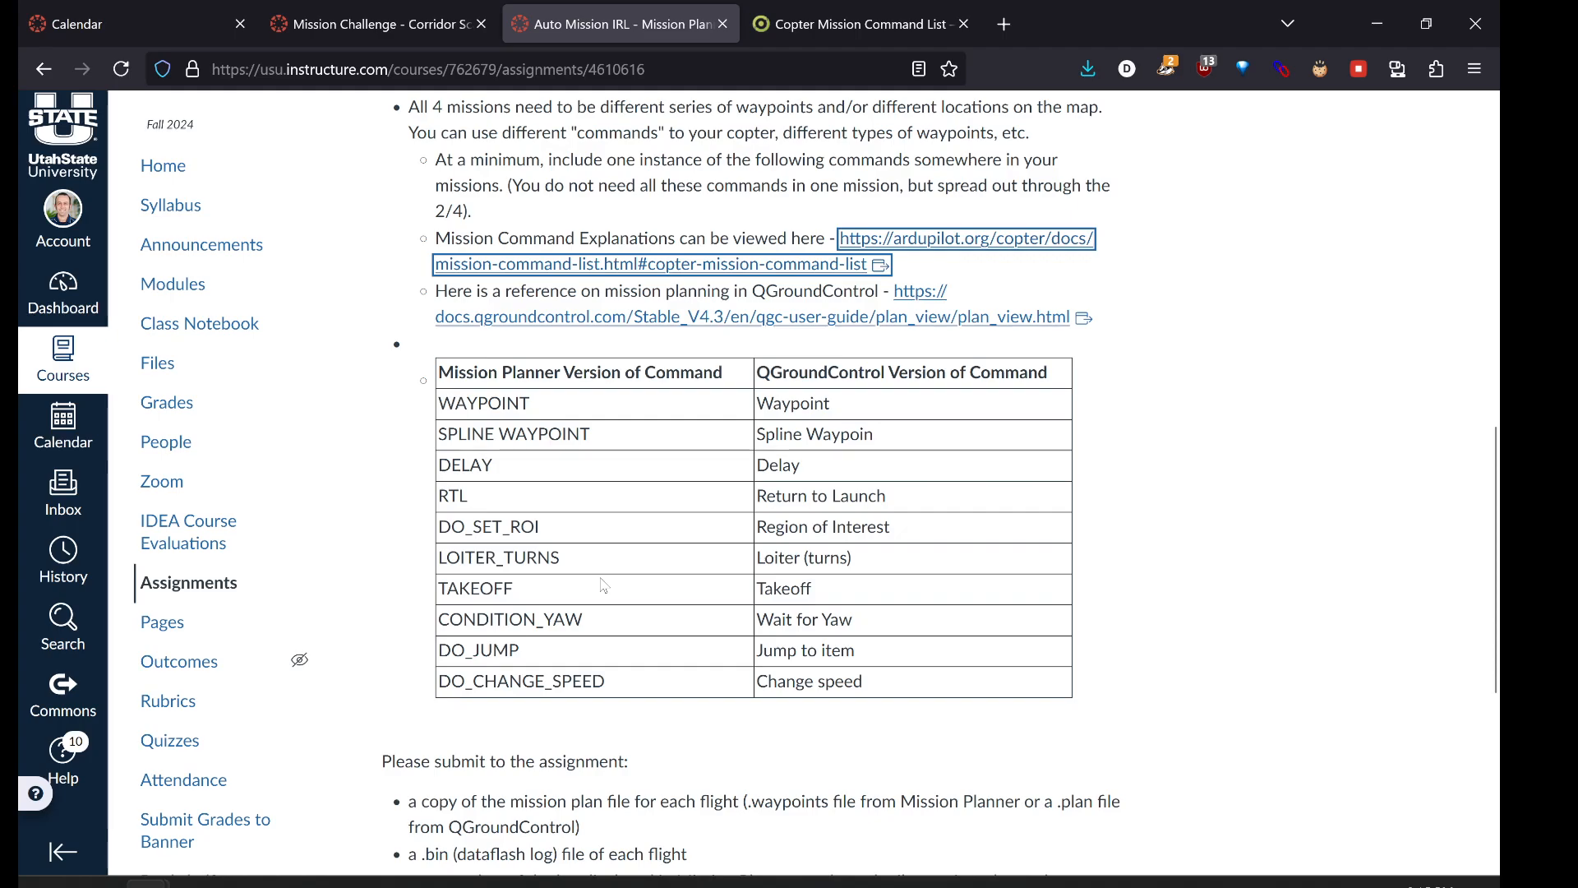
# - Open the docs.qgroundcontrol.com Plan View guide, read to Planned Home Position, and return to Auto Mission IRL
pyautogui.click(787, 318)
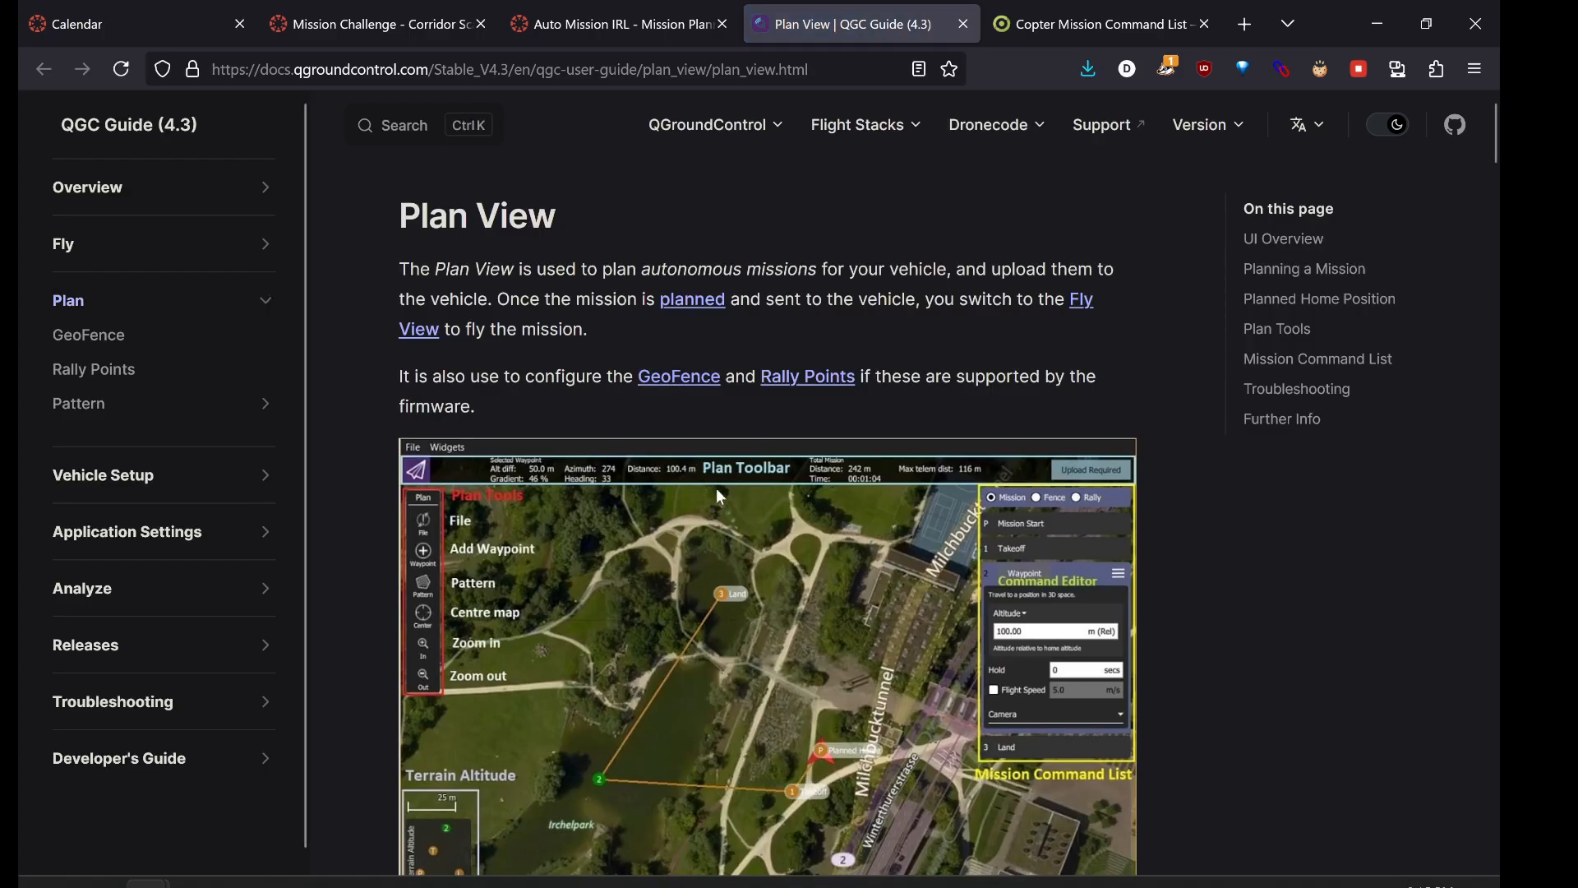
pyautogui.scroll(-1, 705, 503)
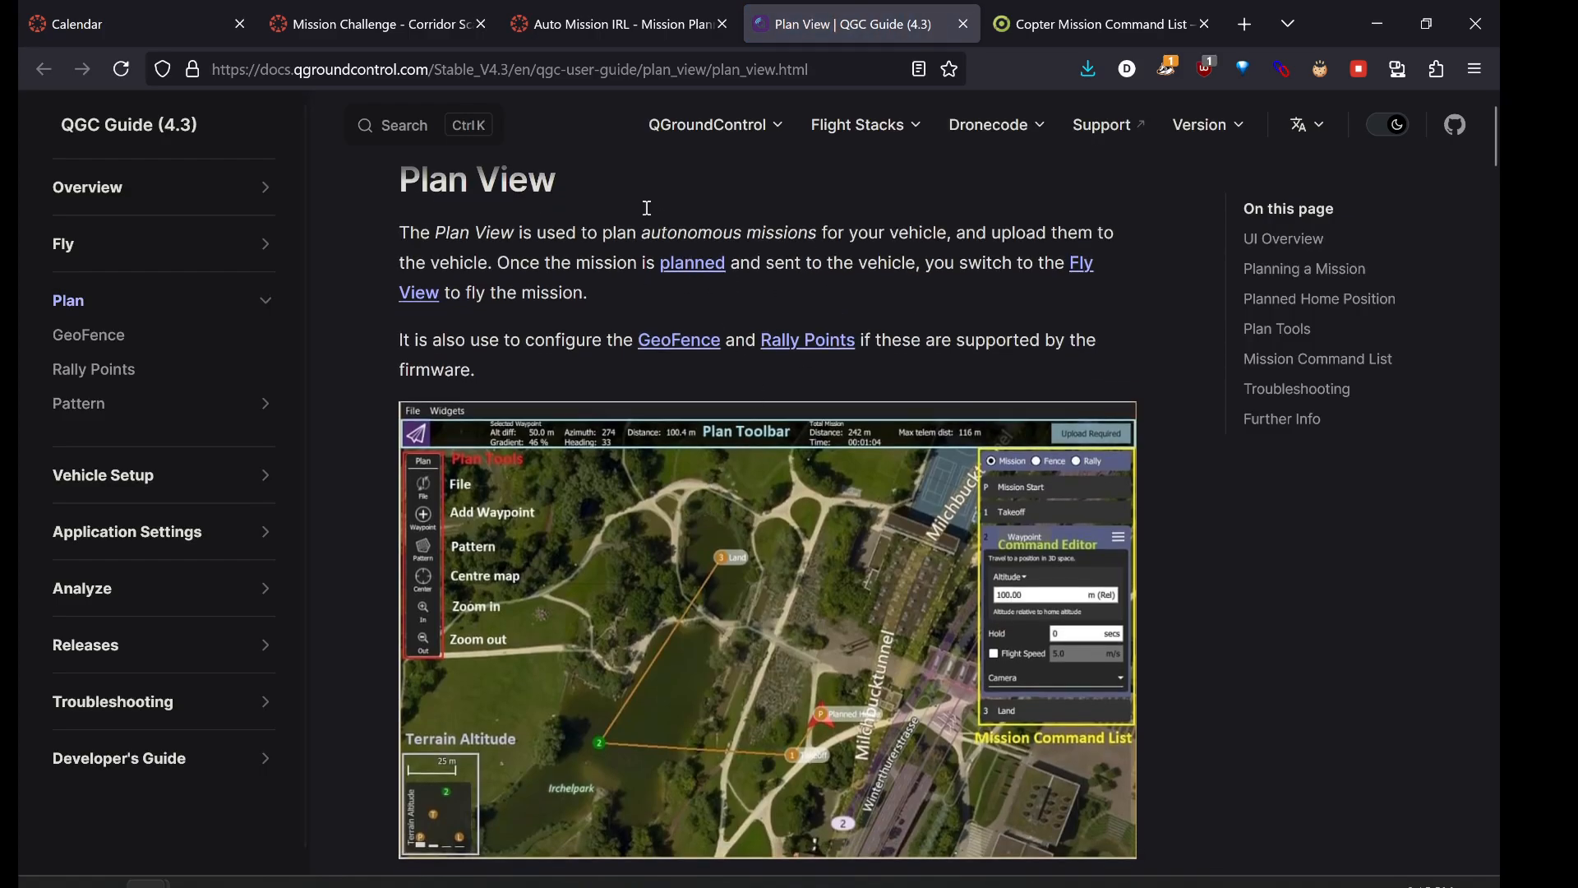
pyautogui.scroll(-15, 755, 601)
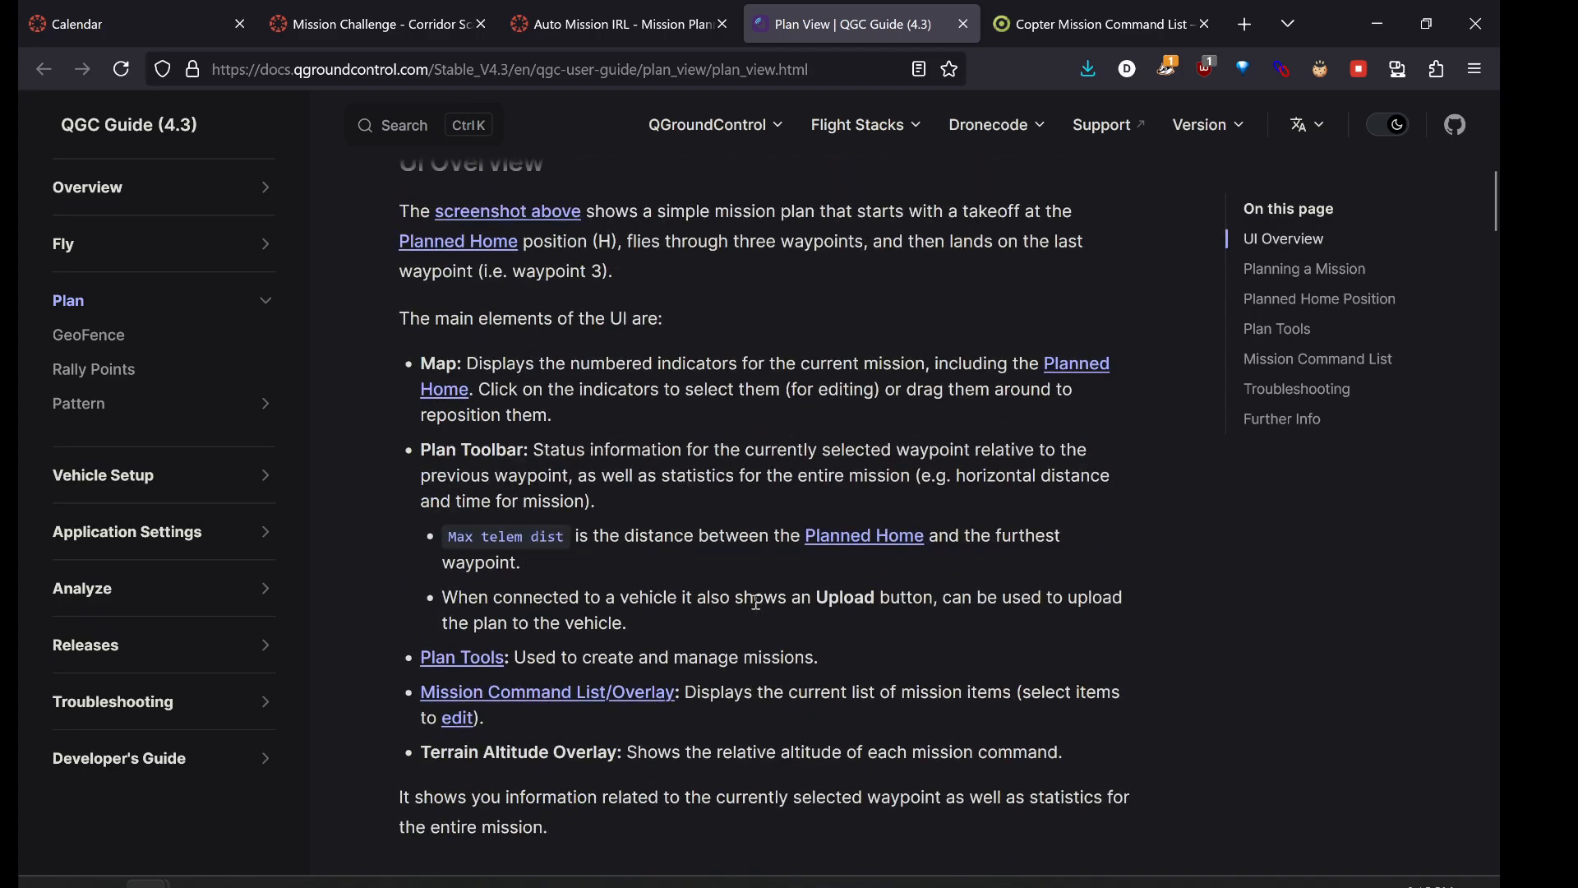
pyautogui.scroll(-6, 755, 638)
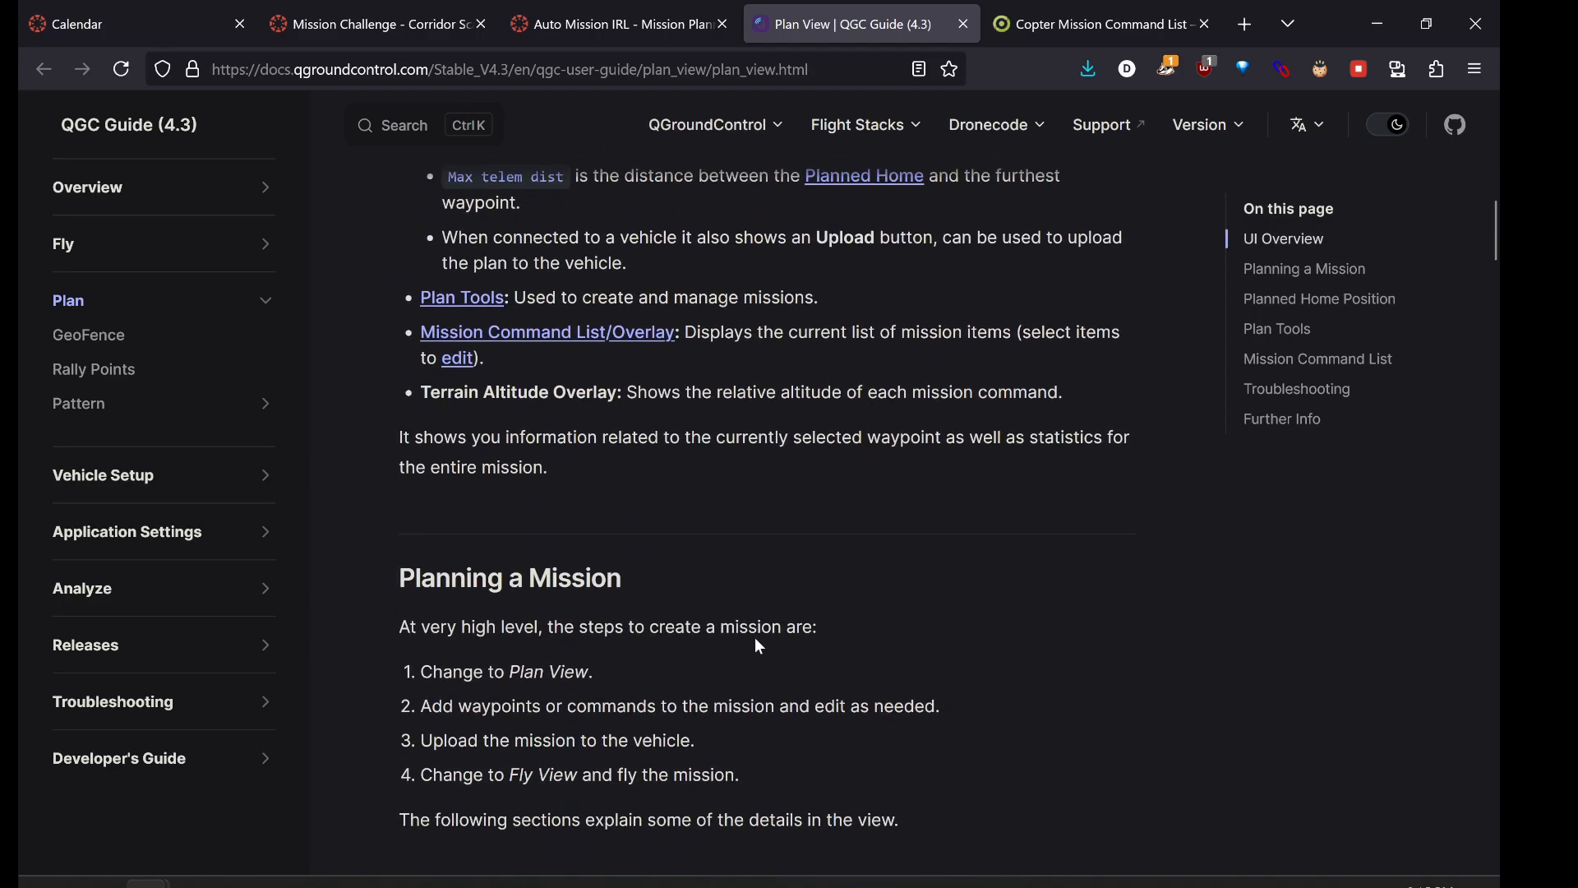
pyautogui.scroll(-3, 672, 571)
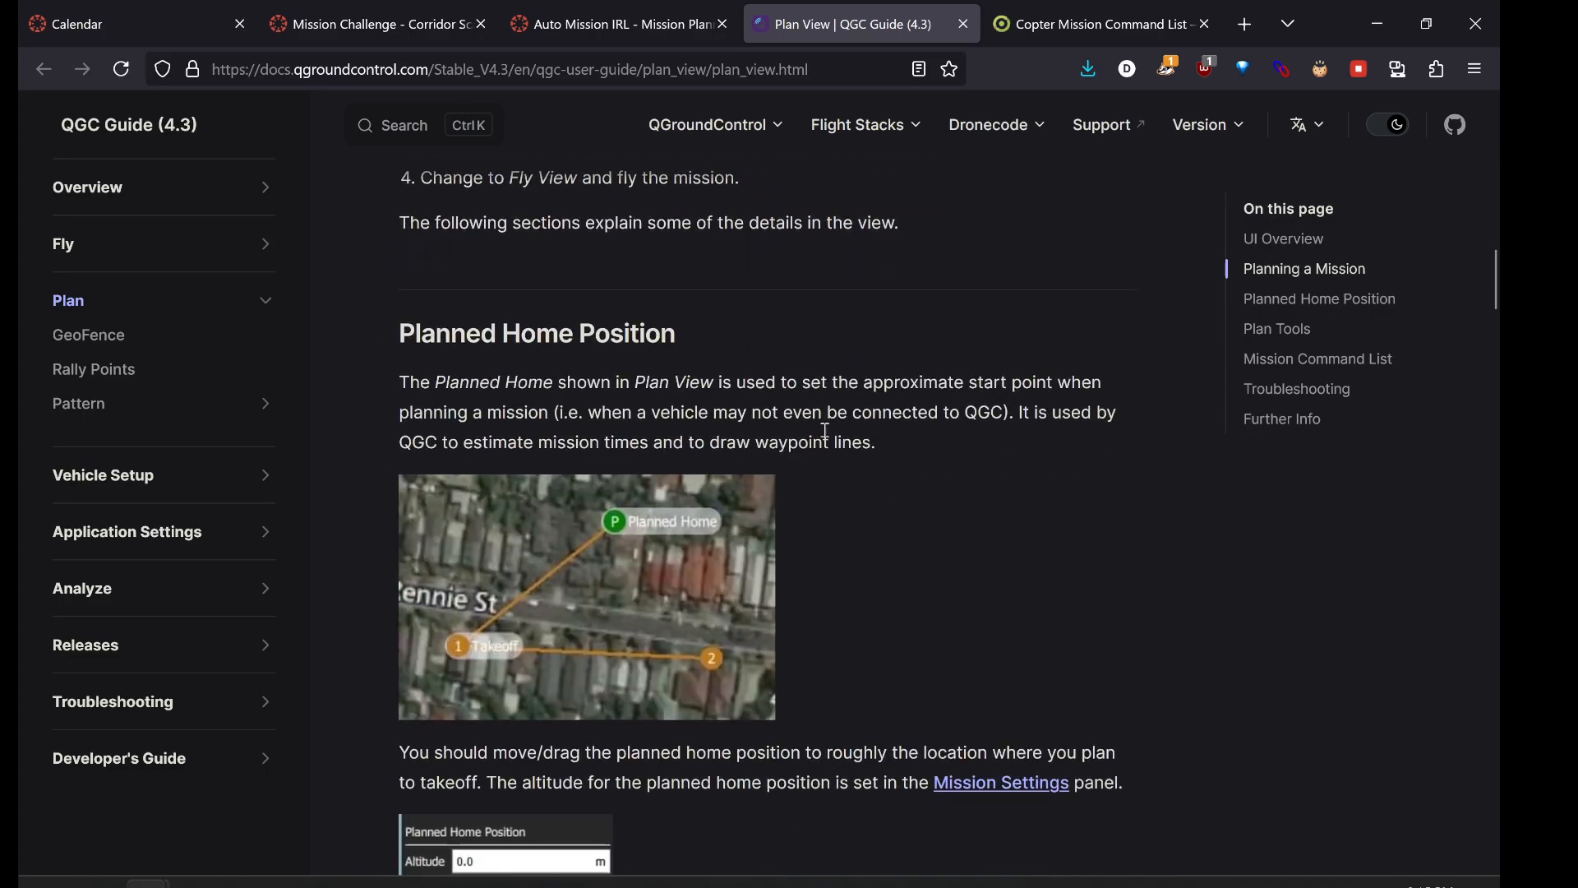
pyautogui.click(618, 3)
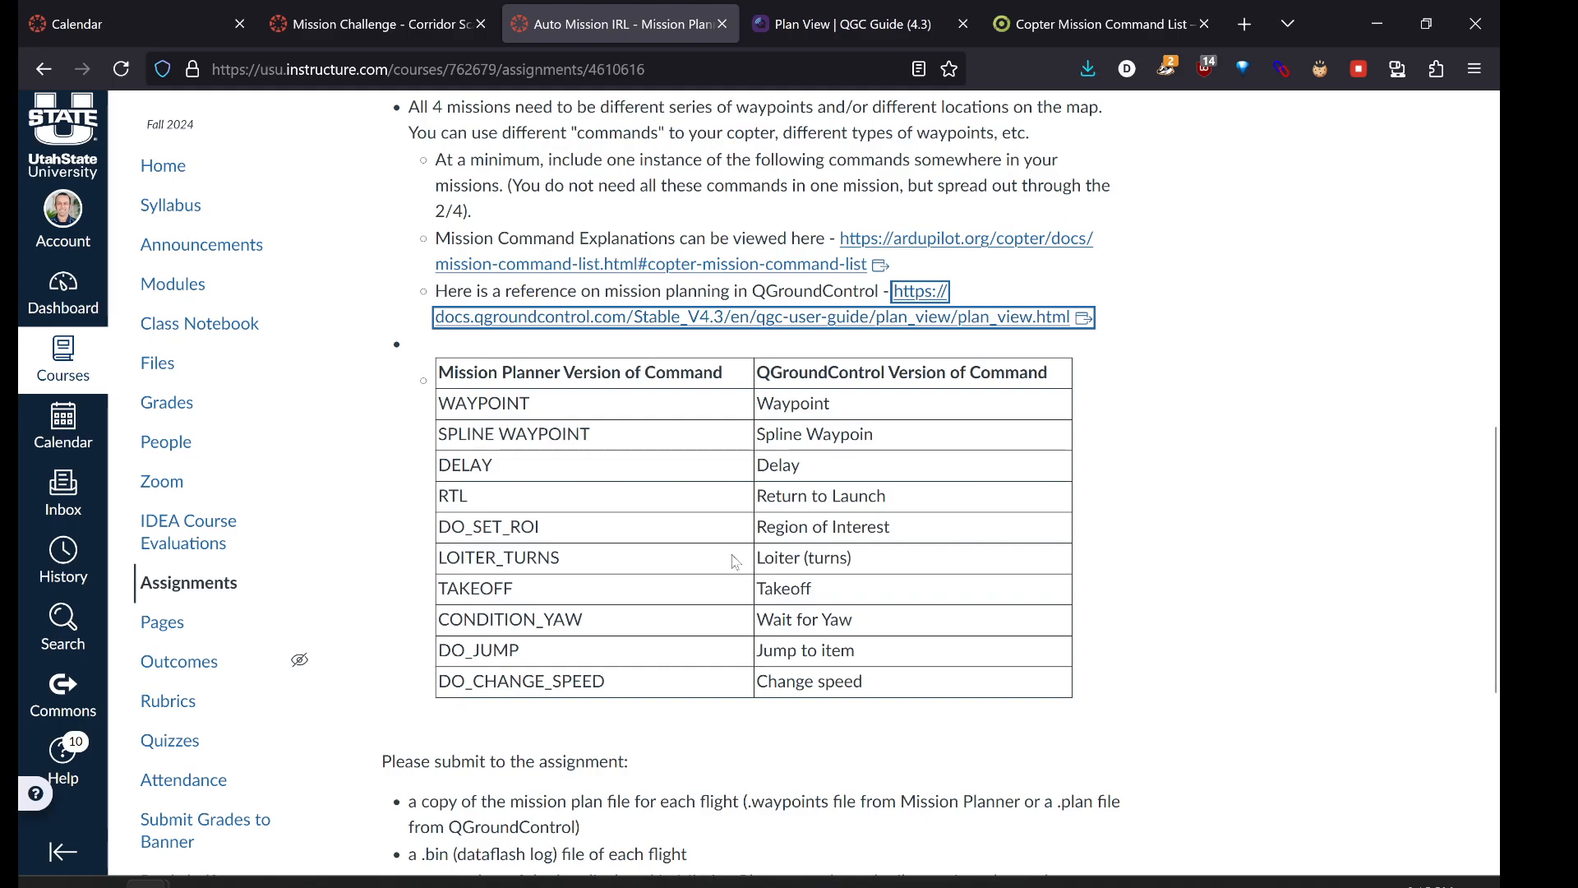
# - Re-check the bold QGroundControl requirement and command table, then switch to Mission Planner's flight-planning screen
pyautogui.scroll(3, 727, 569)
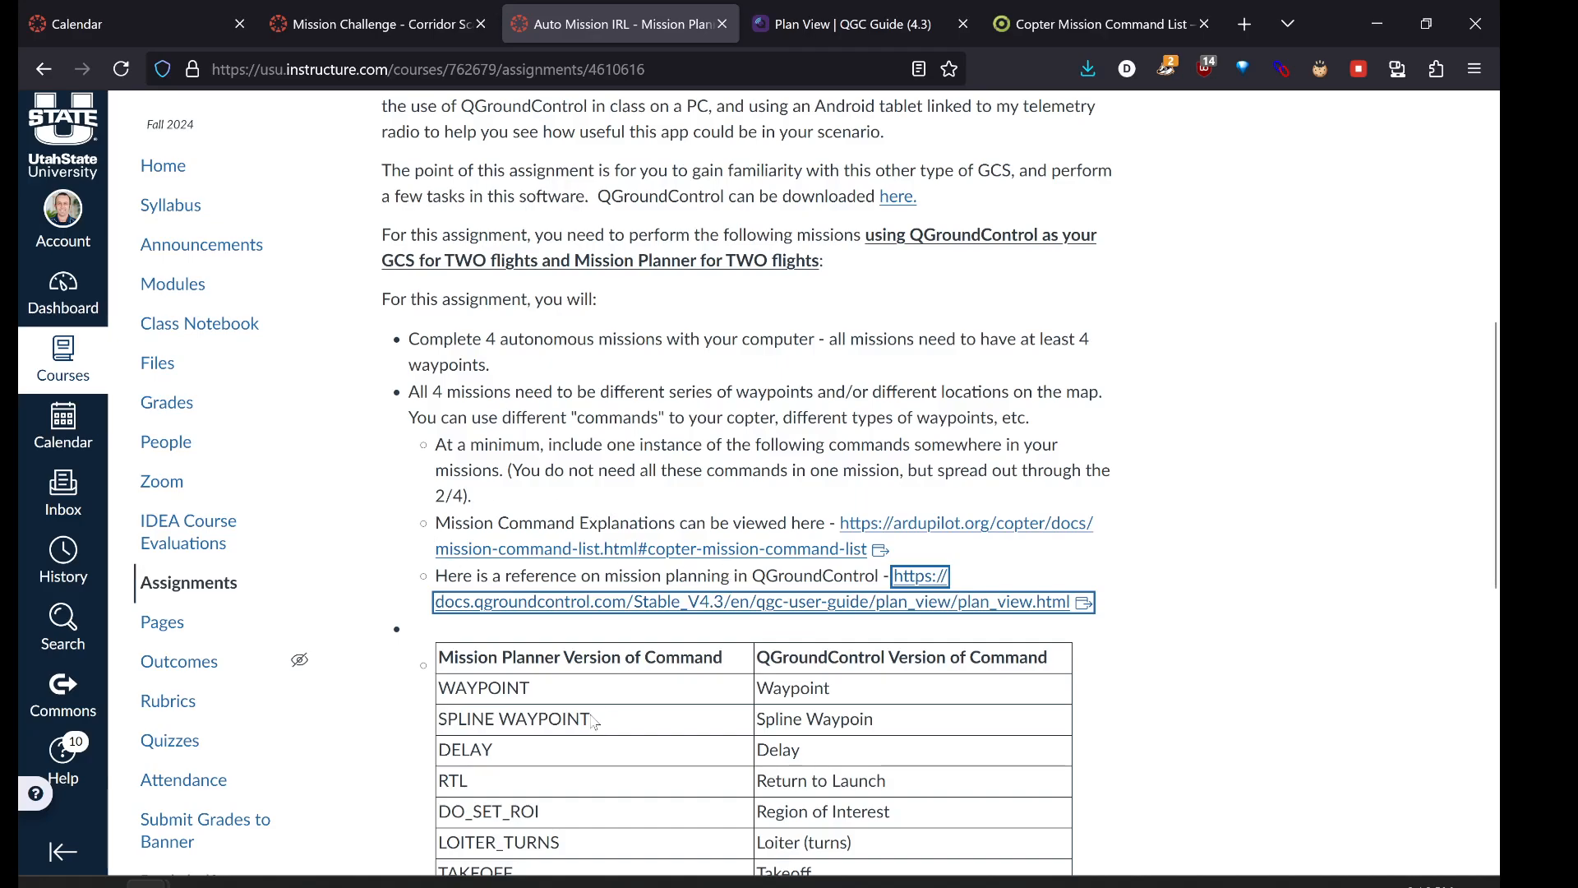
pyautogui.scroll(-3, 645, 727)
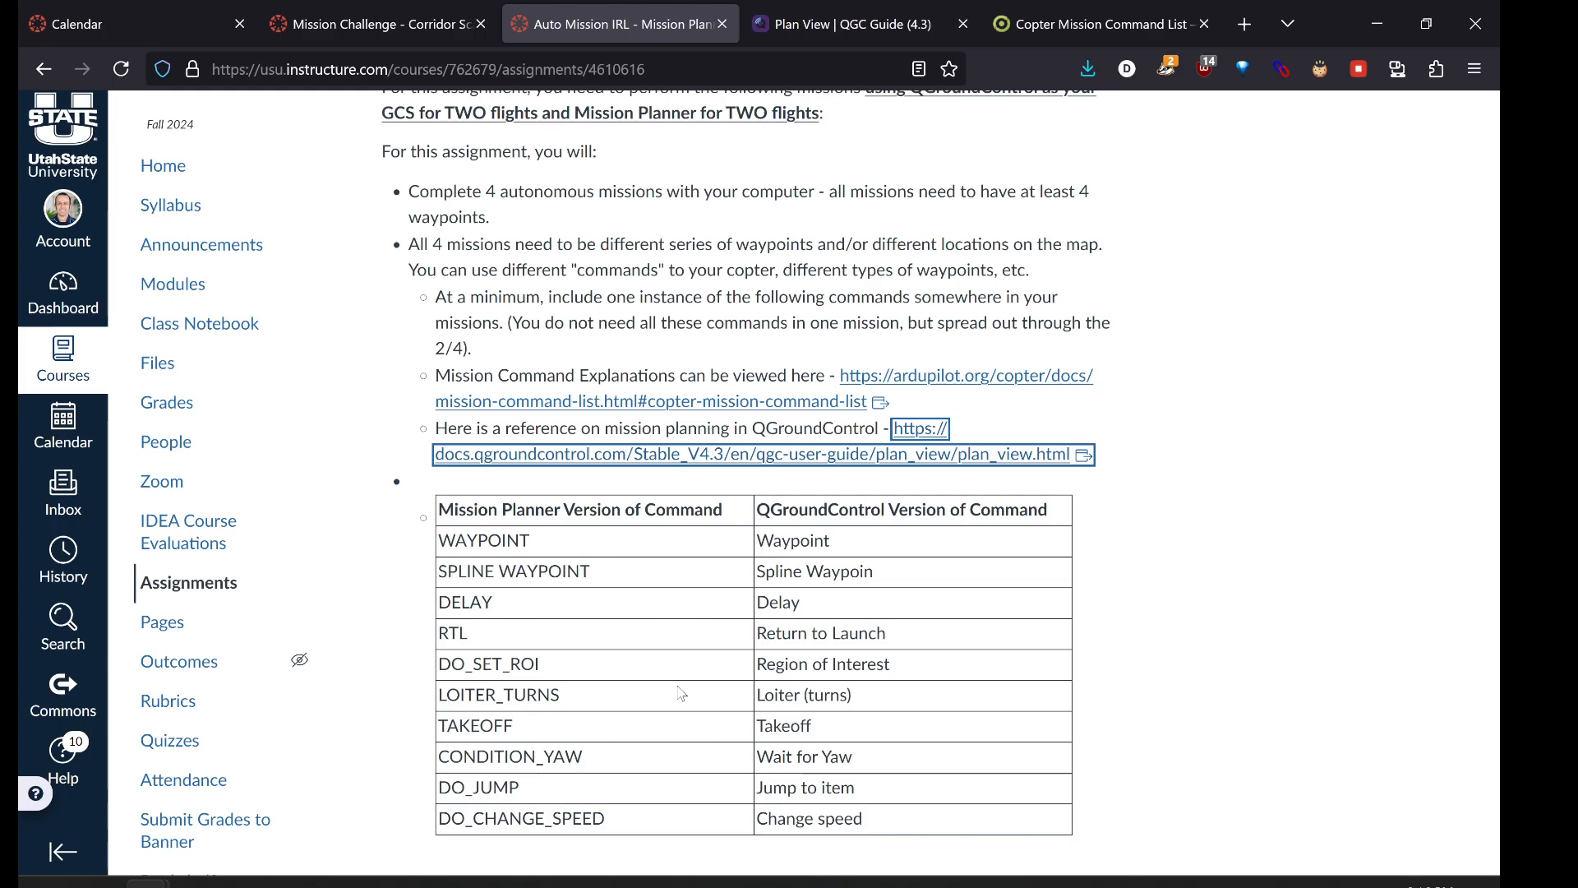
pyautogui.scroll(3, 681, 695)
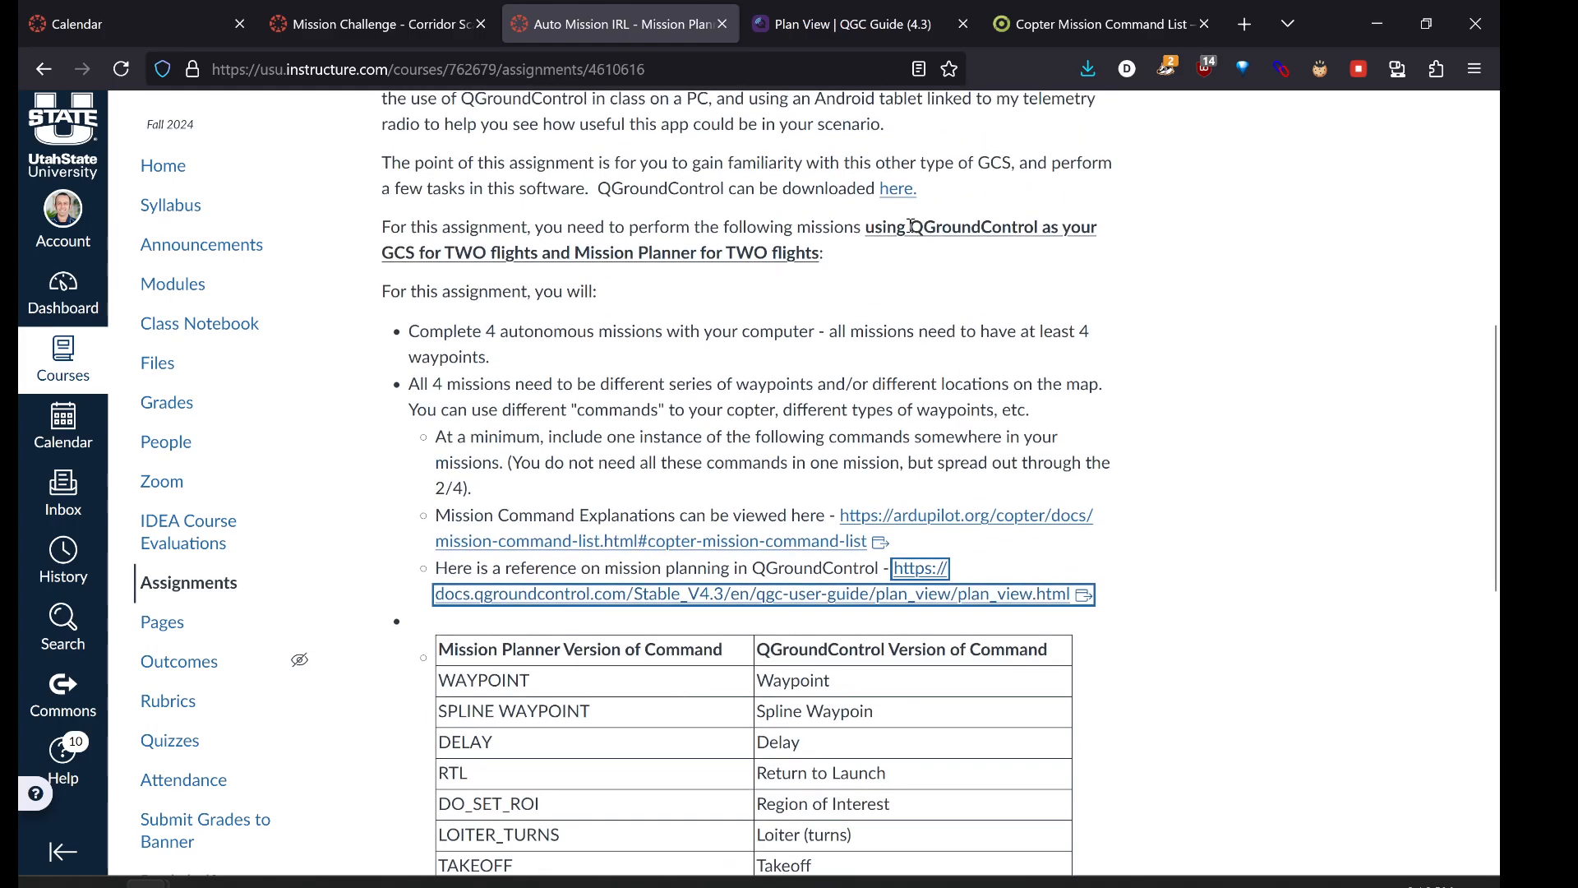
pyautogui.moveTo(909, 226); pyautogui.dragTo(1042, 237)
pyautogui.doubleClick(1042, 237)
pyautogui.click(834, 306)
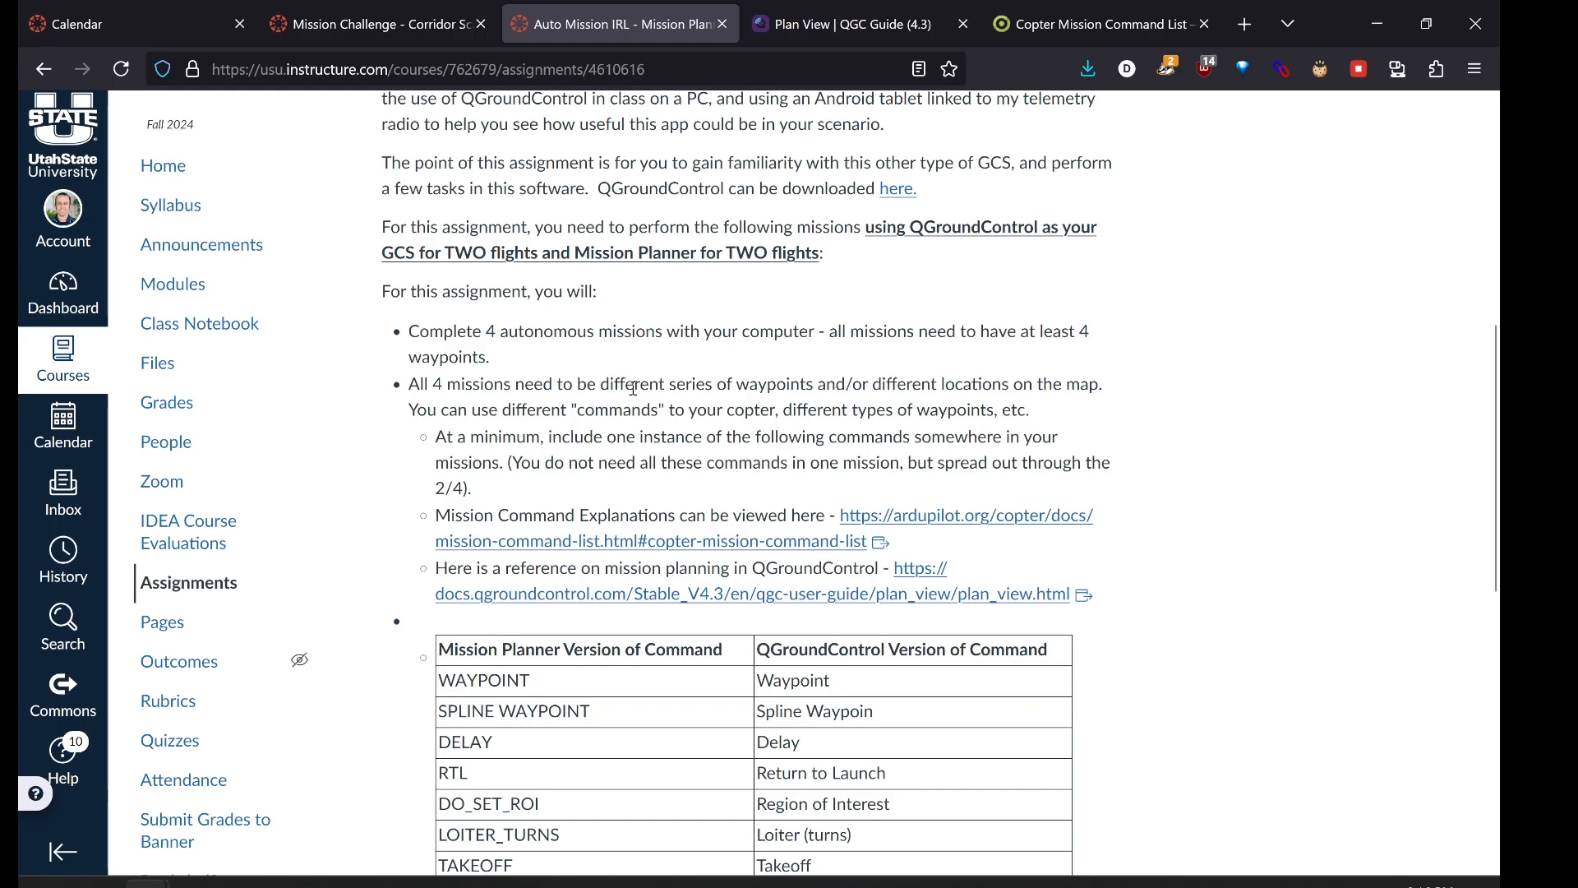
pyautogui.click(386, 883)
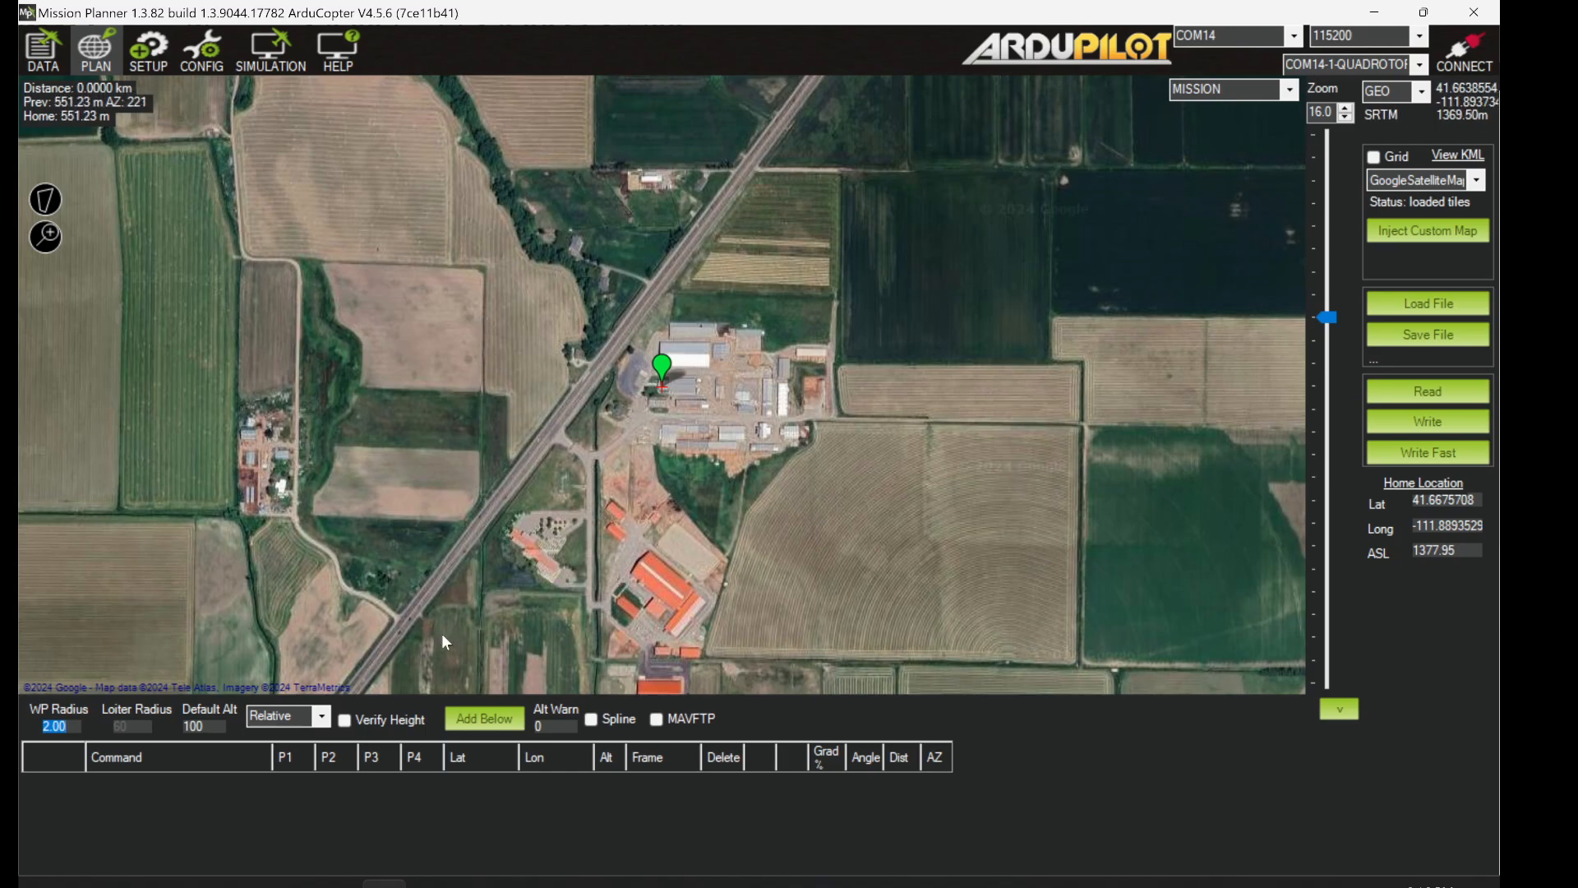
# - Zoom the map to about 17.7 and pan onto the large field east of home, keeping MISSION mode
pyautogui.click(1206, 885)
pyautogui.click(1206, 885)
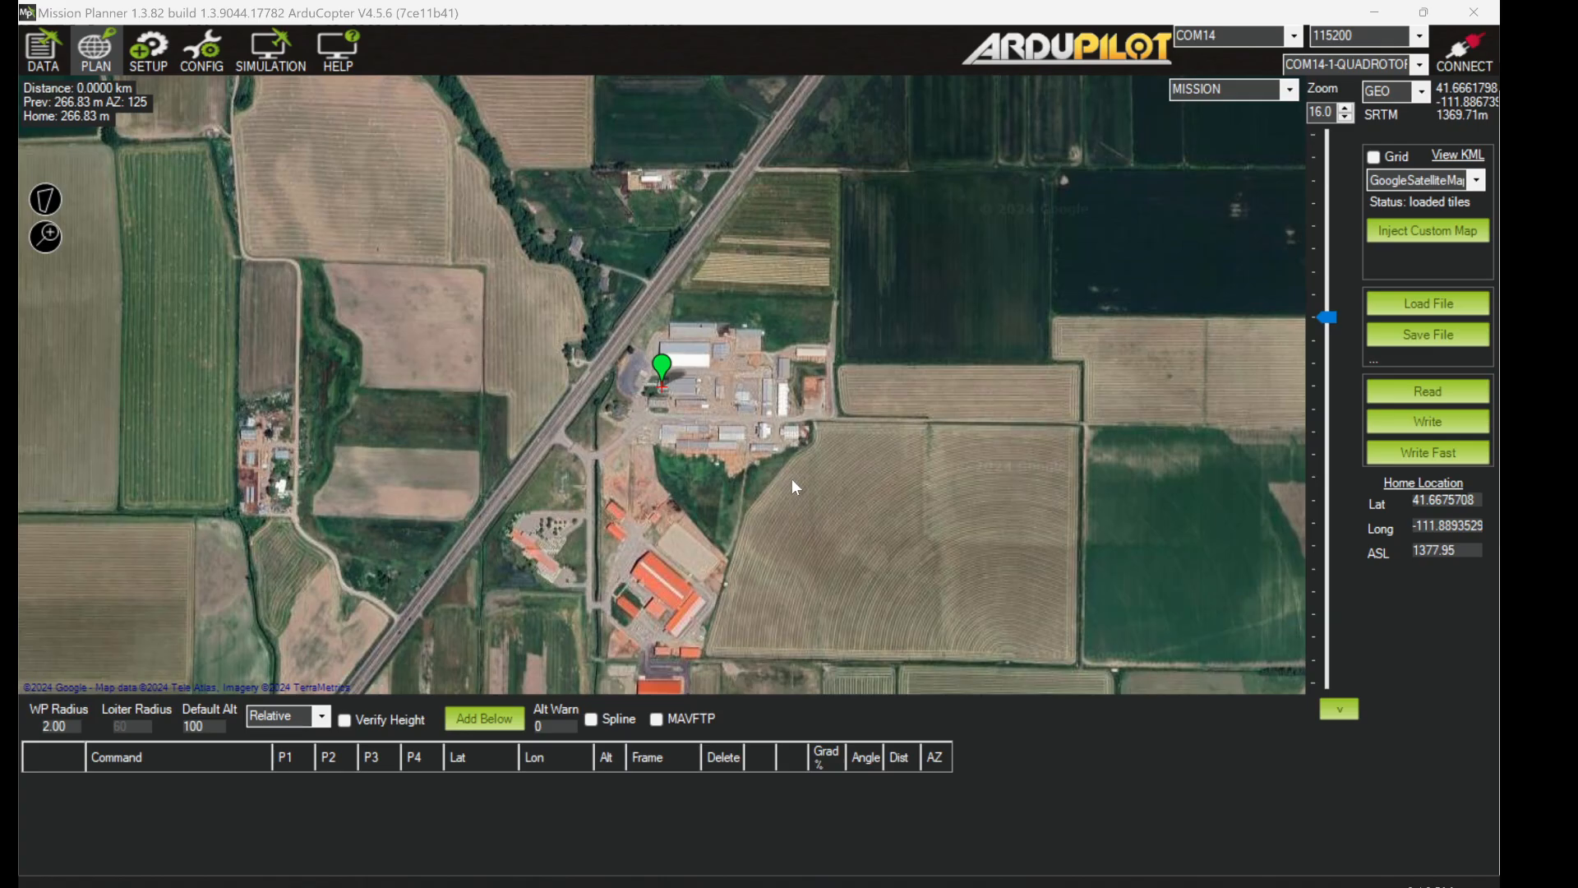
pyautogui.moveTo(1330, 325); pyautogui.dragTo(1334, 293)
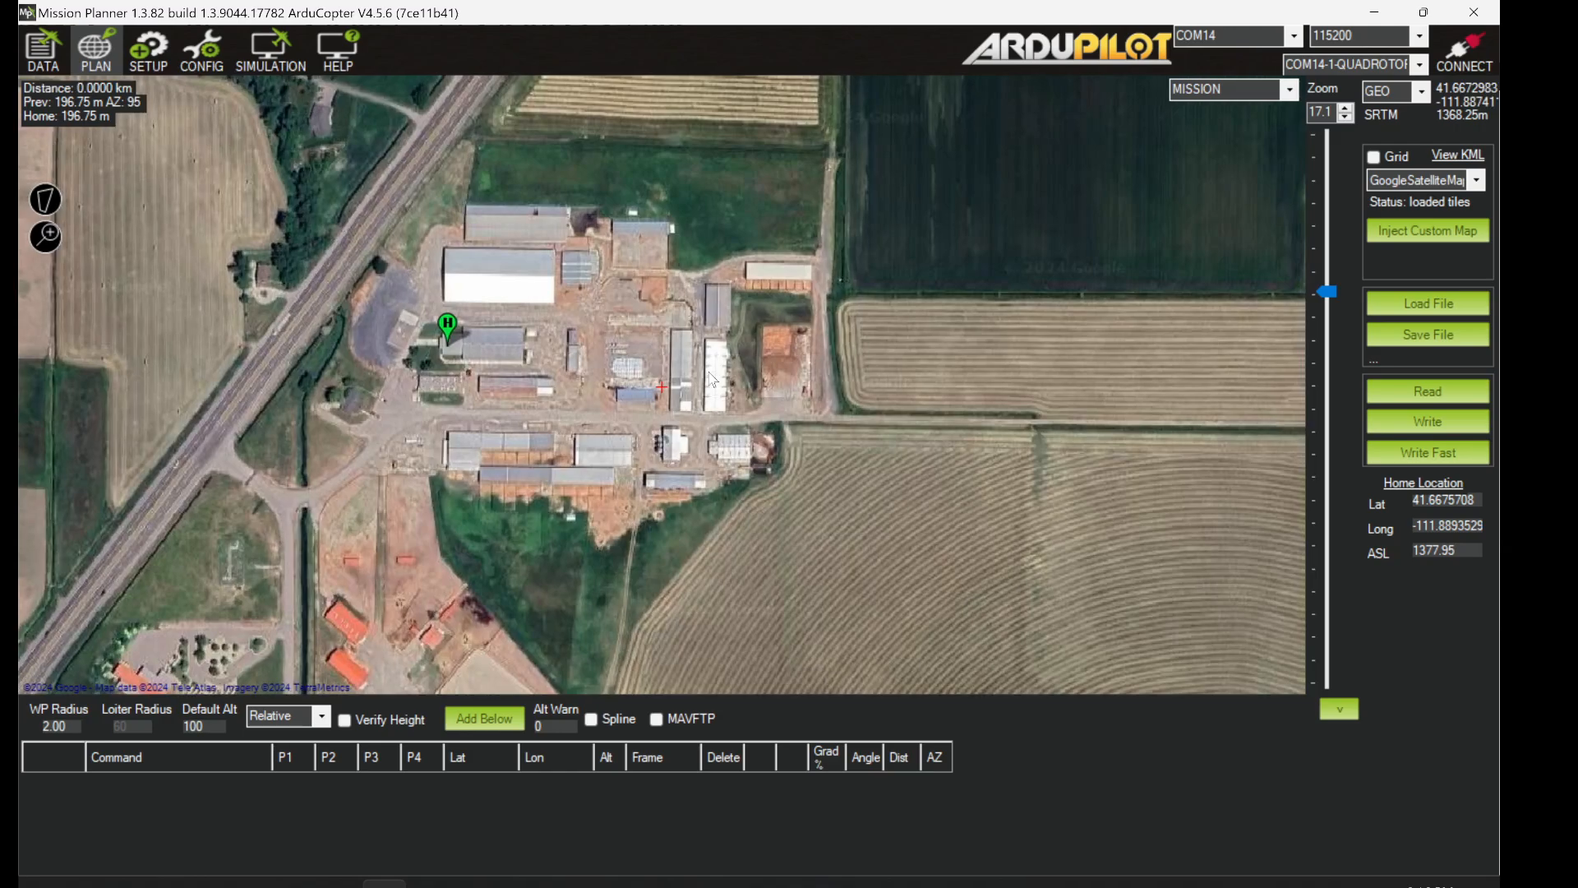
pyautogui.moveTo(1328, 292); pyautogui.dragTo(1331, 280)
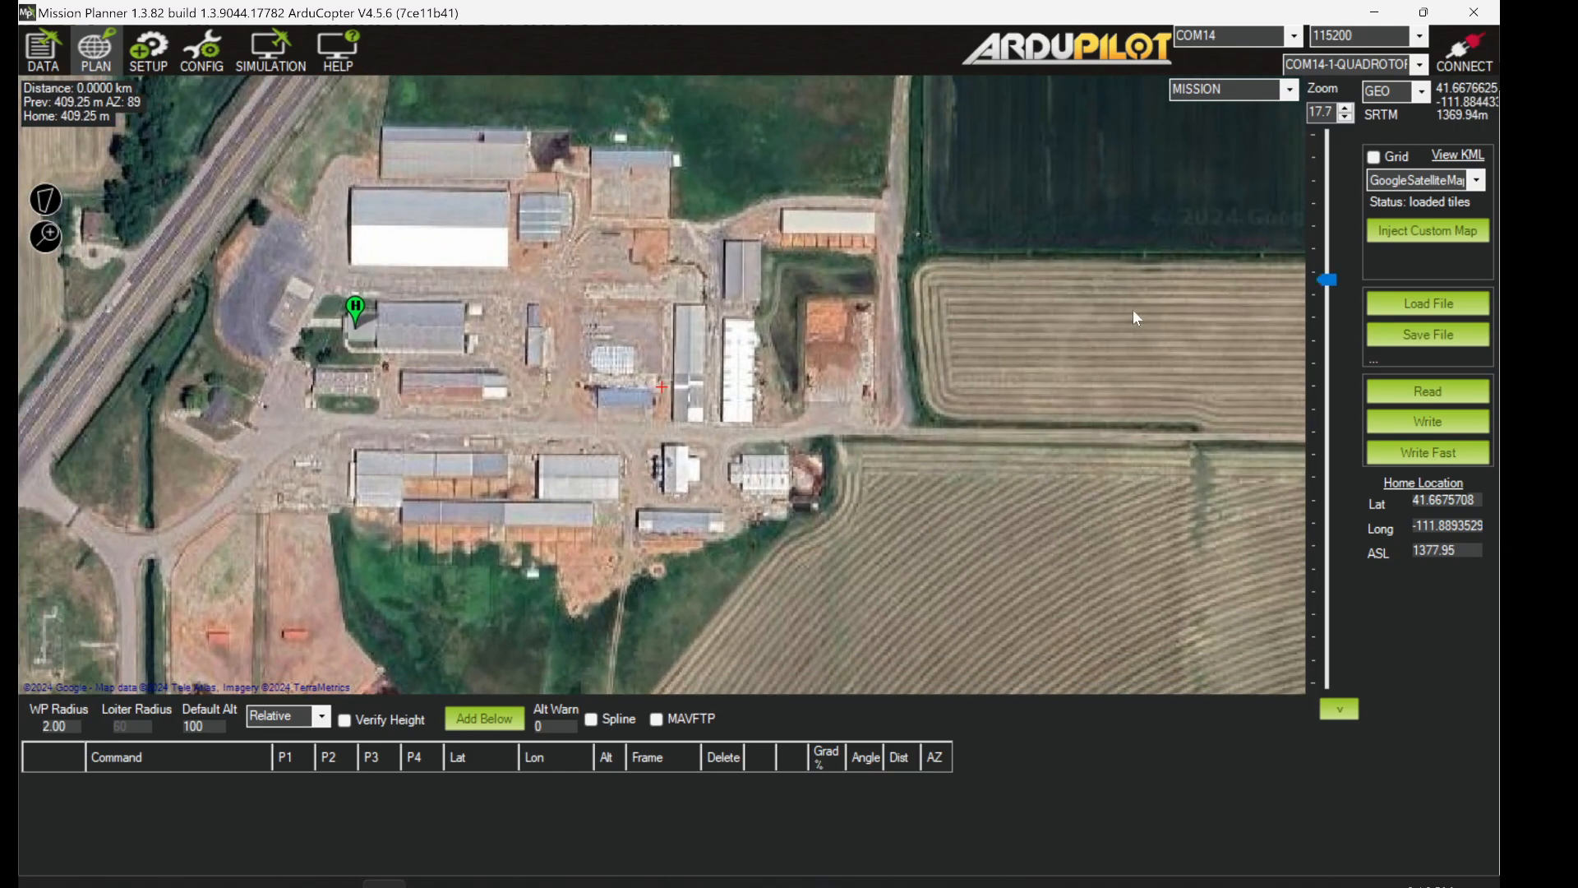
pyautogui.moveTo(958, 357); pyautogui.dragTo(770, 369)
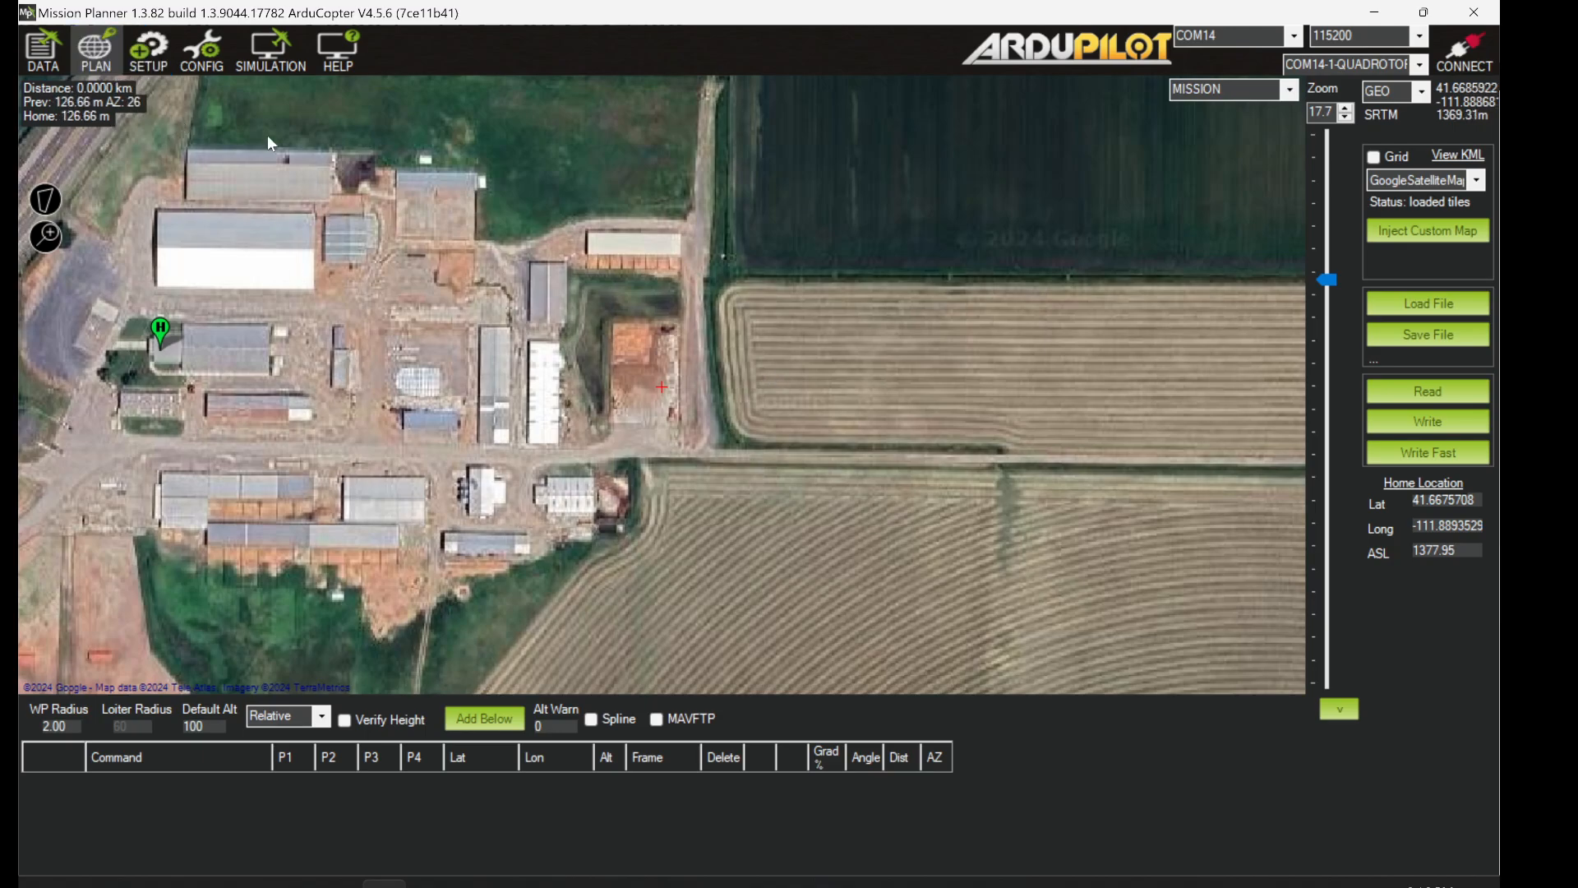
pyautogui.click(1290, 90)
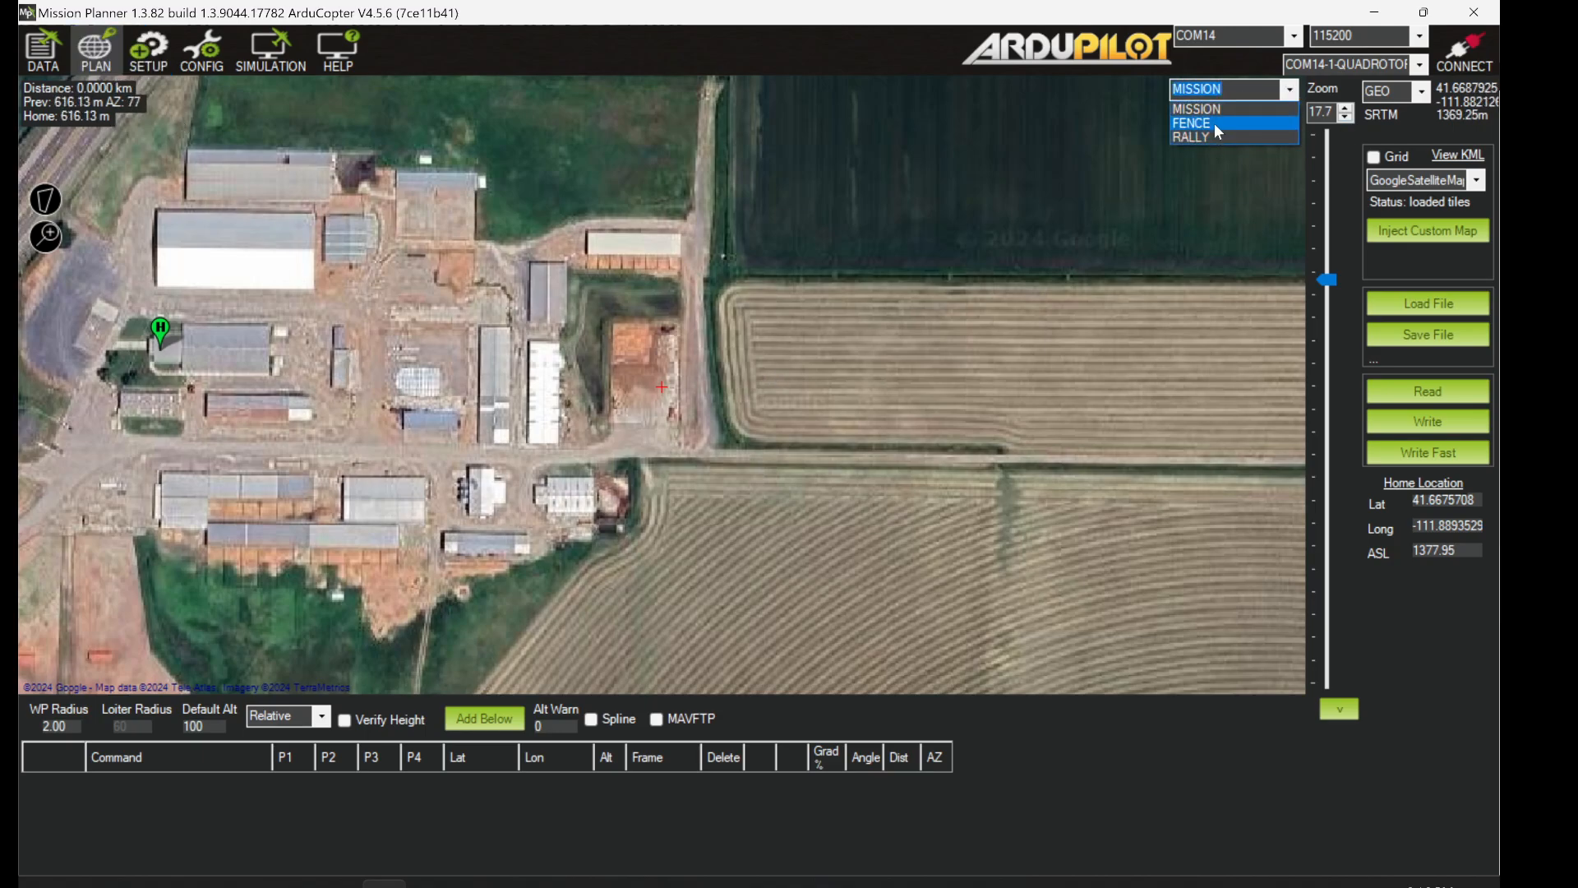
pyautogui.click(1297, 93)
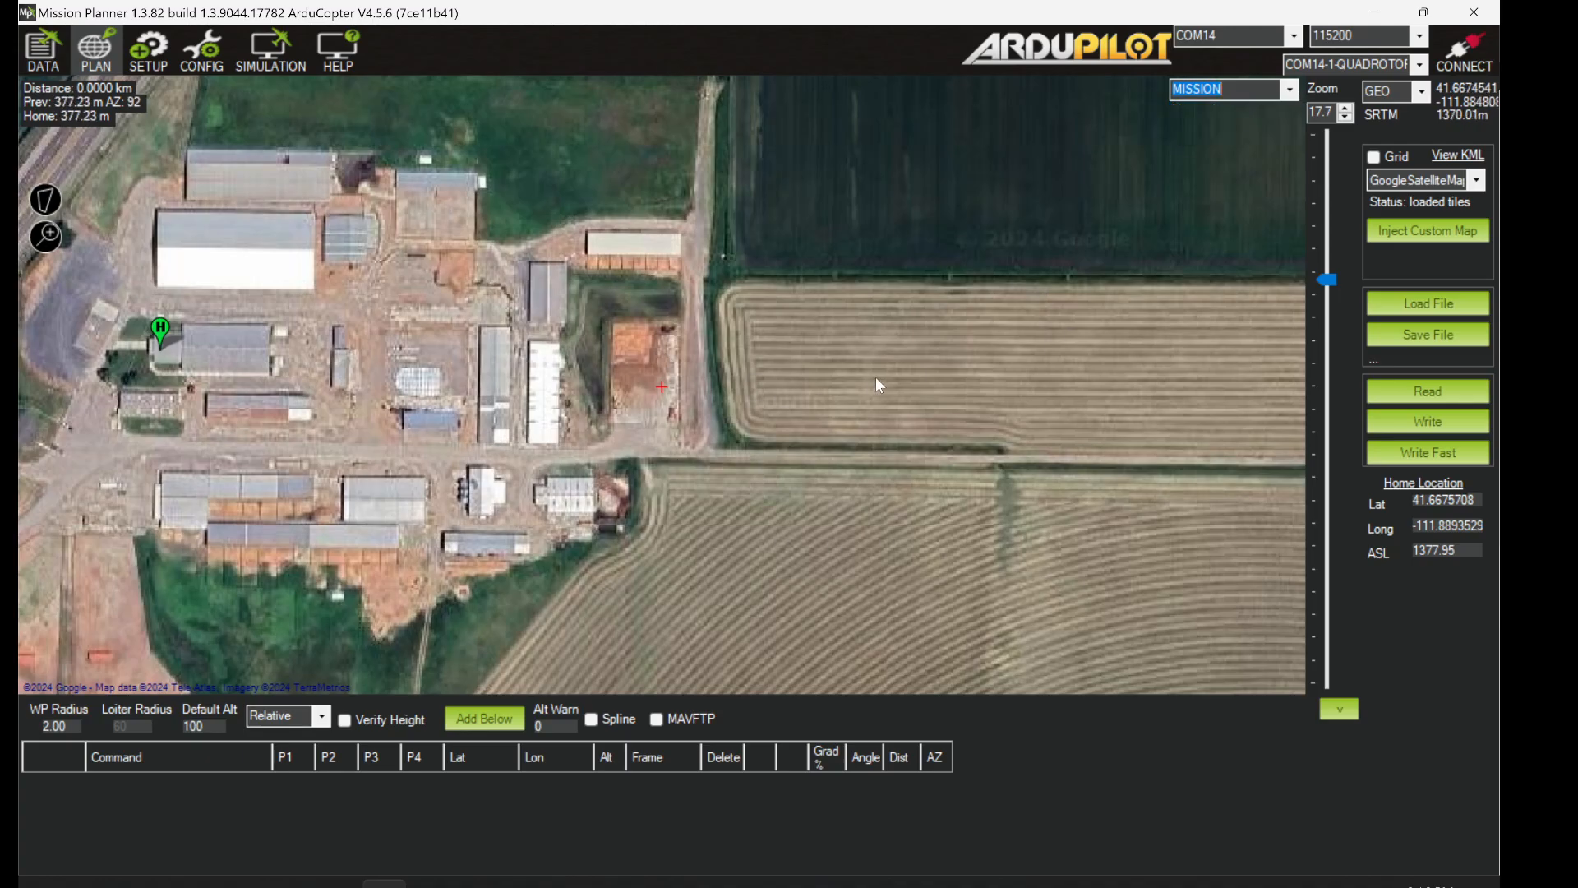
pyautogui.moveTo(876, 376); pyautogui.dragTo(680, 219)
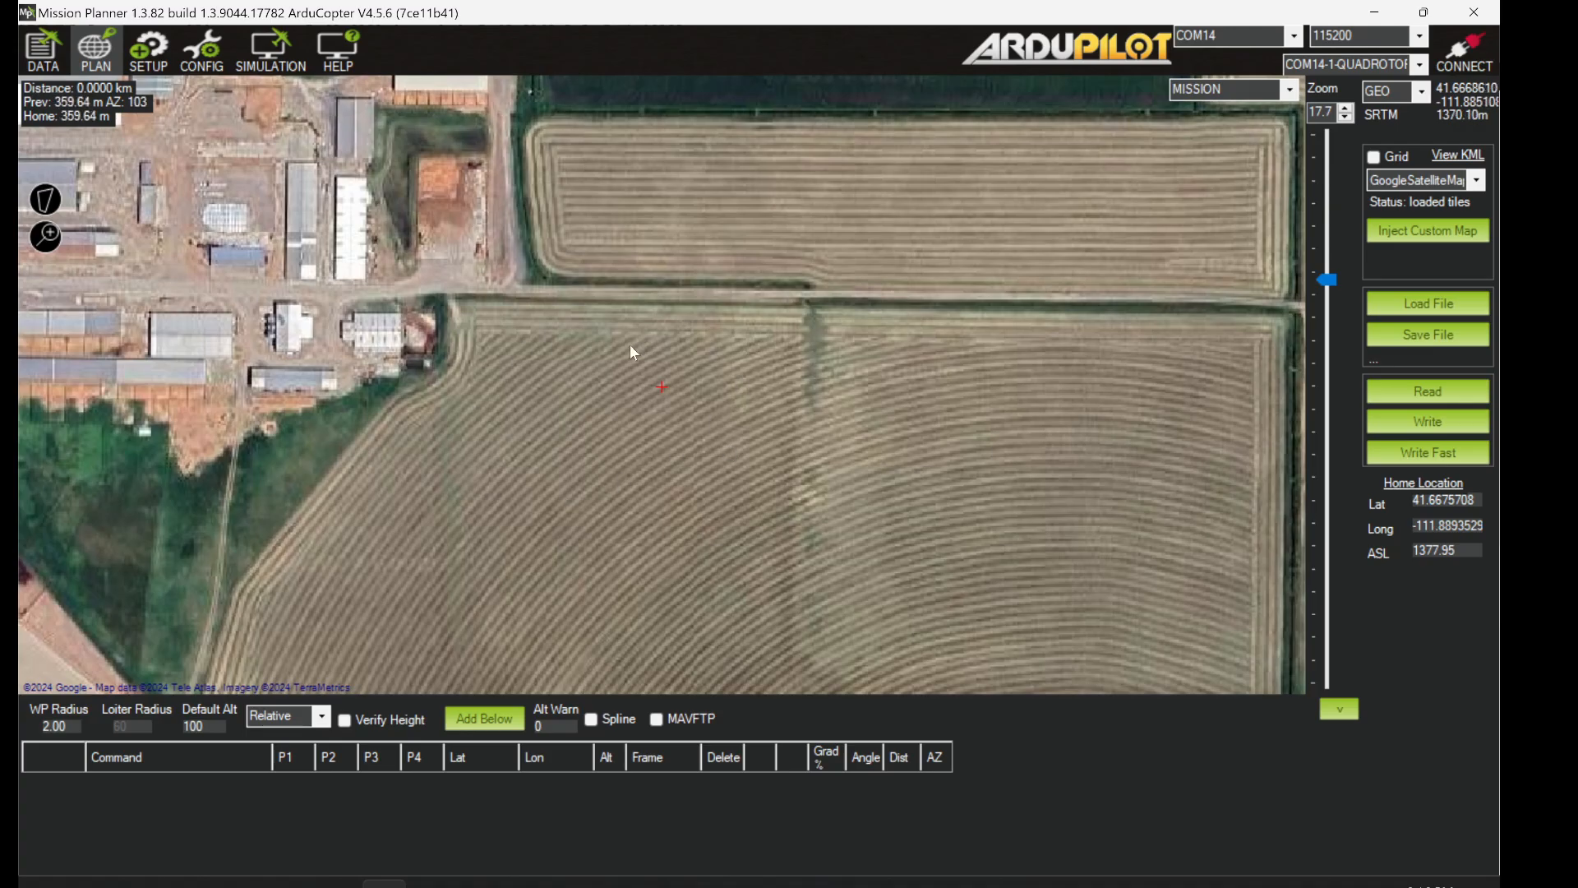
# - Undo the stray waypoint accidentally placed at the field corner
pyautogui.moveTo(601, 358); pyautogui.dragTo(555, 320)
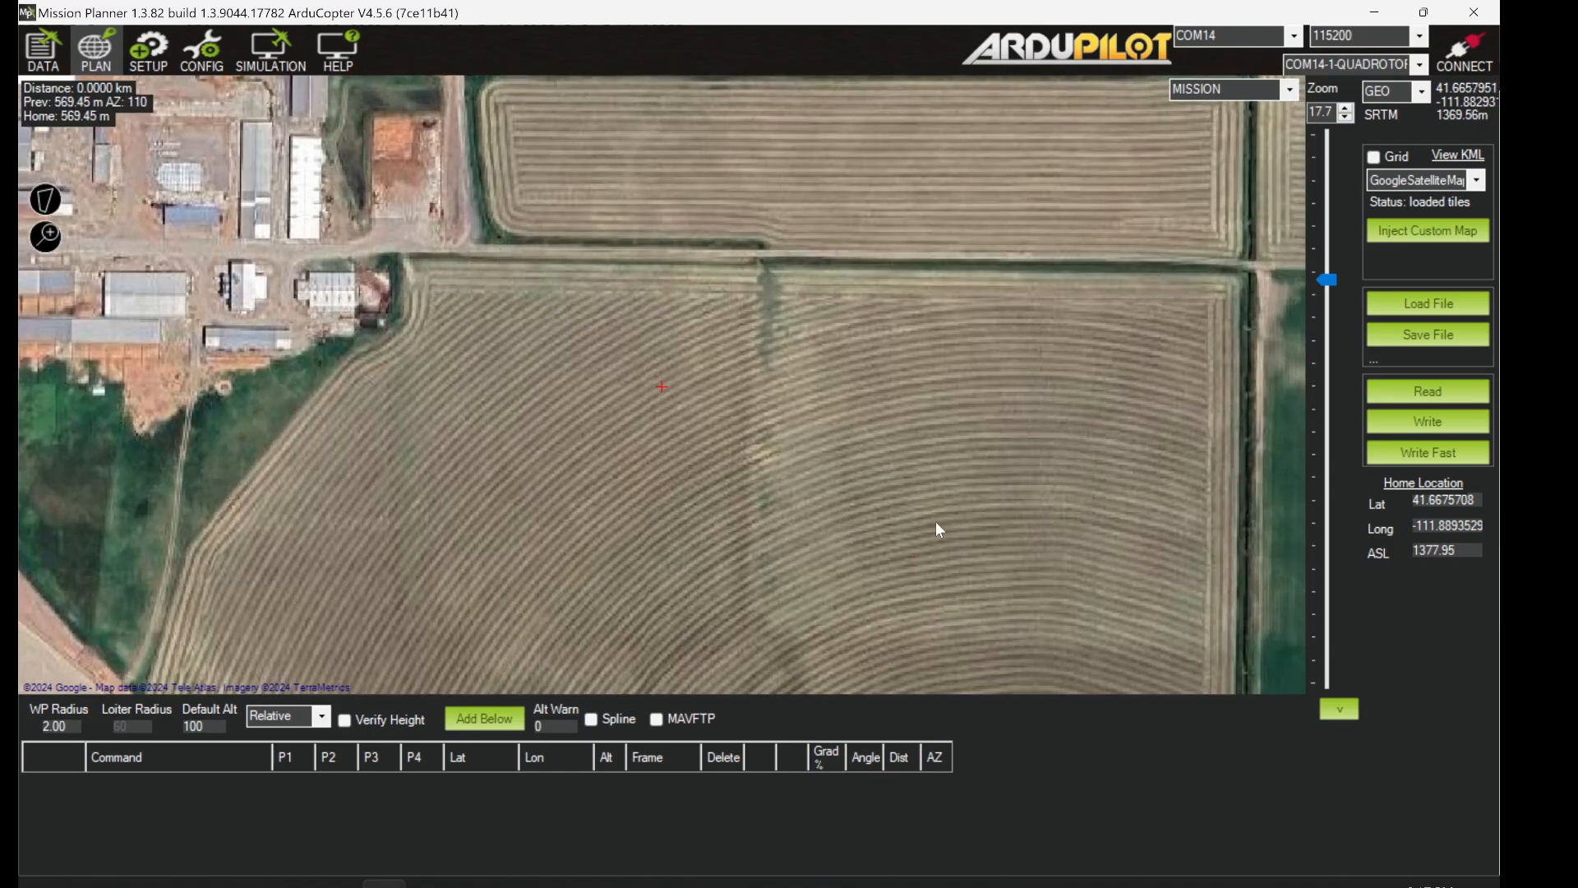
pyautogui.click(496, 257)
pyautogui.rightClick(496, 257)
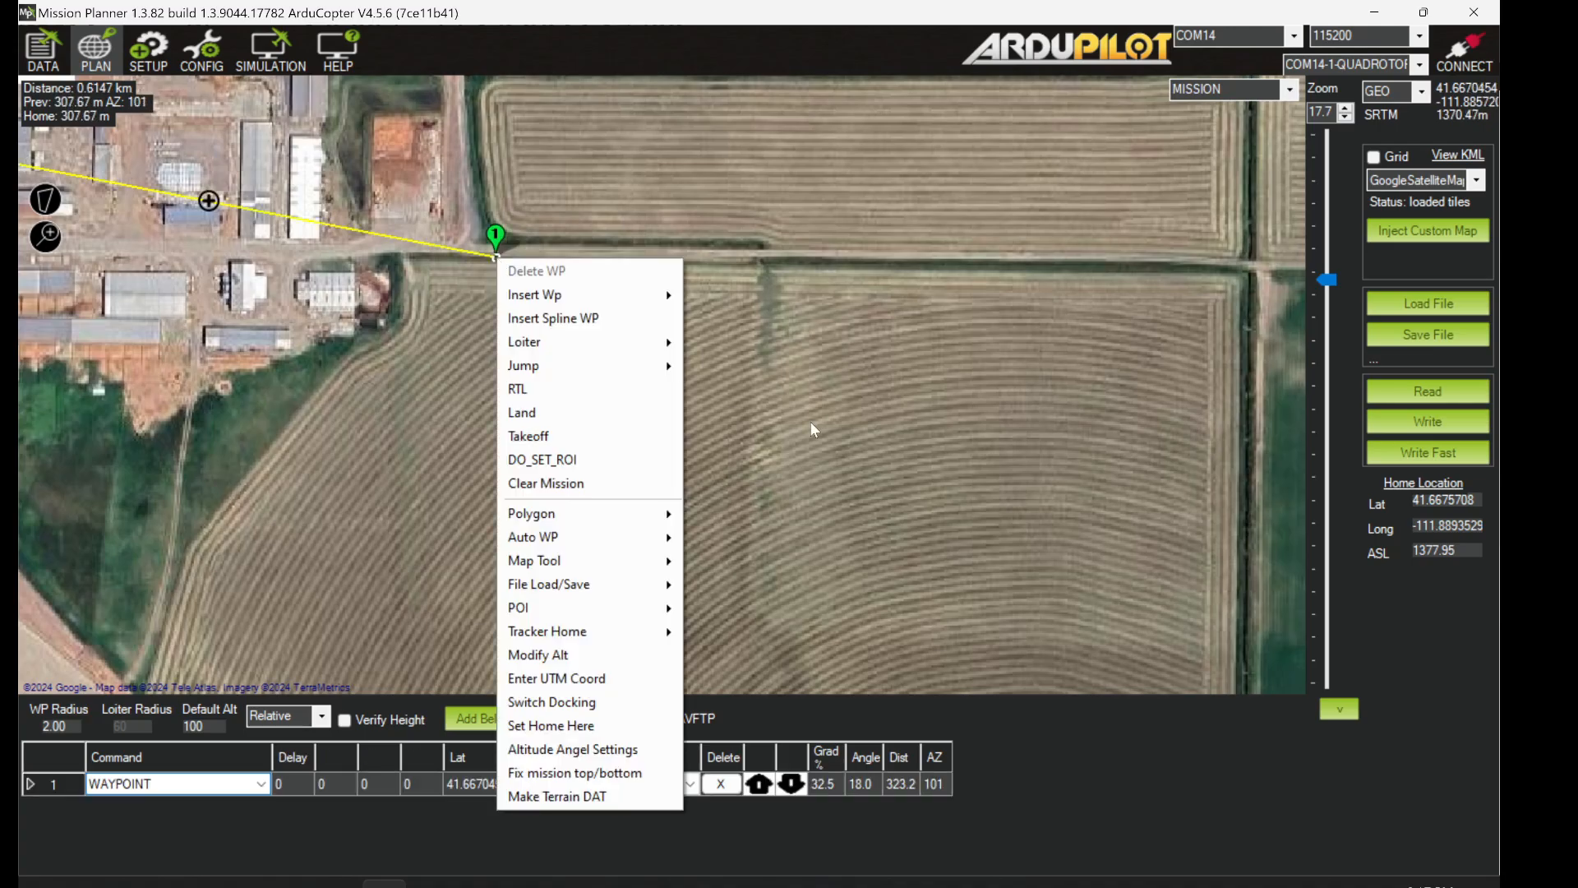
pyautogui.click(859, 444)
pyautogui.hotkey('ctrl', 'z')
pyautogui.hotkey('ctrl', 'z')
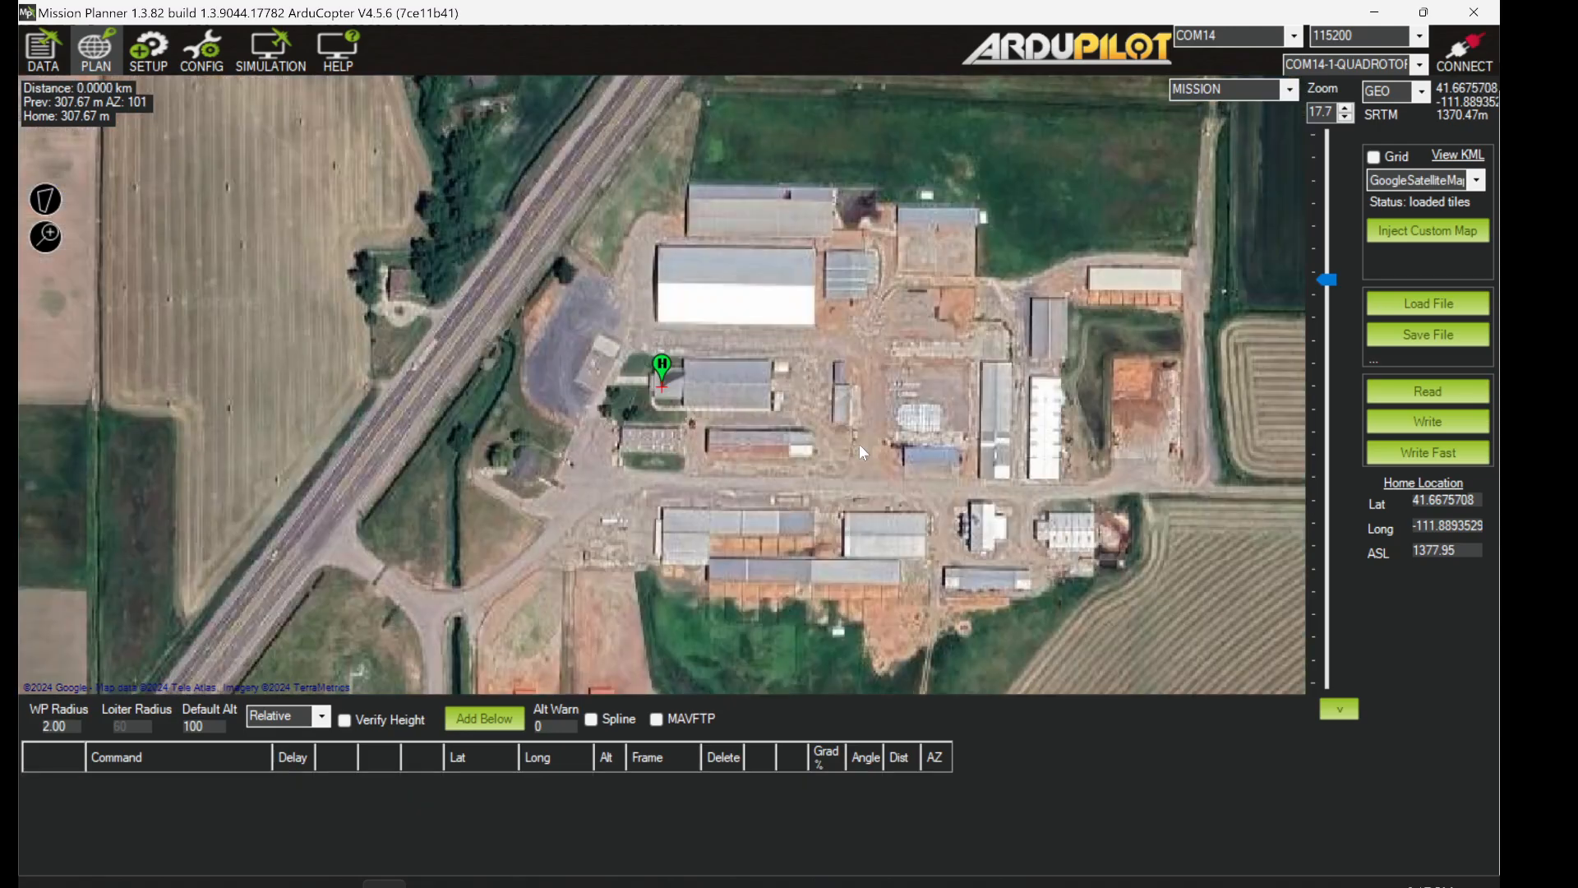
# - Set Home Here at the field corner just east of the buildings
pyautogui.moveTo(910, 434); pyautogui.dragTo(438, 261)
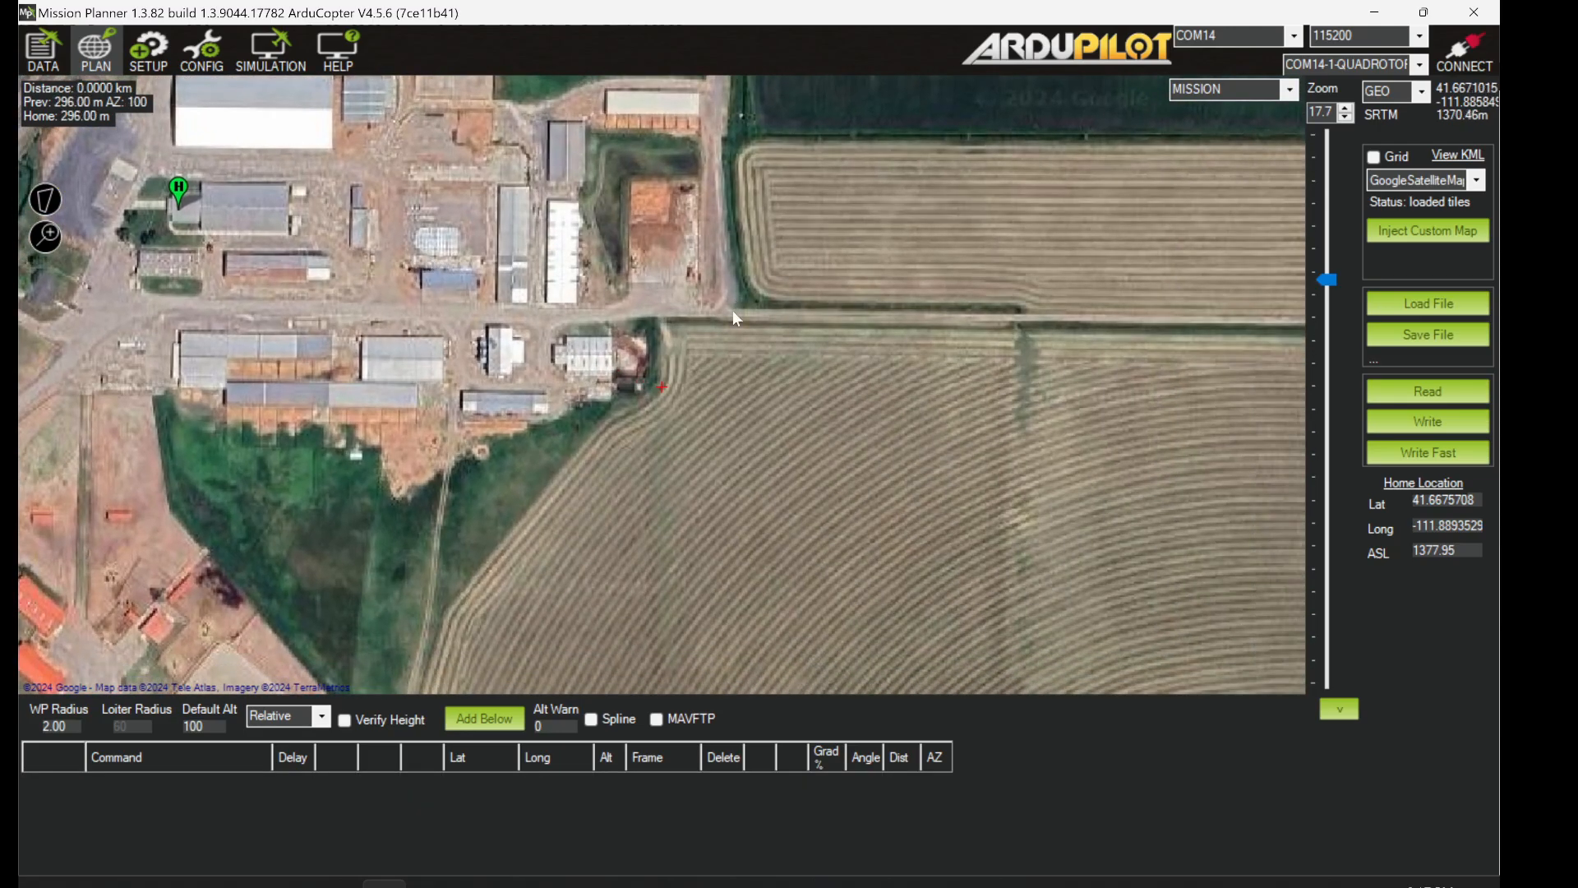
pyautogui.rightClick(733, 310)
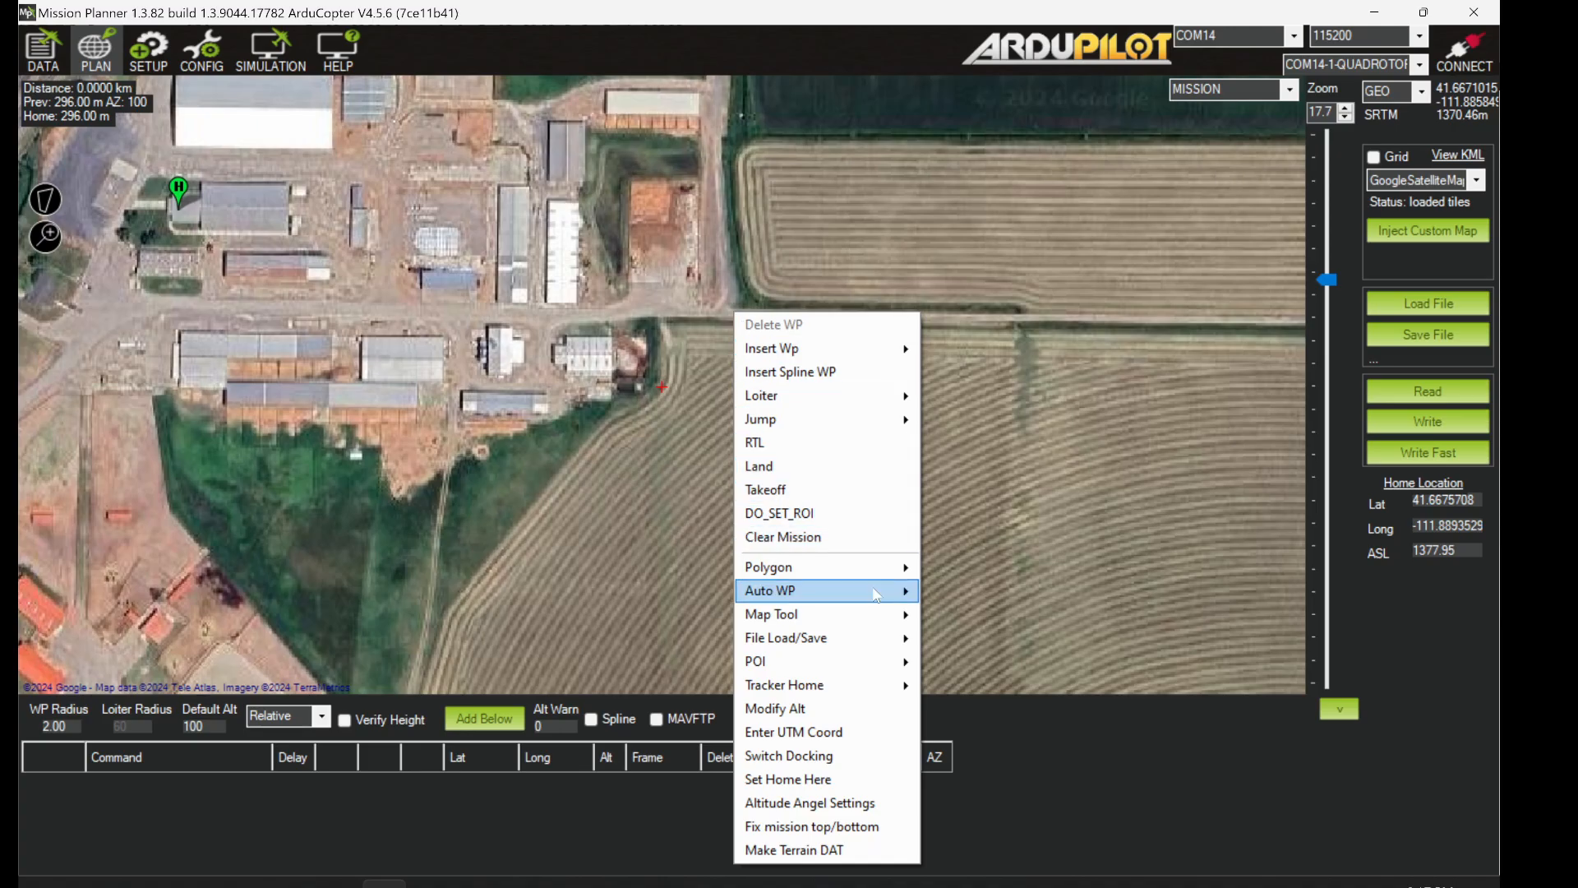
pyautogui.click(828, 778)
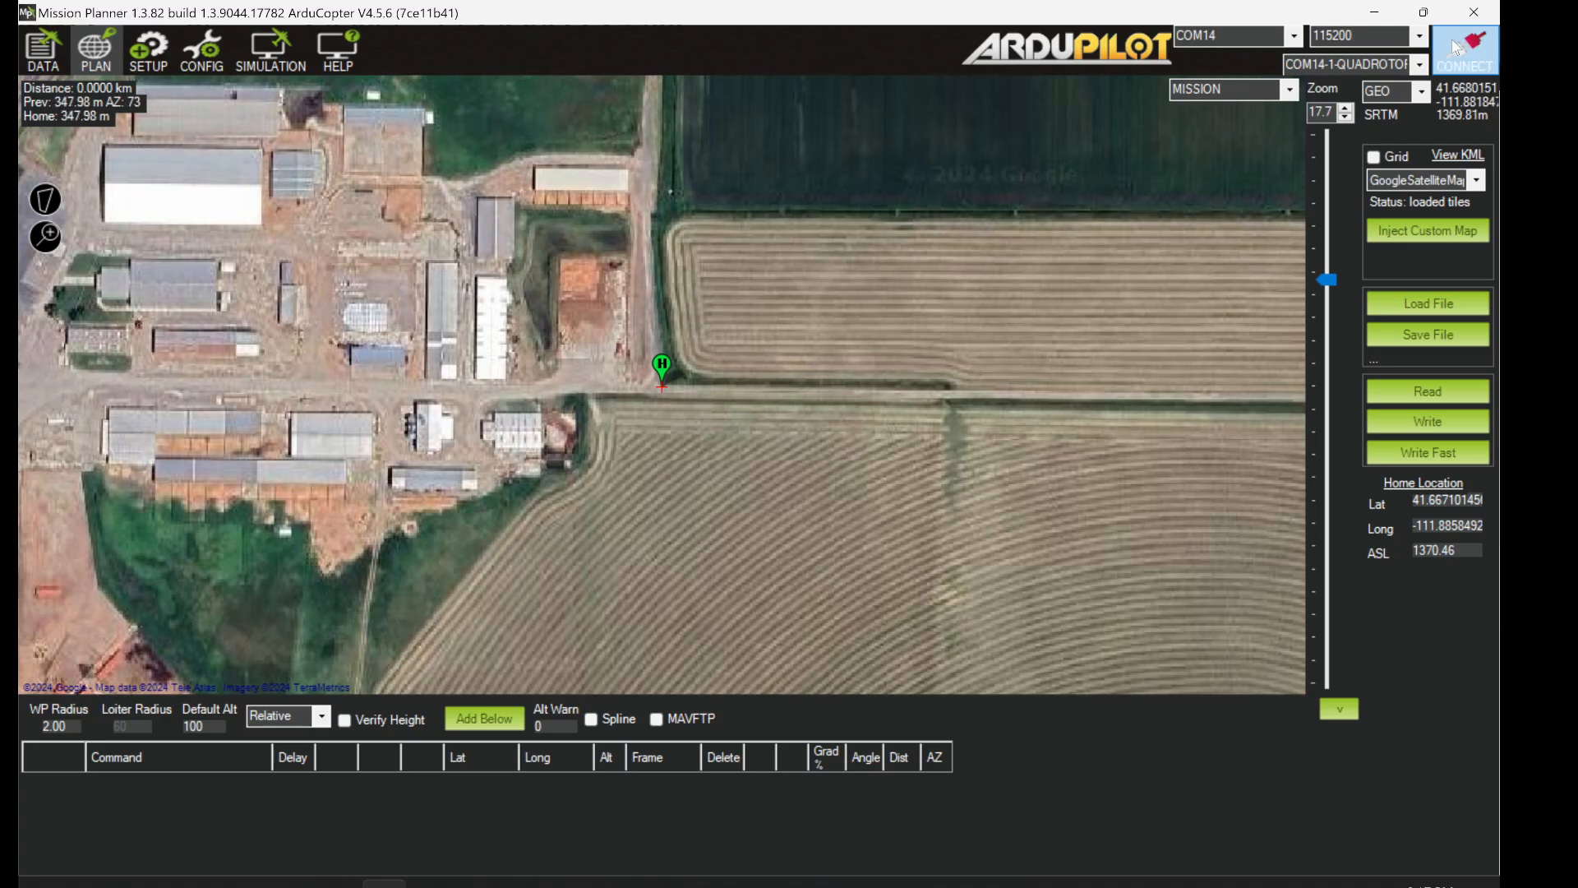
# - Place waypoints 1–4 at 100 m in a loop around the field, enlarging the waypoint table
pyautogui.moveTo(763, 350); pyautogui.dragTo(715, 319)
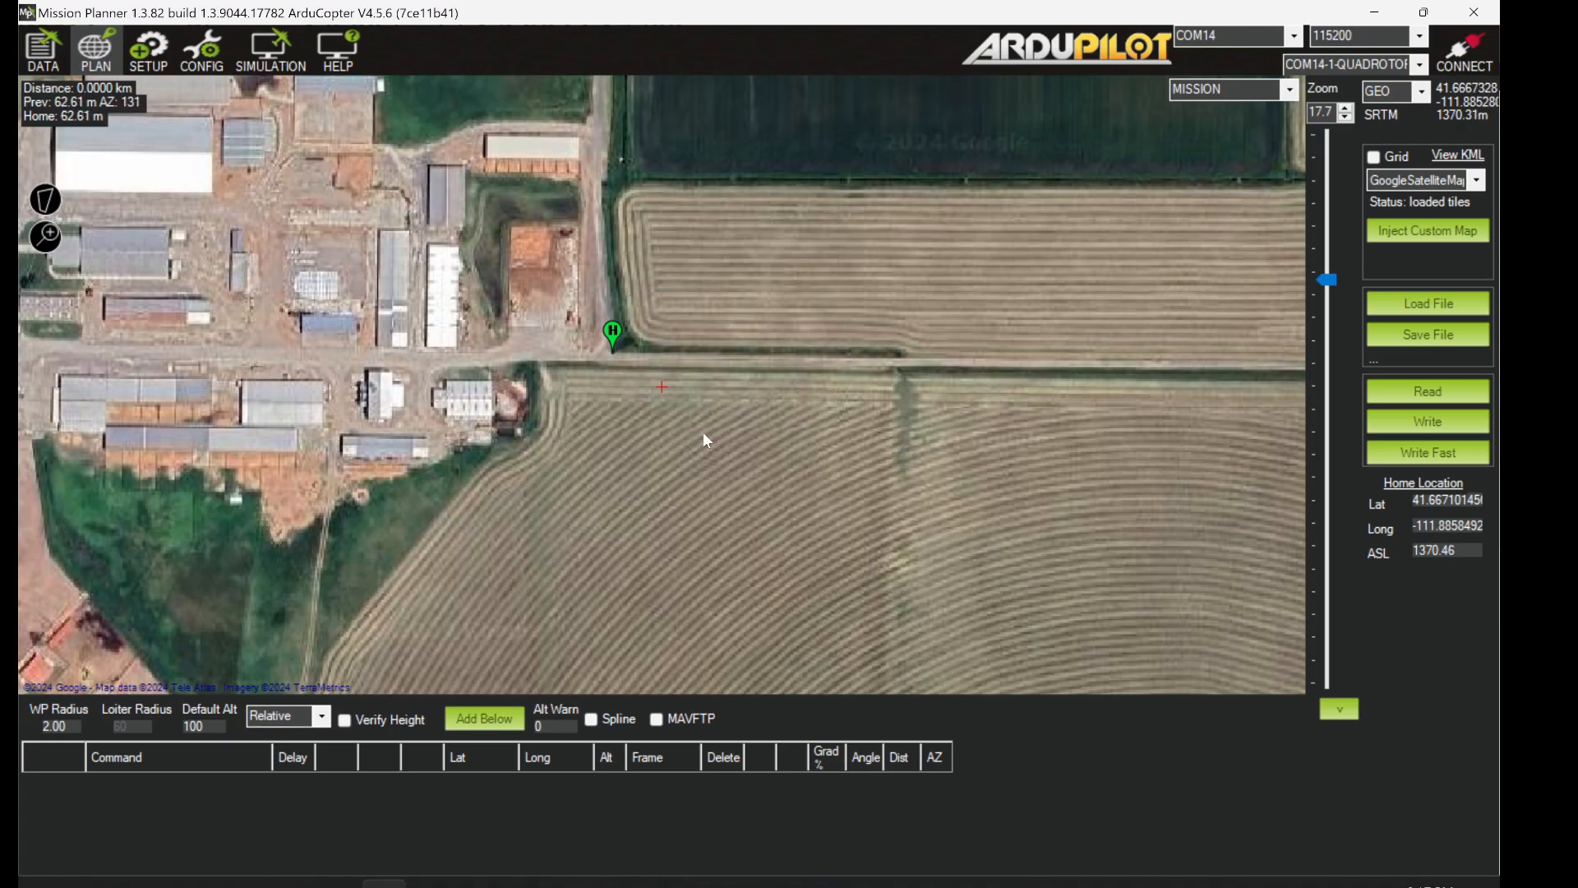
pyautogui.moveTo(702, 432); pyautogui.dragTo(677, 342)
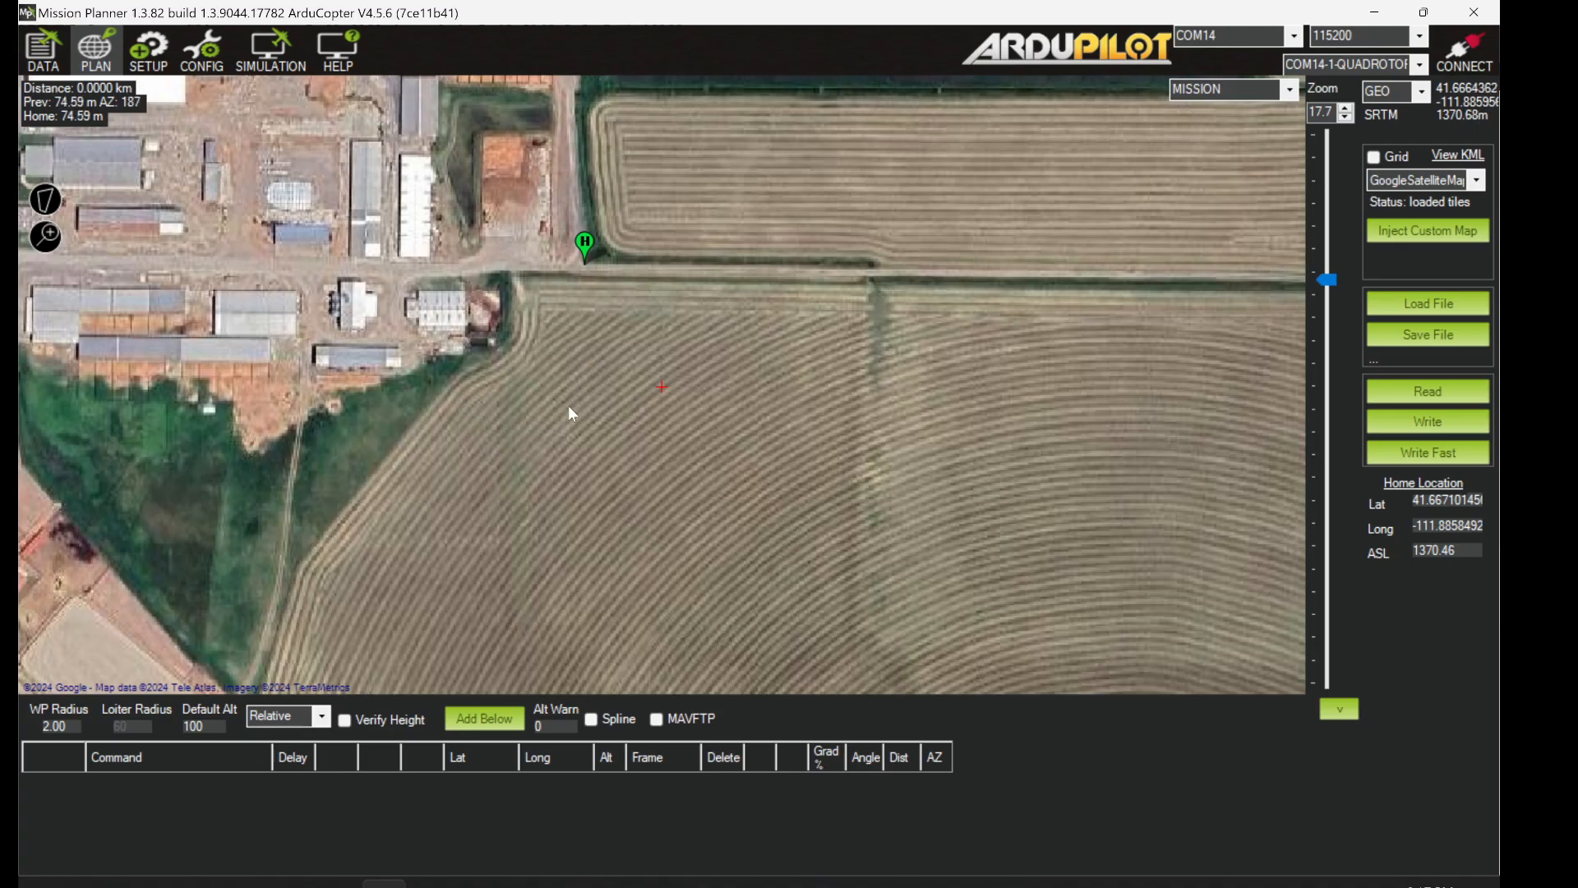
pyautogui.click(559, 444)
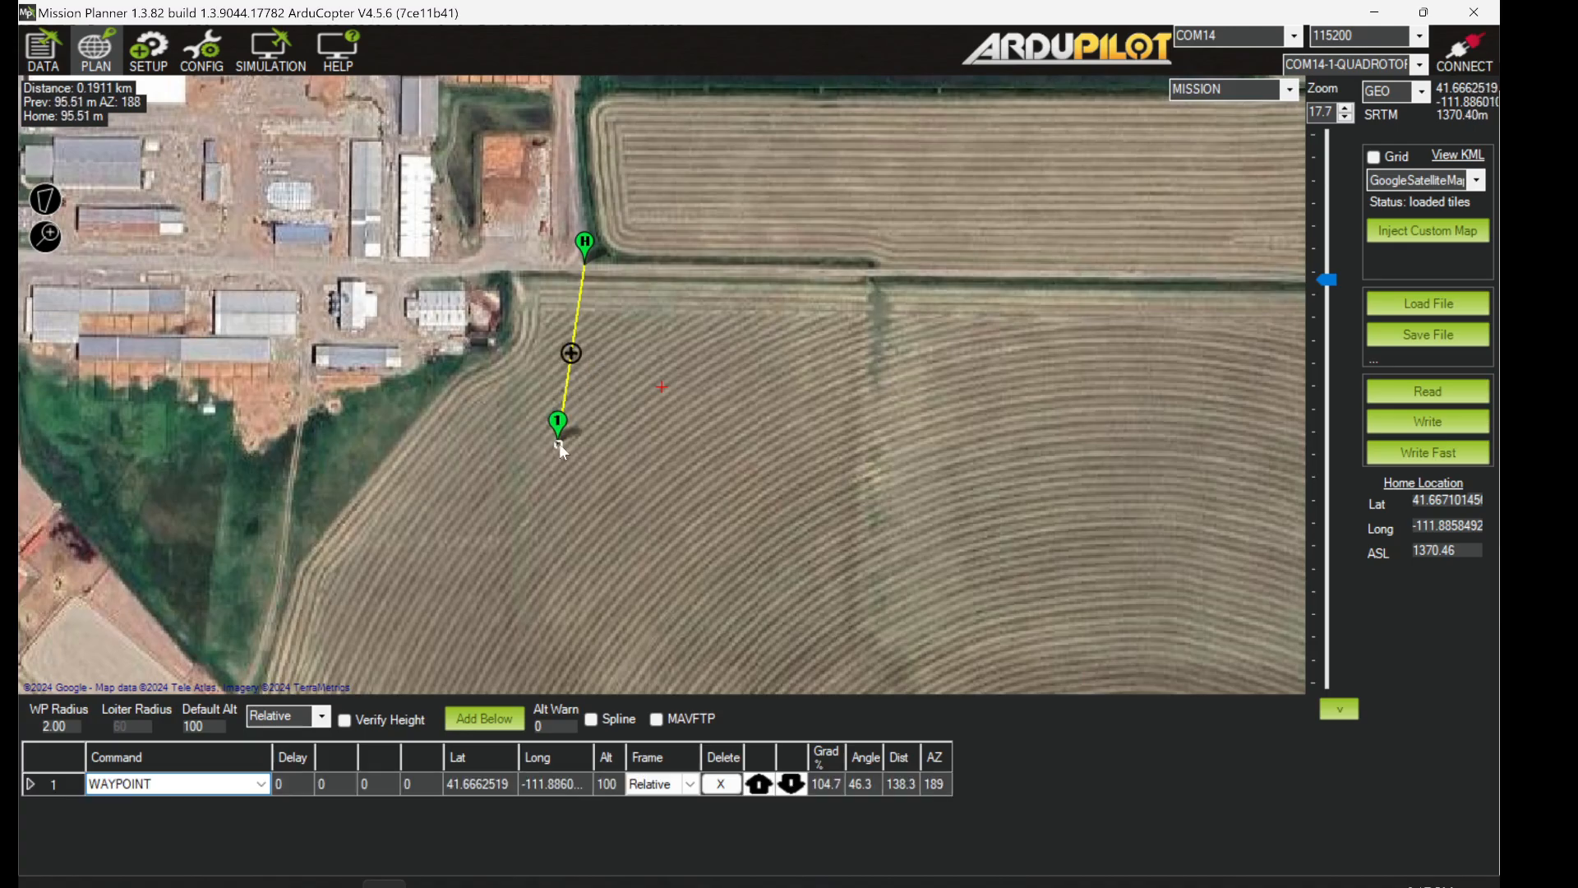
pyautogui.click(915, 446)
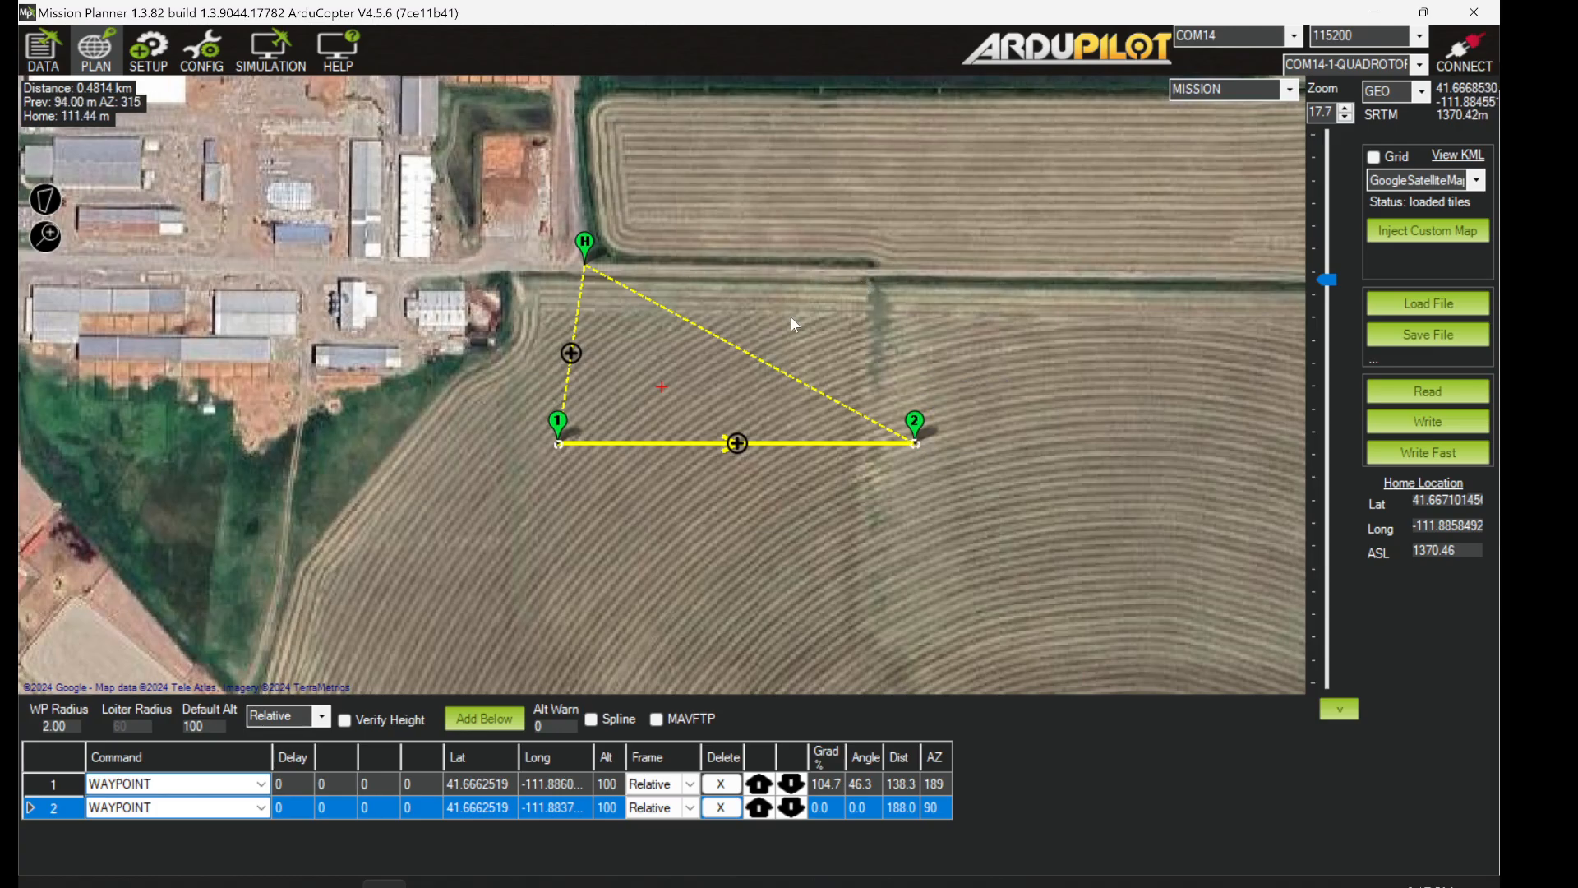
pyautogui.click(861, 308)
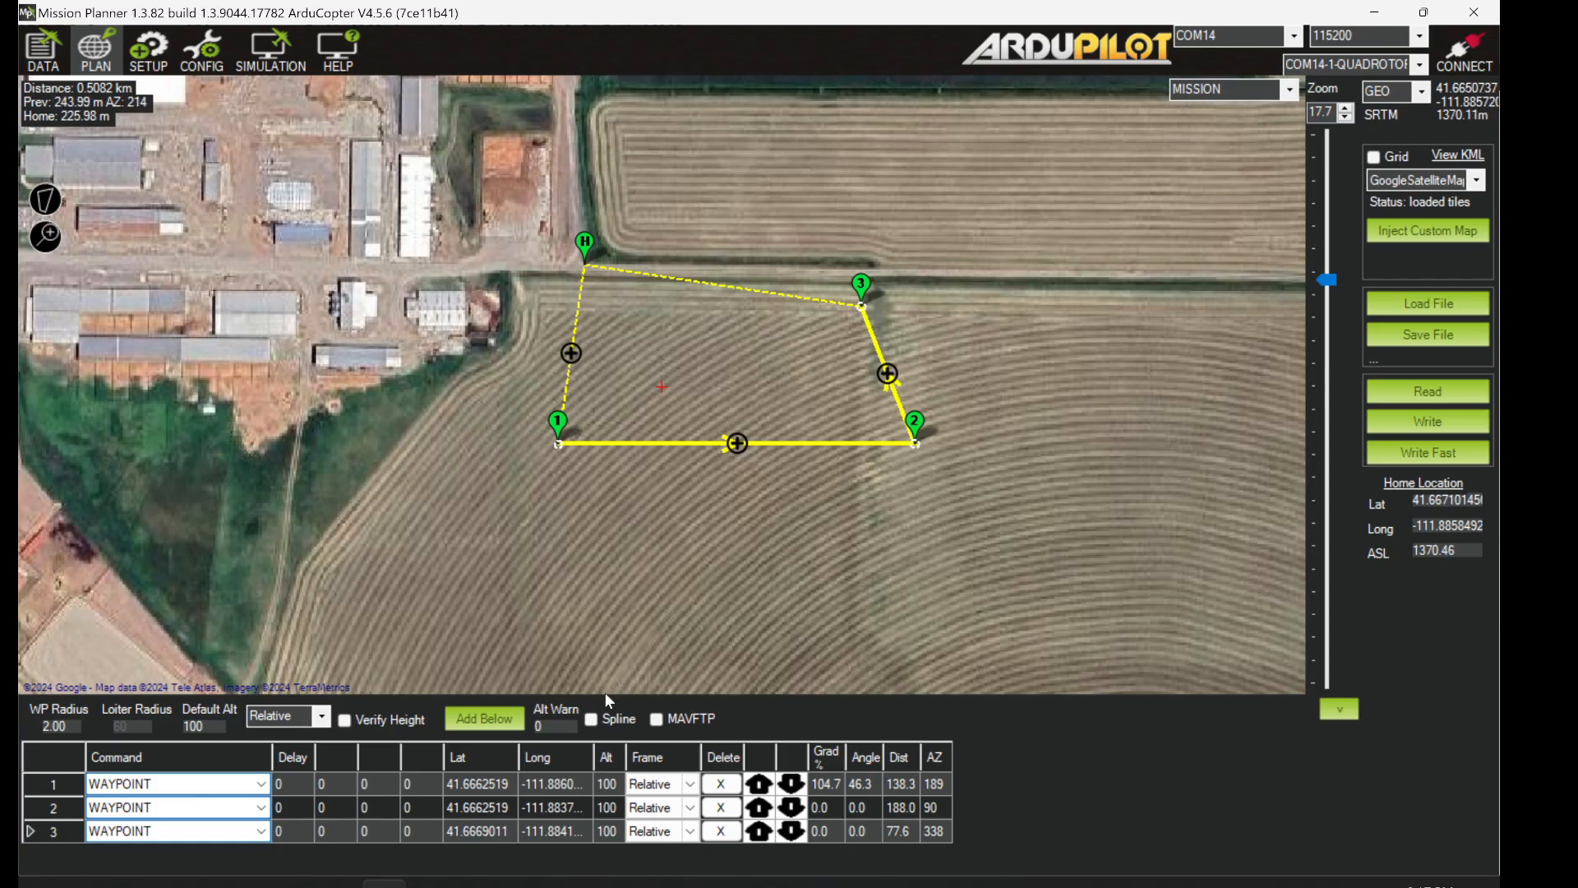
pyautogui.moveTo(604, 695); pyautogui.dragTo(605, 577)
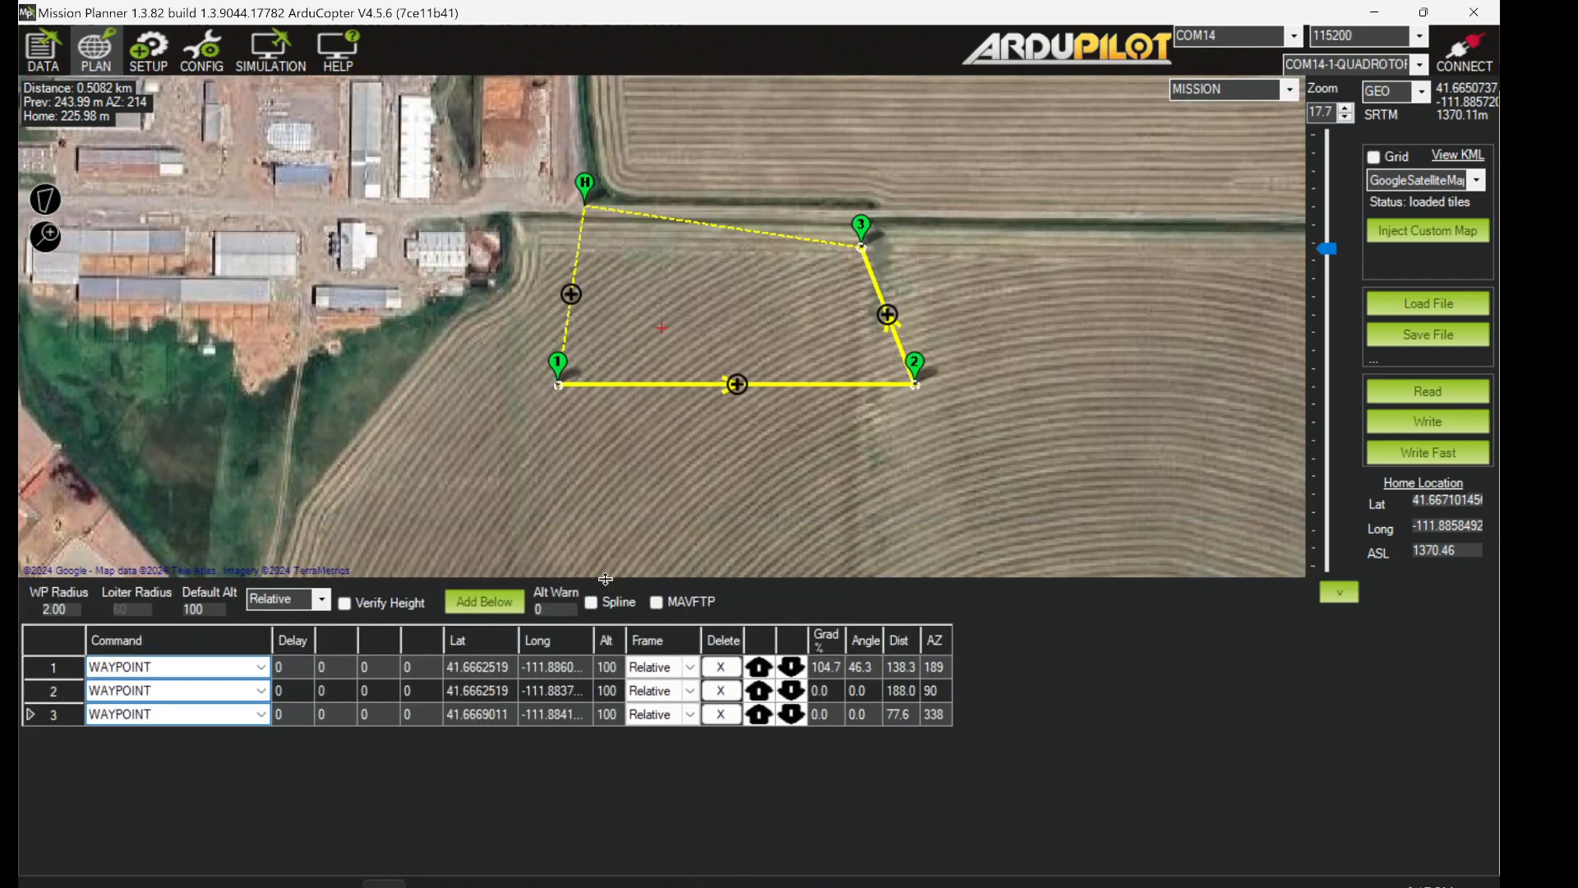
pyautogui.click(722, 250)
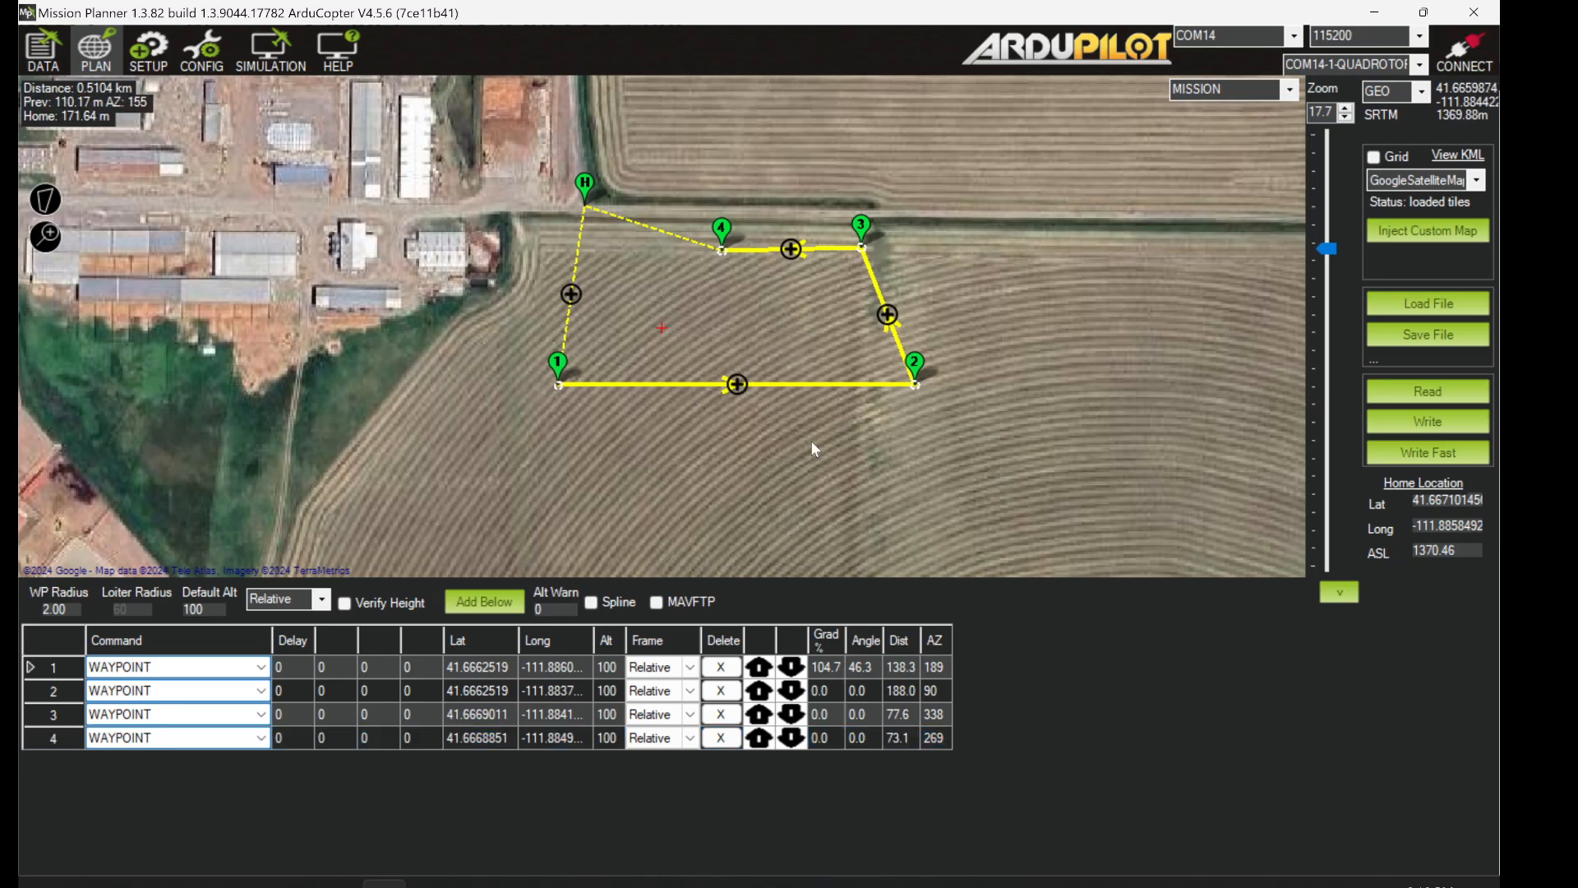
pyautogui.moveTo(712, 299); pyautogui.dragTo(742, 367)
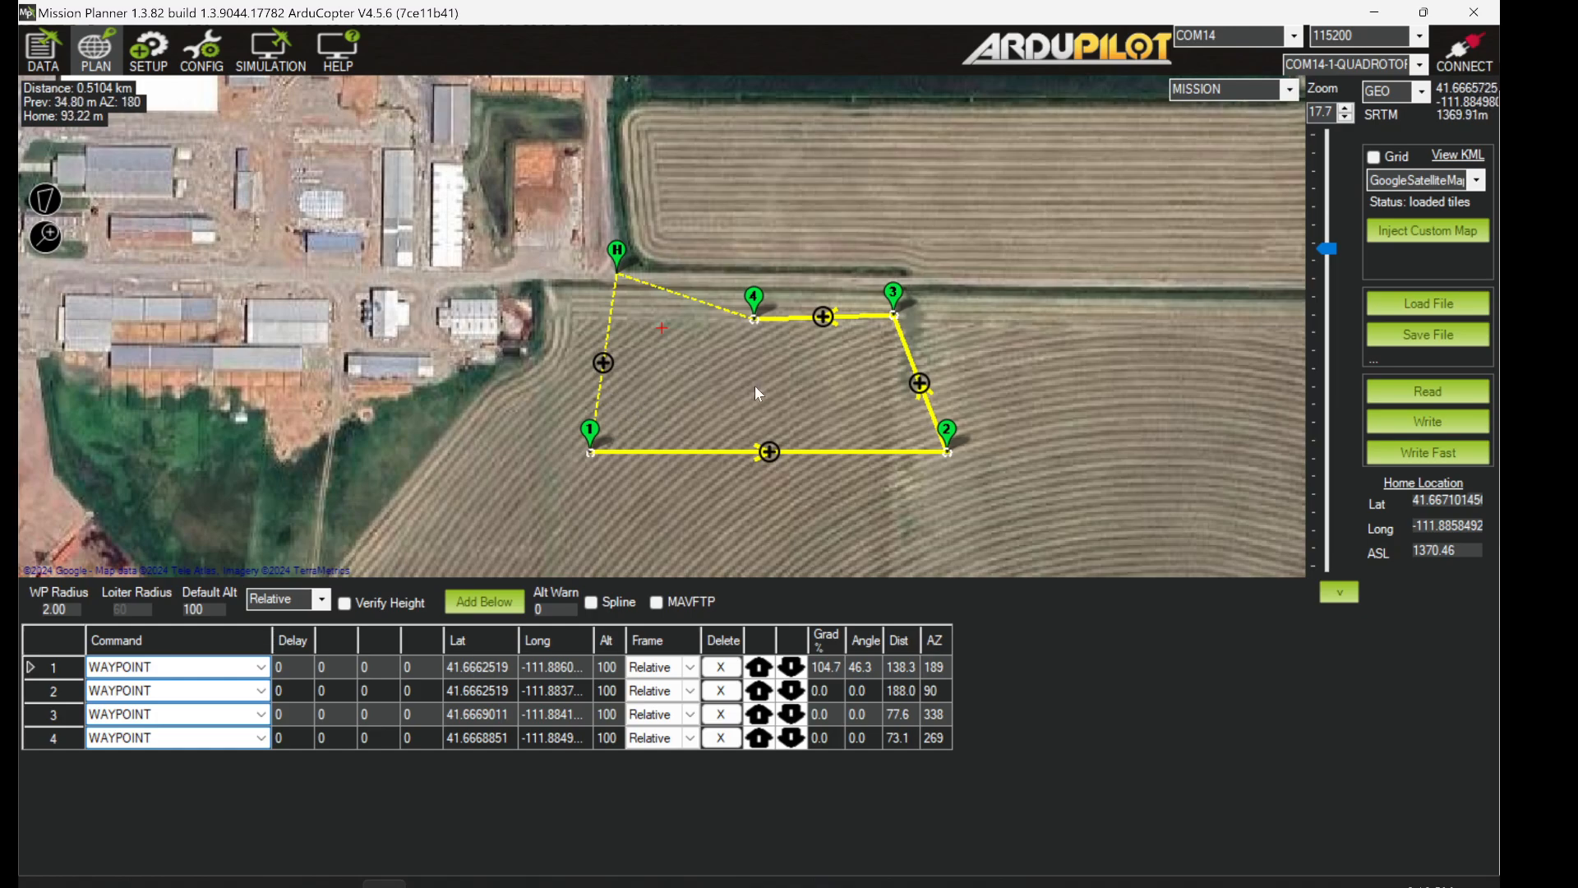
# - Add a TAKEOFF command with a 10 m altitude from the map menu
pyautogui.rightClick(716, 211)
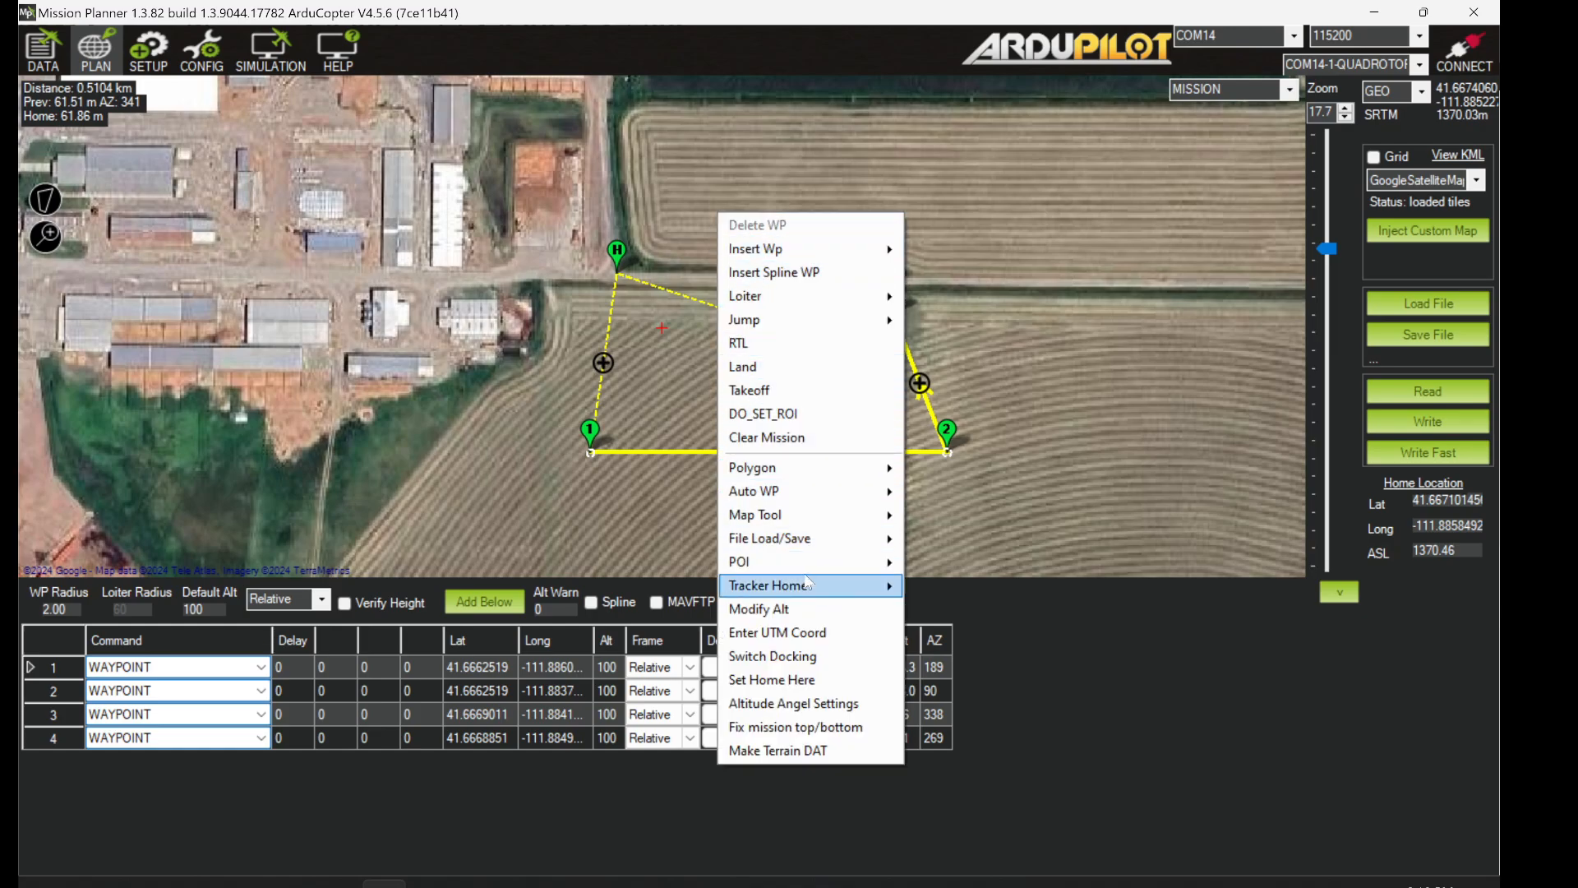
pyautogui.click(784, 392)
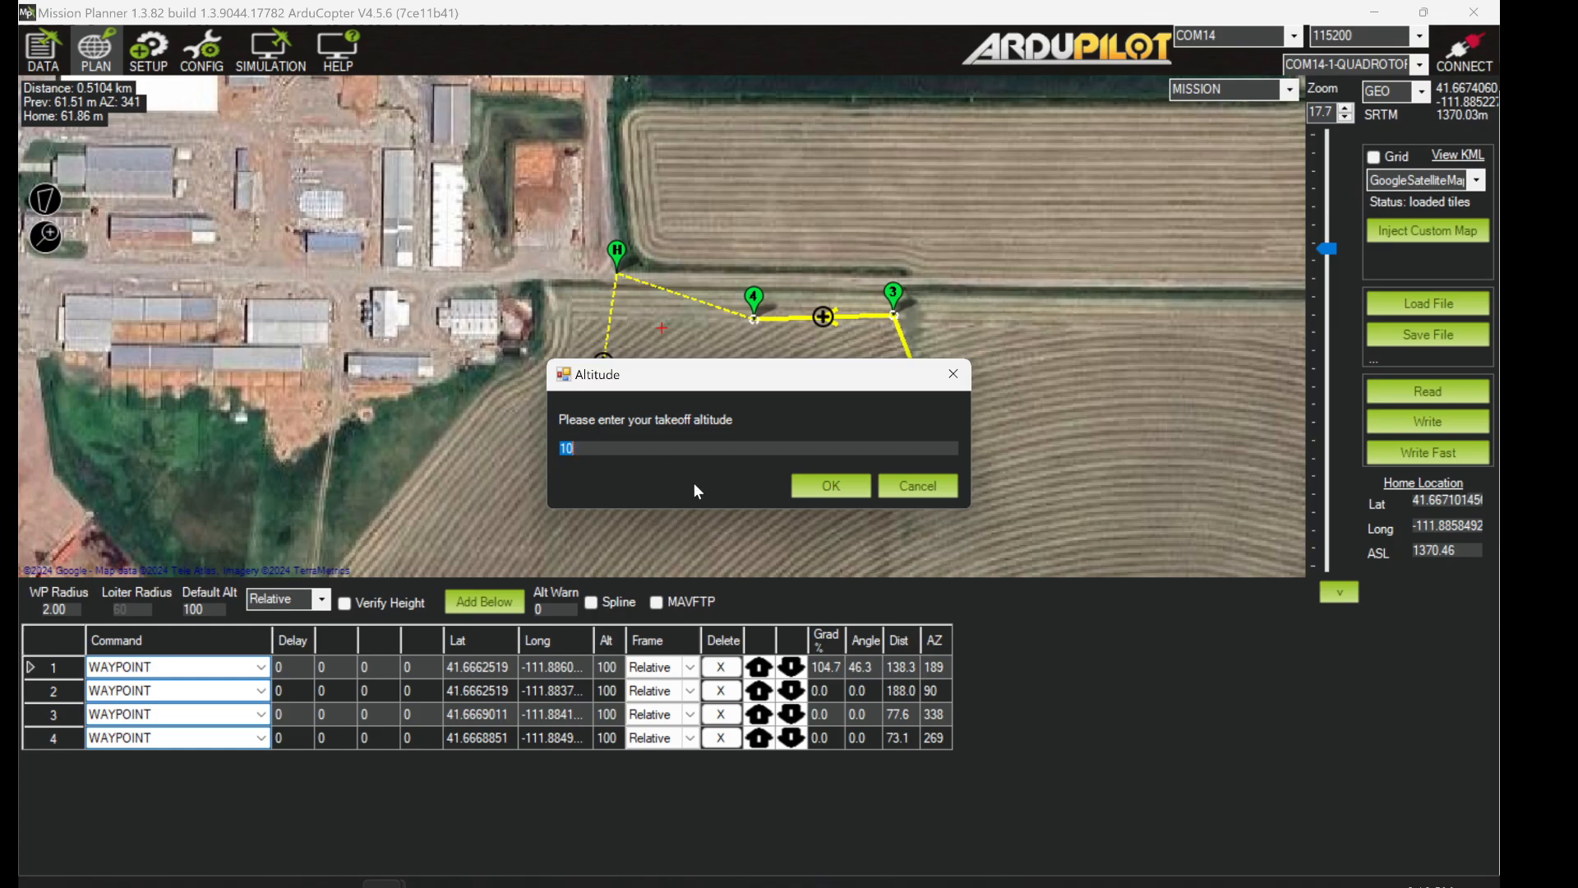
pyautogui.click(830, 486)
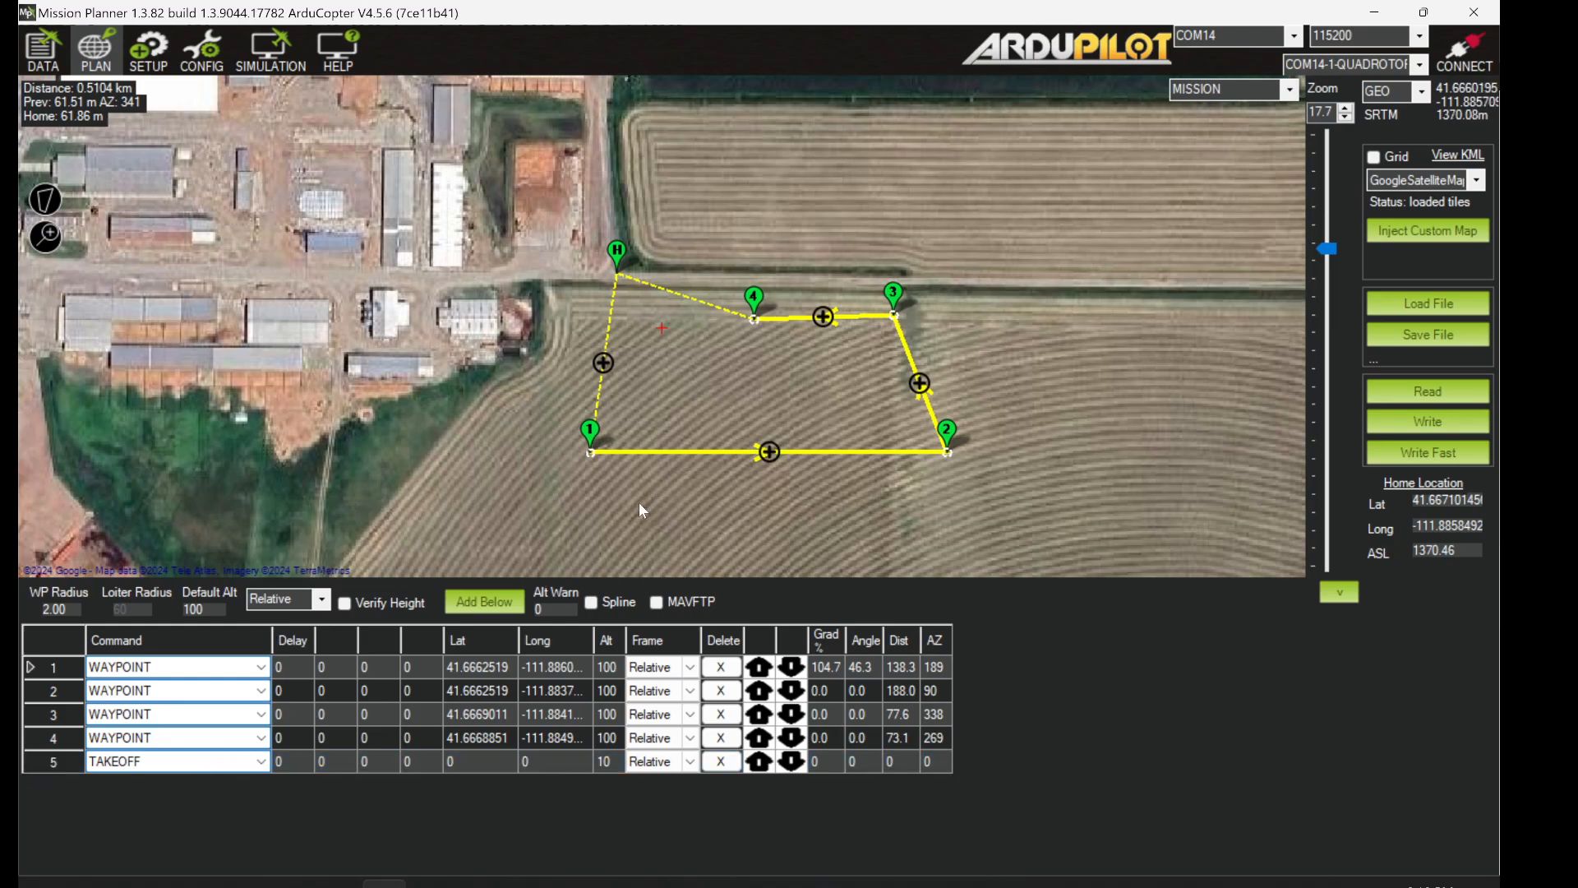
# - Remove the accidental sixth waypoint and end the mission with RETURN_TO_LAUNCH
pyautogui.click(761, 388)
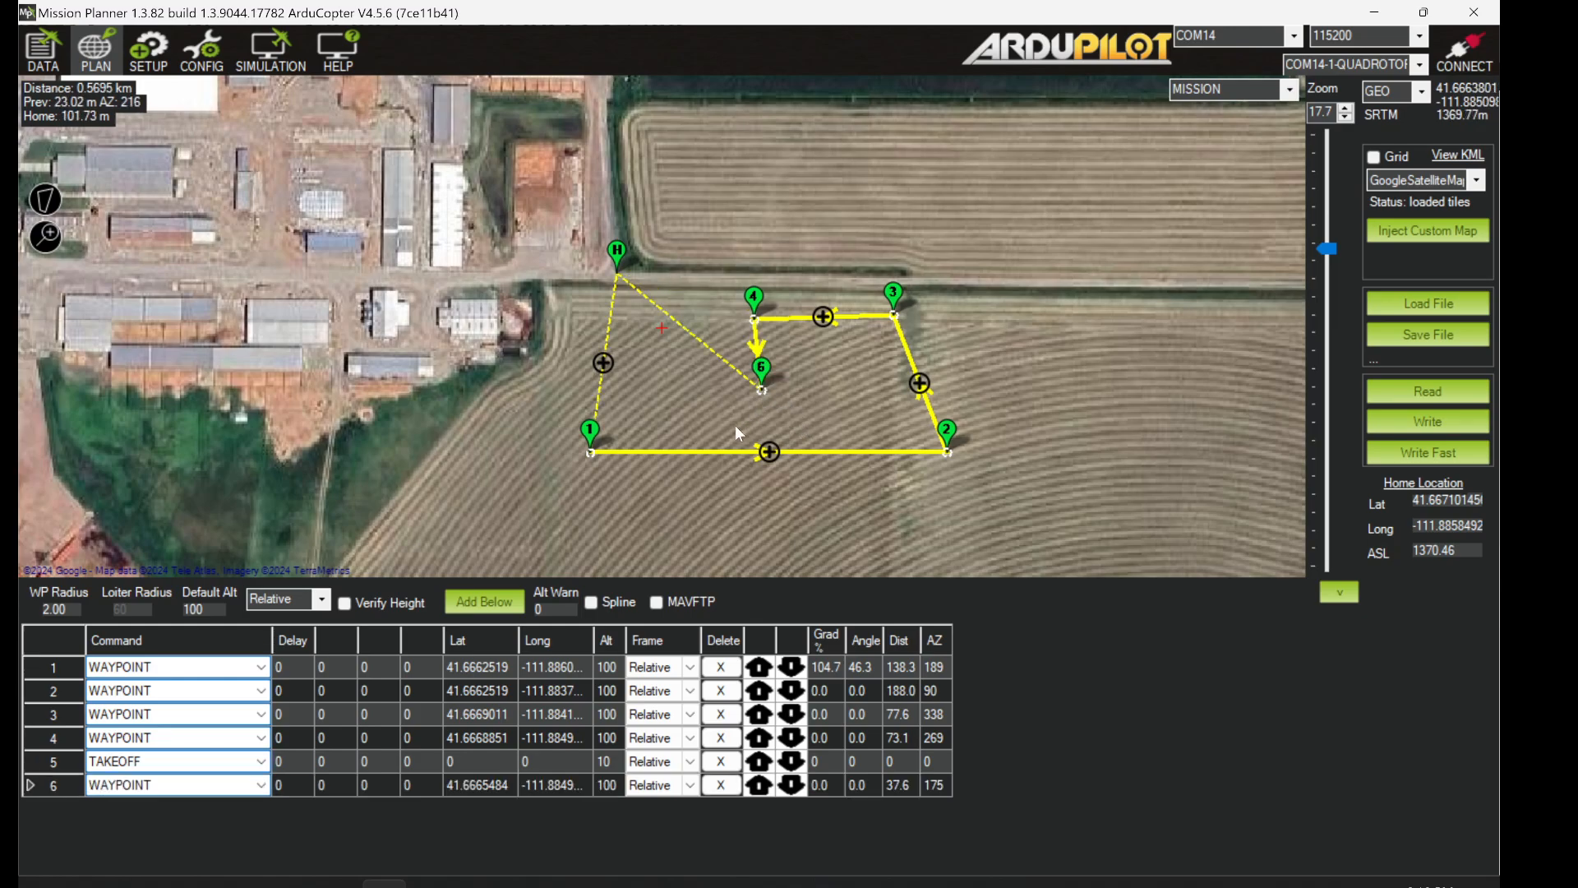
pyautogui.hotkey('ctrl', 'z')
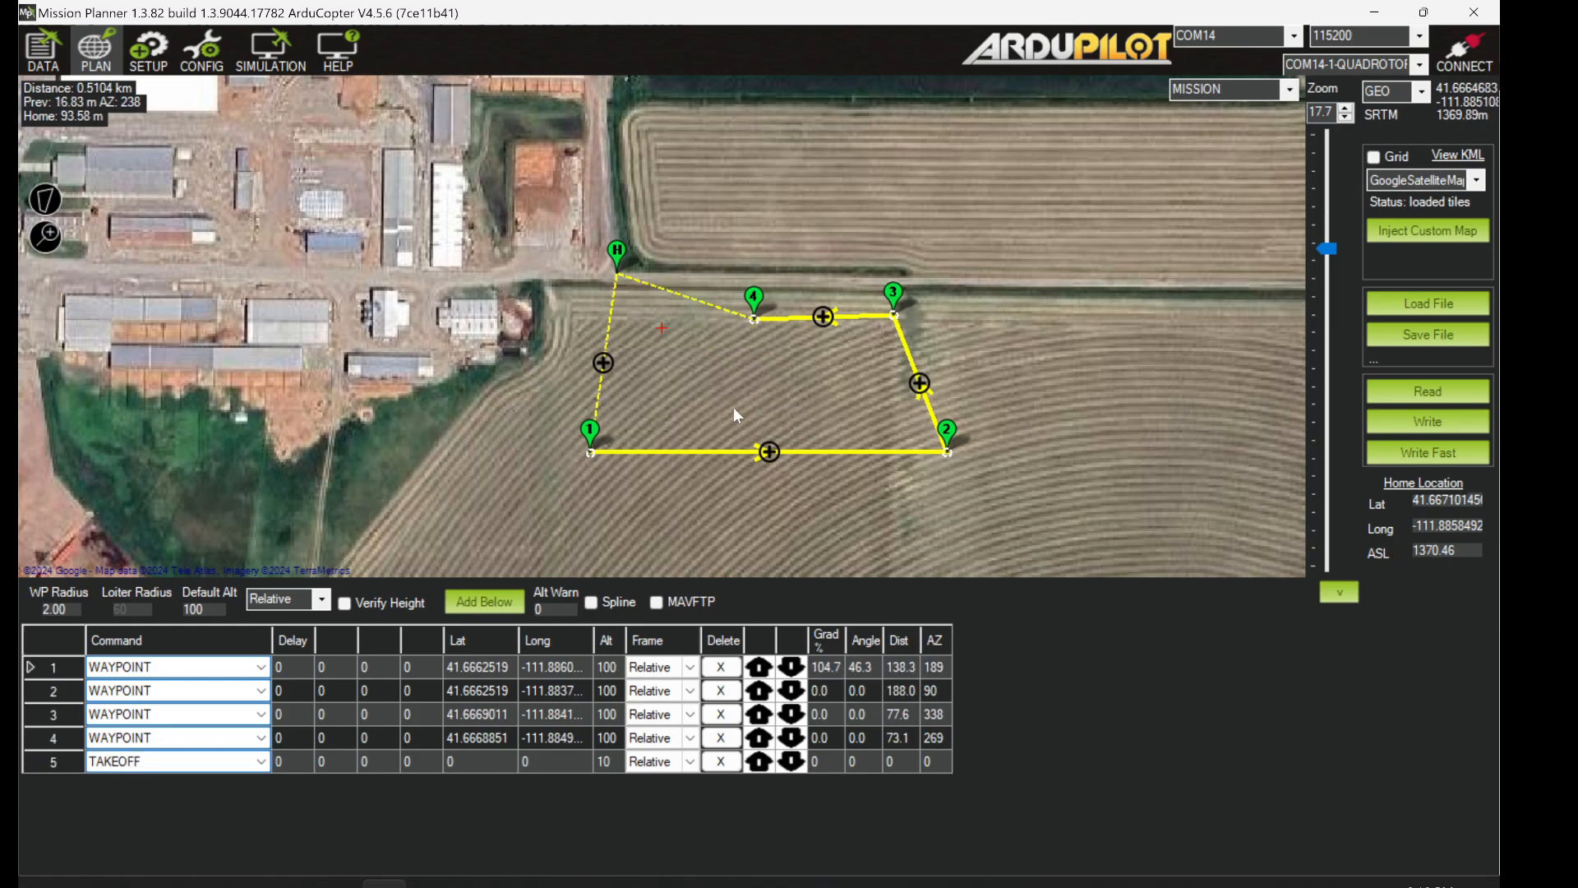
pyautogui.rightClick(699, 374)
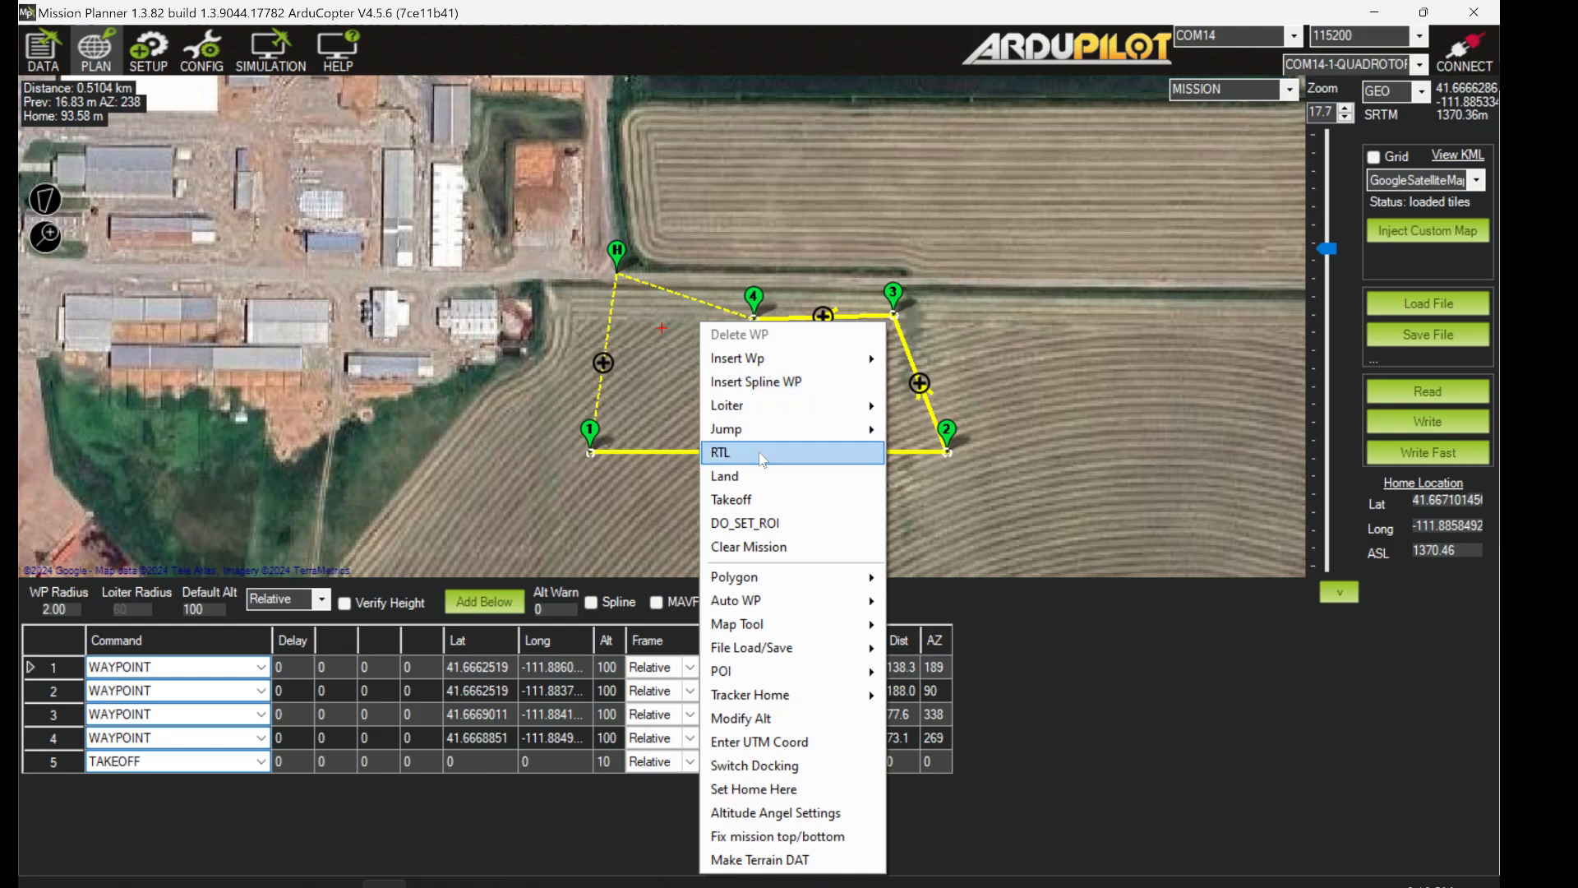
pyautogui.click(720, 452)
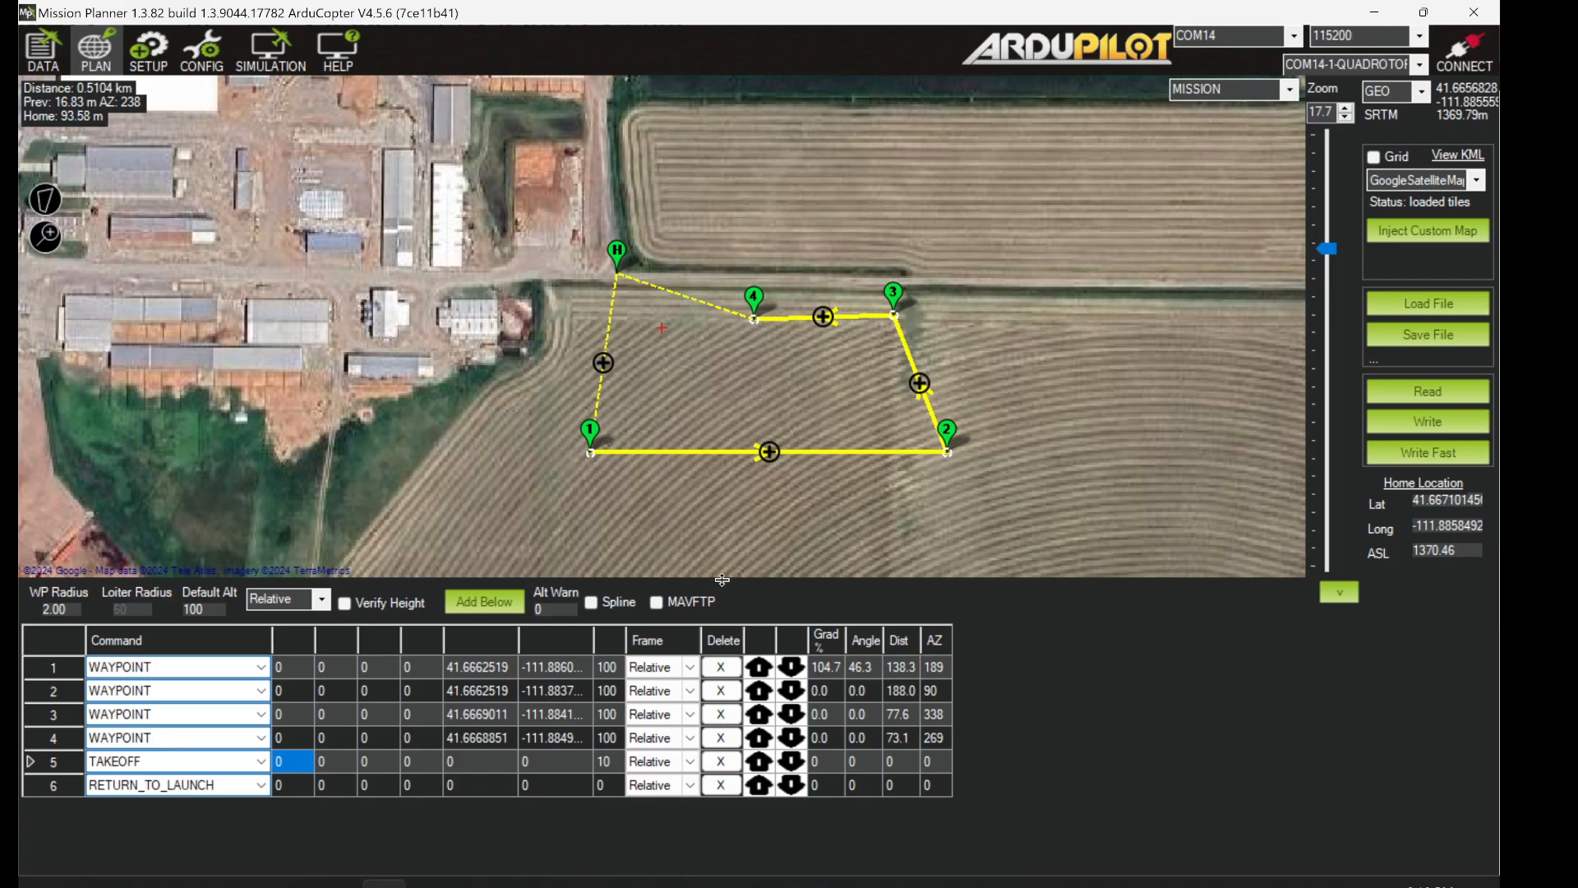
pyautogui.moveTo(722, 579); pyautogui.dragTo(724, 526)
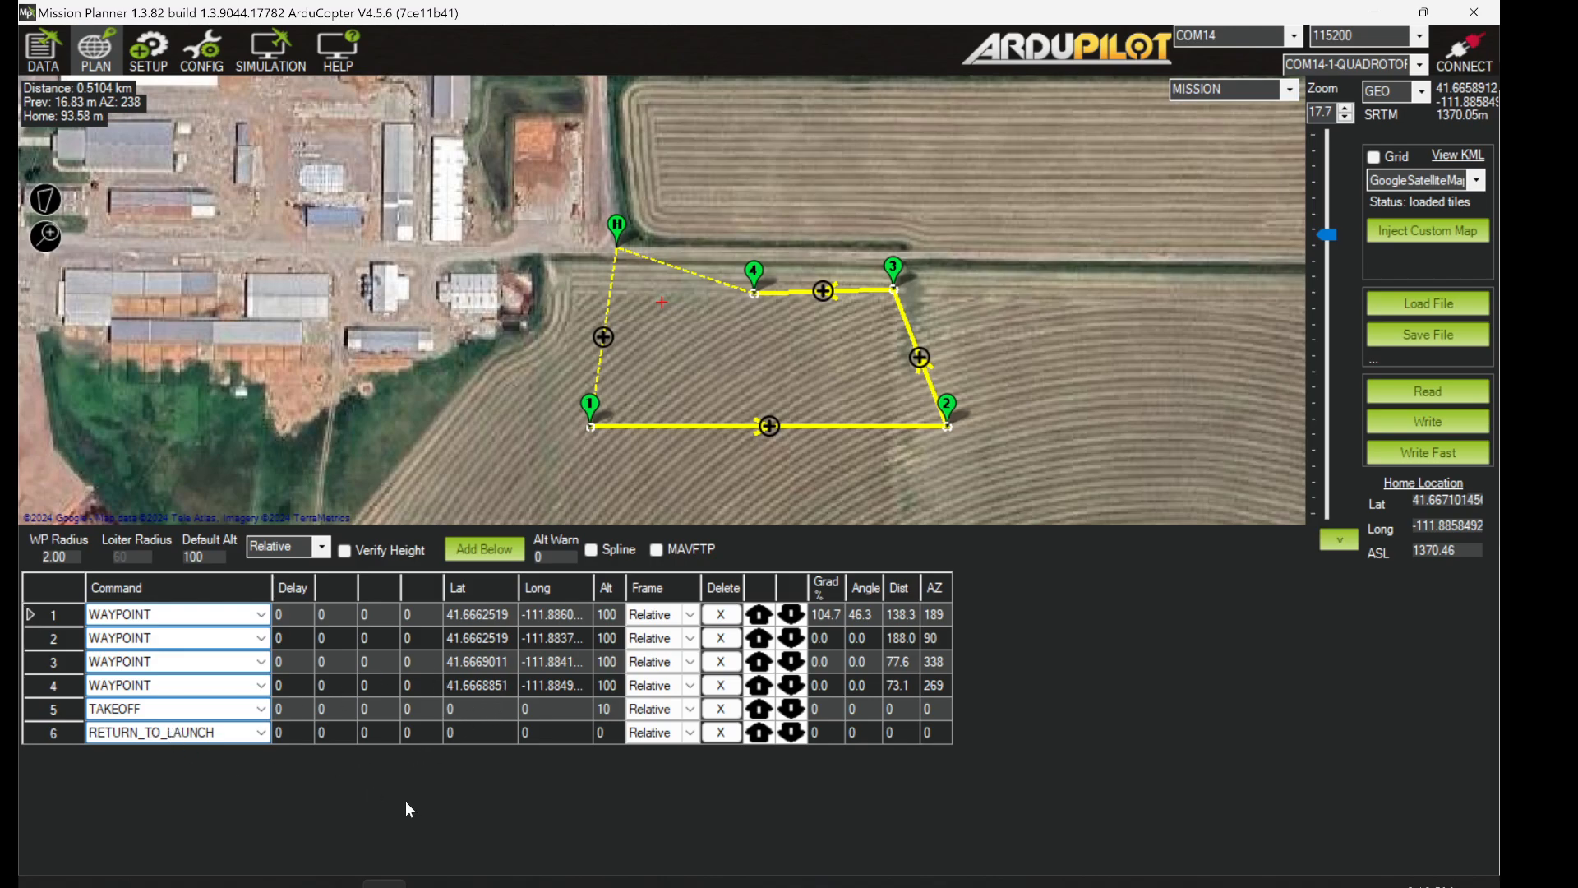
# - Move TAKEOFF up four rows to become command 1, then widen the Alt column
pyautogui.click(759, 708)
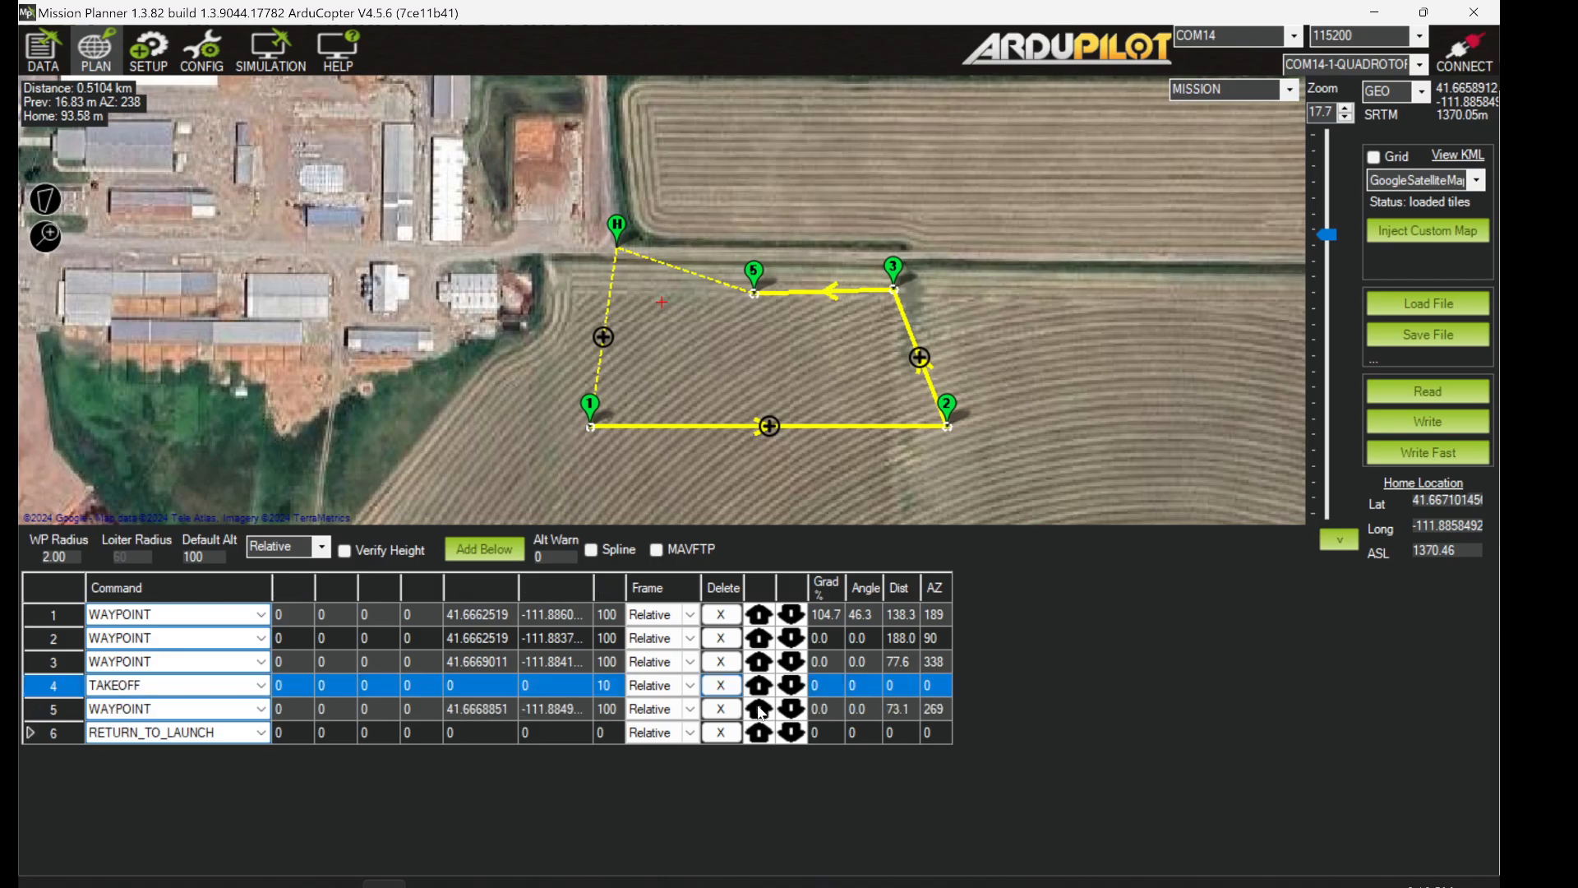
pyautogui.click(759, 686)
pyautogui.click(760, 664)
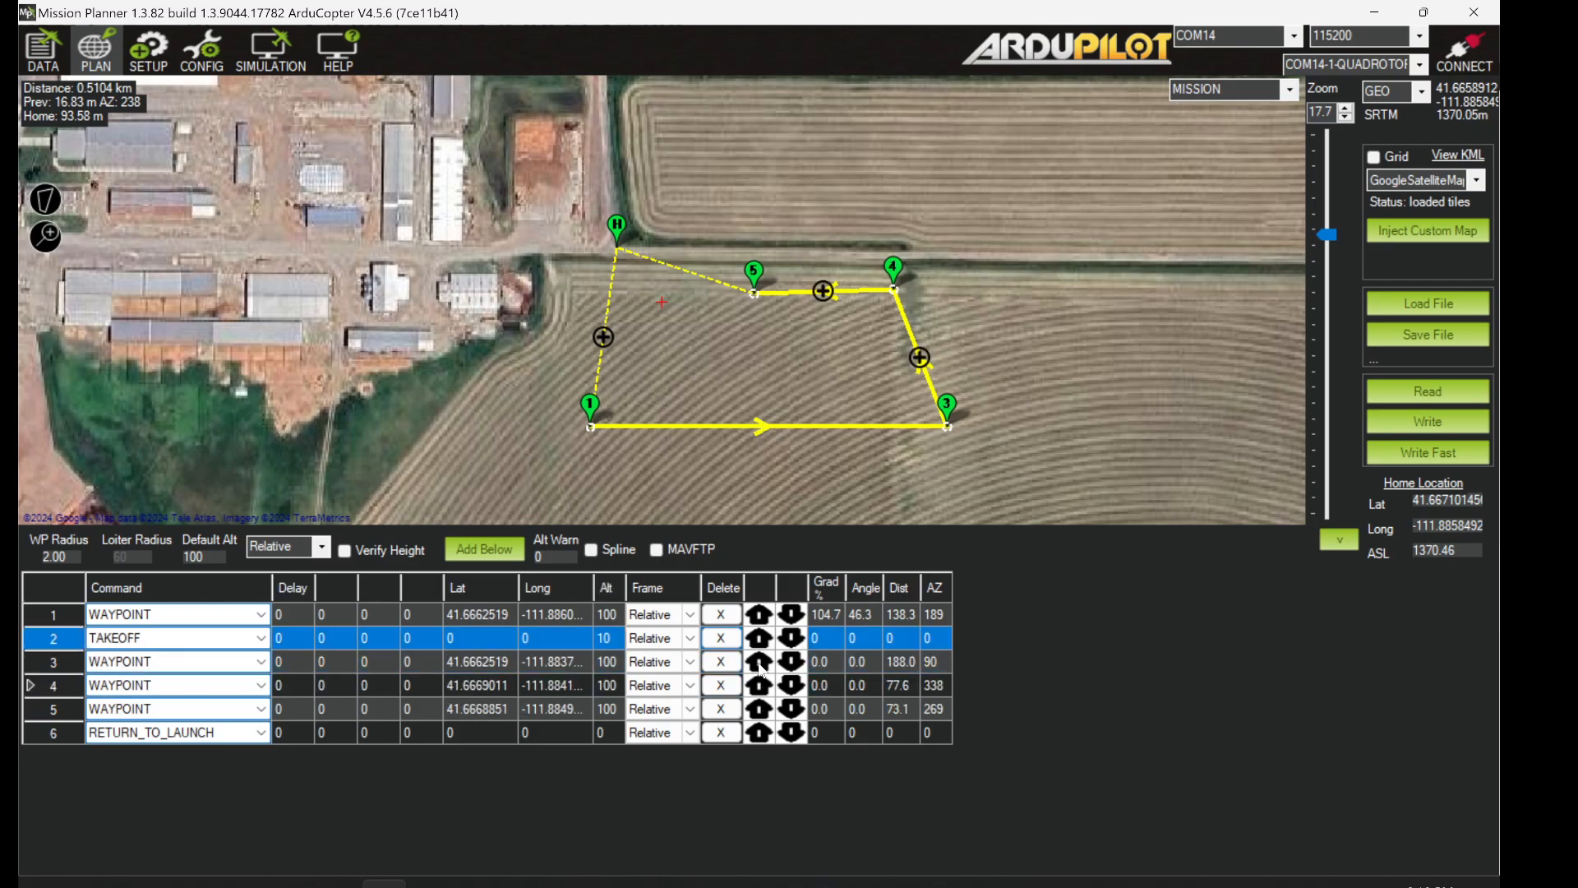
pyautogui.click(759, 640)
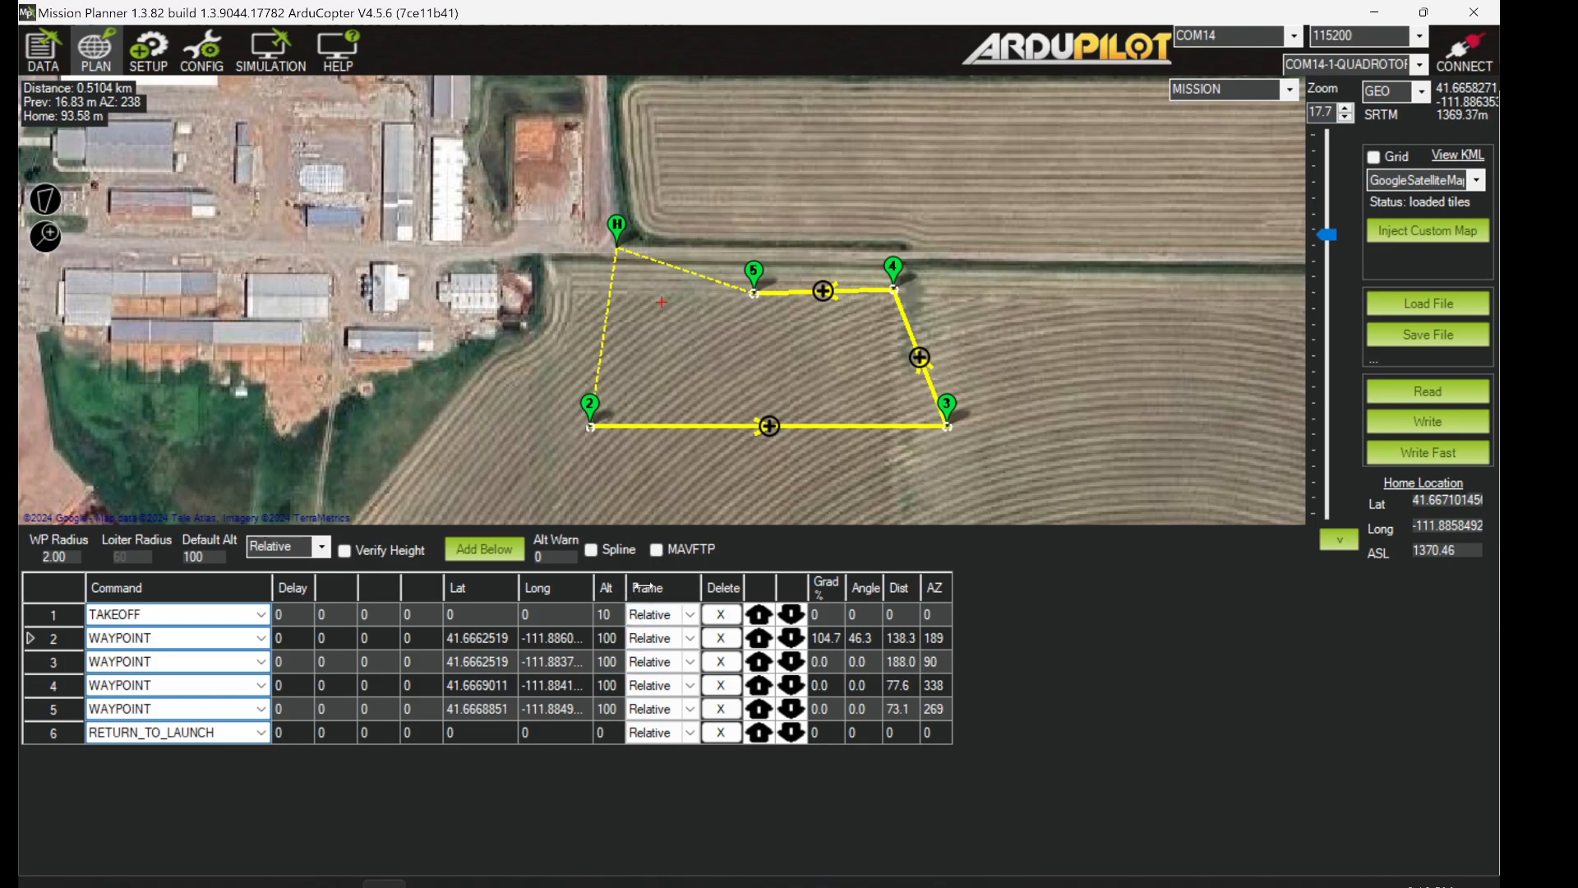
pyautogui.moveTo(643, 586); pyautogui.dragTo(672, 587)
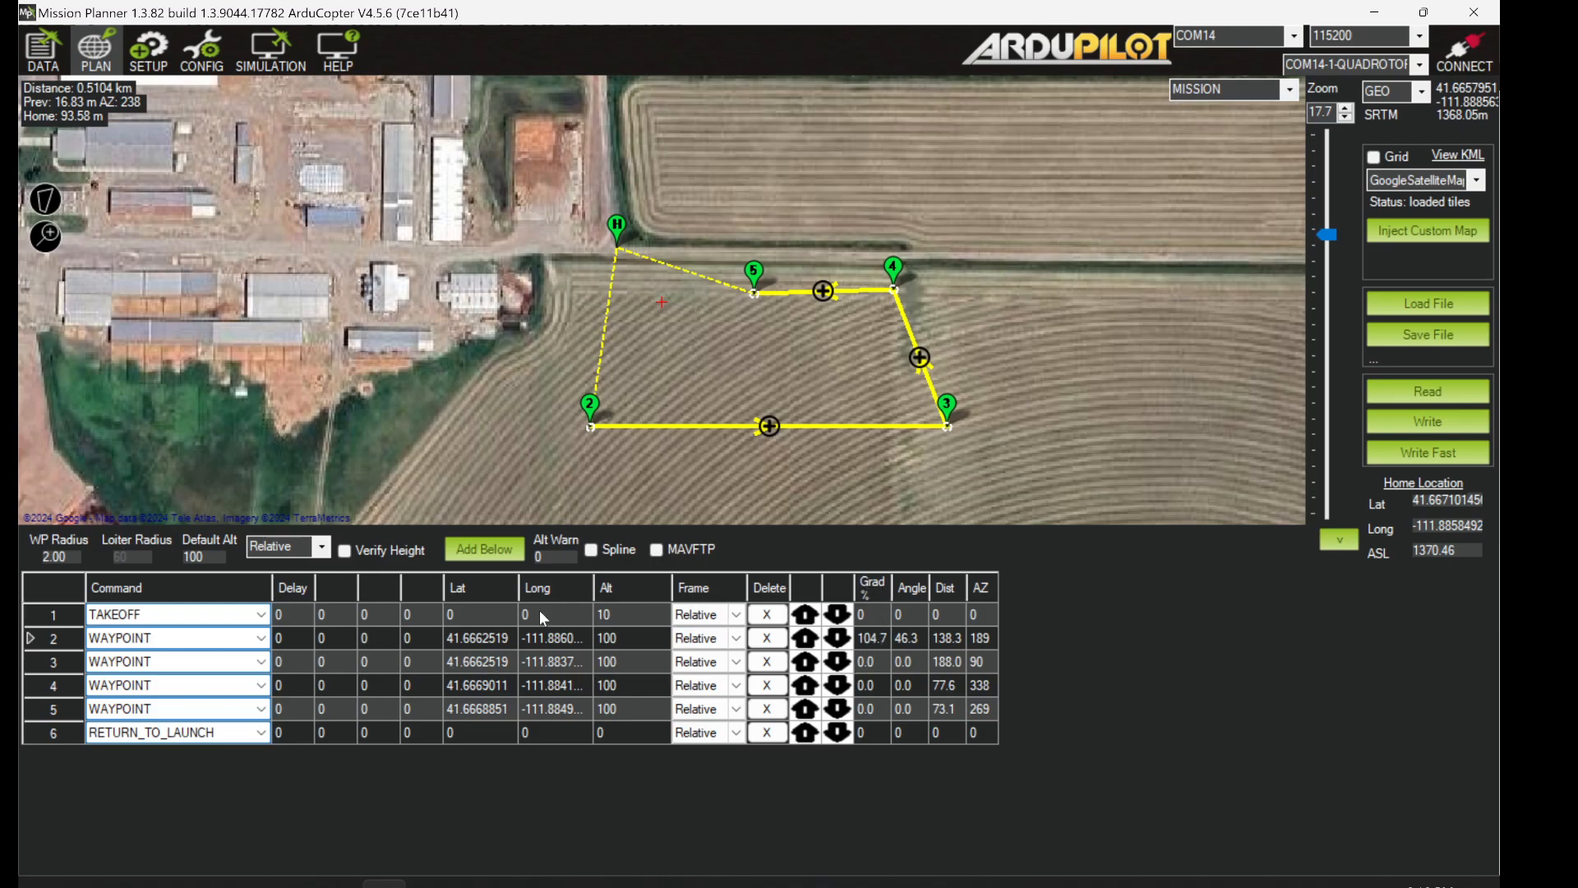
# - Change waypoint 2's altitude from 100 to 75 m in the mission table
pyautogui.click(613, 640)
pyautogui.write('75')
pyautogui.click(623, 664)
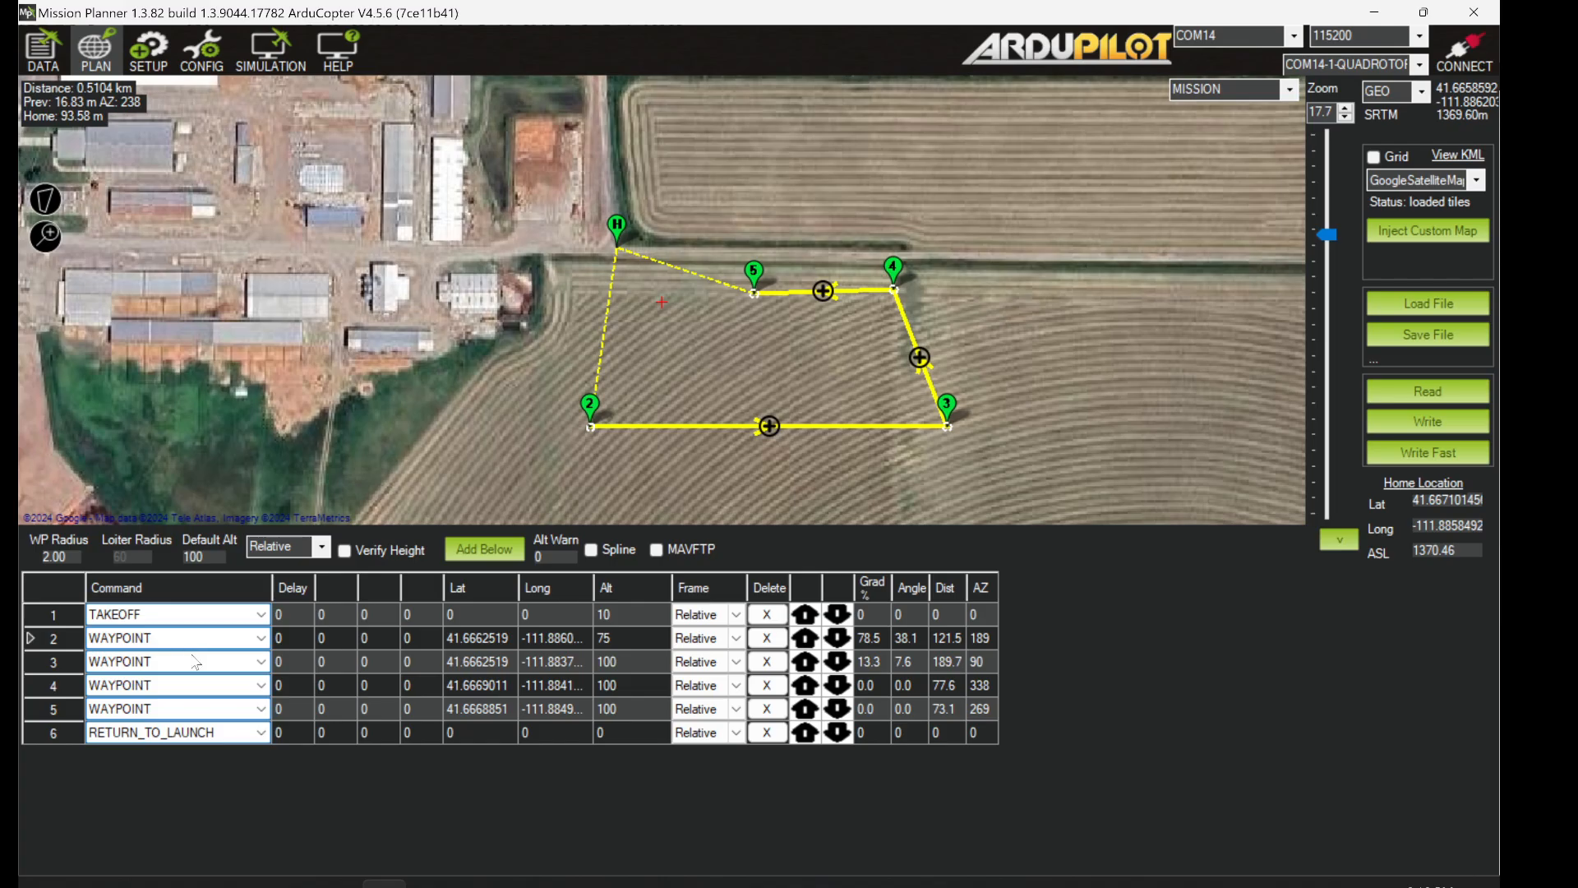
pyautogui.moveTo(156, 883)
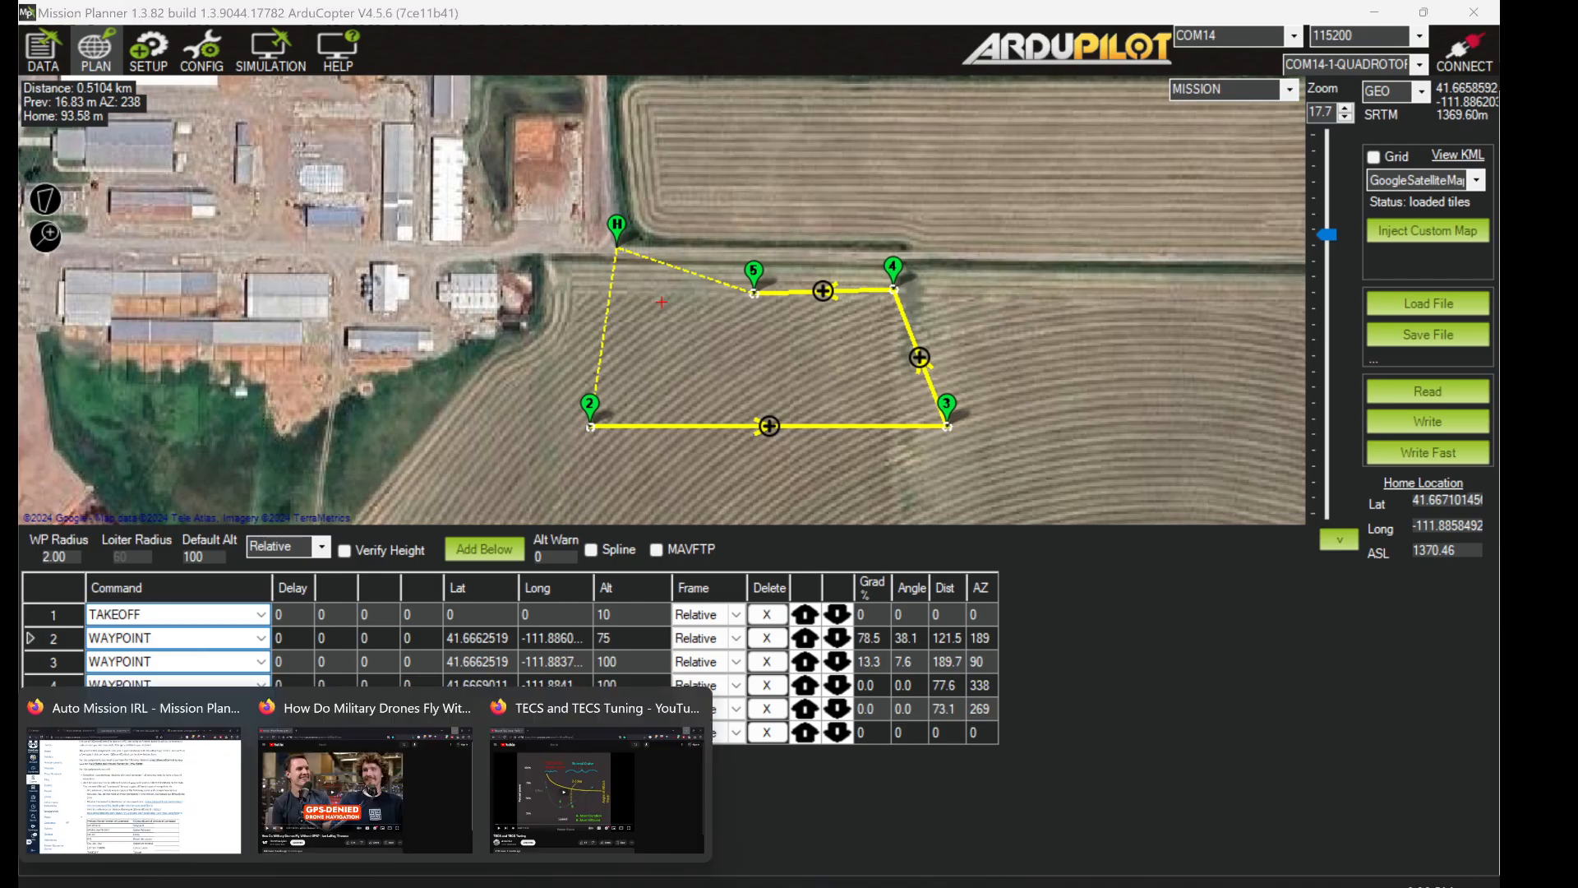
pyautogui.click(171, 802)
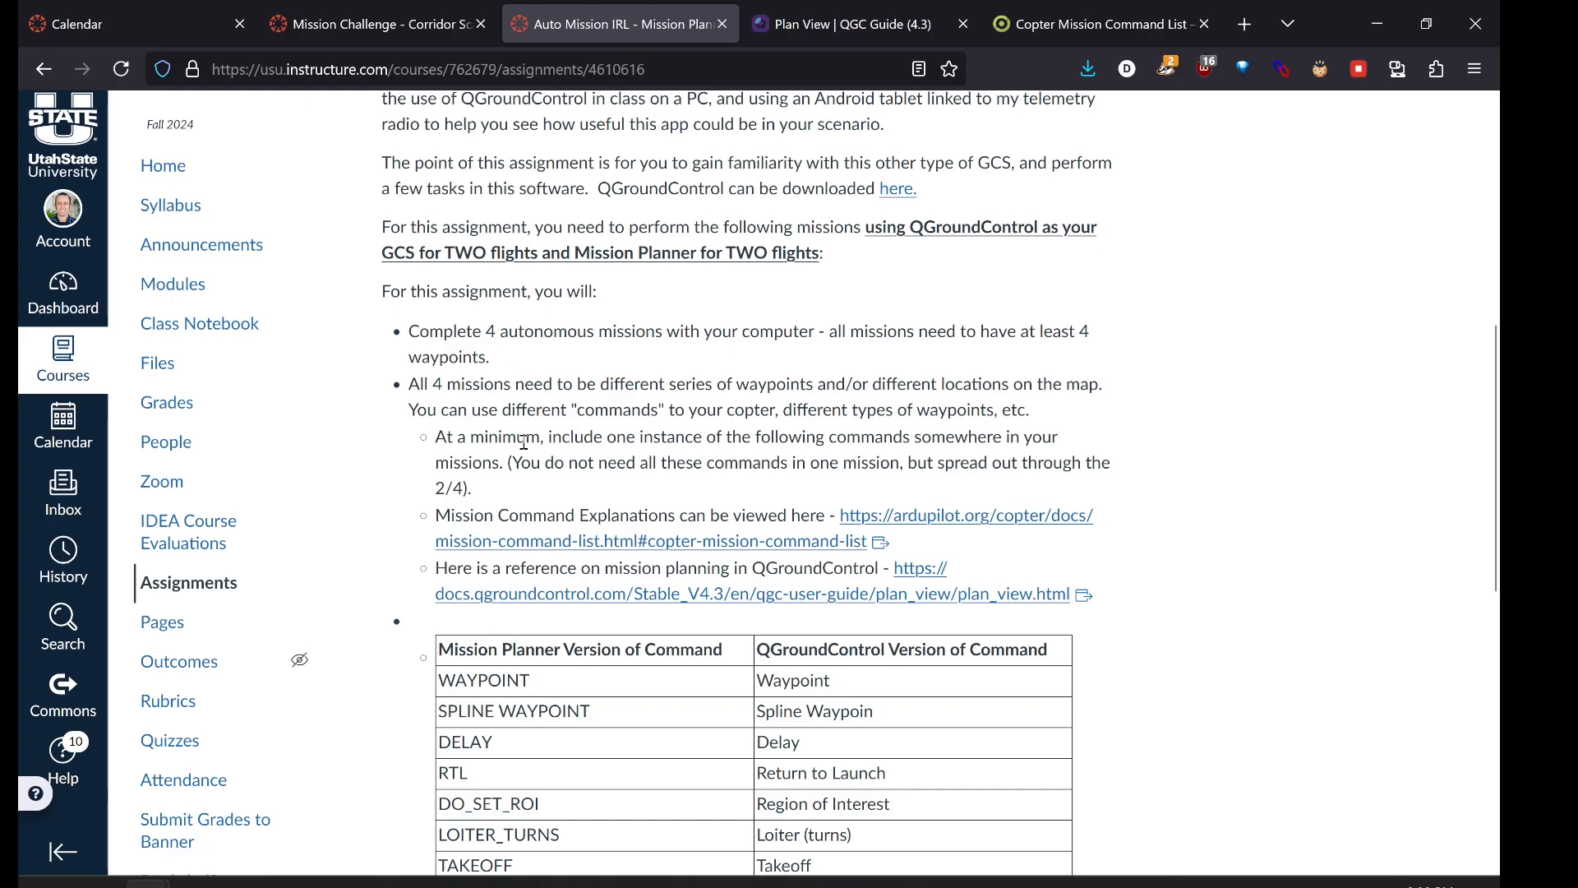
pyautogui.scroll(-3, 674, 538)
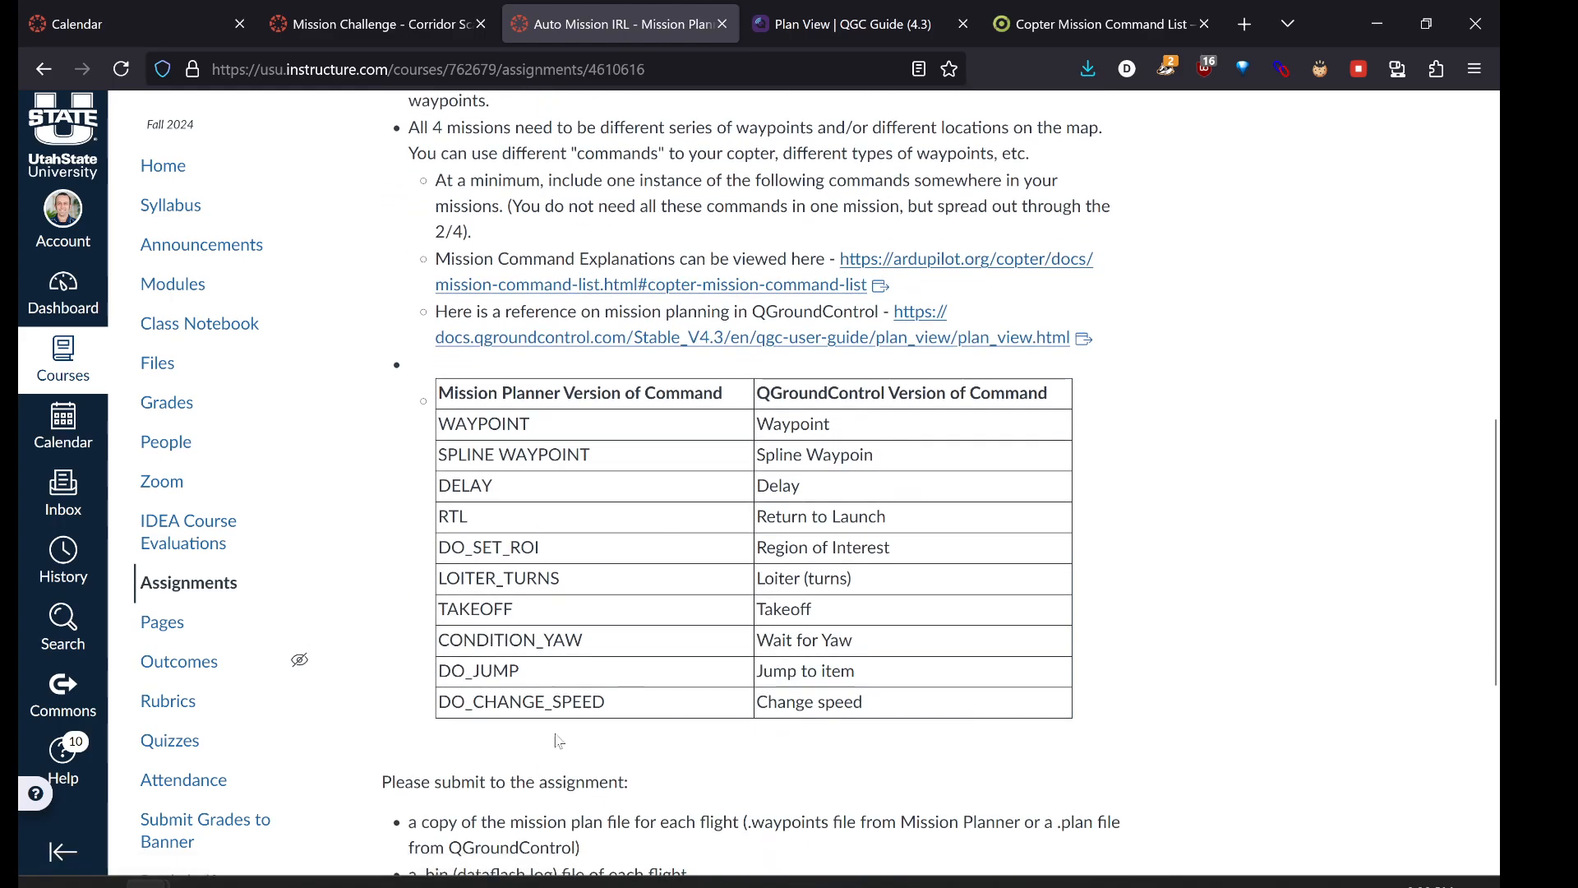
pyautogui.moveTo(526, 609); pyautogui.dragTo(438, 610)
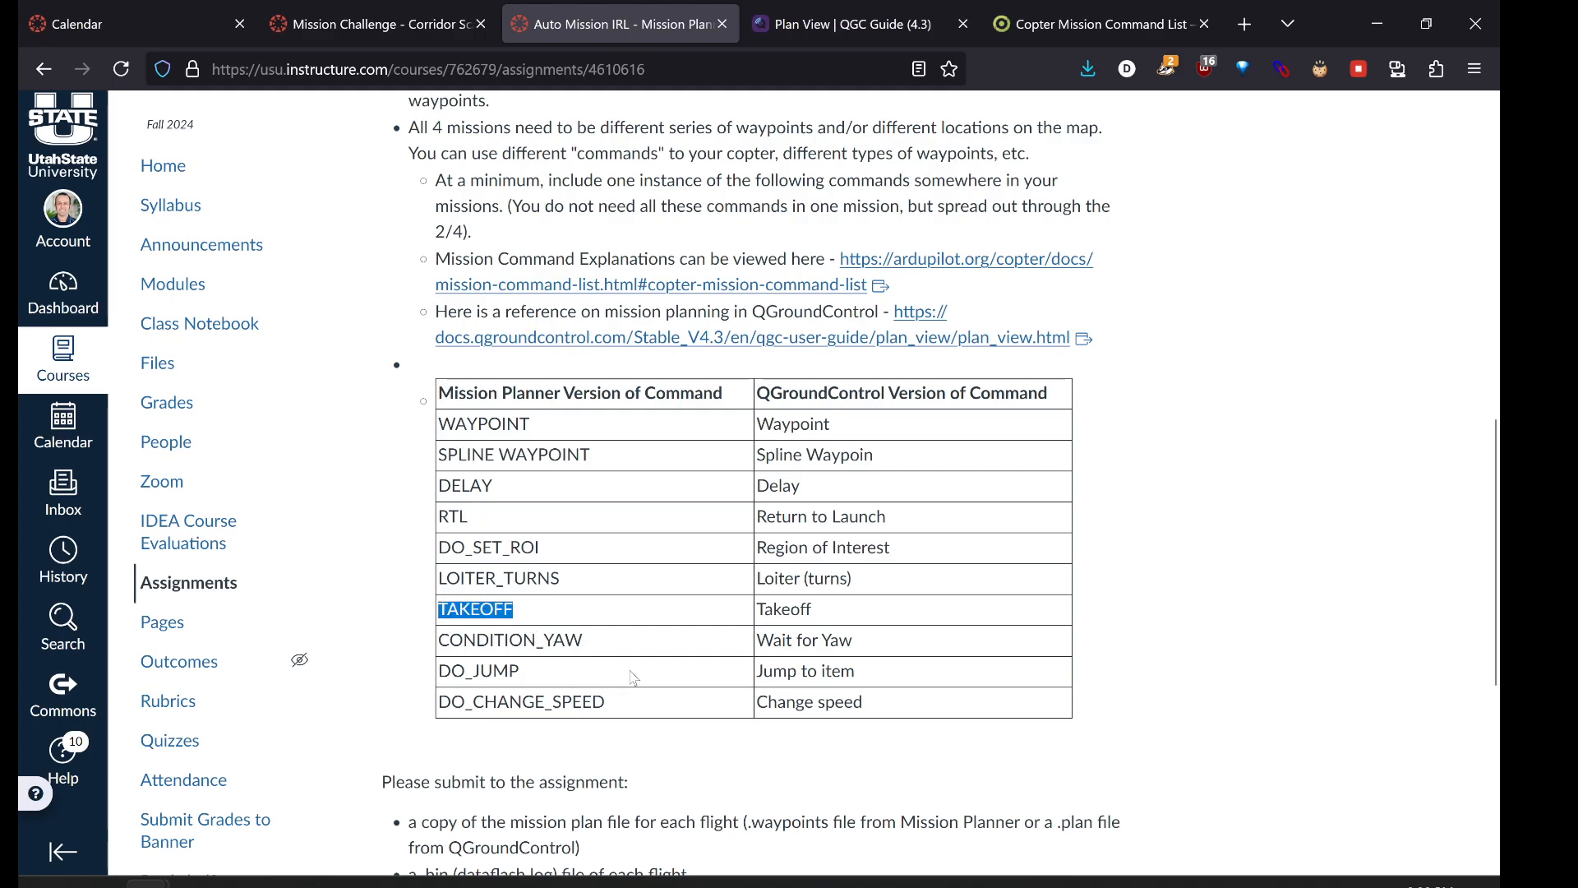
pyautogui.click(467, 521)
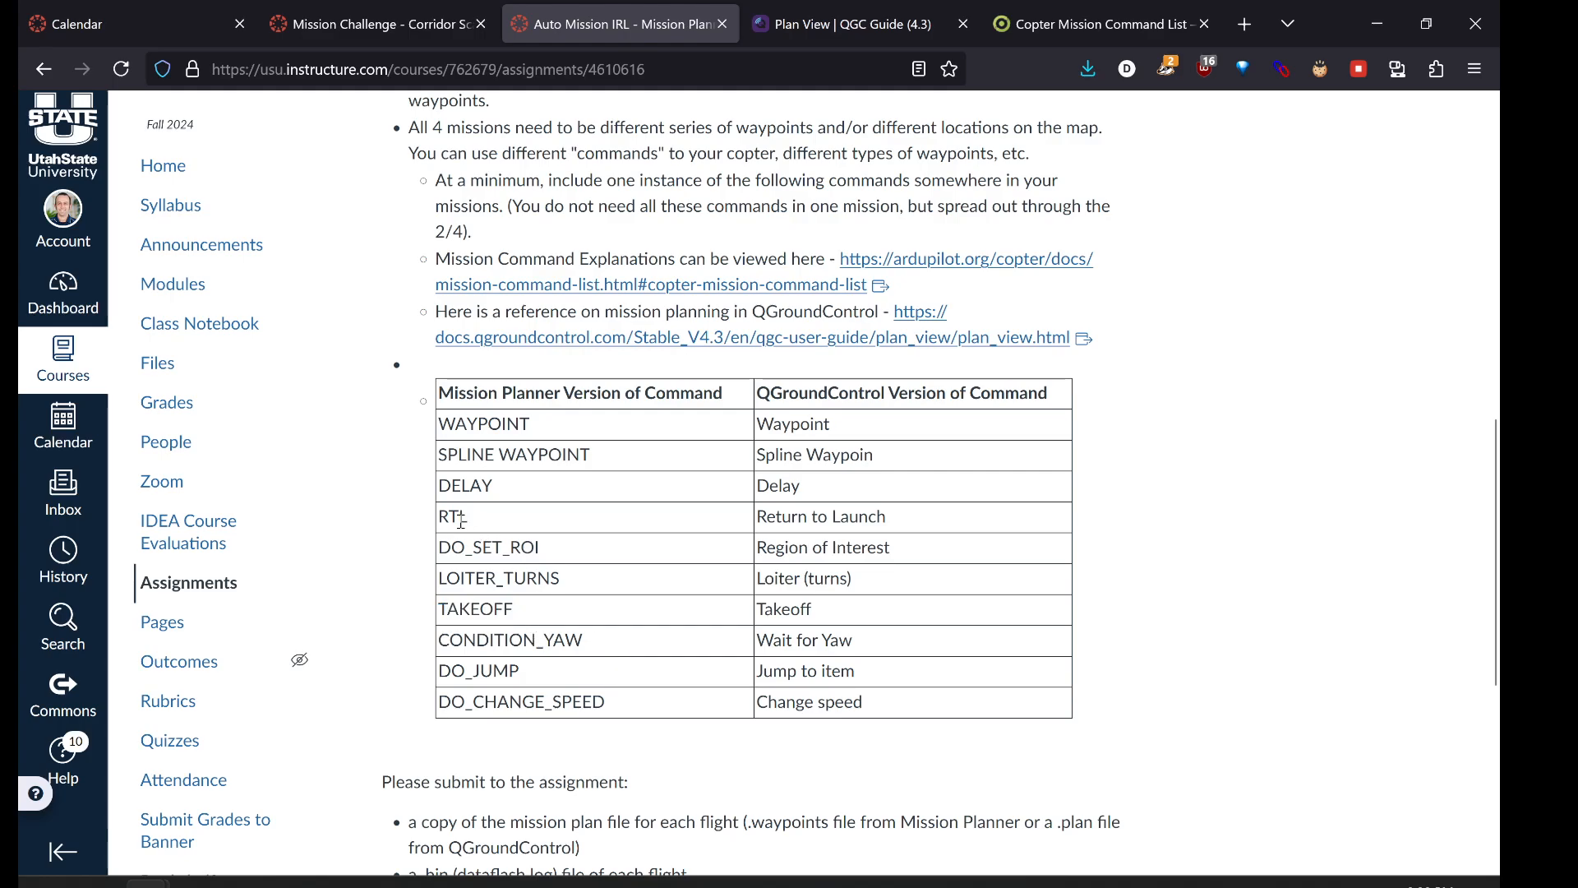
pyautogui.doubleClick(461, 519)
pyautogui.moveTo(532, 425); pyautogui.dragTo(439, 425)
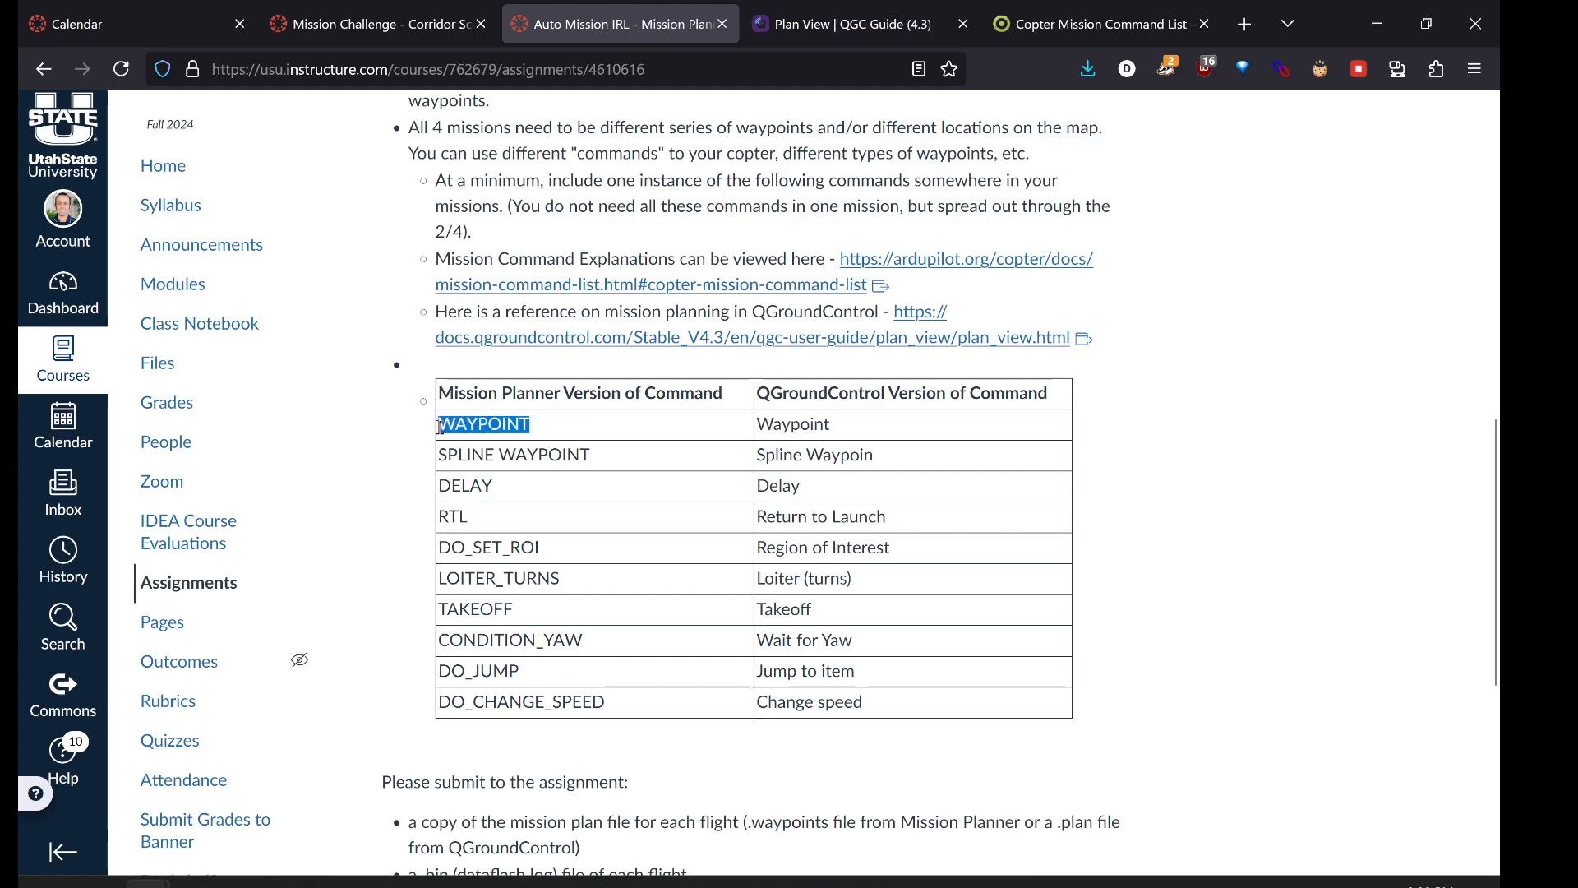
pyautogui.click(596, 503)
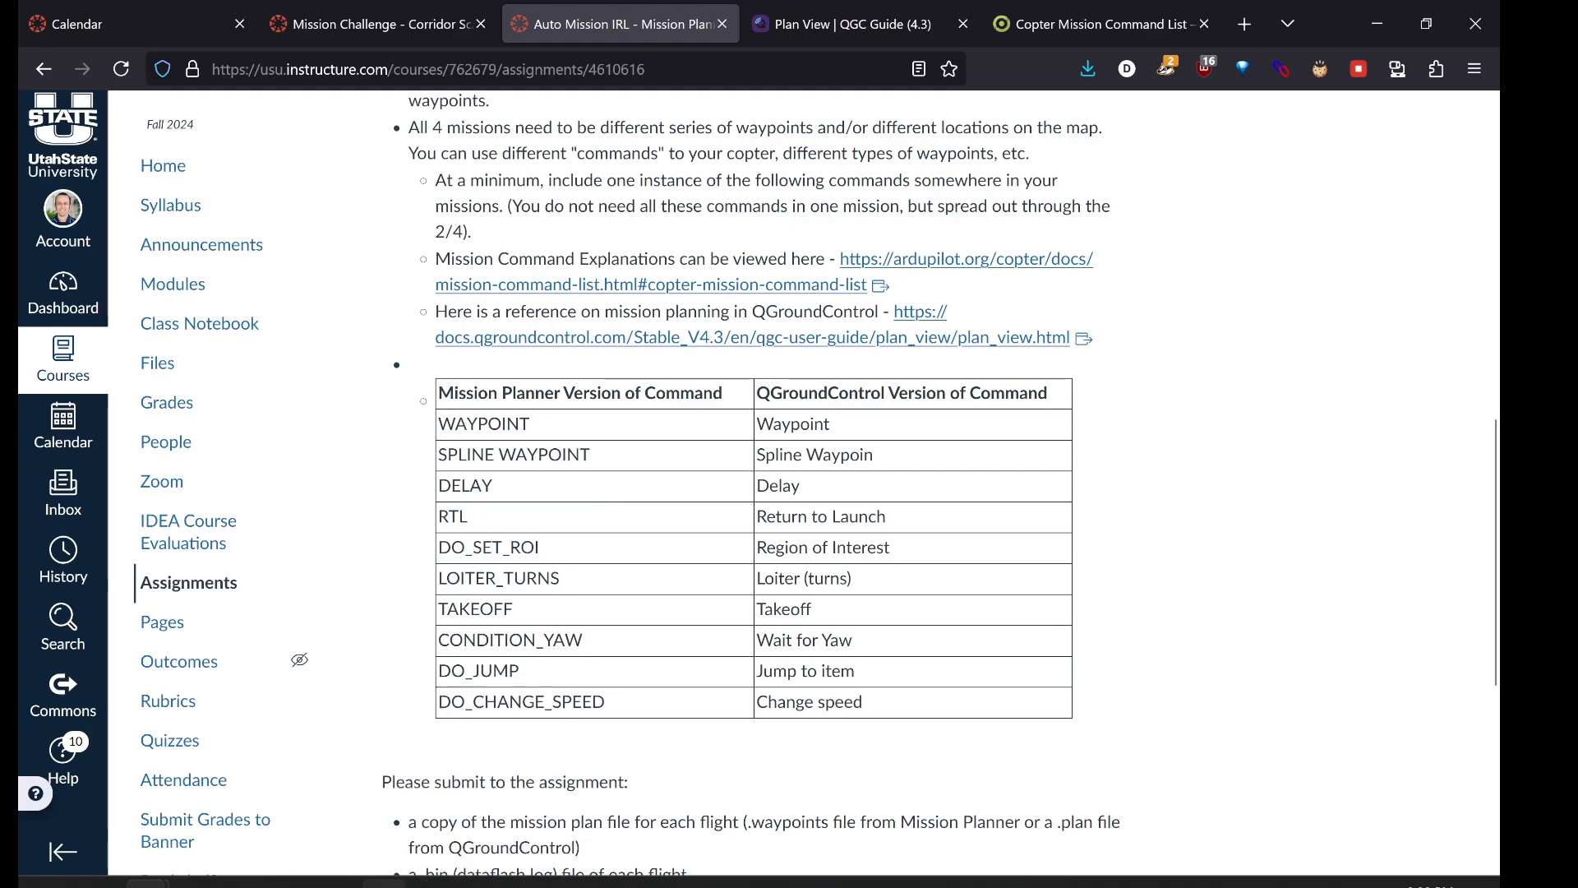
pyautogui.click(384, 884)
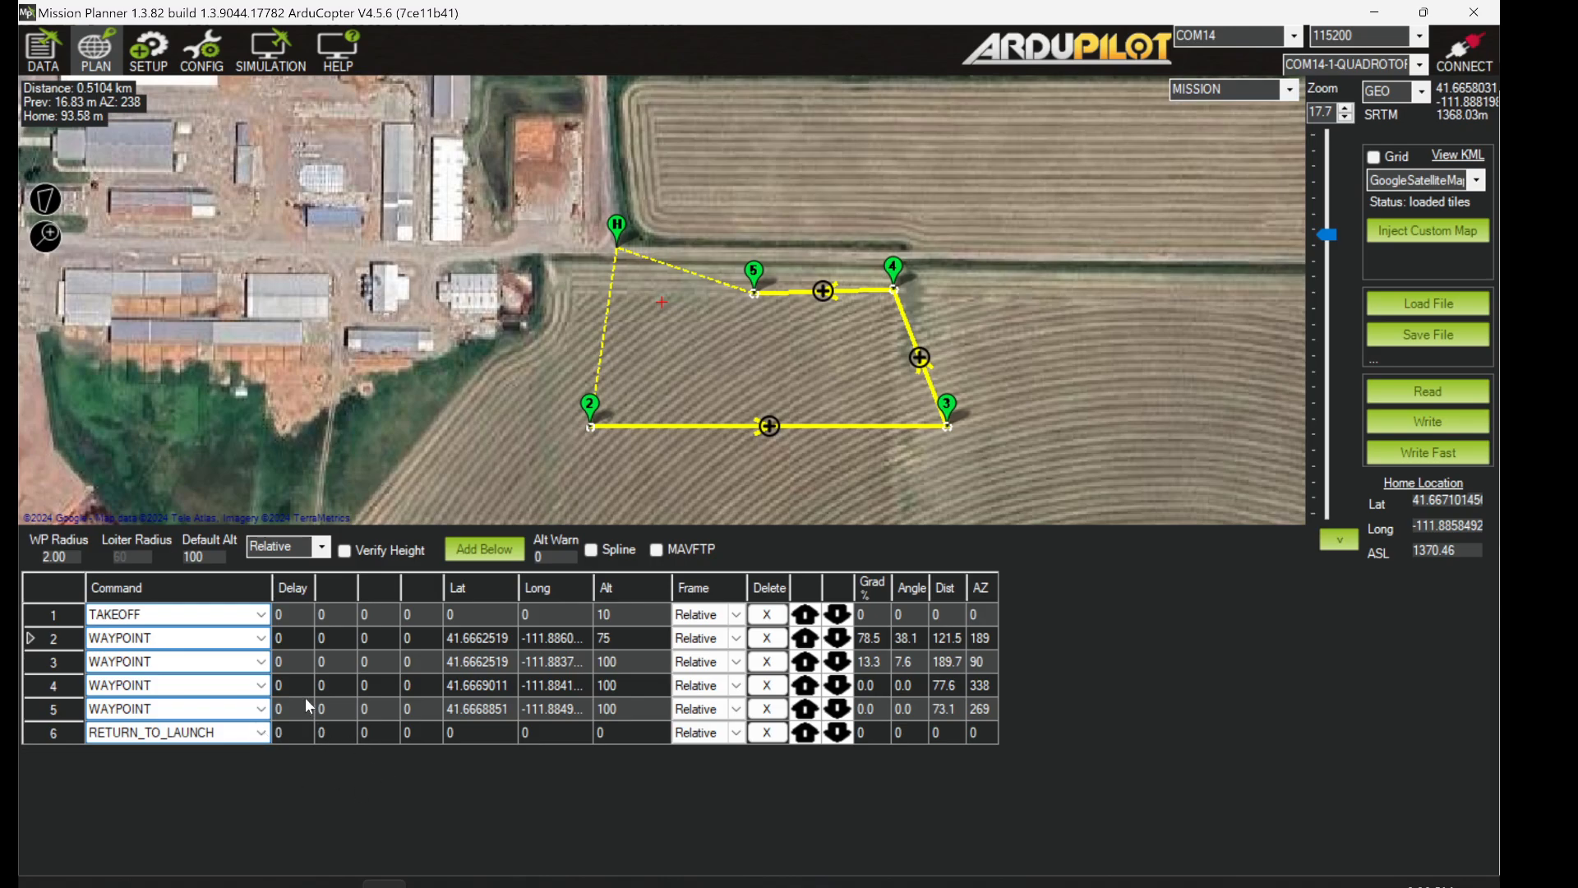
# - Change mission row 3's command to SPLINE_WAYPOINT
pyautogui.click(262, 664)
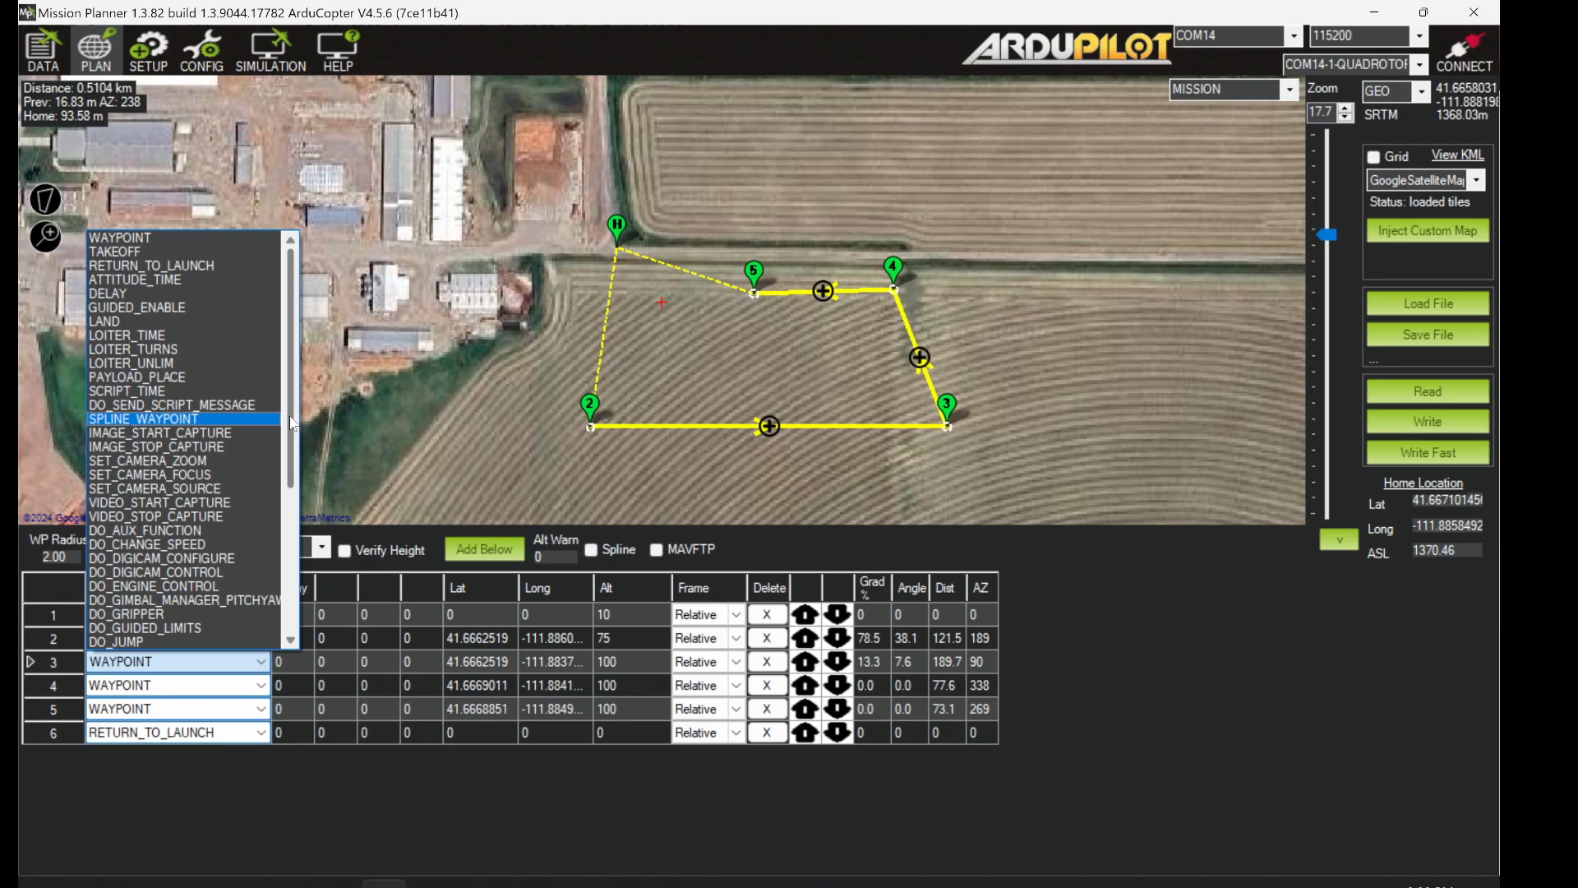
pyautogui.moveTo(290, 421)
pyautogui.mouseDown()
pyautogui.moveTo(268, 523)
pyautogui.moveTo(273, 601)
pyautogui.moveTo(284, 433)
pyautogui.mouseUp()
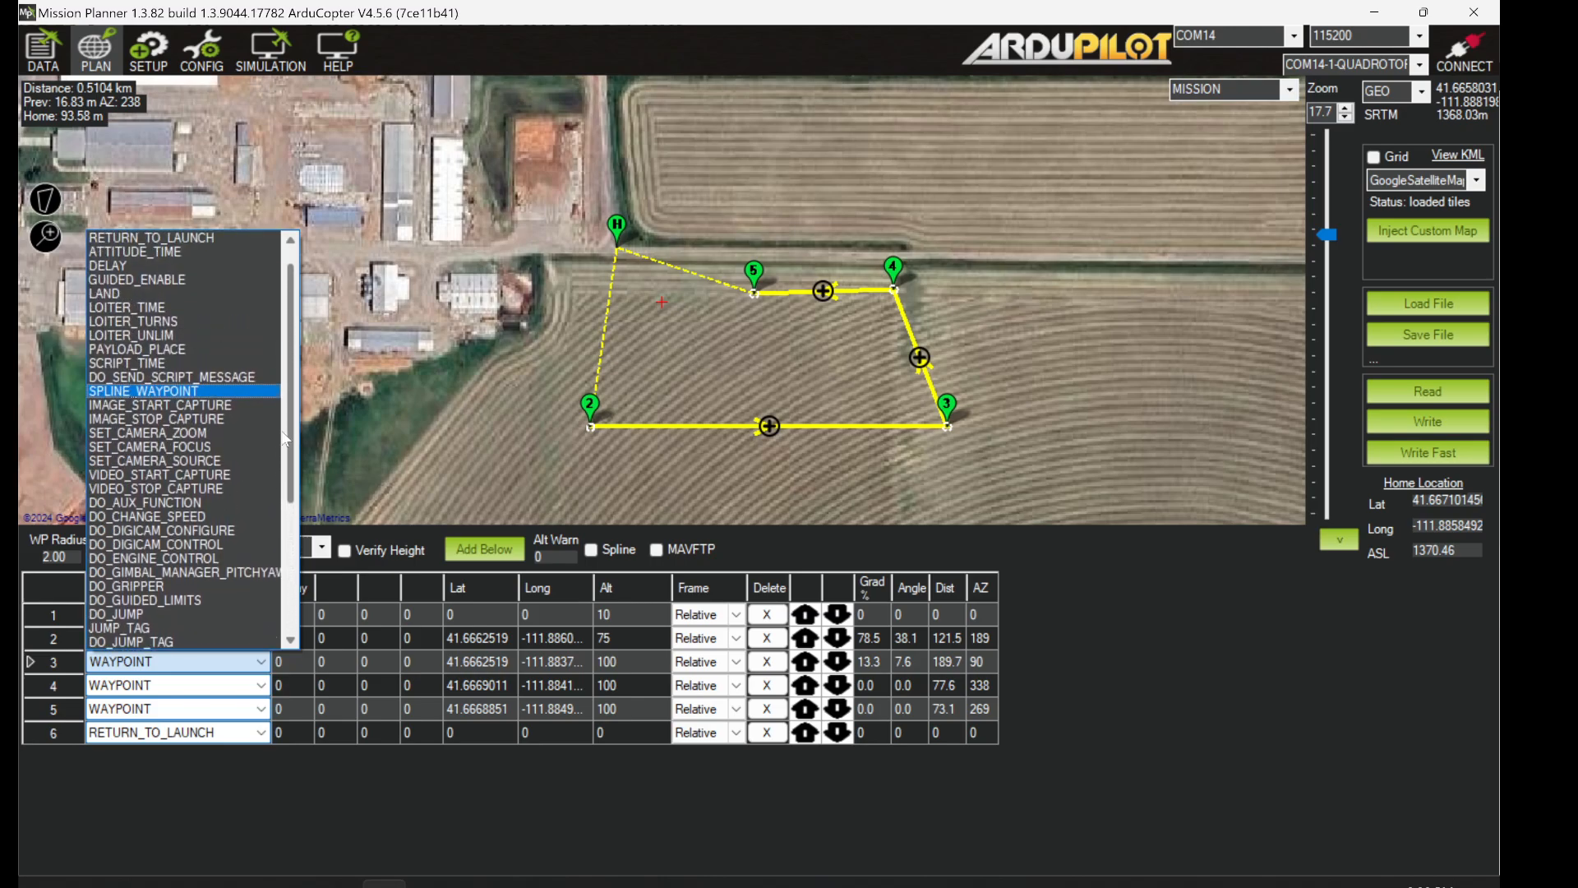
pyautogui.click(184, 391)
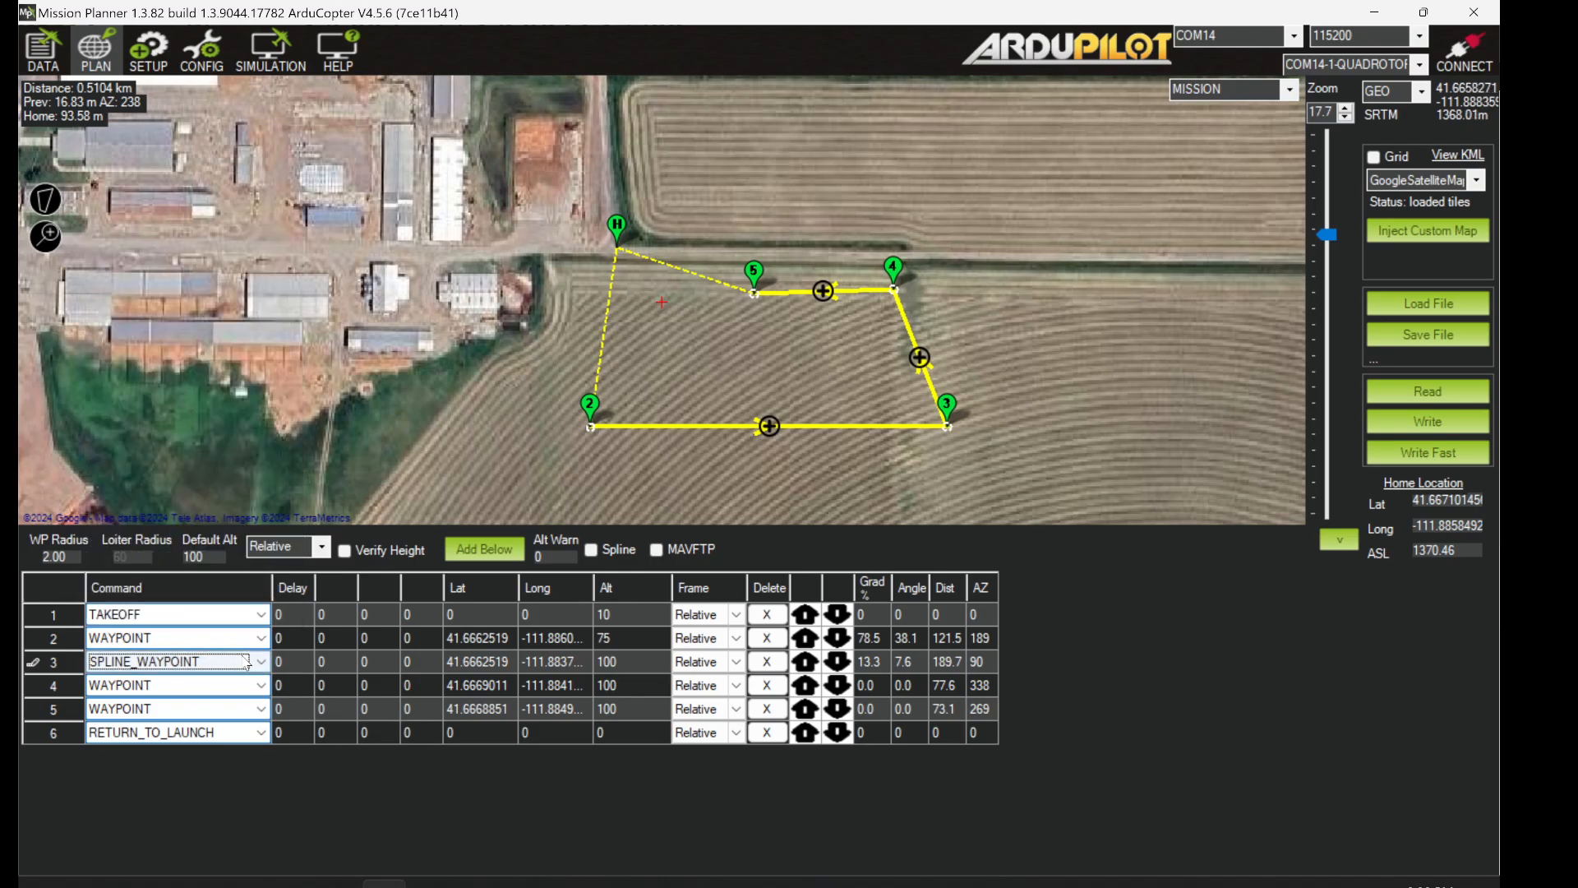
pyautogui.click(651, 640)
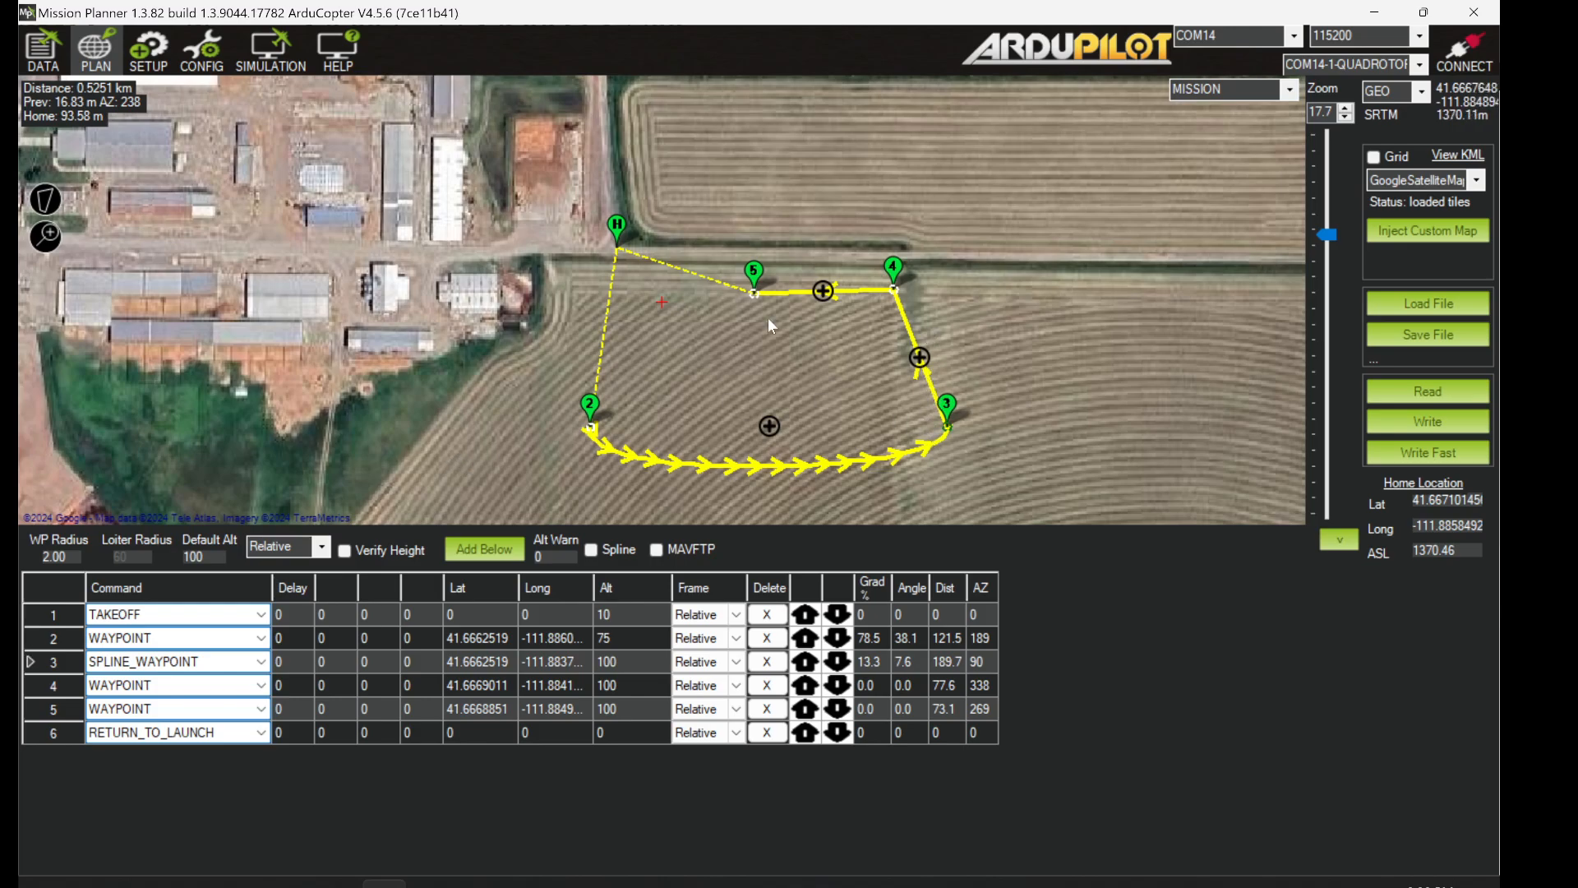
# - Change mission row 4's command to SPLINE_WAYPOINT as well
pyautogui.click(263, 688)
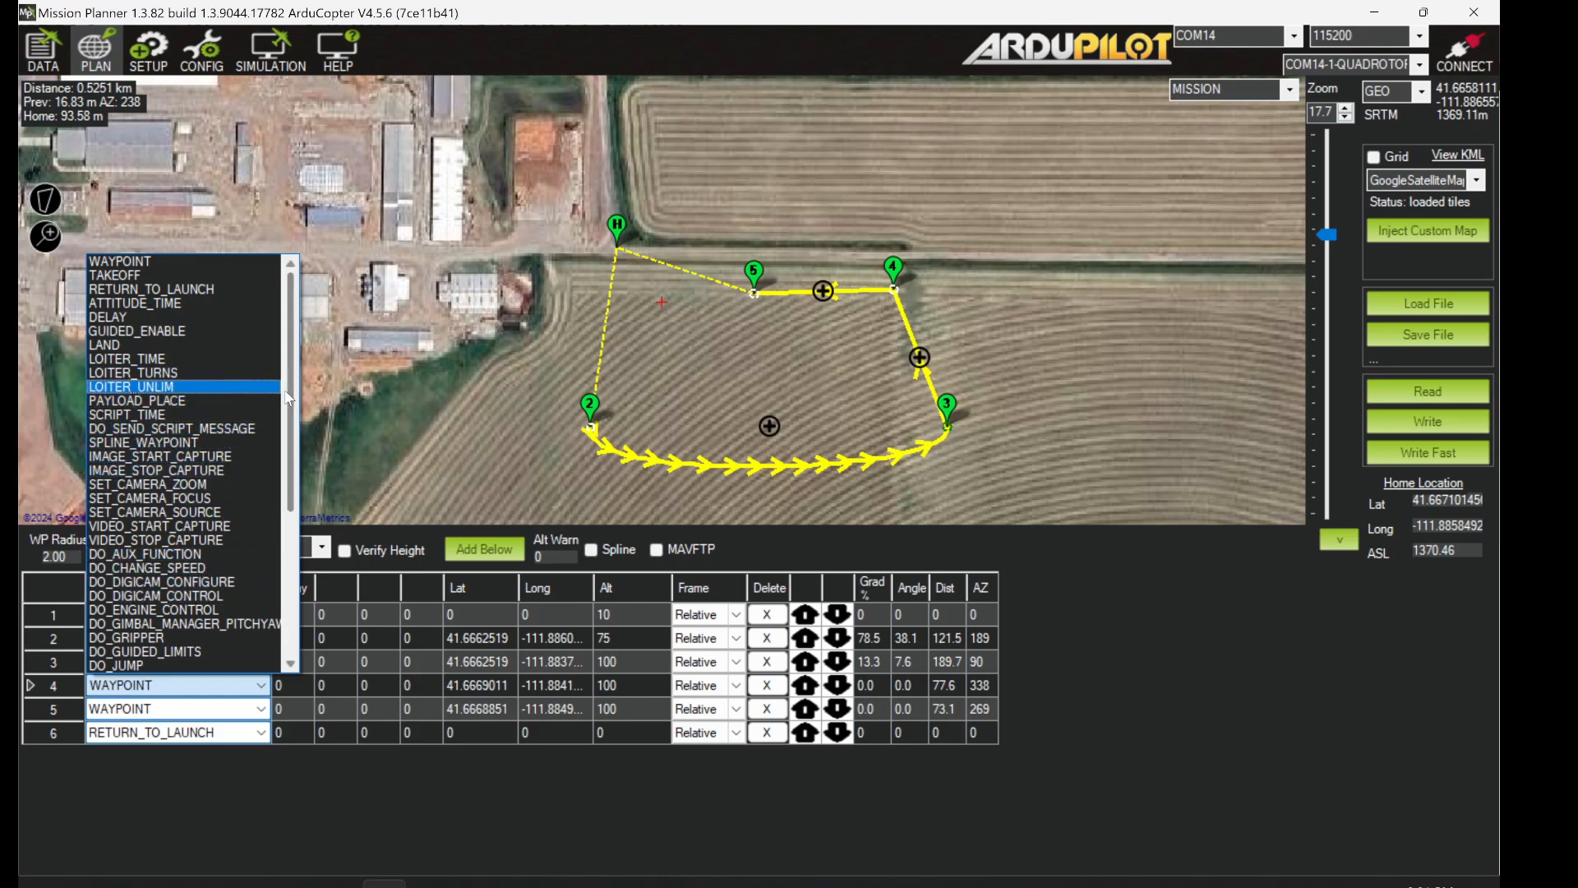
pyautogui.scroll(-1, 281, 427)
pyautogui.scroll(-1, 281, 427)
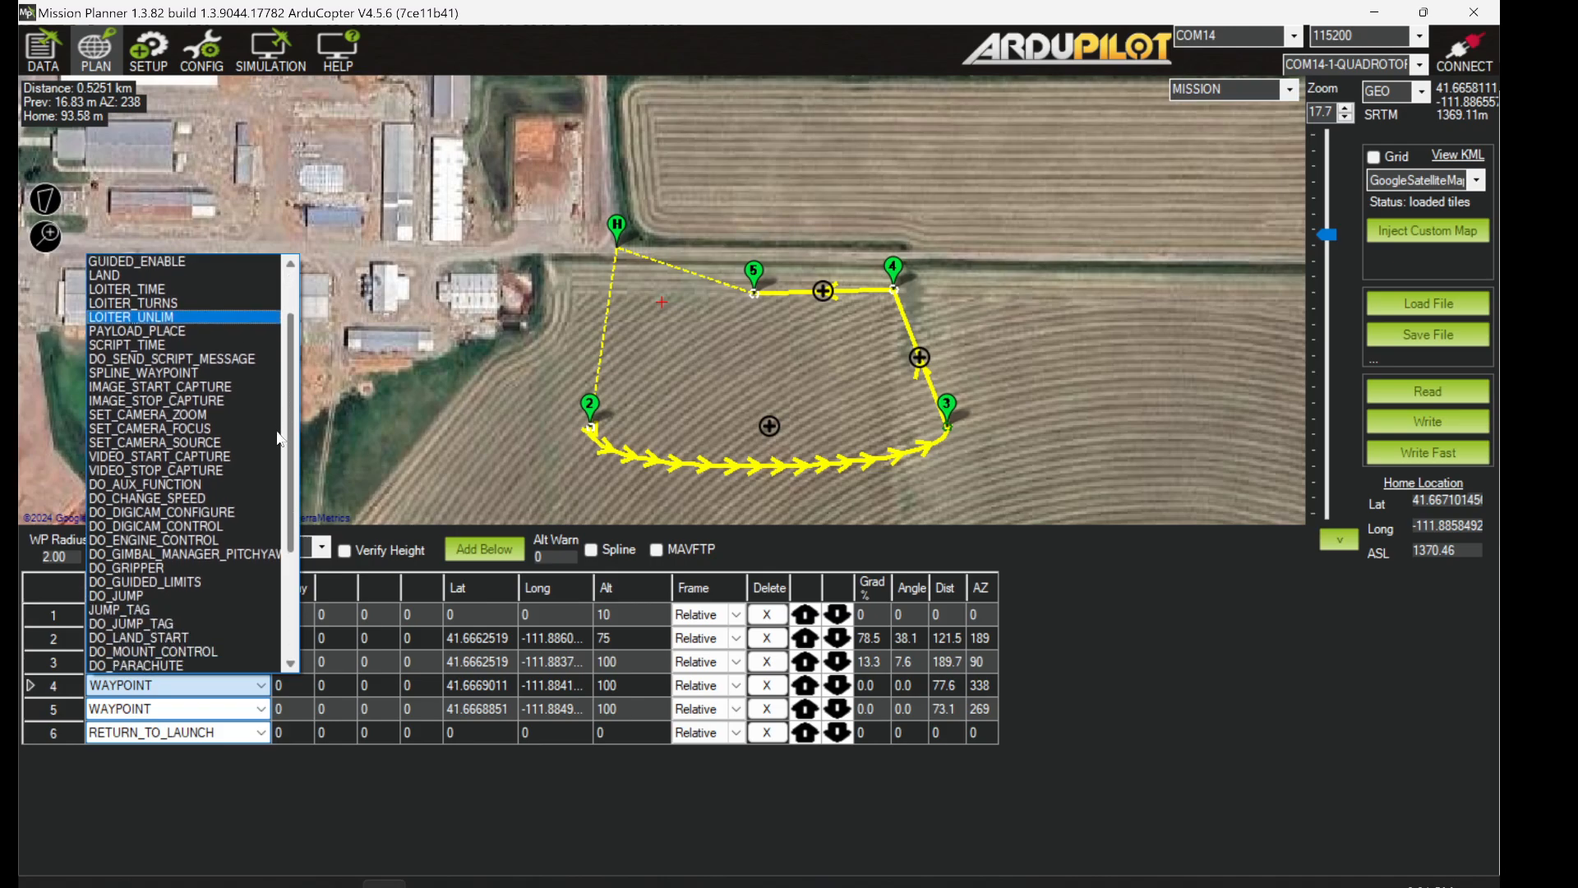
pyautogui.scroll(-1, 280, 439)
pyautogui.scroll(-1, 281, 457)
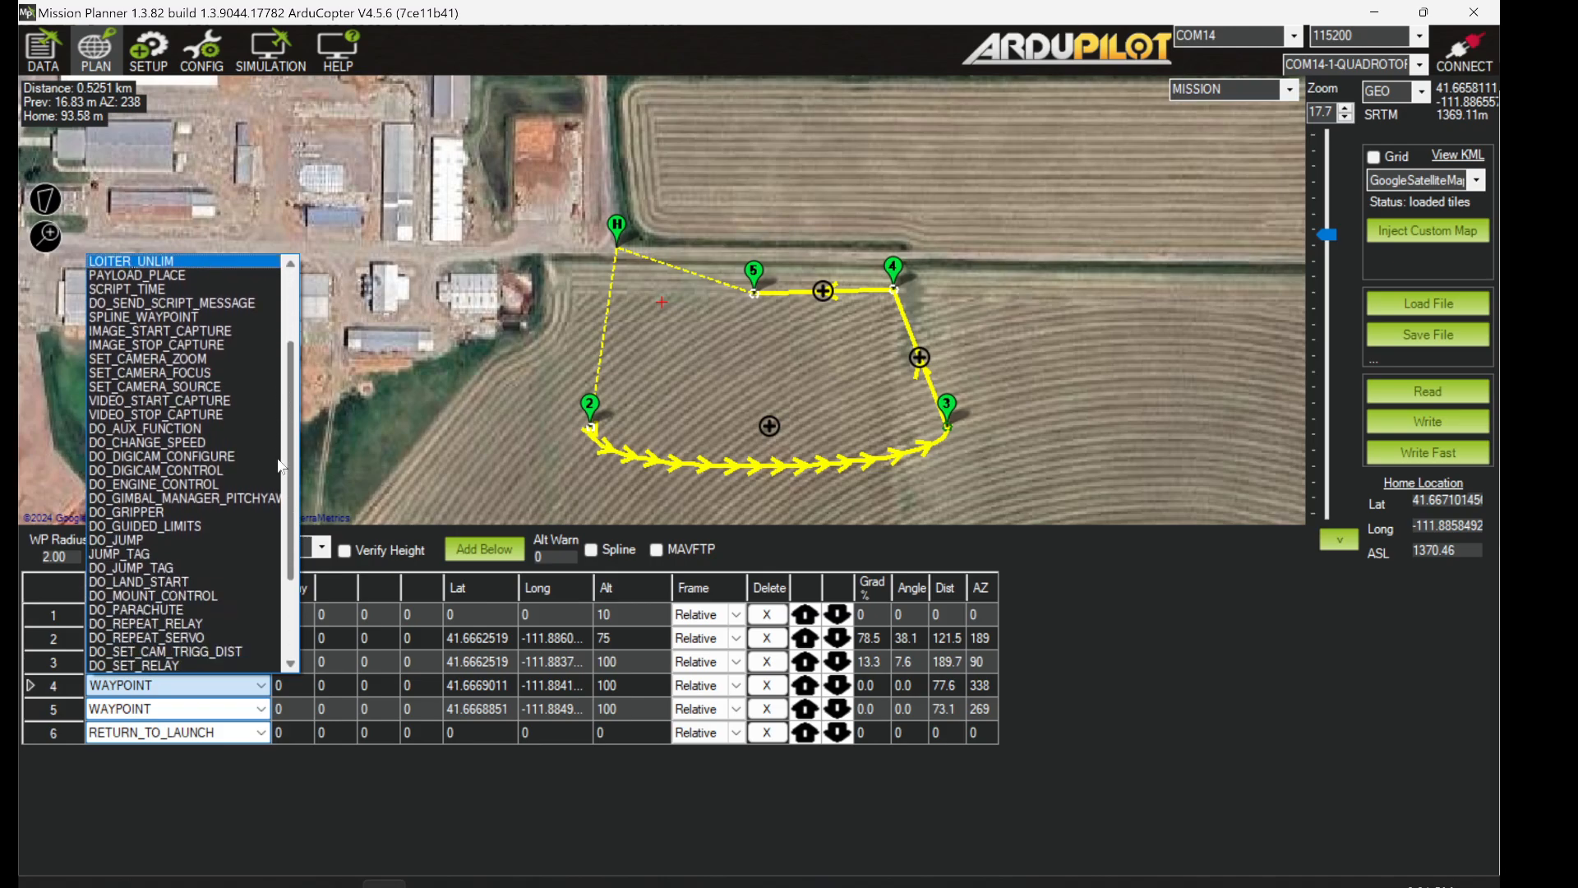
pyautogui.click(198, 321)
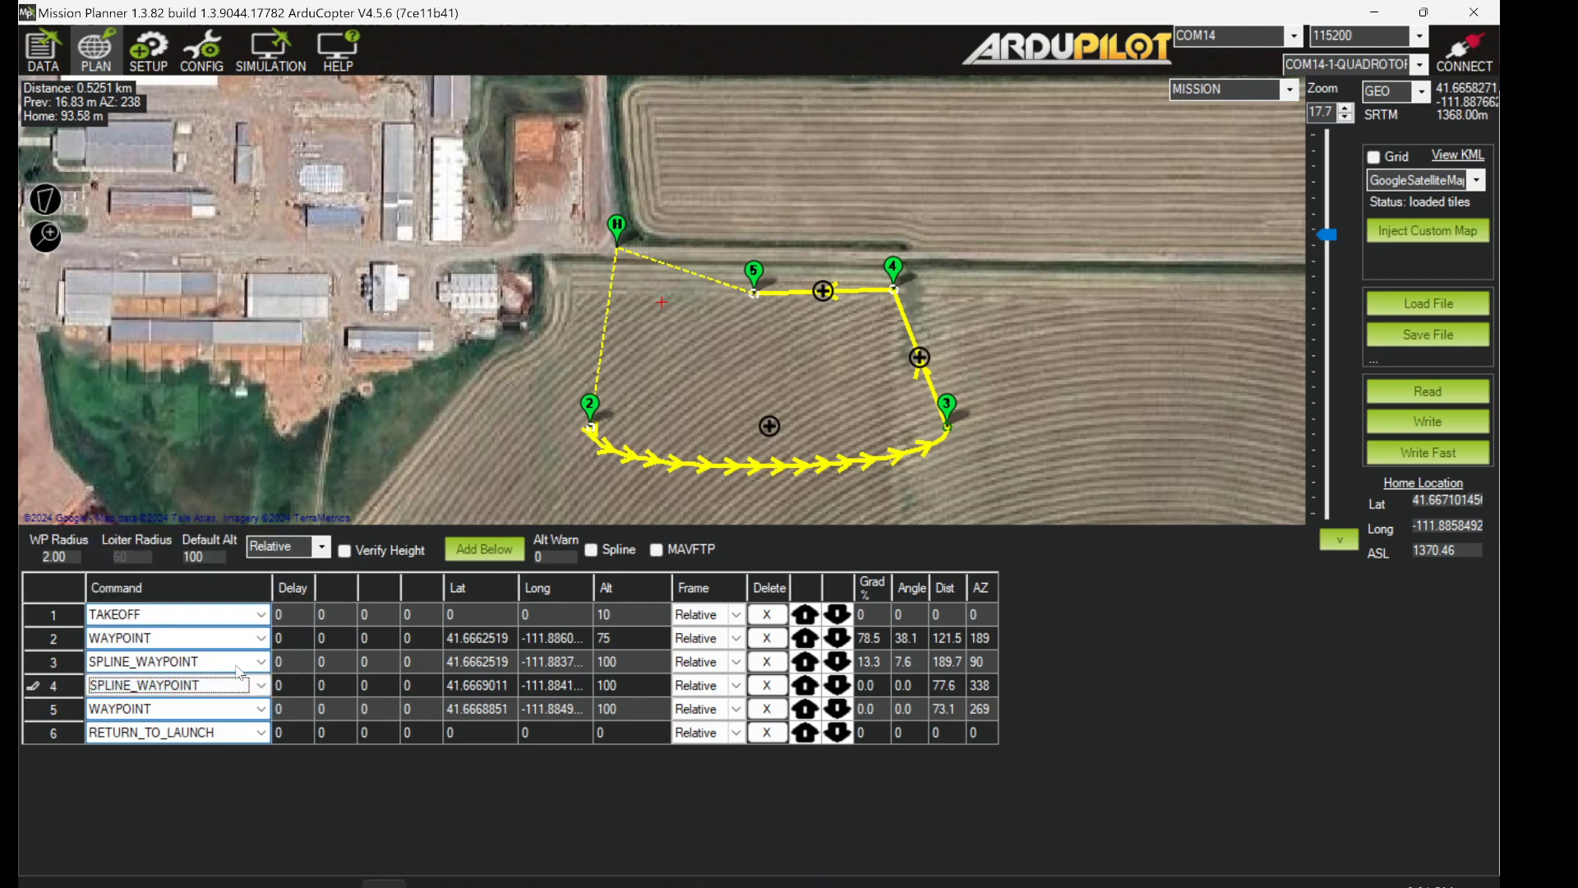
pyautogui.click(37, 667)
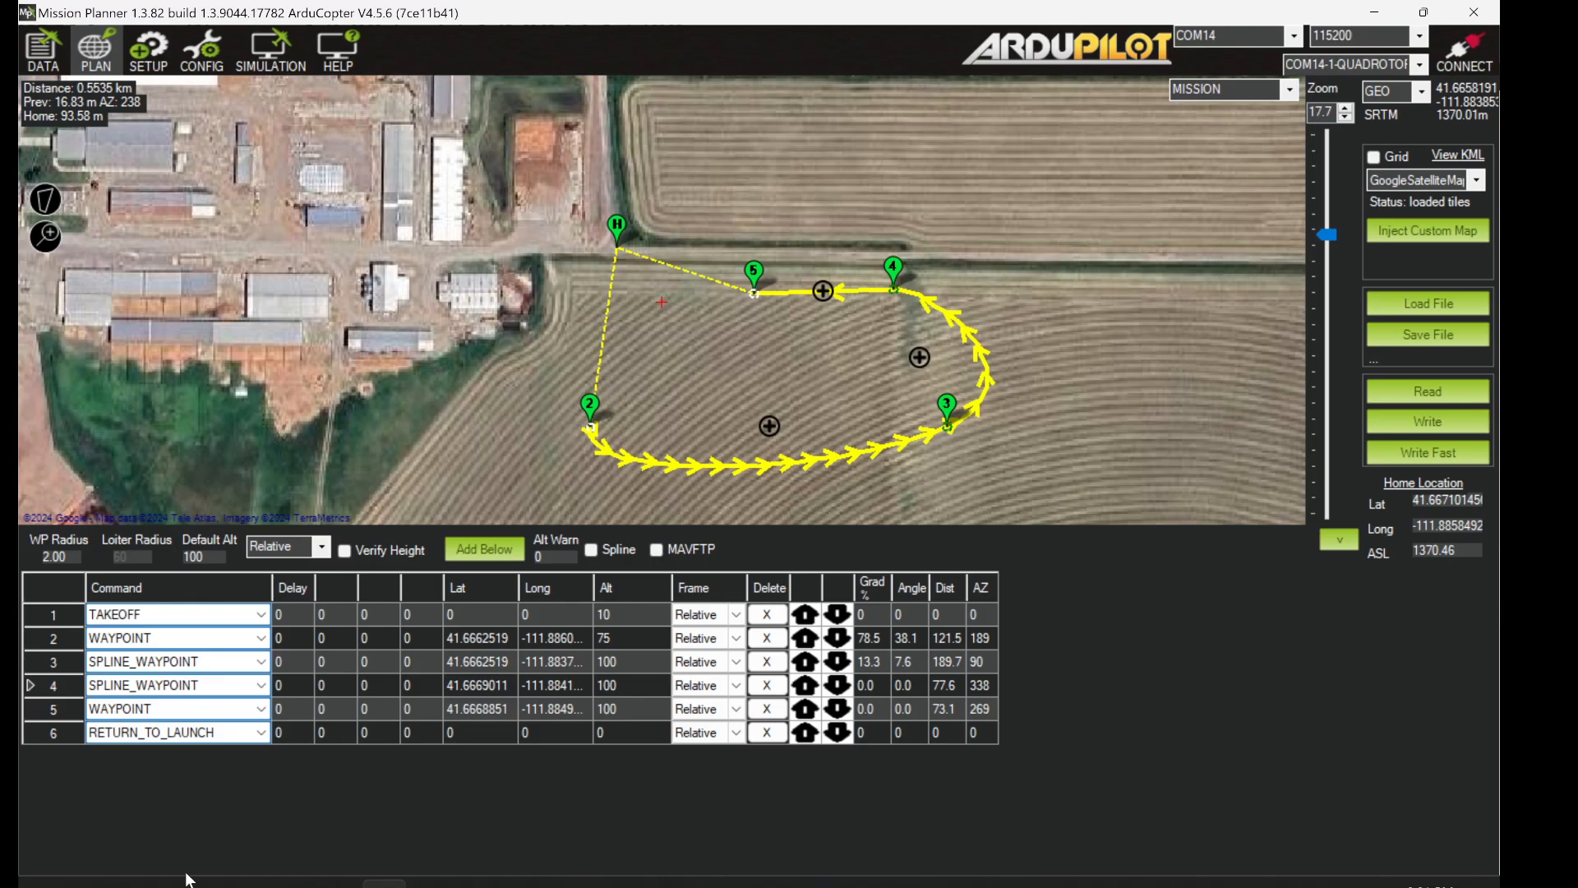
# - Glance at the assignment page, then return to the mission plan
pyautogui.moveTo(191, 881)
pyautogui.click(120, 832)
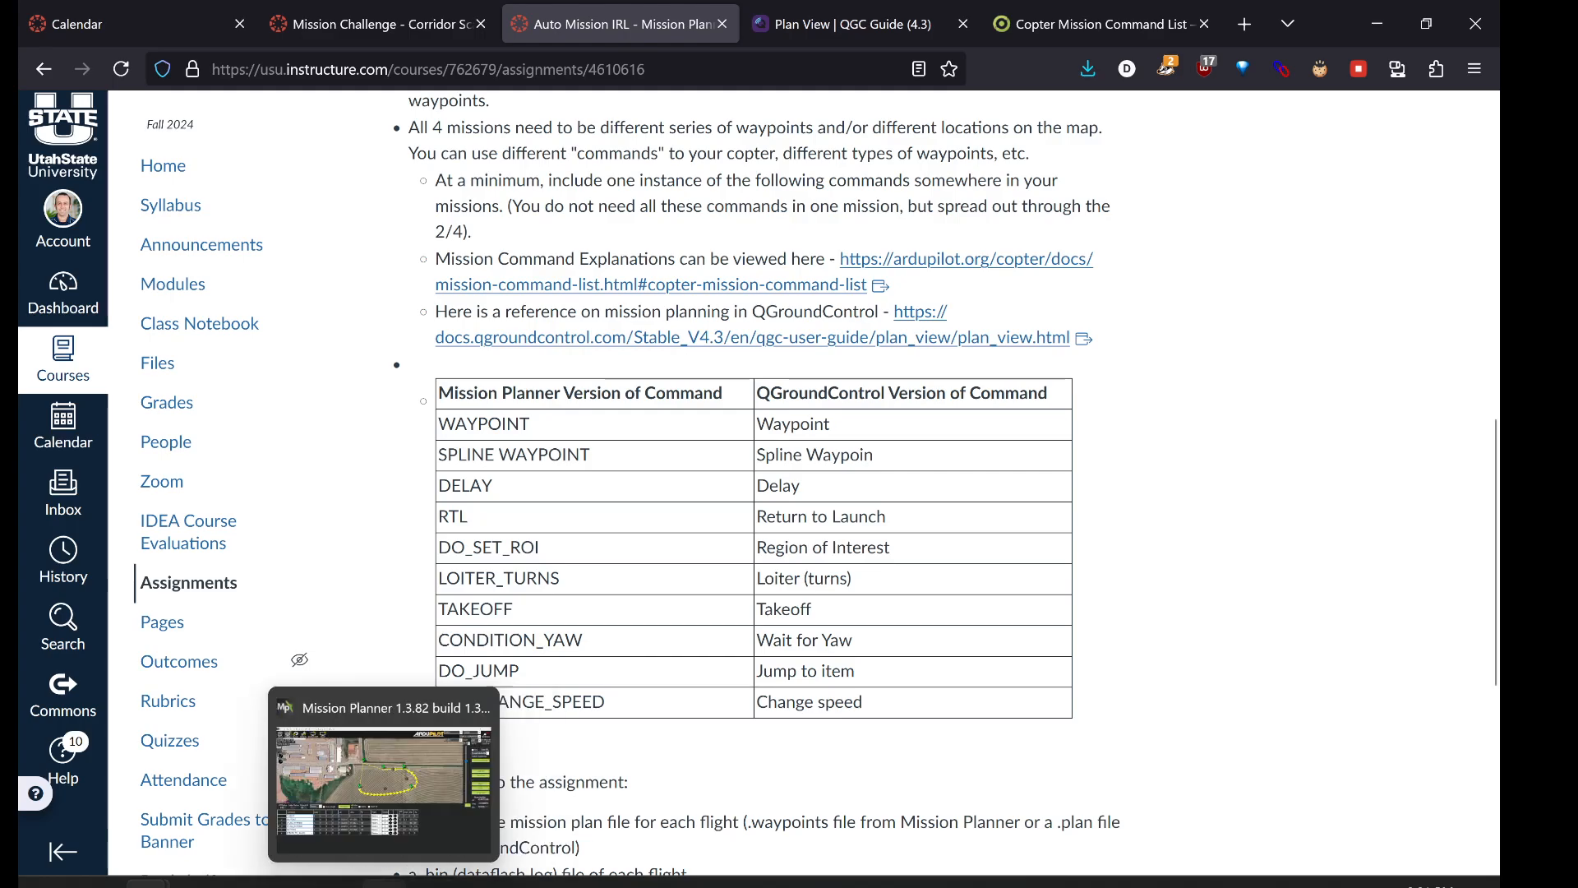
pyautogui.click(382, 883)
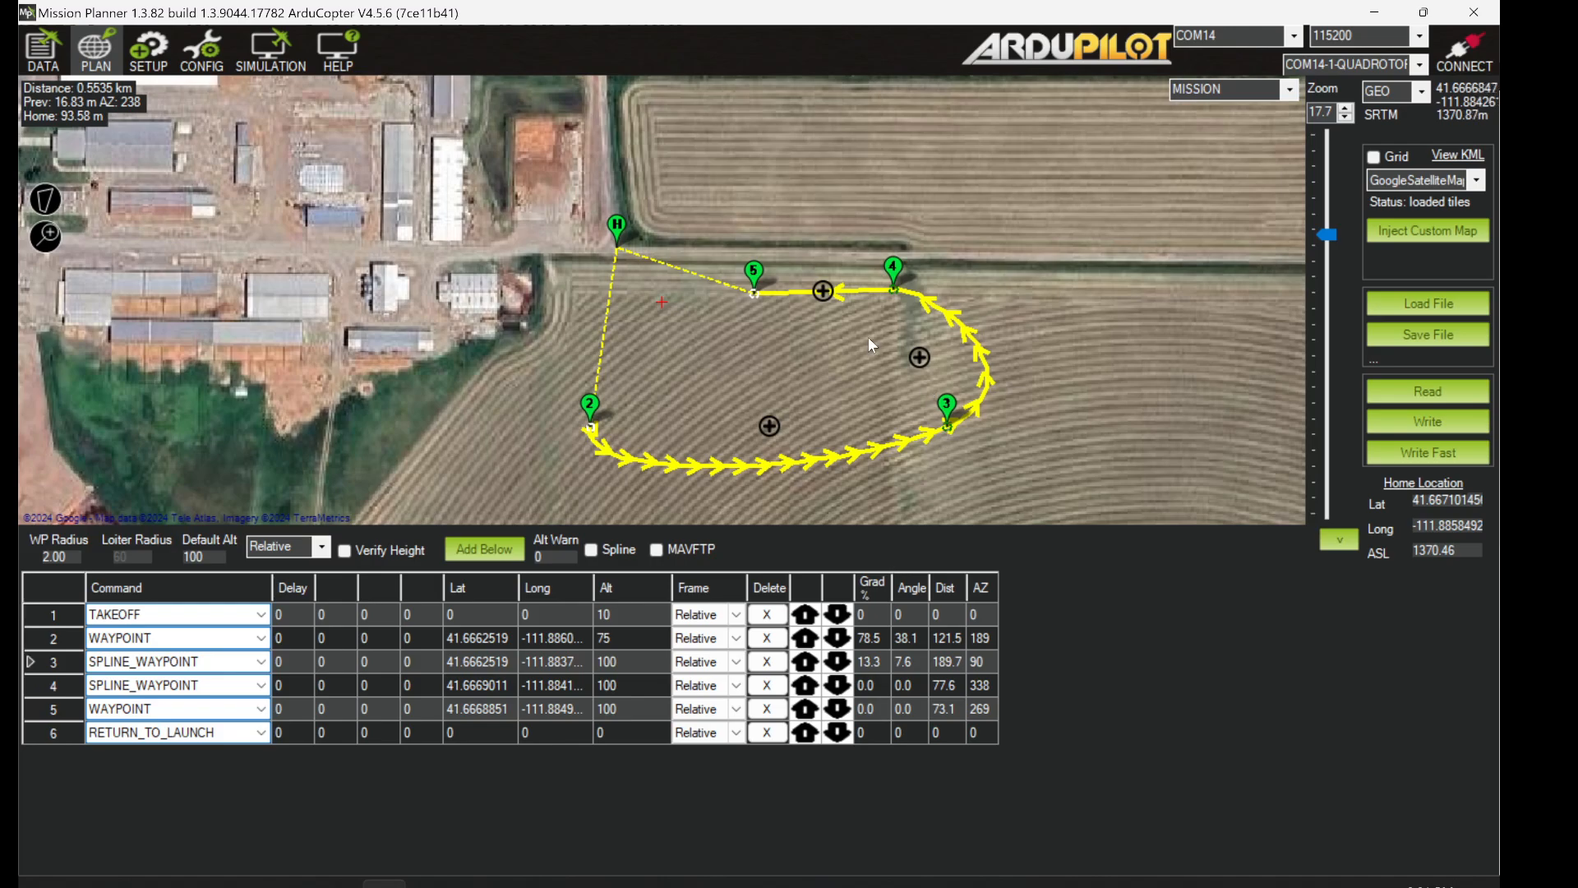
# - Drag waypoints 3 and 2 further south on the field map
pyautogui.moveTo(949, 431)
pyautogui.moveTo(950, 431); pyautogui.dragTo(983, 485)
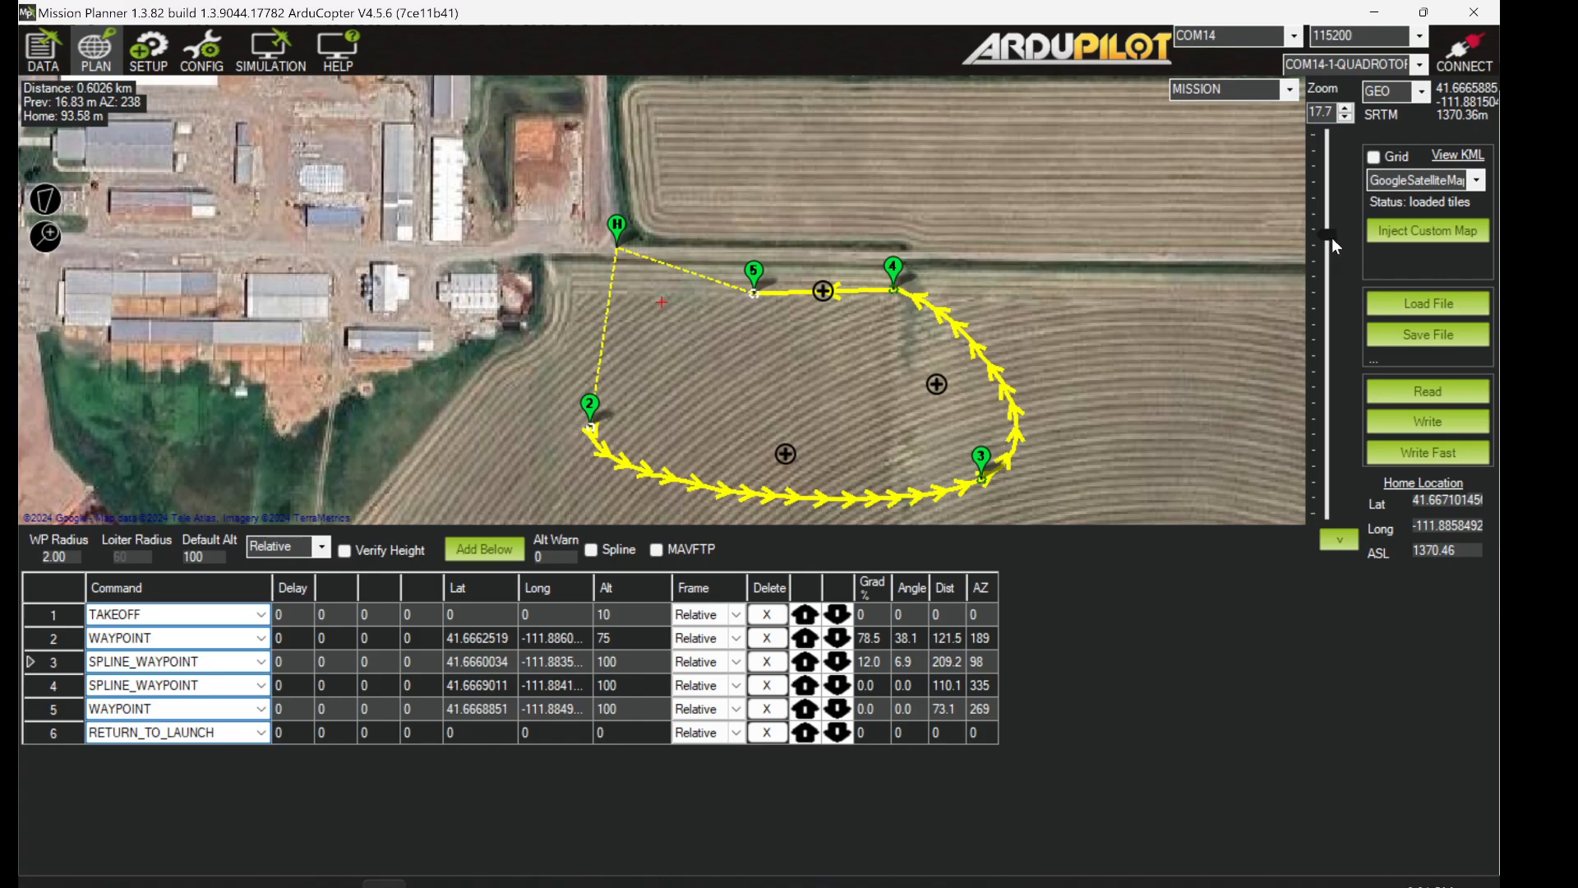
pyautogui.moveTo(1331, 239); pyautogui.dragTo(1330, 250)
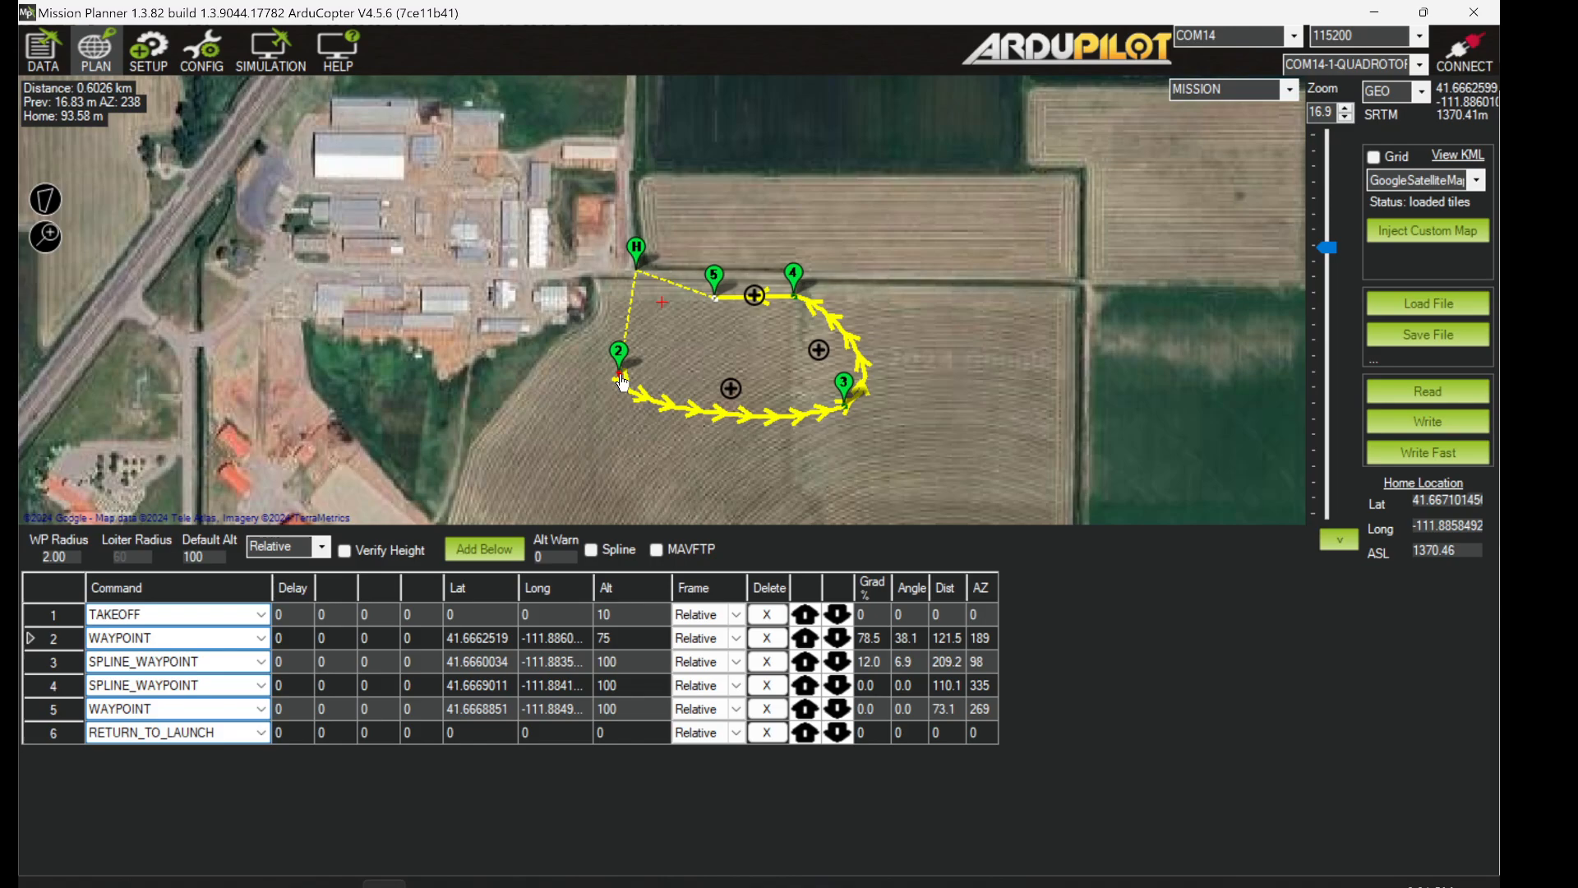
pyautogui.moveTo(622, 382)
pyautogui.moveTo(621, 382)
pyautogui.mouseDown()
pyautogui.moveTo(595, 448)
pyautogui.moveTo(631, 446)
pyautogui.mouseUp()
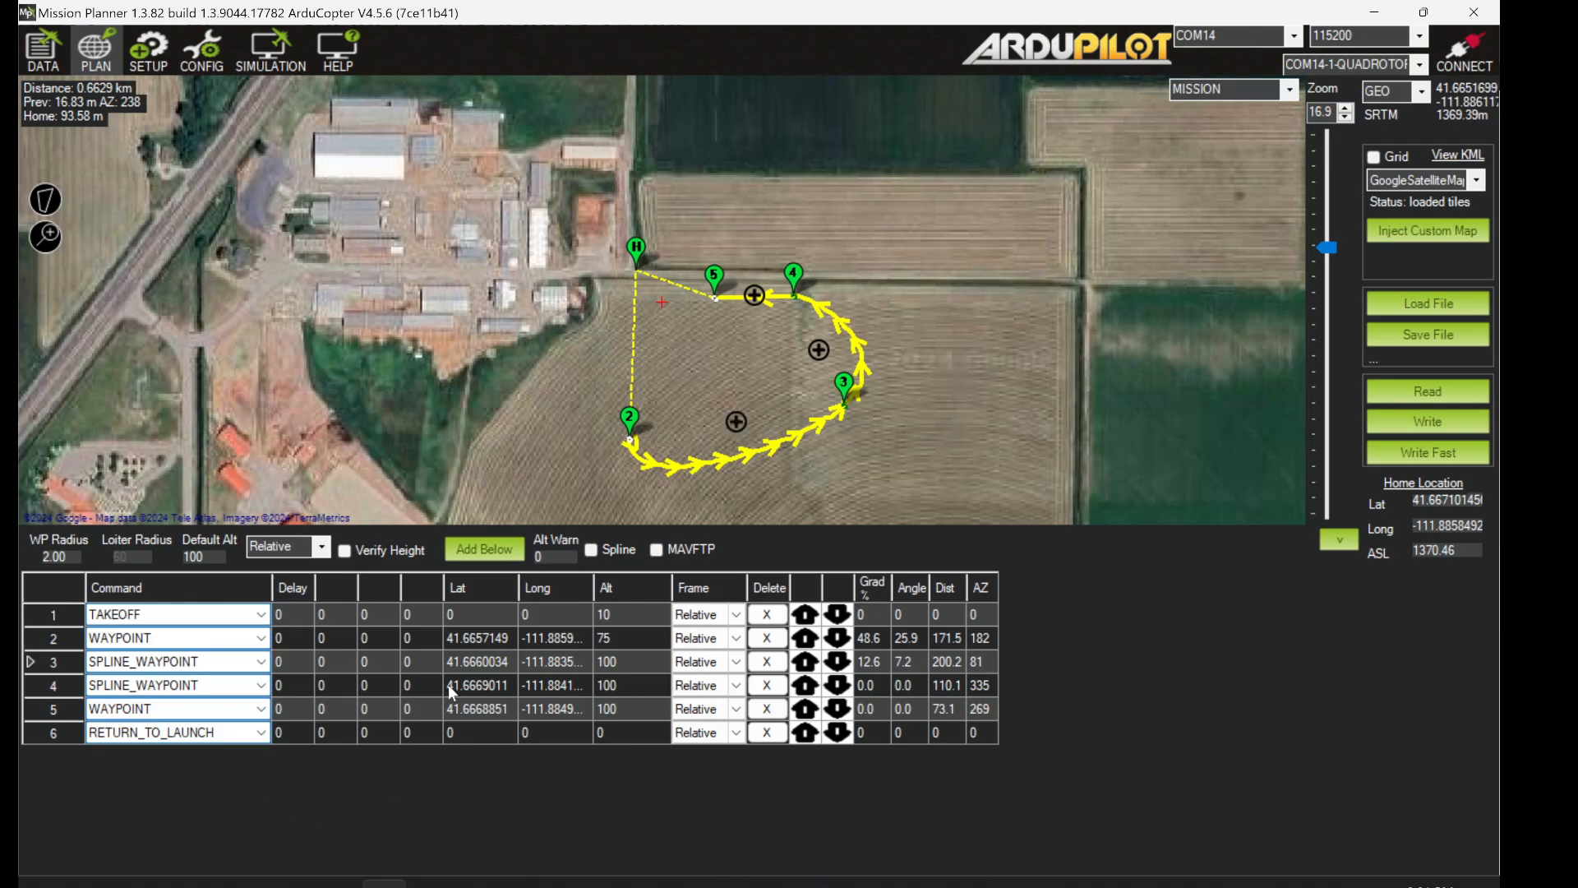
# - Insert a waypoint between waypoints 2 and 3, drag it lower, and keep item 4 a spline
pyautogui.click(737, 421)
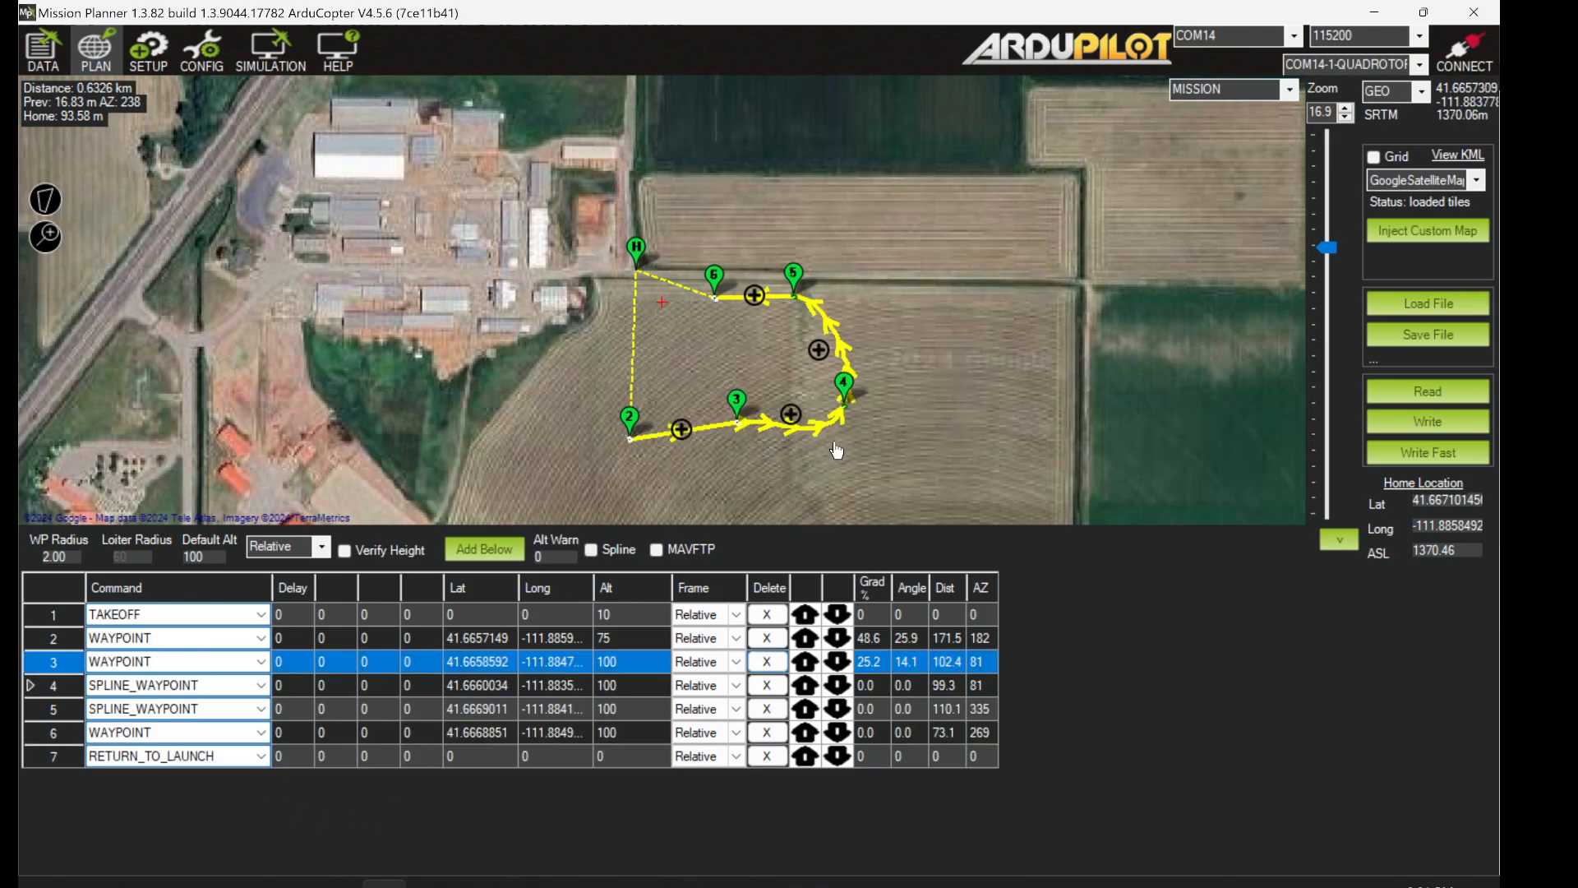
pyautogui.moveTo(737, 419); pyautogui.dragTo(742, 460)
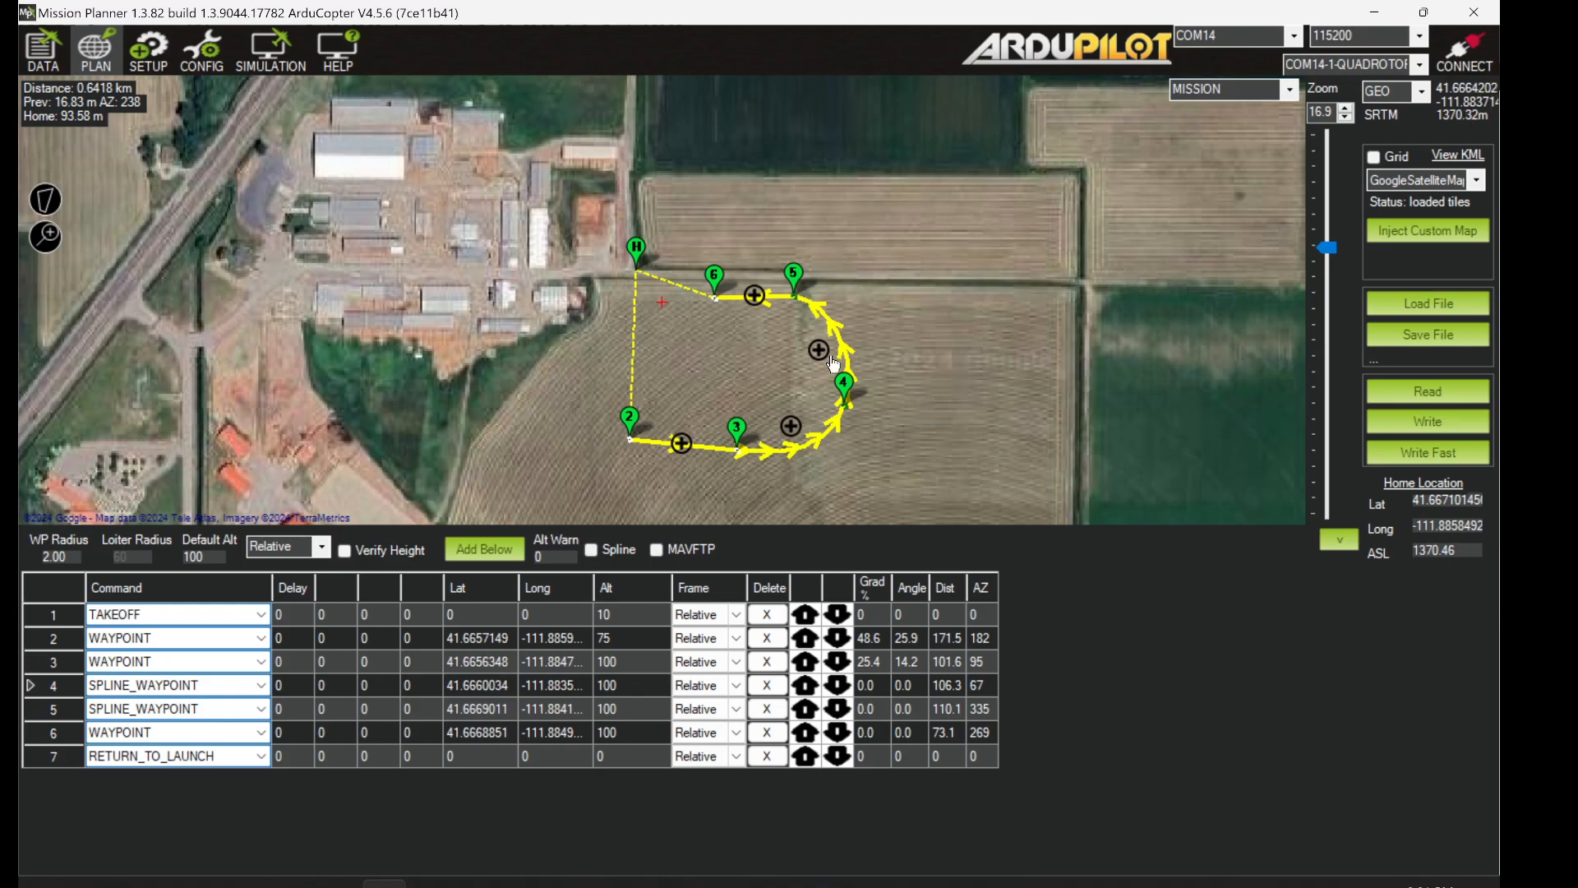
pyautogui.click(261, 686)
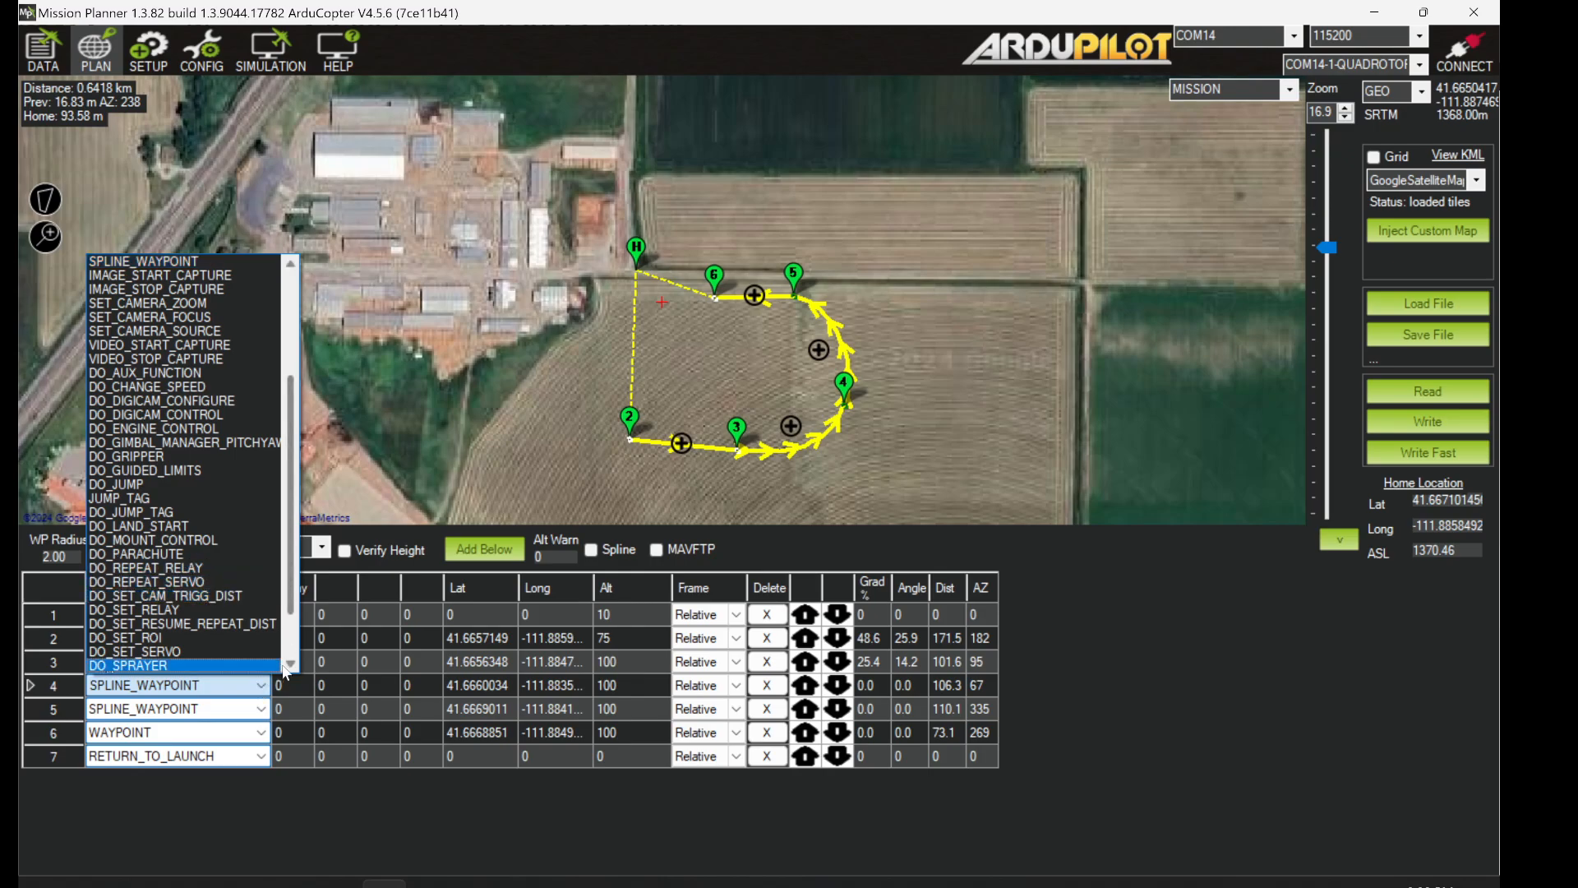
pyautogui.click(287, 649)
pyautogui.hotkey('alt', 'Tab')
pyautogui.hotkey('alt', 'Tab')
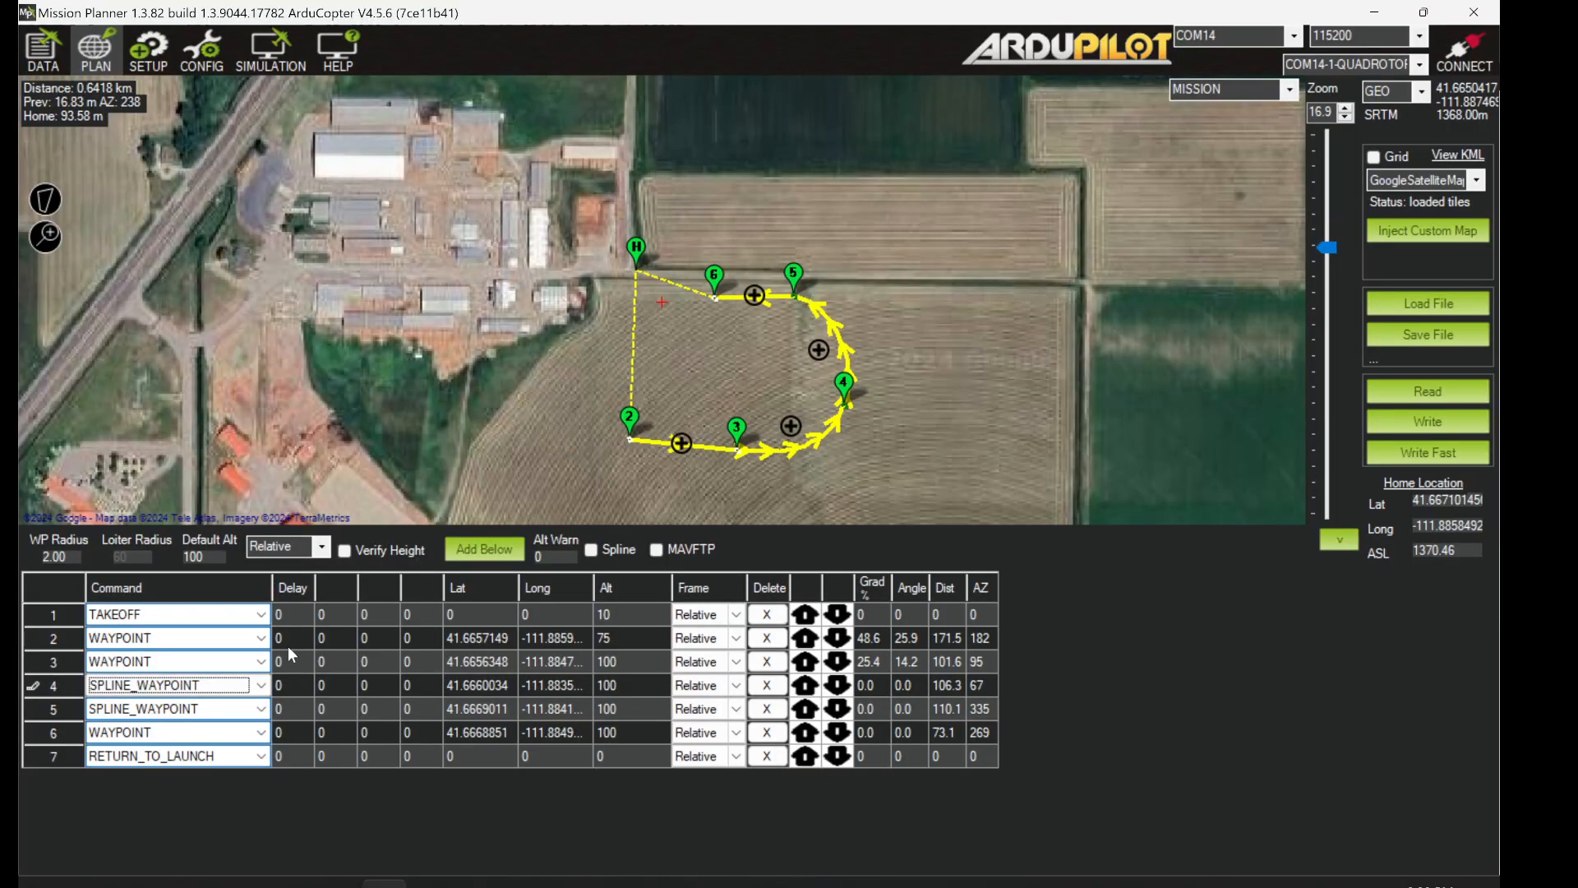
pyautogui.hotkey('alt', 'Tab')
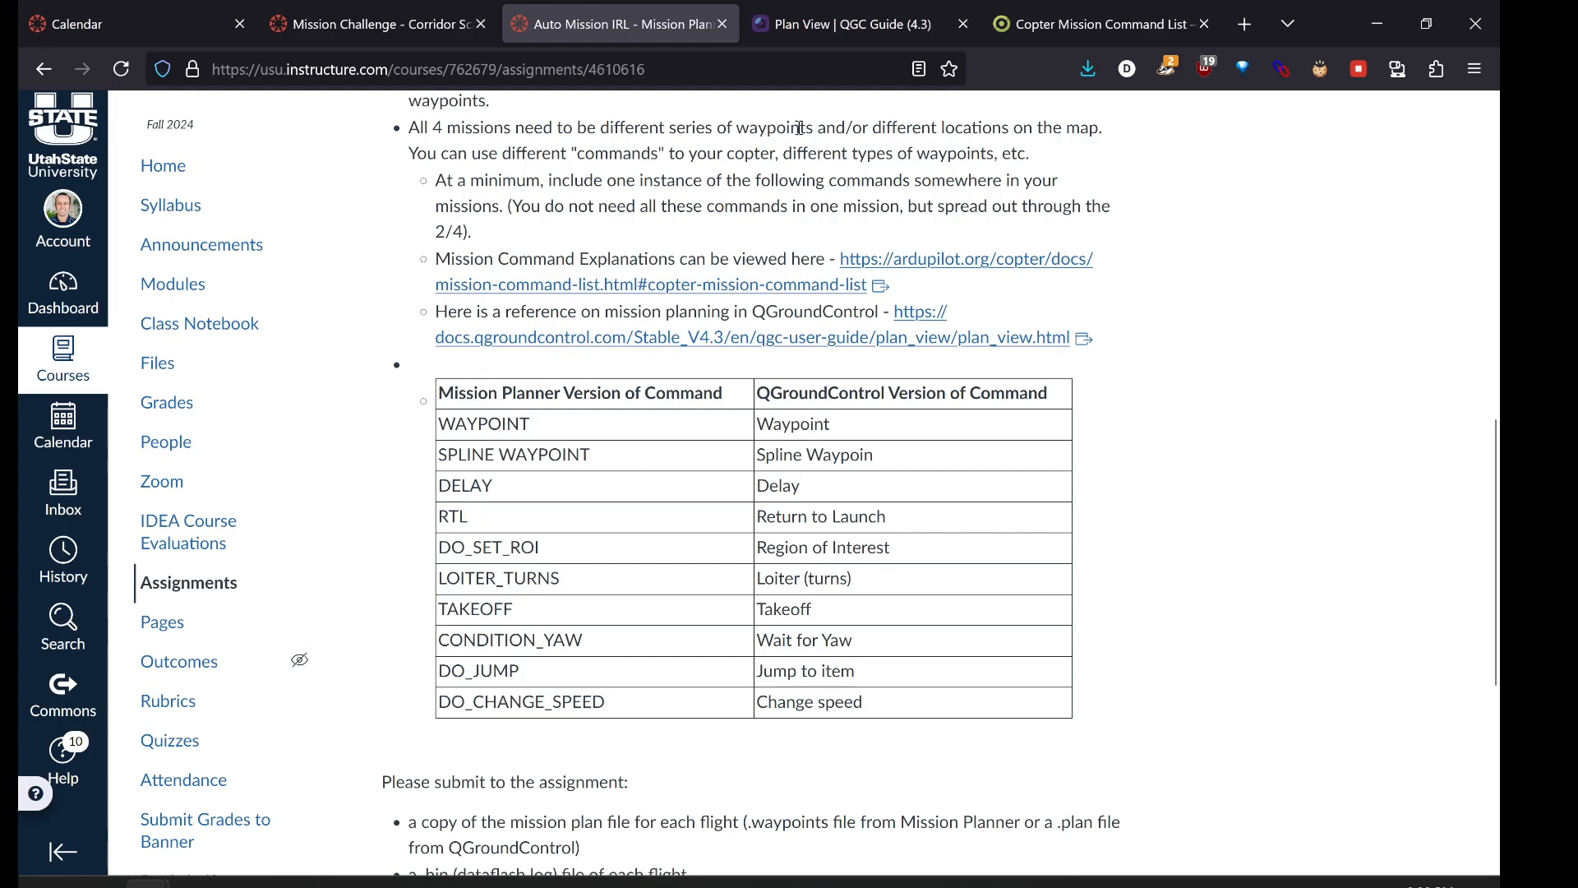
# - Search the Copter Mission Command List page for 'ROI' to reach Do-Set-ROI
pyautogui.click(1093, 24)
pyautogui.hotkey('ctrl', 'f')
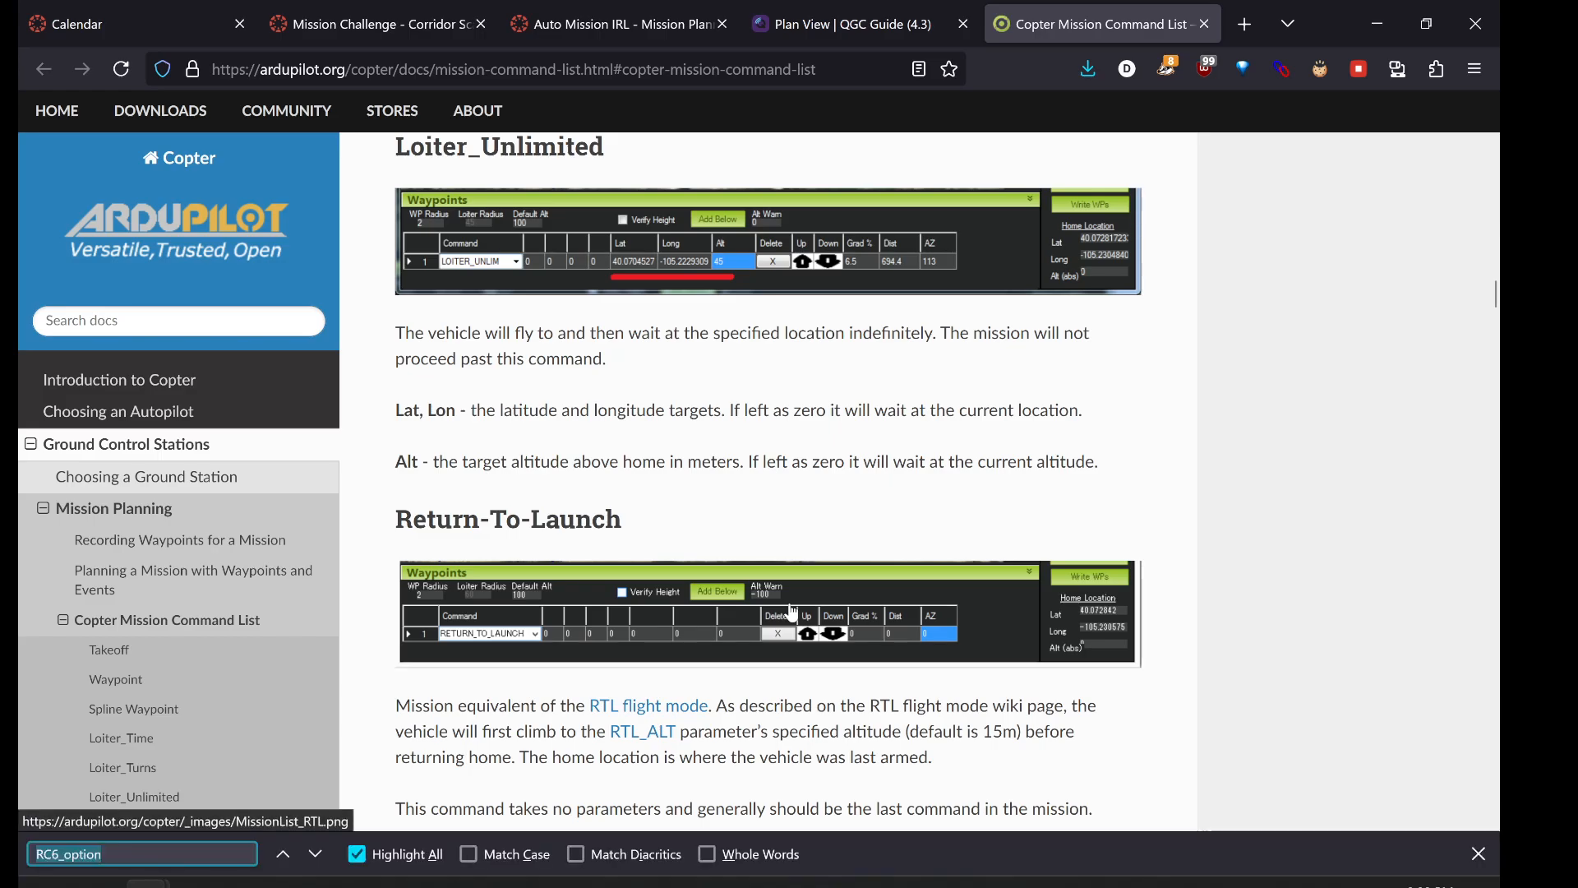
pyautogui.write('ROI')
pyautogui.press('Return')
pyautogui.press('Return')
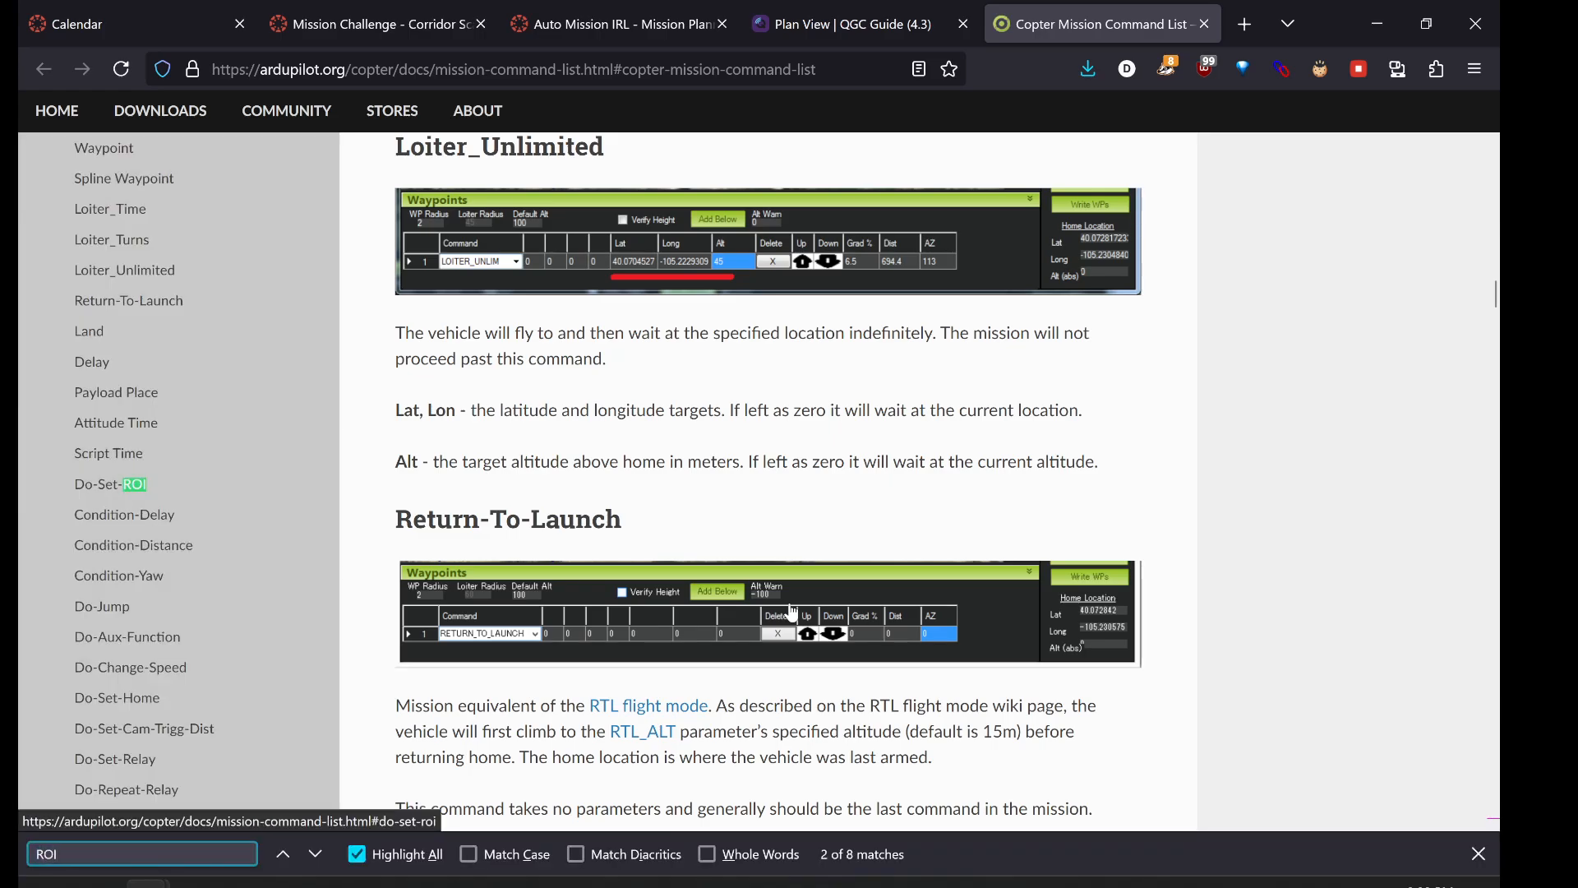
pyautogui.scroll(-4, 841, 518)
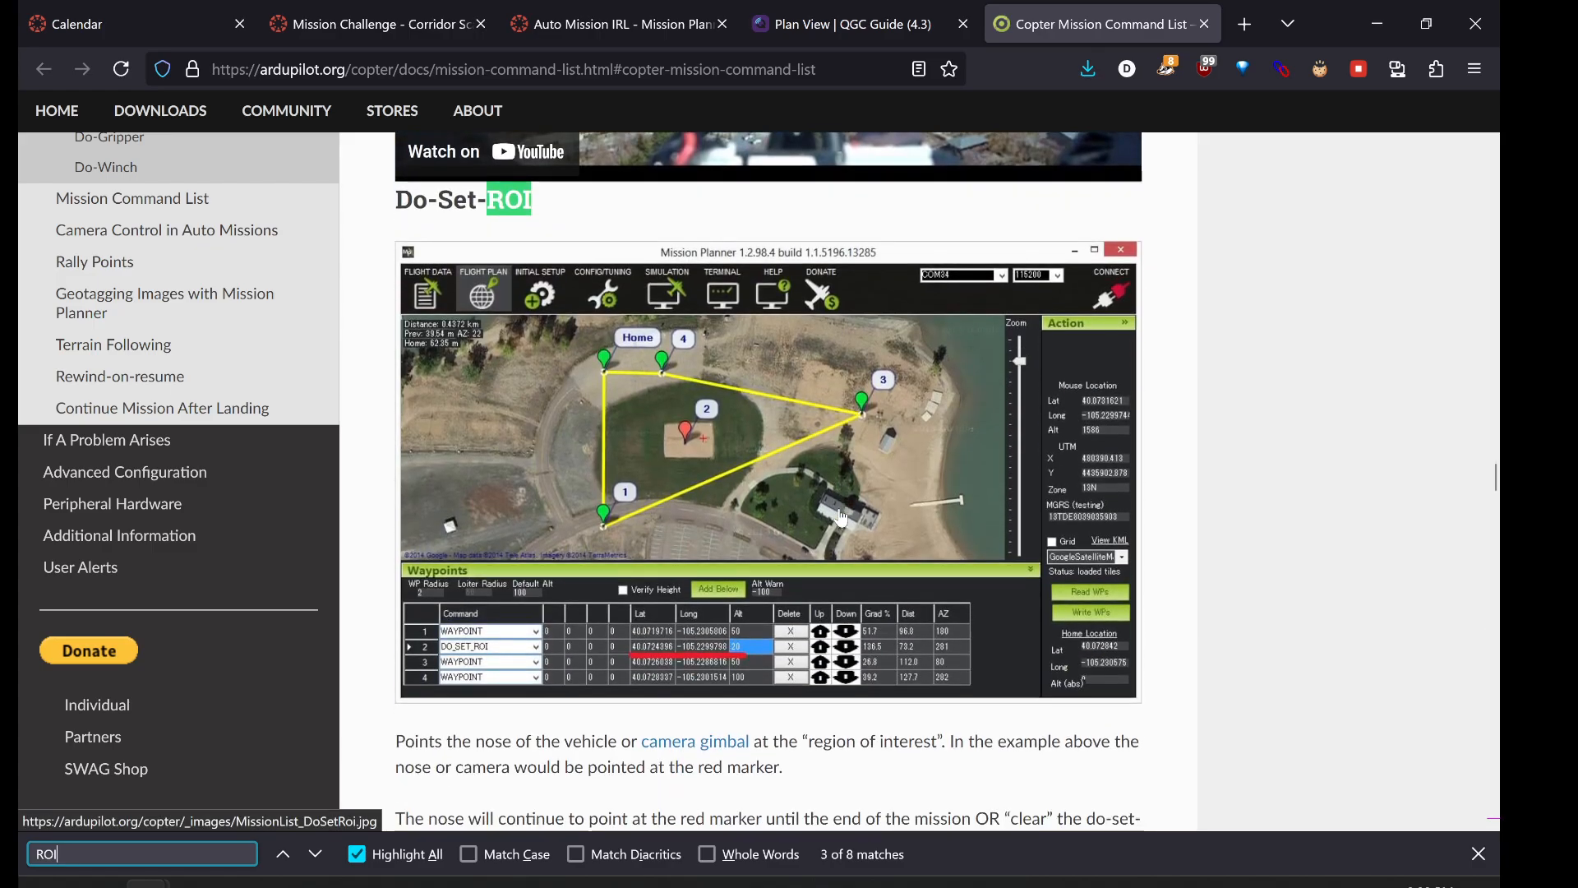
pyautogui.click(509, 720)
pyautogui.scroll(1, 463, 724)
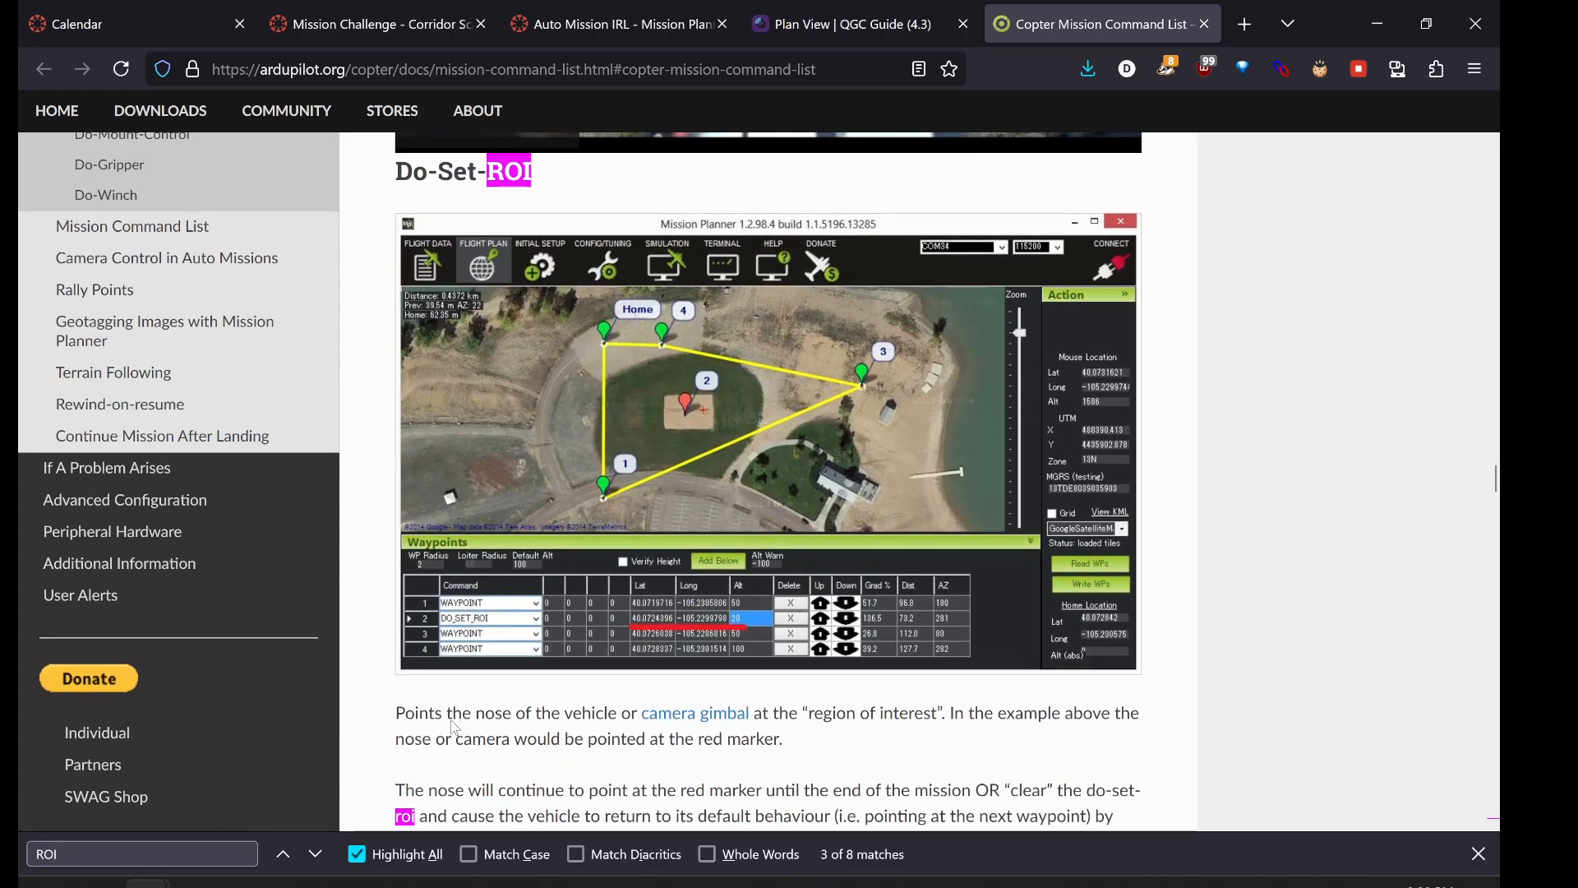
# - Read Do-Set-ROI's notes on region of interest, camera pointing and its Lat/Lon/Alt fields
pyautogui.moveTo(446, 714); pyautogui.dragTo(1049, 718)
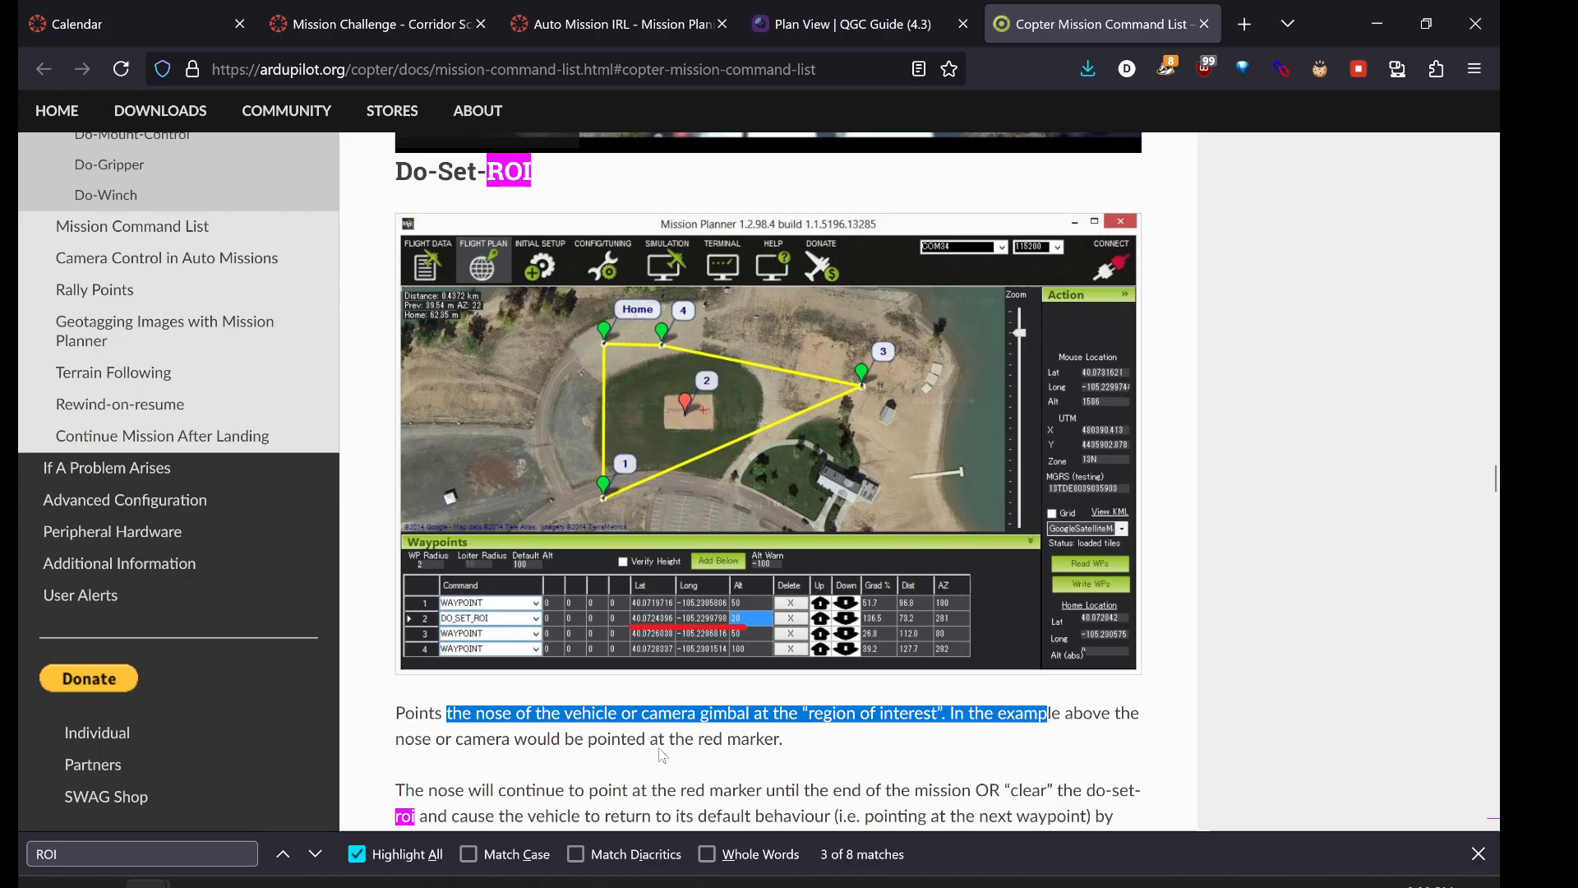
pyautogui.moveTo(646, 743); pyautogui.dragTo(1074, 715)
pyautogui.scroll(-1, 755, 768)
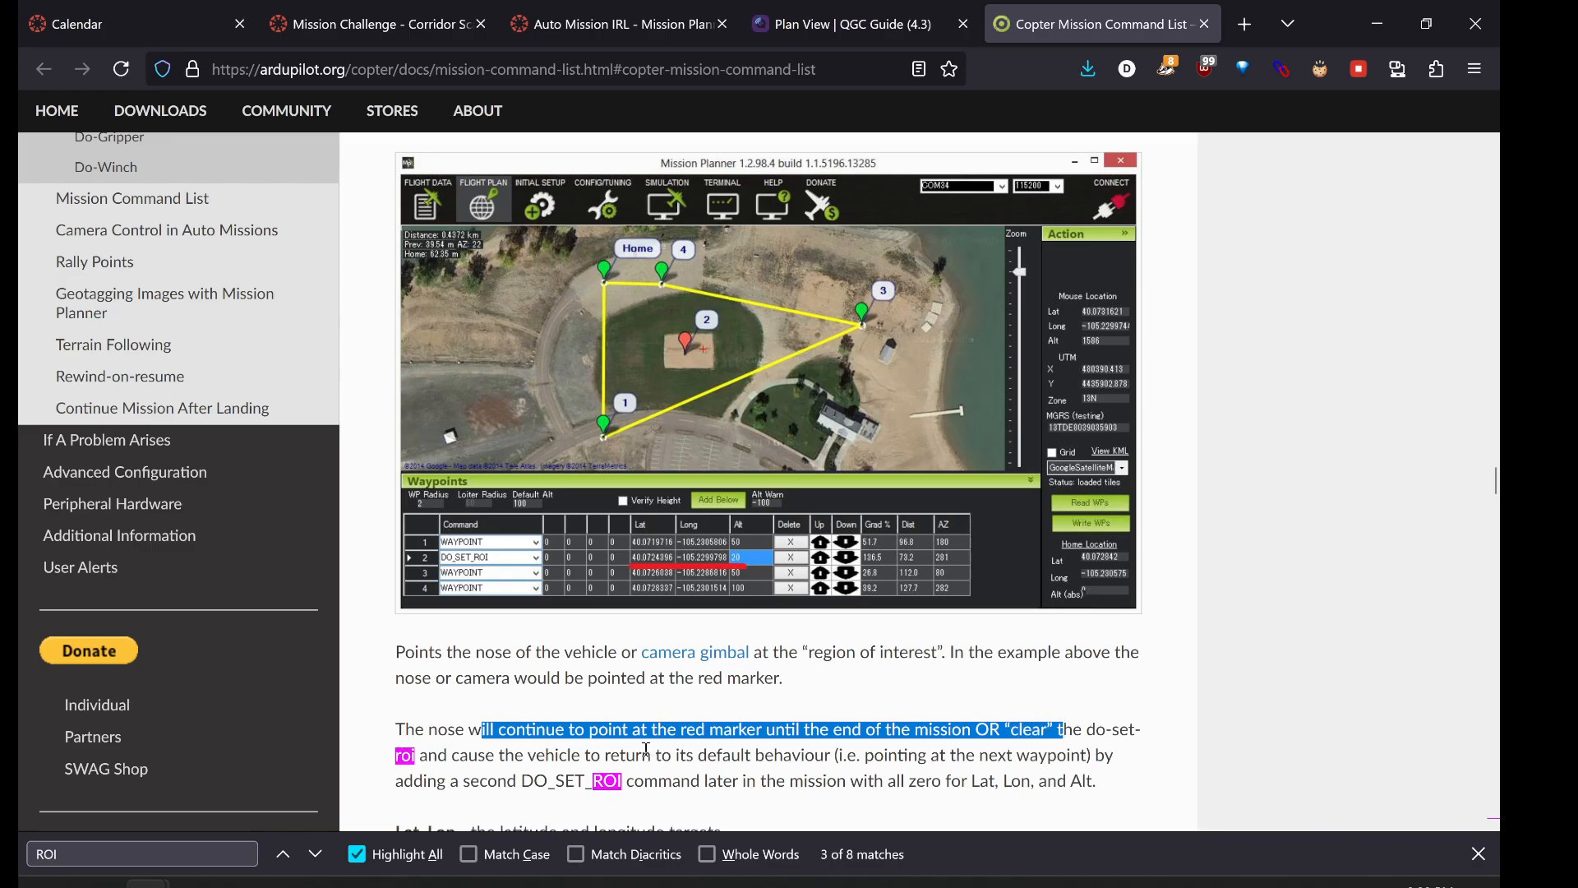
pyautogui.moveTo(863, 757); pyautogui.dragTo(1014, 753)
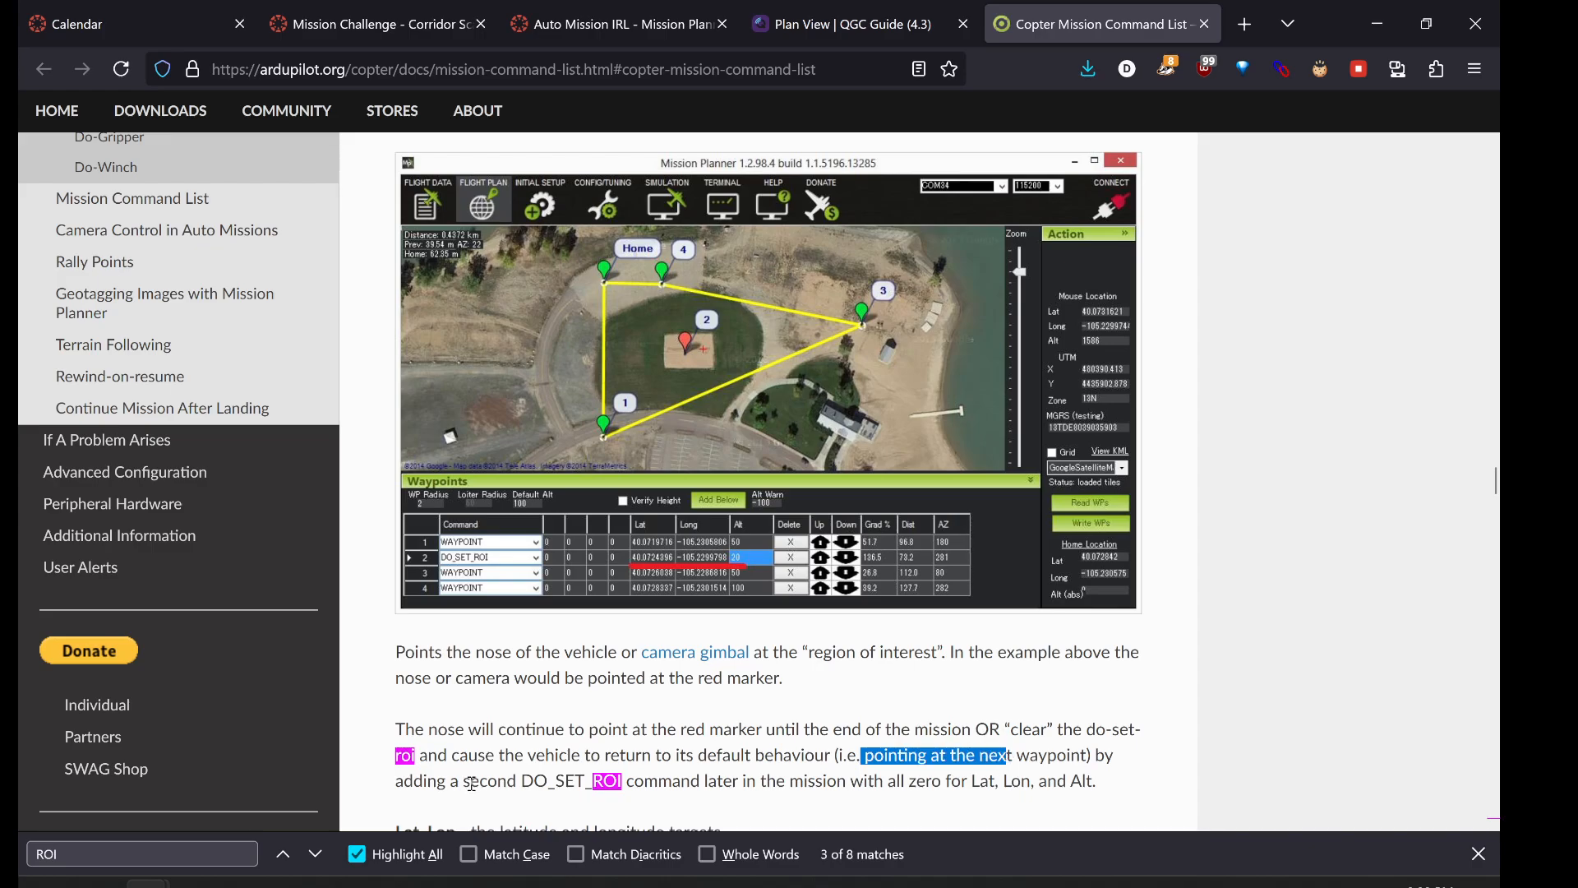
pyautogui.scroll(-1, 703, 780)
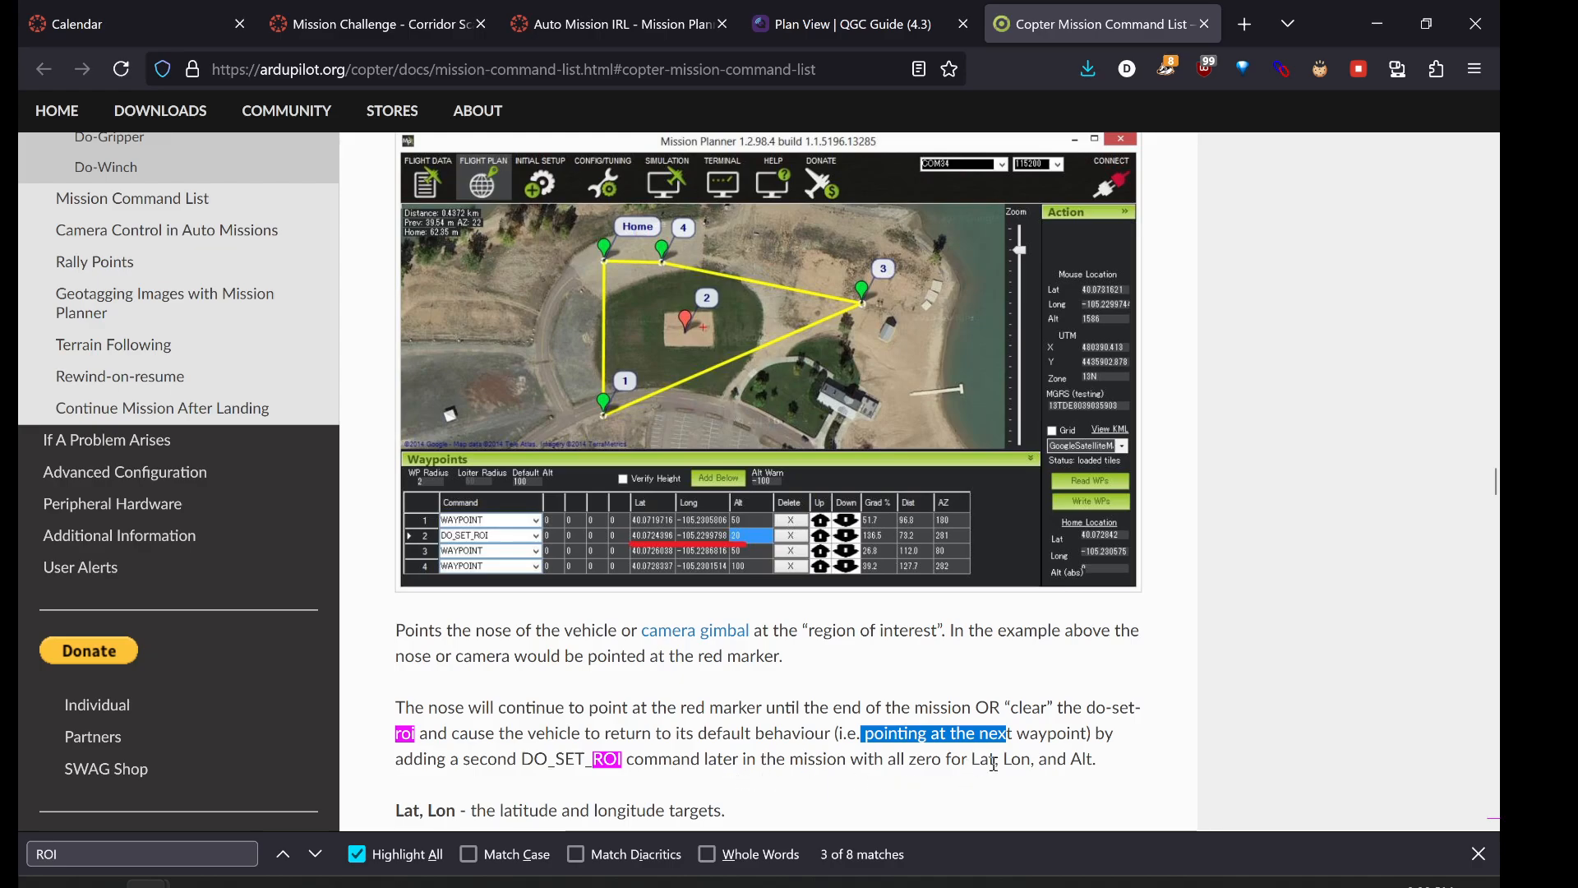
pyautogui.scroll(-3, 732, 731)
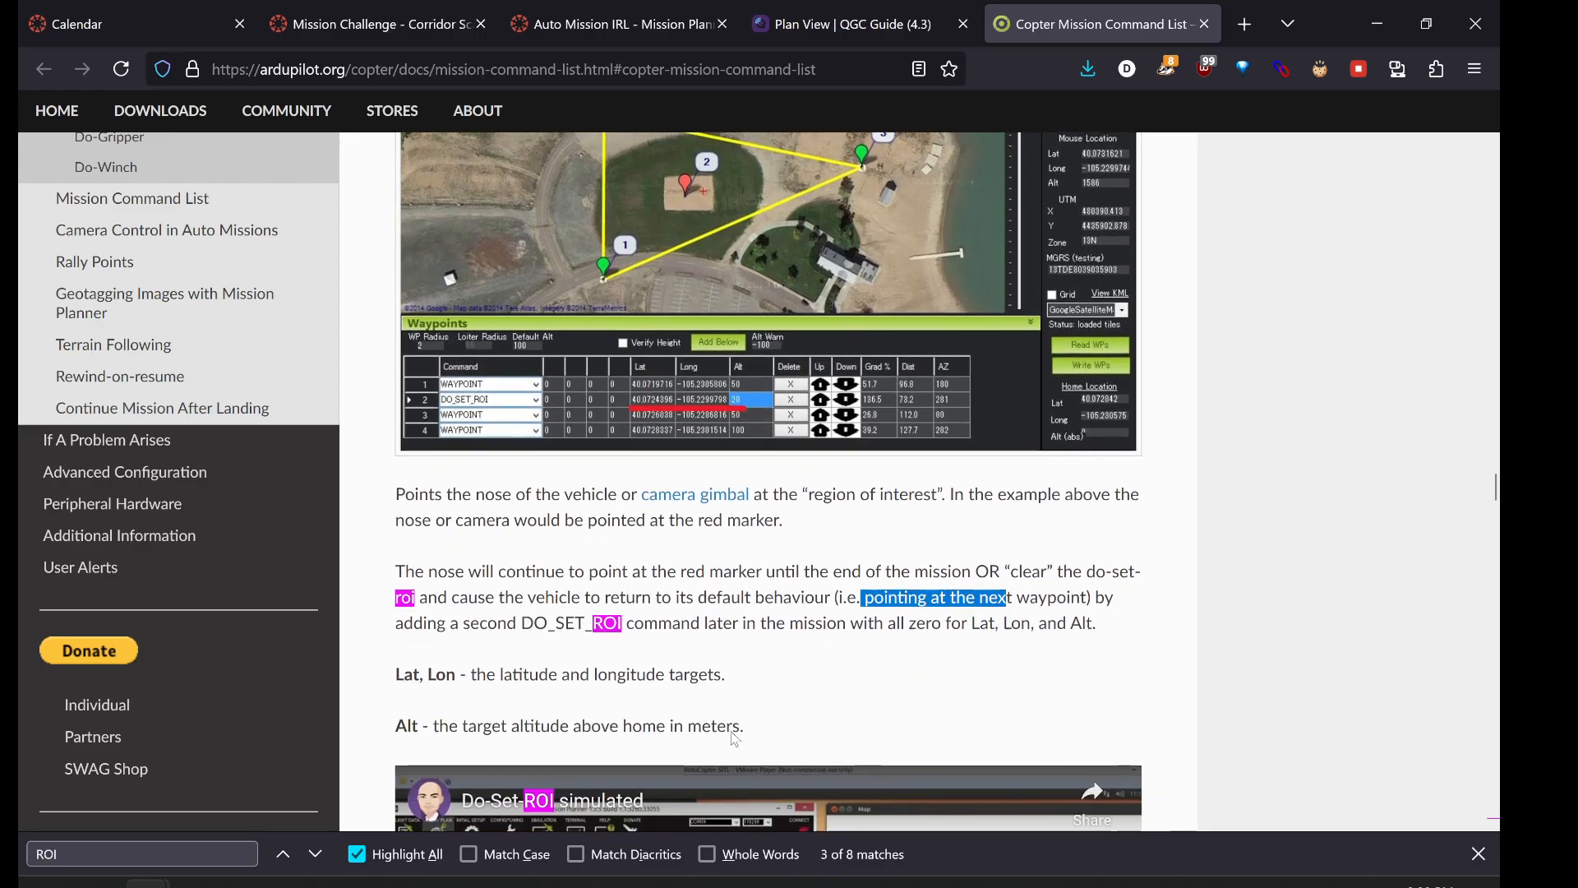
pyautogui.moveTo(395, 650); pyautogui.dragTo(459, 687)
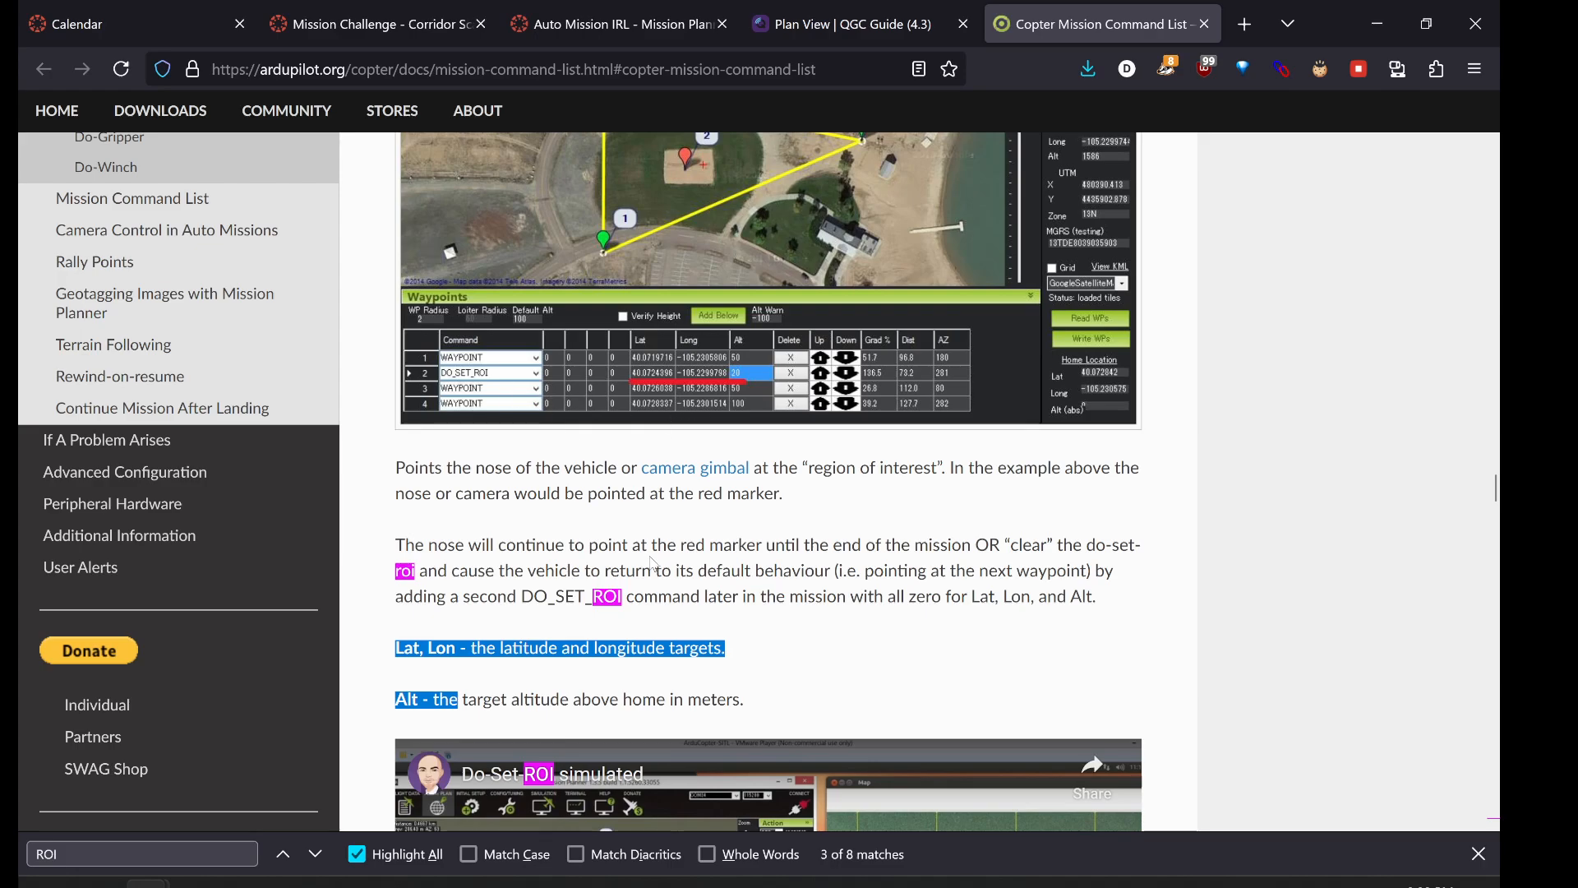
# - Back in Mission Planner, enable the Spline option for the mission
pyautogui.click(622, 572)
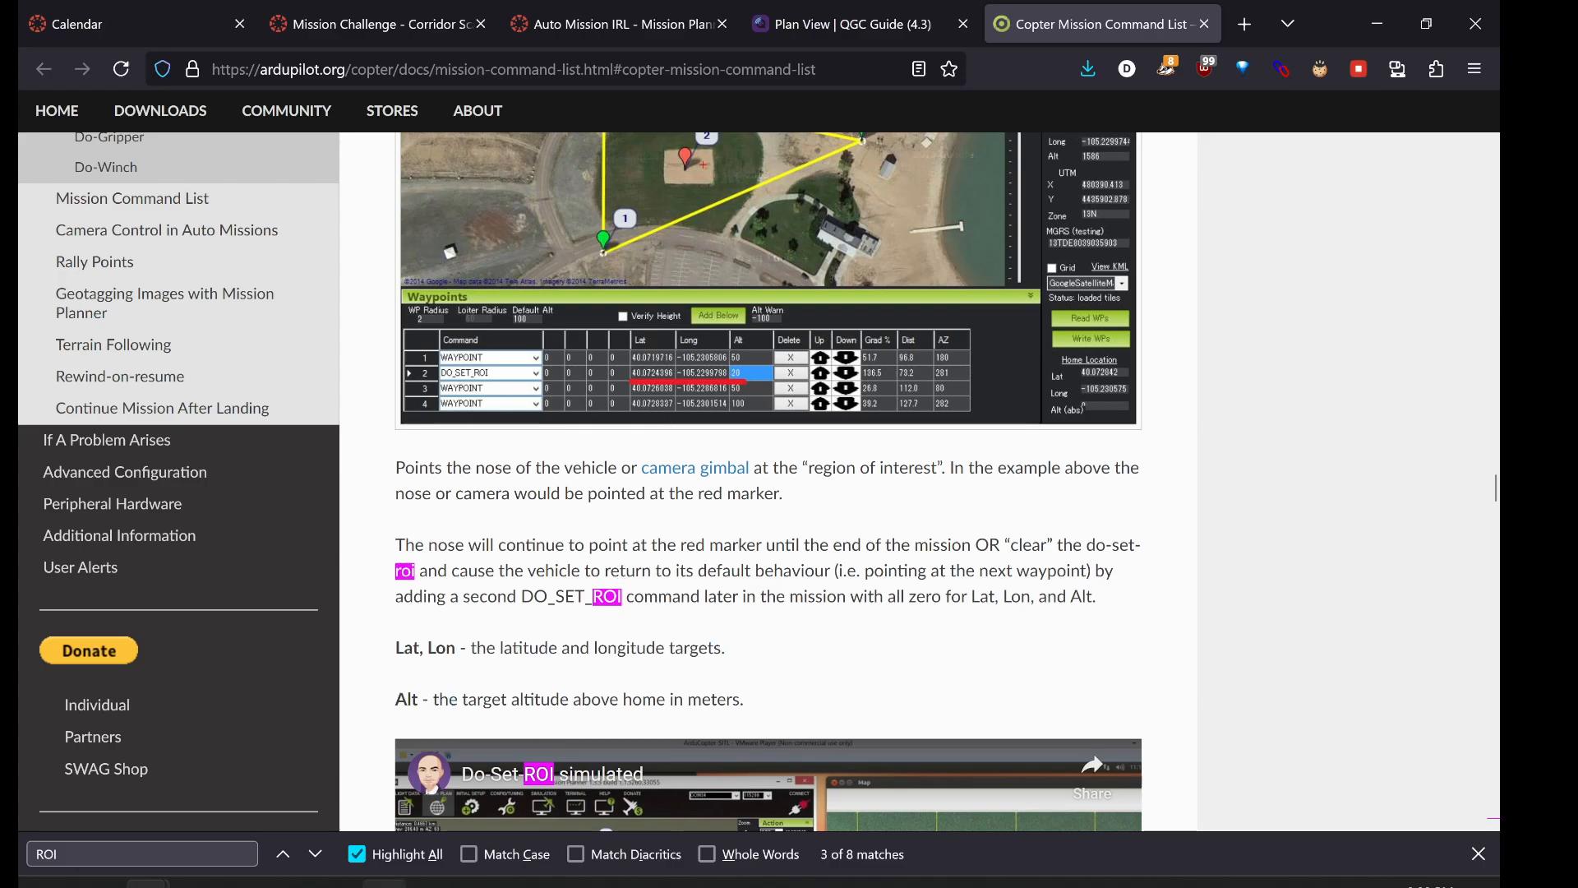
pyautogui.click(384, 884)
pyautogui.click(613, 554)
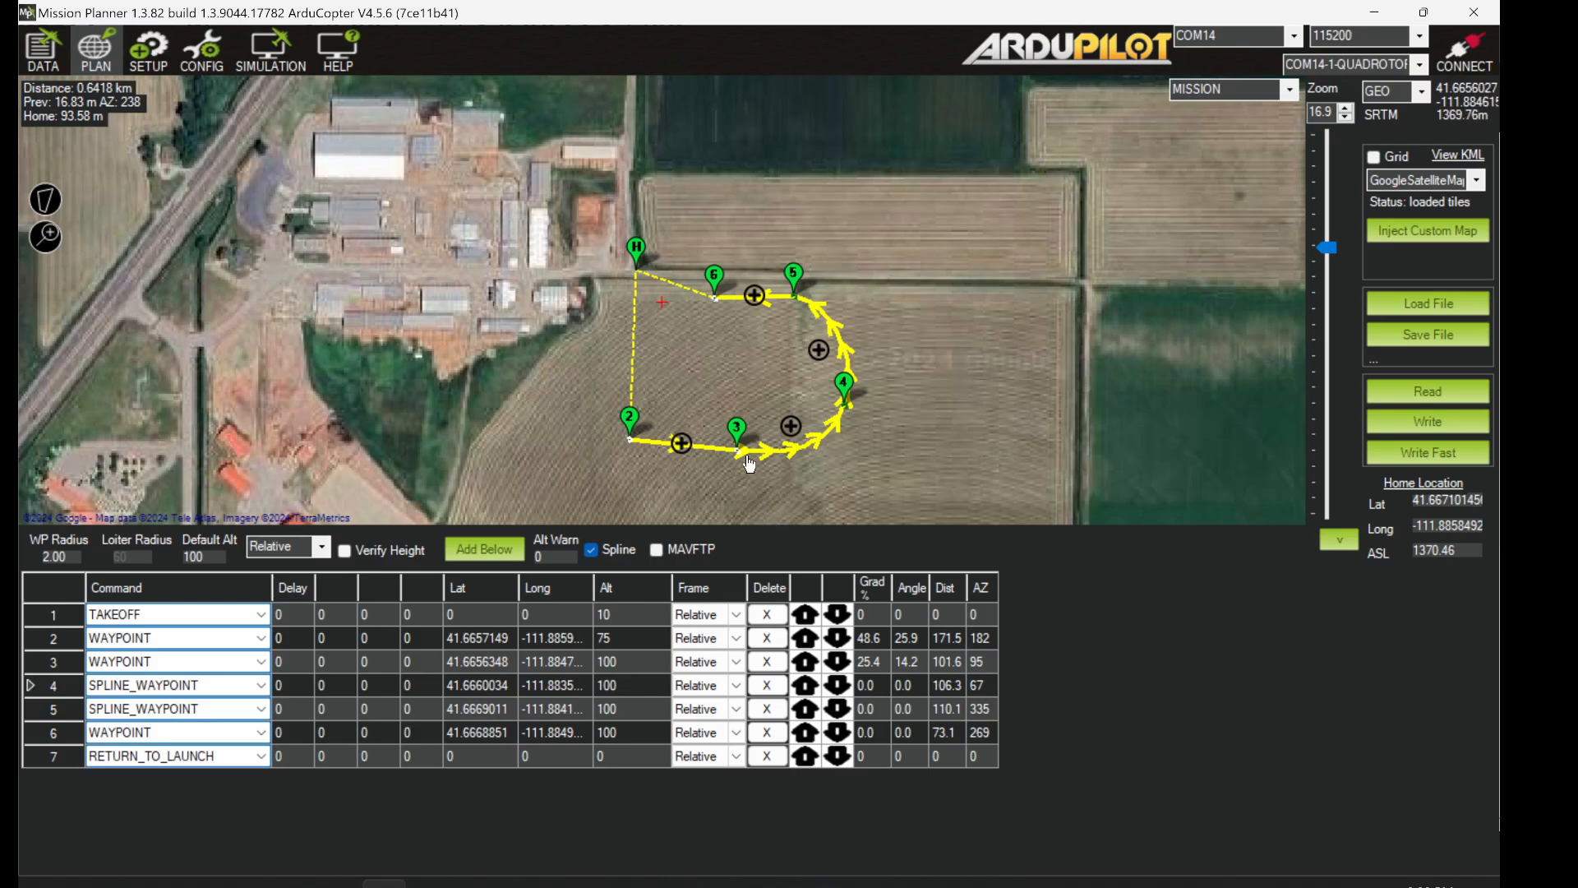
# - Change mission item 3's command to DO_SET_ROI
pyautogui.moveTo(739, 453)
pyautogui.click(261, 662)
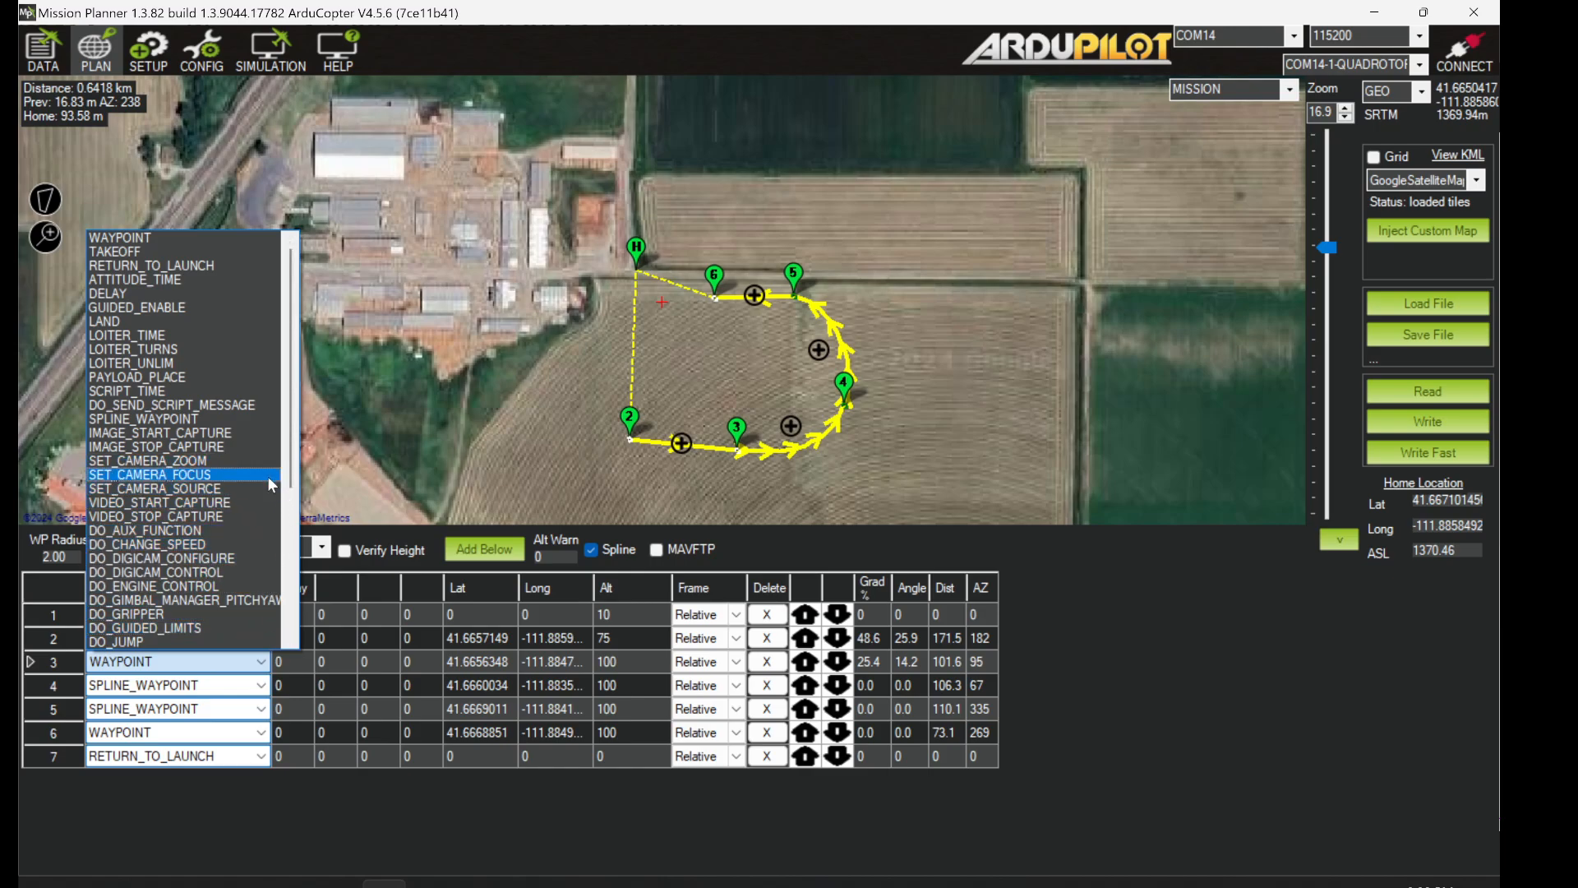
pyautogui.moveTo(289, 472); pyautogui.dragTo(279, 604)
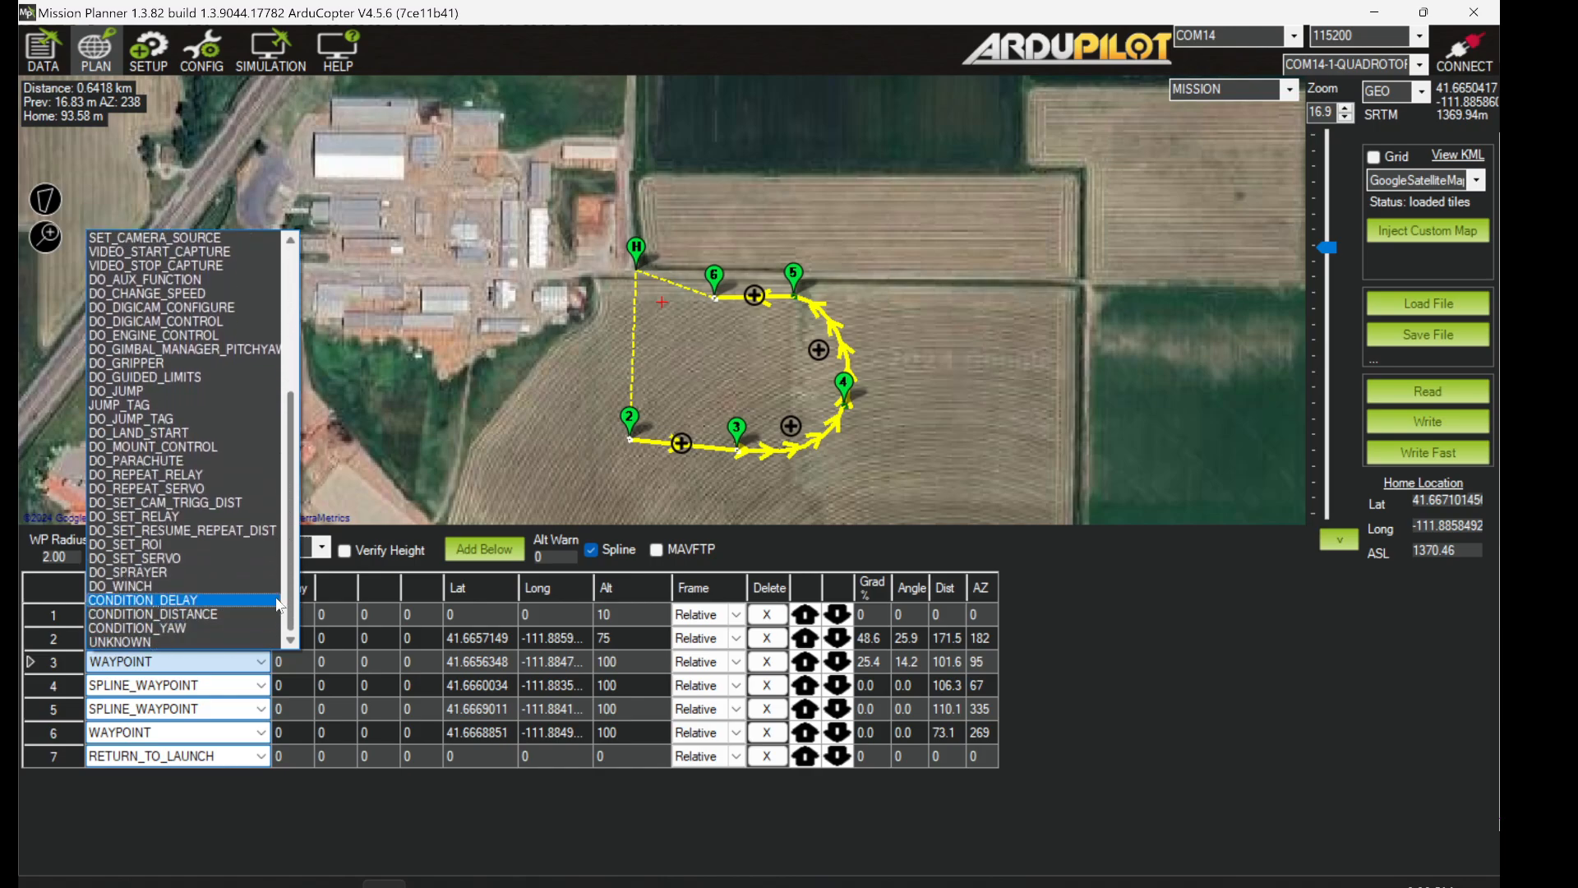
pyautogui.click(208, 542)
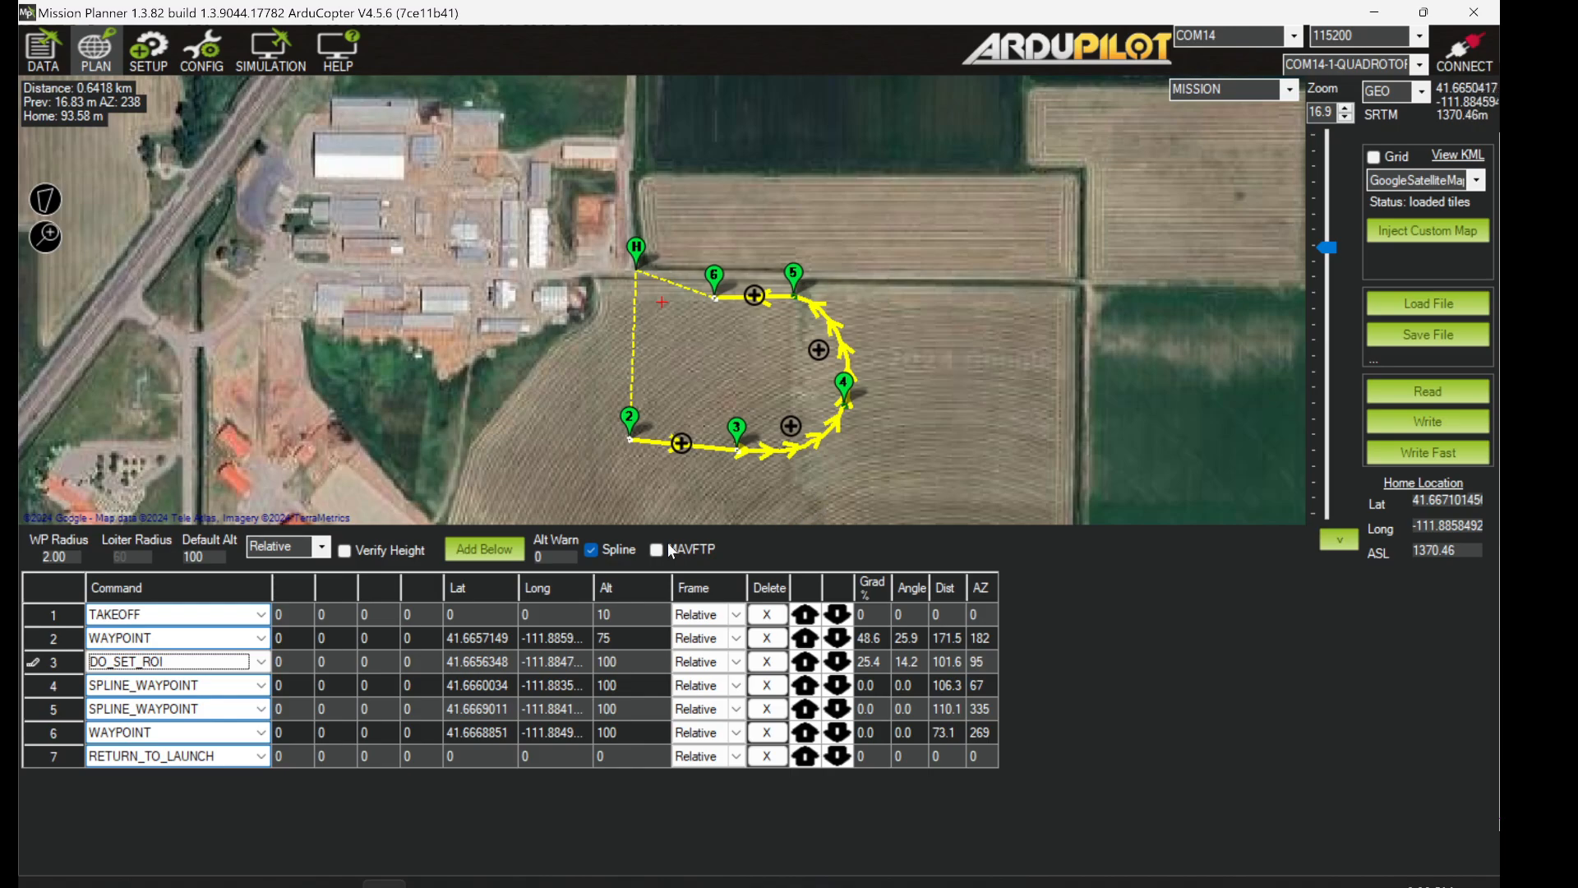
pyautogui.click(43, 688)
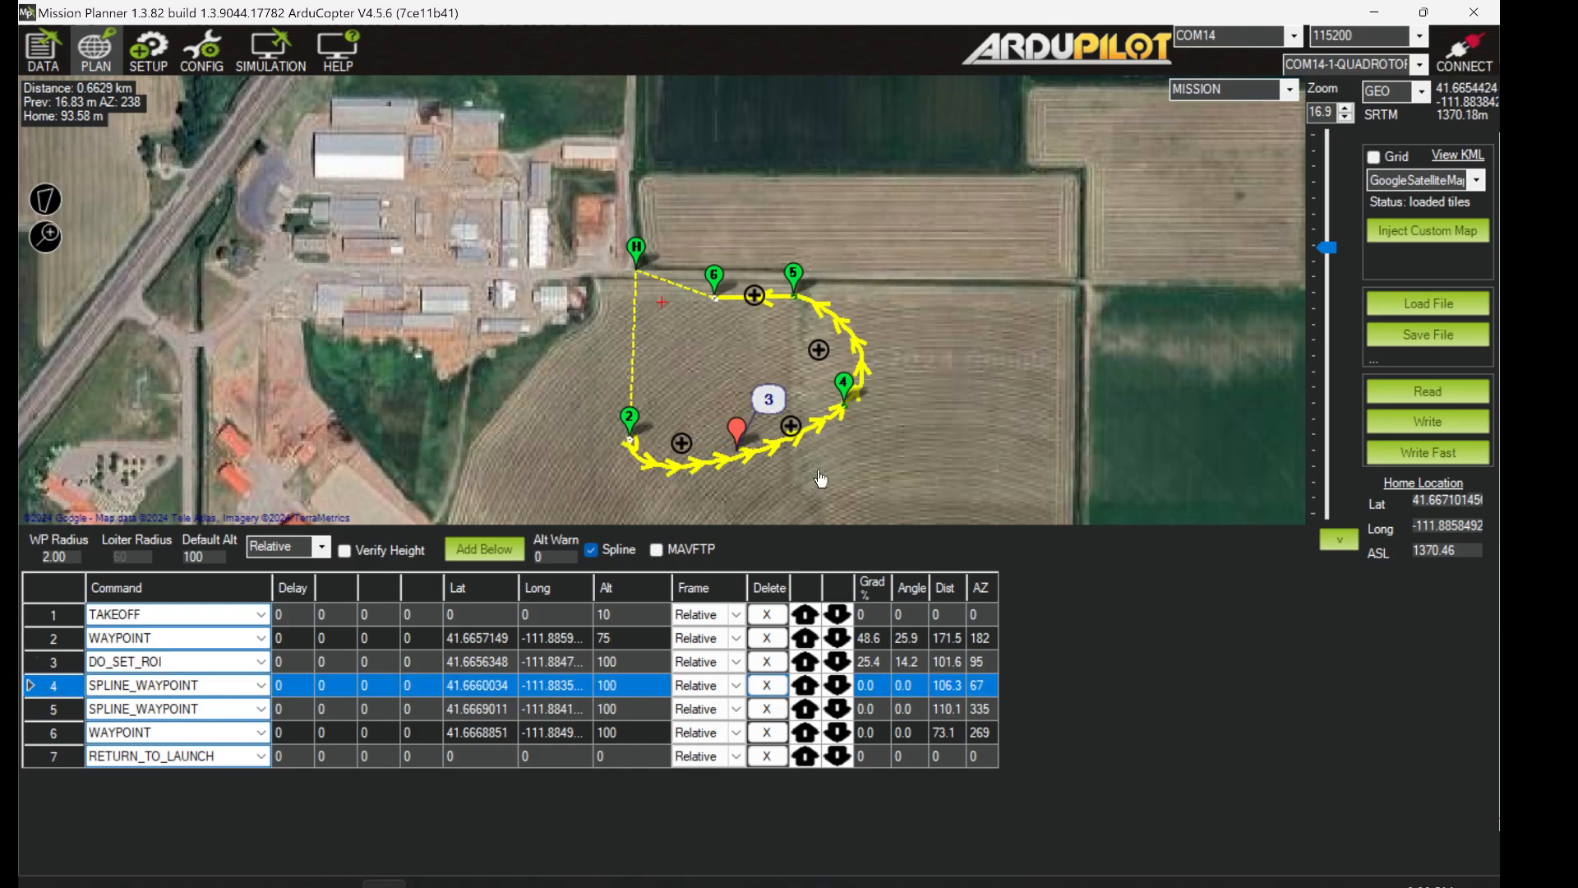
# - Drag the red ROI marker to the field centre and move it up to item 2
pyautogui.click(737, 434)
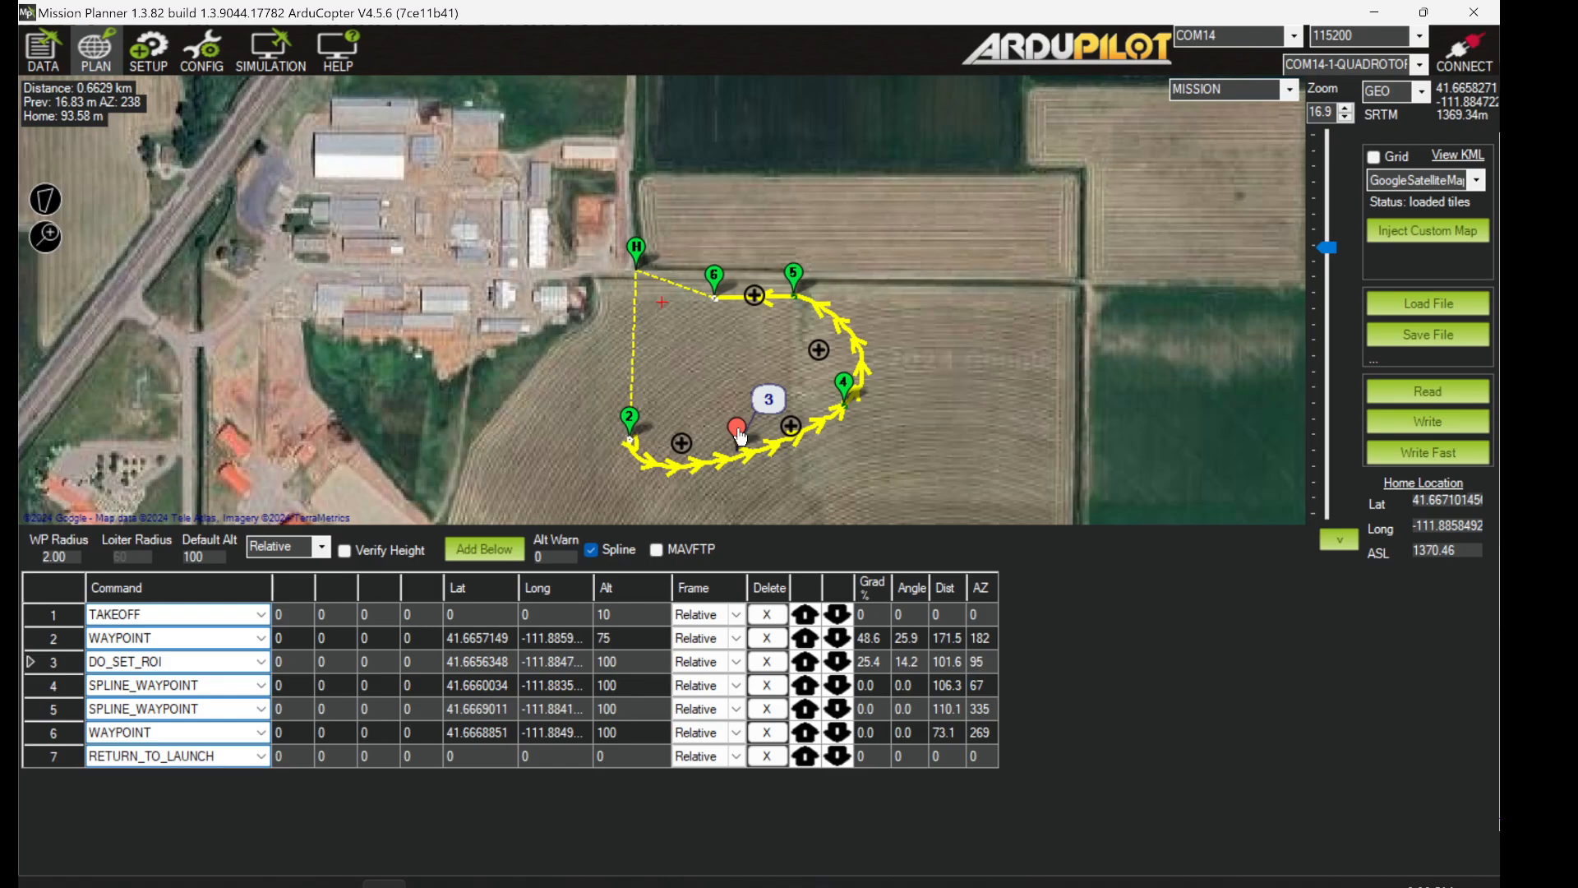
pyautogui.moveTo(740, 436)
pyautogui.mouseDown()
pyautogui.moveTo(740, 380)
pyautogui.moveTo(733, 394)
pyautogui.mouseUp()
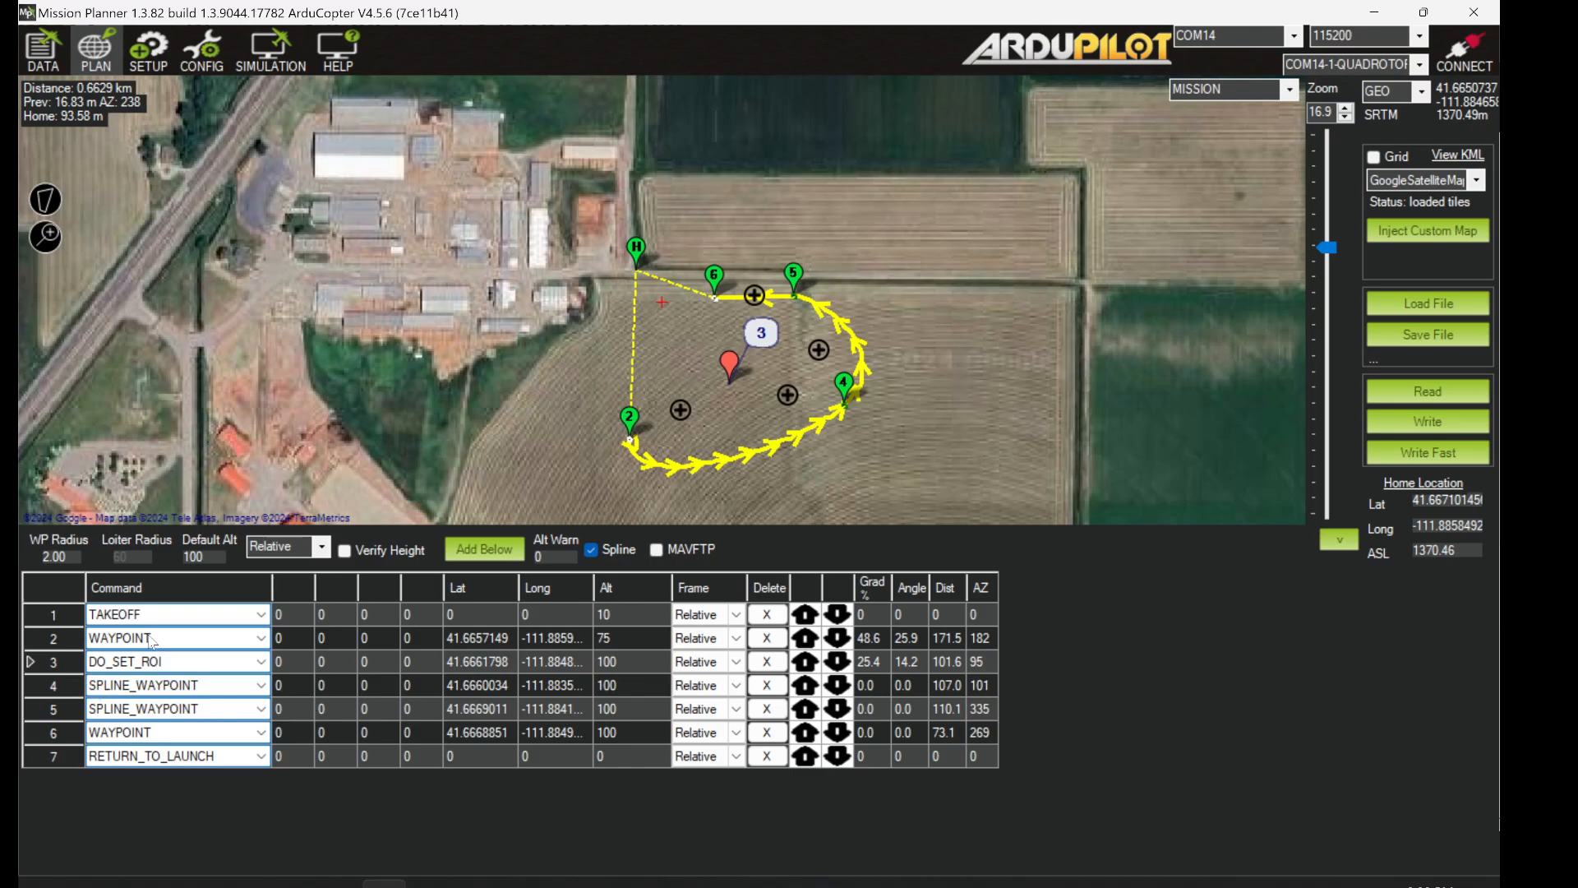
pyautogui.click(43, 662)
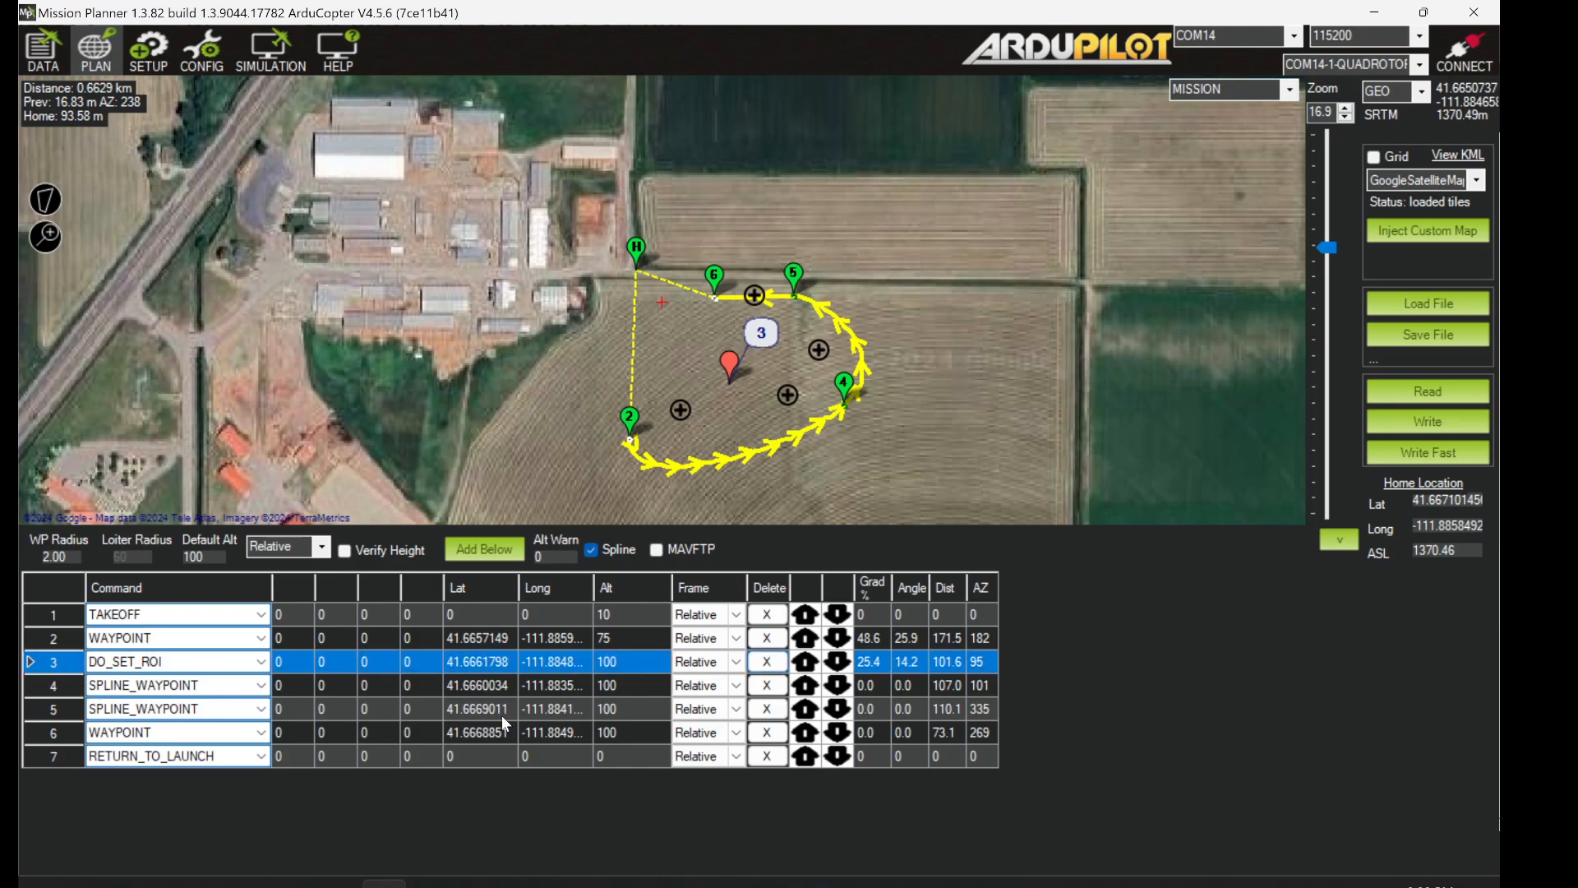
pyautogui.click(806, 662)
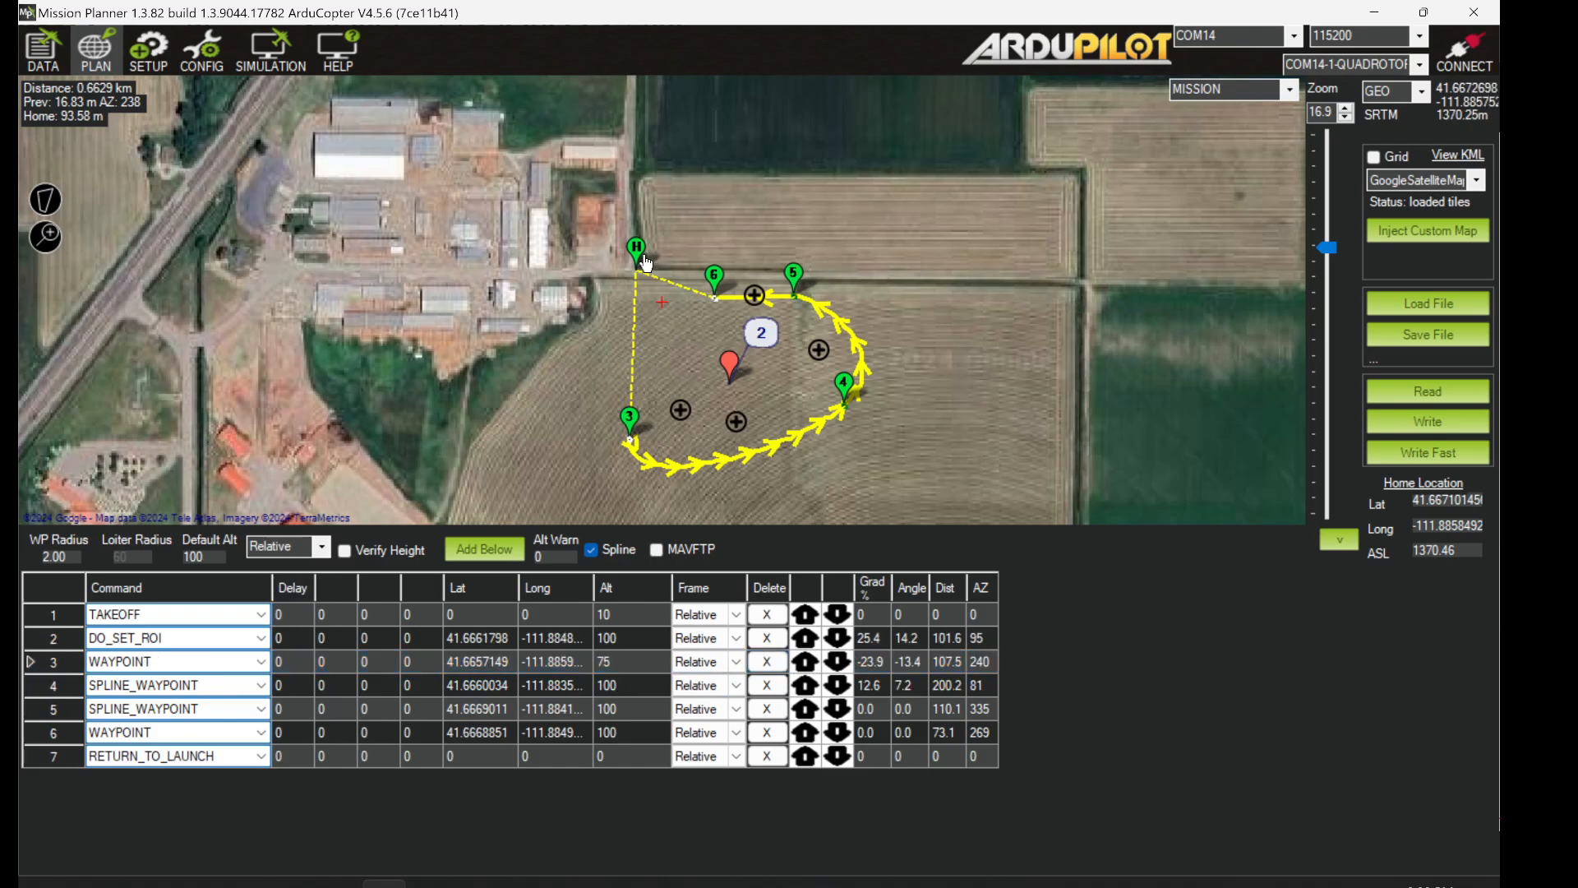
pyautogui.moveTo(639, 269)
pyautogui.click(730, 370)
pyautogui.moveTo(734, 368)
pyautogui.moveTo(635, 444)
pyautogui.moveTo(800, 302)
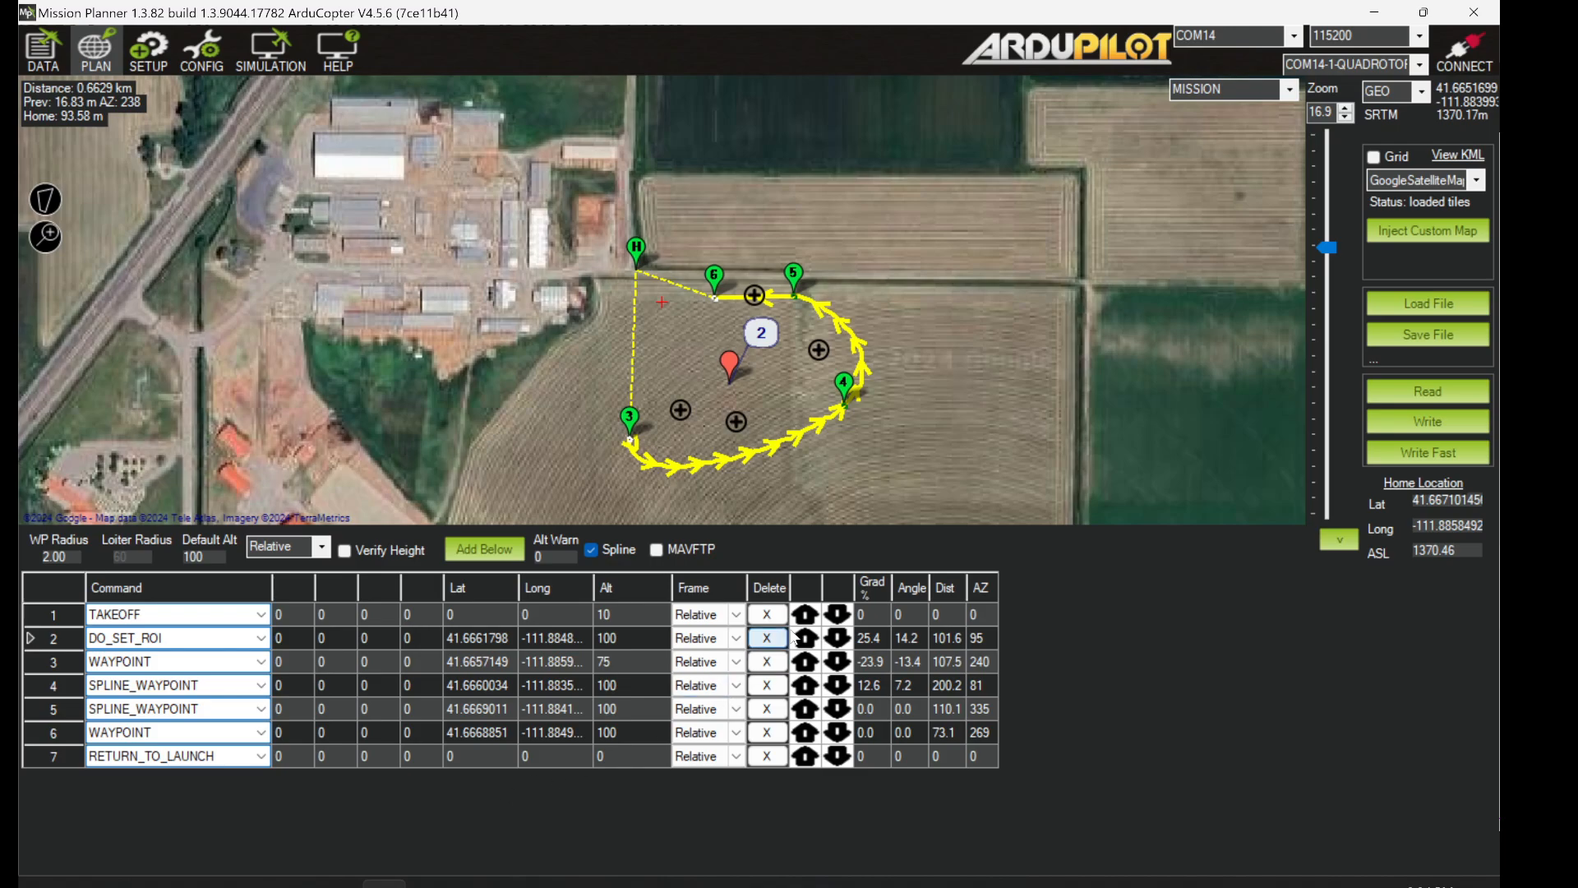
# - Add a new item 5 between waypoints 4 and 5 and make it DO_SET_ROI
pyautogui.click(819, 349)
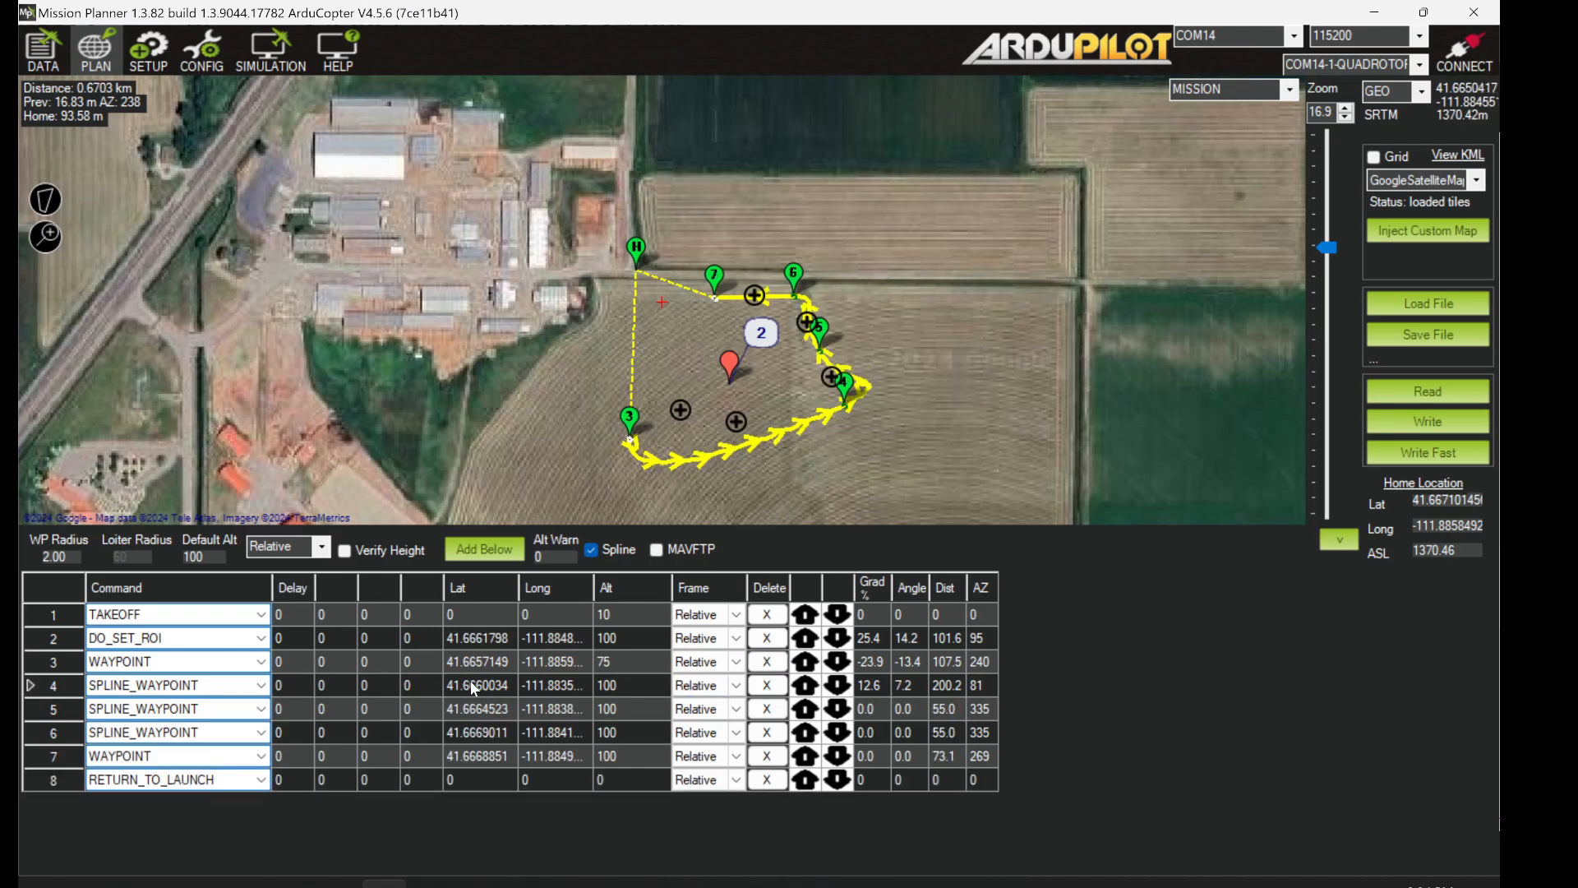
pyautogui.click(46, 716)
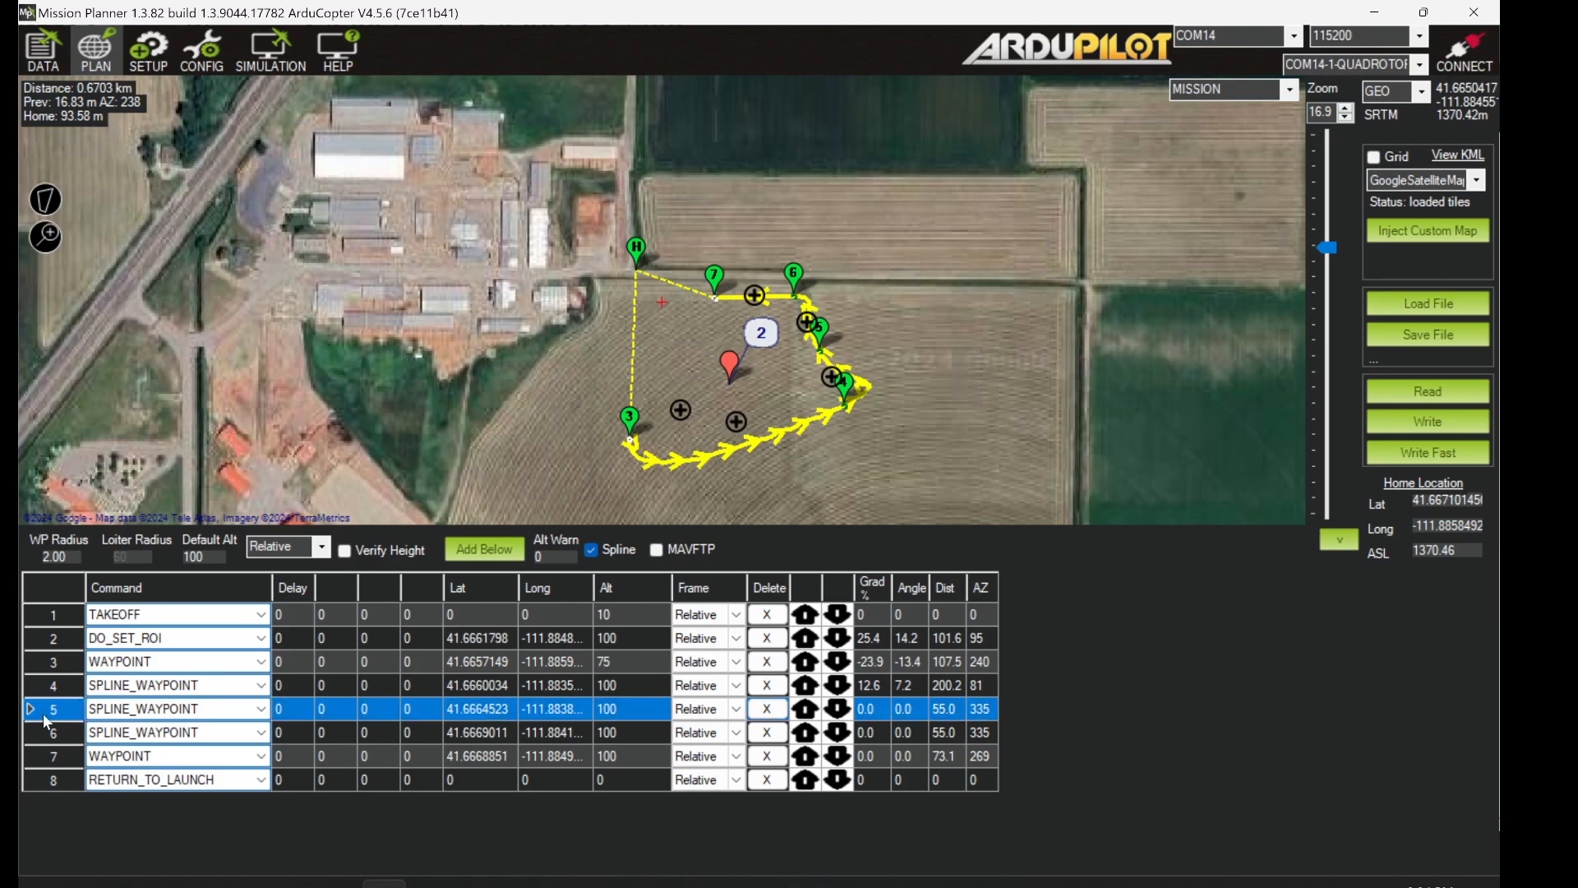
pyautogui.click(262, 712)
pyautogui.click(261, 709)
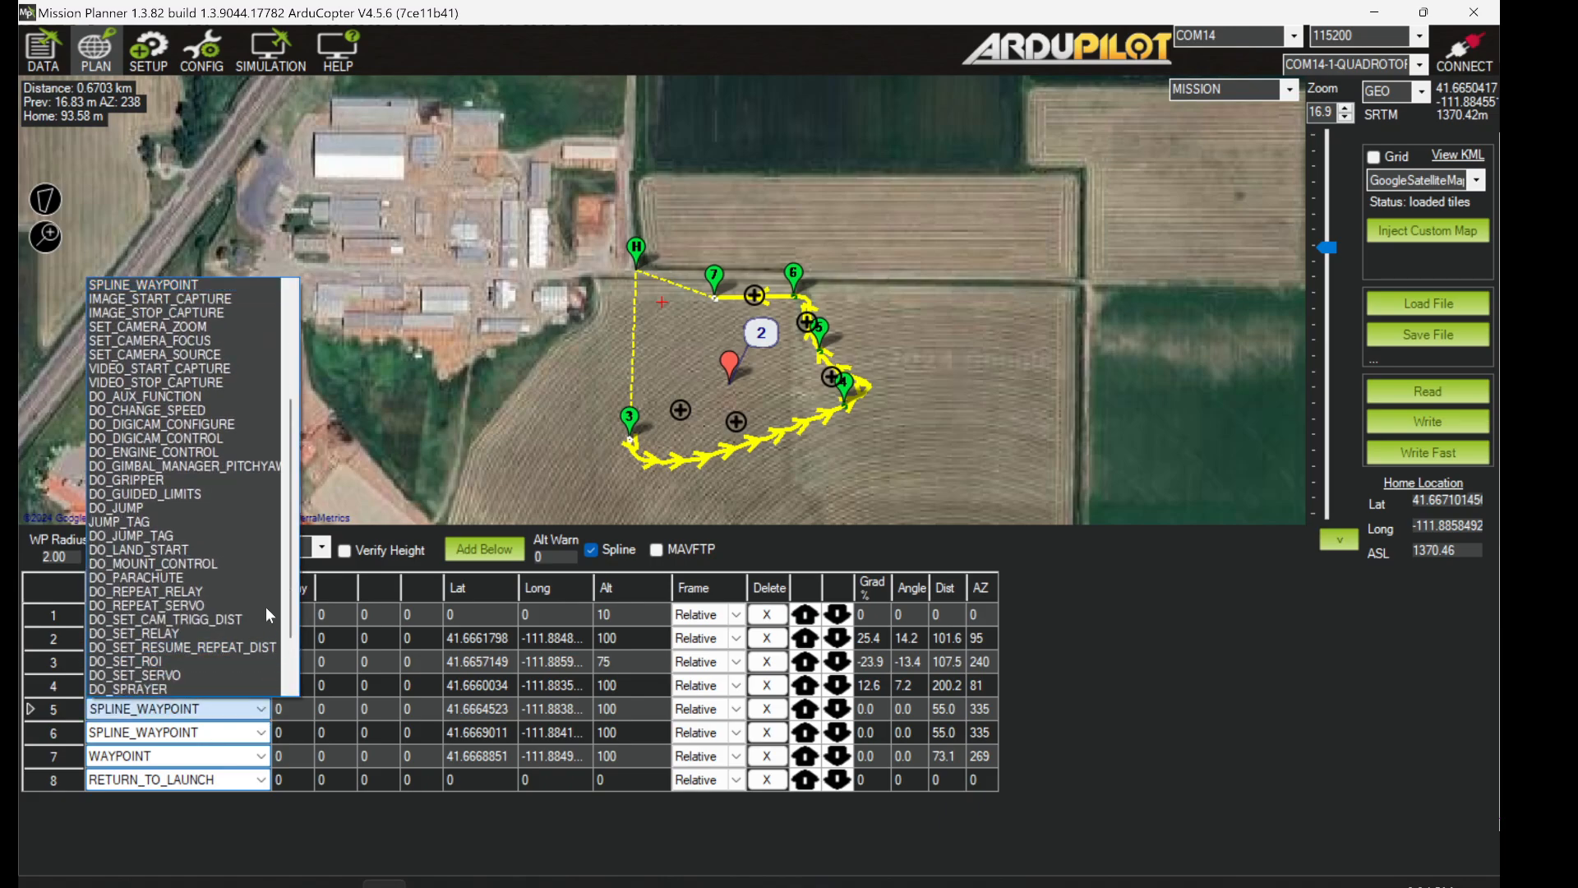
pyautogui.moveTo(292, 466); pyautogui.dragTo(292, 505)
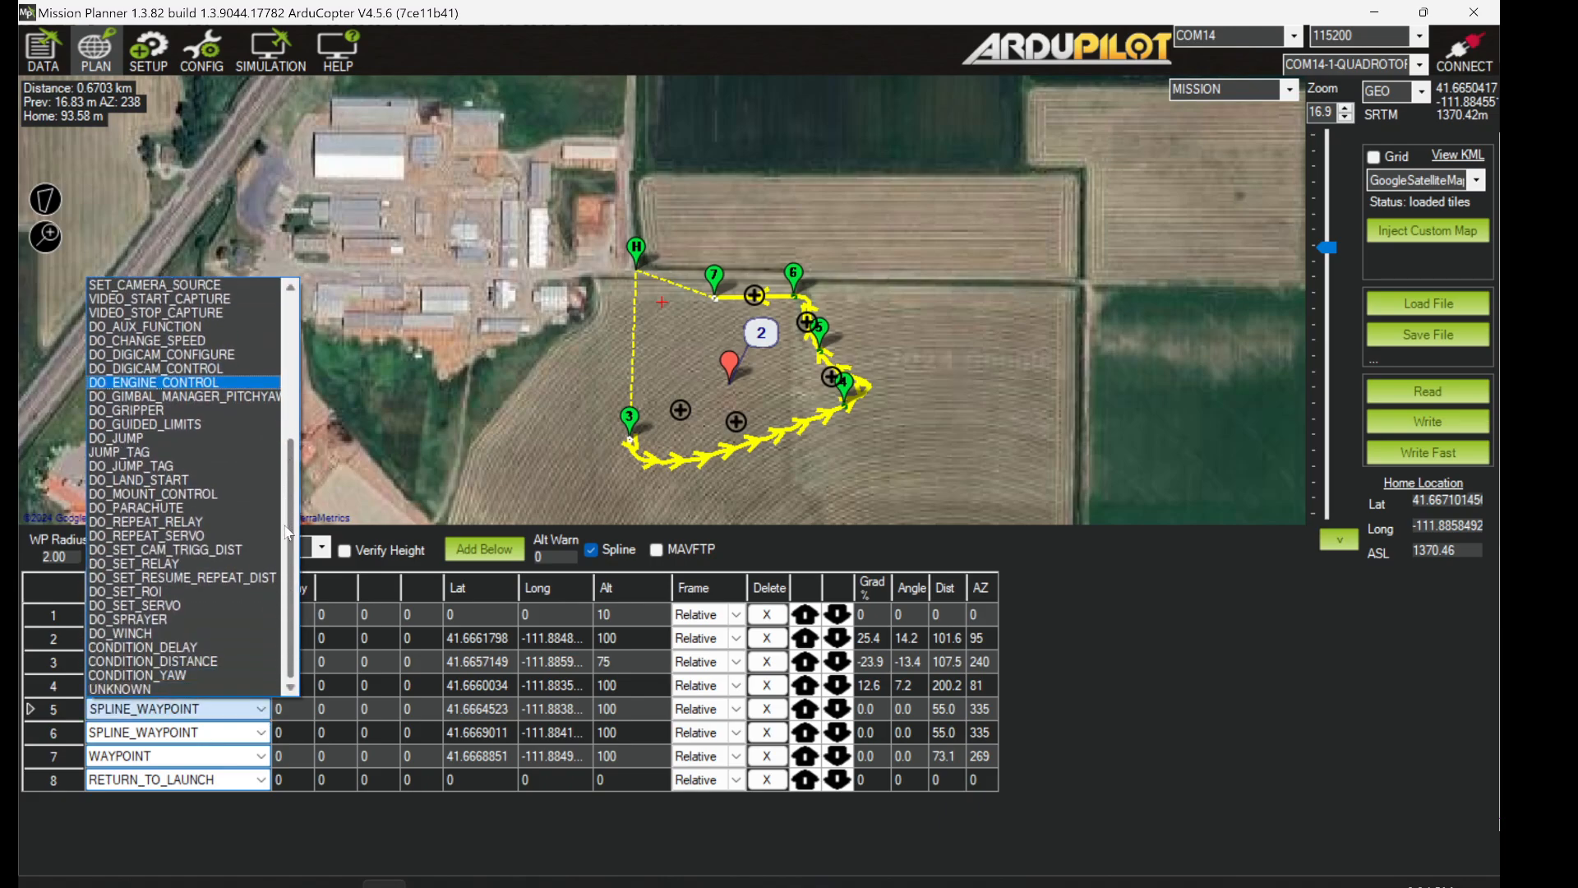
pyautogui.click(205, 591)
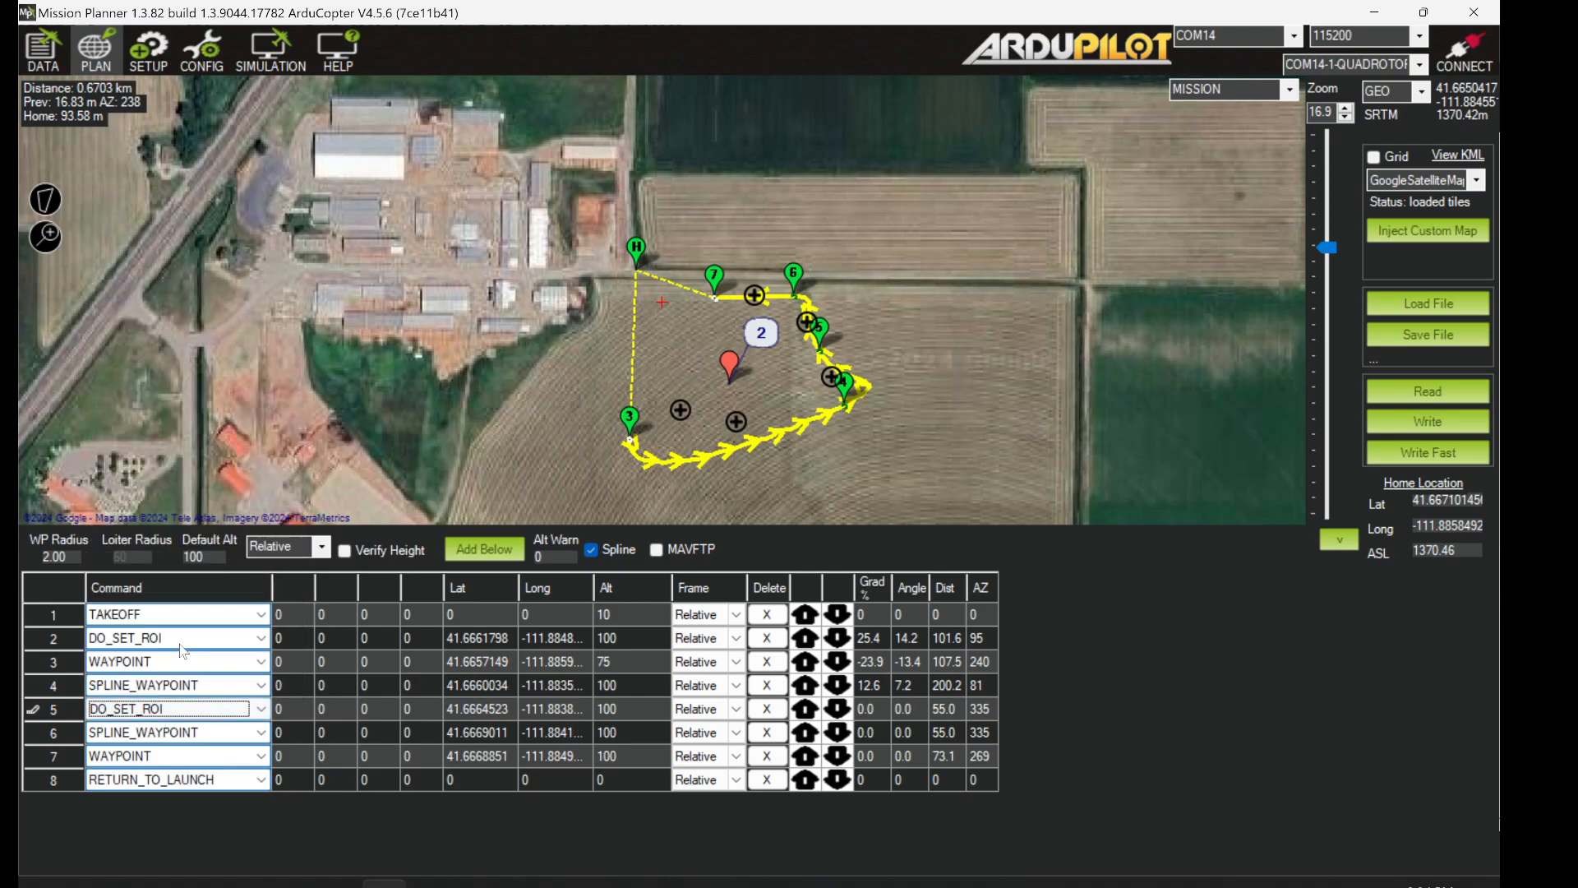
pyautogui.click(67, 639)
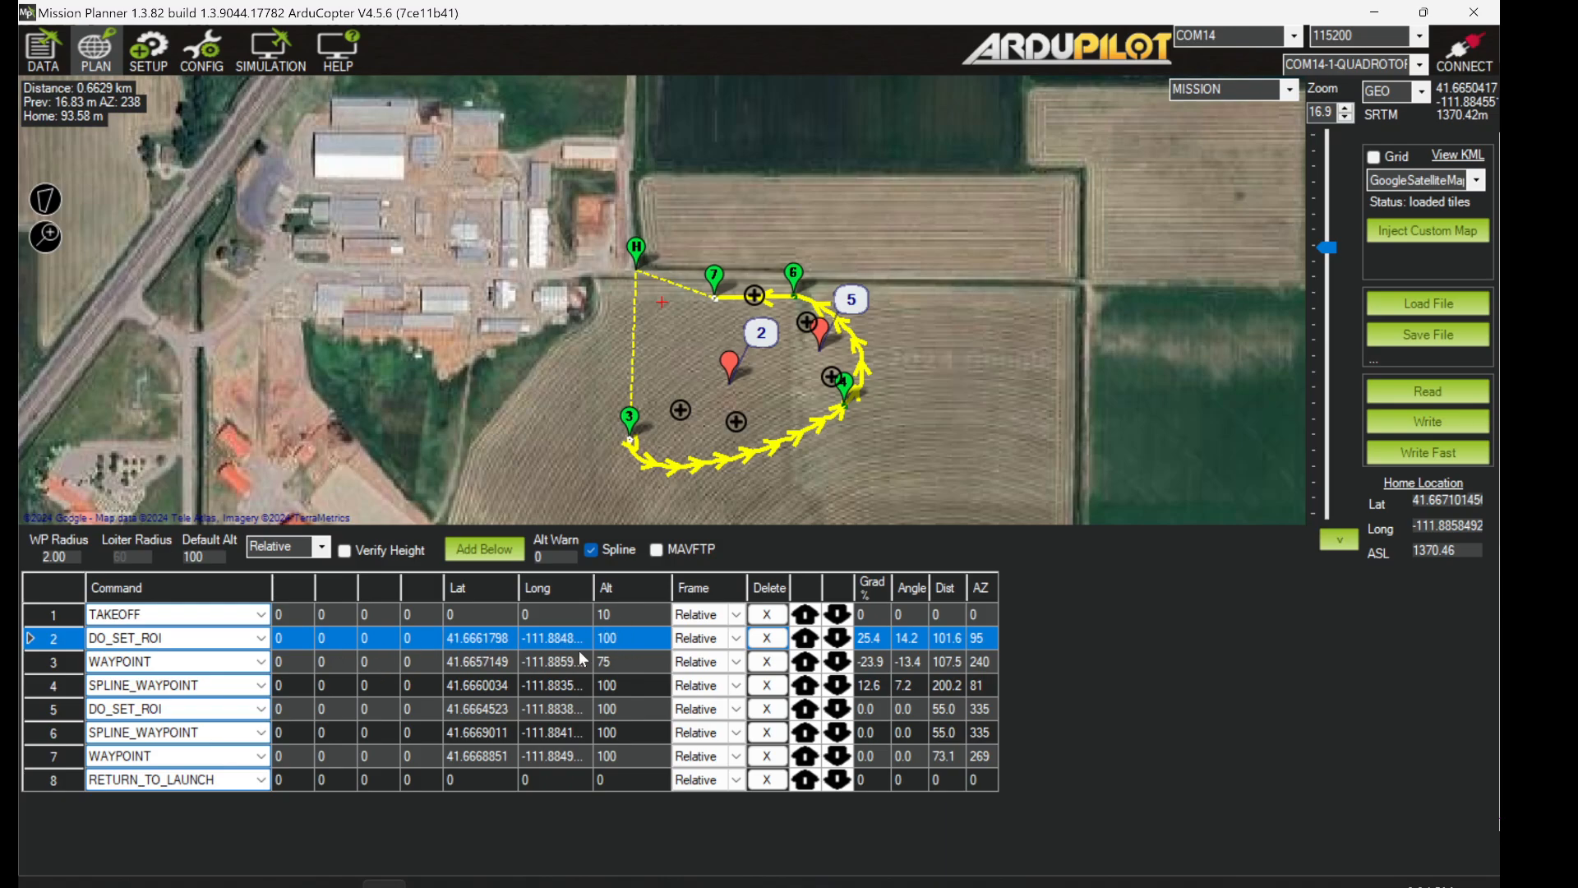
# - Nudge the ROI marker slightly on the map and set row 2's altitude to 50 m
pyautogui.moveTo(732, 395); pyautogui.dragTo(745, 388)
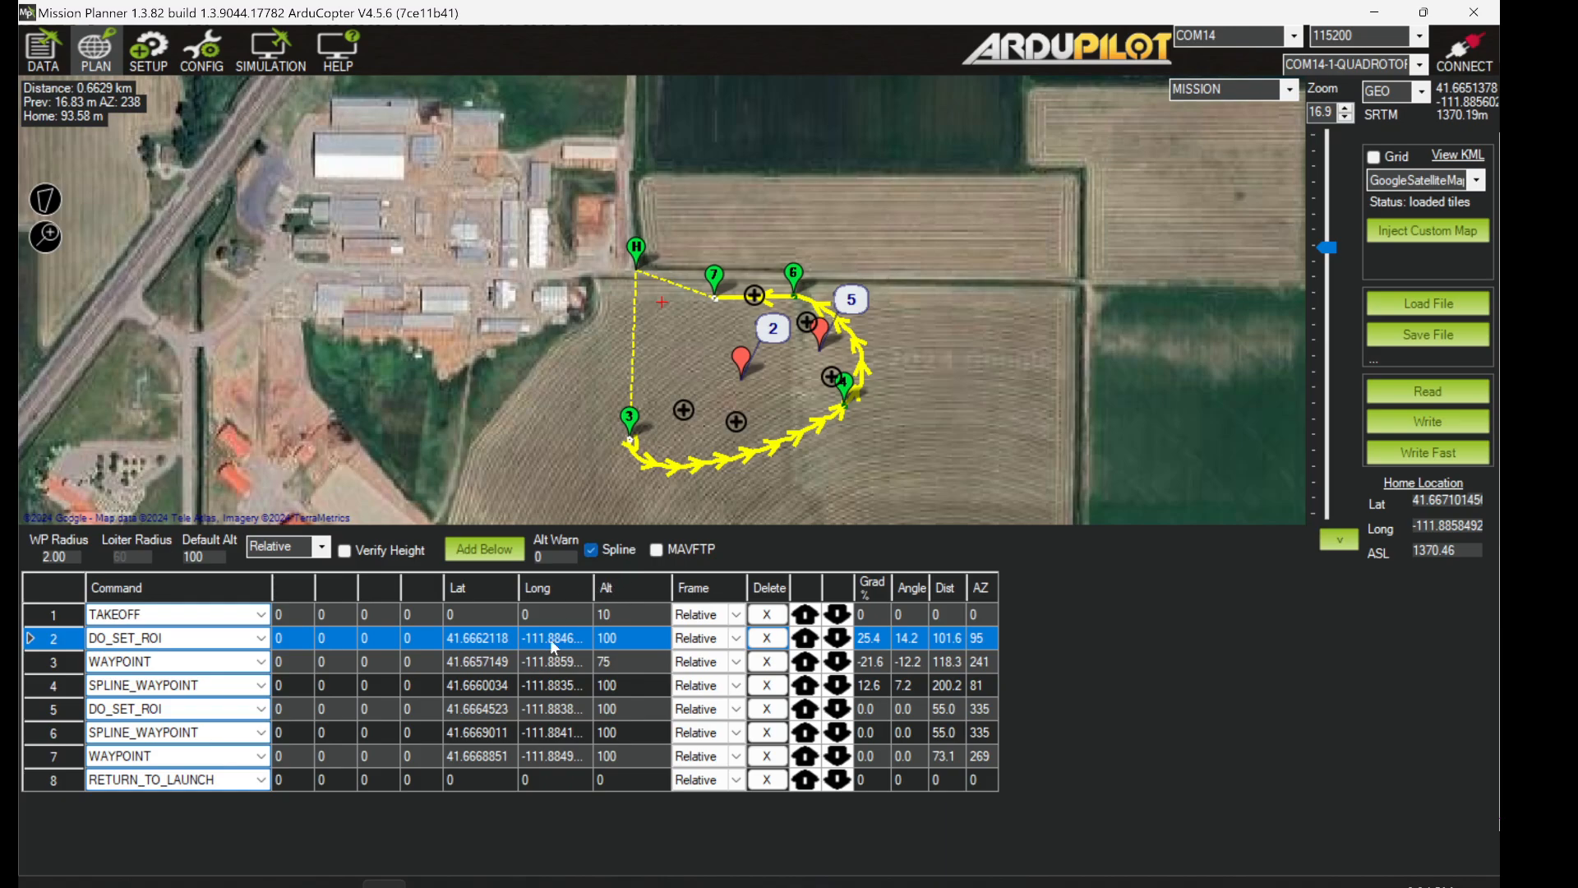
pyautogui.click(36, 662)
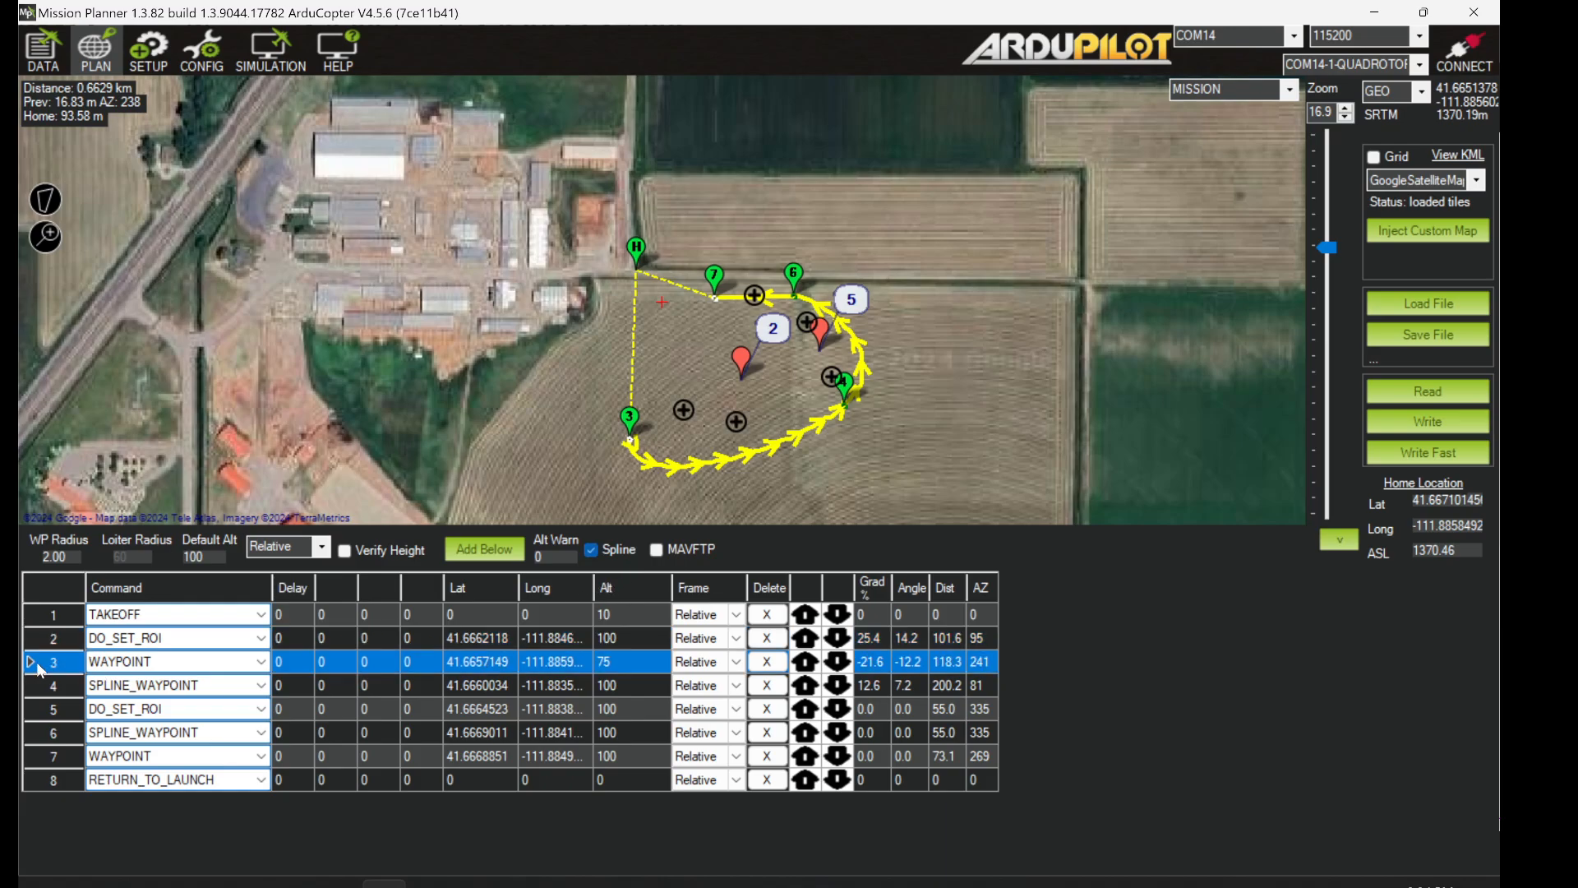
pyautogui.click(40, 641)
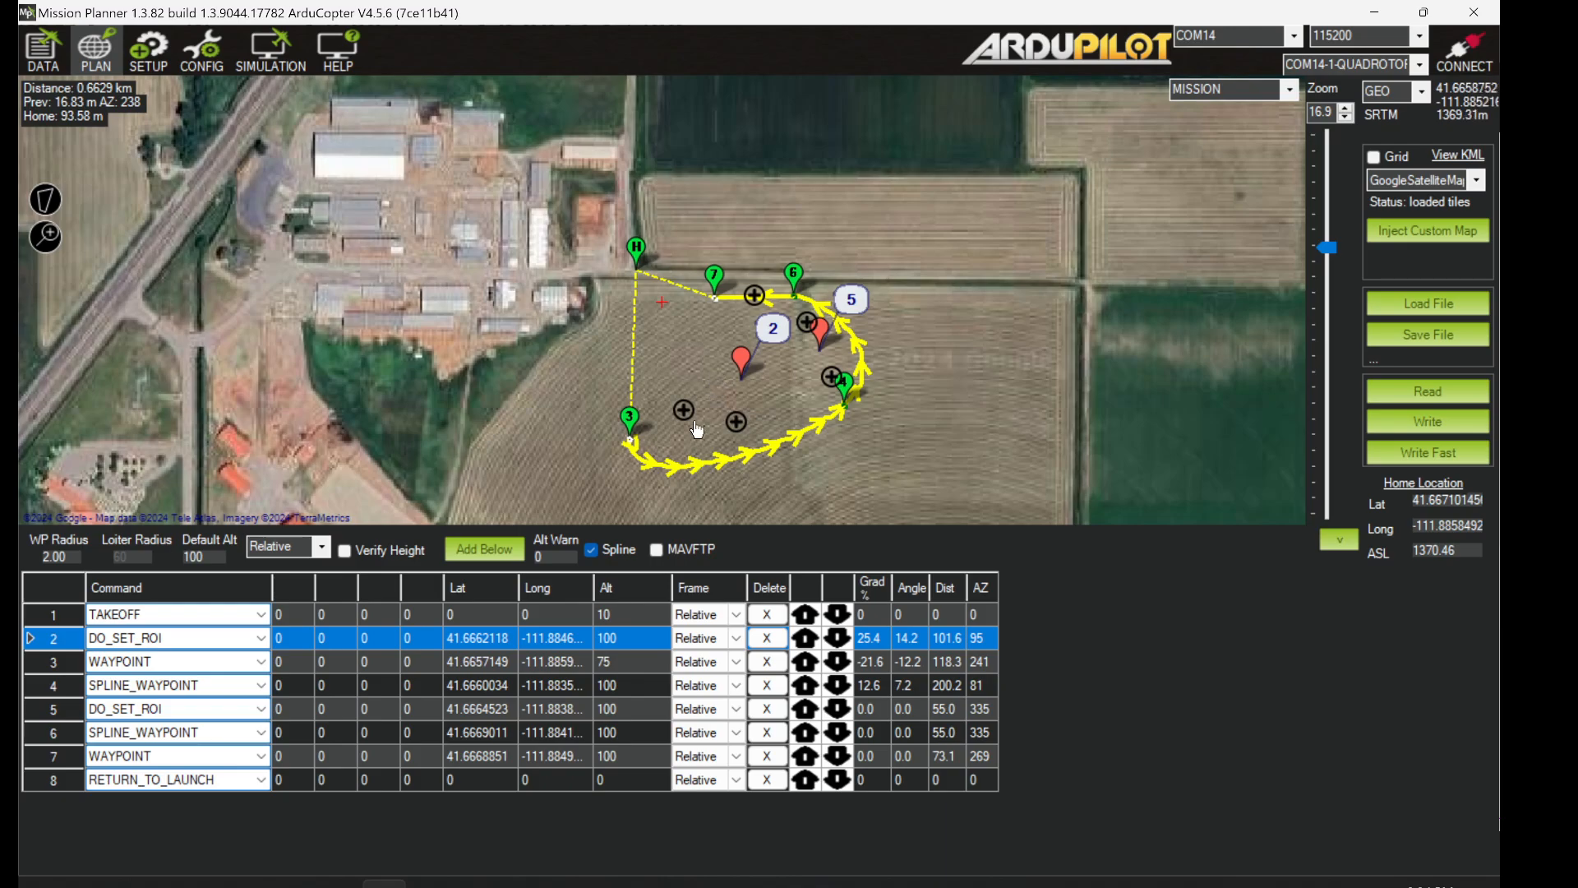
pyautogui.click(620, 642)
pyautogui.click(620, 643)
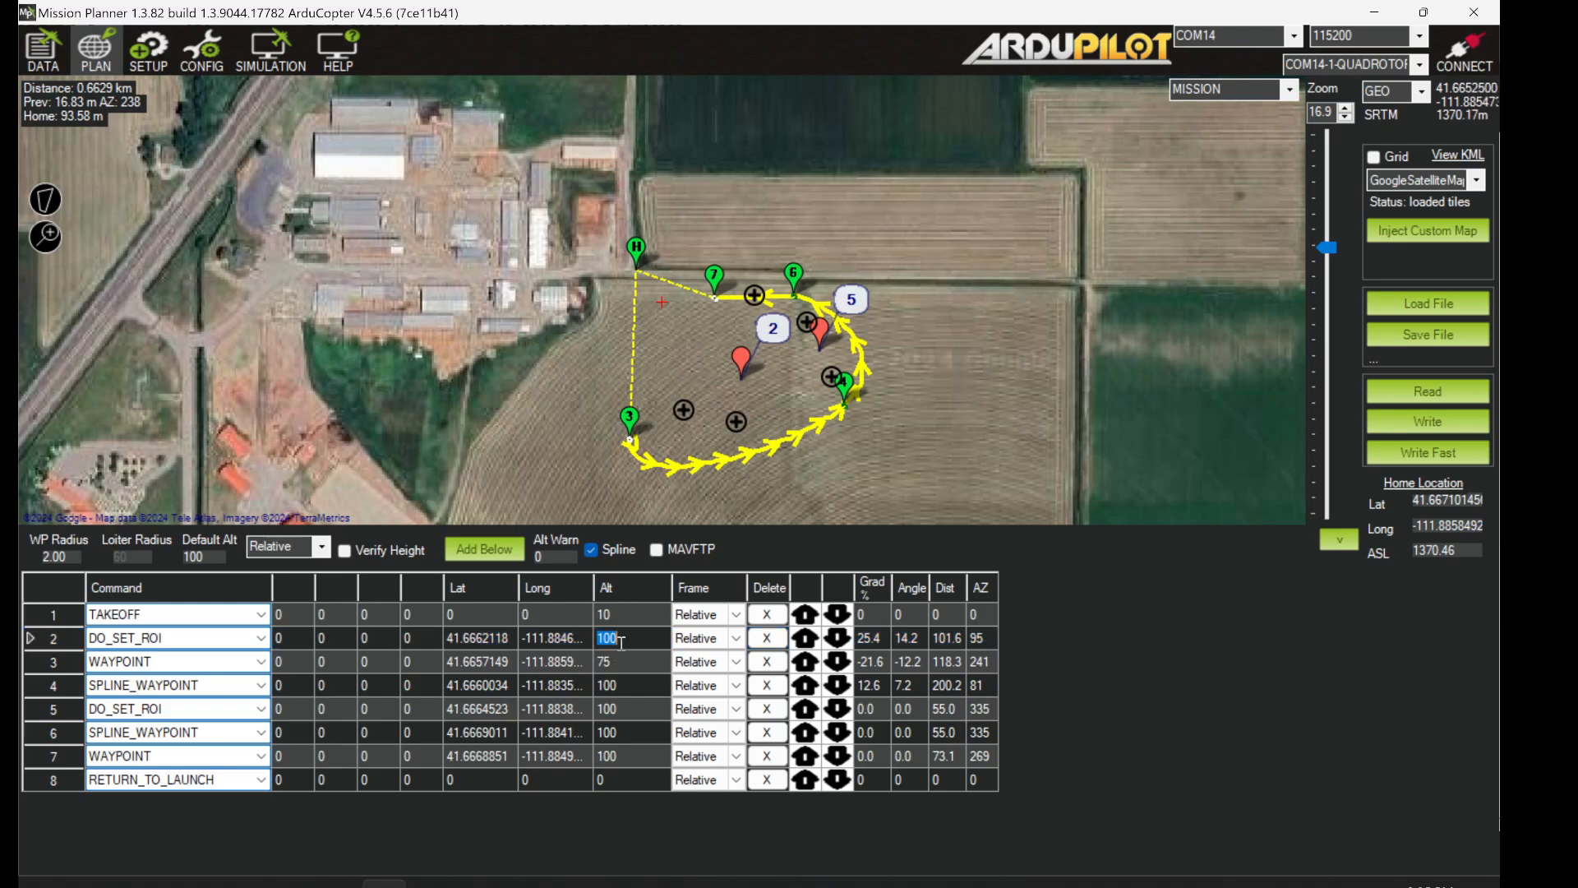
pyautogui.press('BackSpace')
pyautogui.write('509')
pyautogui.click(500, 644)
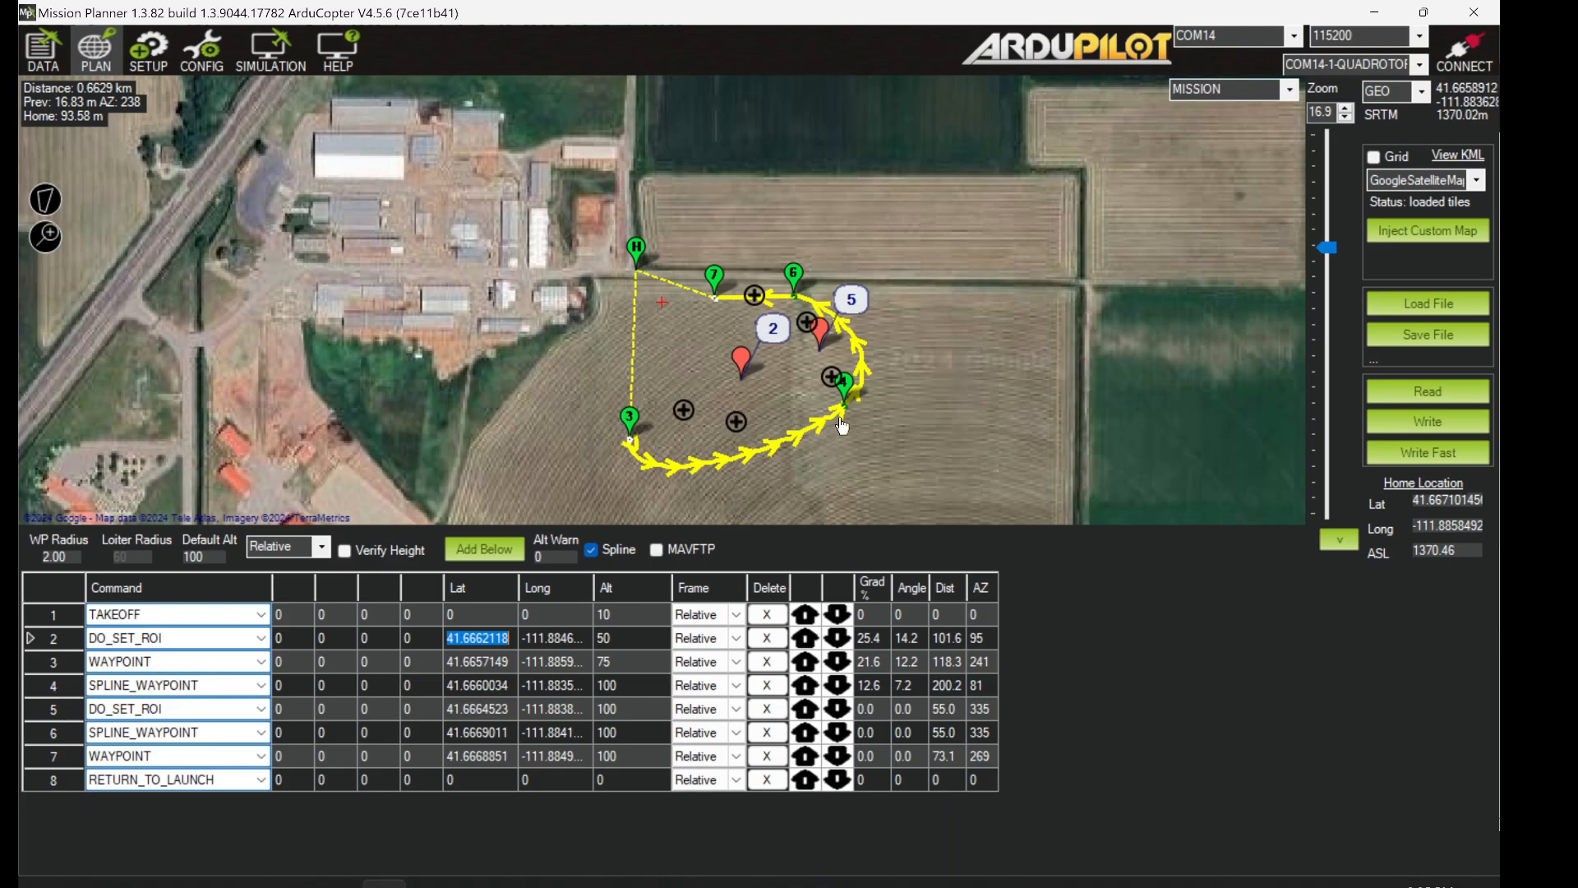
pyautogui.moveTo(820, 387)
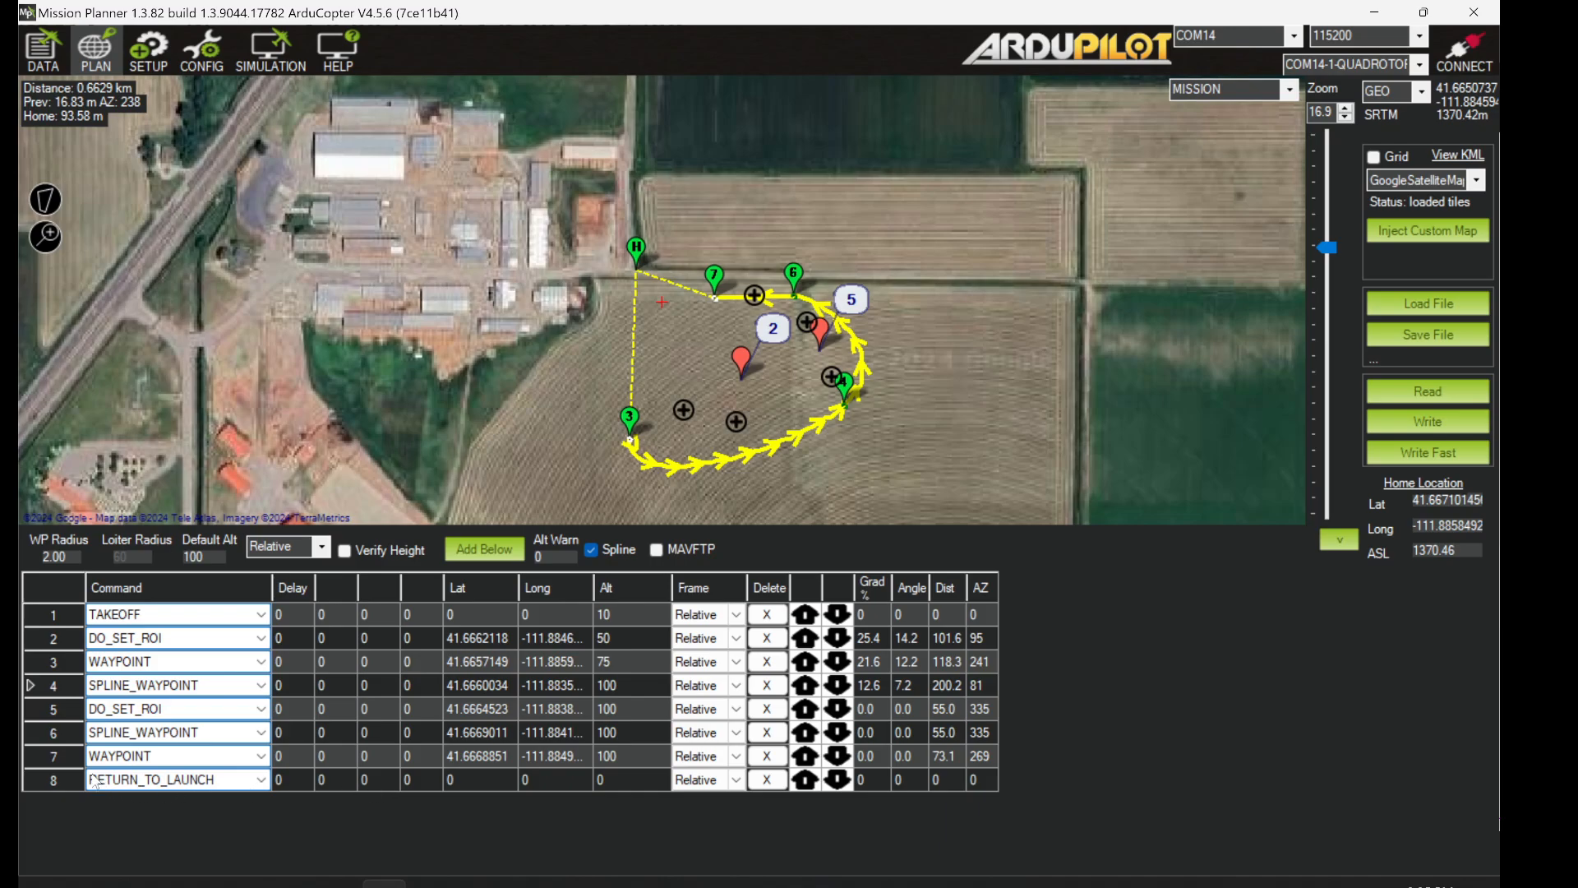
# - Set row 5's DO_SET_ROI latitude, longitude and altitude all to 0
pyautogui.click(72, 710)
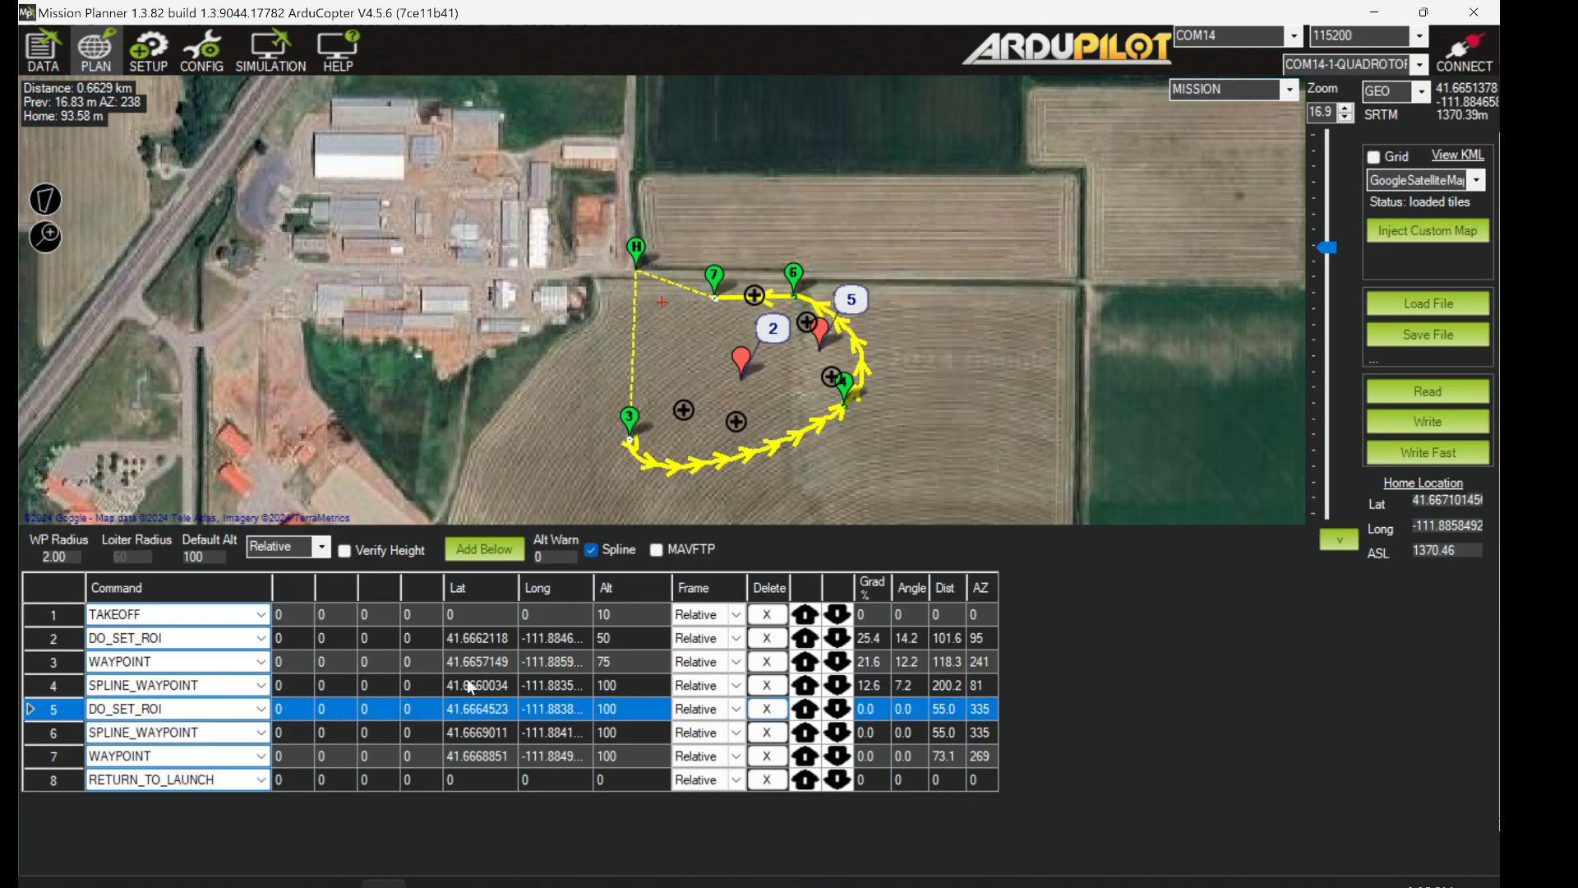
pyautogui.click(474, 708)
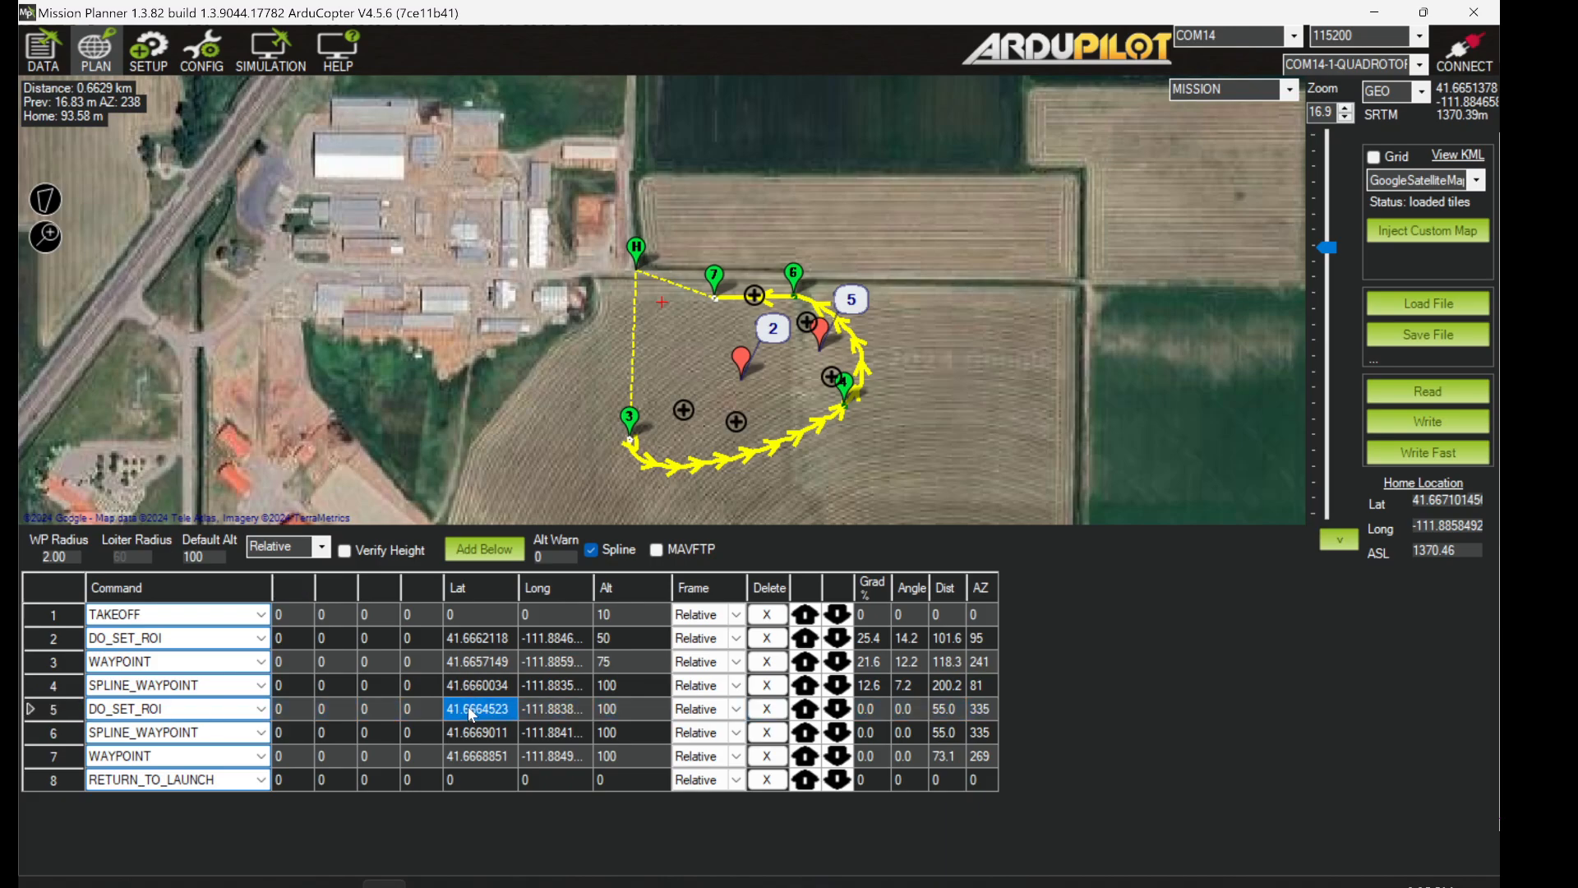
pyautogui.write('0')
pyautogui.click(571, 708)
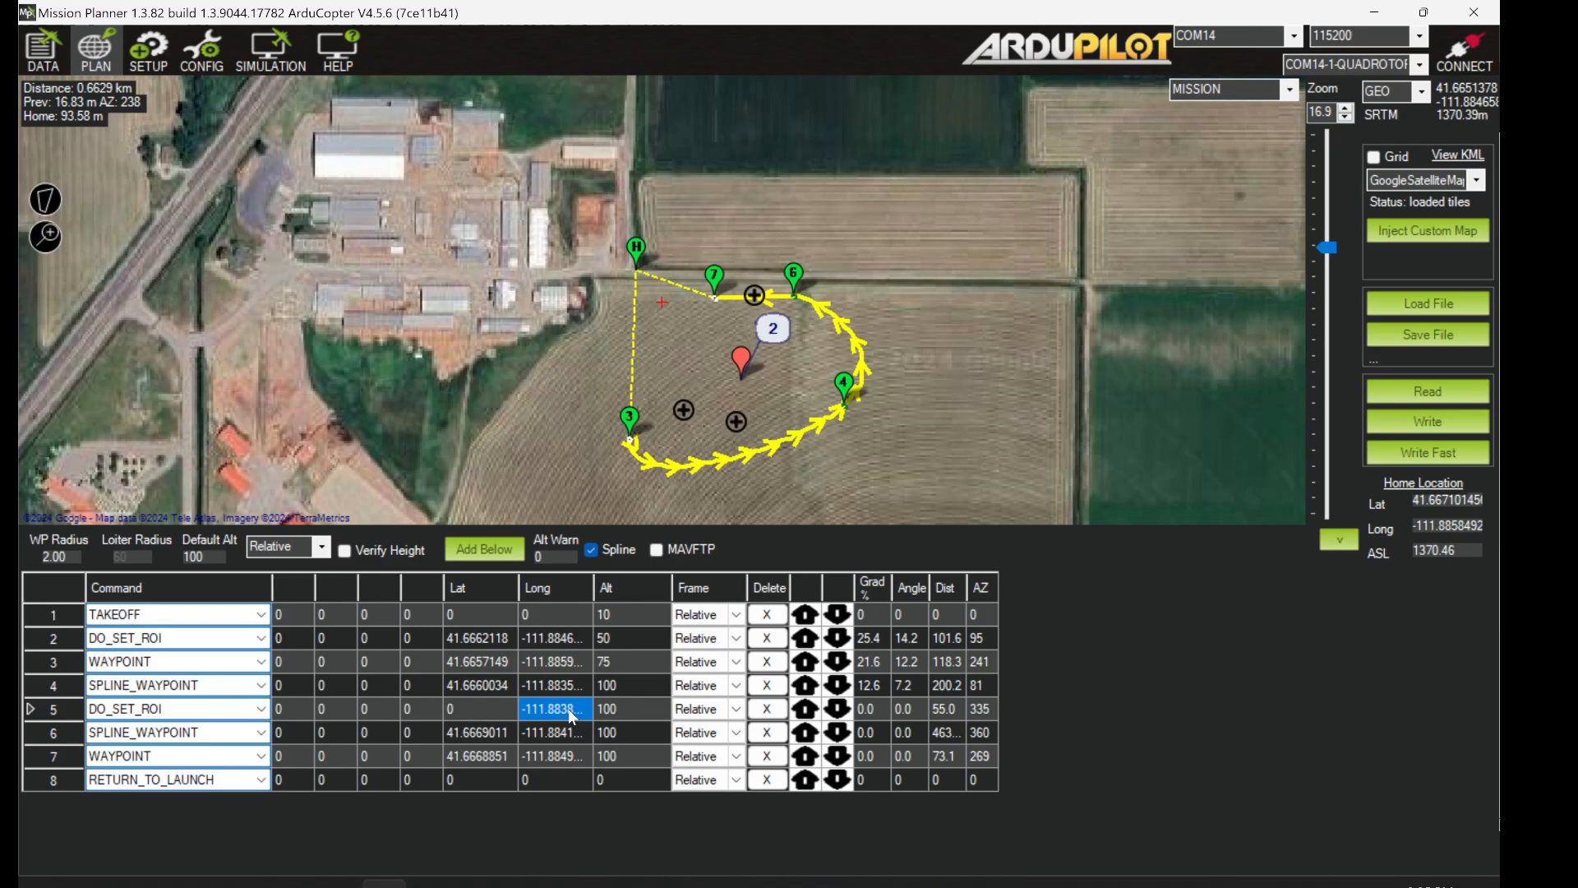
pyautogui.write('0')
pyautogui.click(608, 707)
pyautogui.write('0')
pyautogui.click(58, 734)
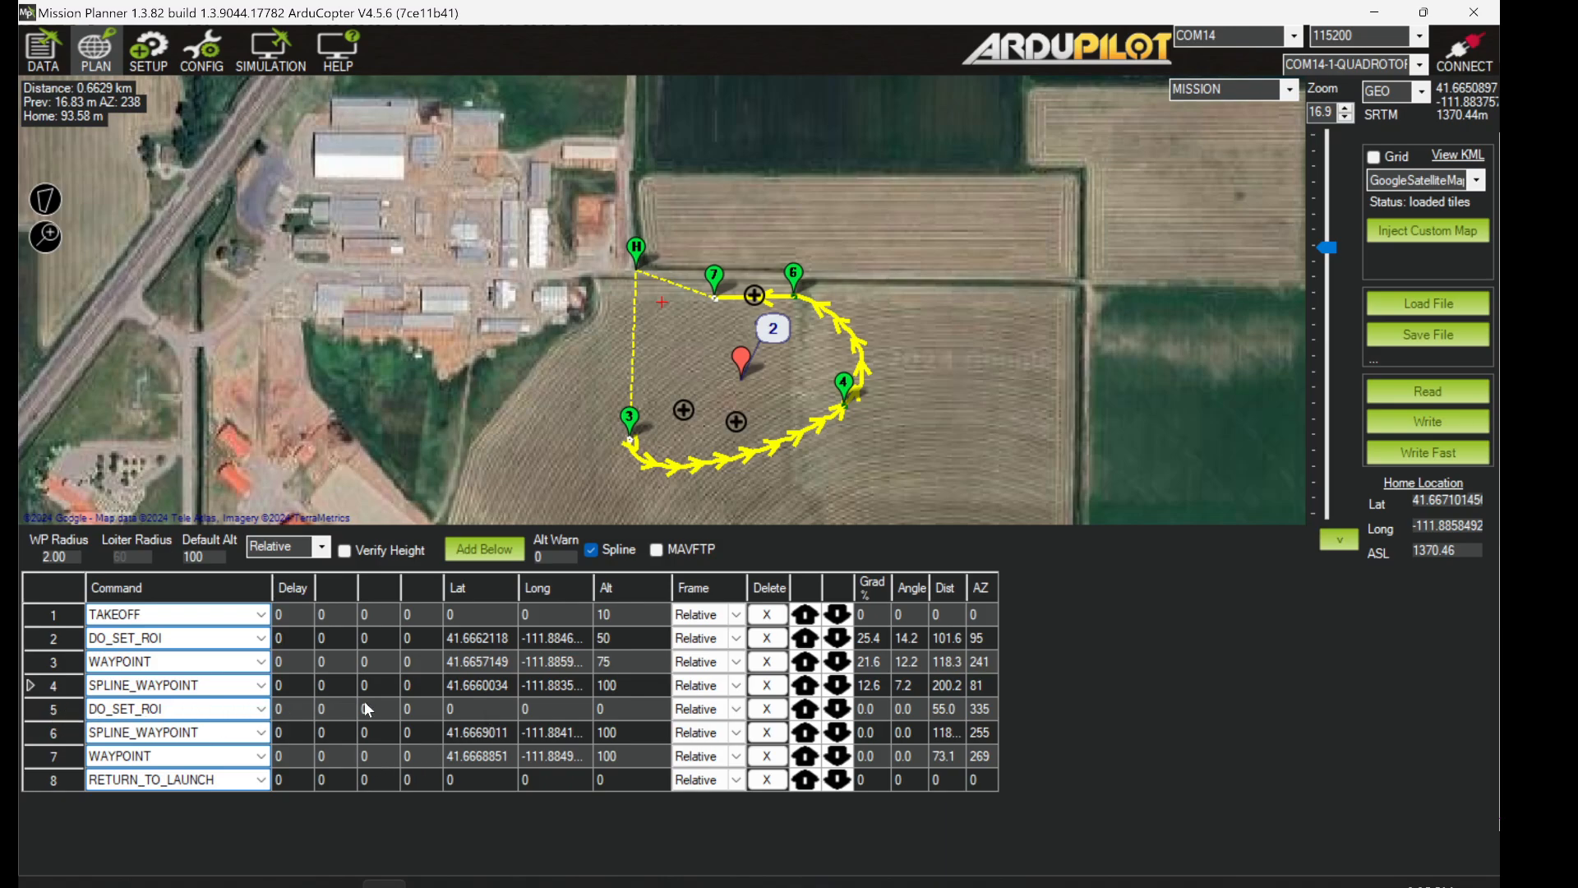
# - Check the first ROI, the row 4 spline waypoint and the cleared row 5 ROI
pyautogui.click(742, 365)
pyautogui.click(867, 378)
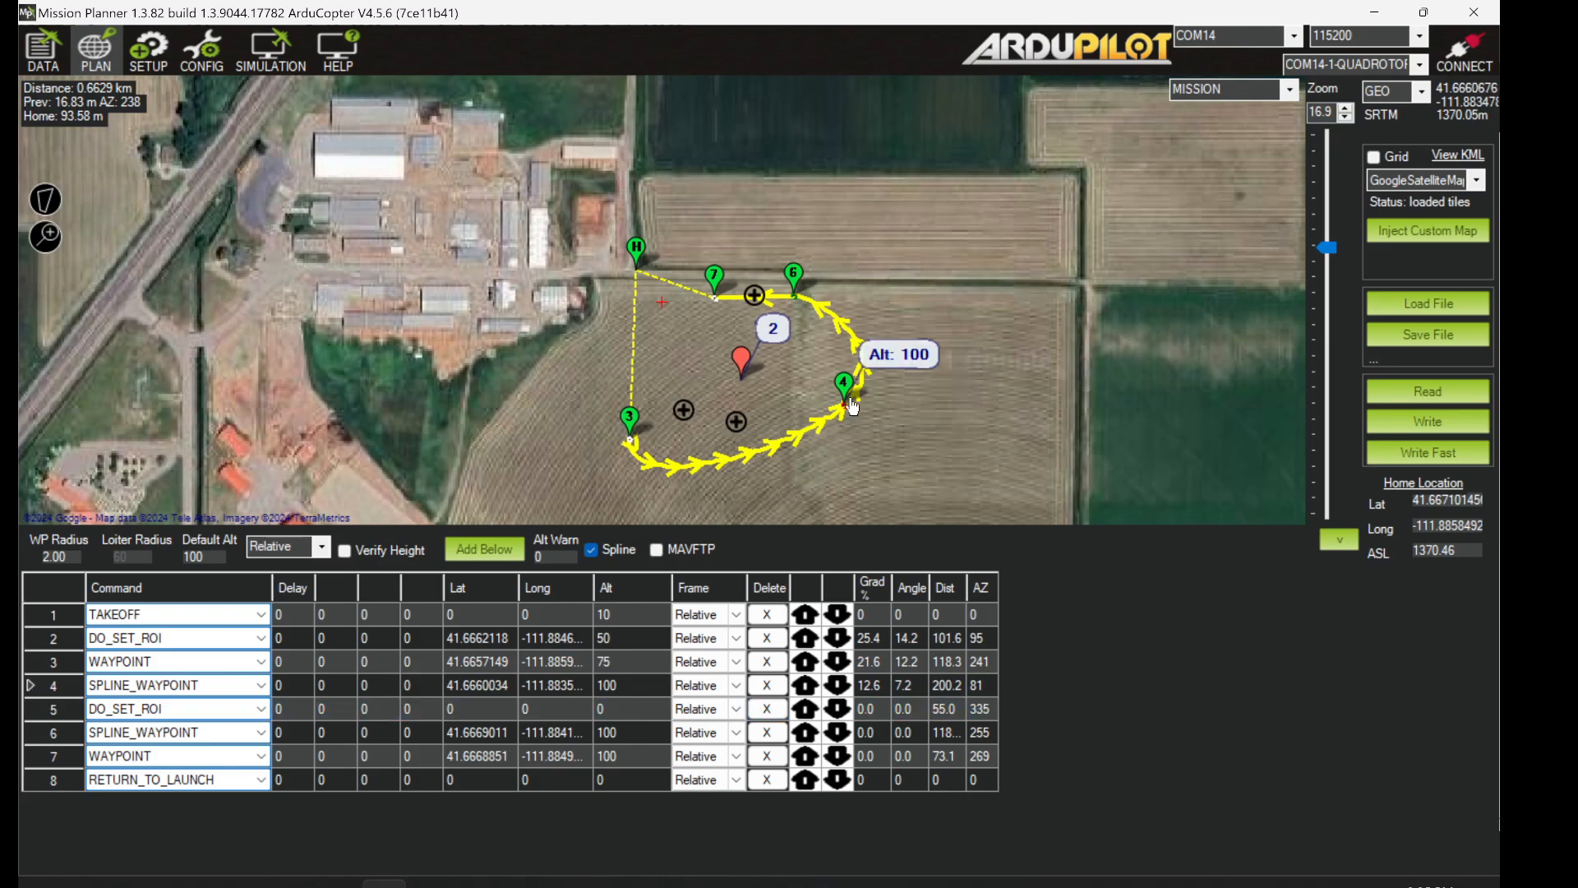
pyautogui.click(67, 708)
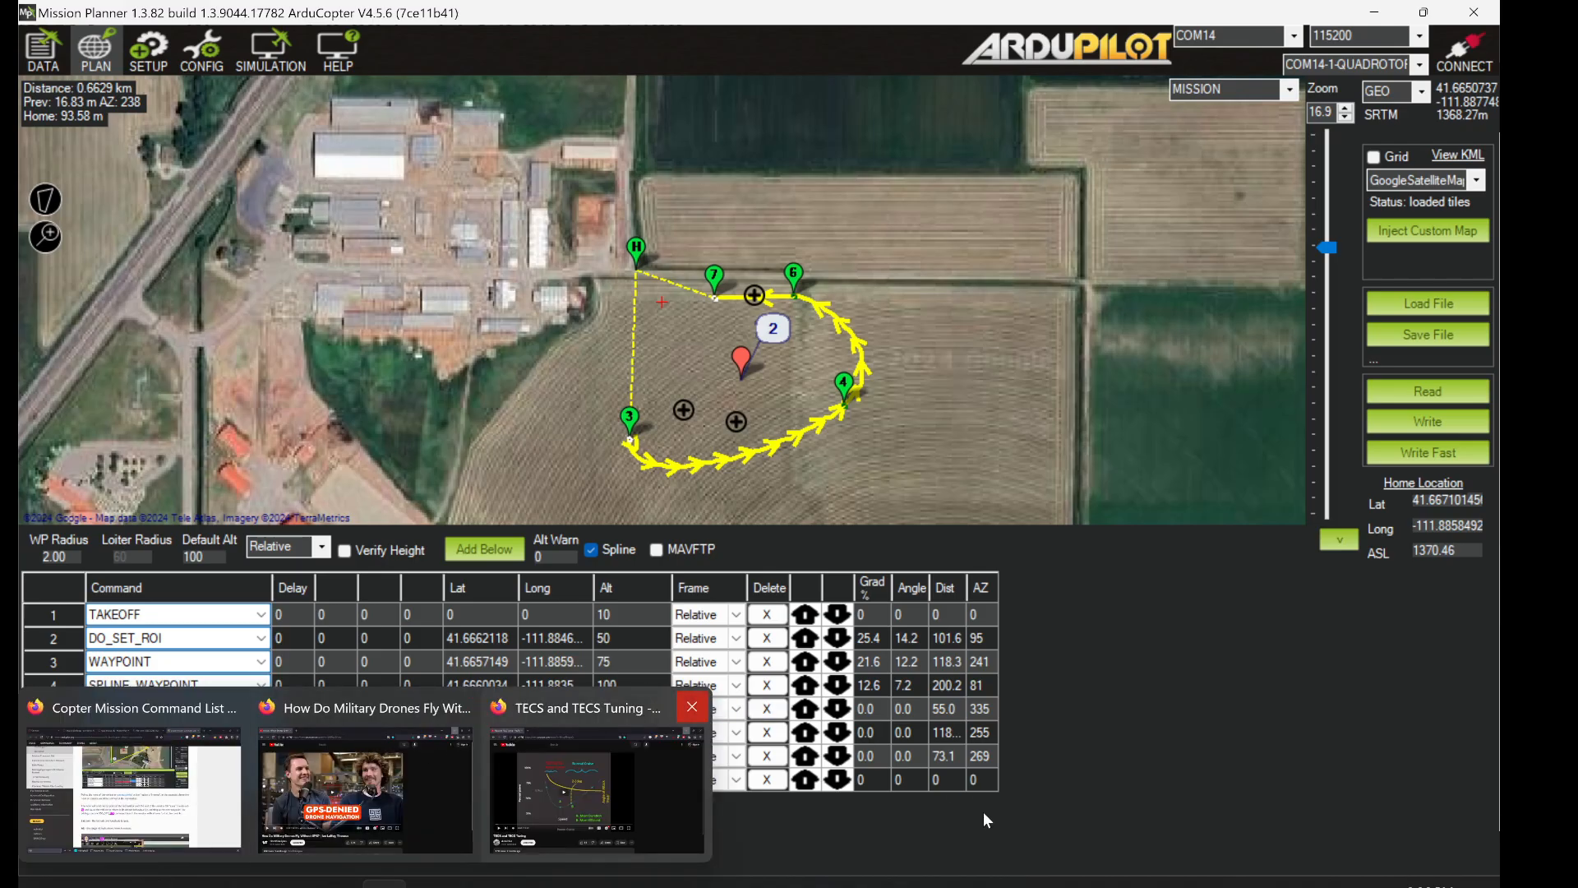
# - Reread Do-Set-ROI's notes on latitude/longitude targets and on clearing the ROI
pyautogui.hotkey('alt', 'Tab')
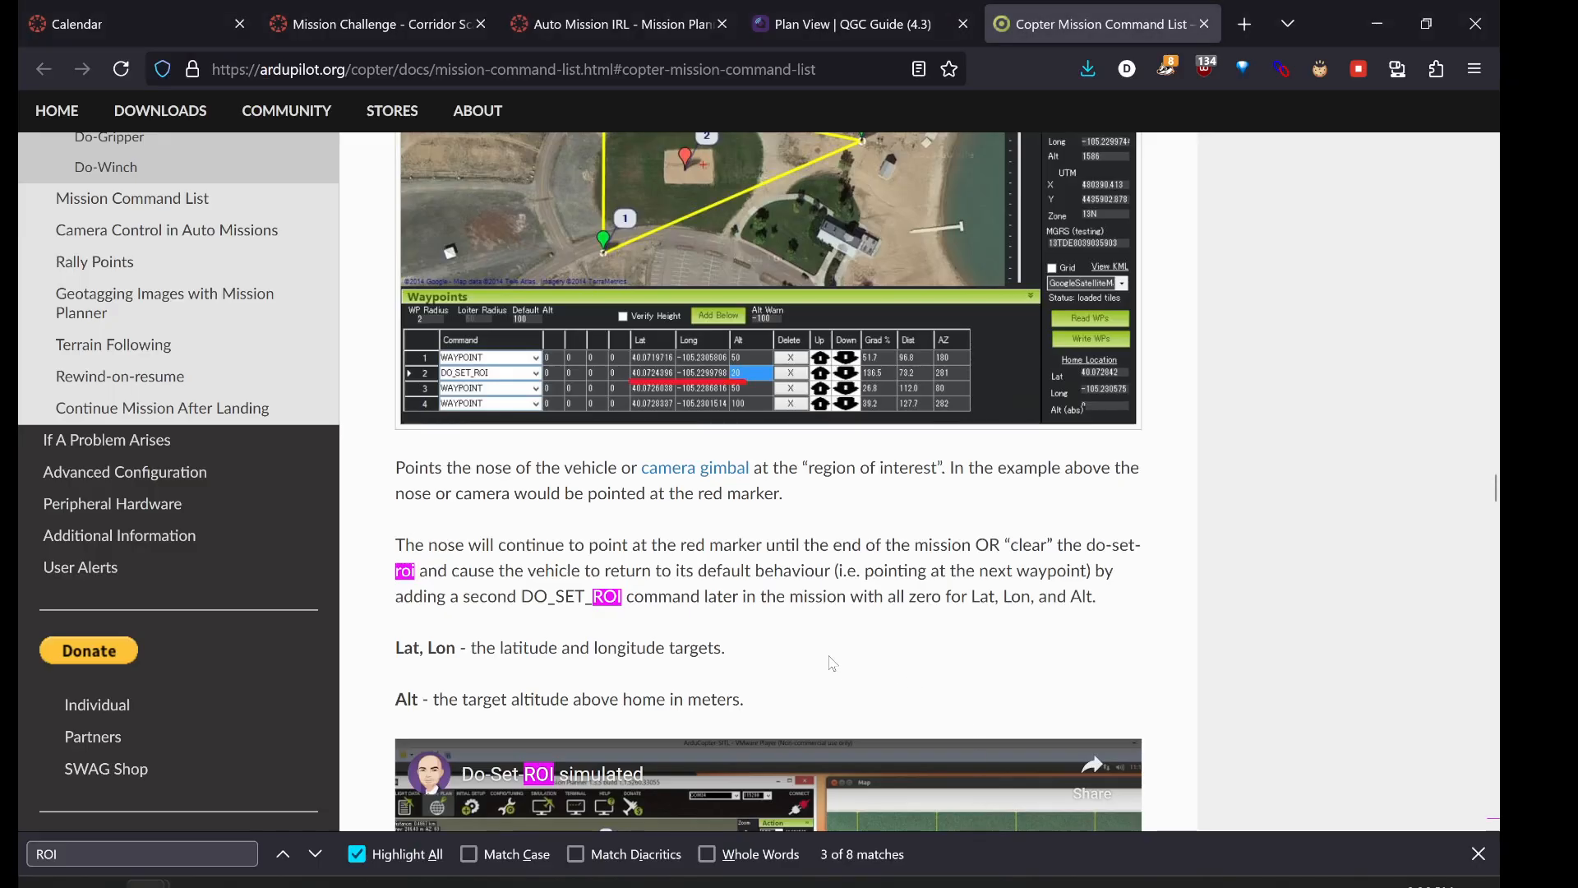
pyautogui.scroll(1, 830, 663)
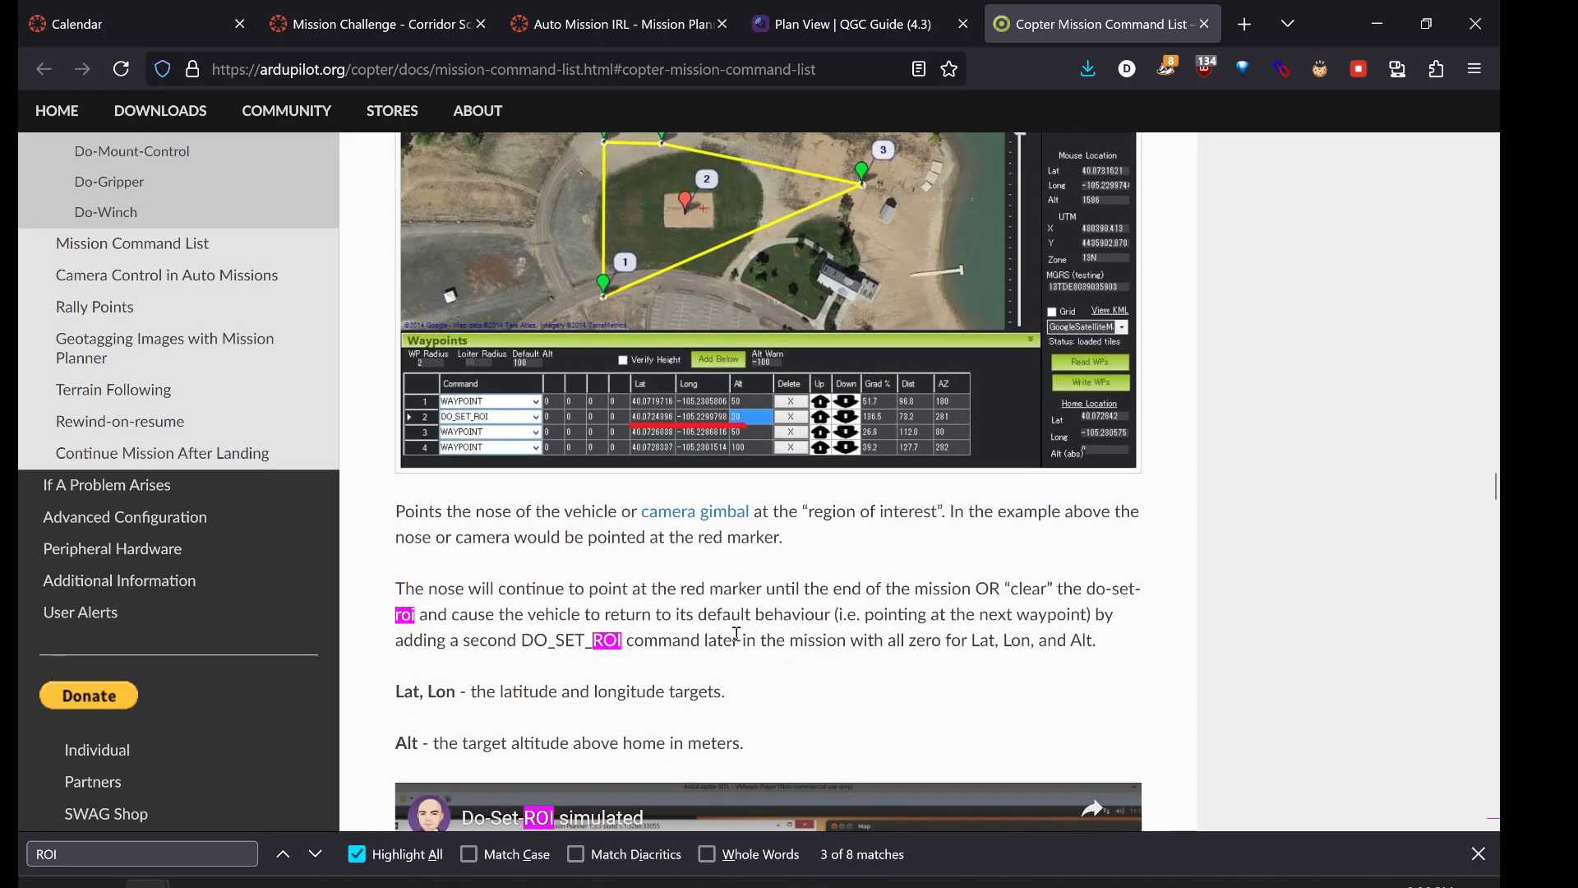
pyautogui.scroll(6, 714, 640)
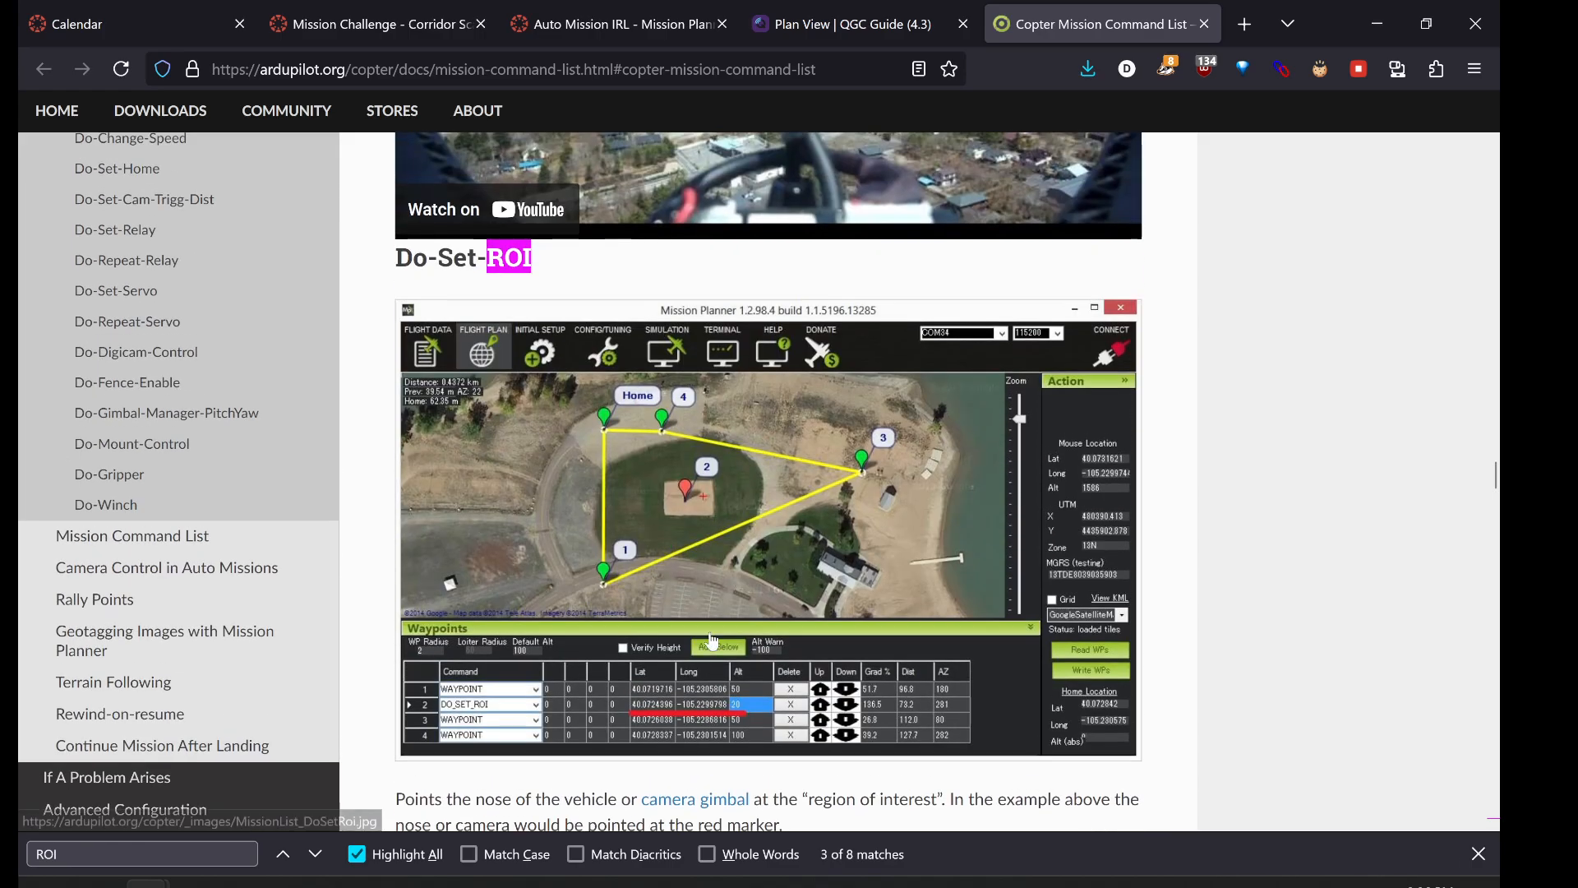
pyautogui.scroll(-7, 527, 550)
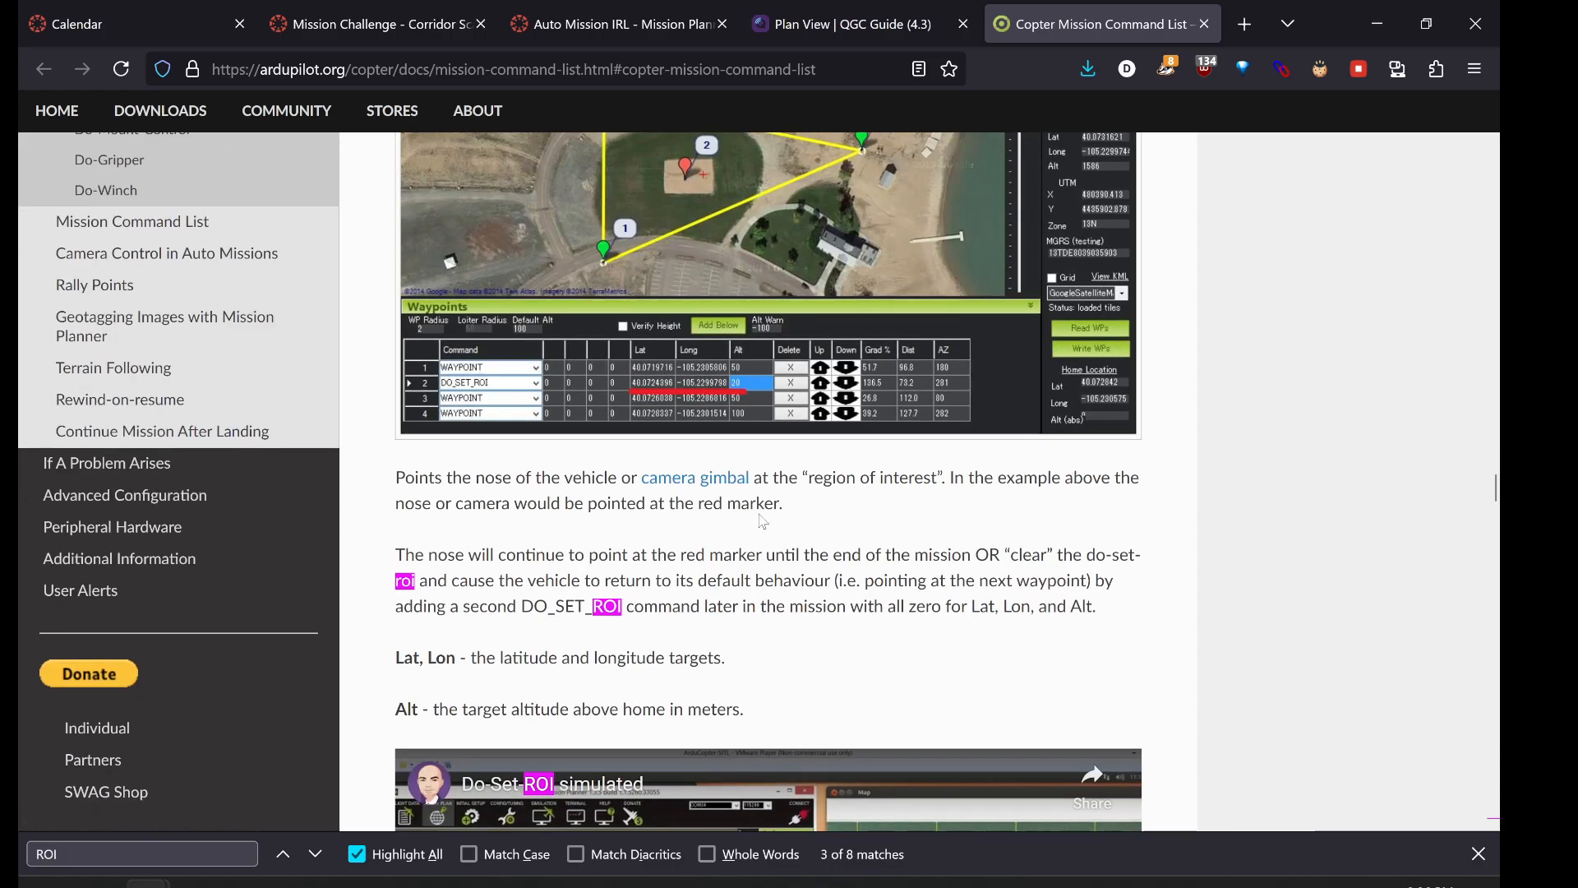
pyautogui.moveTo(402, 662); pyautogui.dragTo(594, 661)
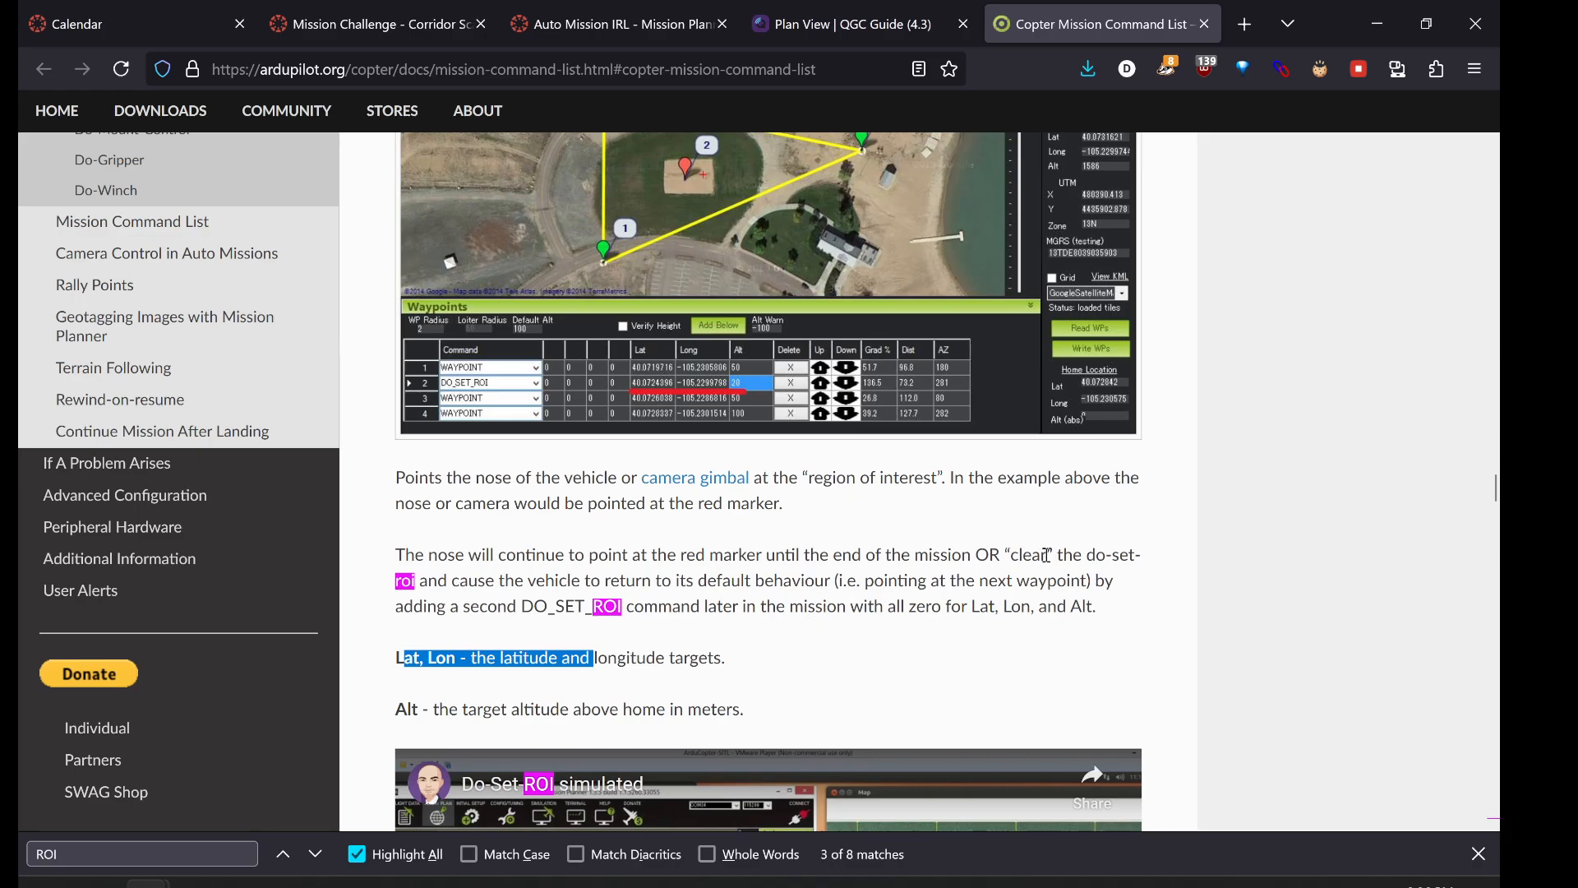
pyautogui.moveTo(1046, 555); pyautogui.dragTo(975, 555)
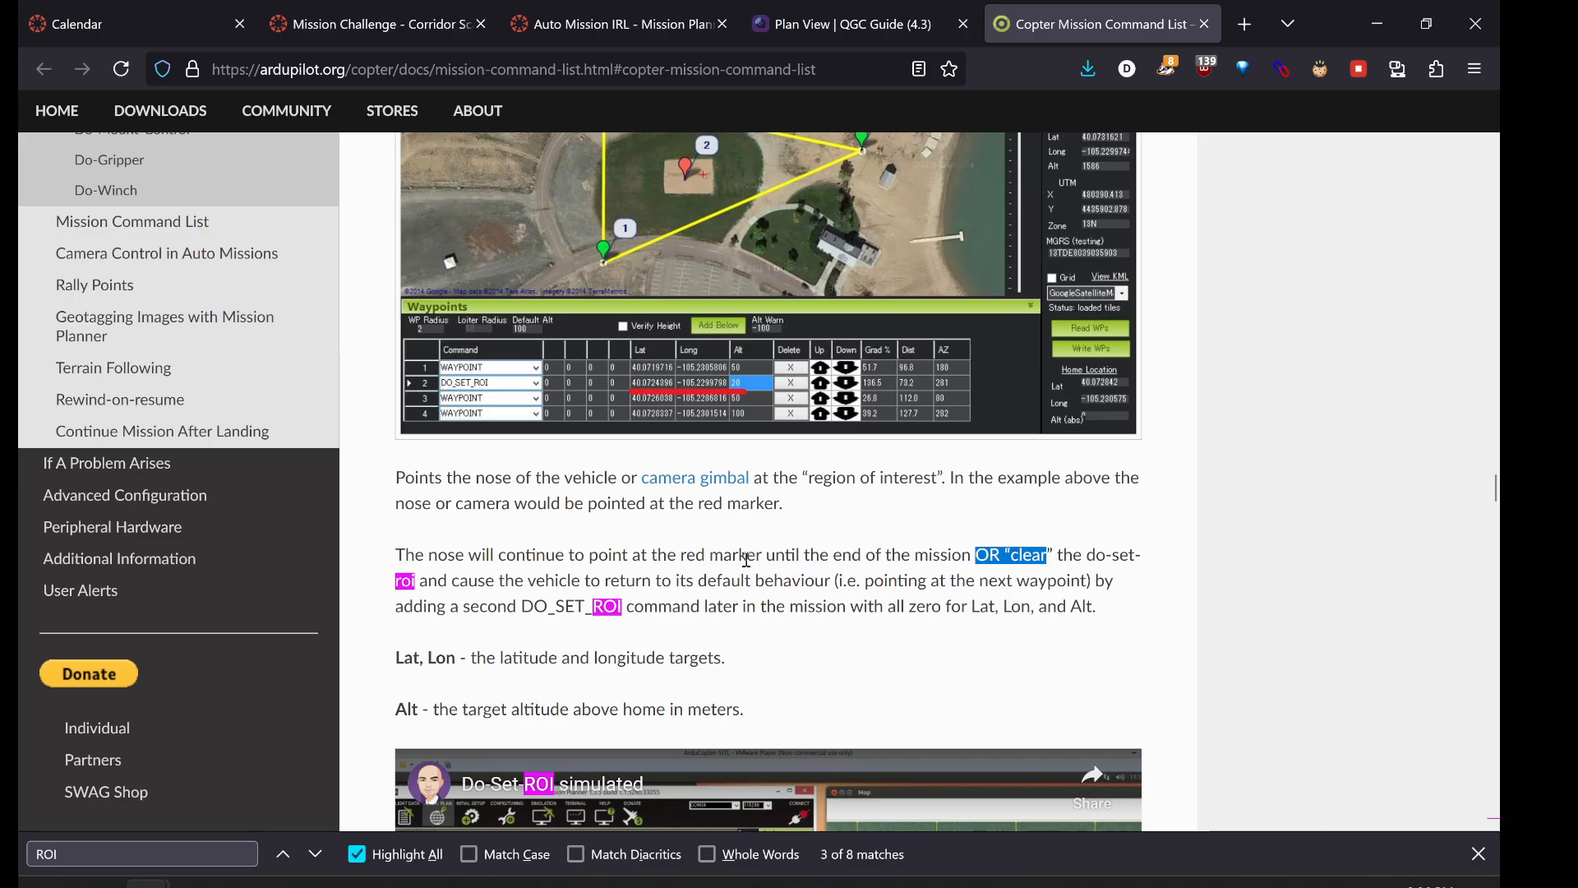
pyautogui.click(588, 9)
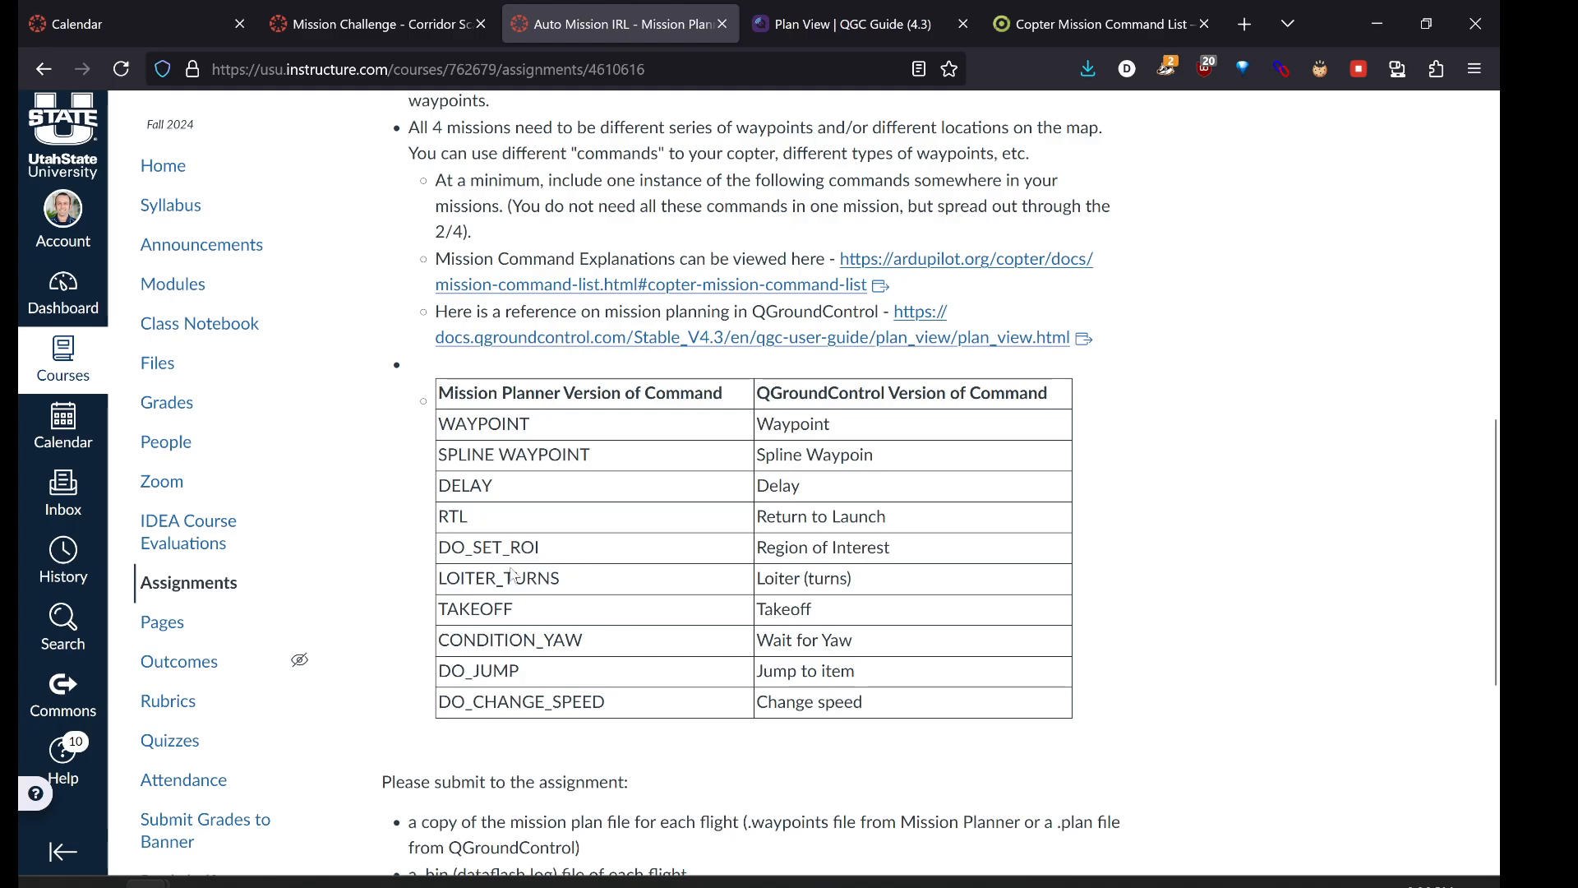
# - Review the LOITER_TURNS row in the Canvas command table, then return to Mission Planner
pyautogui.moveTo(561, 580); pyautogui.dragTo(466, 580)
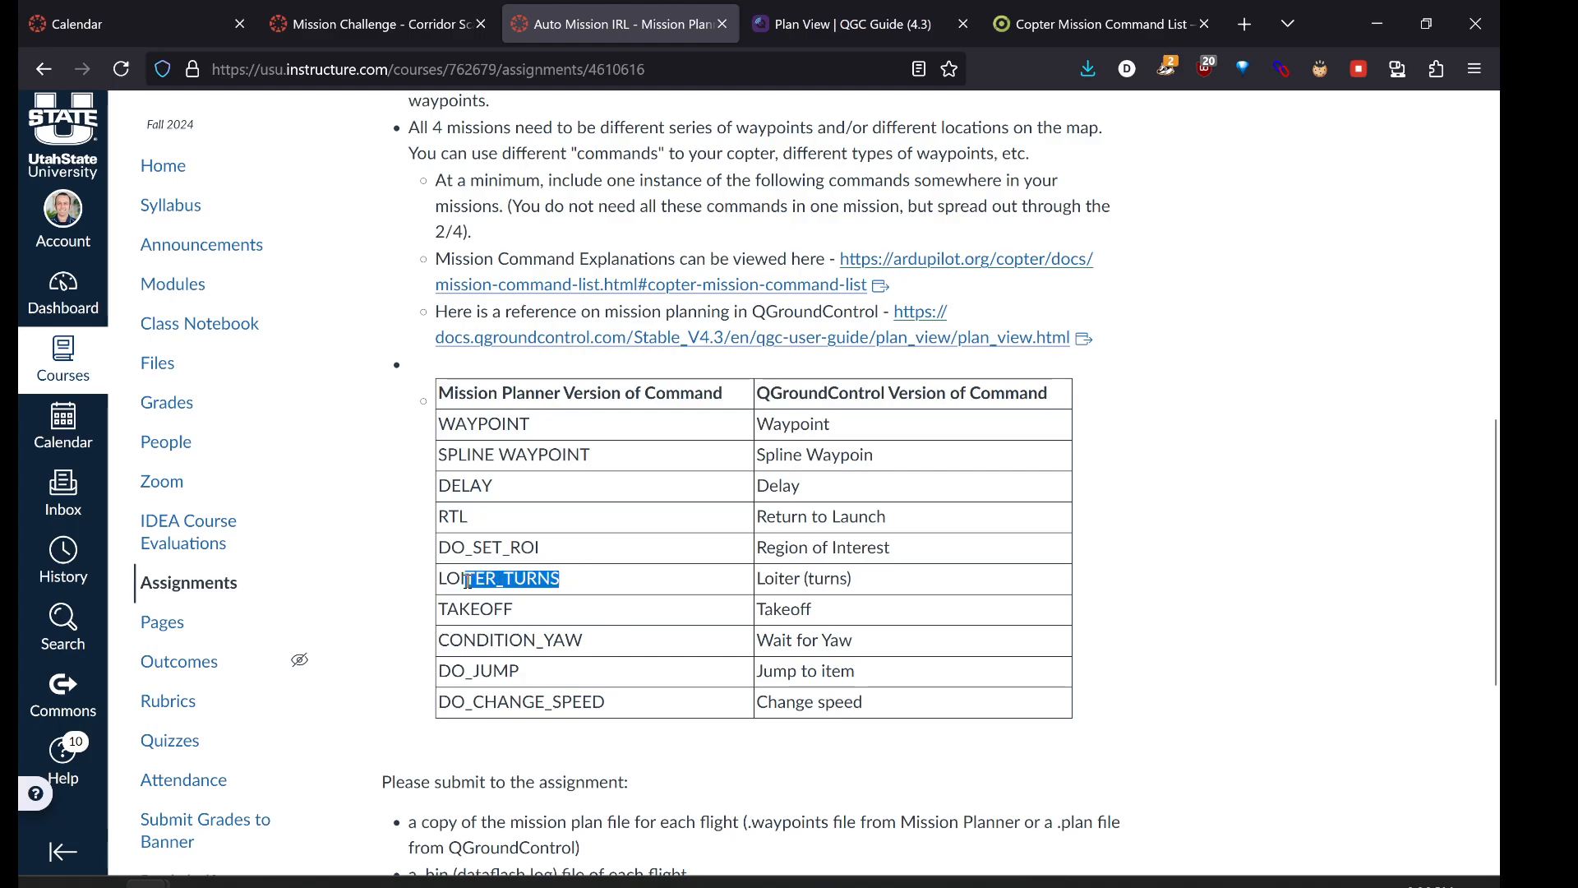
pyautogui.click(575, 638)
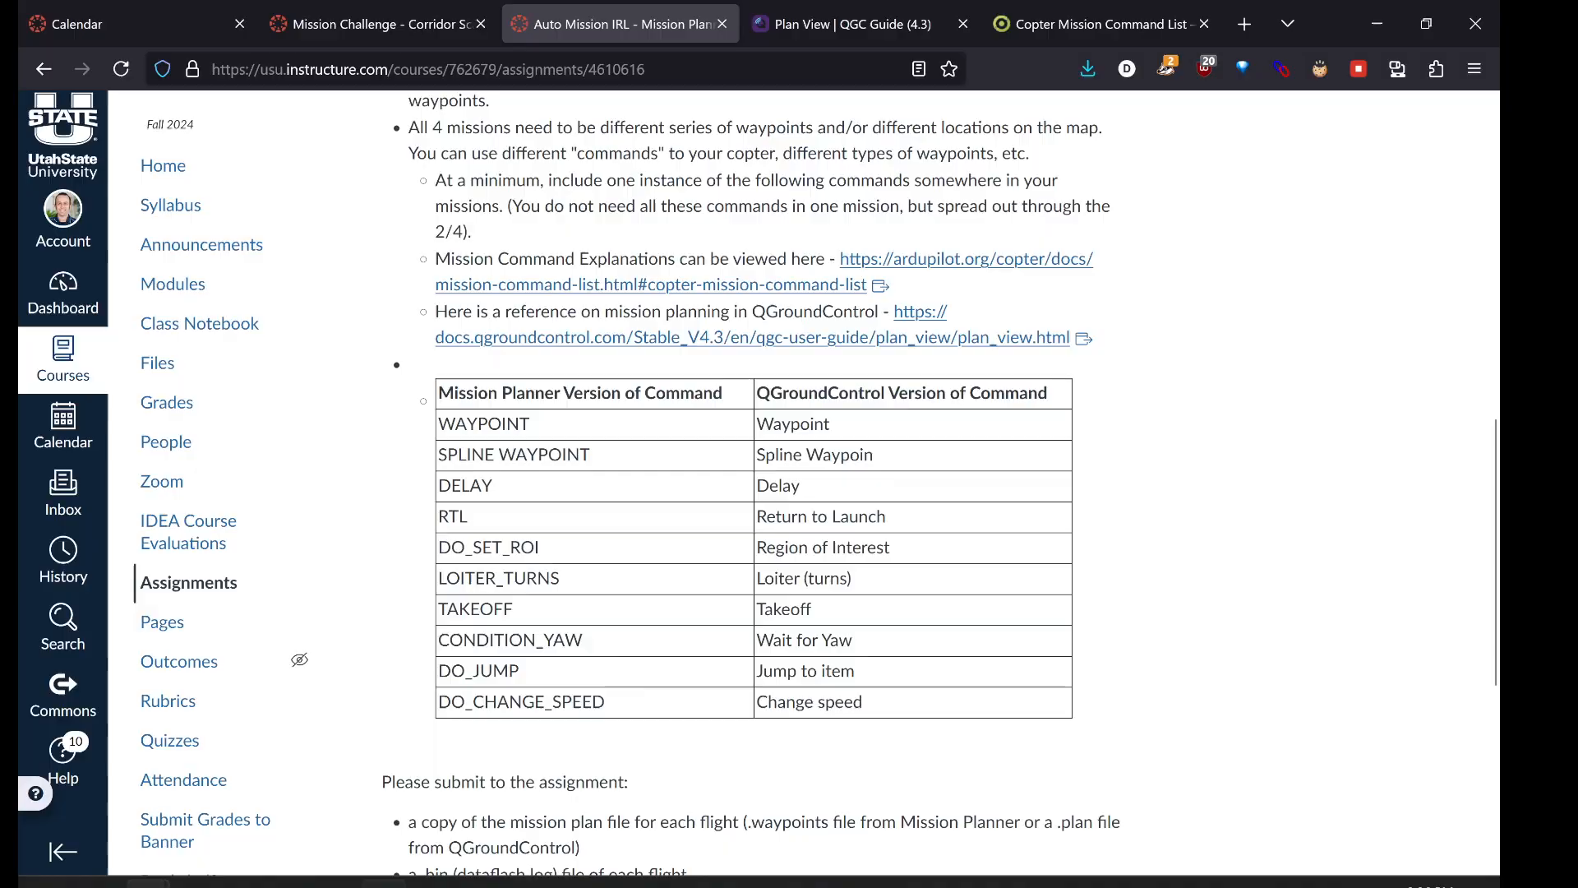
pyautogui.click(448, 871)
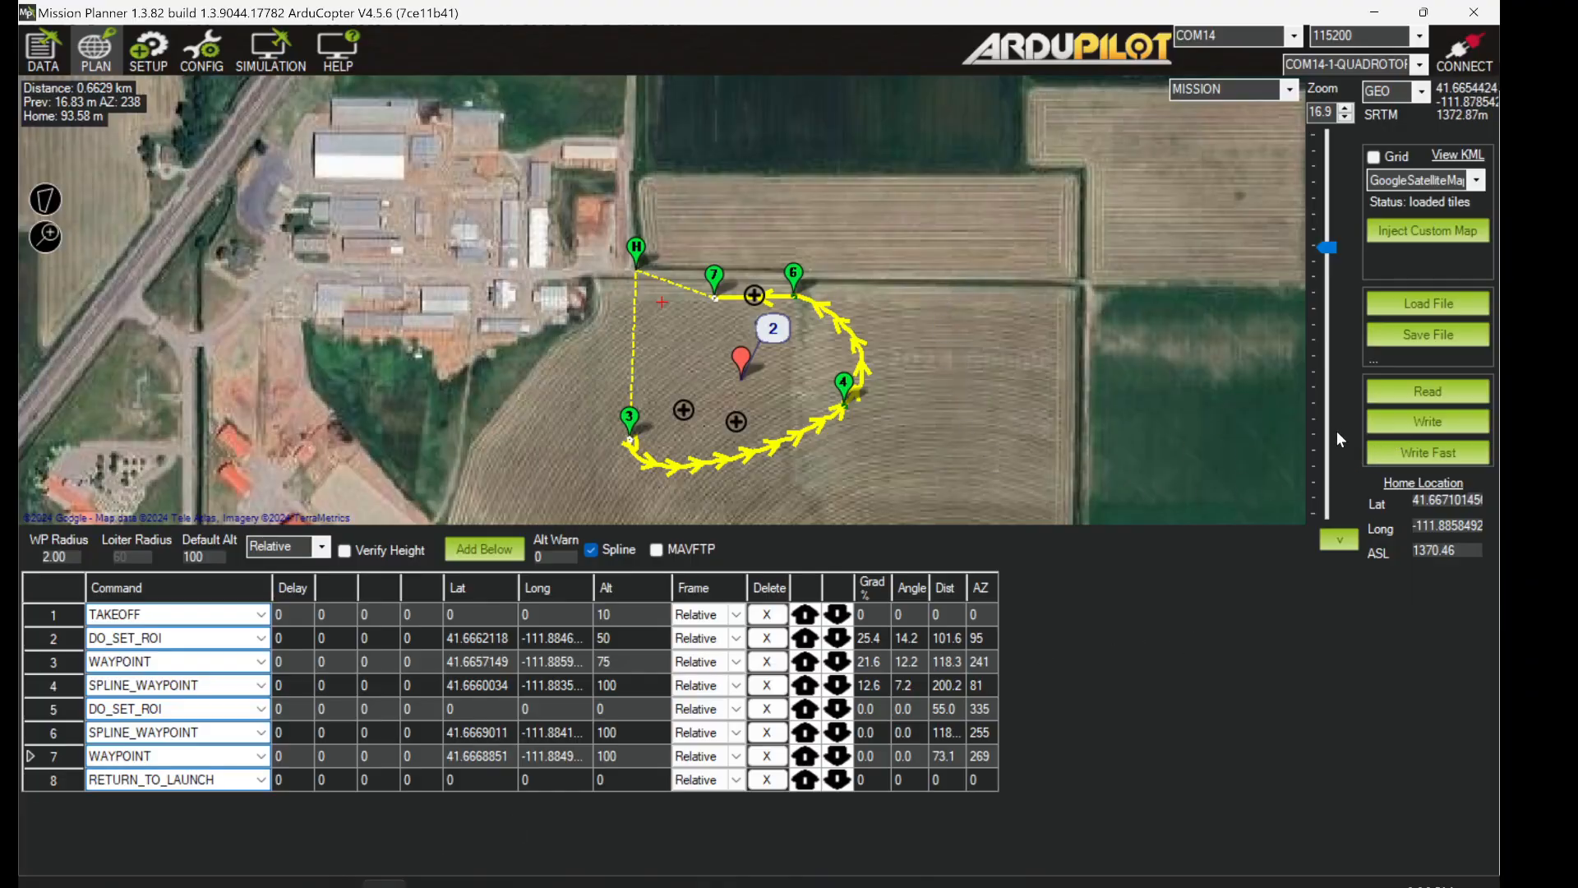
# - Save the mission as a waypoints file named 'assignment demo' in Downloads
pyautogui.click(1428, 334)
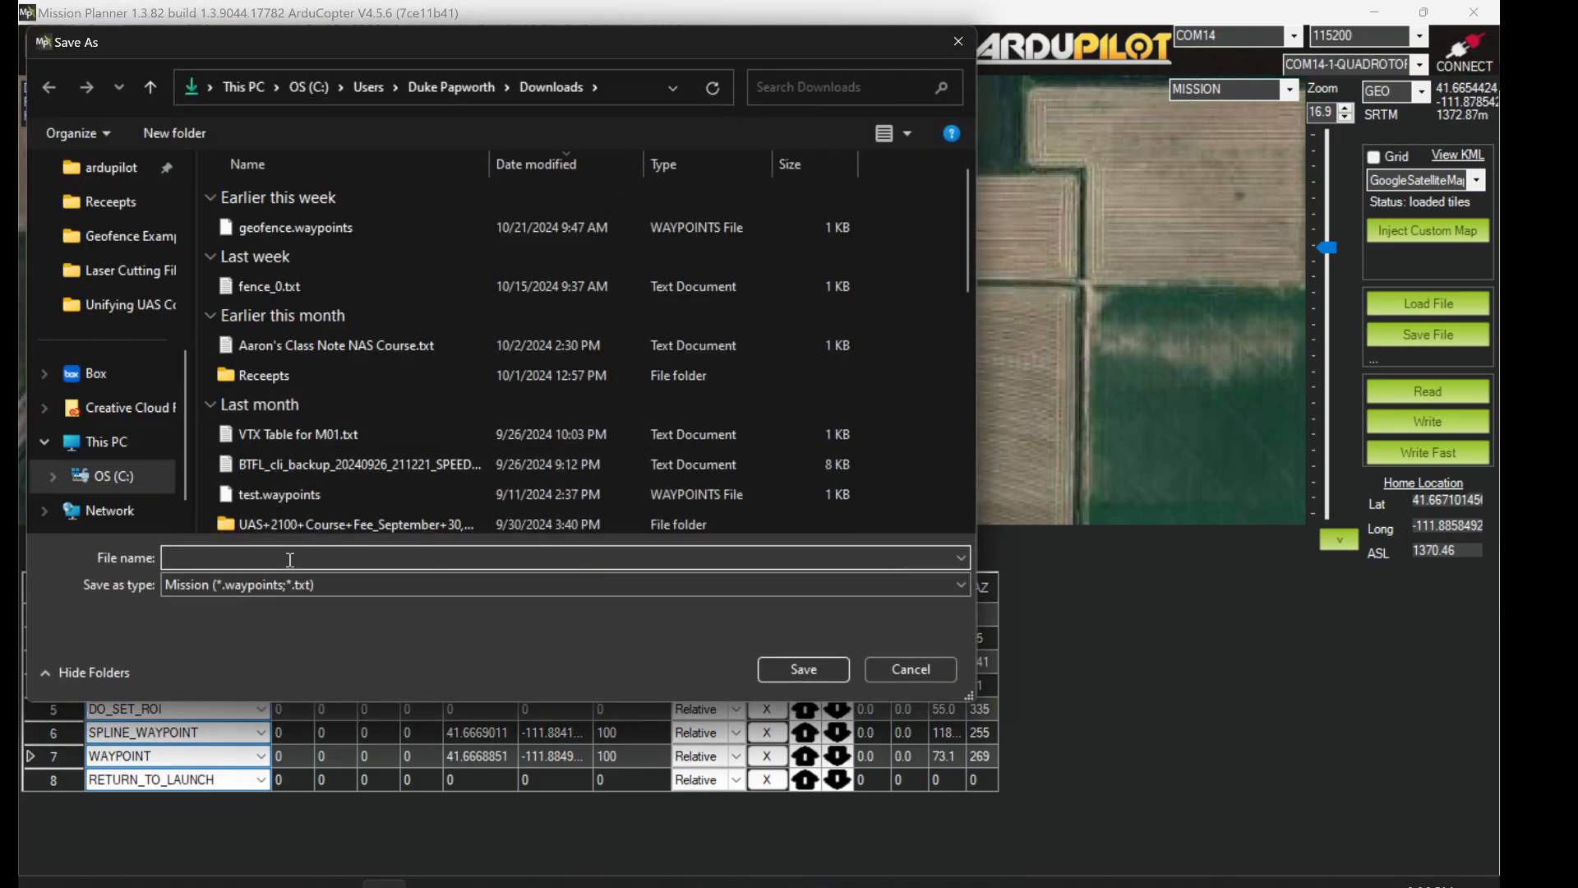
pyautogui.write('assignmnet')
pyautogui.press('BackSpace')
pyautogui.press('BackSpace')
pyautogui.write('ent demo')
pyautogui.press('Return')
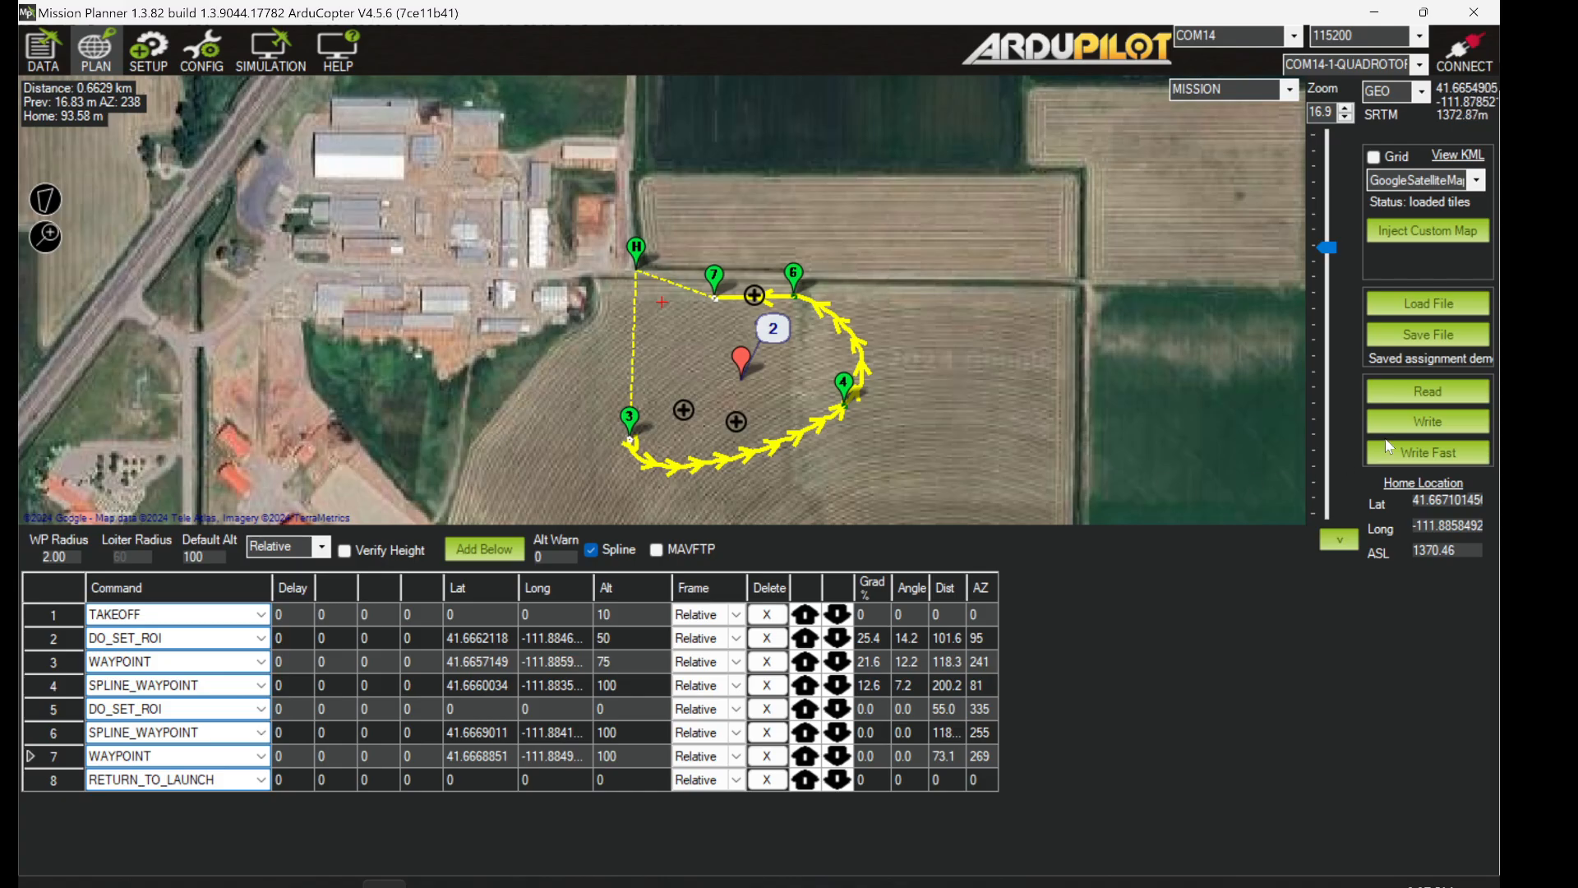
# - Reload 'assignment demo.waypoints' and accept resetting home to its saved coordinates
pyautogui.click(1419, 309)
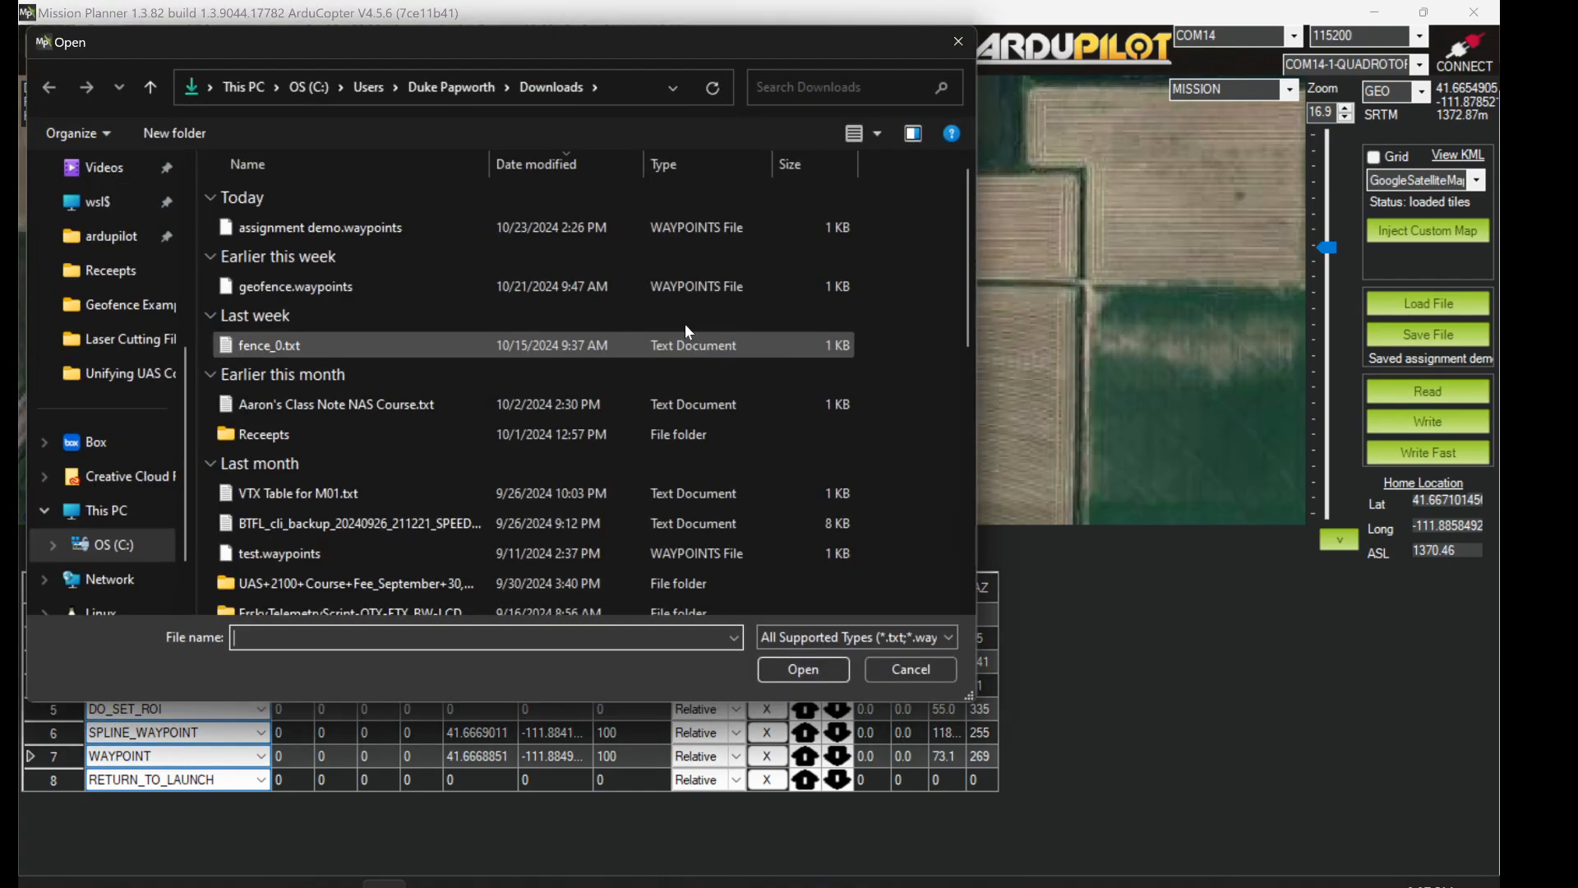
pyautogui.doubleClick(385, 194)
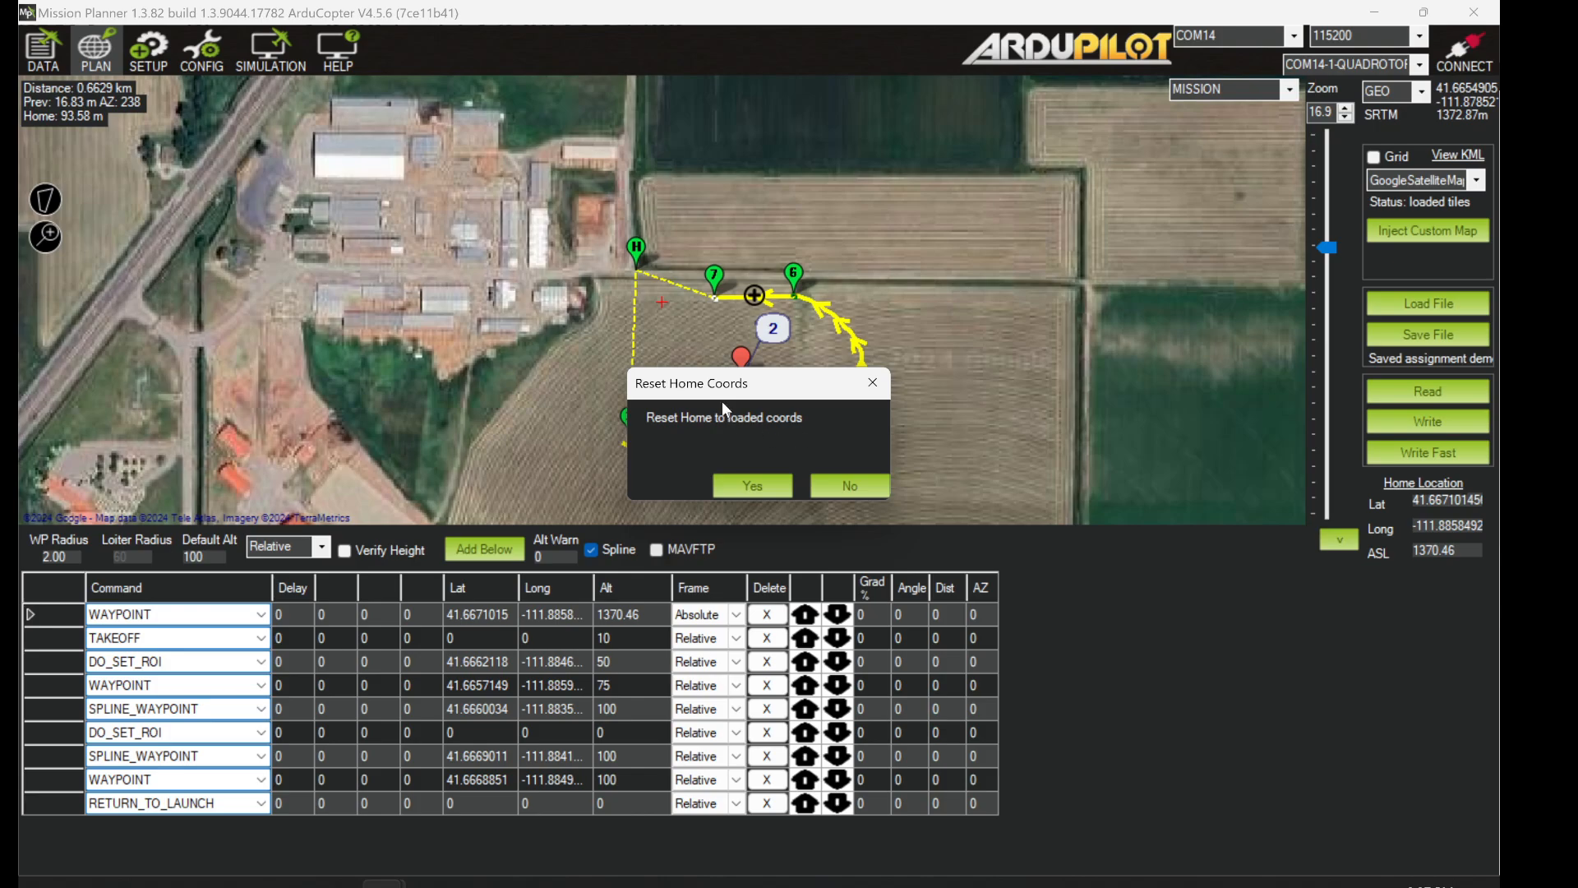
pyautogui.moveTo(723, 402); pyautogui.dragTo(987, 320)
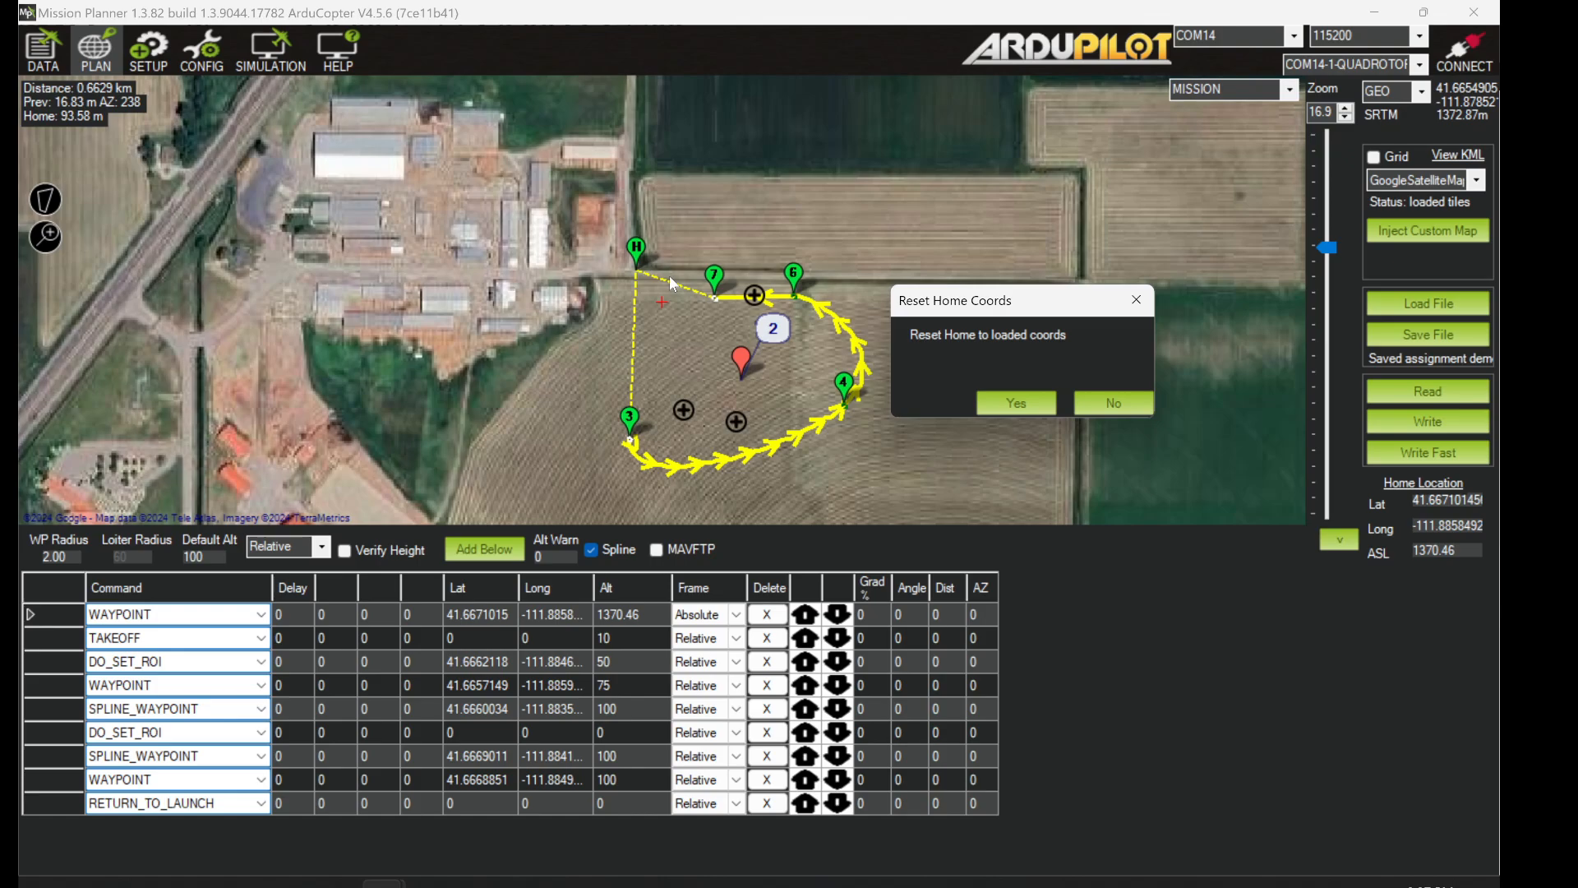
pyautogui.click(1006, 402)
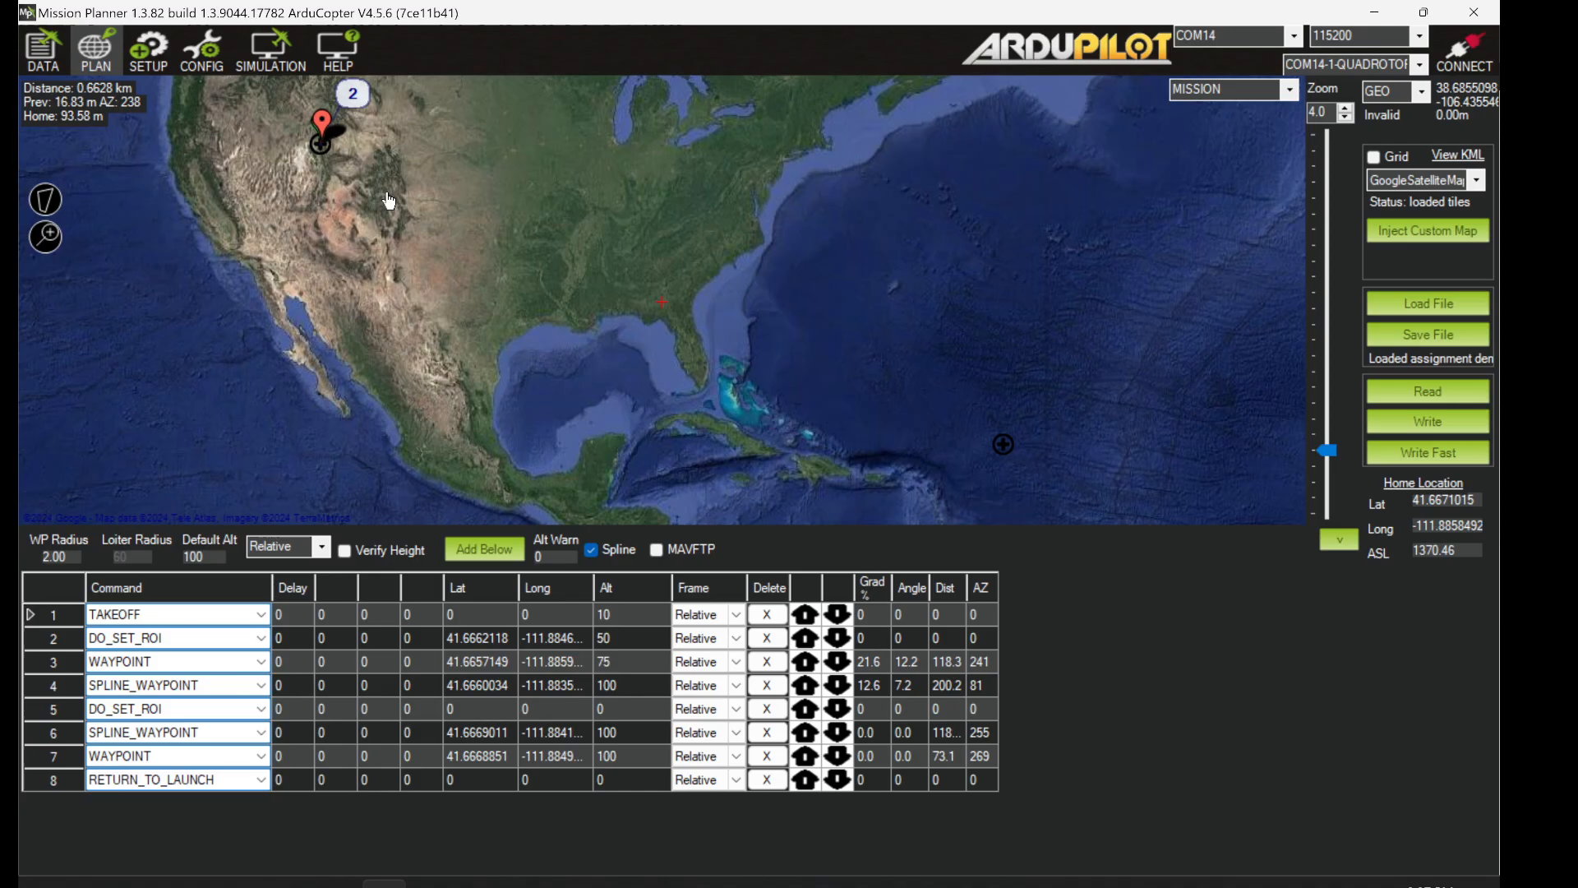
# - Pan and zoom the map in on the mission's waypoint markers over the field
pyautogui.moveTo(388, 204); pyautogui.dragTo(758, 391)
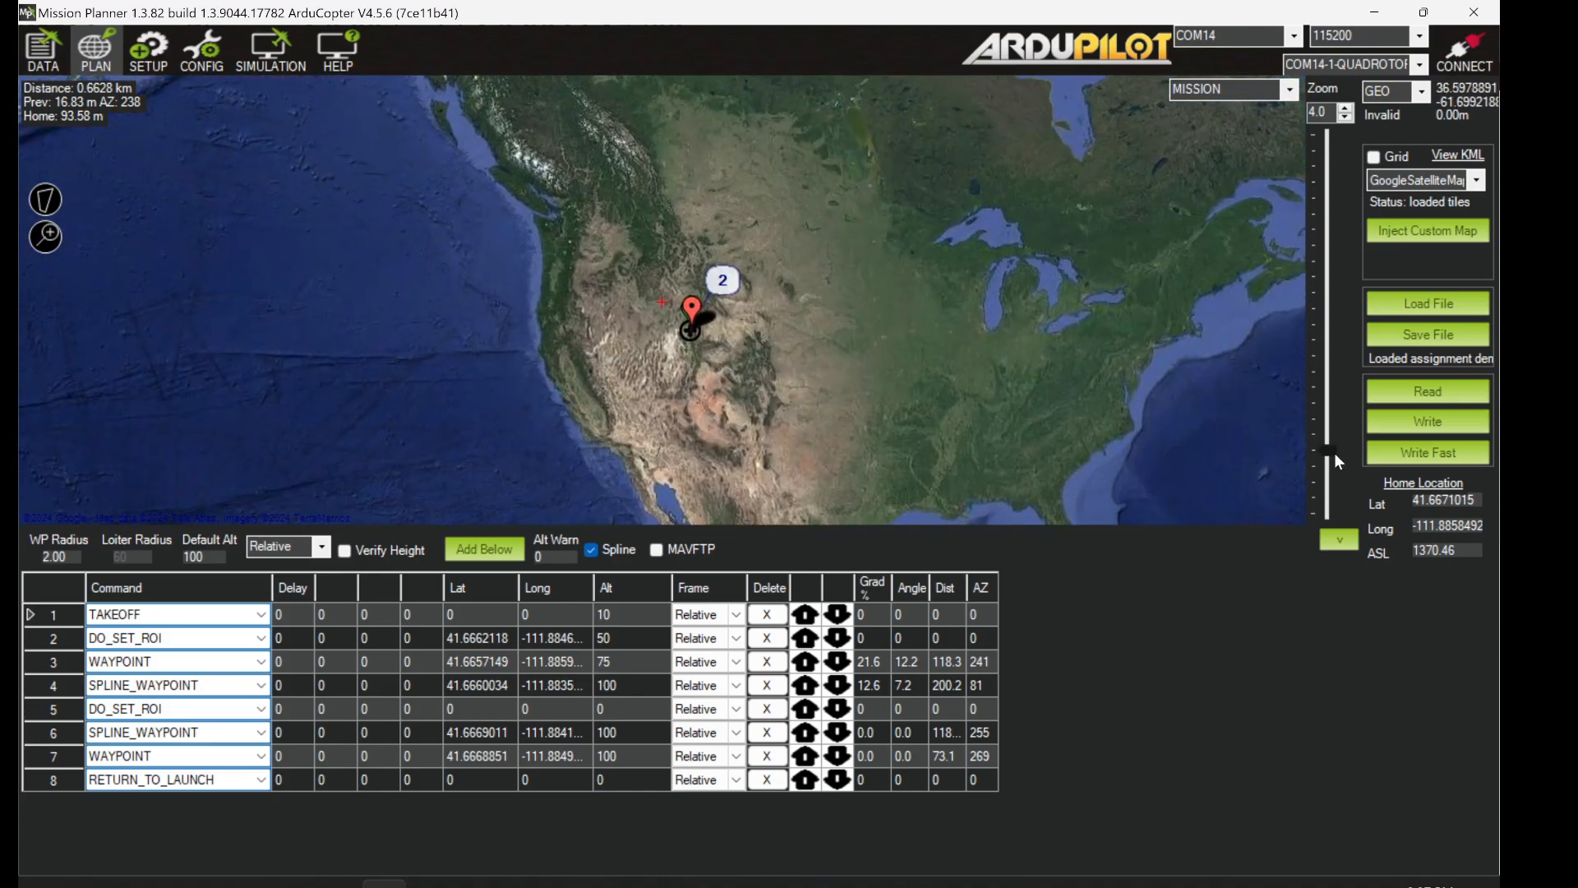
pyautogui.moveTo(1328, 451); pyautogui.dragTo(1328, 425)
pyautogui.moveTo(976, 399); pyautogui.dragTo(984, 287)
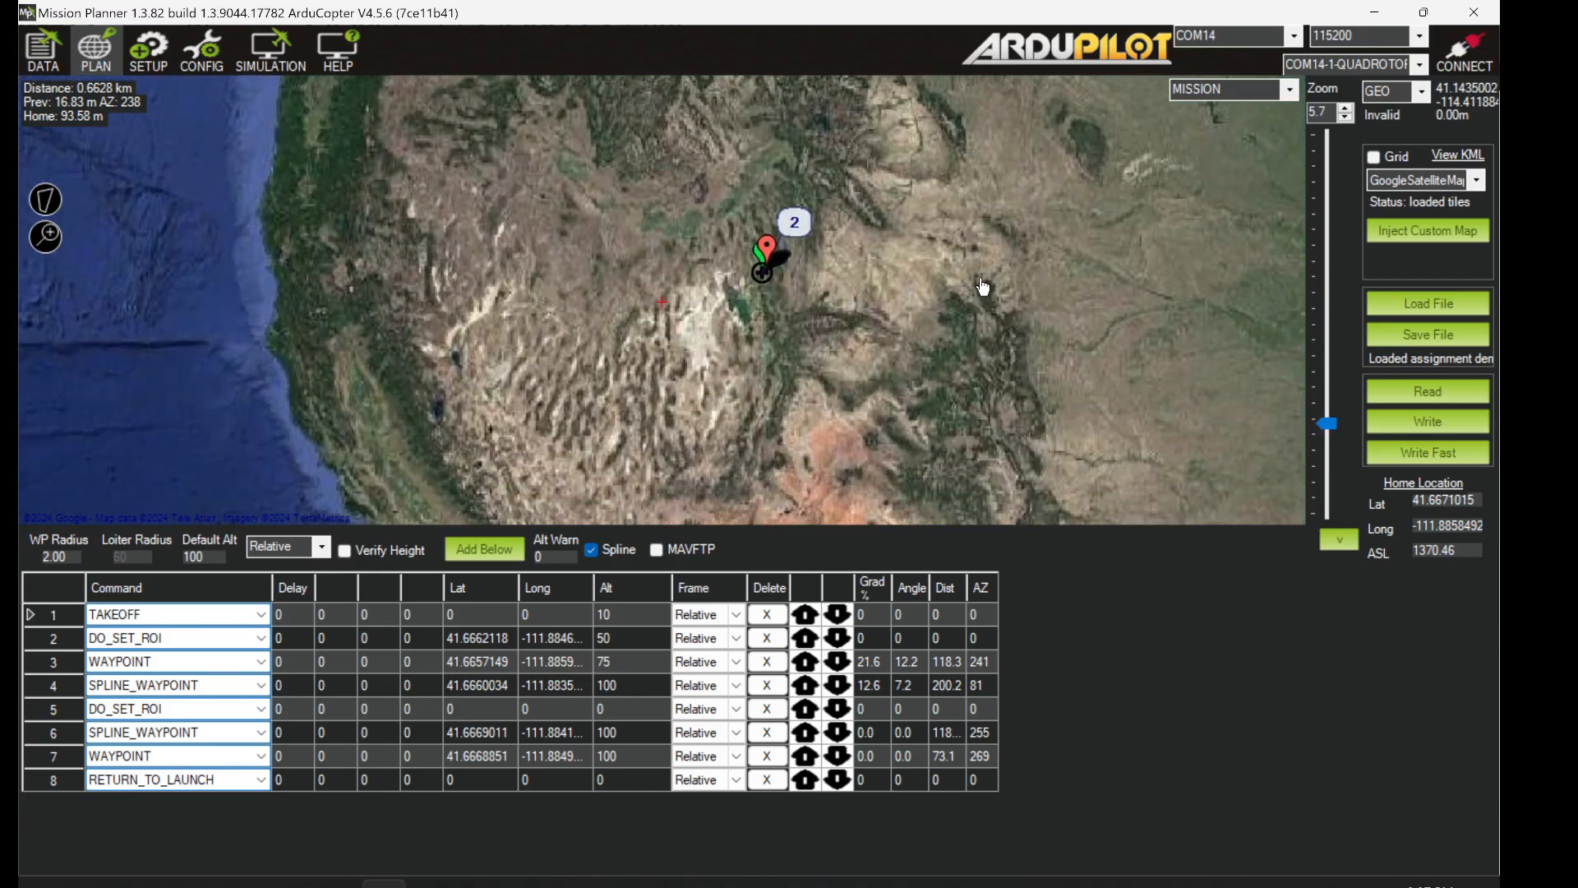
pyautogui.moveTo(1330, 426)
pyautogui.mouseDown()
pyautogui.moveTo(1336, 372)
pyautogui.moveTo(1315, 399)
pyautogui.mouseUp()
pyautogui.moveTo(1033, 228); pyautogui.dragTo(842, 282)
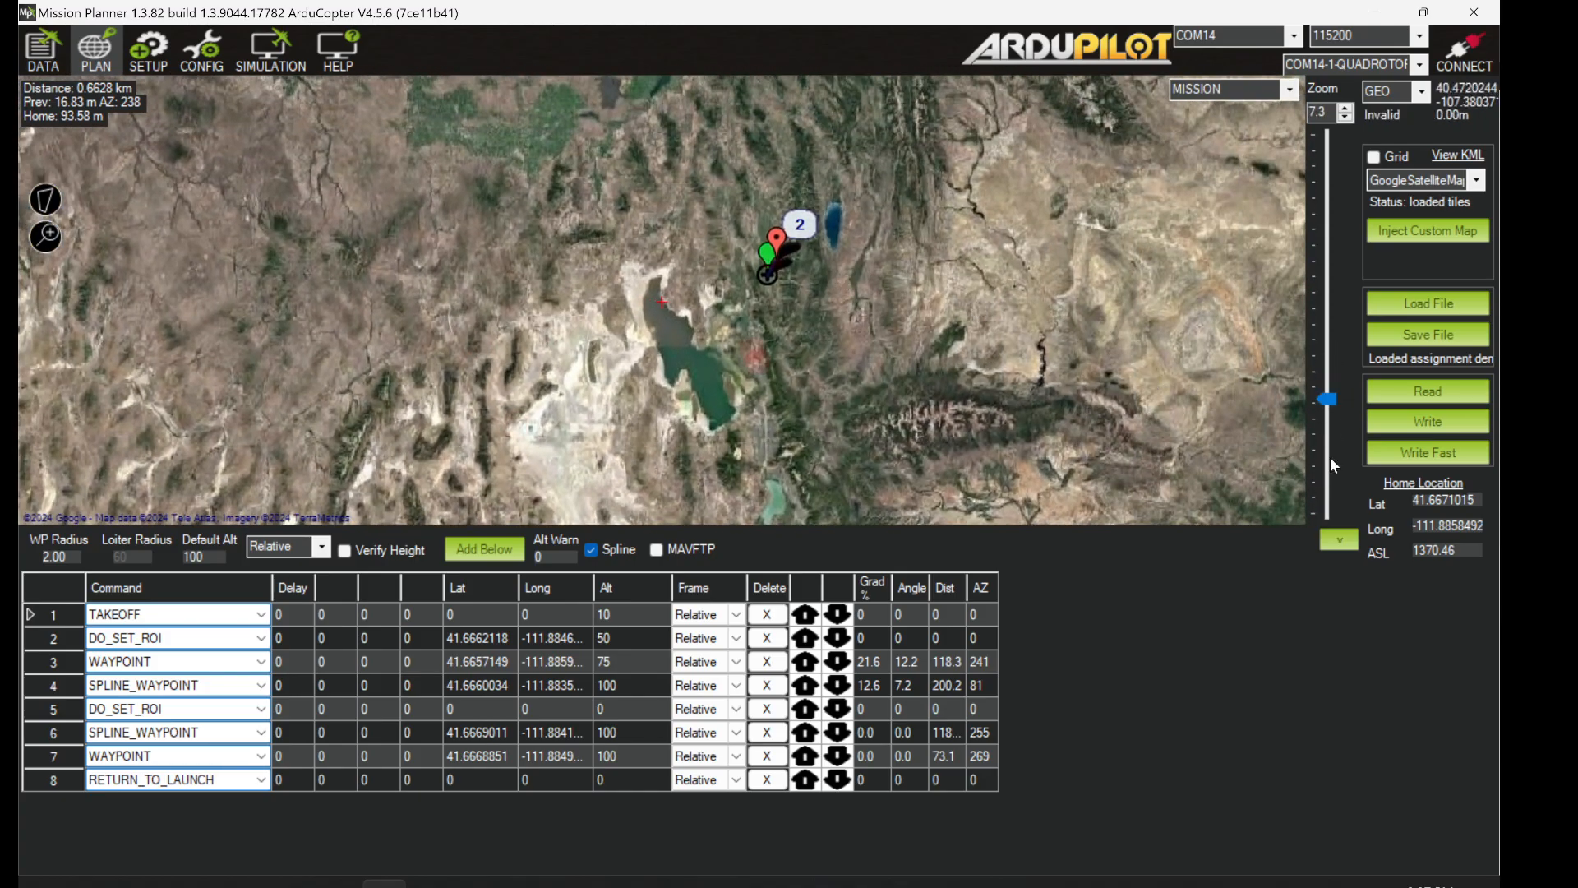
pyautogui.moveTo(1333, 402); pyautogui.dragTo(1339, 378)
pyautogui.moveTo(1068, 224); pyautogui.dragTo(936, 311)
pyautogui.moveTo(1331, 376); pyautogui.dragTo(1338, 355)
pyautogui.moveTo(1232, 311); pyautogui.dragTo(1000, 325)
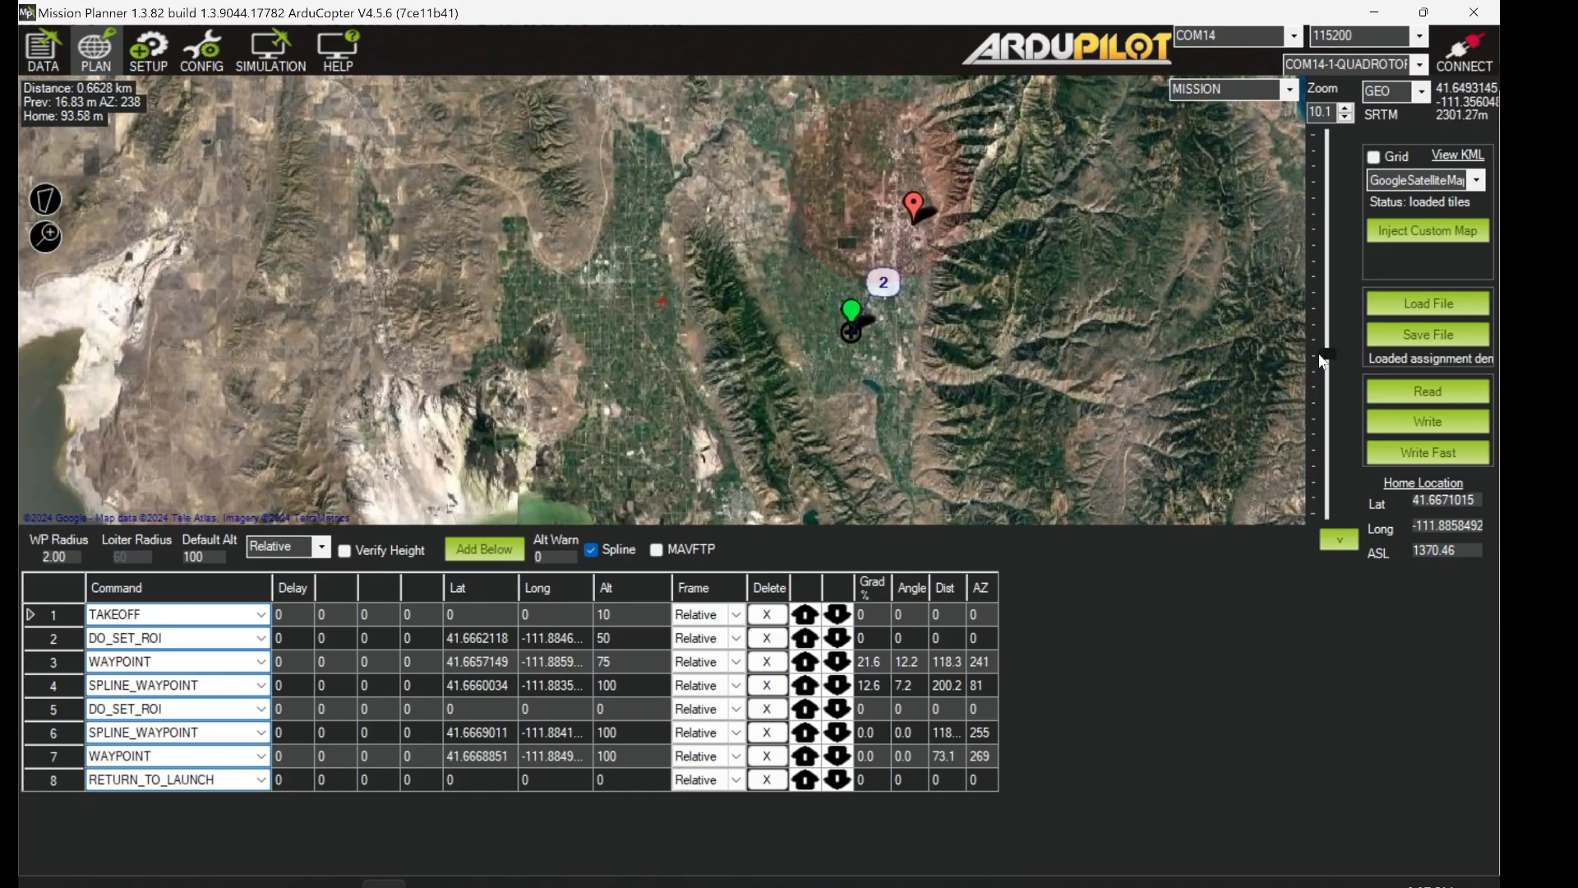
pyautogui.moveTo(1326, 355); pyautogui.dragTo(1000, 423)
pyautogui.moveTo(947, 156)
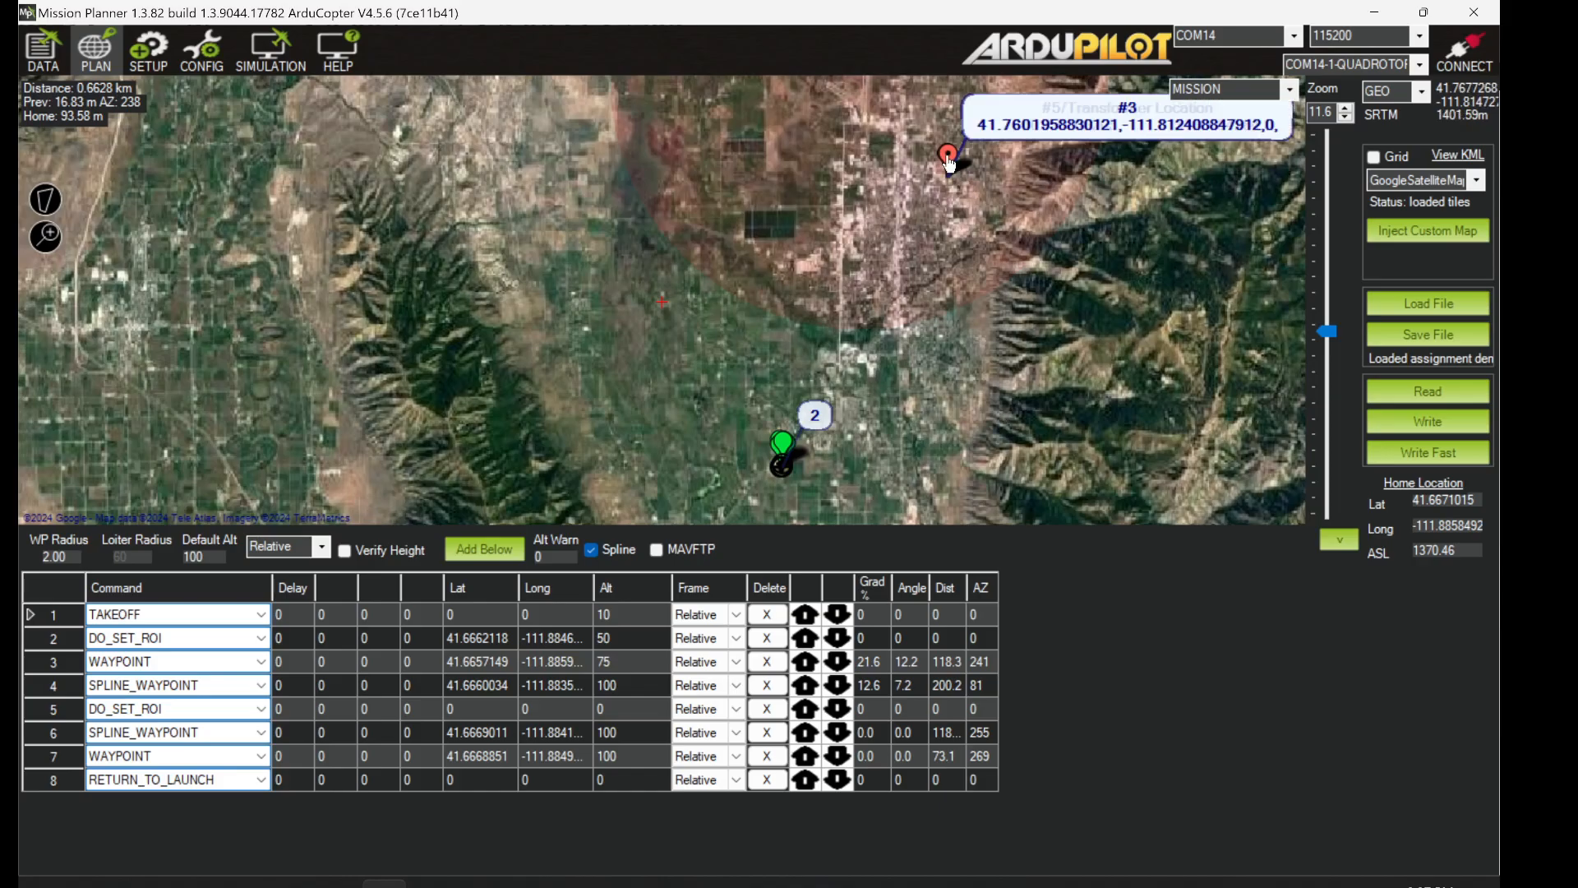
pyautogui.moveTo(1327, 332); pyautogui.dragTo(1335, 337)
pyautogui.moveTo(899, 432); pyautogui.dragTo(926, 344)
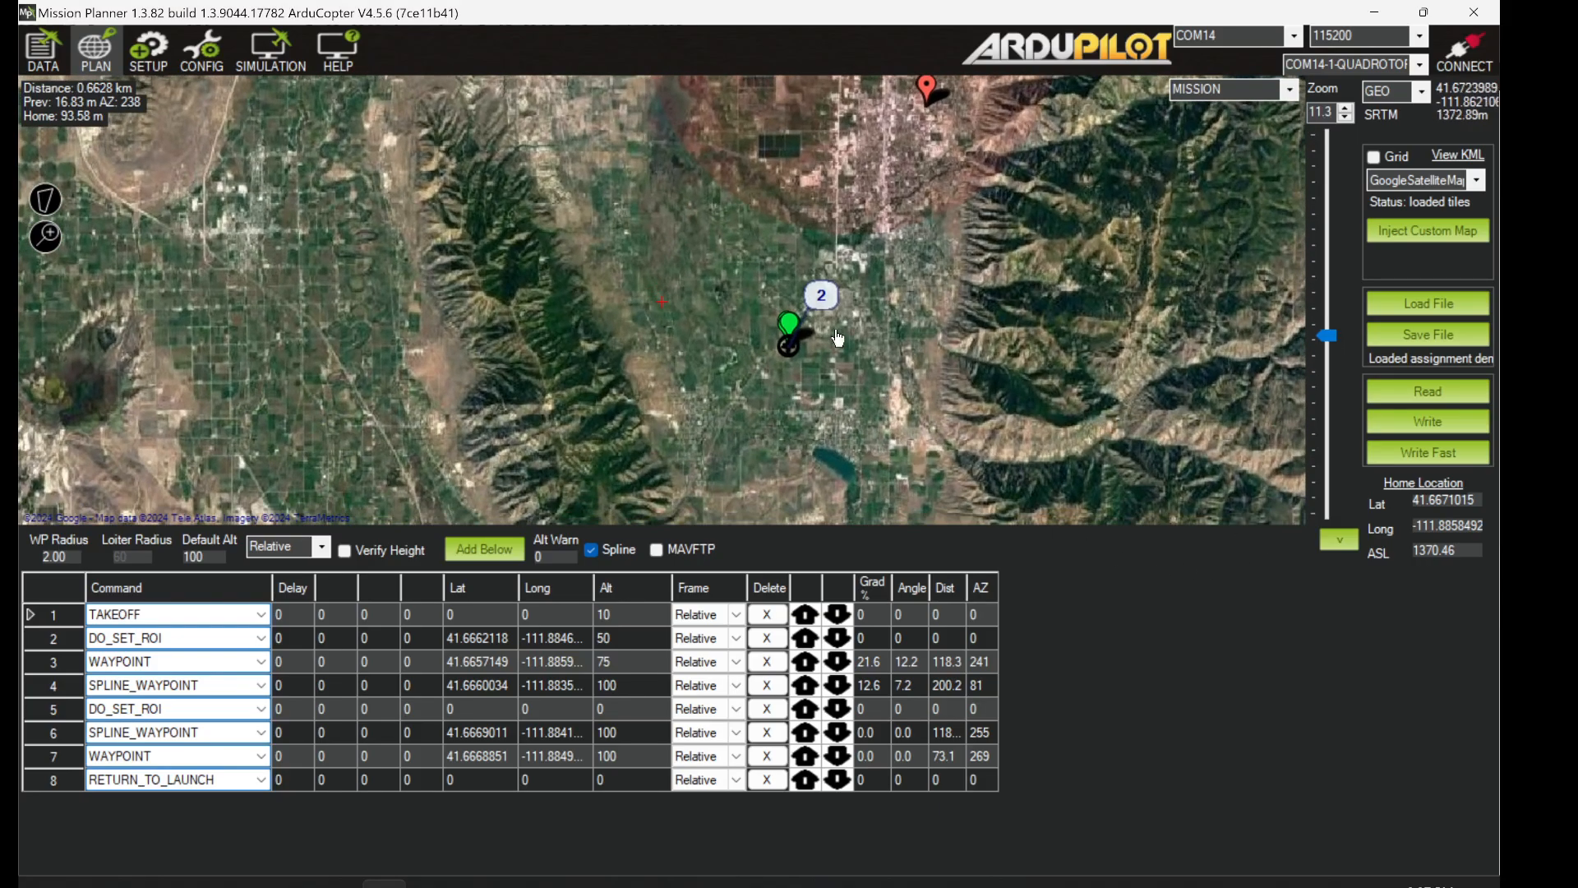
# - Check mission item 3 (WAYPOINT) and item 2 (DO_SET_ROI) while tightening the view on the route
pyautogui.click(50, 663)
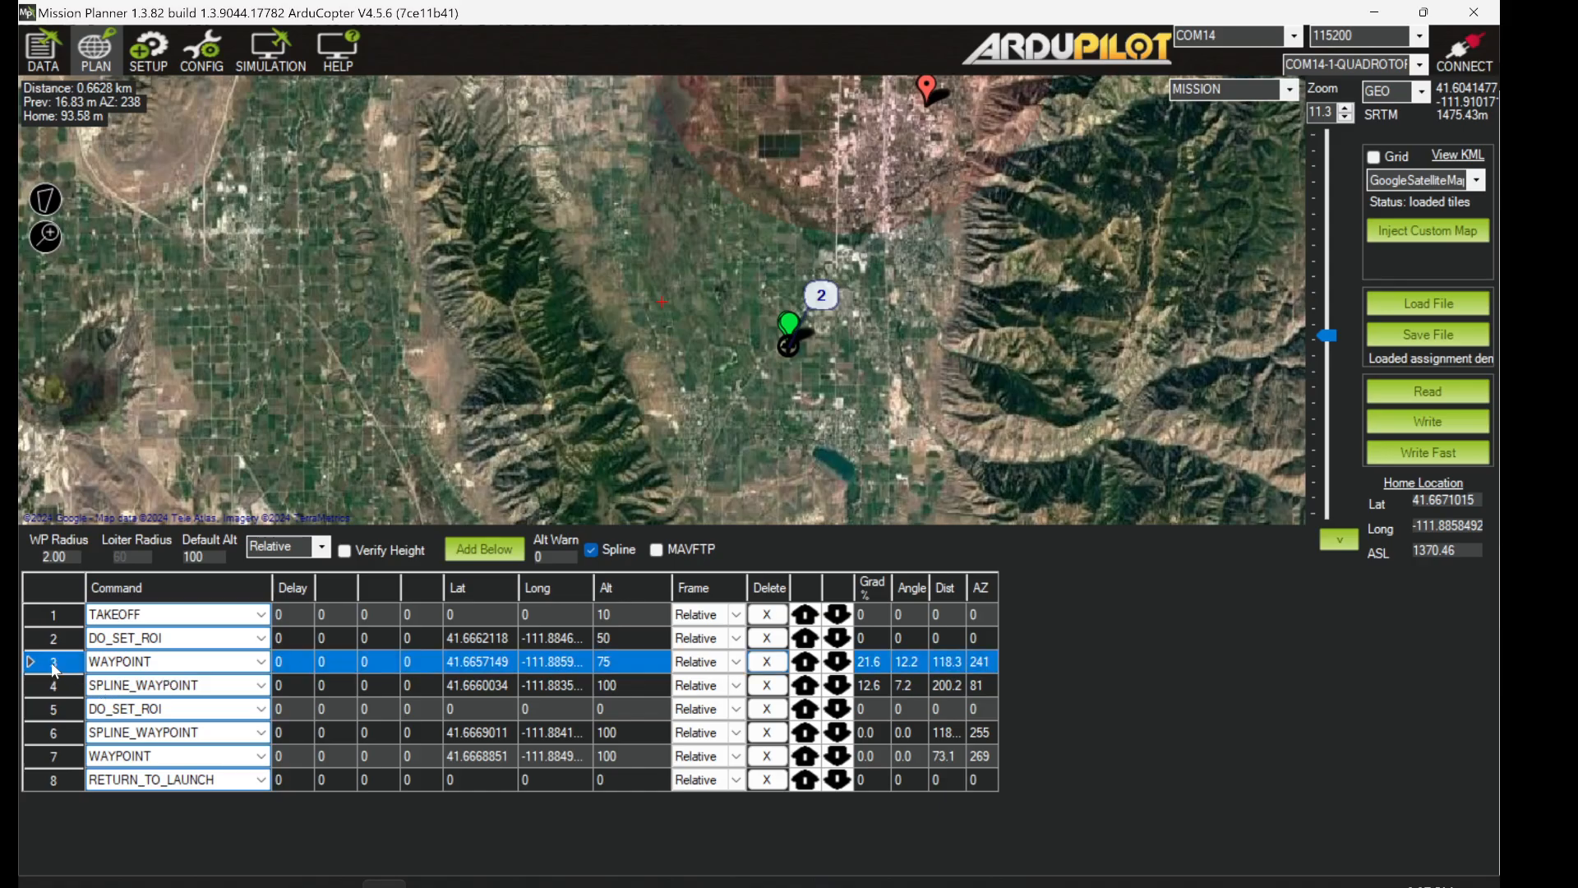
pyautogui.moveTo(1333, 337); pyautogui.dragTo(1336, 324)
pyautogui.moveTo(1000, 413); pyautogui.dragTo(965, 335)
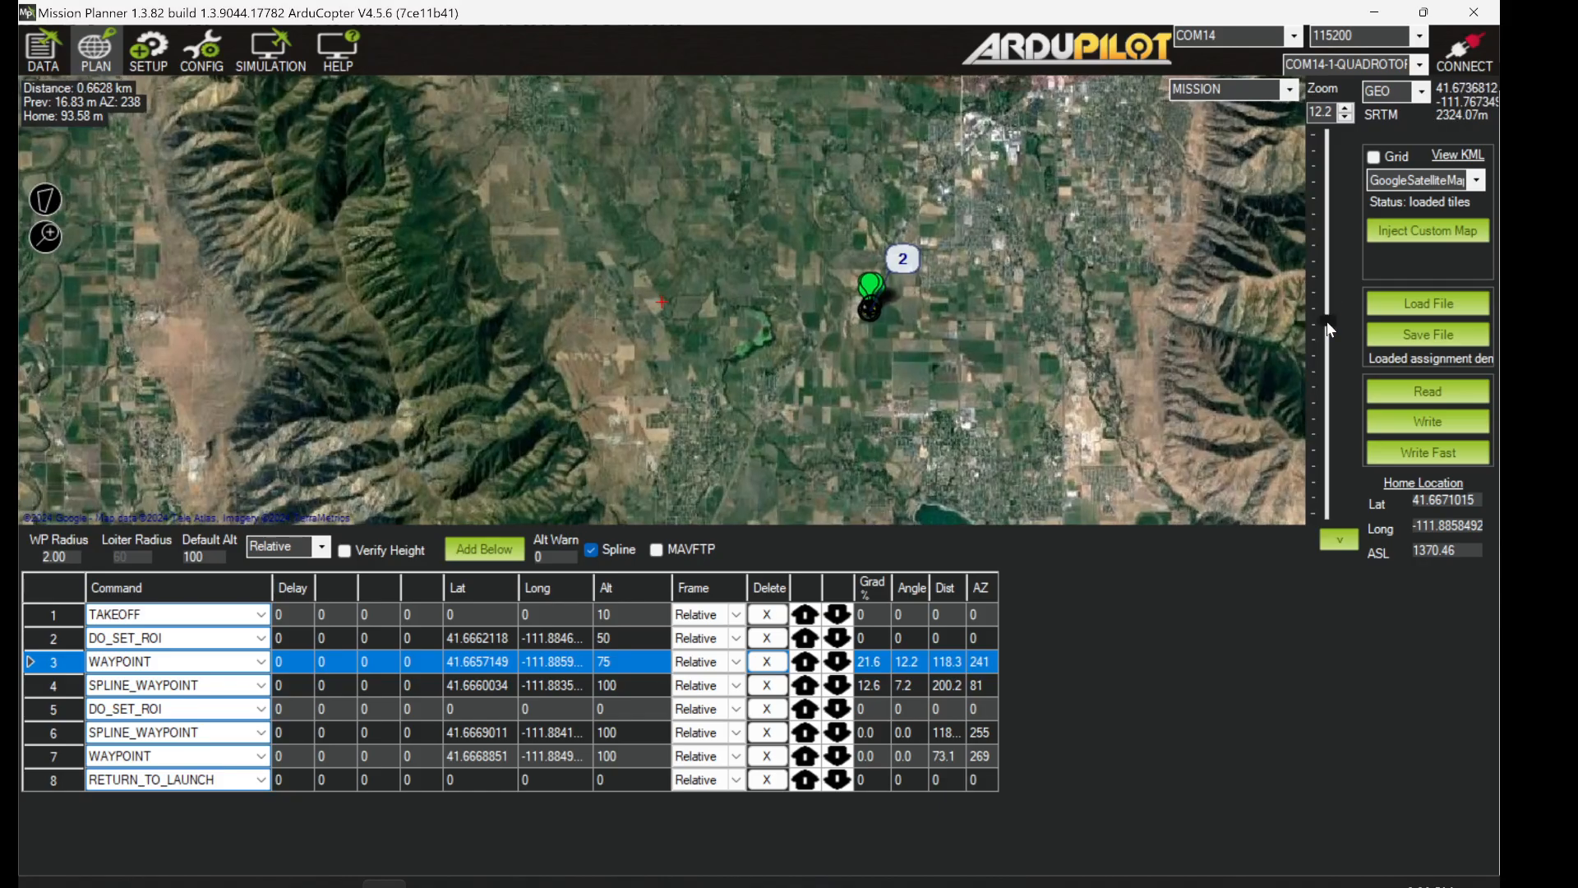
pyautogui.moveTo(1325, 323); pyautogui.dragTo(715, 291)
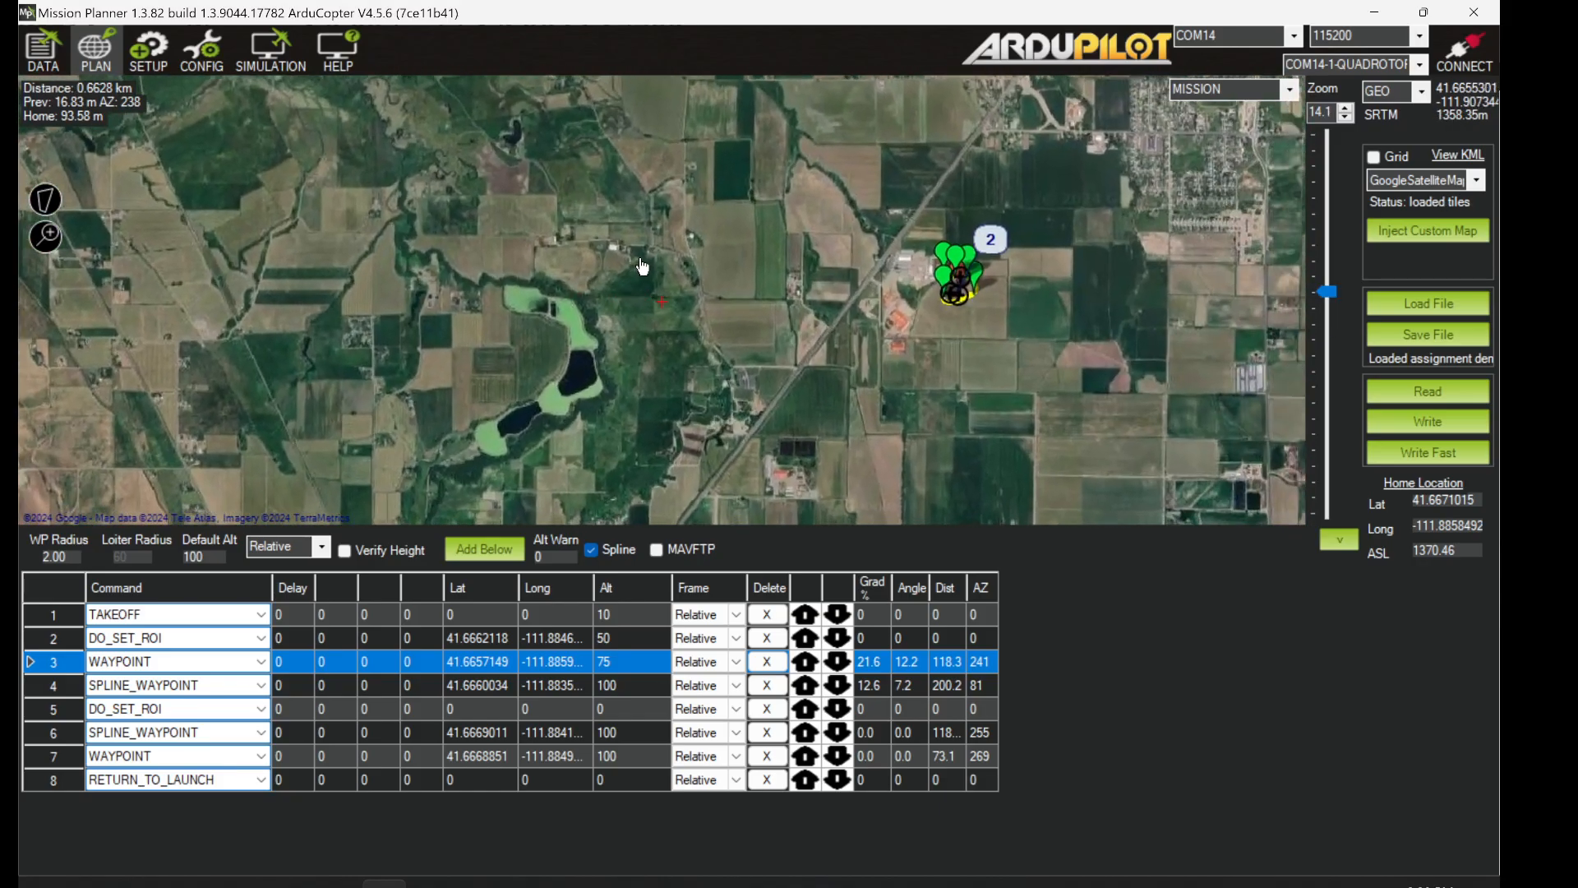
pyautogui.moveTo(1333, 292); pyautogui.dragTo(1333, 277)
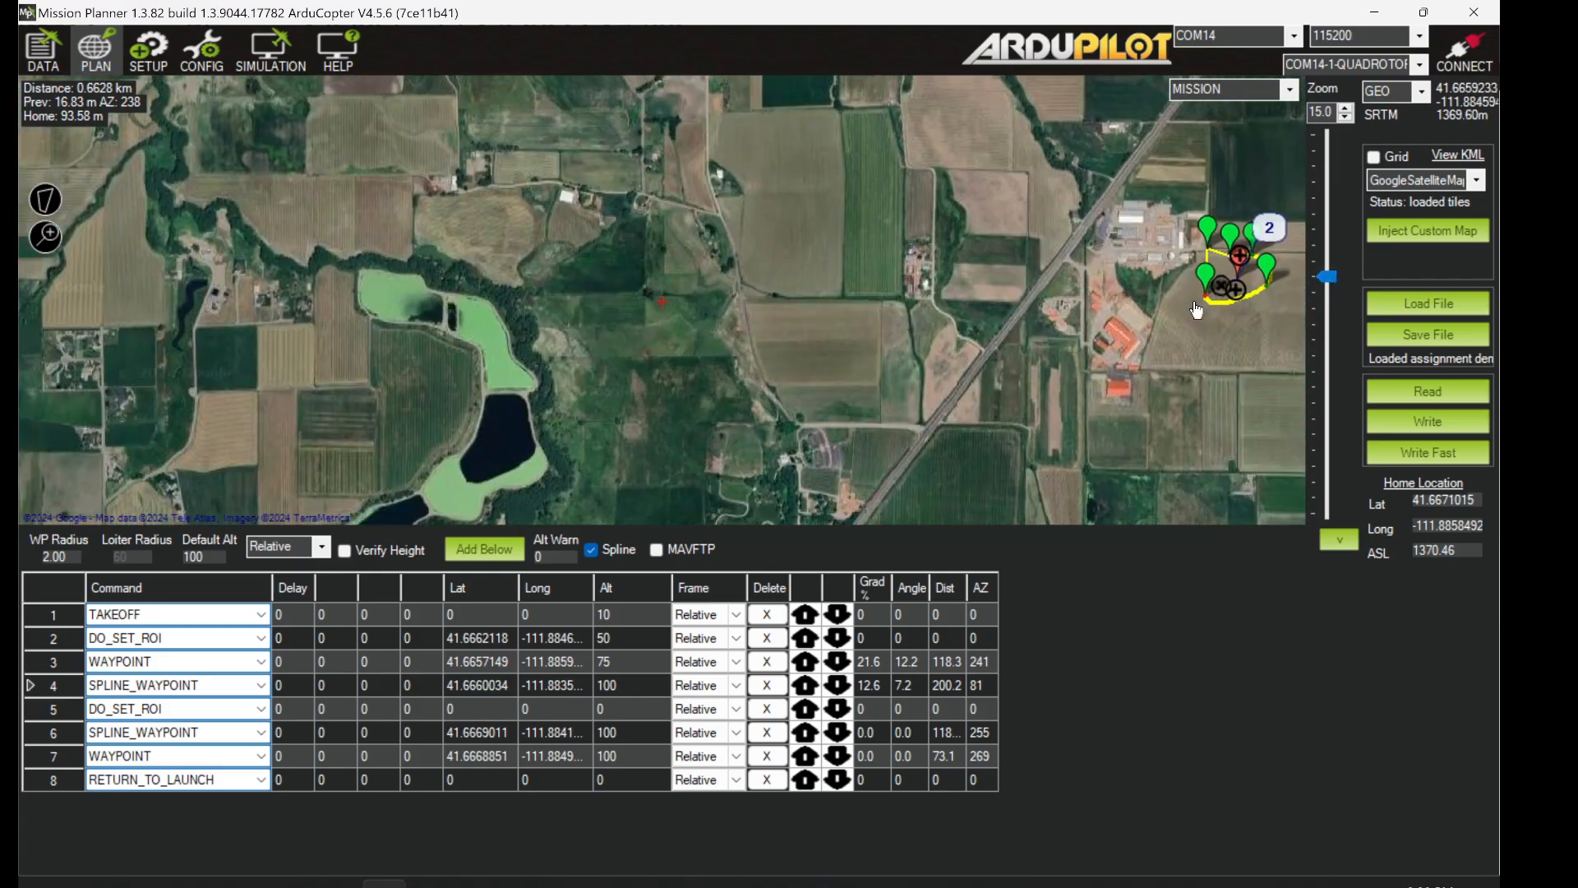
pyautogui.moveTo(1055, 344); pyautogui.dragTo(676, 339)
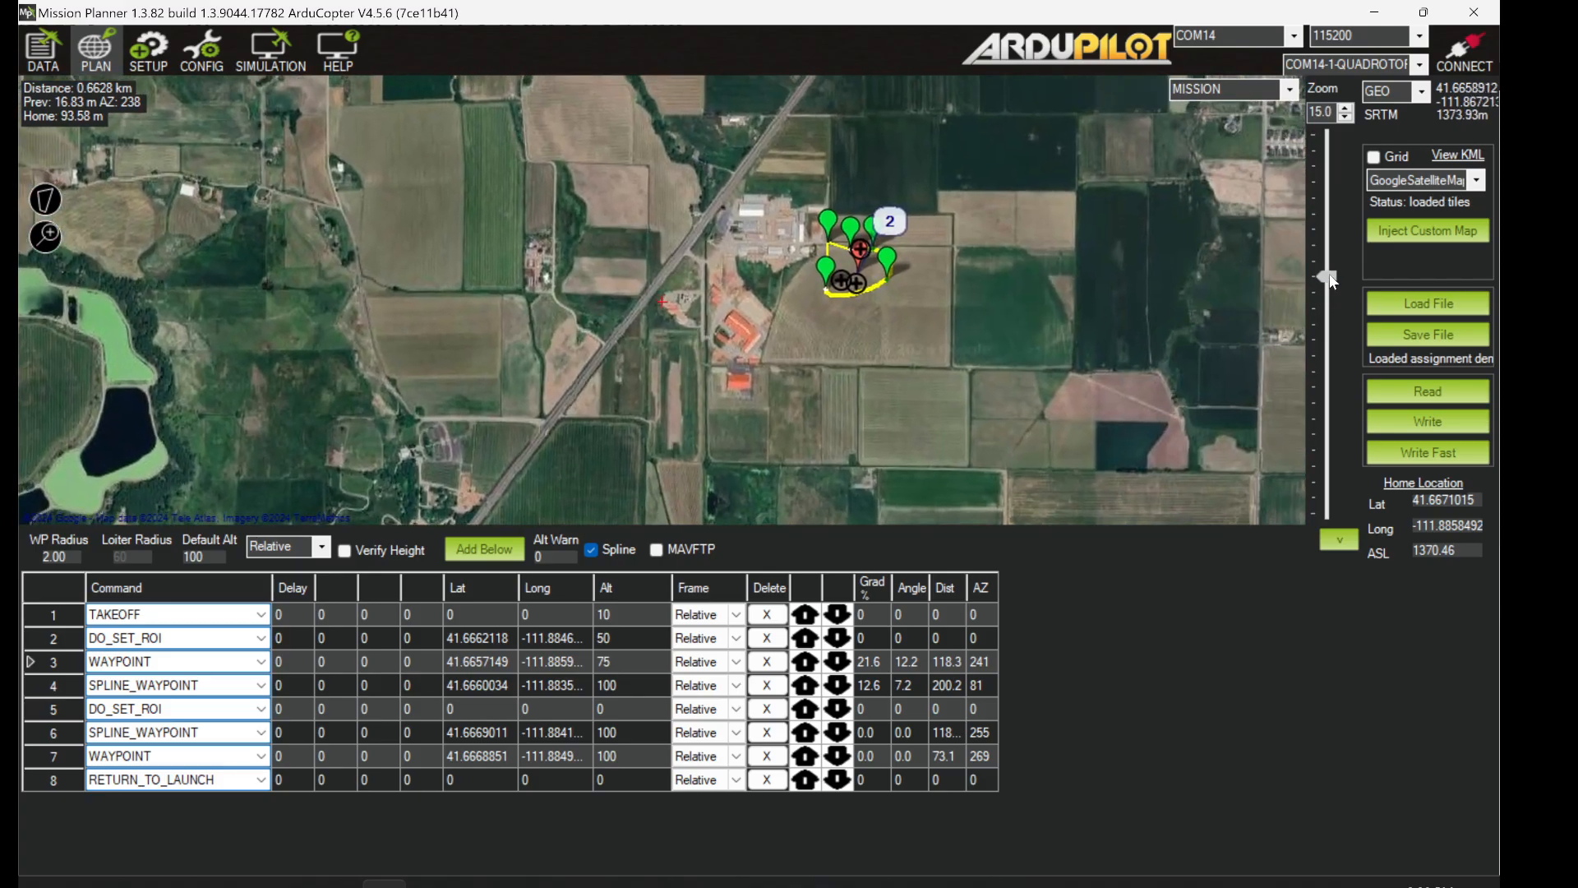
pyautogui.moveTo(1333, 280); pyautogui.dragTo(1330, 257)
pyautogui.moveTo(1183, 304); pyautogui.dragTo(896, 312)
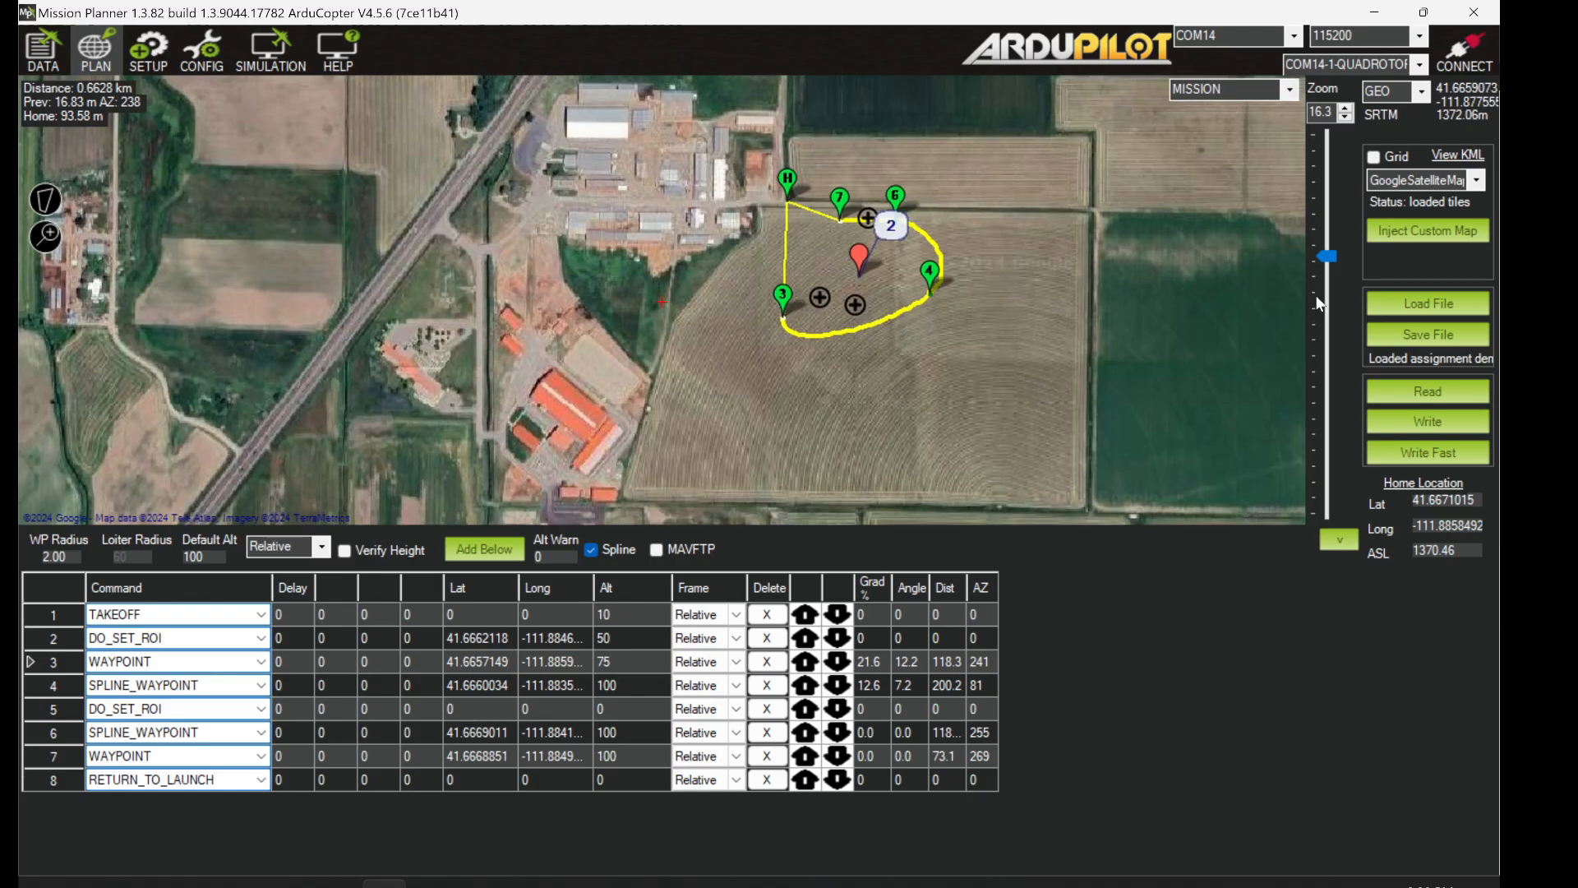
pyautogui.moveTo(1333, 258); pyautogui.dragTo(1332, 243)
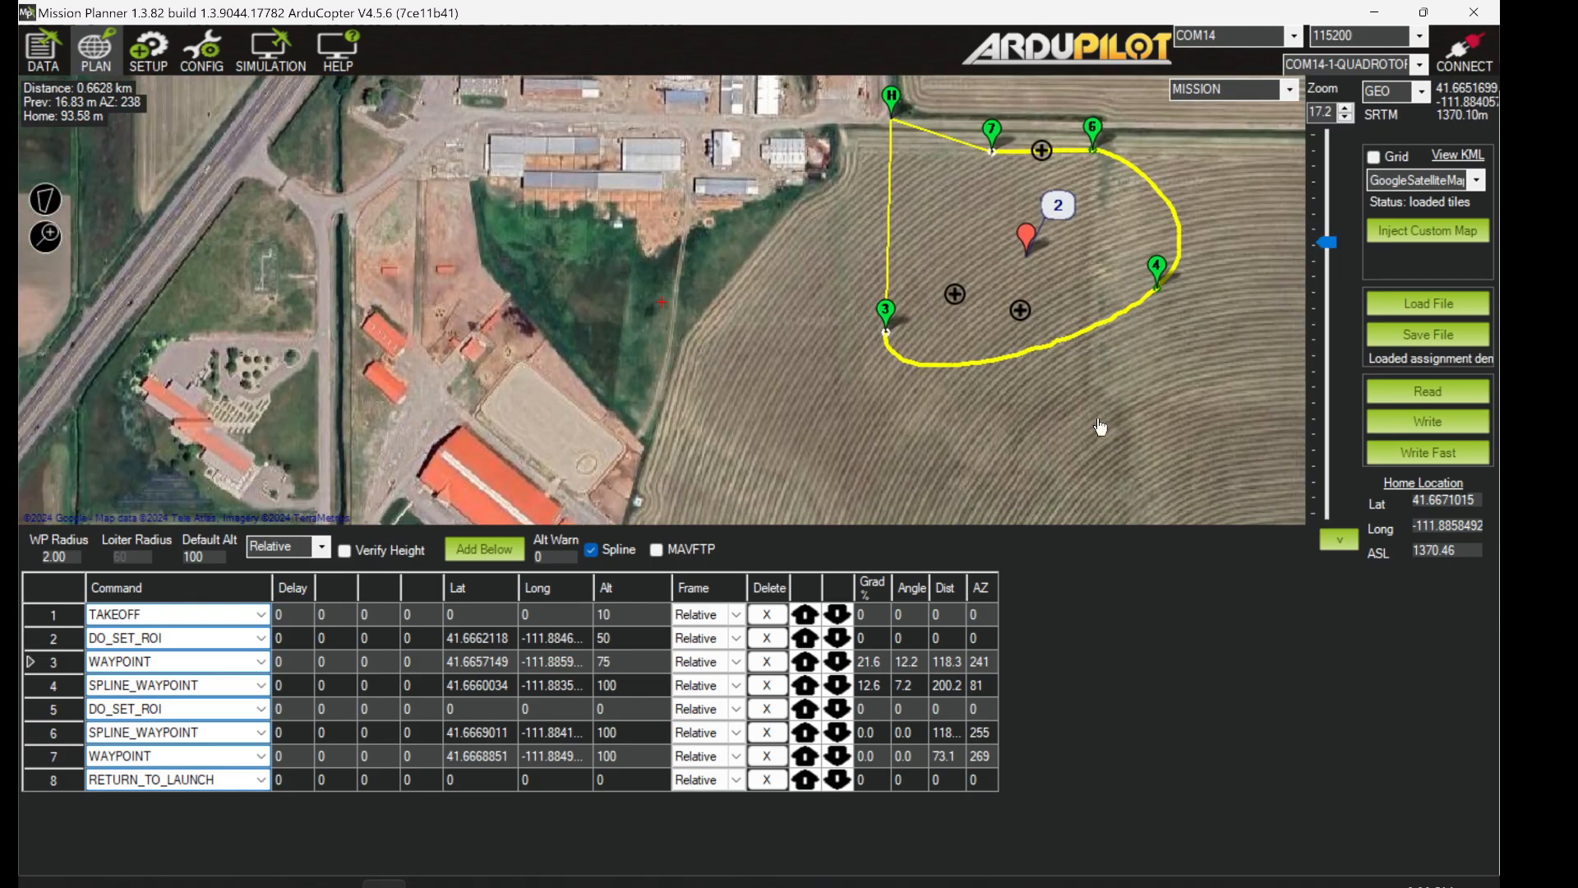
pyautogui.moveTo(1104, 427); pyautogui.dragTo(963, 463)
pyautogui.click(39, 644)
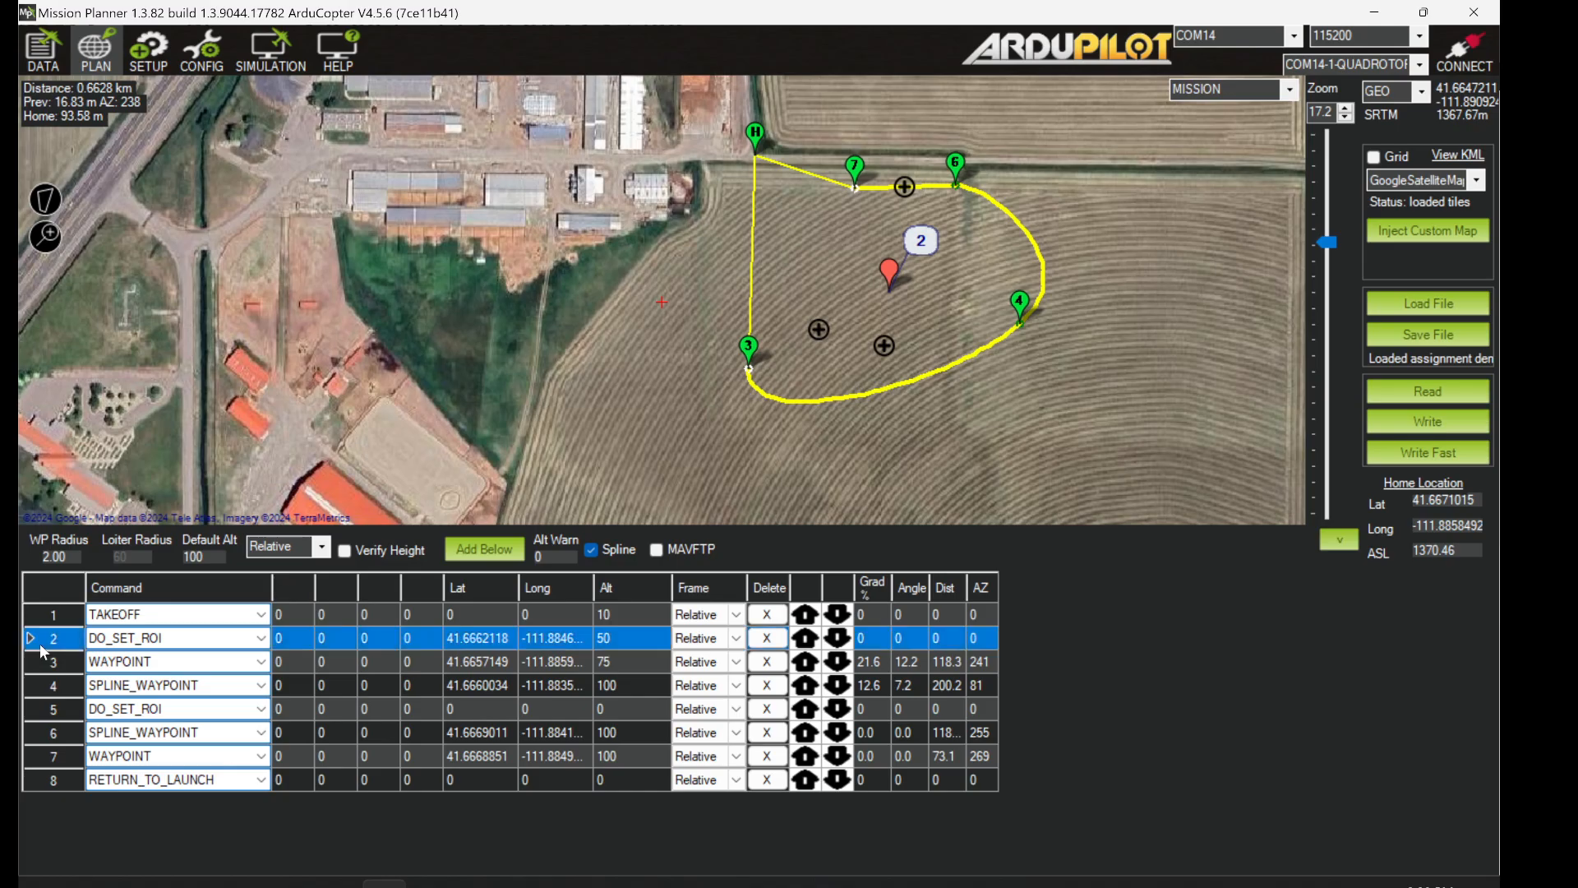
pyautogui.click(36, 659)
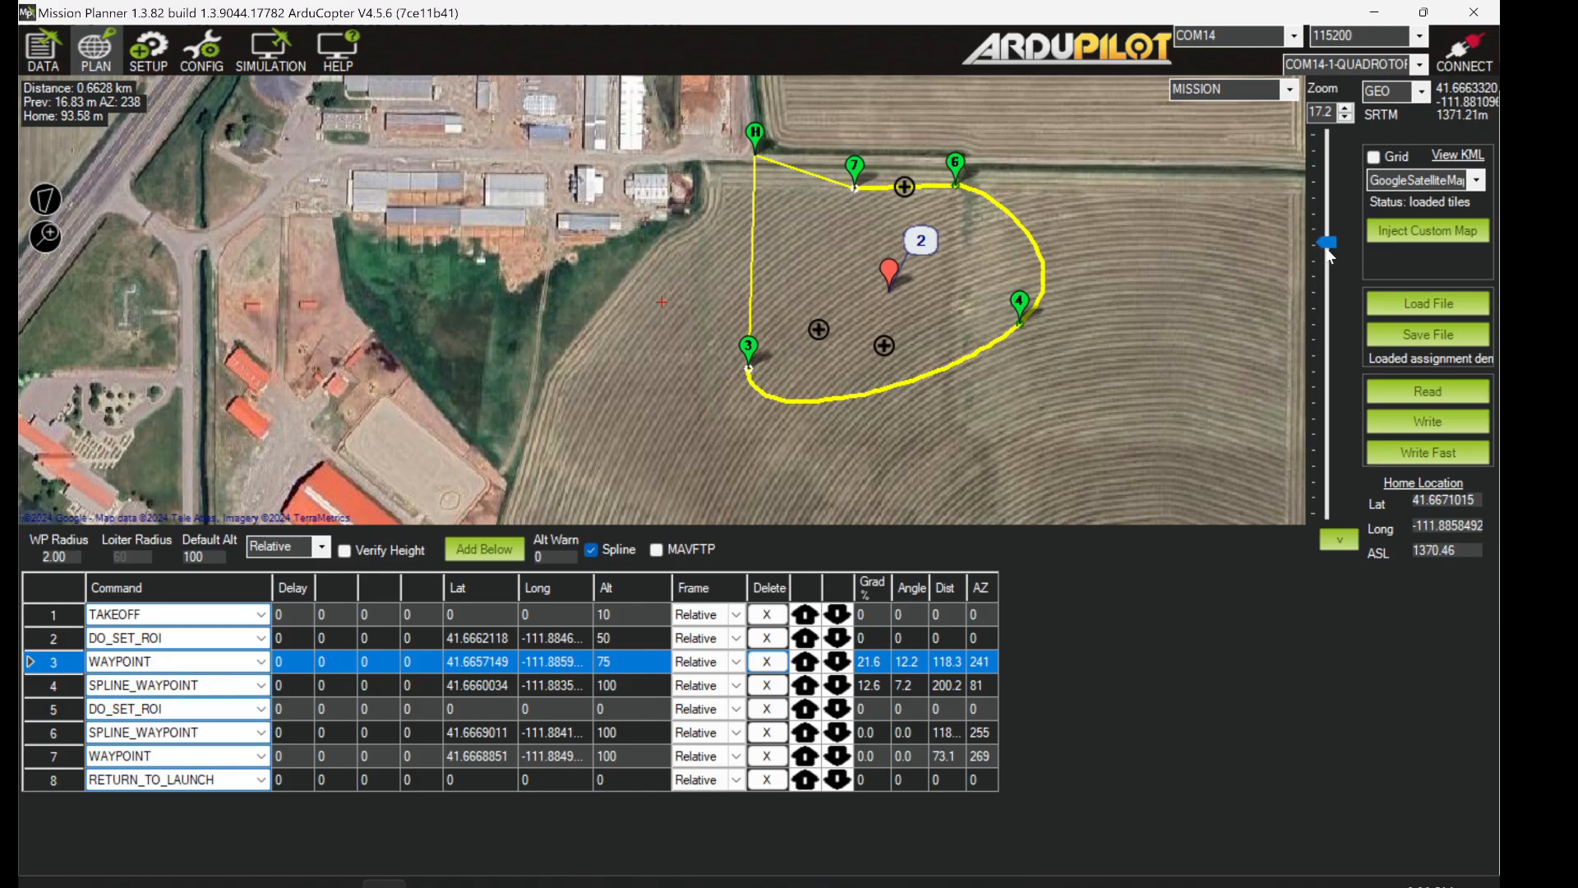
# - Zoom out across the valley and inspect the town's Transformer Location marker
pyautogui.moveTo(1331, 248); pyautogui.dragTo(1311, 344)
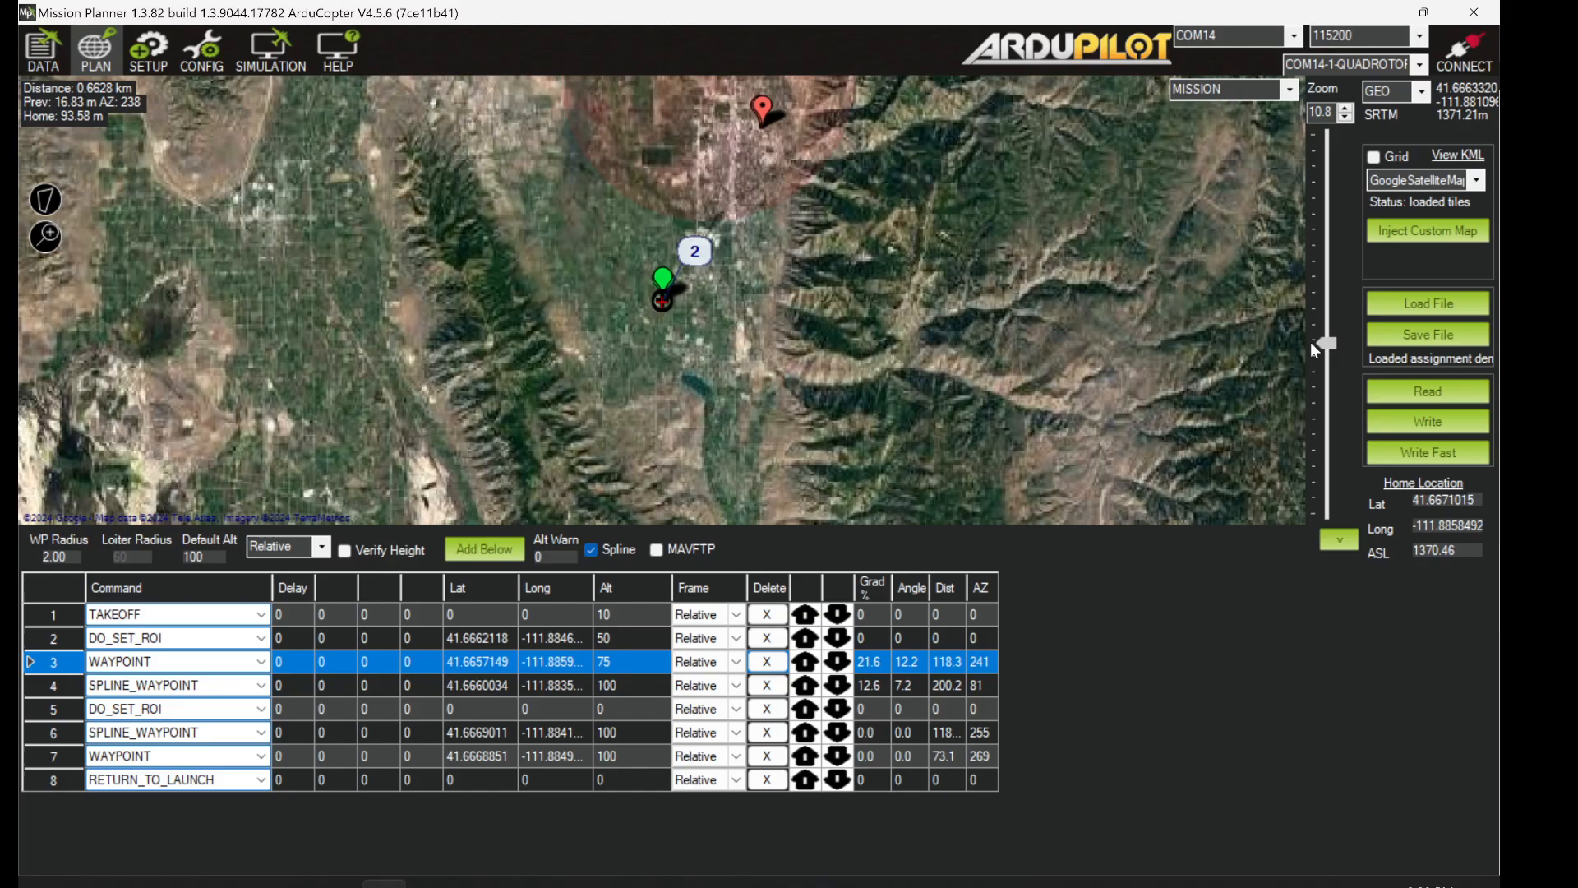
pyautogui.moveTo(775, 137); pyautogui.dragTo(854, 287)
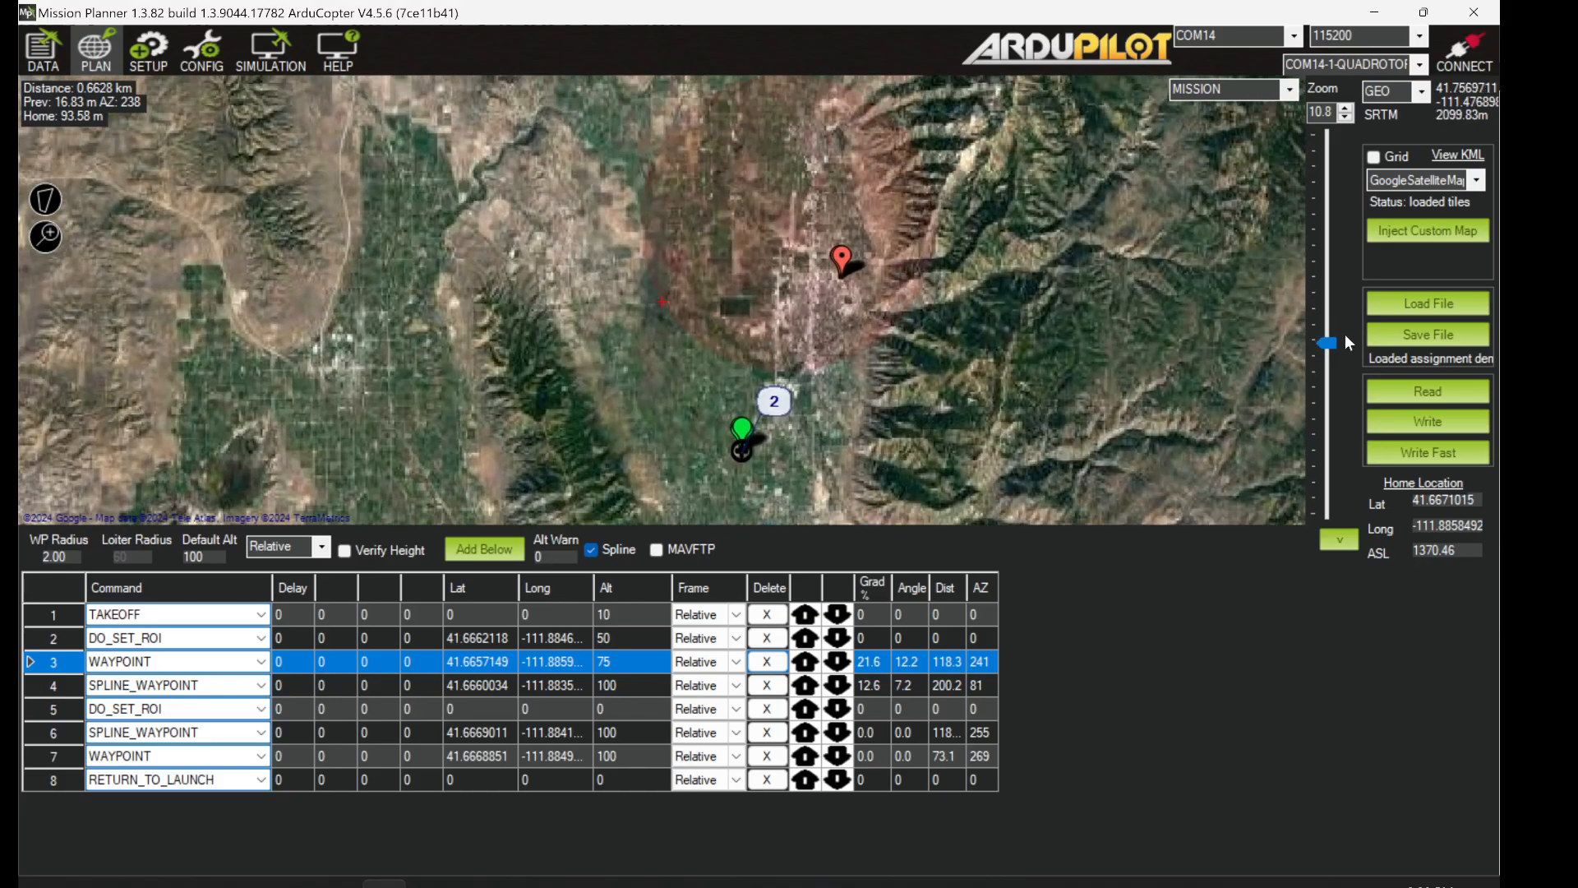
pyautogui.moveTo(1326, 352); pyautogui.dragTo(1324, 318)
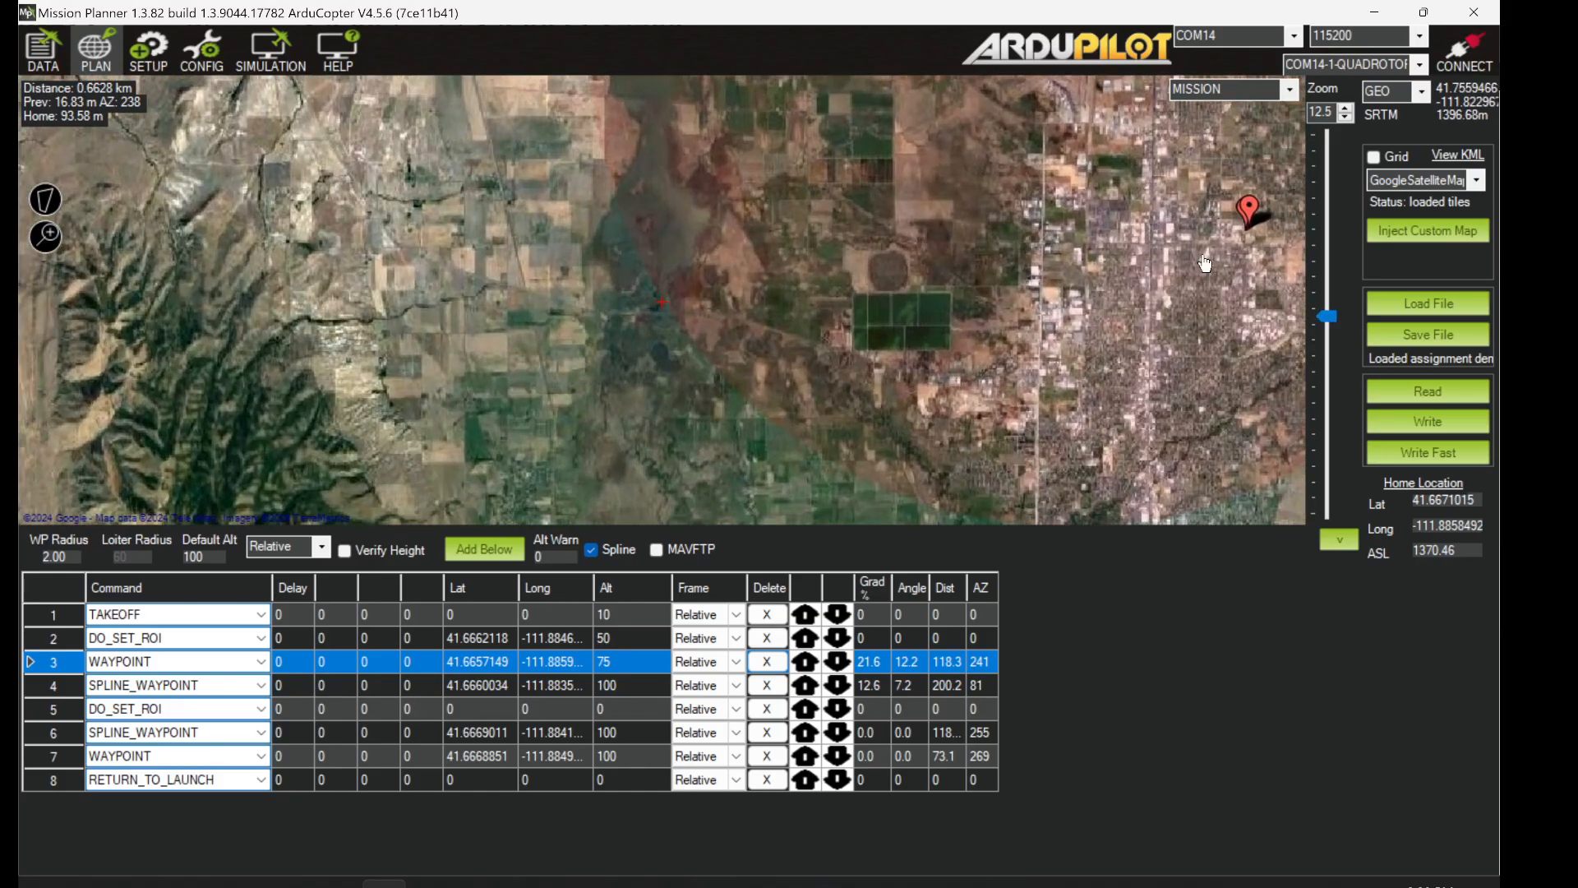
pyautogui.moveTo(1197, 266); pyautogui.dragTo(877, 269)
pyautogui.moveTo(1326, 316); pyautogui.dragTo(1326, 285)
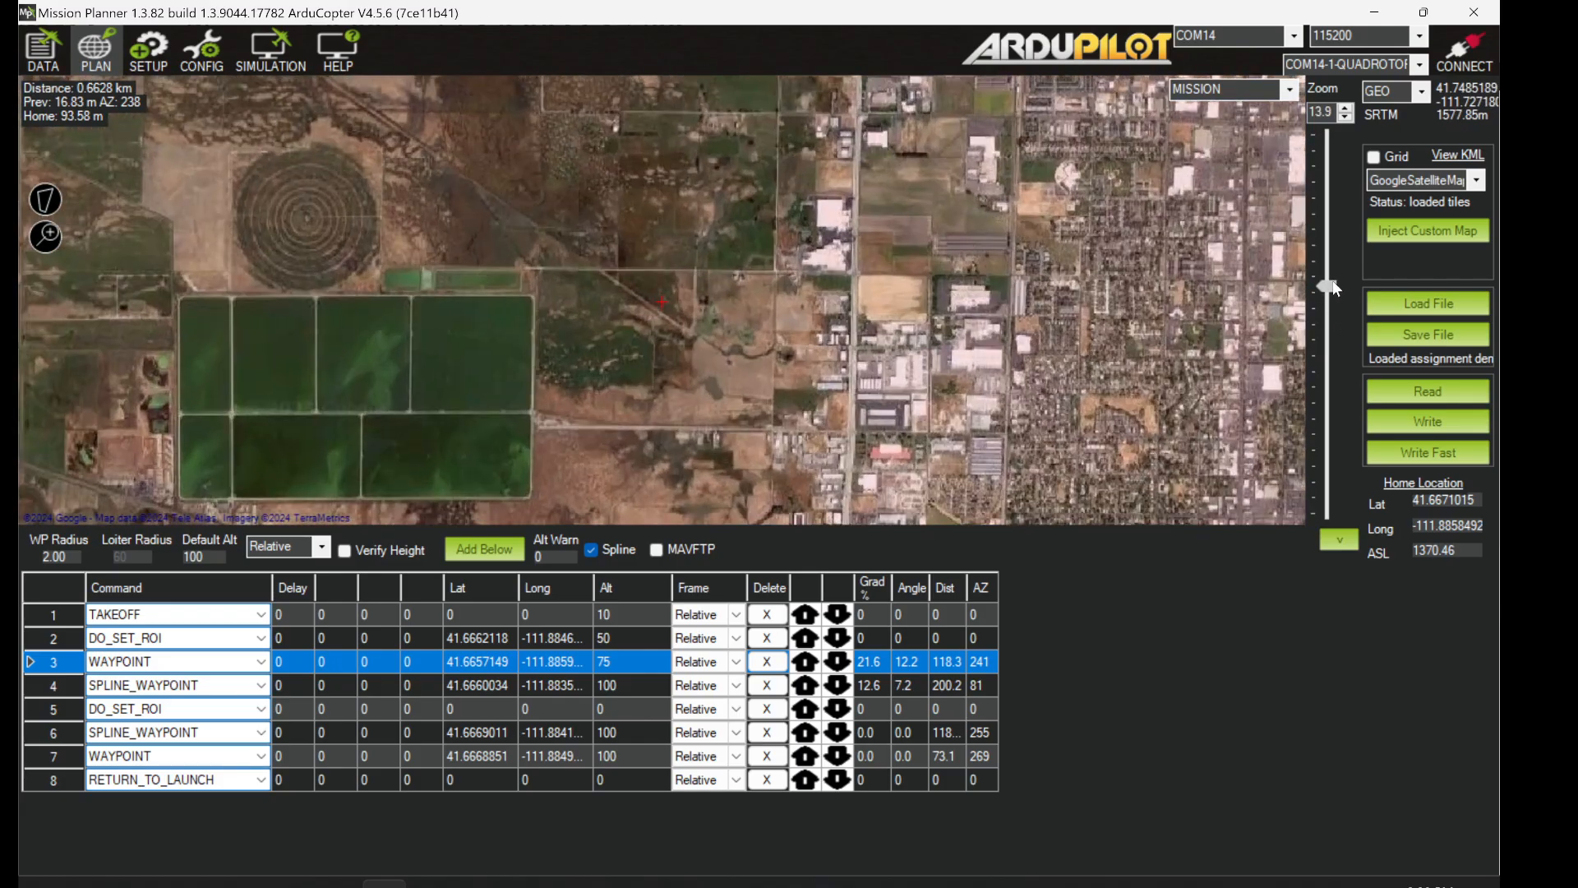
pyautogui.moveTo(1170, 239); pyautogui.dragTo(503, 446)
pyautogui.moveTo(1006, 248)
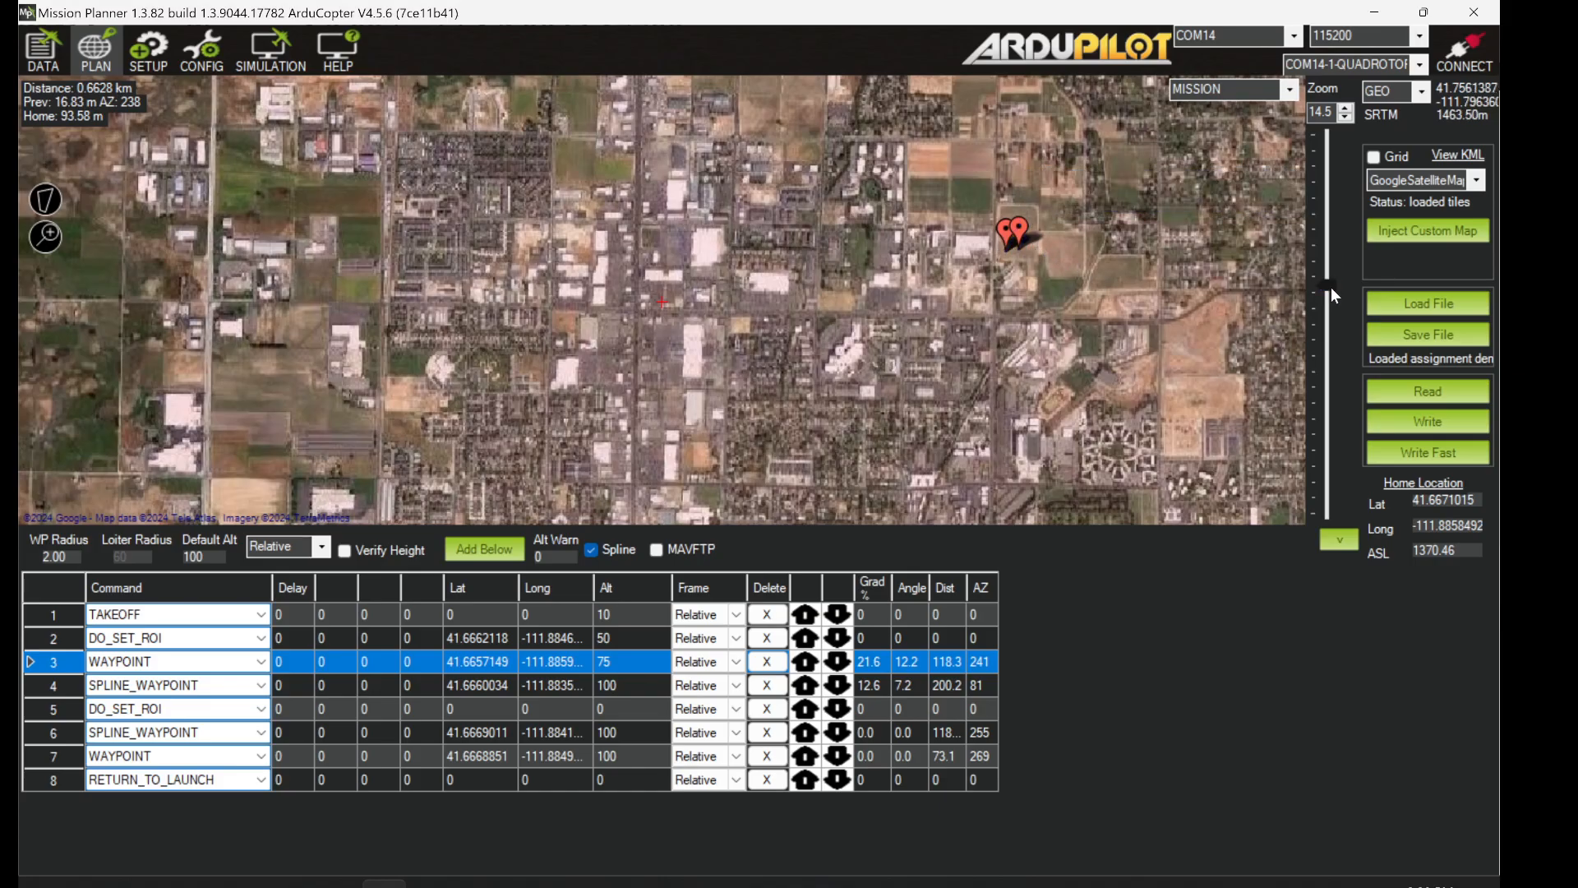
# - Return the view to a close-up of the yellow waypoint loop over the field
pyautogui.moveTo(1328, 287); pyautogui.dragTo(1326, 351)
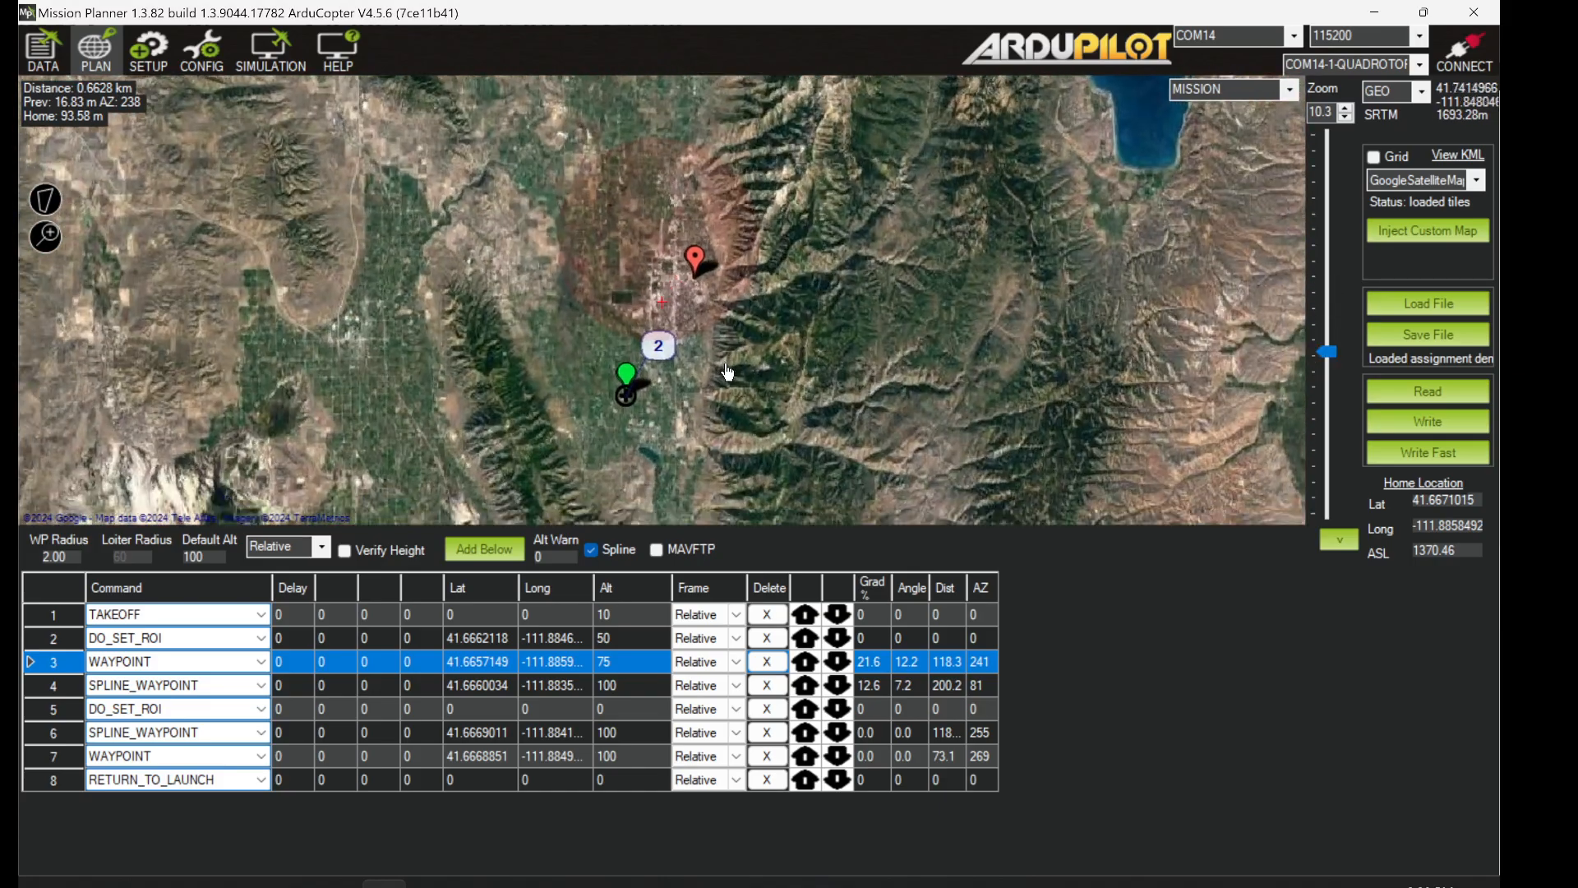
pyautogui.moveTo(727, 373); pyautogui.dragTo(898, 246)
pyautogui.moveTo(1325, 349); pyautogui.dragTo(1339, 323)
pyautogui.moveTo(1167, 254); pyautogui.dragTo(831, 351)
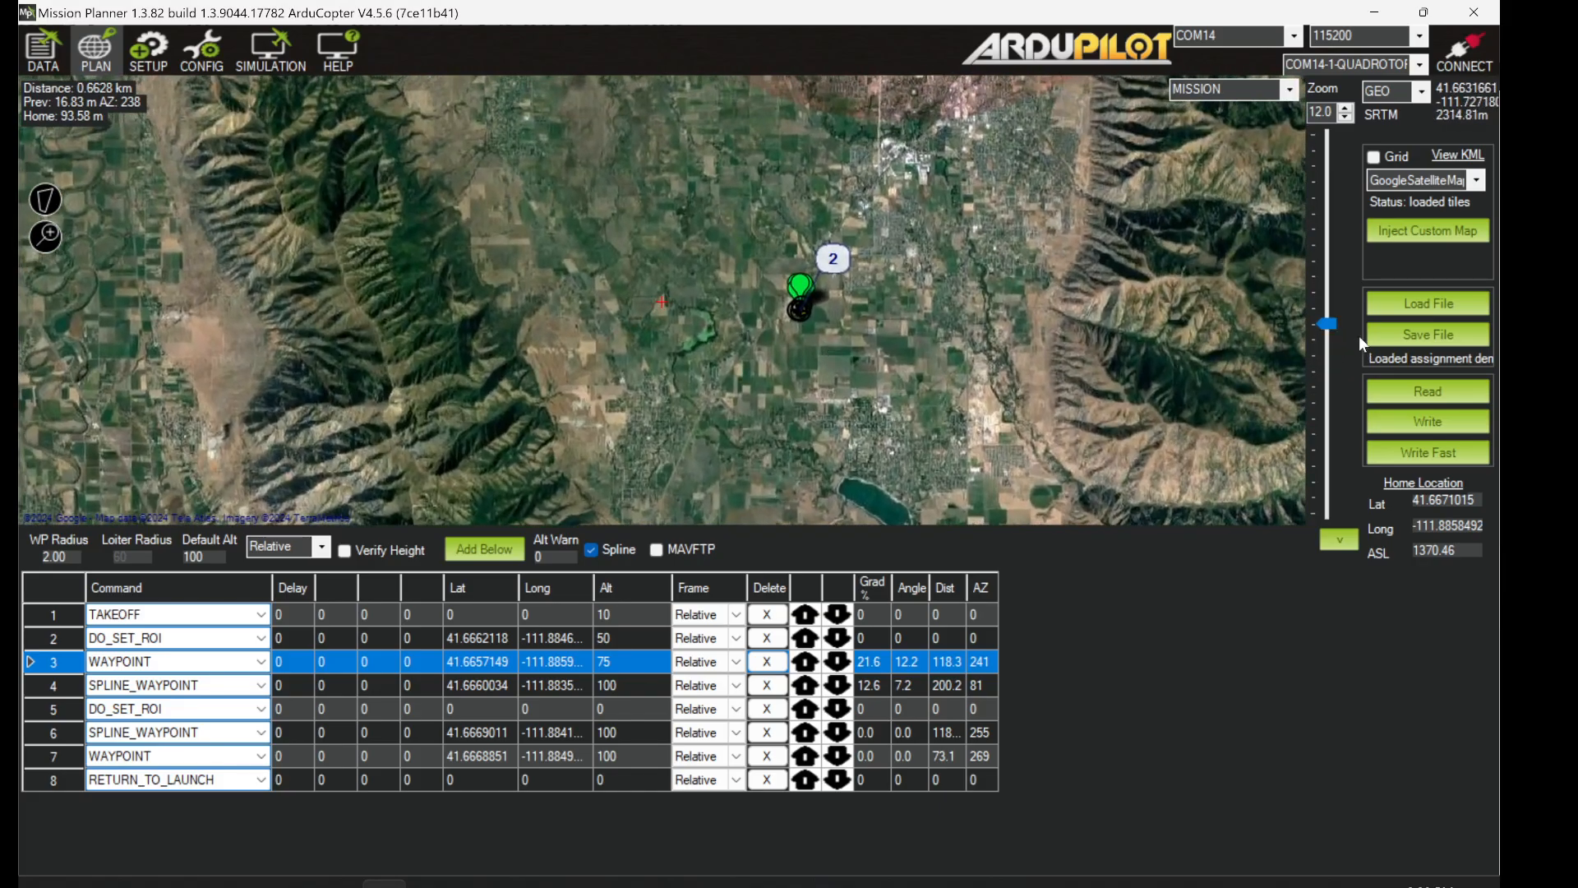
pyautogui.moveTo(1328, 327); pyautogui.dragTo(1338, 299)
pyautogui.moveTo(1191, 362); pyautogui.dragTo(929, 340)
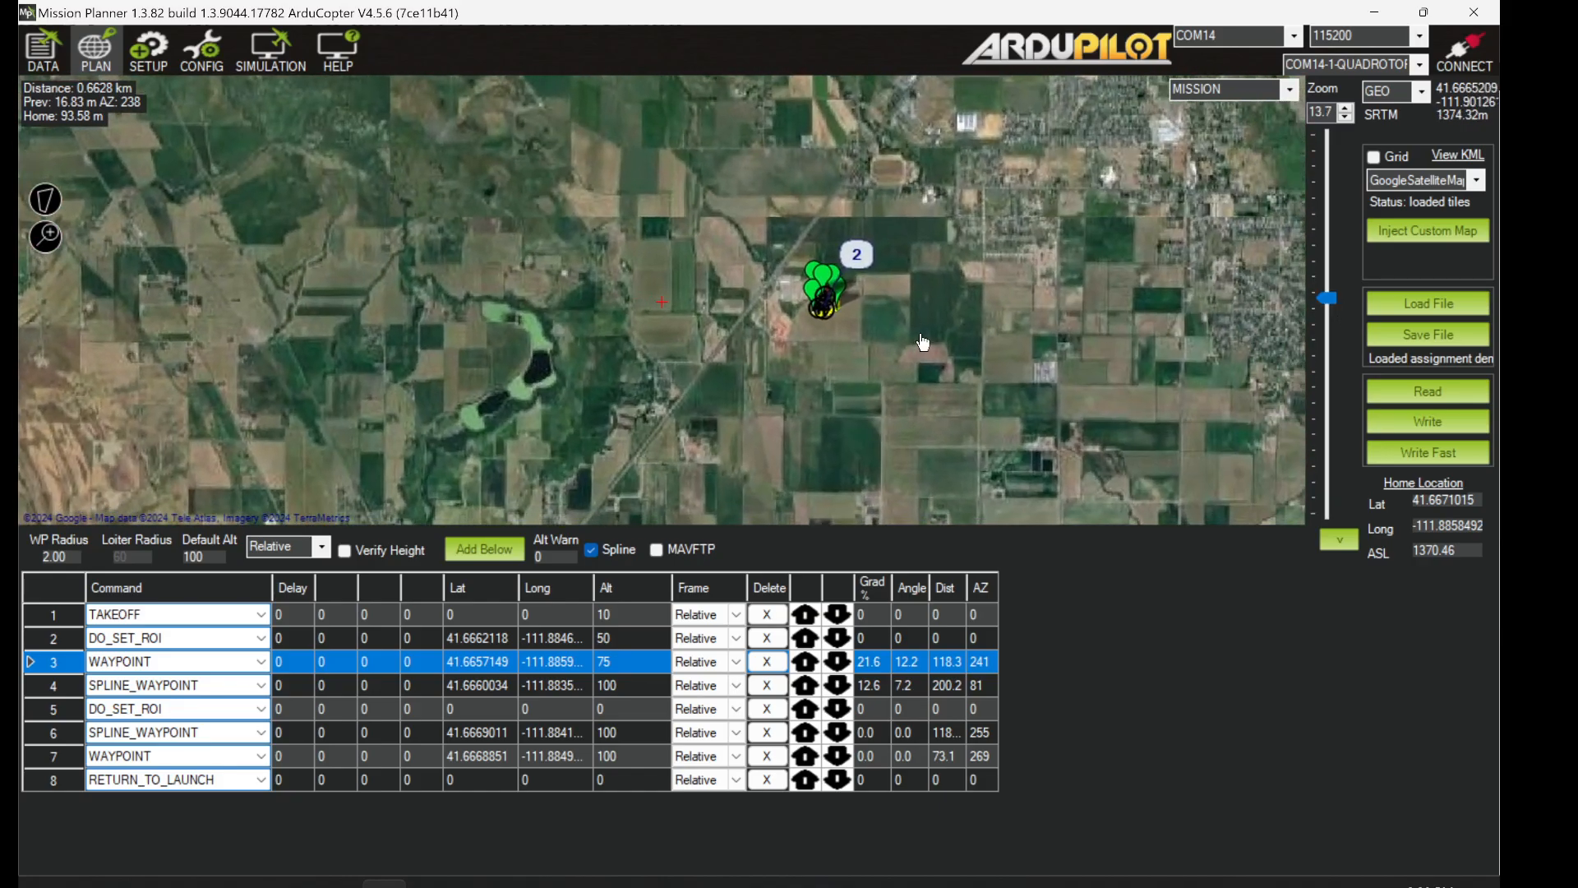
pyautogui.moveTo(1328, 294); pyautogui.dragTo(1338, 266)
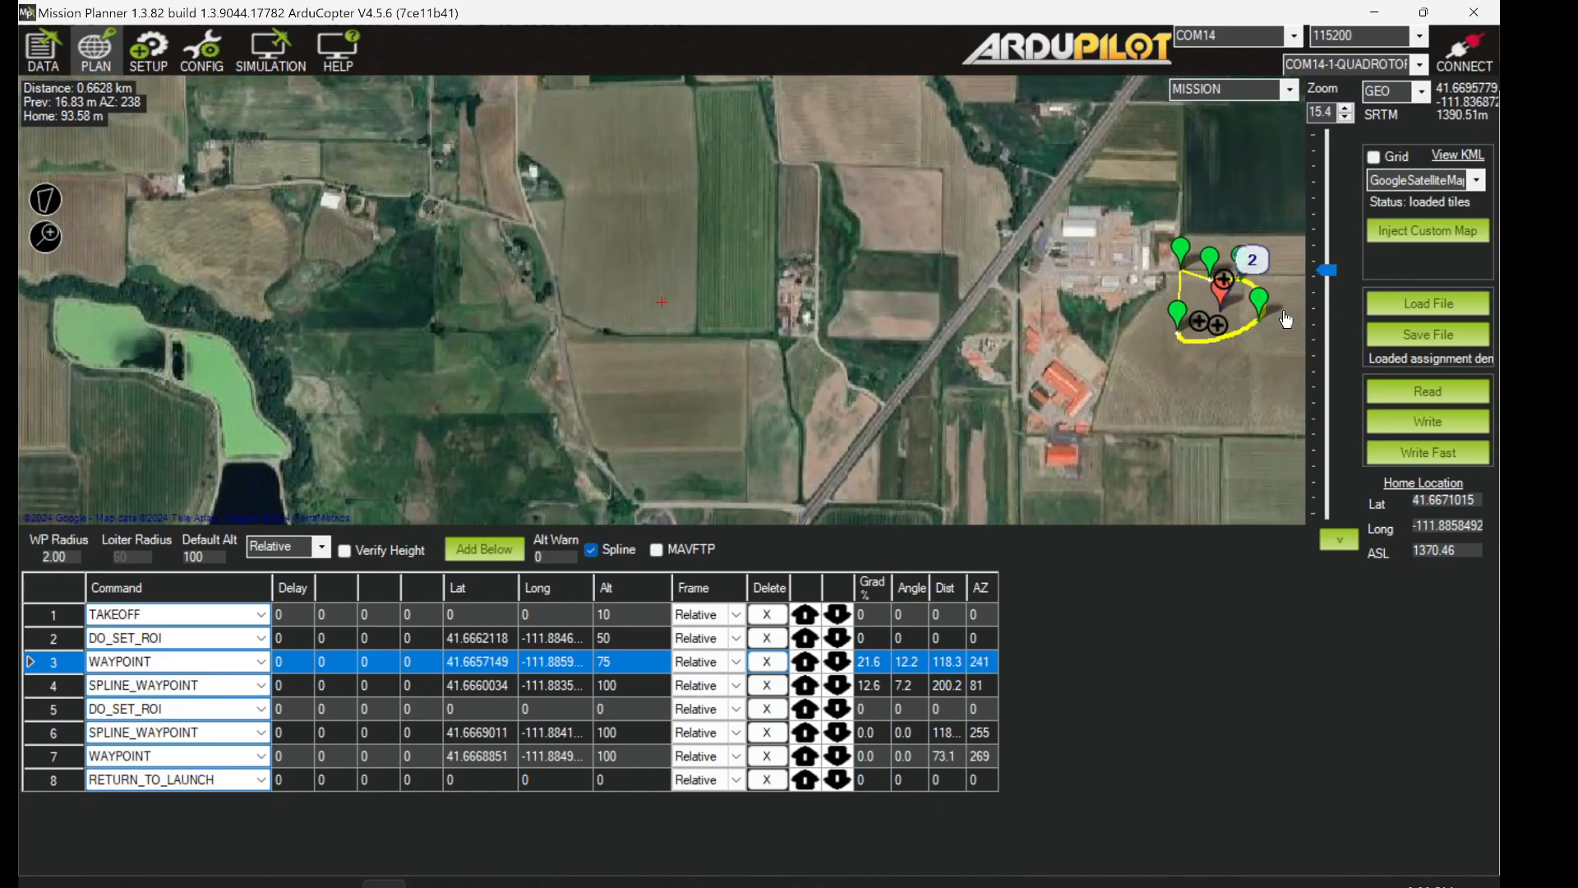
pyautogui.moveTo(1218, 383); pyautogui.dragTo(780, 363)
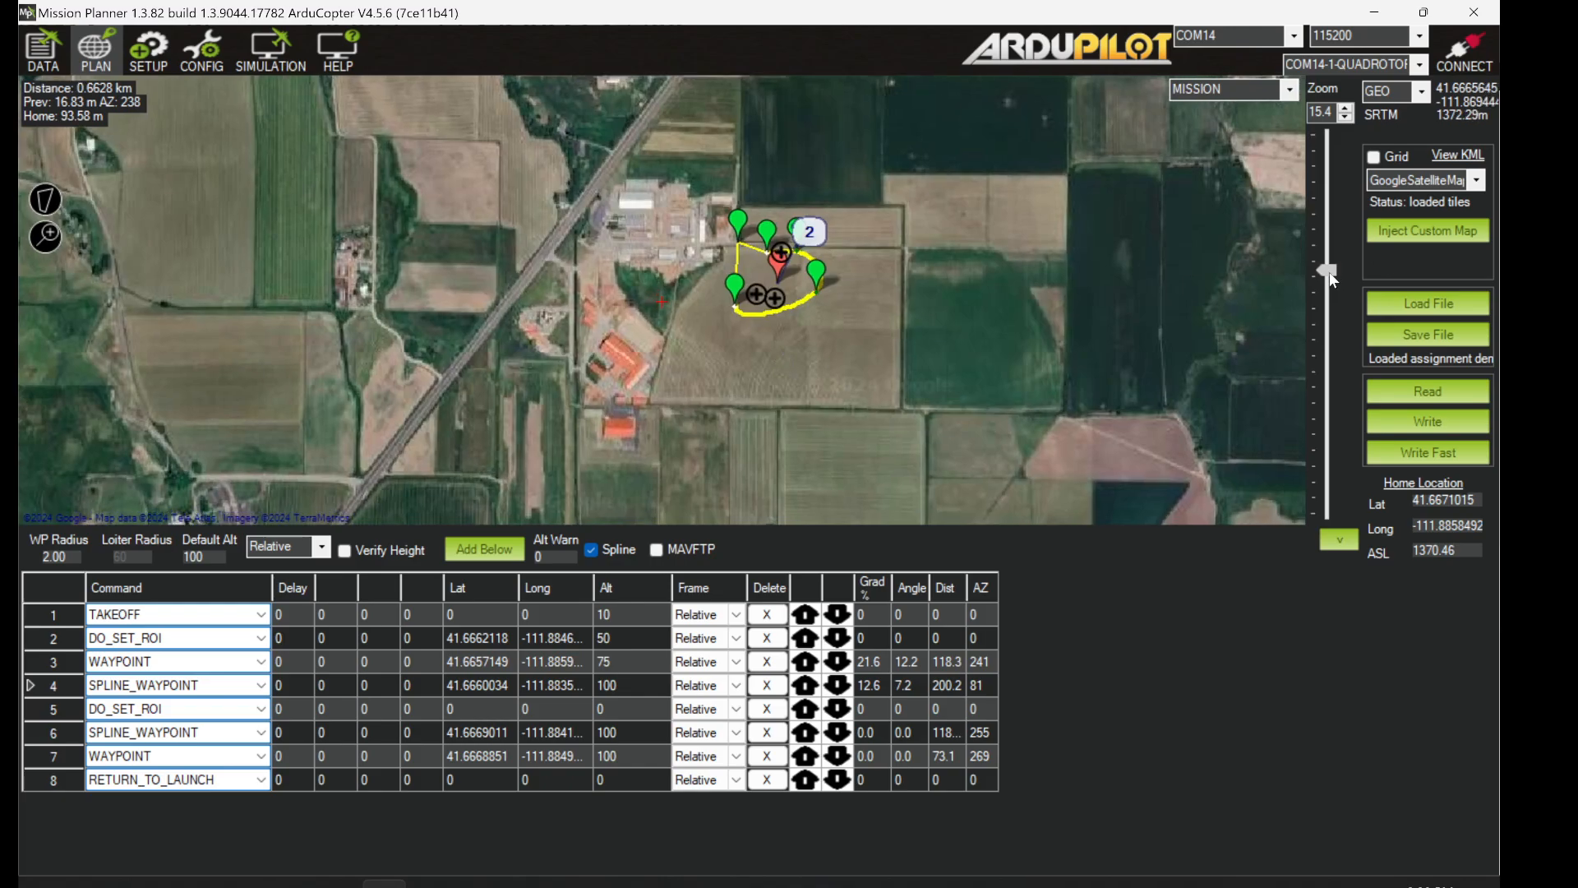
pyautogui.moveTo(1329, 273); pyautogui.dragTo(1338, 253)
pyautogui.moveTo(1075, 347); pyautogui.dragTo(910, 401)
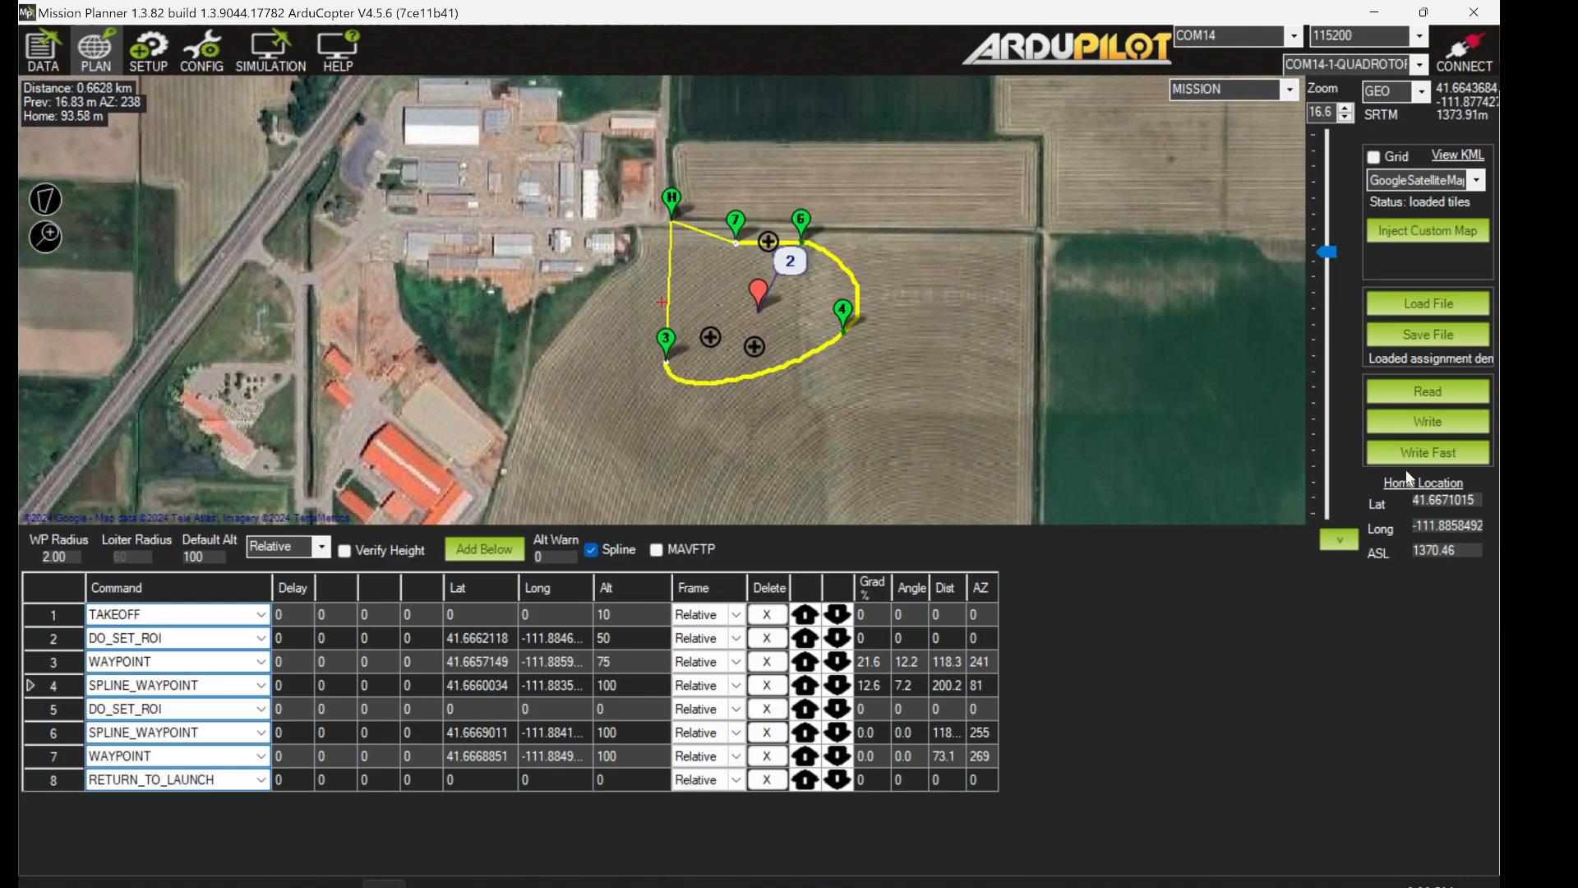
# - Attempt to write the mission, dismiss the not-connected error, and go to Flight Data
pyautogui.click(1445, 426)
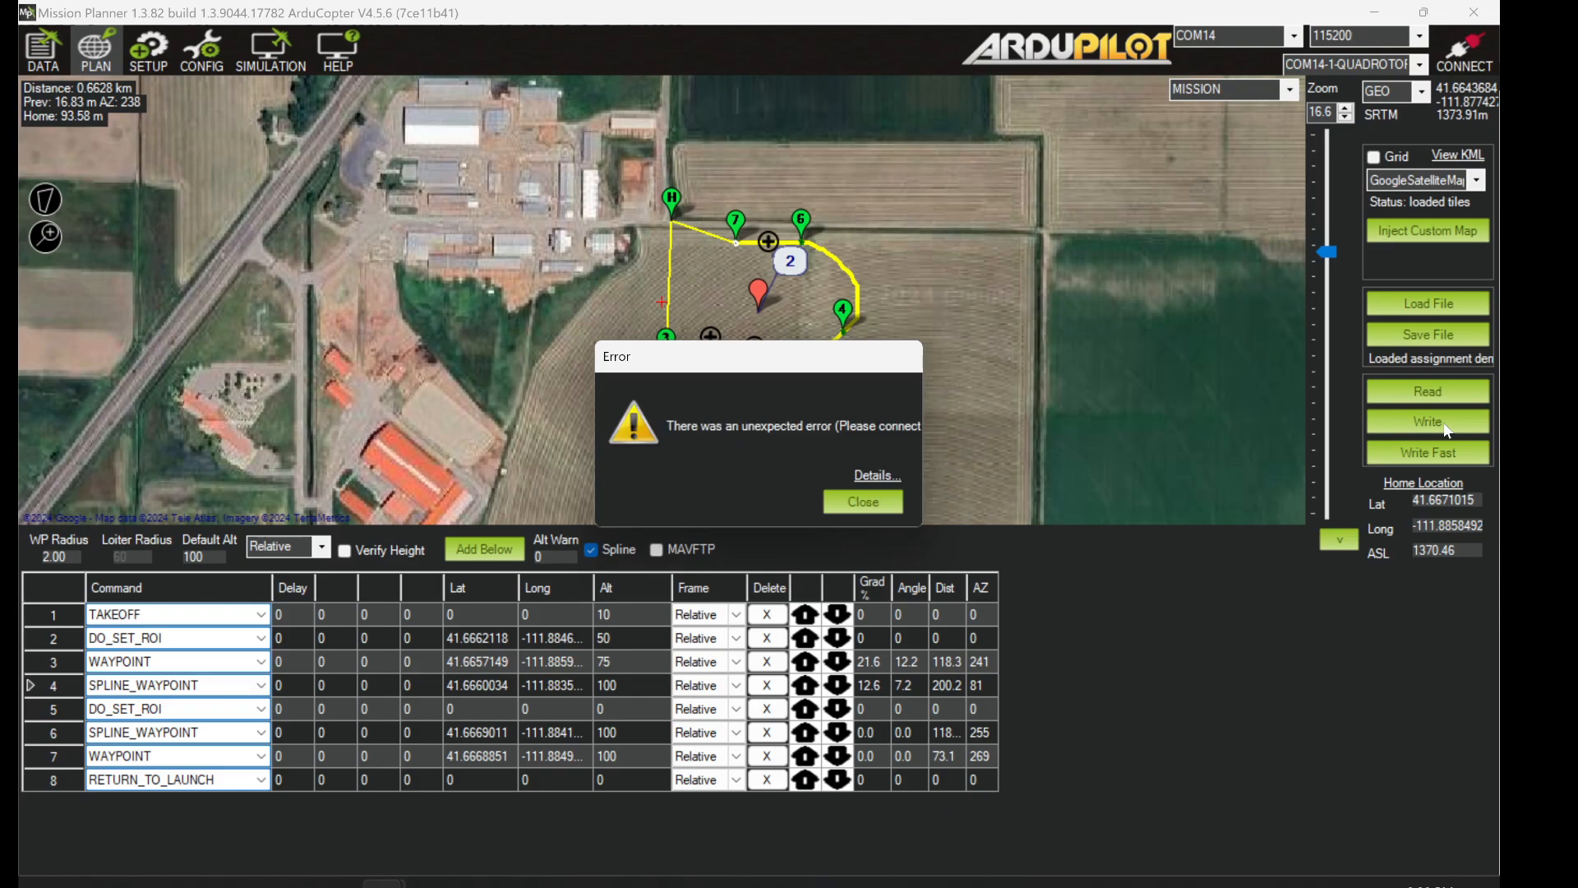
pyautogui.click(887, 500)
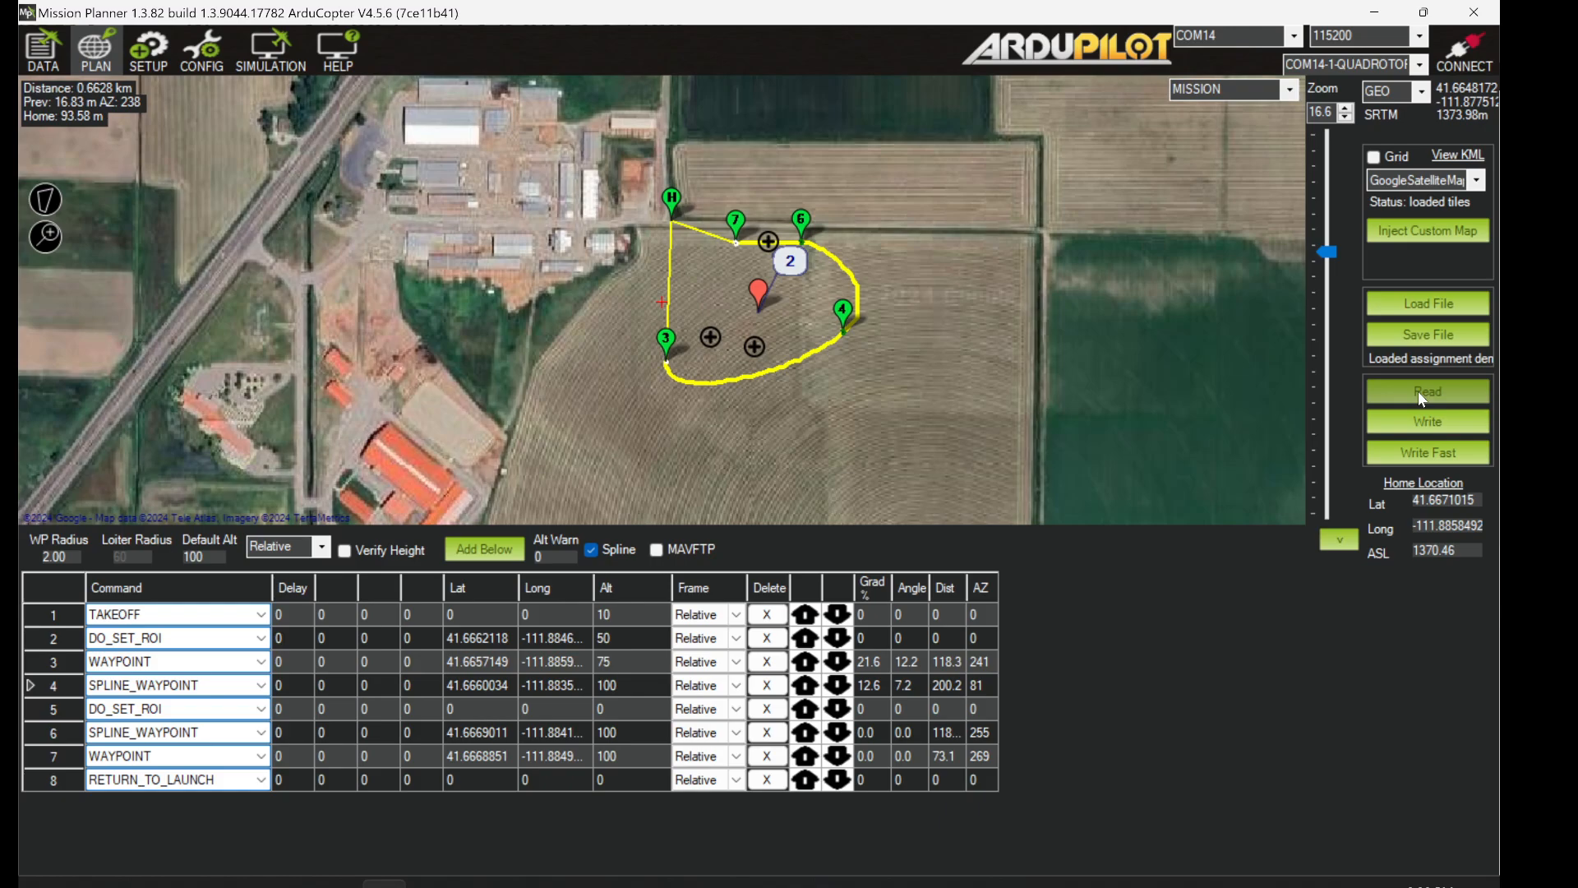
pyautogui.click(39, 39)
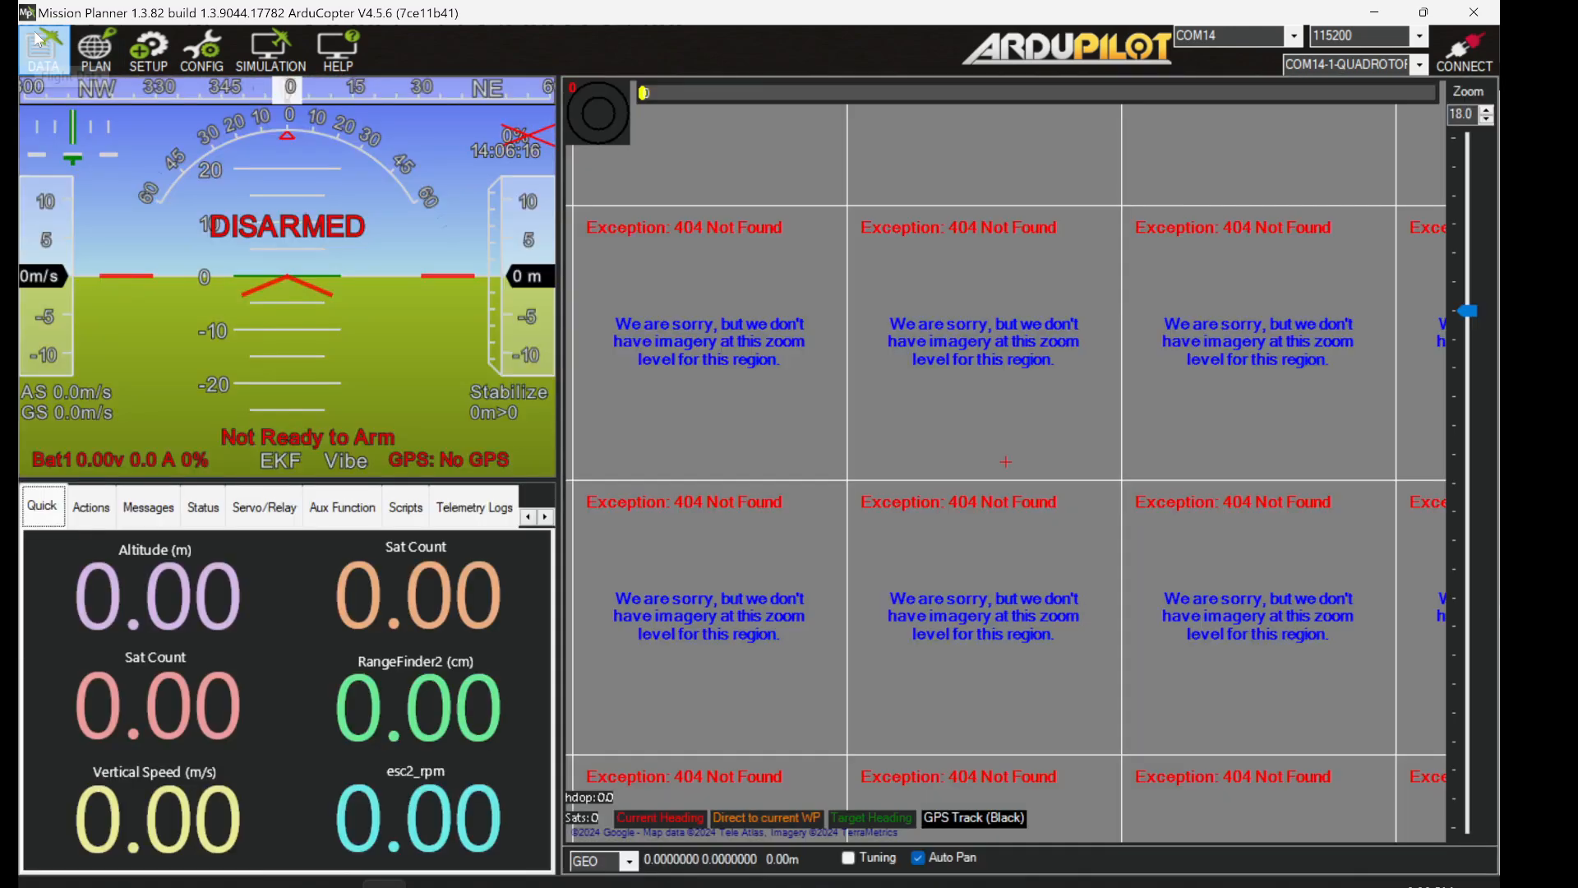
# - Show the Actions tab controls below the HUD on the Flight Data screen
pyautogui.click(91, 507)
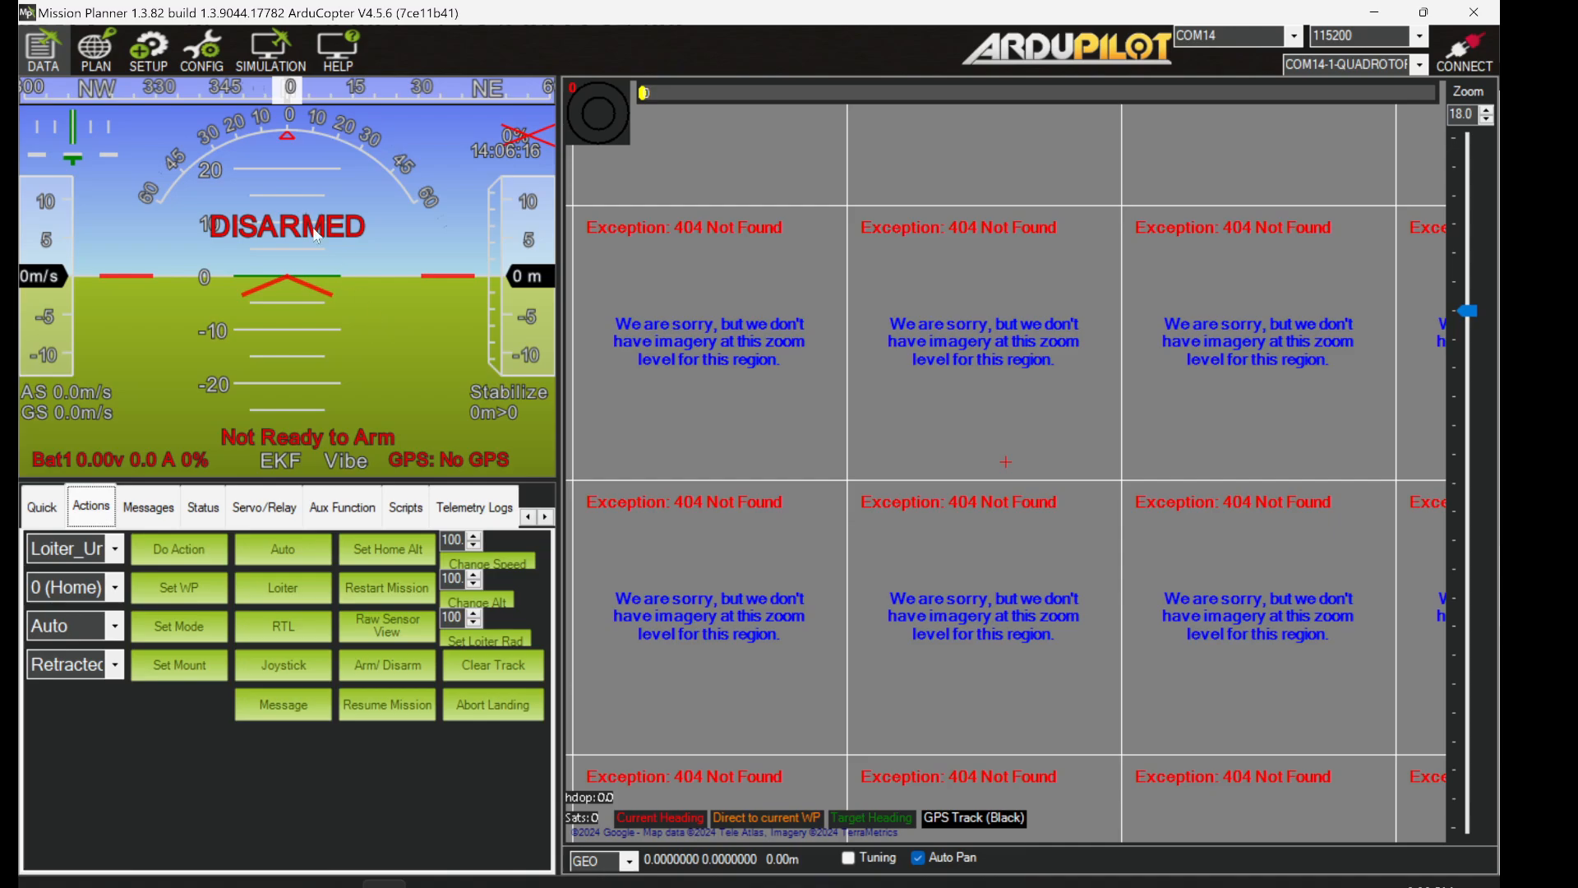
# - Start a Stable Multirotor SITL, connect to simulated ArduCopter V4.5.7, then show Basic Tuning
pyautogui.click(271, 51)
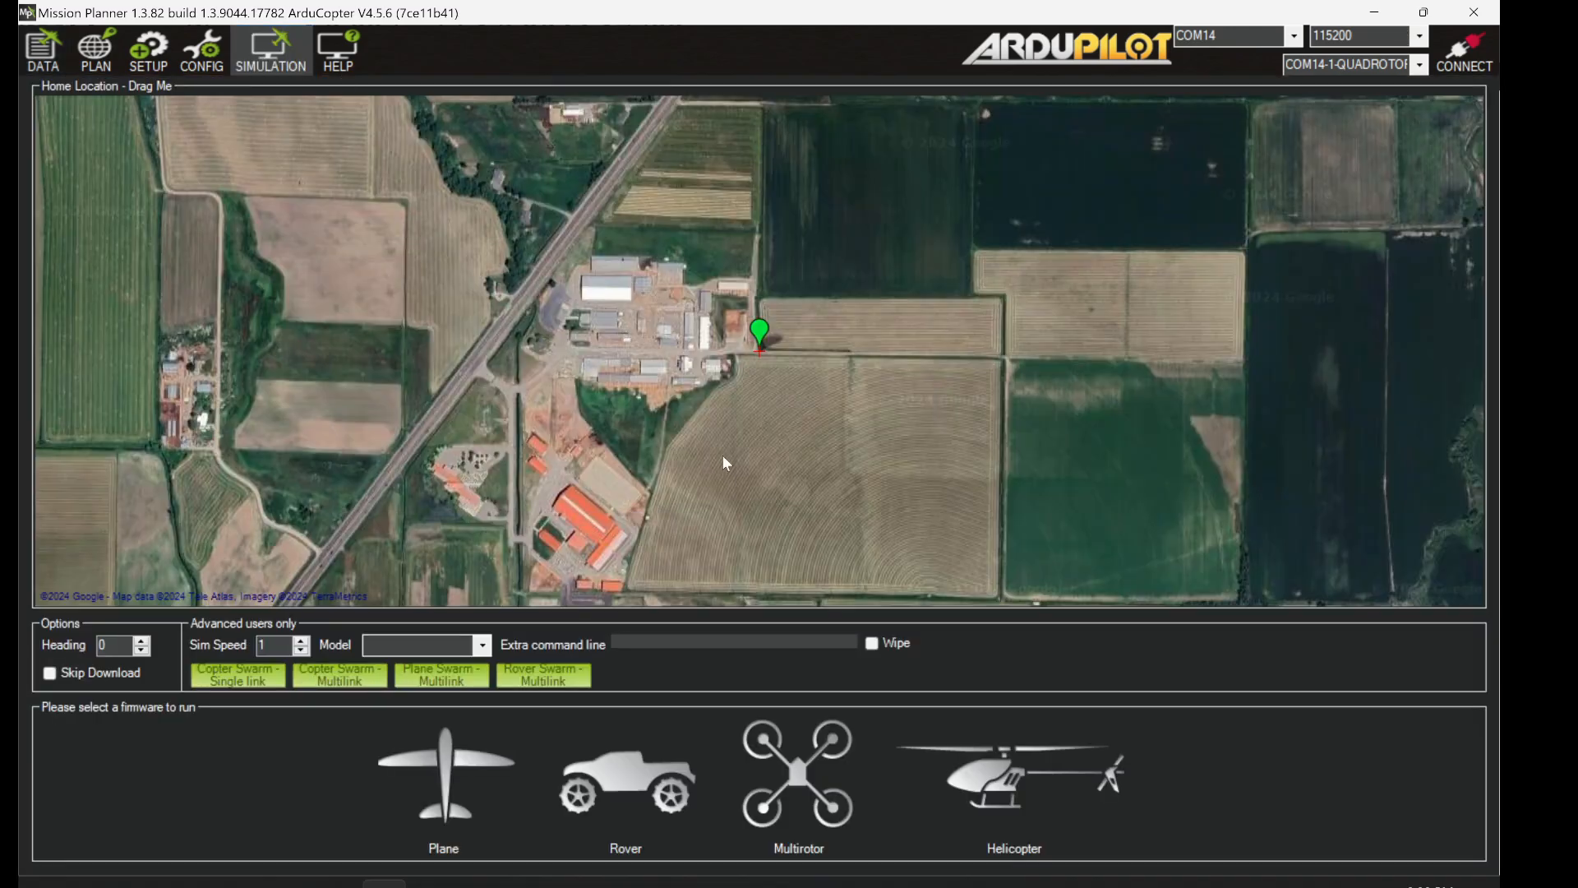
pyautogui.click(807, 803)
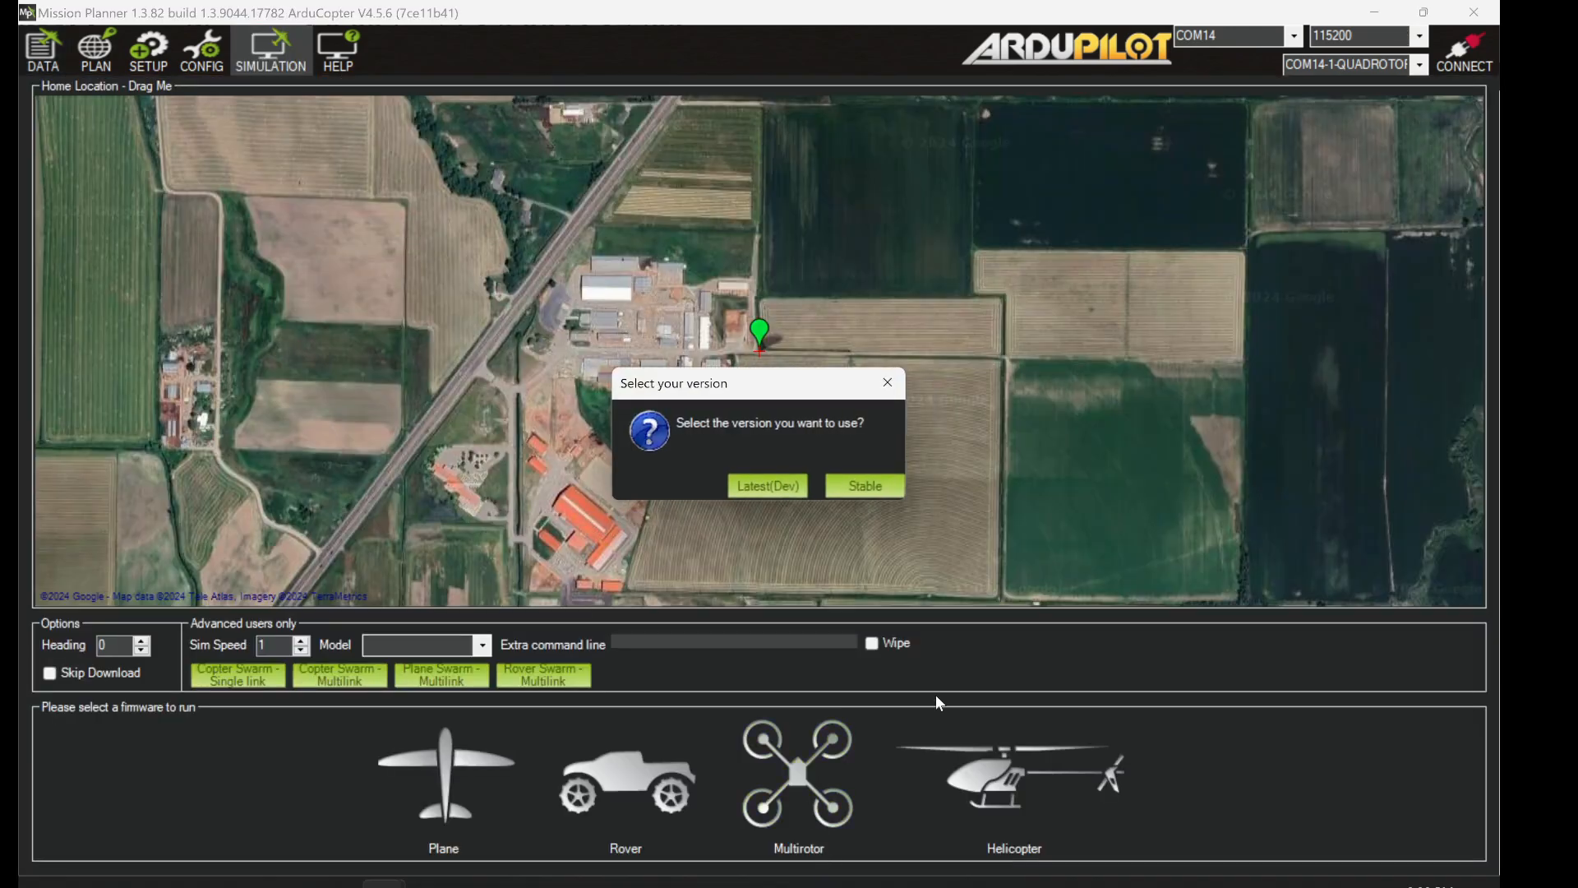
pyautogui.click(849, 486)
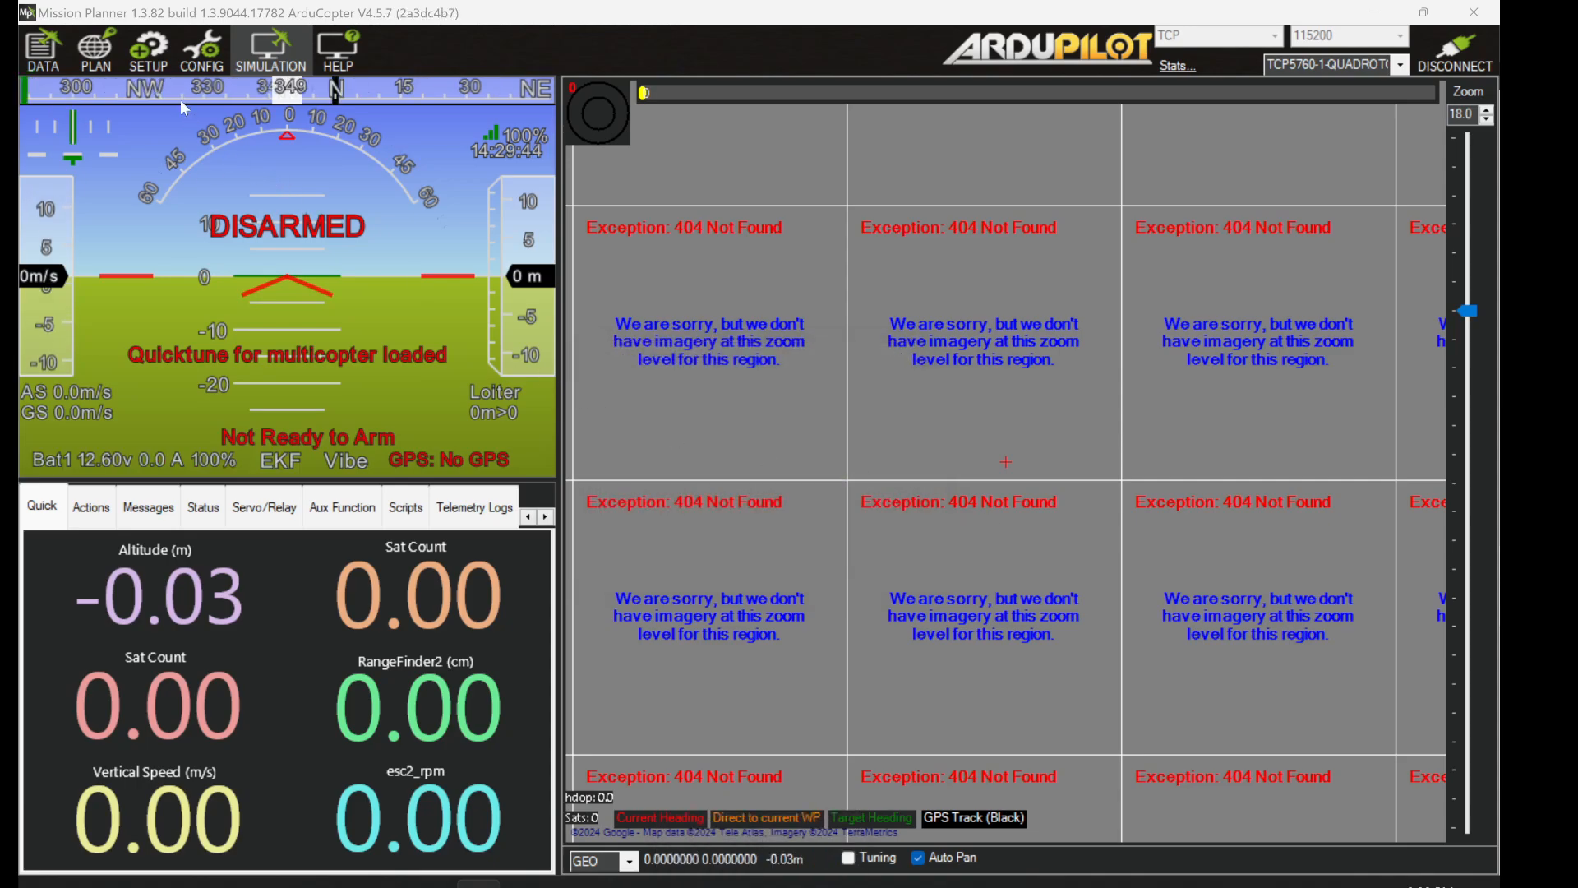
pyautogui.click(201, 50)
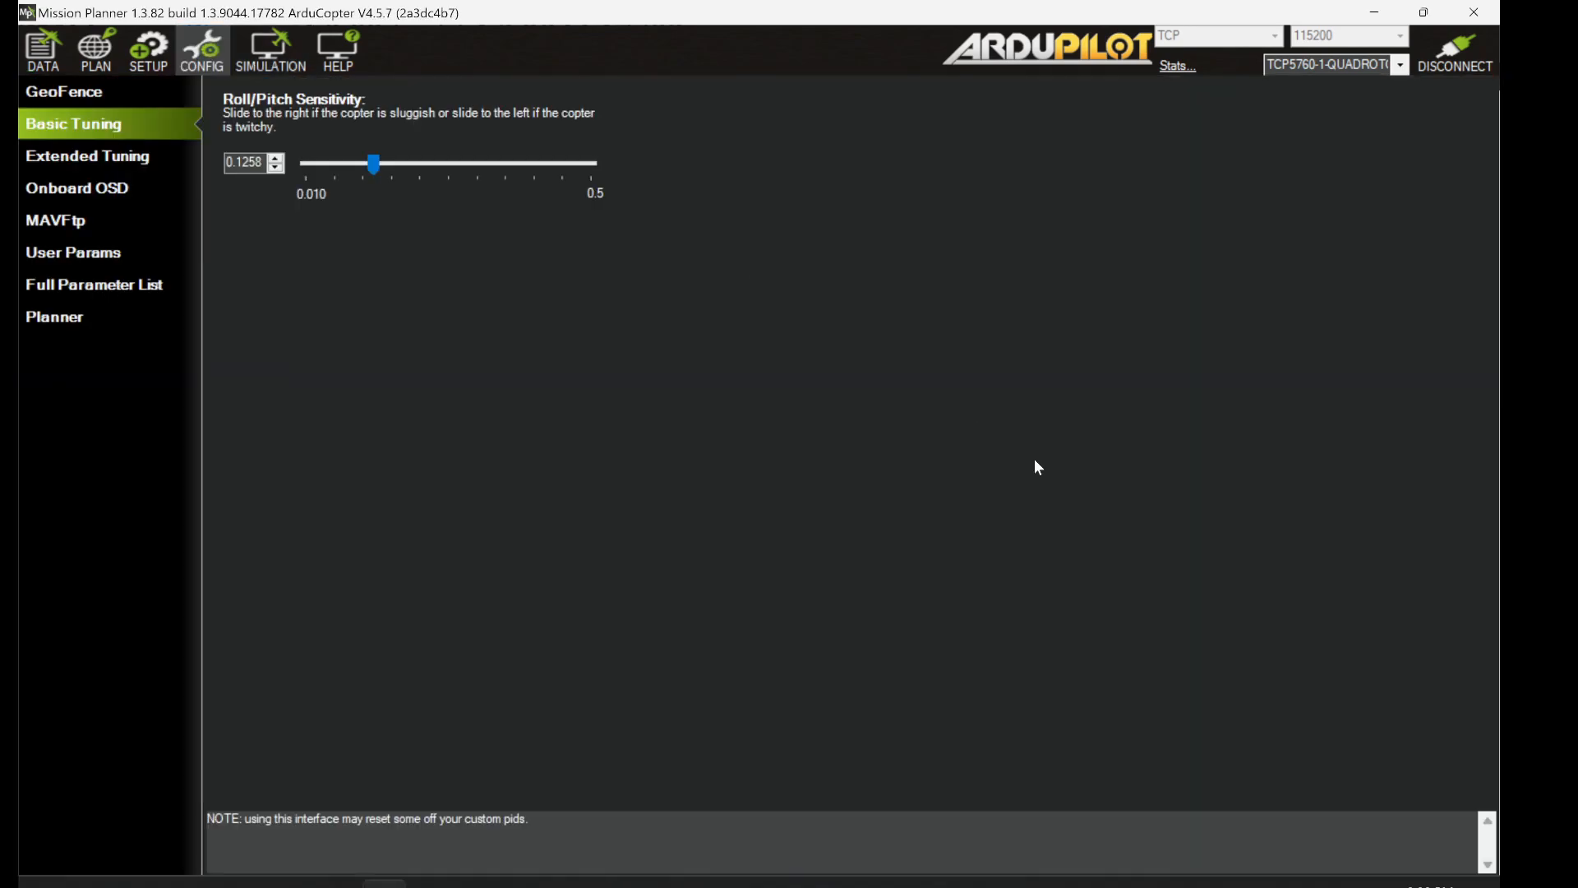
# - Search the Full Parameter List for 'AUTO_op' and open Set Bitmask for AUTO_OPTIONS (value 0)
pyautogui.click(75, 288)
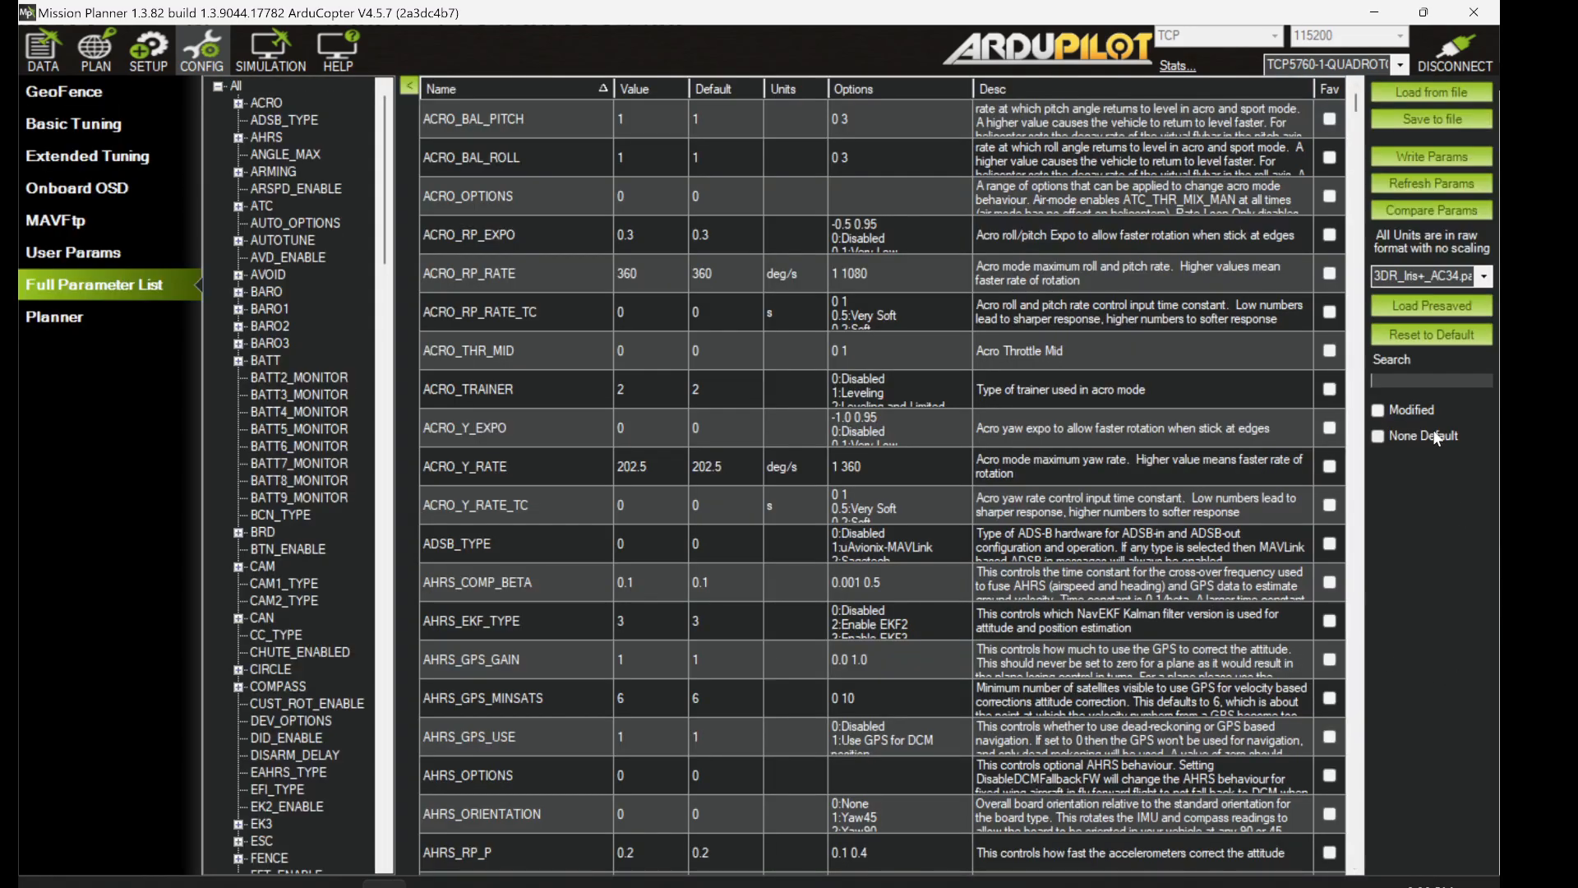
pyautogui.write('AUTO')
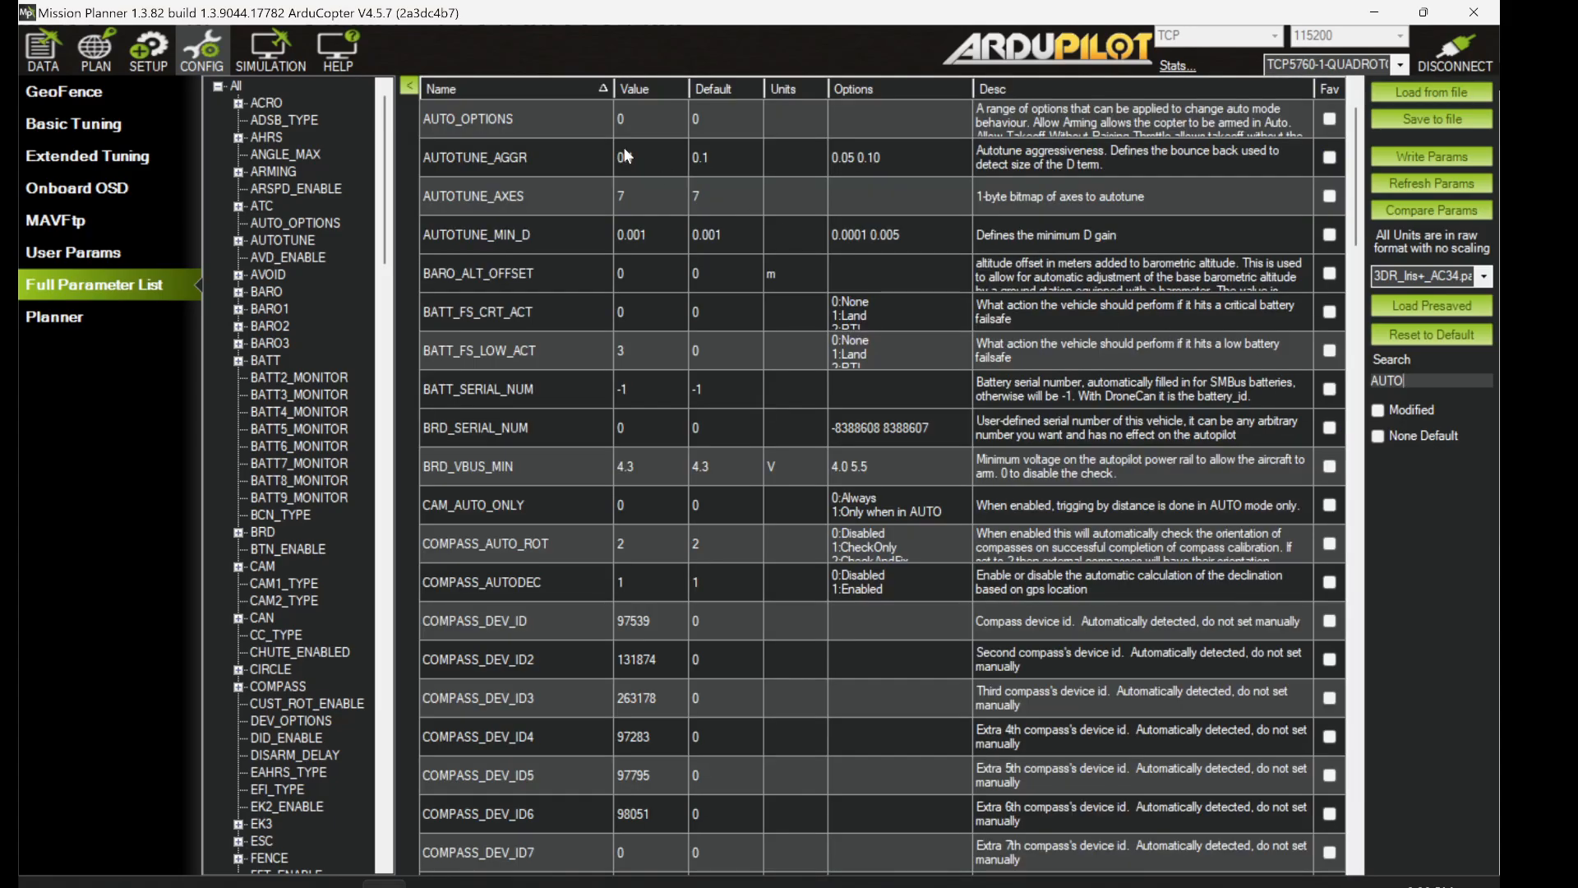
pyautogui.write('op')
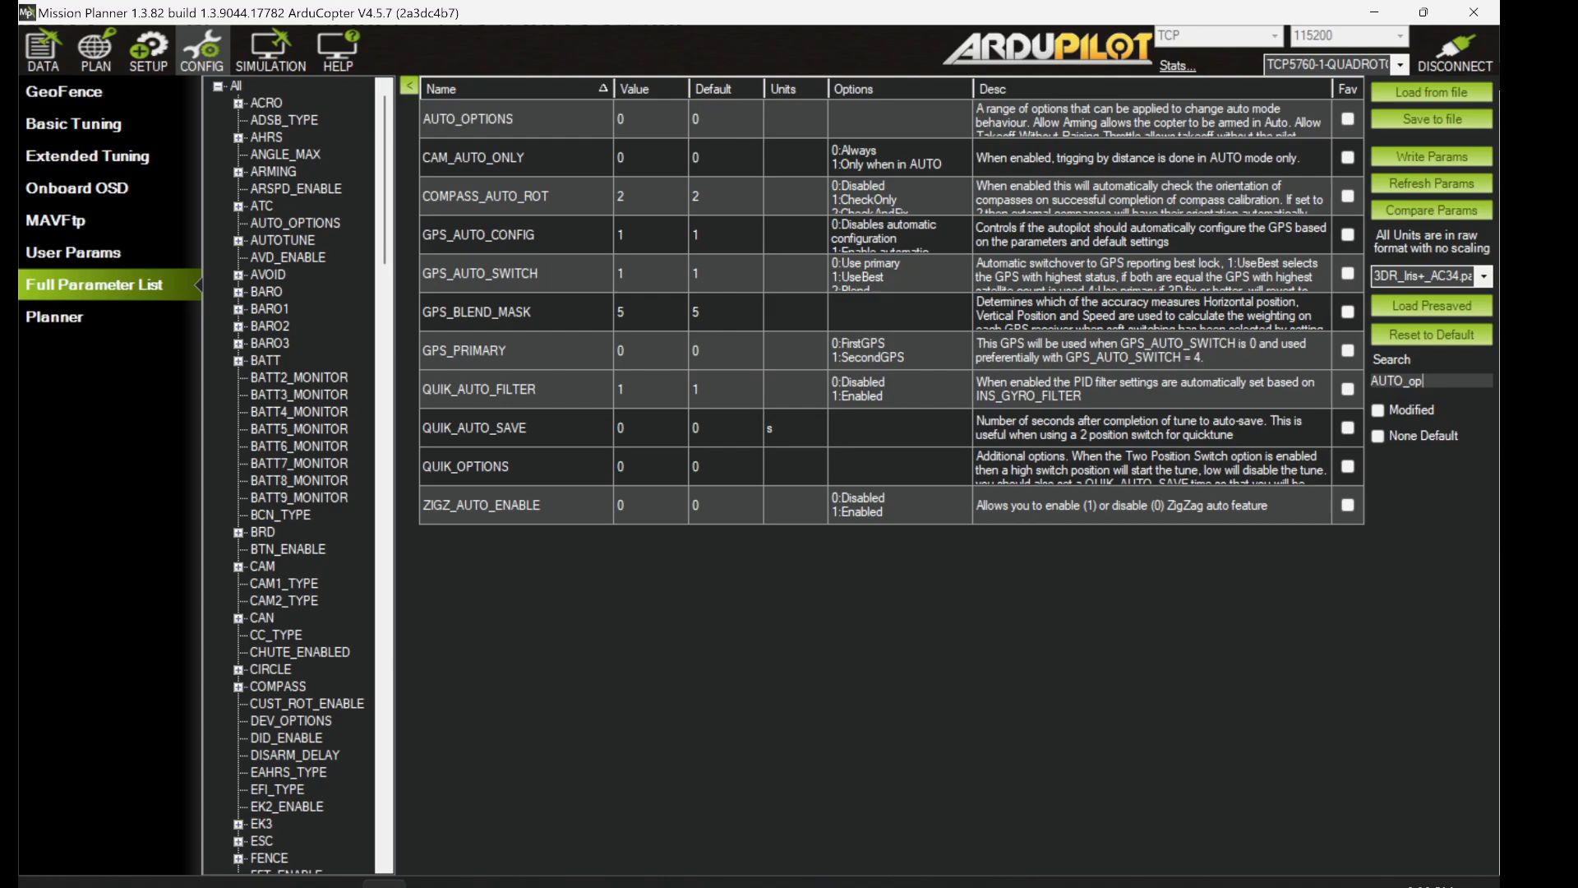
pyautogui.click(639, 123)
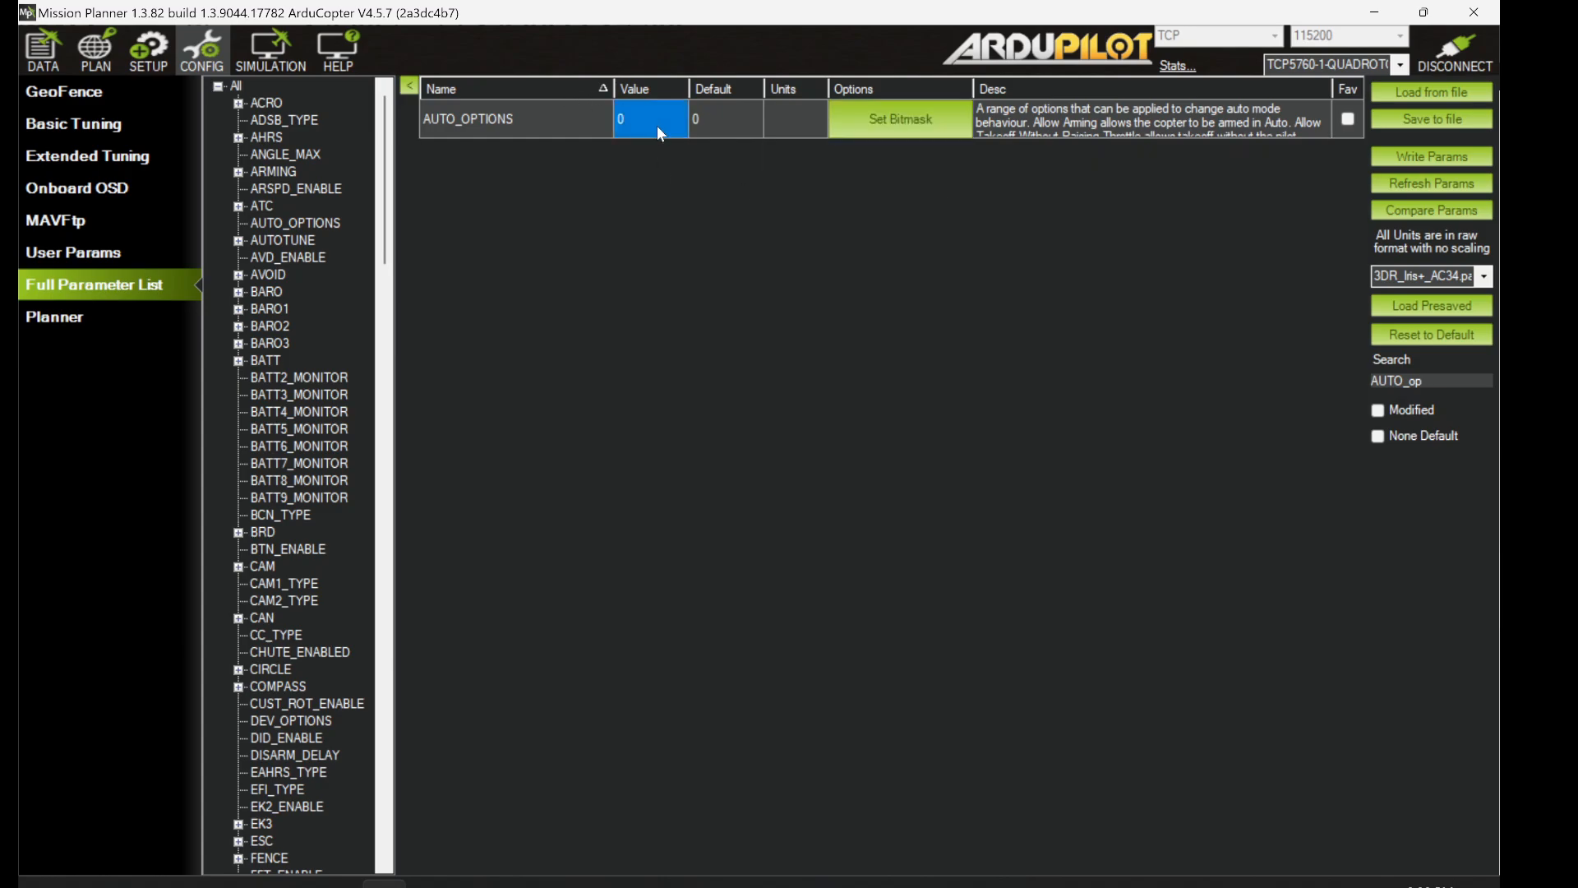
pyautogui.click(900, 119)
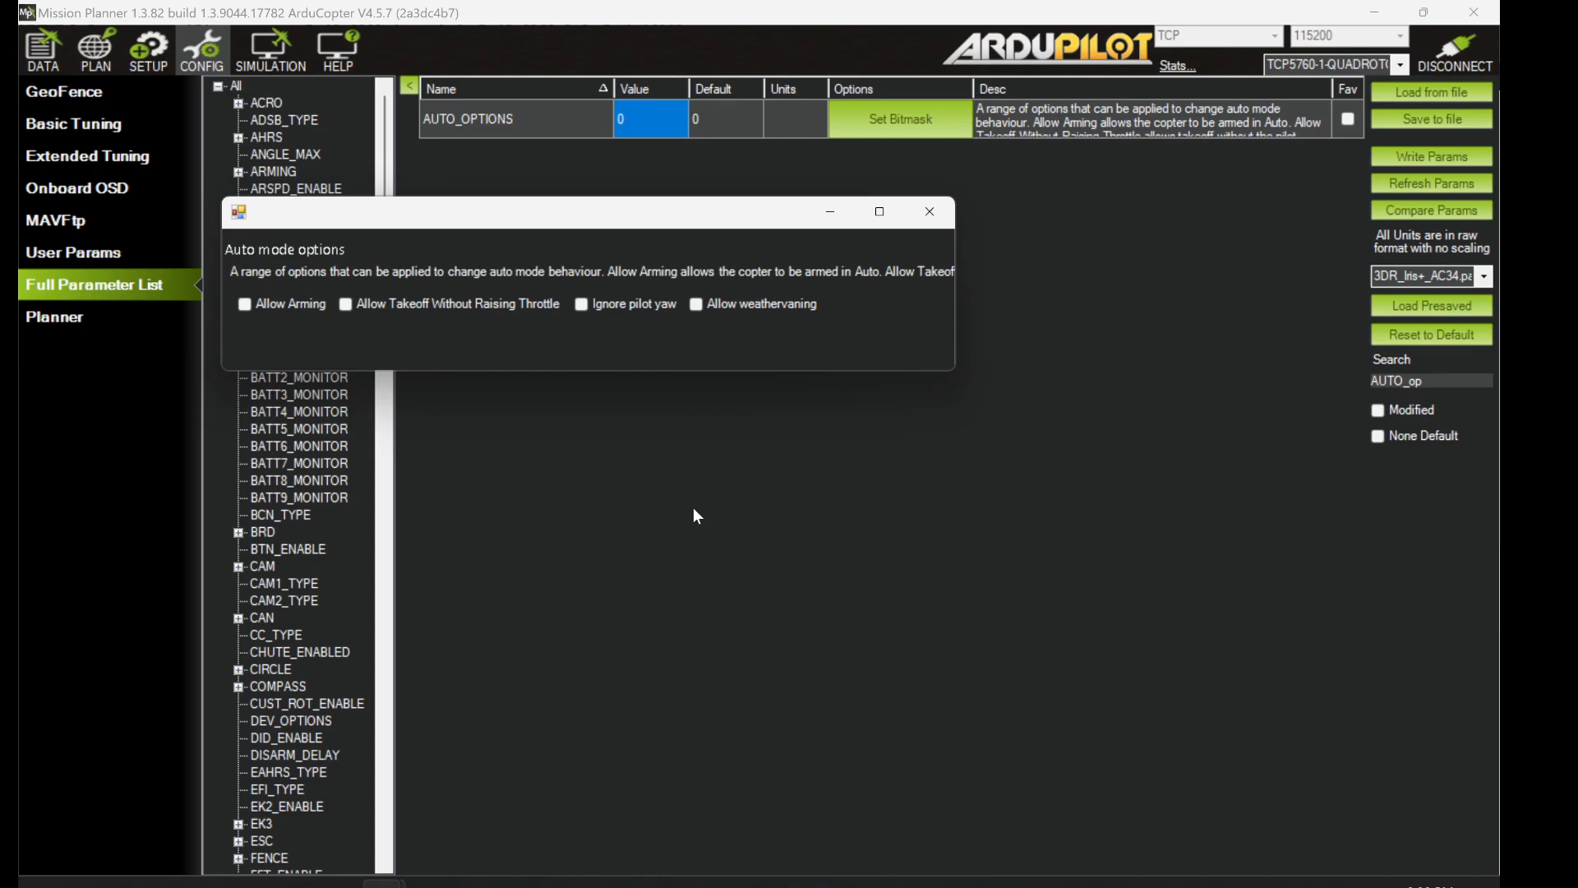
# - Enable Allow Arming and Allow Takeoff Without Raising Throttle, making AUTO_OPTIONS 3
pyautogui.moveTo(958, 301); pyautogui.dragTo(1471, 355)
pyautogui.moveTo(1204, 222); pyautogui.dragTo(924, 185)
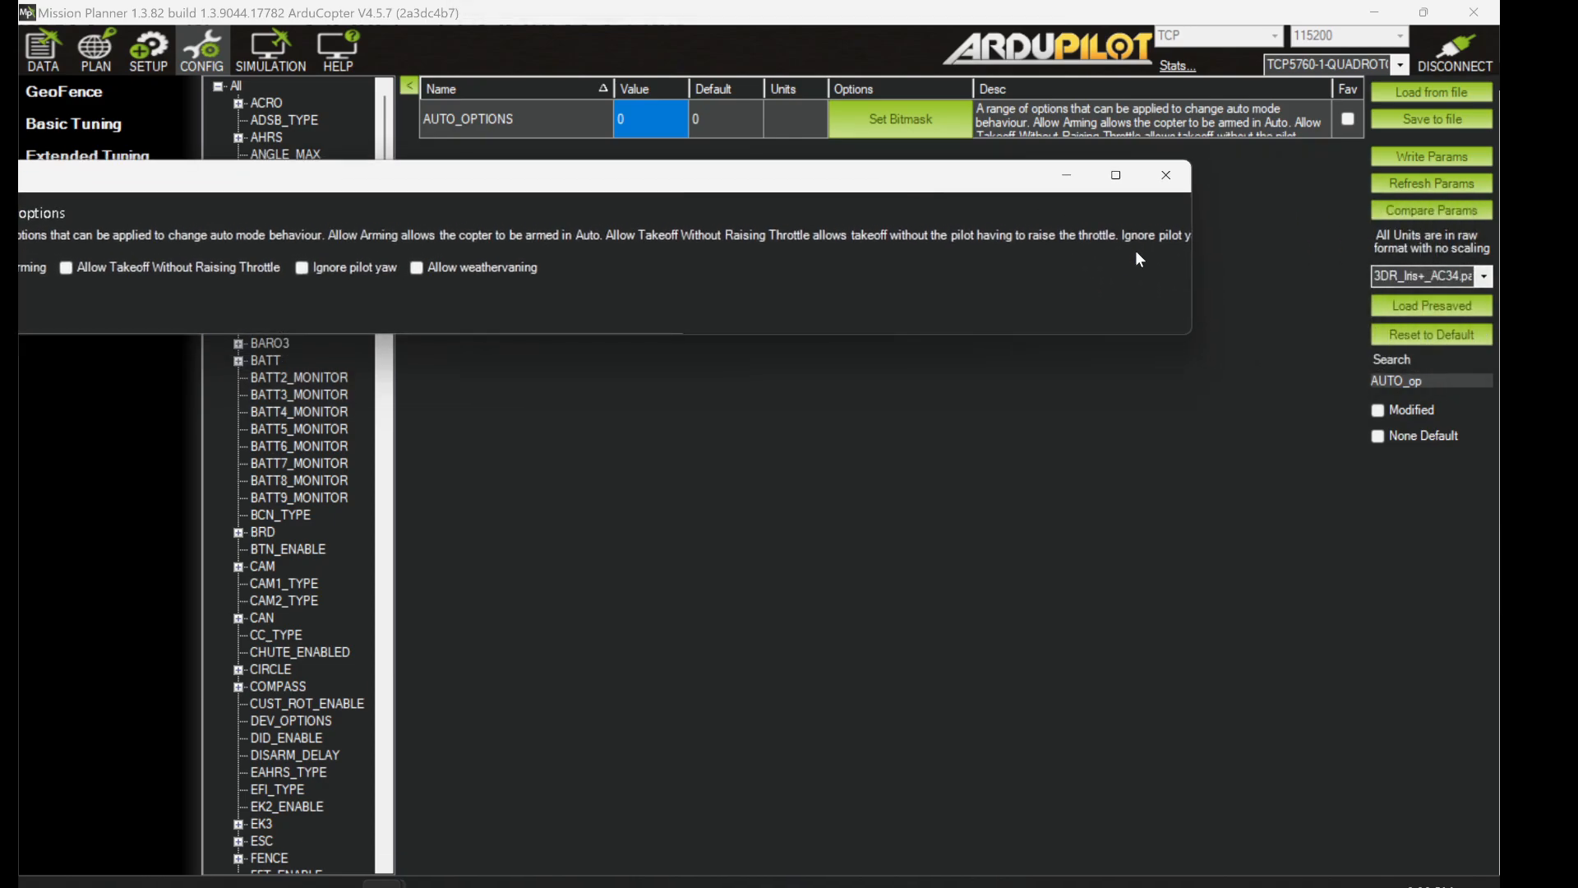
pyautogui.moveTo(1195, 263); pyautogui.dragTo(945, 273)
pyautogui.moveTo(694, 174); pyautogui.dragTo(975, 205)
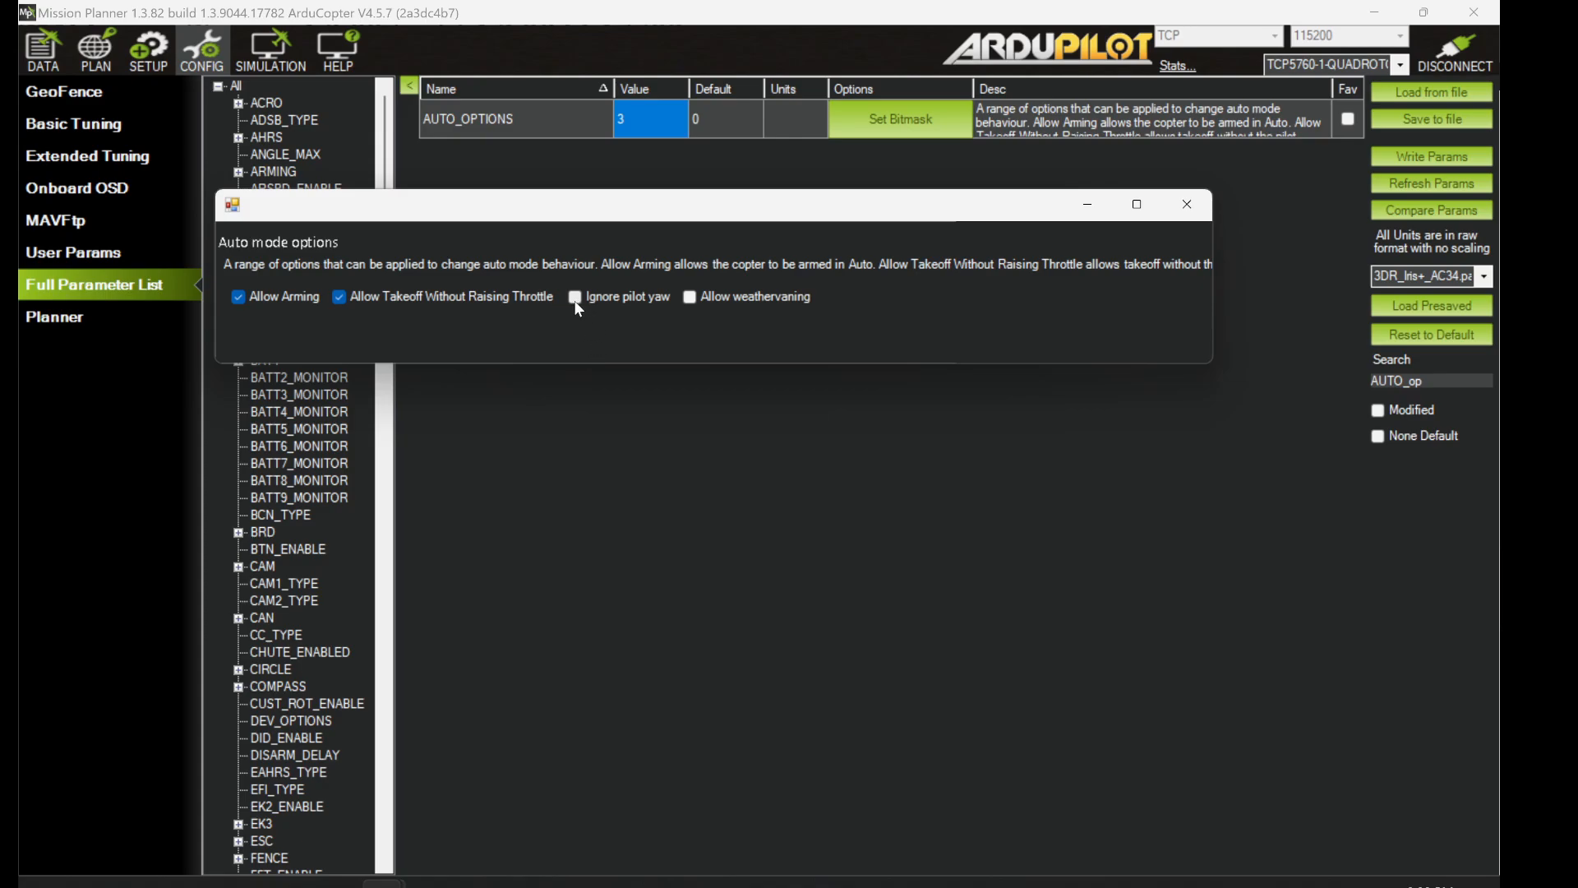
pyautogui.click(1167, 220)
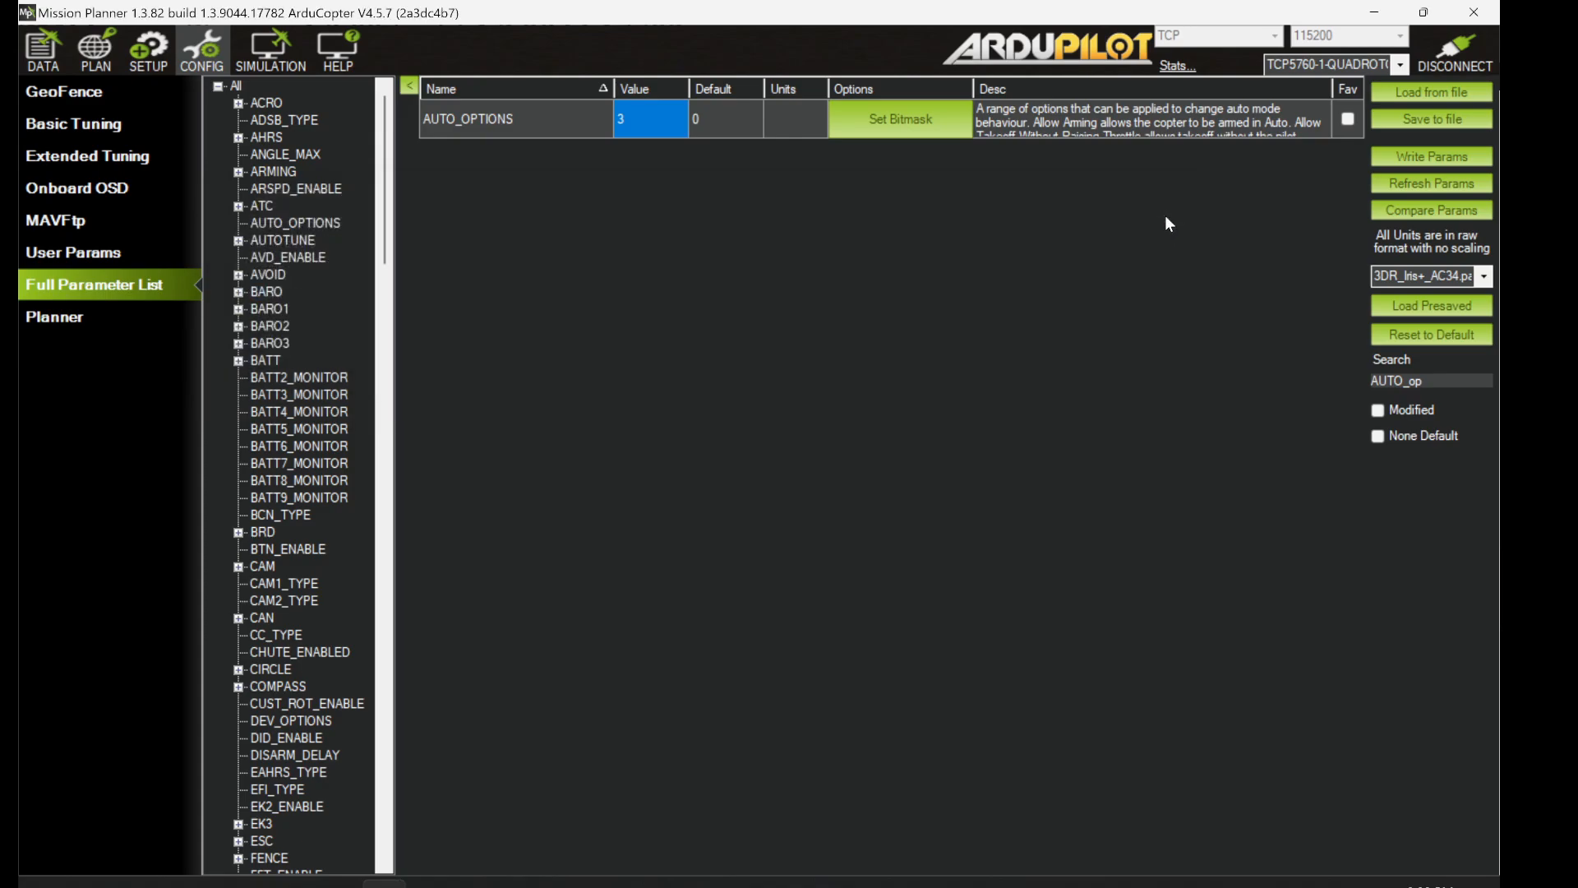
# - Enlarge the AUTO_OPTIONS row to read its description, then reopen its bitmask options
pyautogui.moveTo(1018, 137); pyautogui.dragTo(1030, 330)
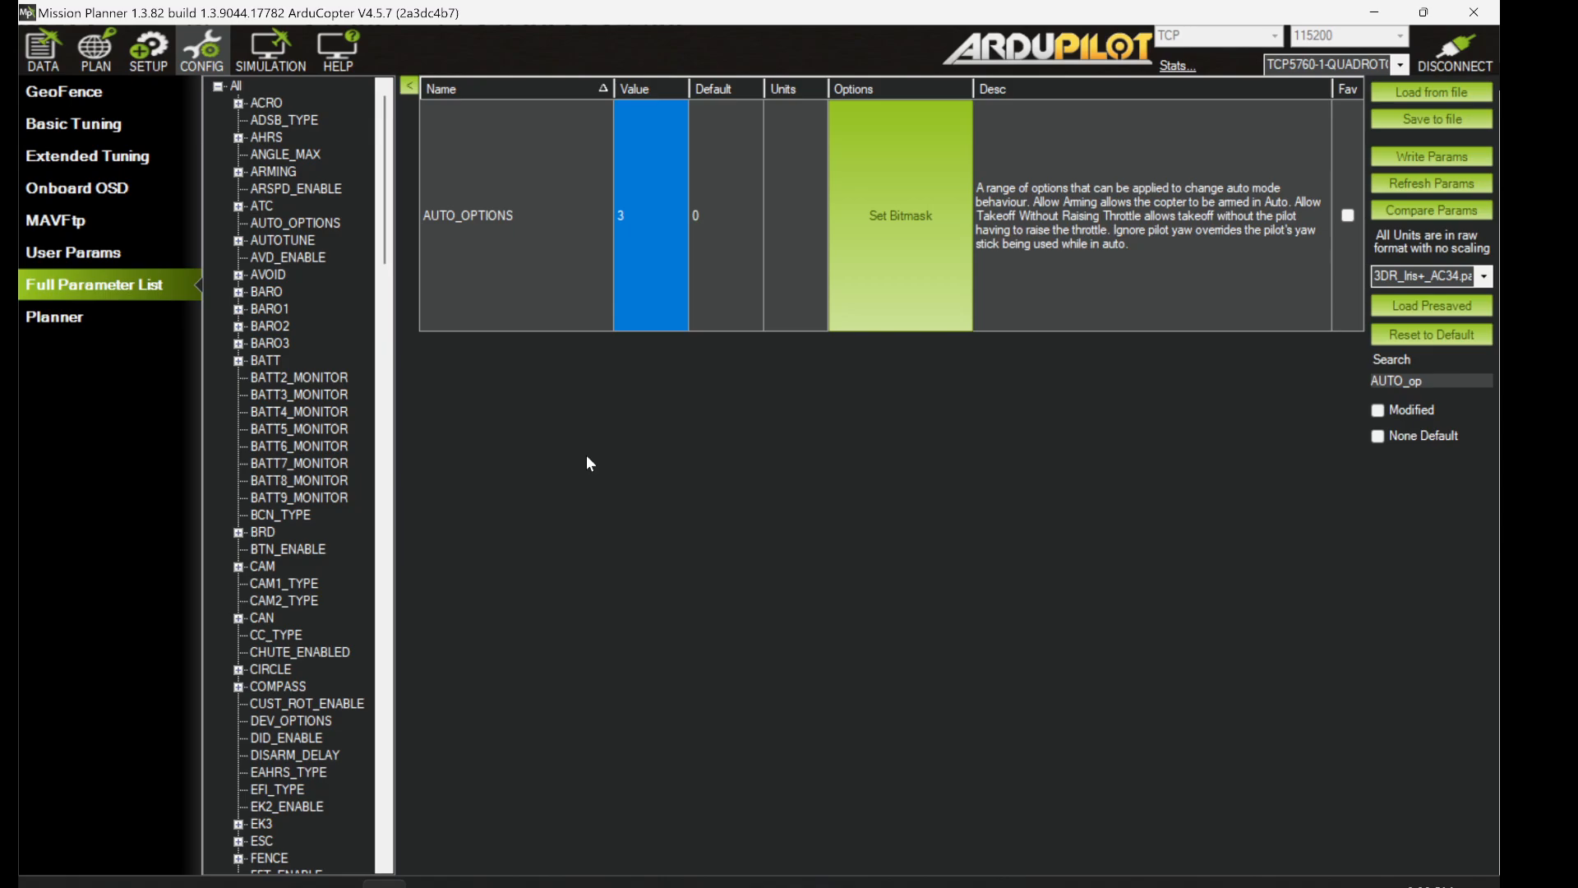
pyautogui.click(925, 274)
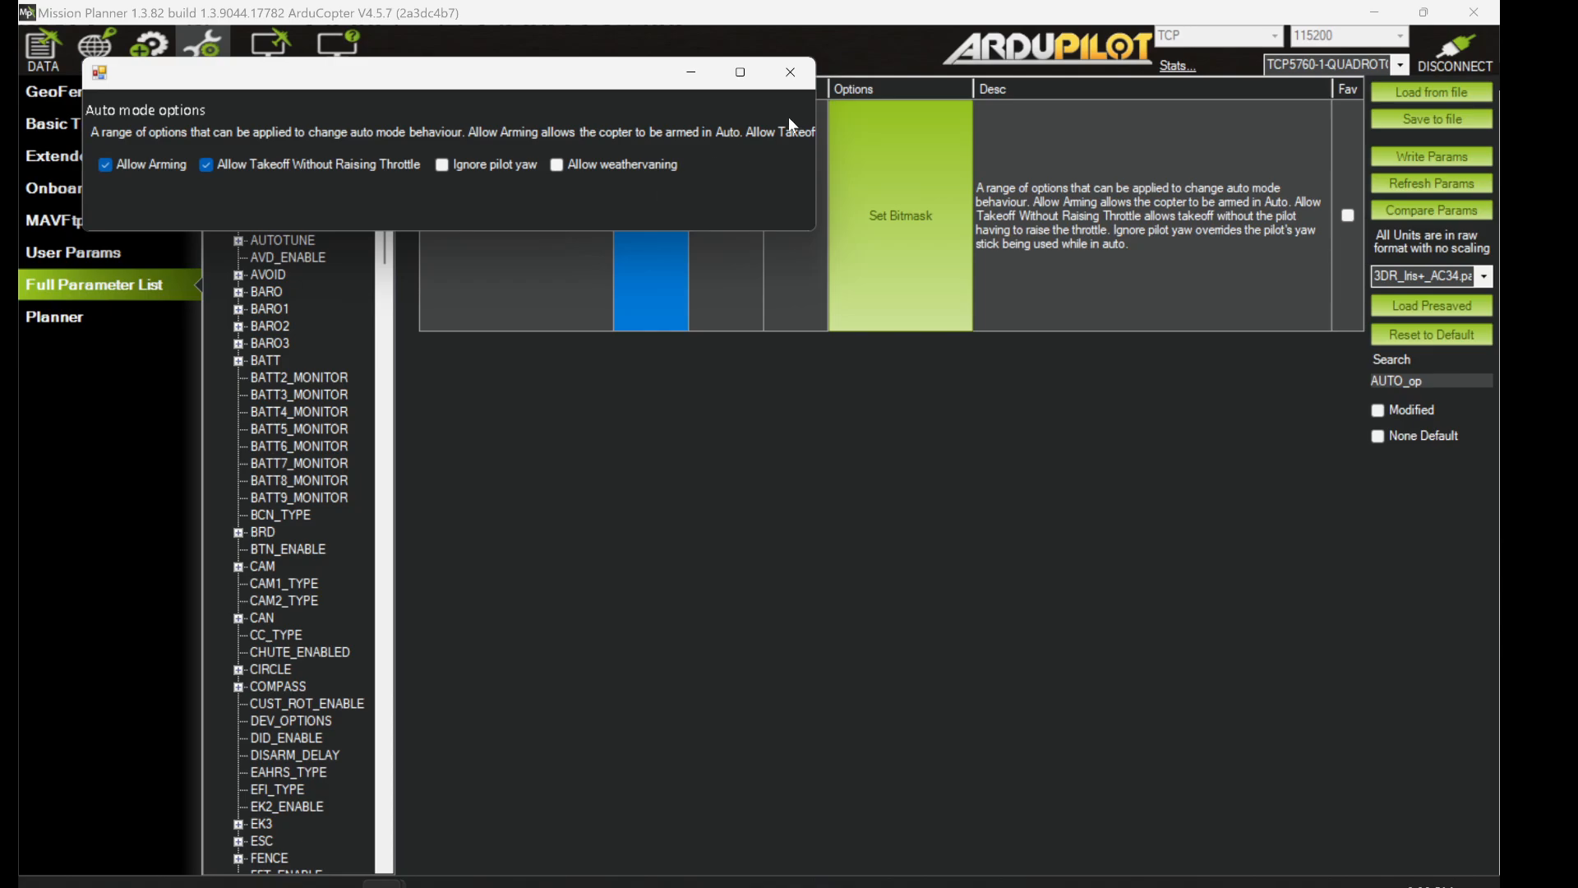
# - Untick both Auto mode choices so AUTO_OPTIONS returns to its default 0
pyautogui.click(790, 72)
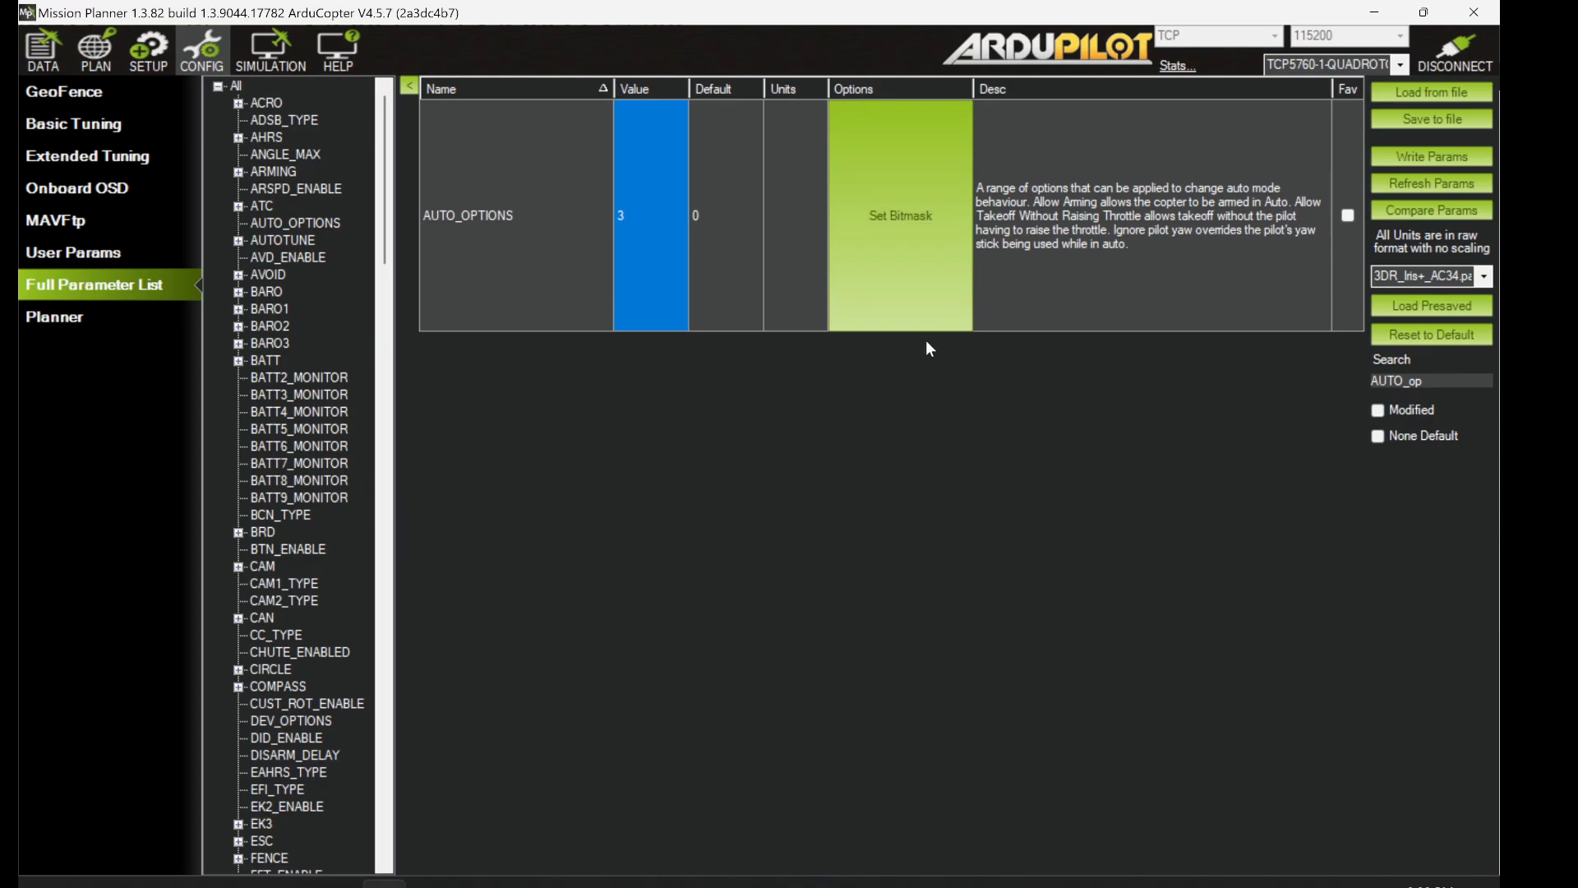
pyautogui.click(899, 220)
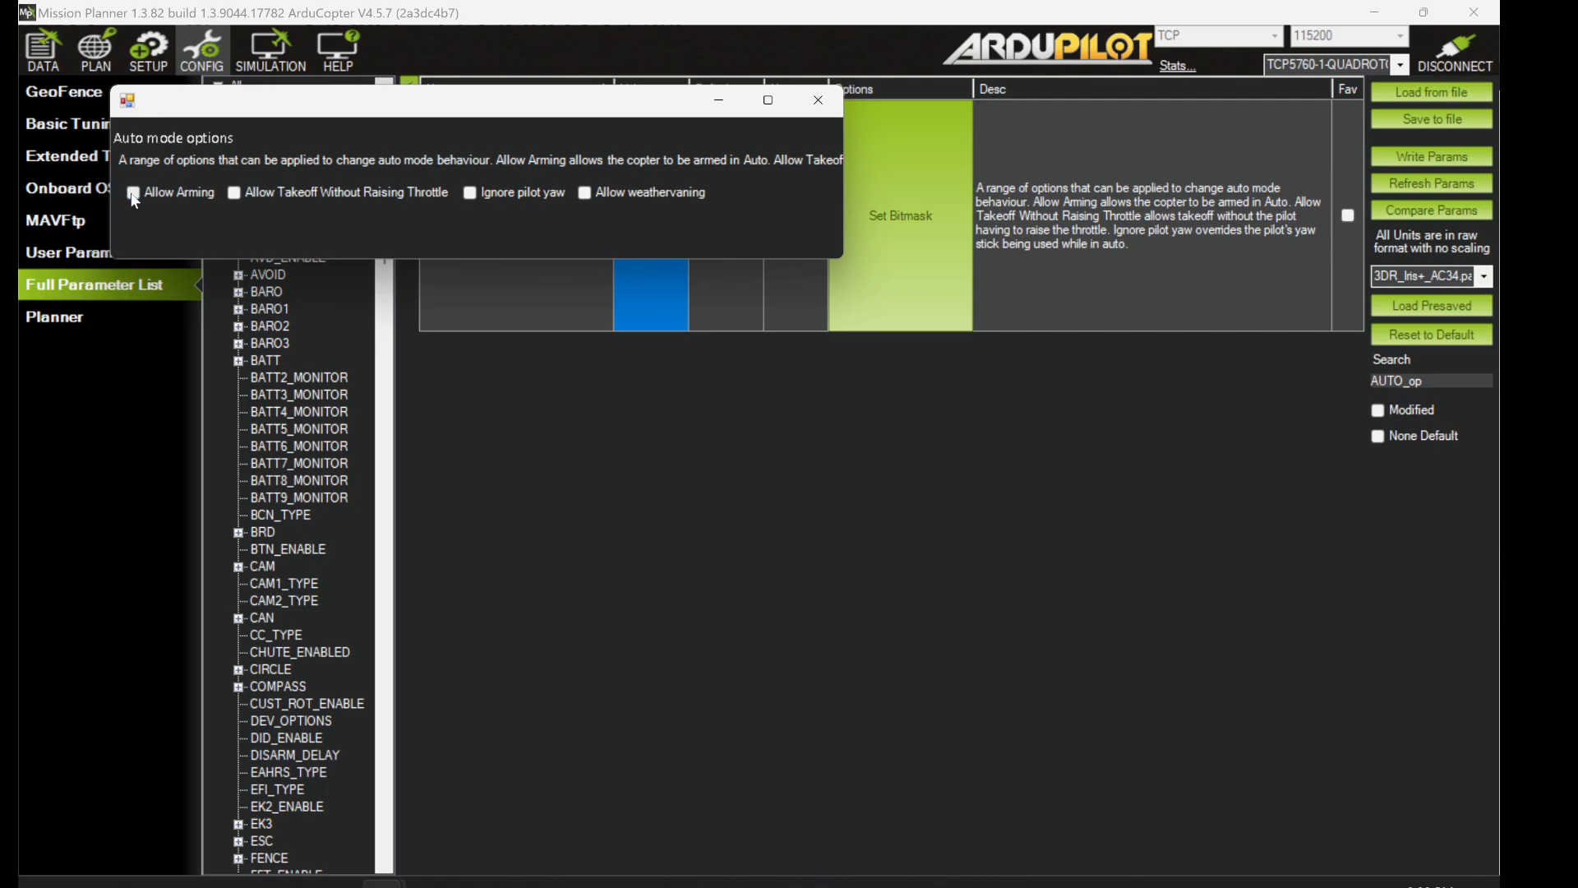
pyautogui.click(832, 110)
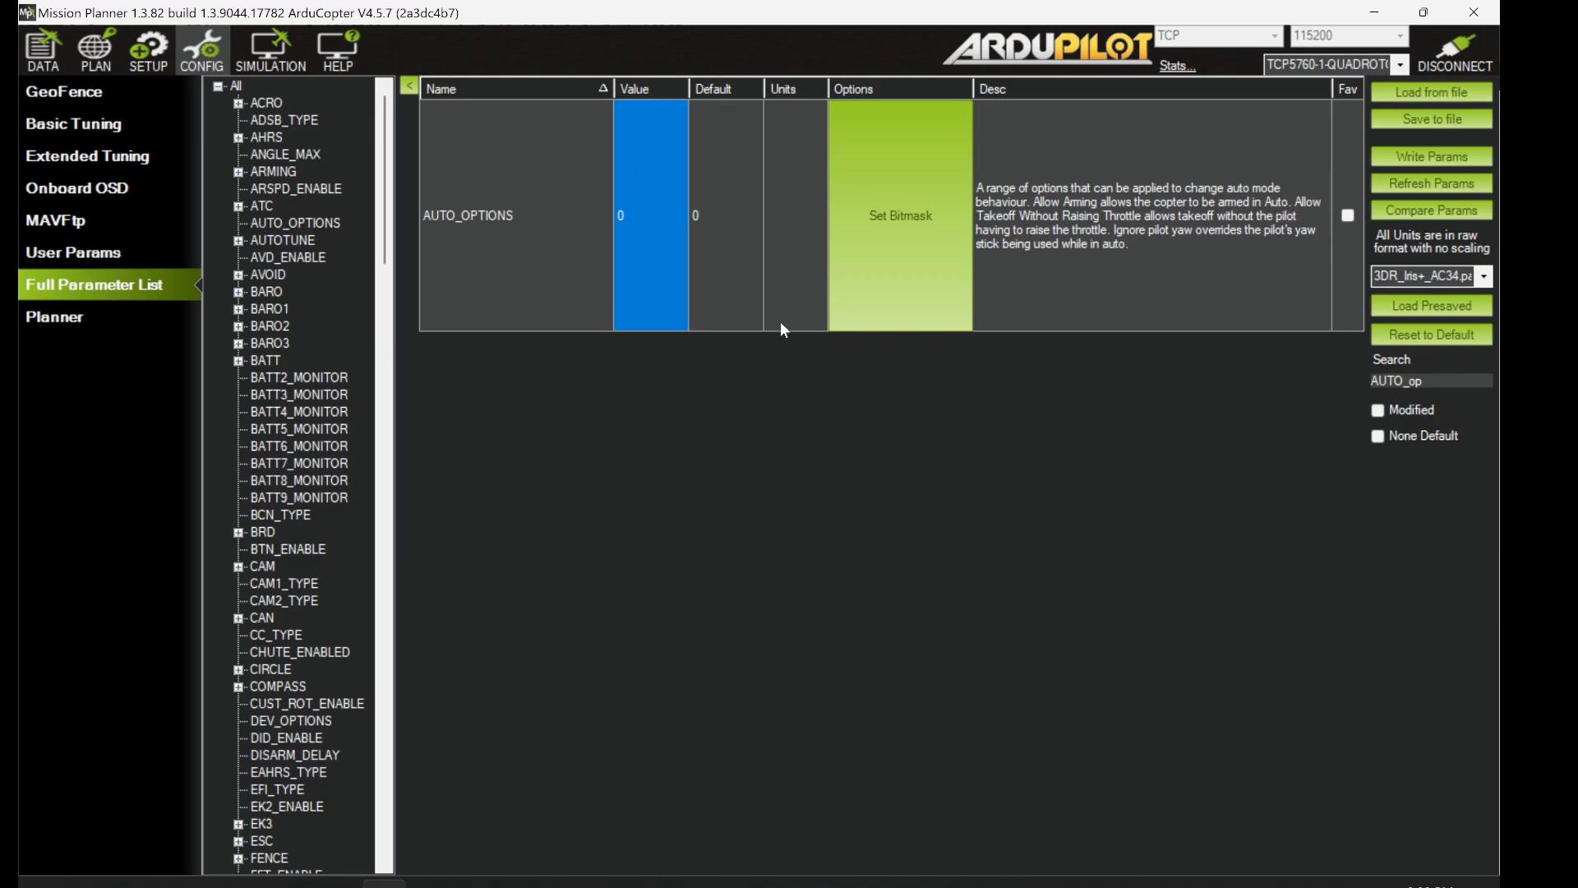
# - Search for 'disarm_de' and enlarge the DISARM_DELAY row showing 10 s
pyautogui.click(1432, 386)
pyautogui.press('BackSpace')
pyautogui.press('BackSpace')
pyautogui.press('BackSpace')
pyautogui.press('BackSpace')
pyautogui.press('BackSpace')
pyautogui.press('BackSpace')
pyautogui.write('disarm')
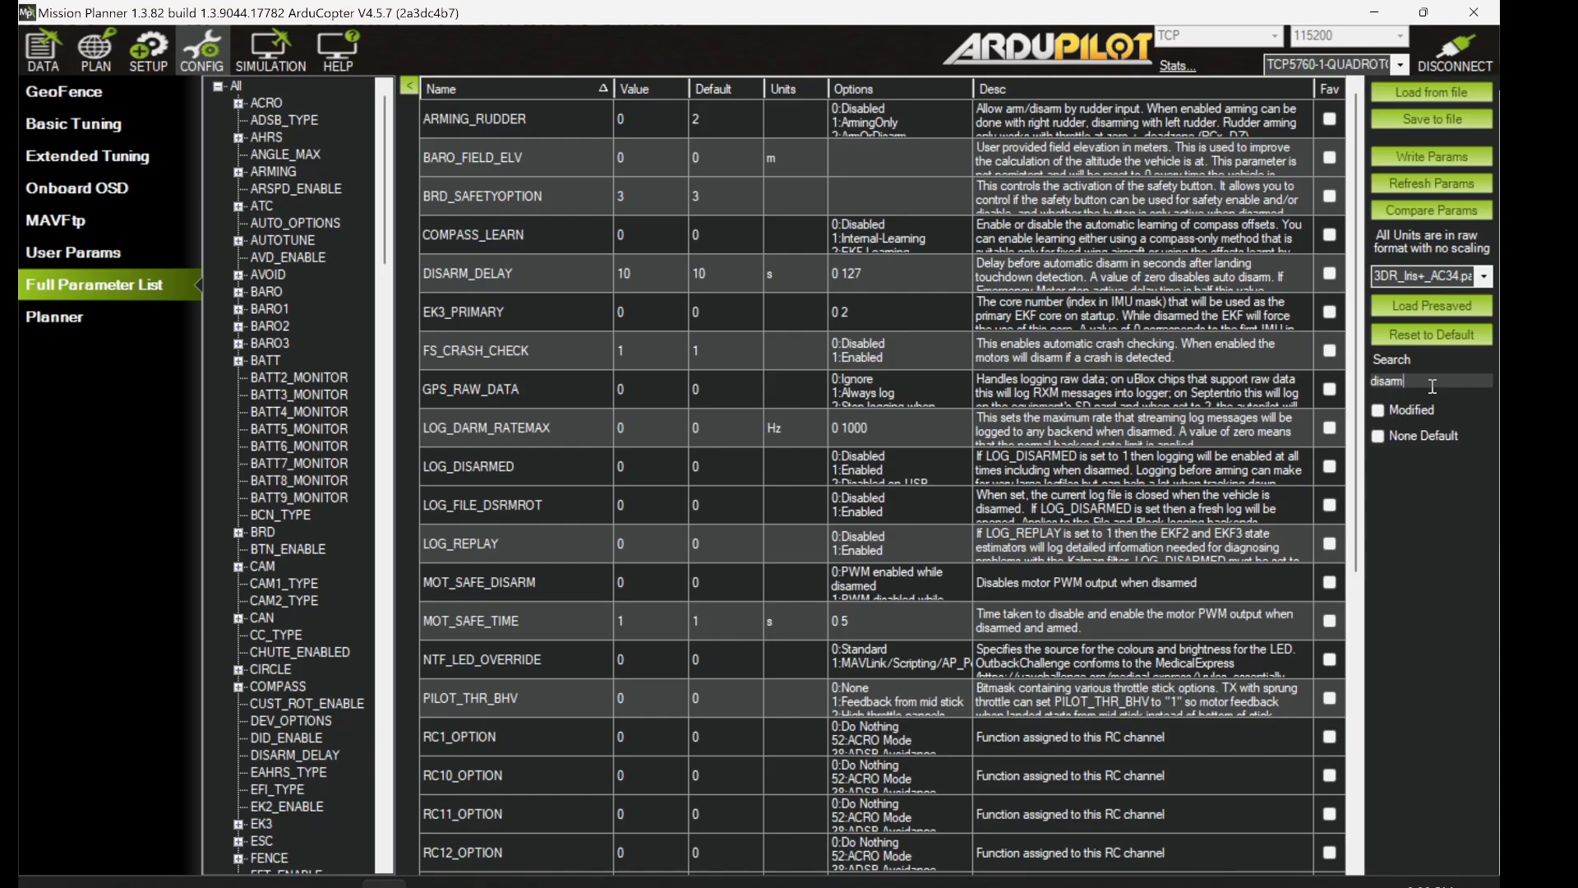
pyautogui.write('_de')
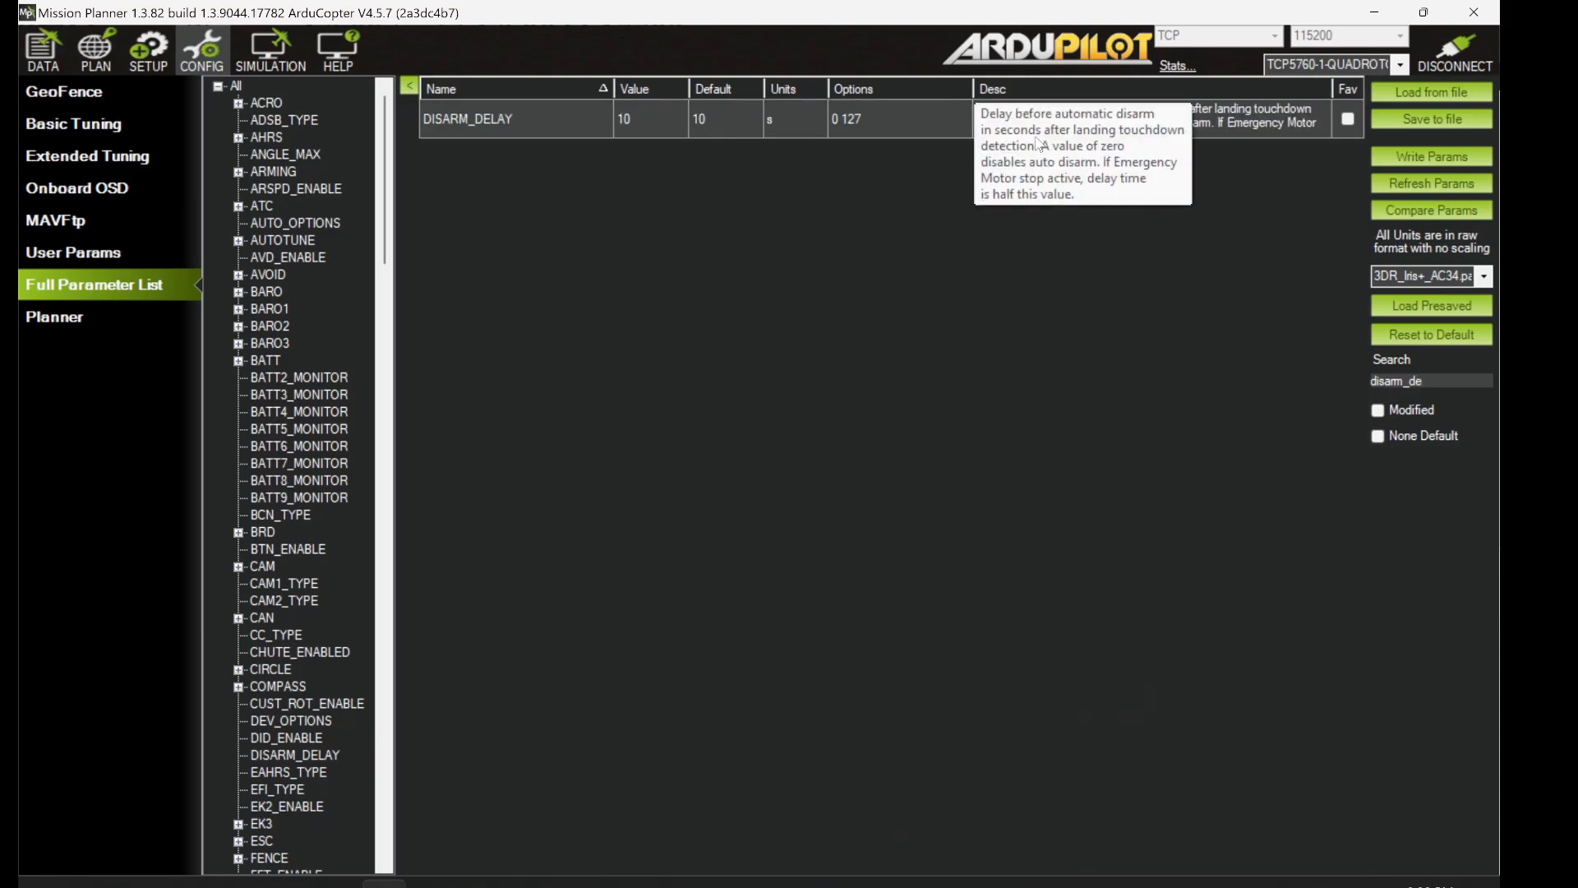
pyautogui.moveTo(986, 137); pyautogui.dragTo(982, 243)
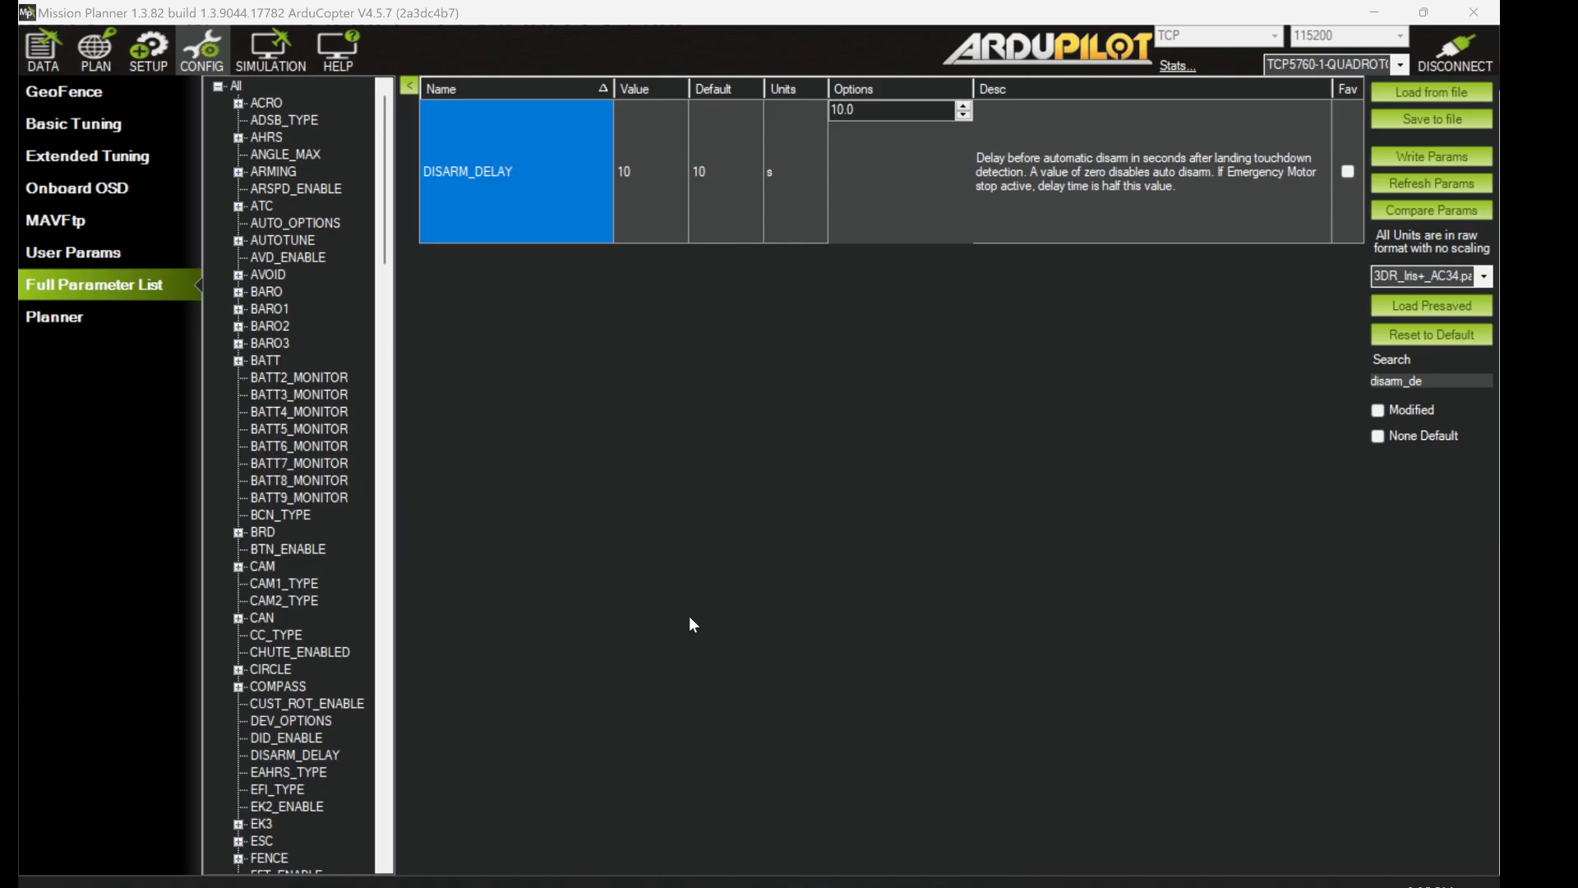
# - Return to the Canvas Auto Mission IRL page and scroll to its command comparison table
pyautogui.hotkey('alt', 'Tab')
pyautogui.hotkey('alt', 'Tab')
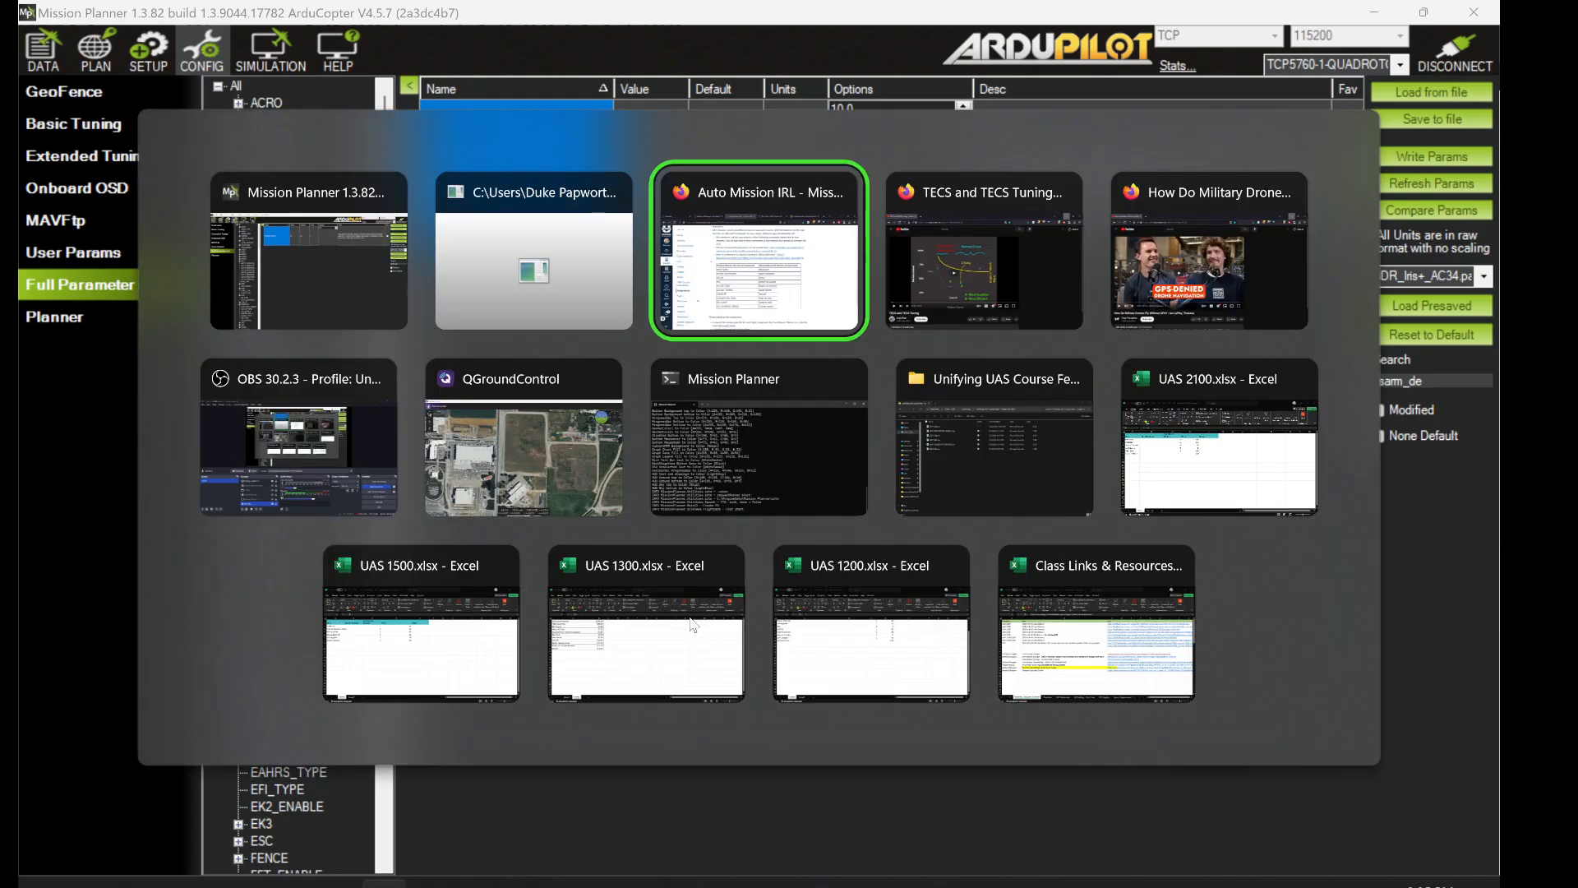
pyautogui.scroll(-2, 665, 539)
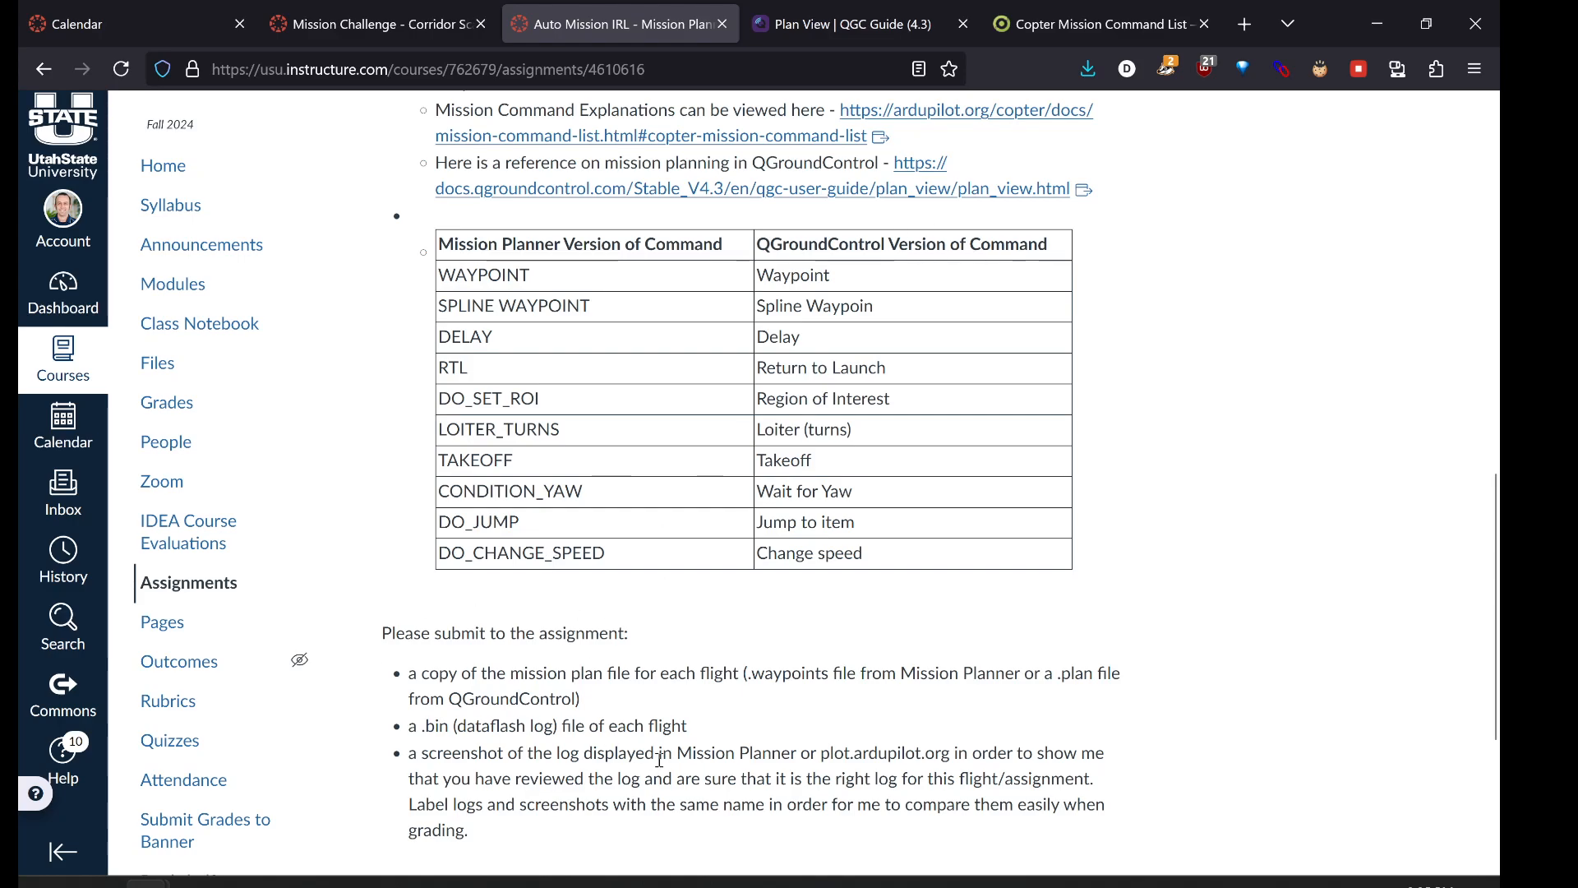
# - Bring QGroundControl forward, showing its flight screen over the Utah State University fields
pyautogui.click(430, 883)
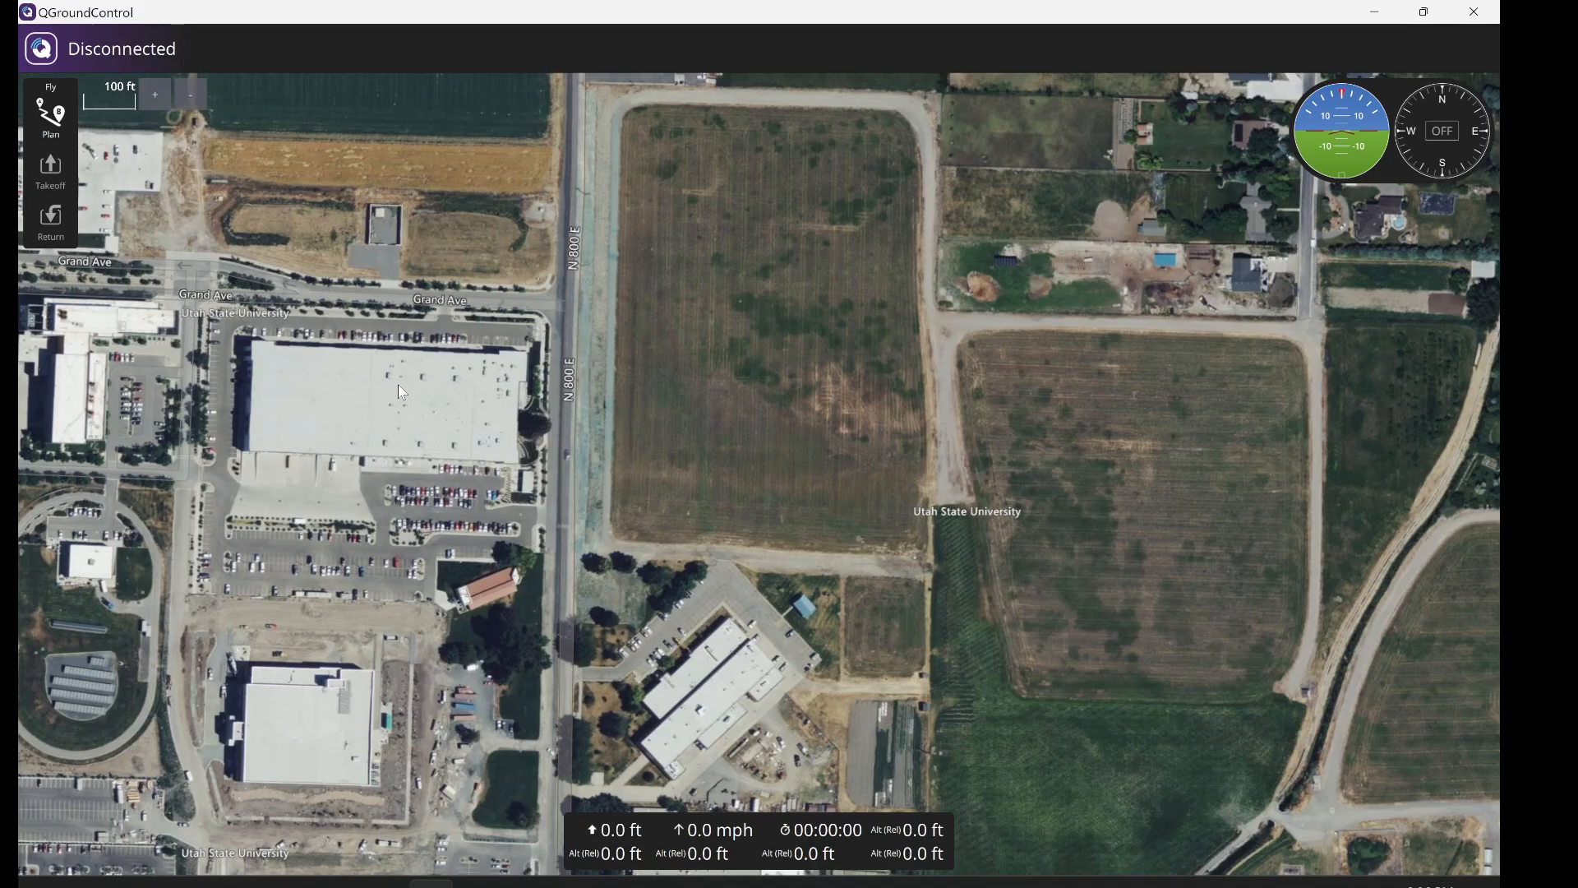
# - Switch to the Plan view without a template and centre the map on the USU fields
pyautogui.click(41, 119)
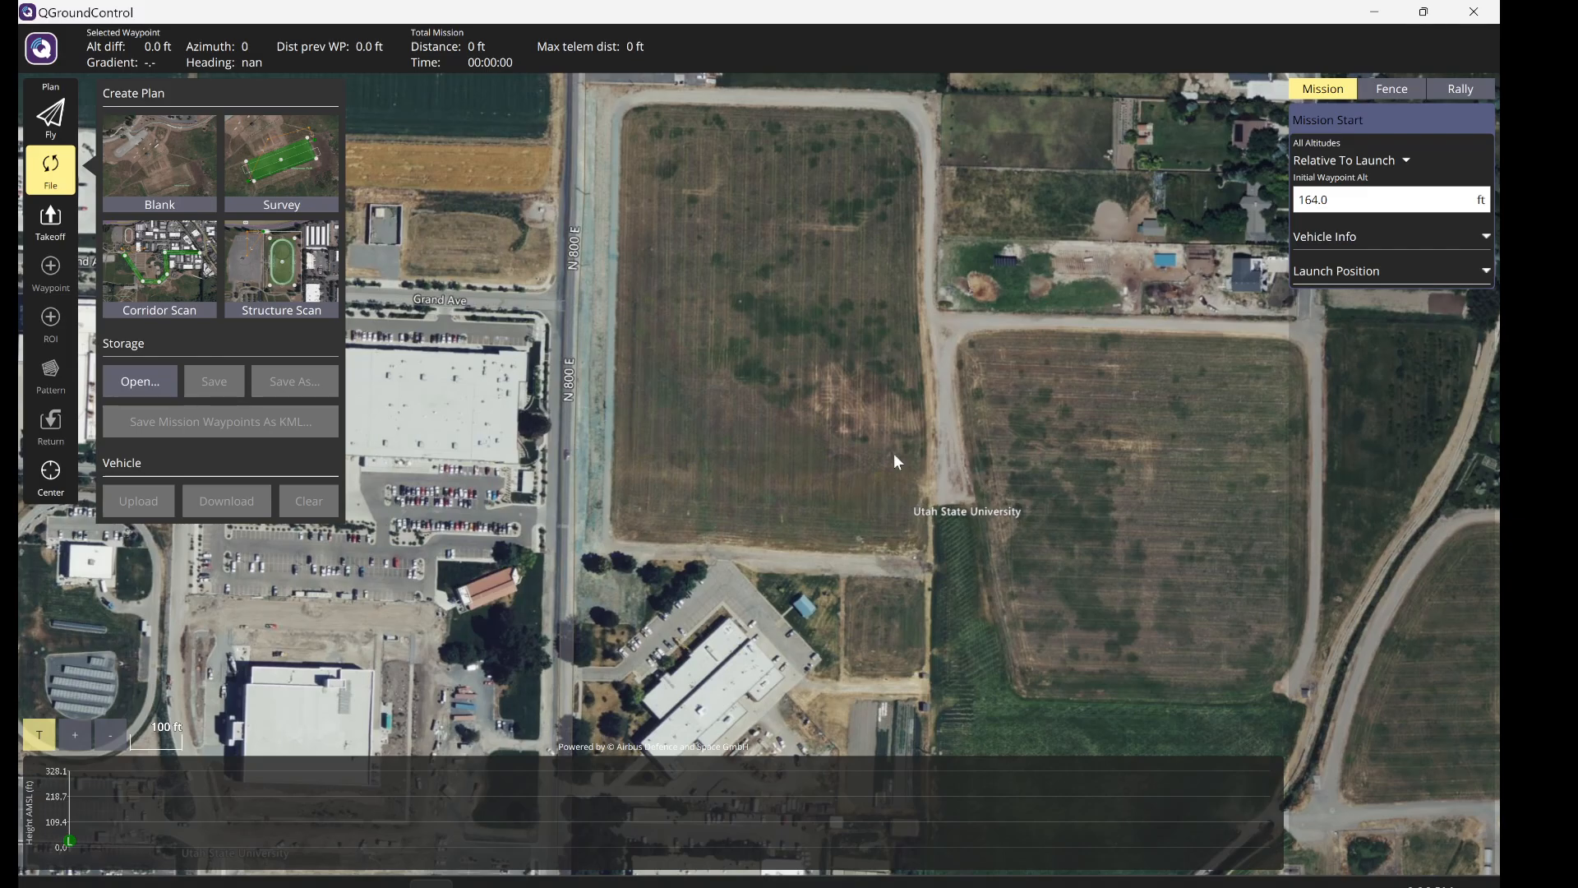
pyautogui.click(631, 350)
pyautogui.moveTo(891, 486); pyautogui.dragTo(639, 361)
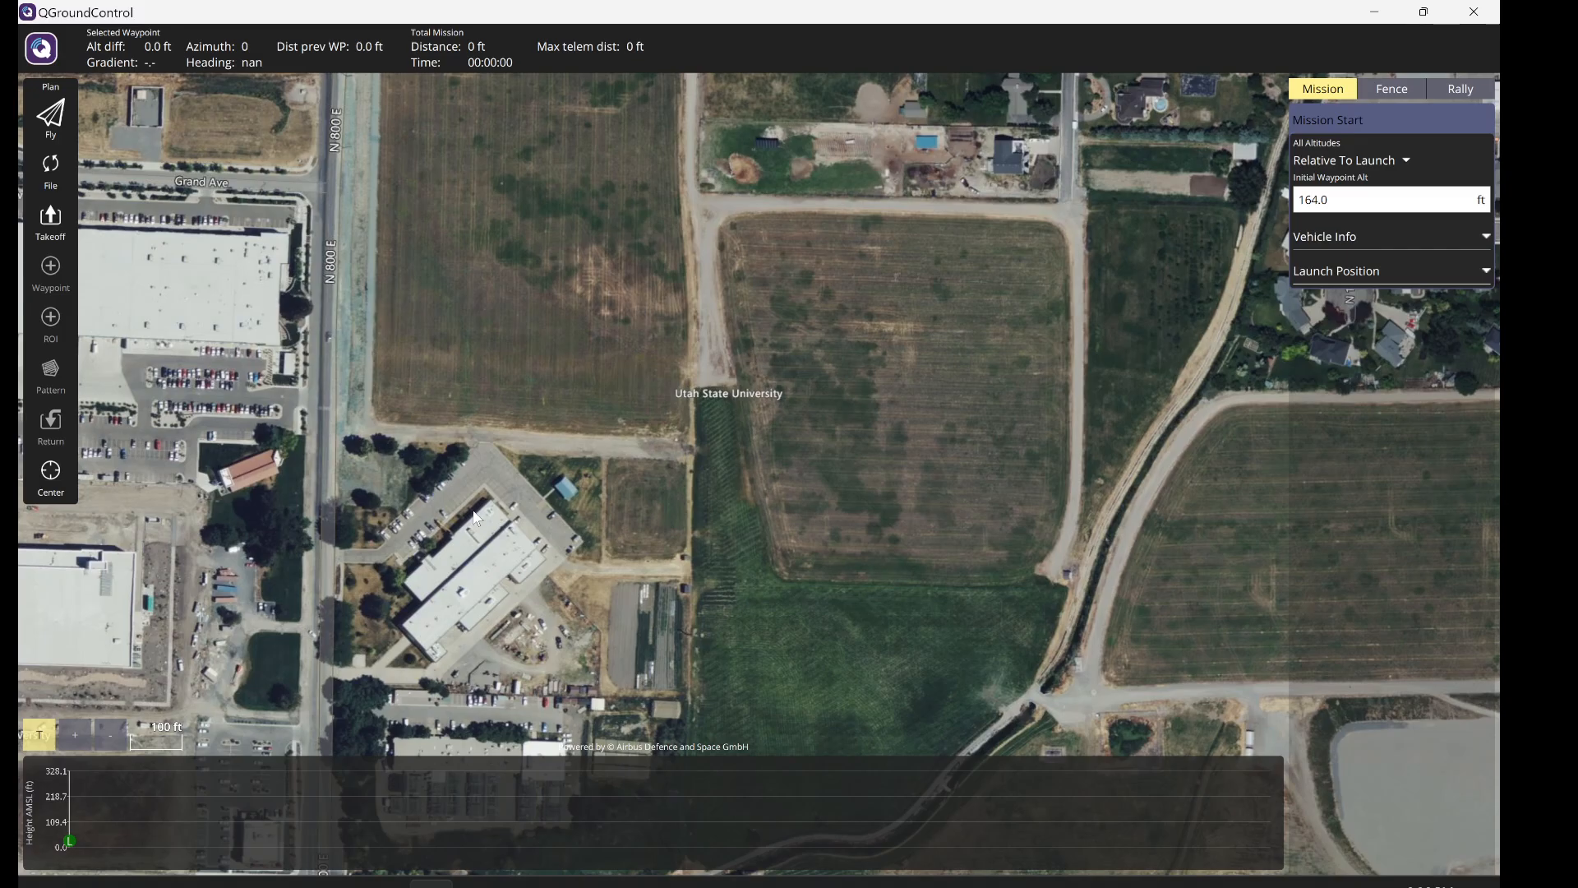
# - Glance at Vehicle Setup, return to the planning map, and pan toward the eastern fields
pyautogui.click(43, 51)
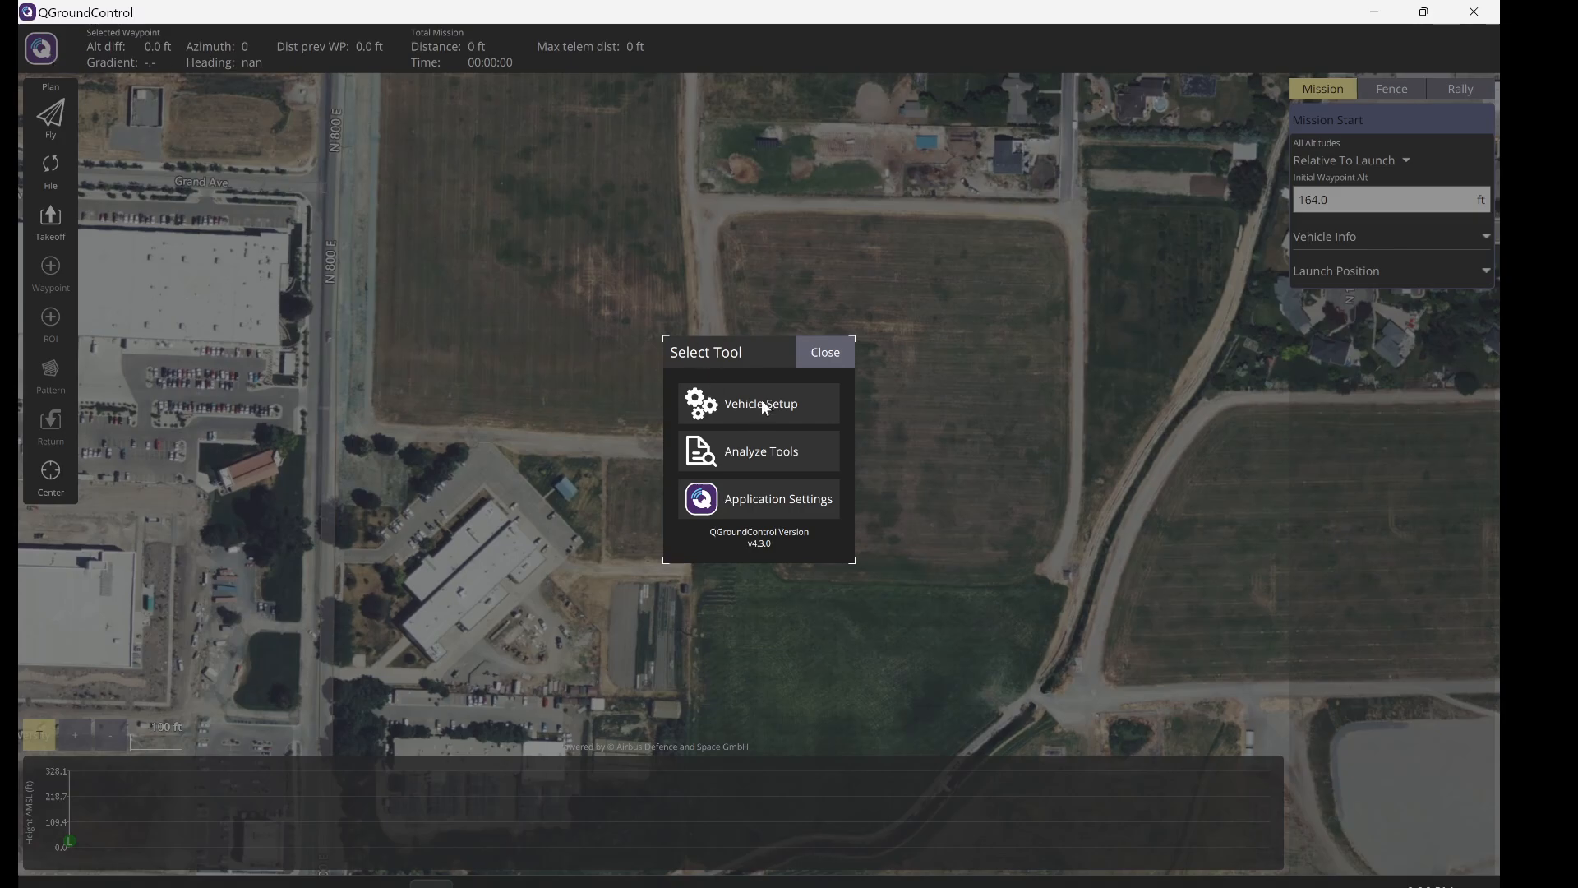
pyautogui.click(762, 403)
pyautogui.click(43, 49)
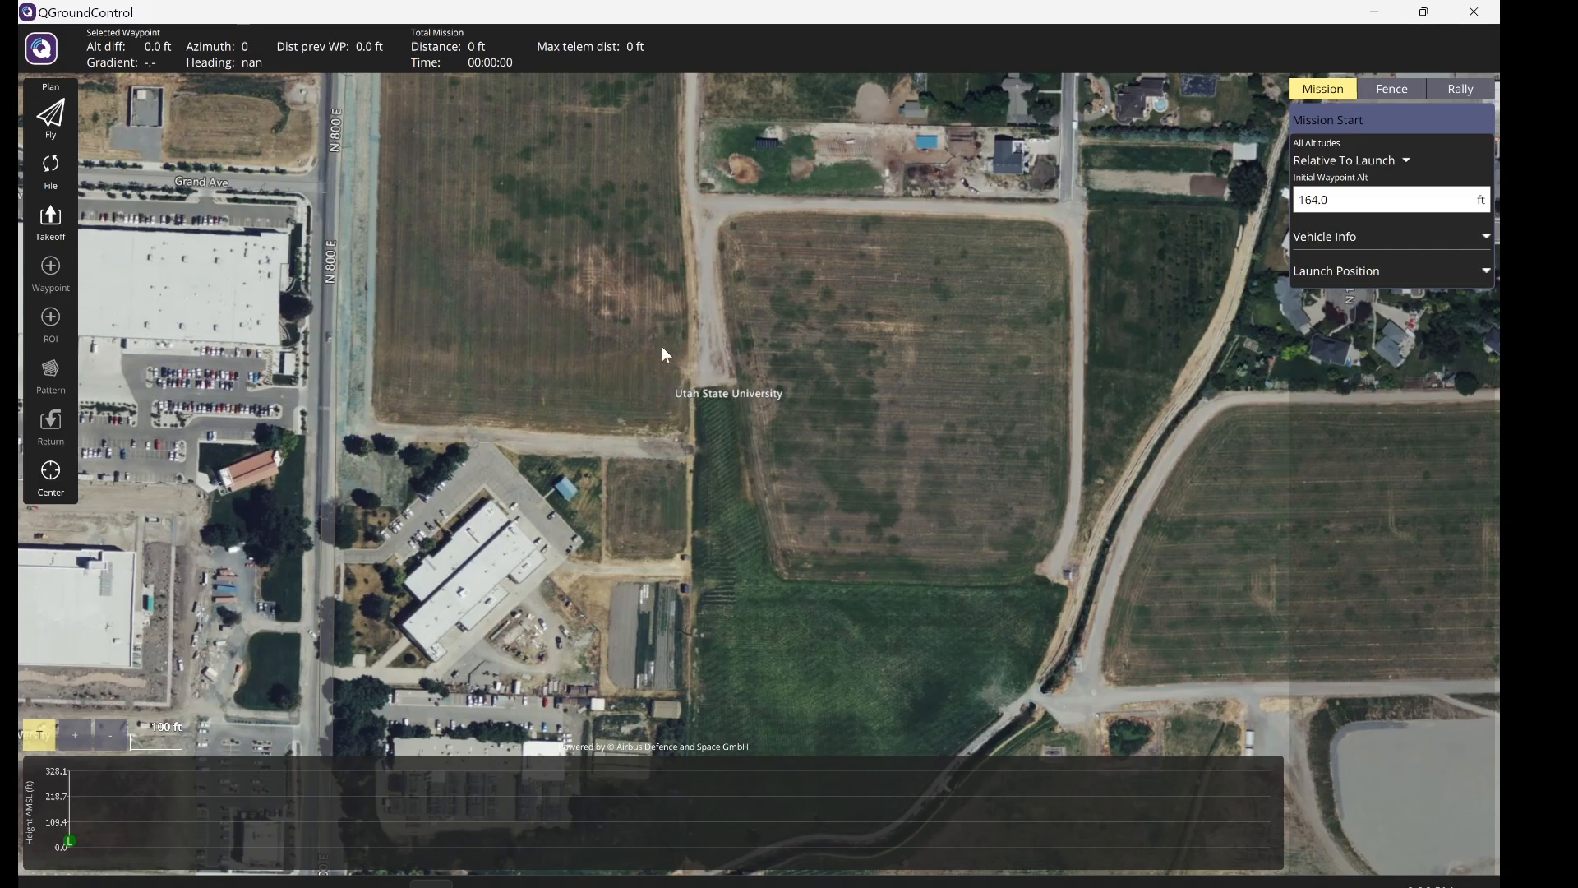
pyautogui.moveTo(876, 437); pyautogui.dragTo(763, 431)
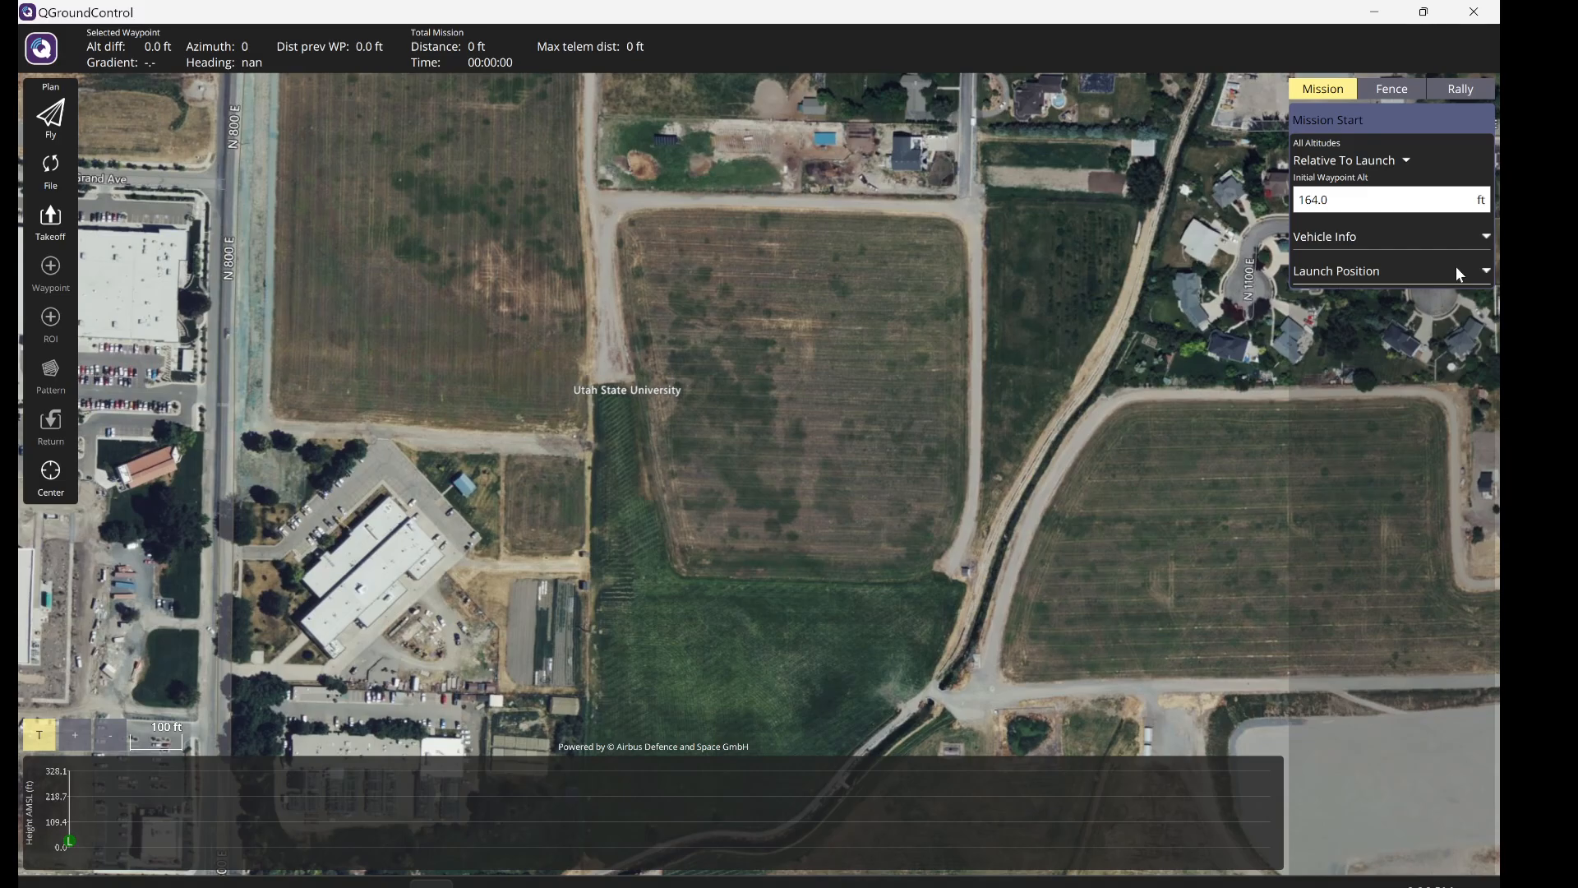
# - Leave the altitude mode unchanged and set the launch position to the map centre (4619.4 ft)
pyautogui.click(1357, 238)
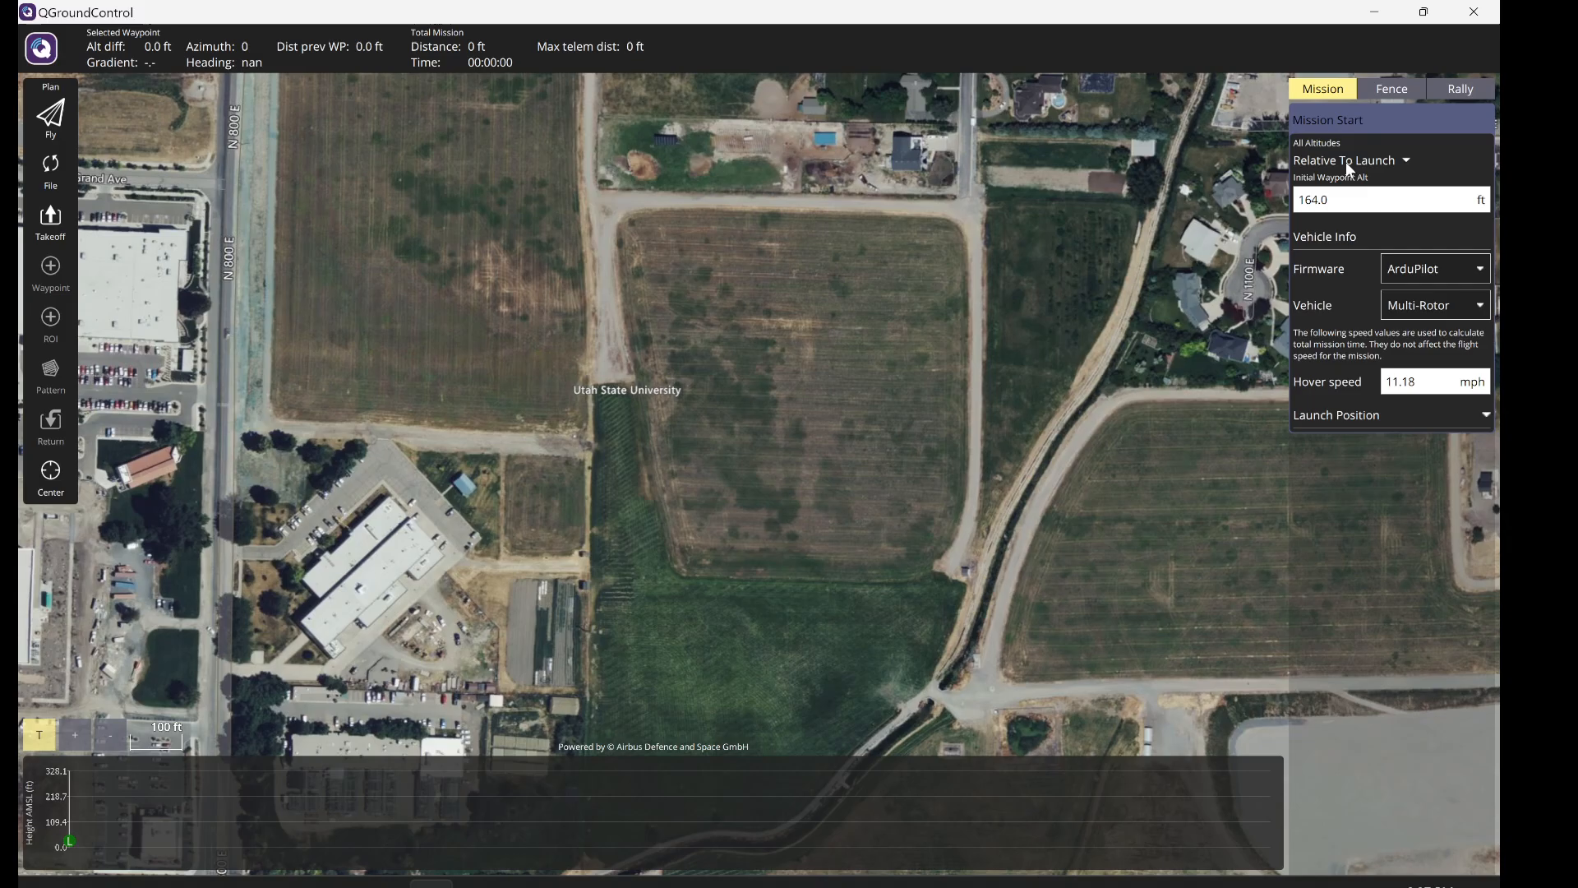
pyautogui.click(1397, 159)
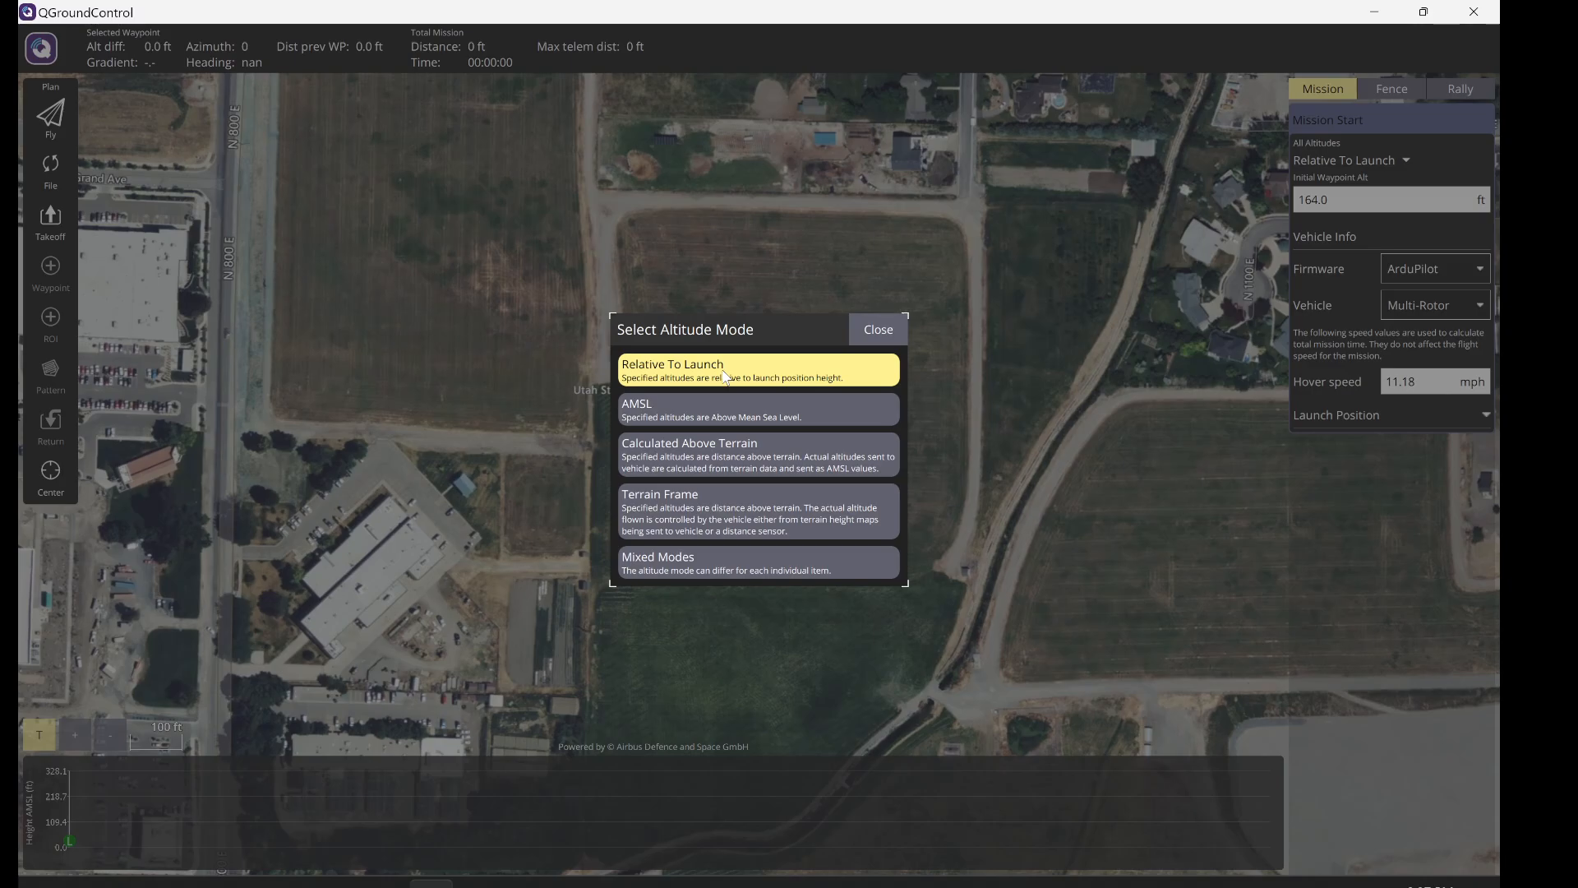
pyautogui.click(863, 332)
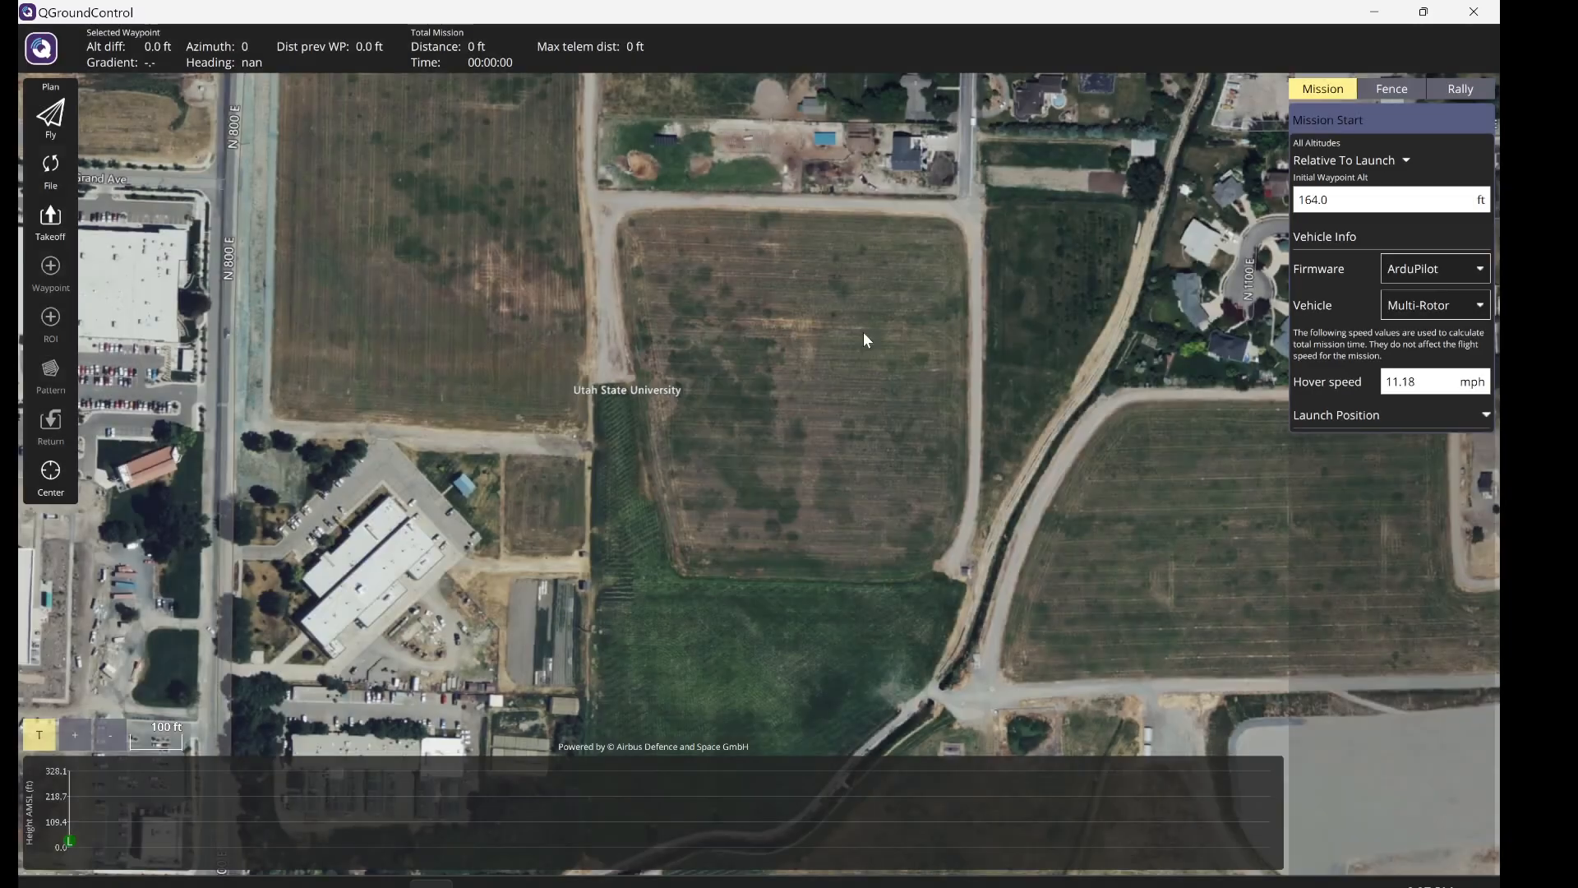
pyautogui.click(1370, 421)
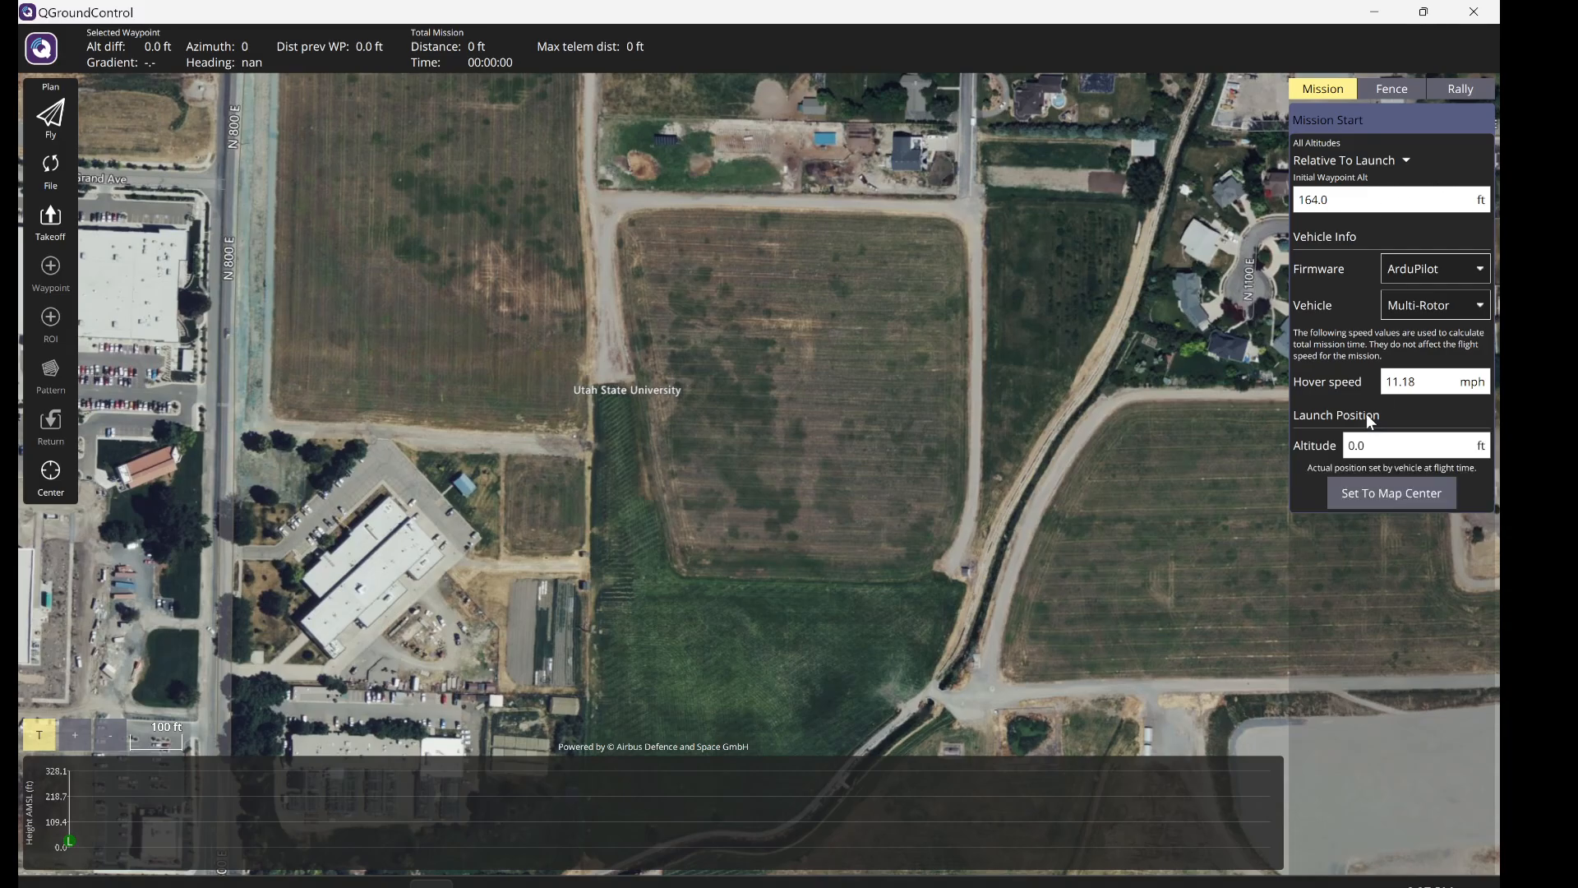
pyautogui.click(1363, 497)
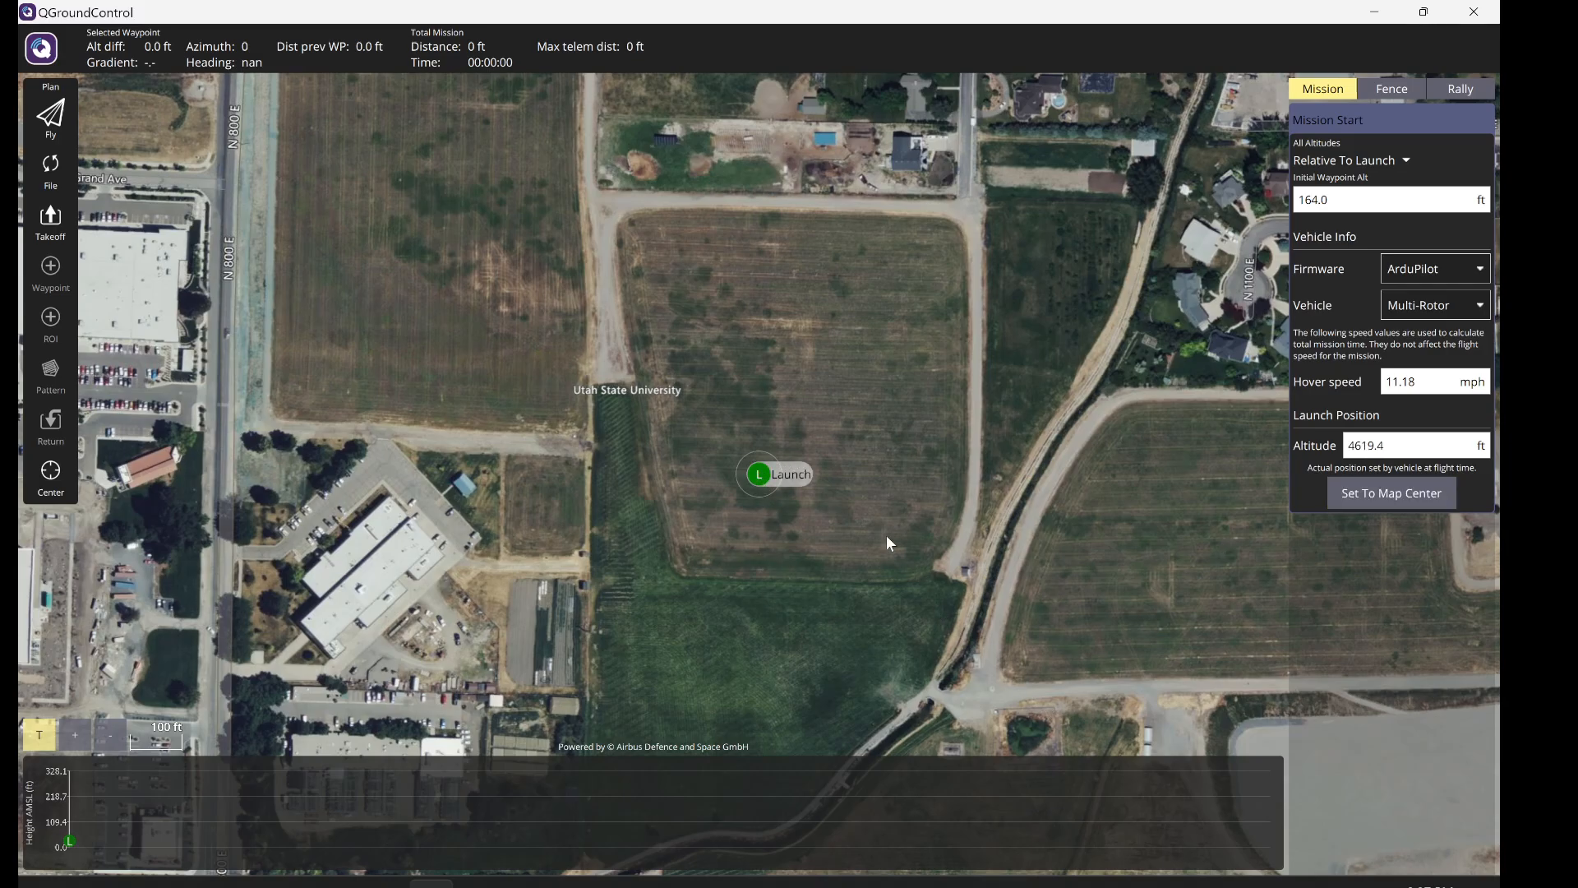
# - Nudge the launch point, add a 164.04 ft takeoff, and drag it to the field's lower-left corner
pyautogui.moveTo(759, 477)
pyautogui.mouseDown()
pyautogui.moveTo(645, 507)
pyautogui.moveTo(750, 543)
pyautogui.moveTo(676, 416)
pyautogui.moveTo(627, 586)
pyautogui.moveTo(663, 392)
pyautogui.moveTo(682, 523)
pyautogui.moveTo(748, 513)
pyautogui.moveTo(702, 559)
pyautogui.moveTo(780, 457)
pyautogui.mouseUp()
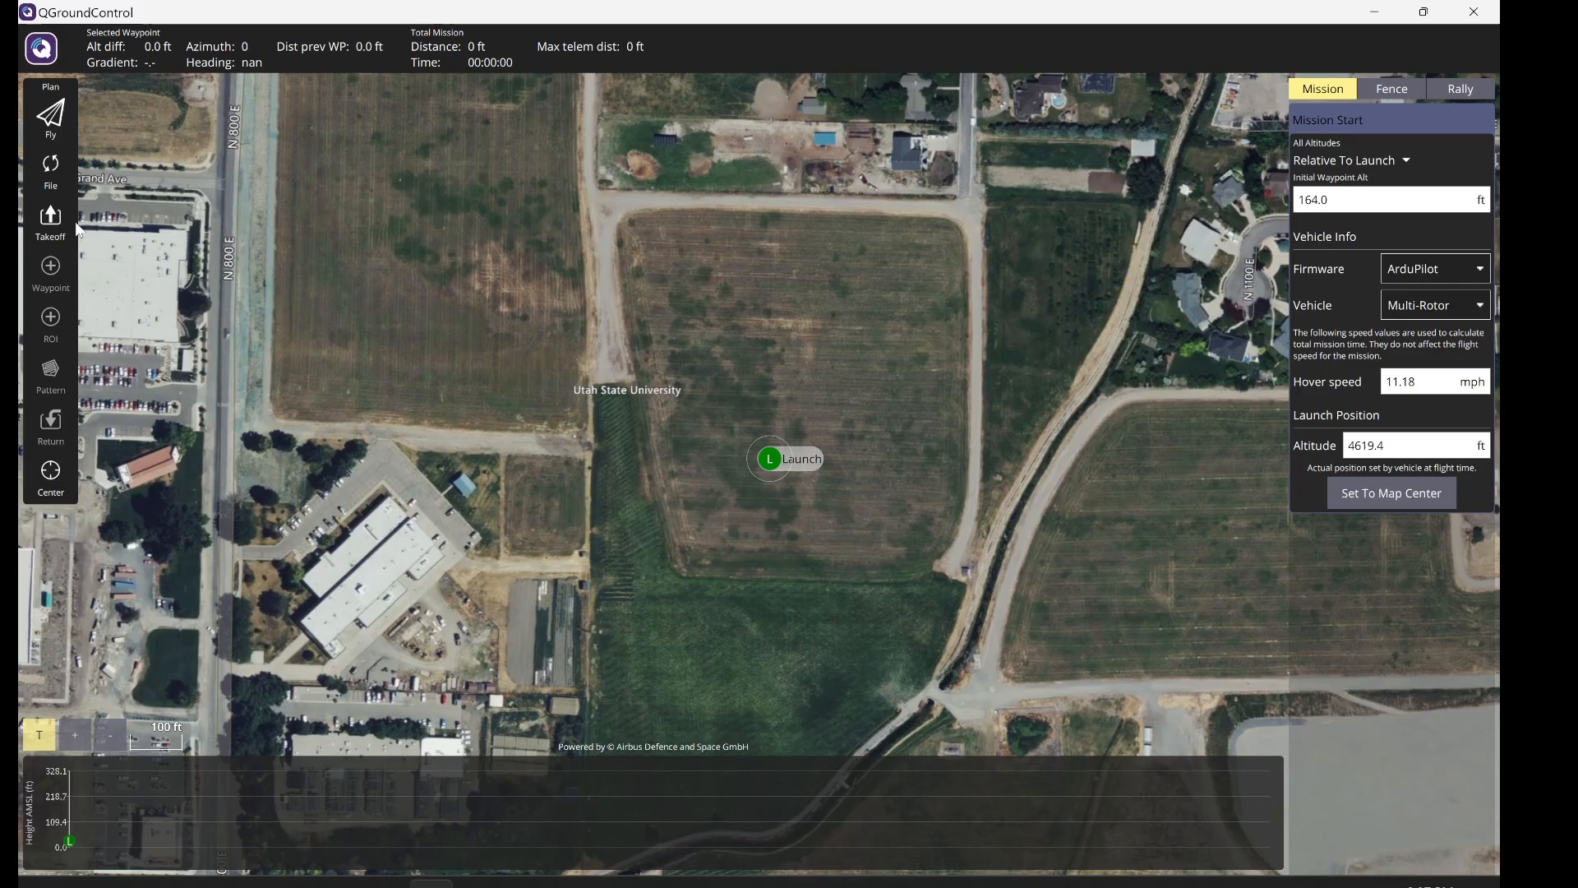
pyautogui.click(55, 230)
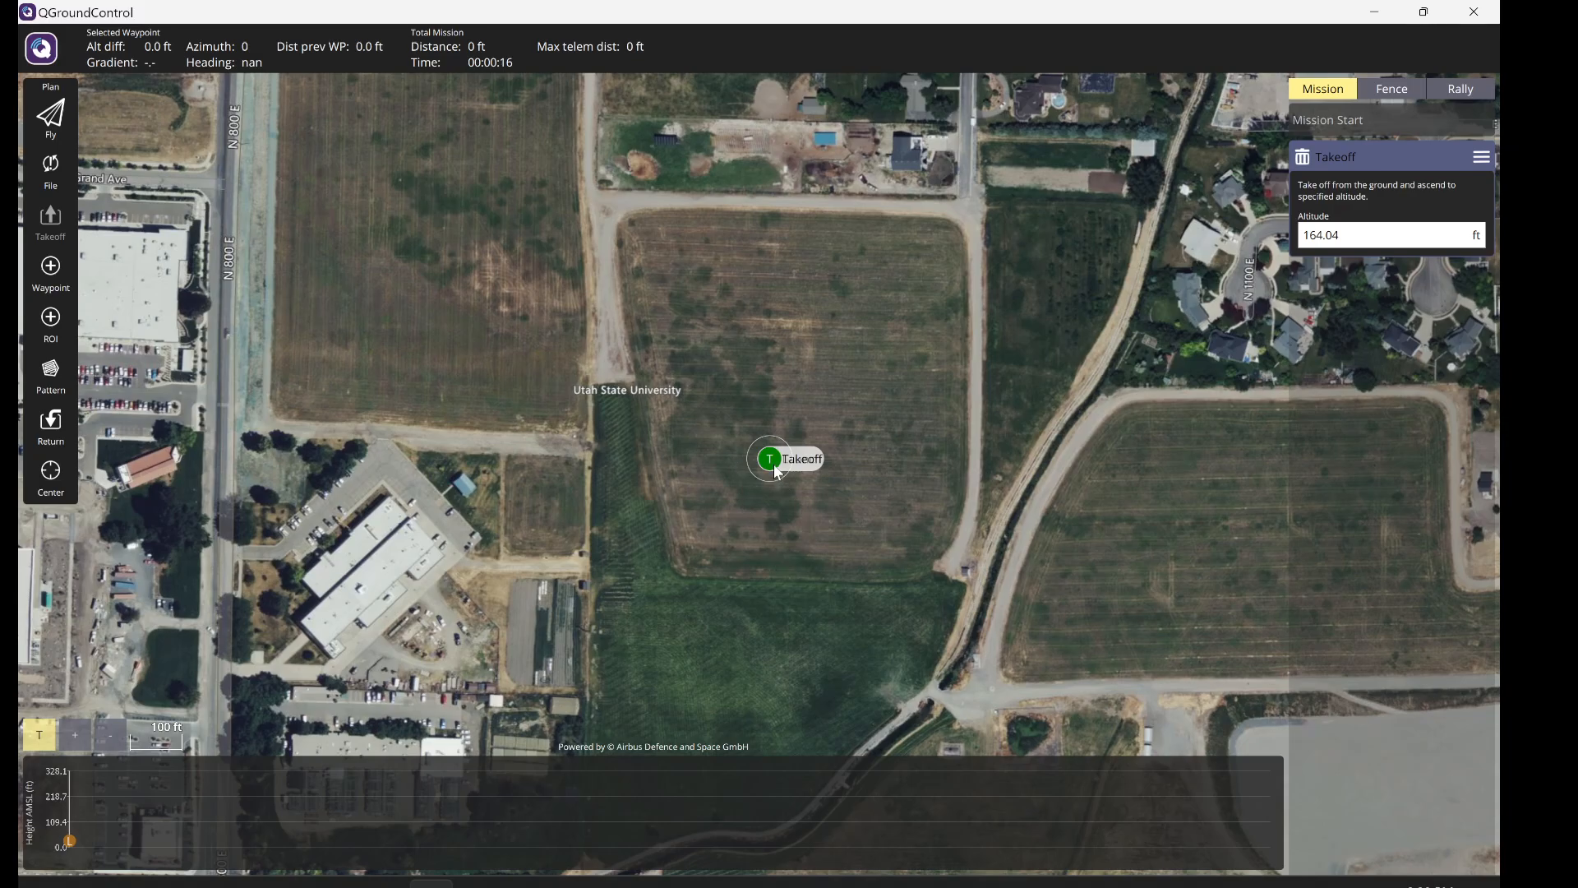
pyautogui.moveTo(772, 463); pyautogui.dragTo(674, 527)
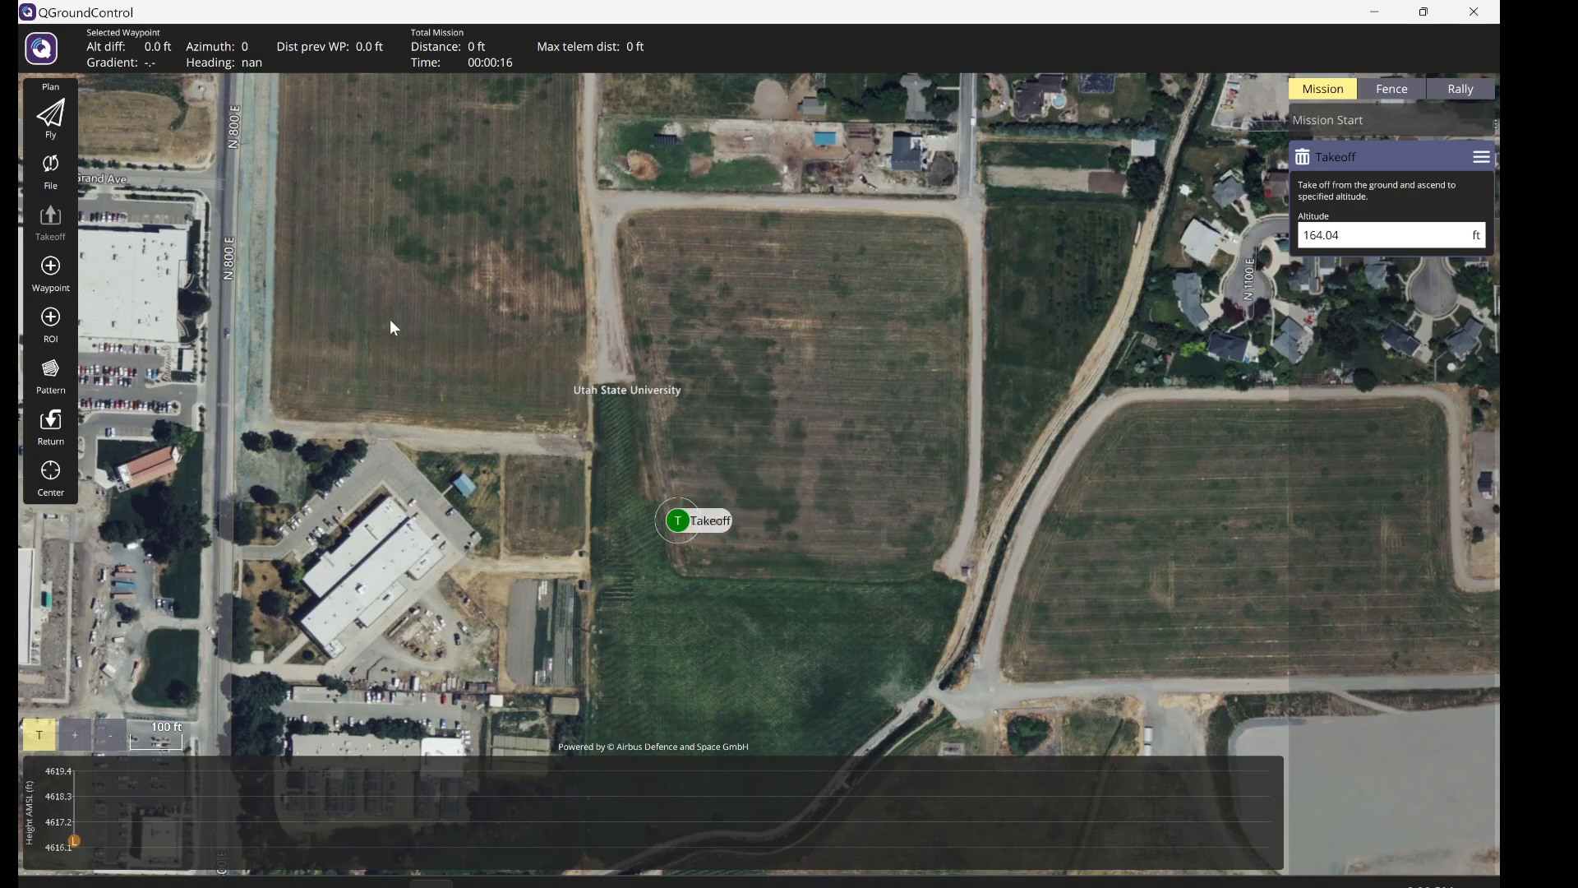
# - Place four waypoints around the field and finish the mission with Return To Launch
pyautogui.click(51, 274)
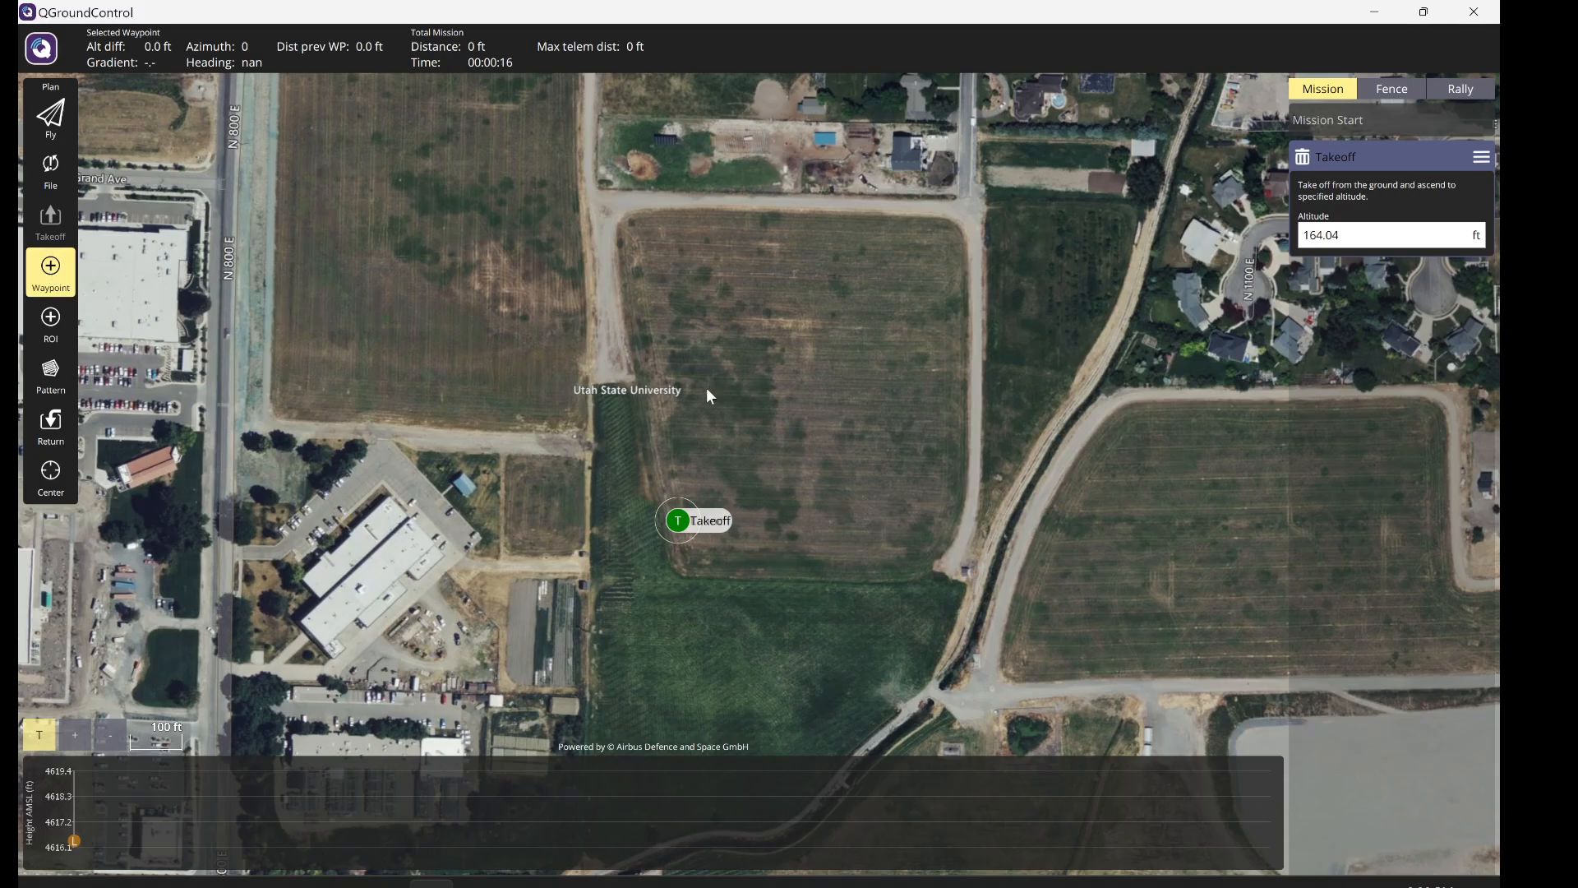
pyautogui.click(644, 429)
pyautogui.click(648, 271)
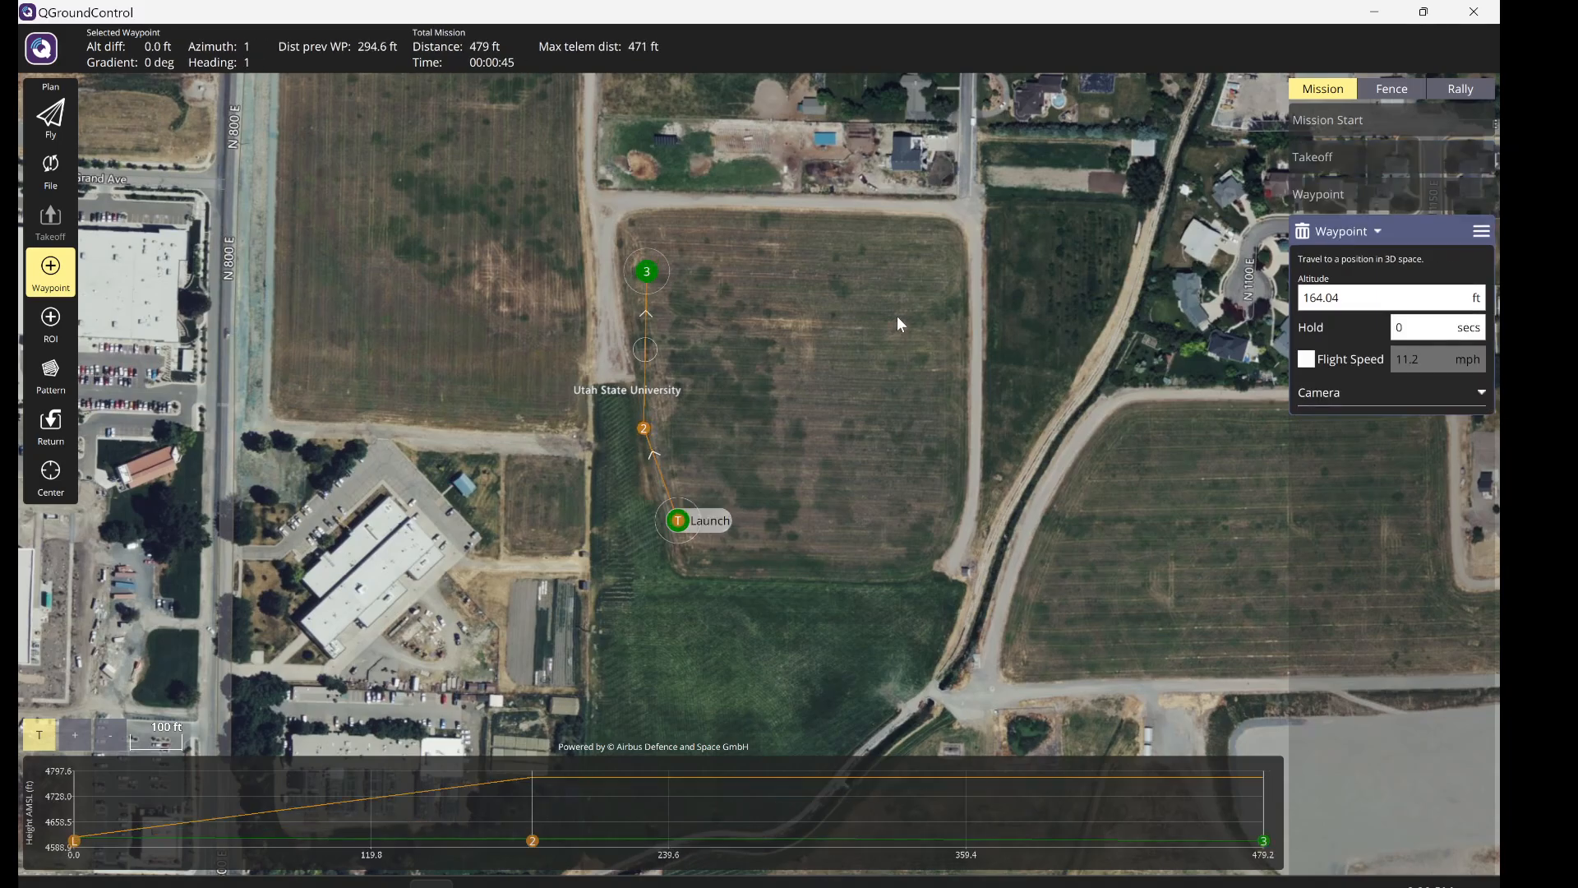
pyautogui.click(897, 316)
pyautogui.click(807, 497)
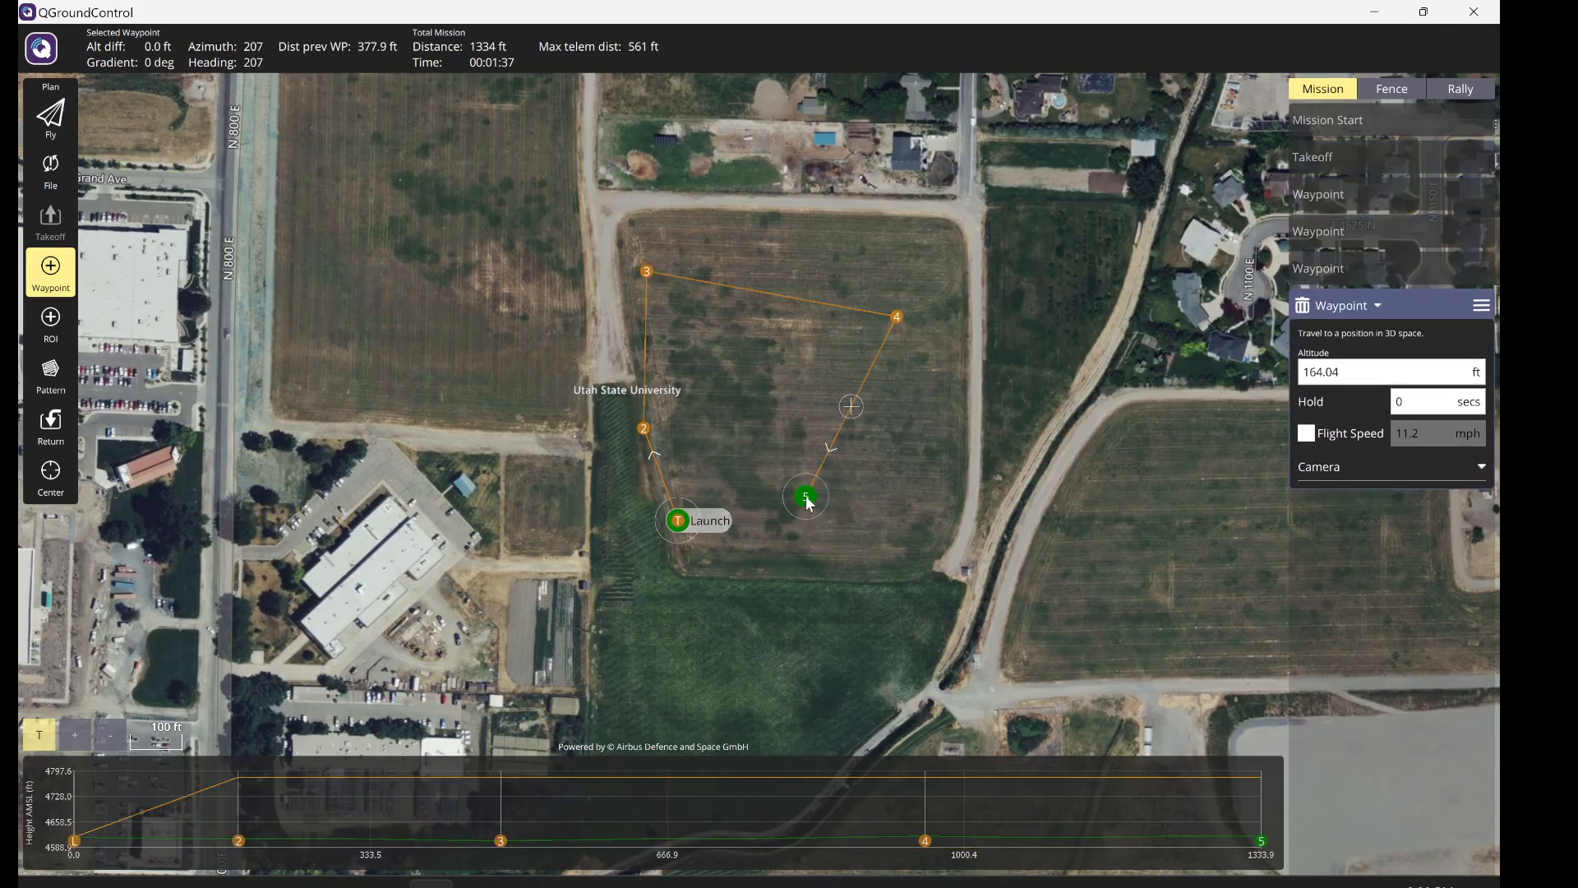
pyautogui.click(60, 431)
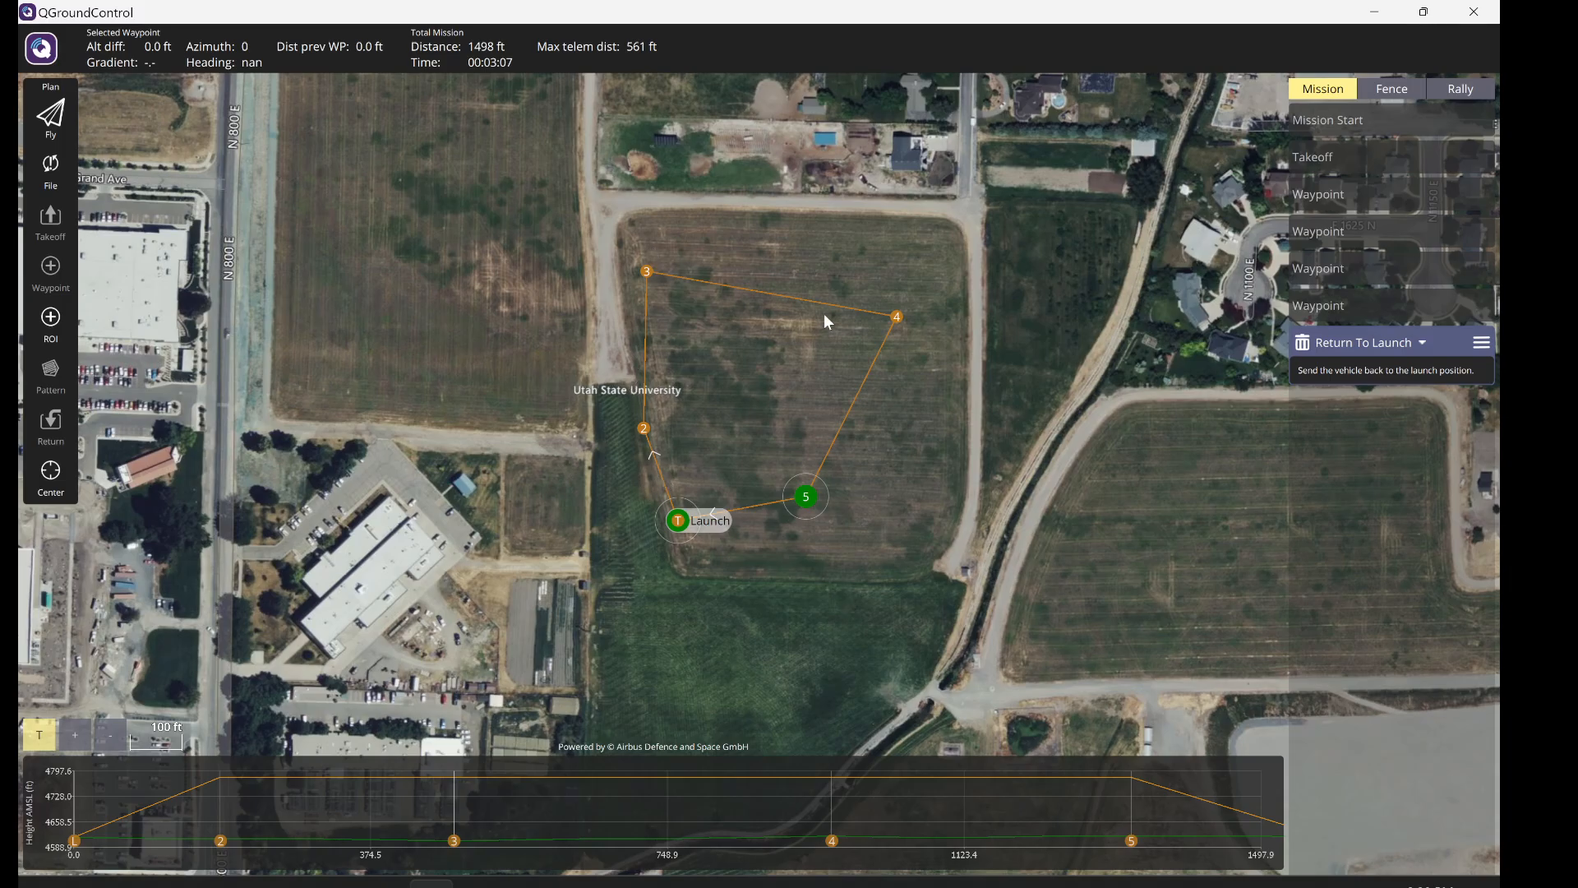
# - Reposition waypoint 4 and insert a new waypoint between 3 and 4, pulled down into the field
pyautogui.moveTo(895, 319)
pyautogui.mouseDown()
pyautogui.moveTo(949, 449)
pyautogui.moveTo(866, 337)
pyautogui.moveTo(886, 367)
pyautogui.mouseUp()
pyautogui.click(913, 365)
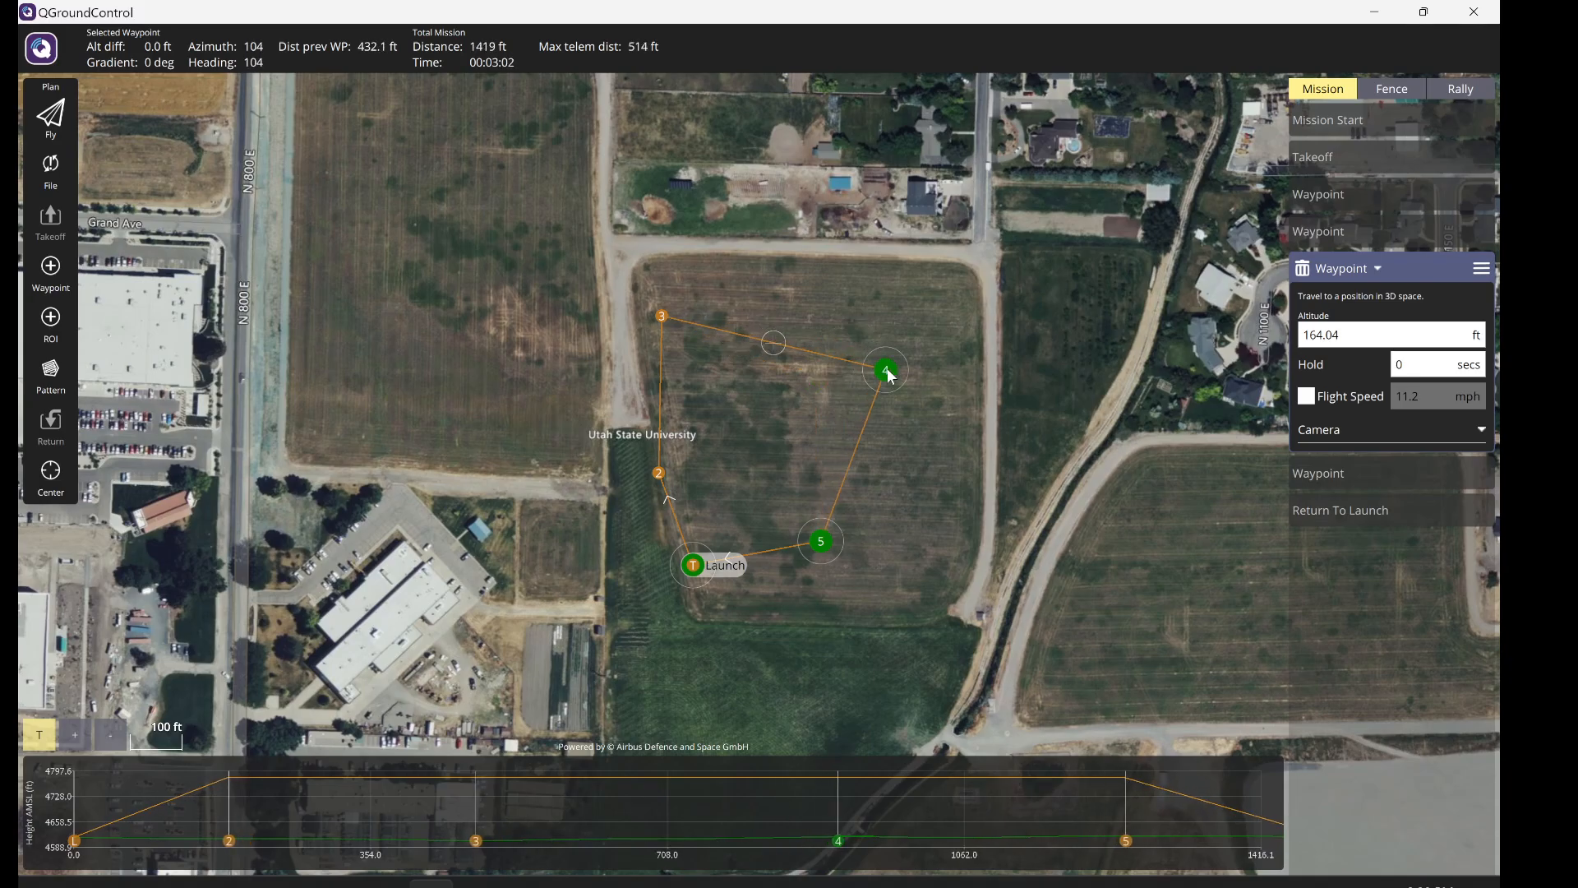
pyautogui.click(774, 343)
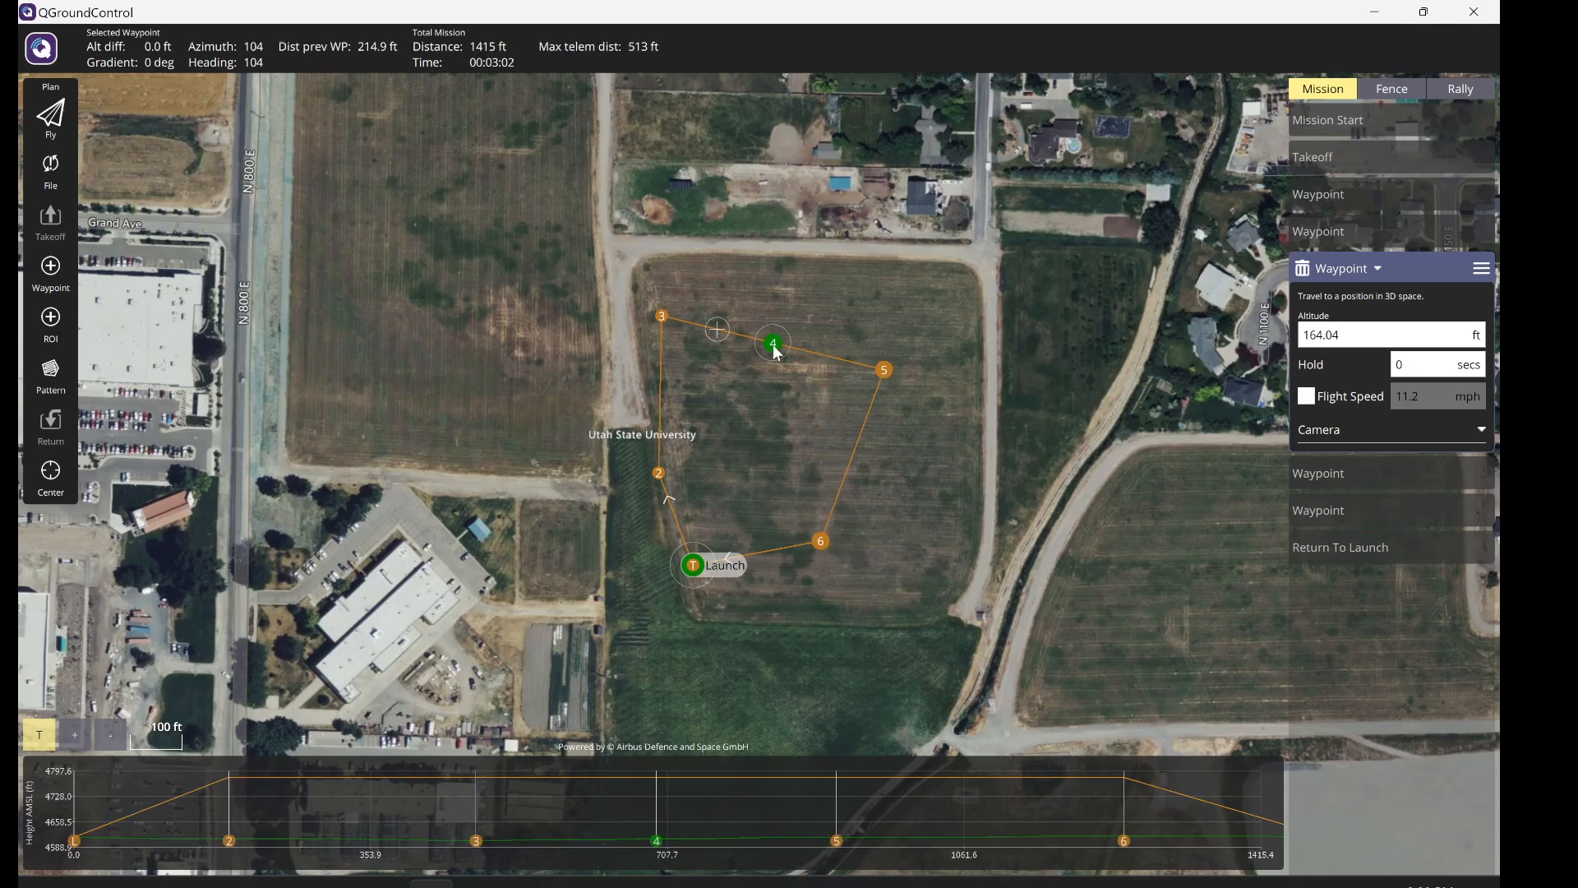
pyautogui.moveTo(776, 353); pyautogui.dragTo(761, 421)
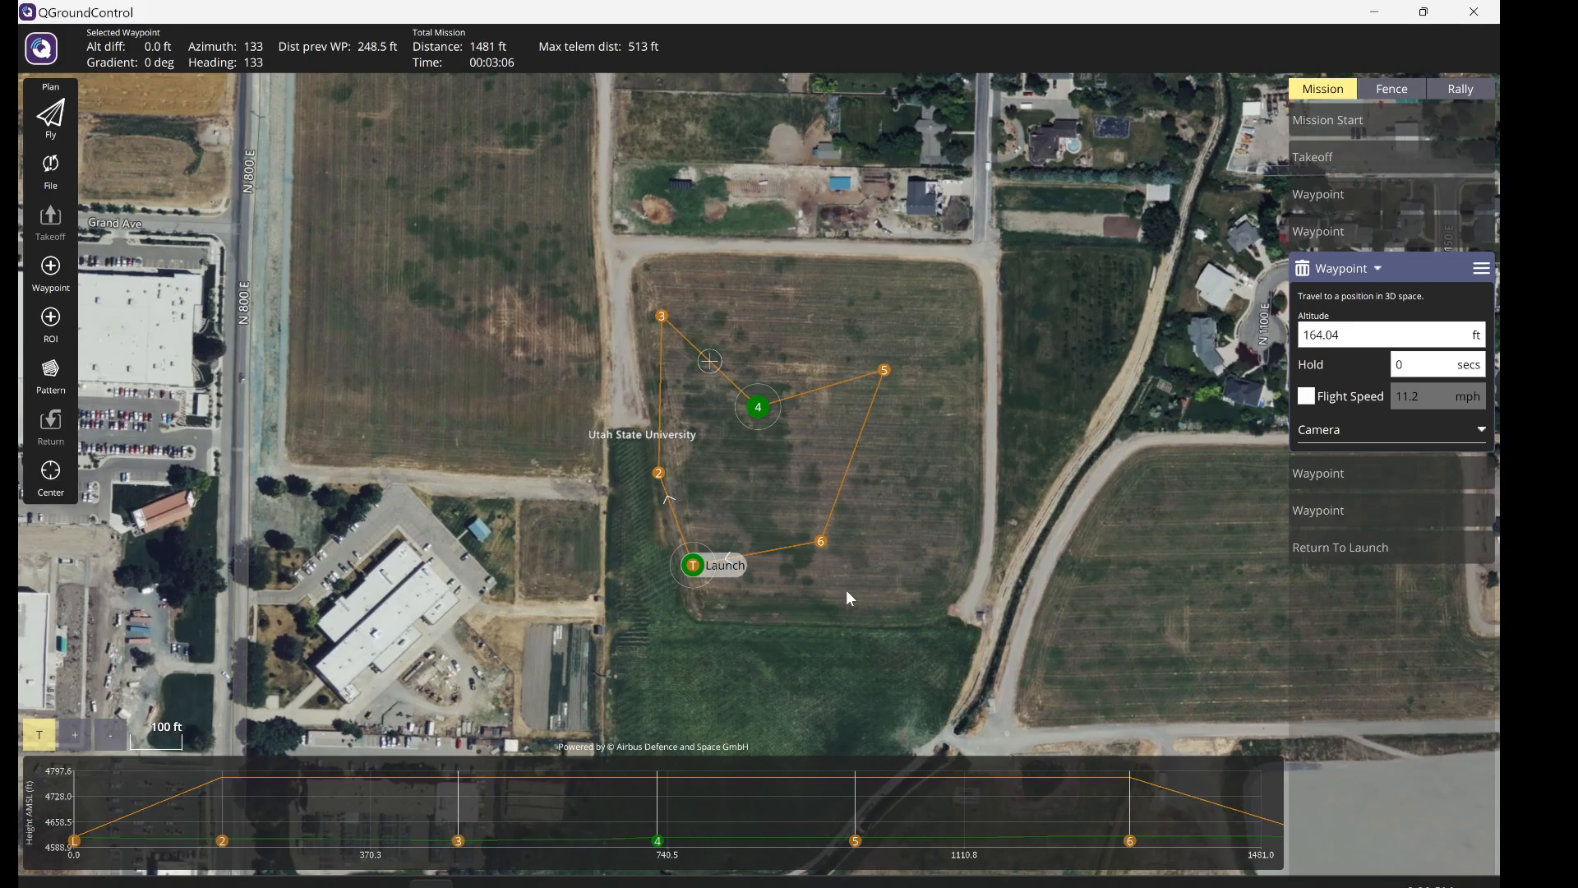
# - Review the mission start and waypoint items, then change the takeoff altitude from 164.04 ft to 120 ft
pyautogui.click(1369, 156)
pyautogui.click(1396, 128)
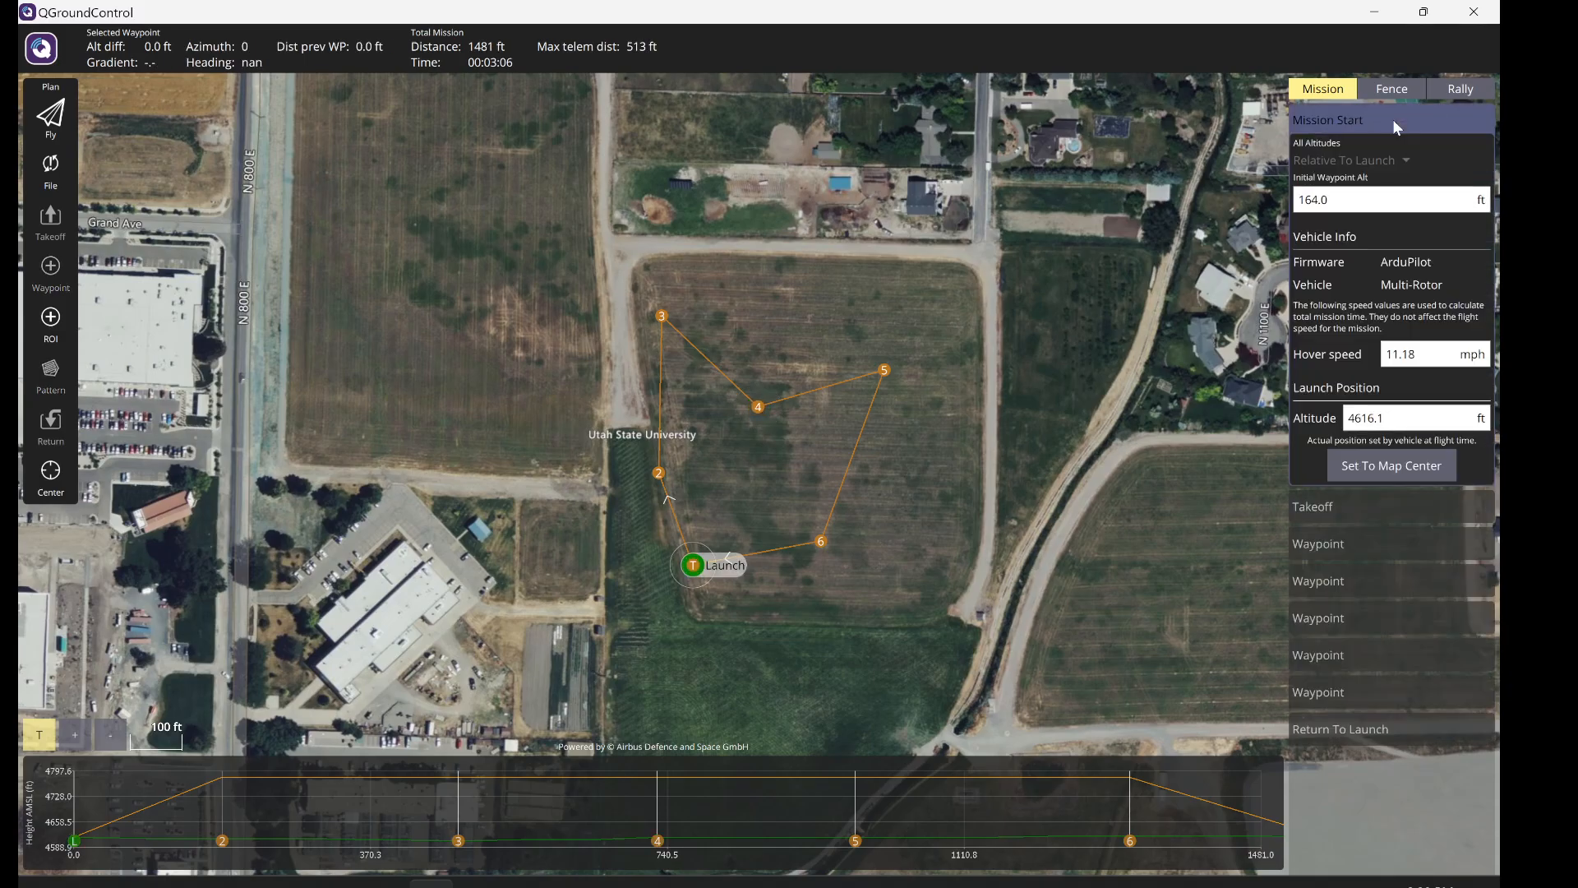
pyautogui.click(1372, 508)
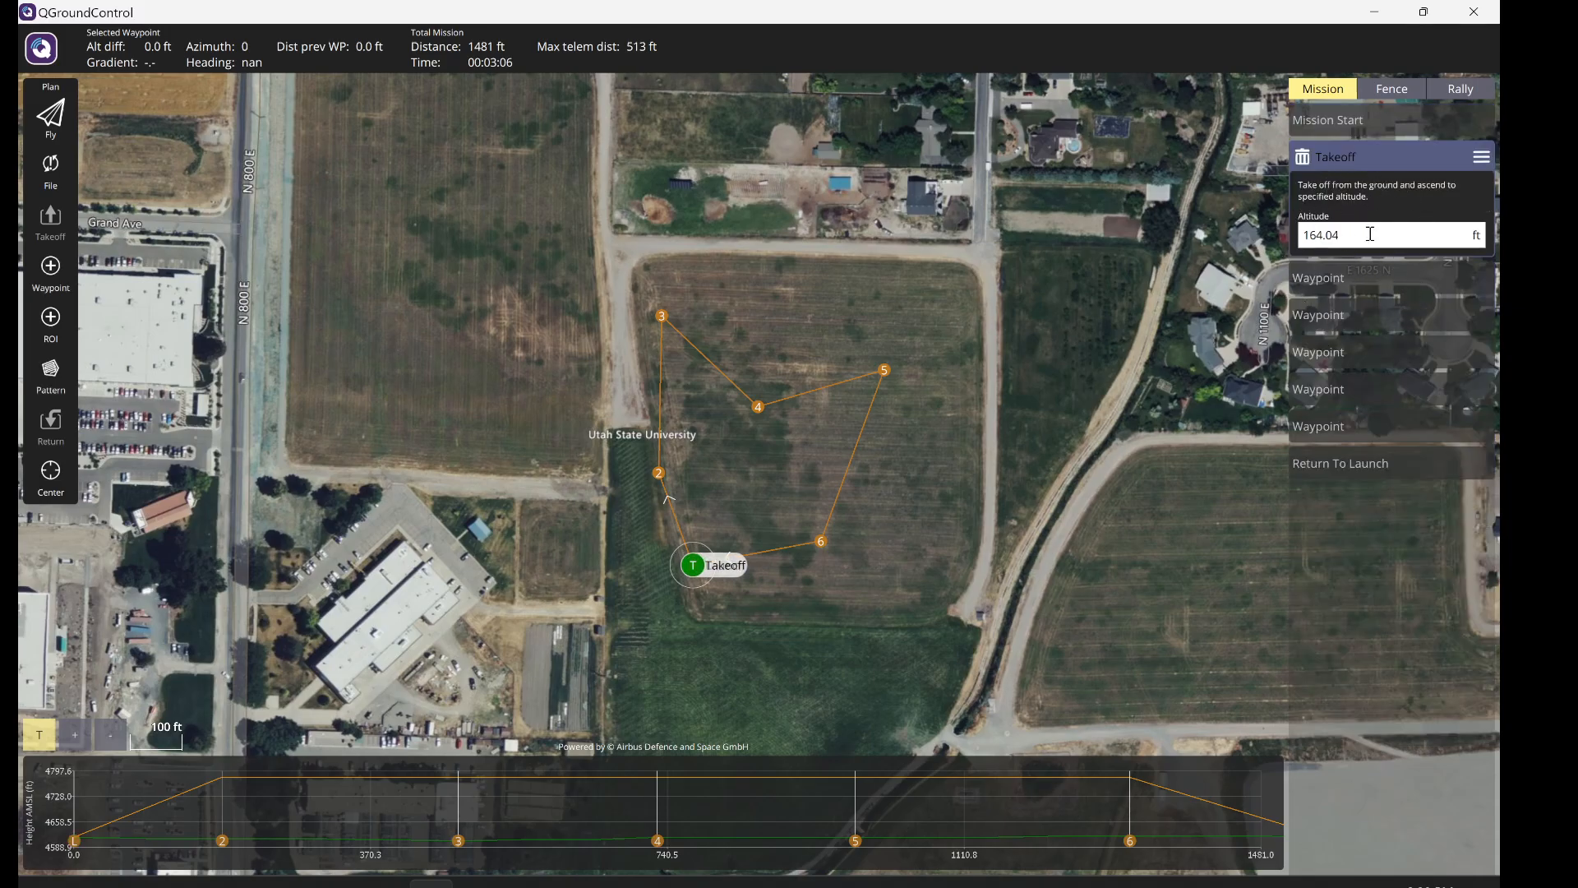
pyautogui.click(1337, 122)
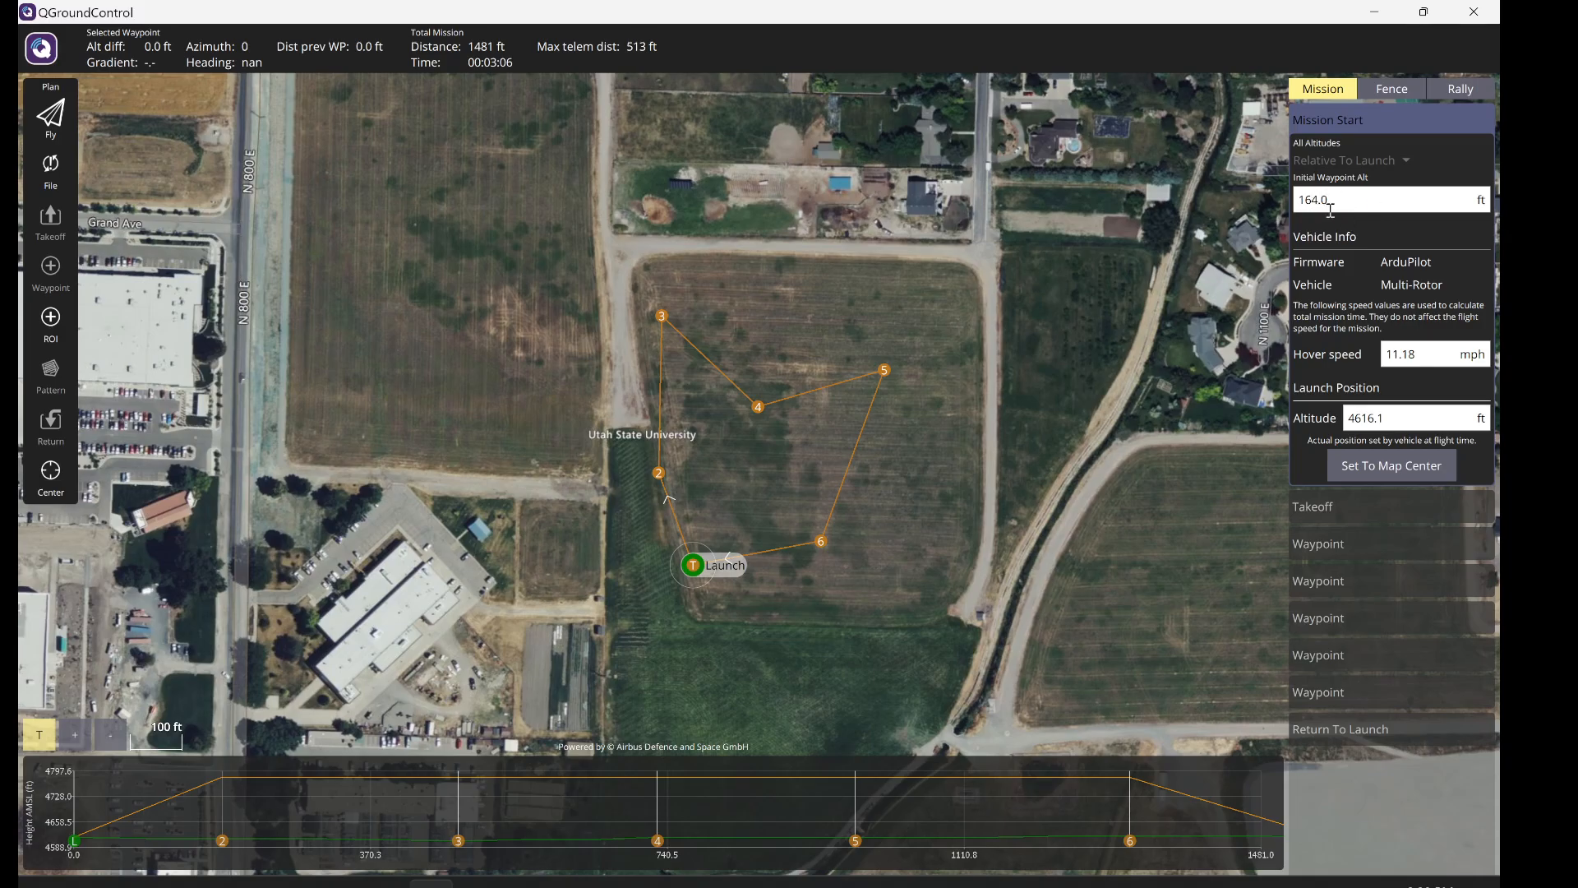
pyautogui.click(1354, 502)
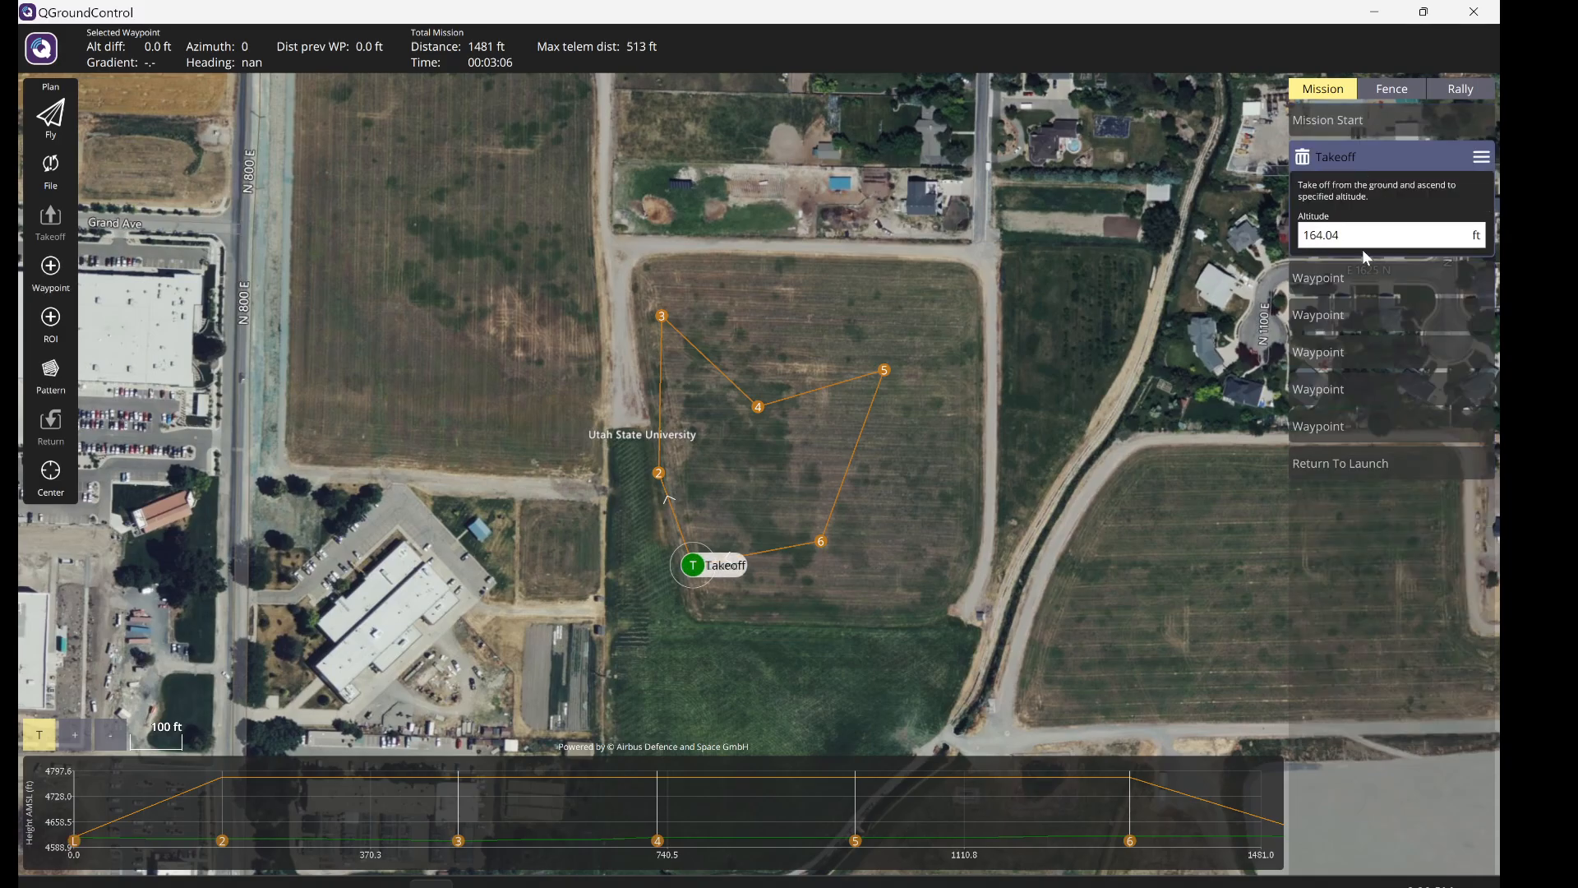
pyautogui.click(1367, 285)
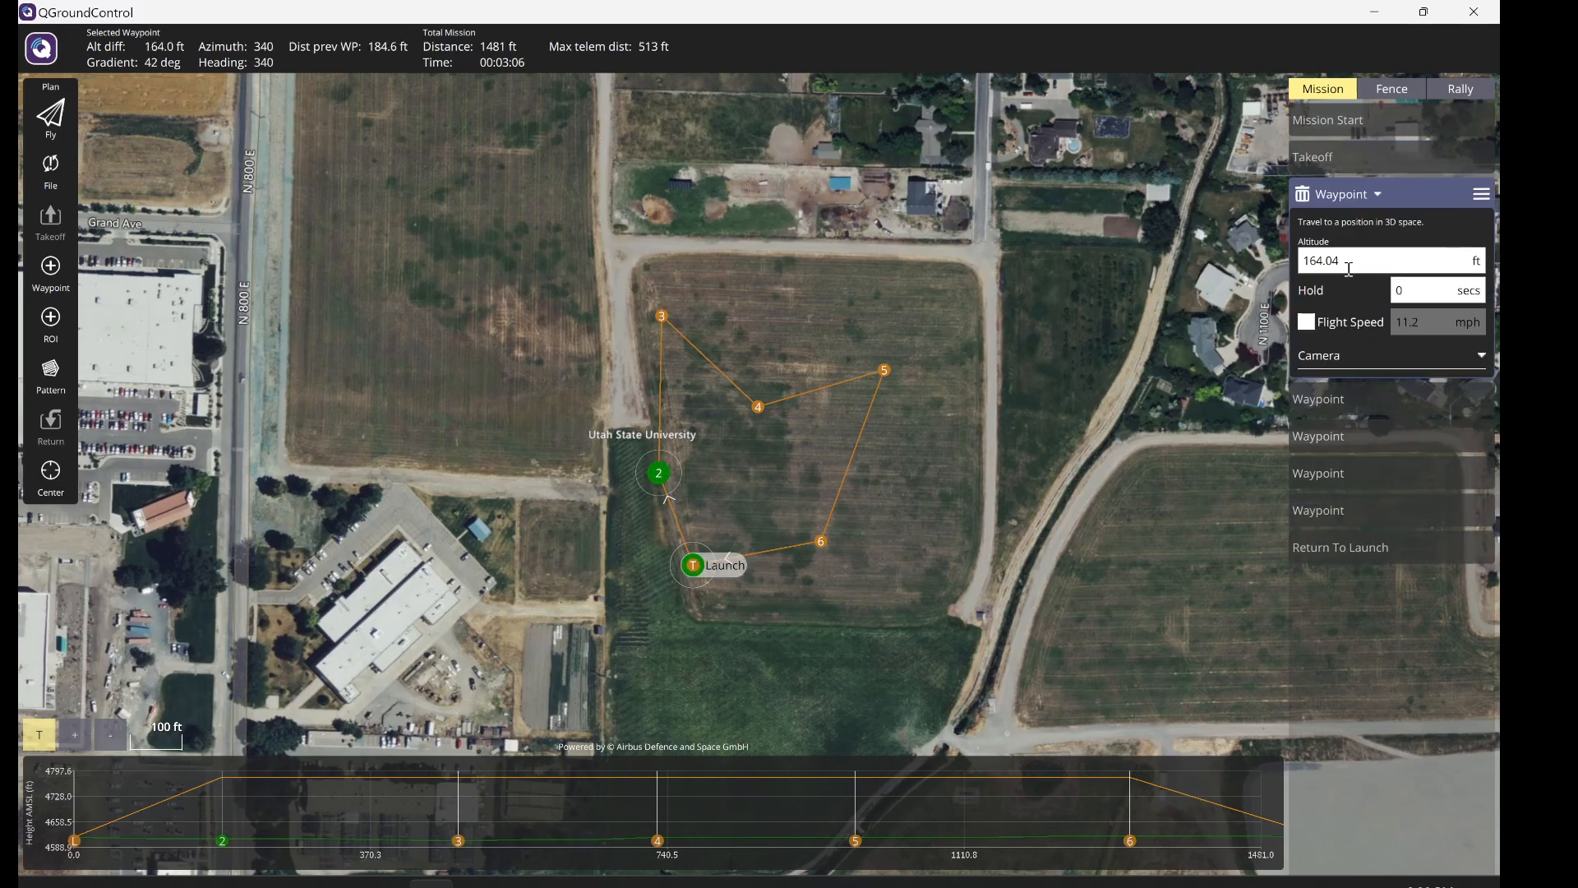
pyautogui.click(1379, 392)
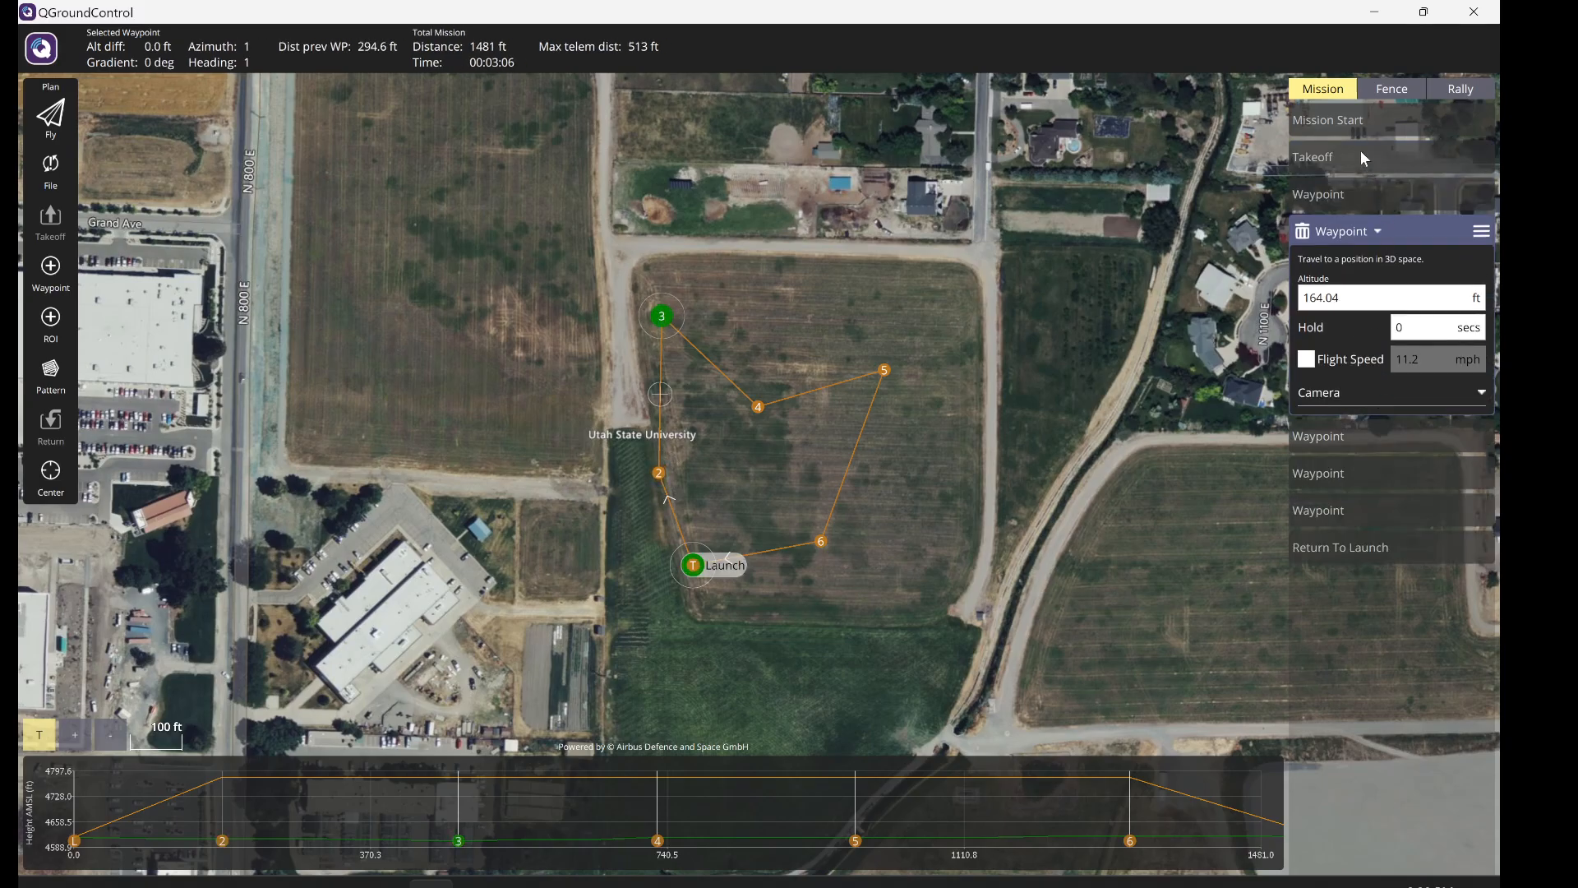
pyautogui.click(1355, 126)
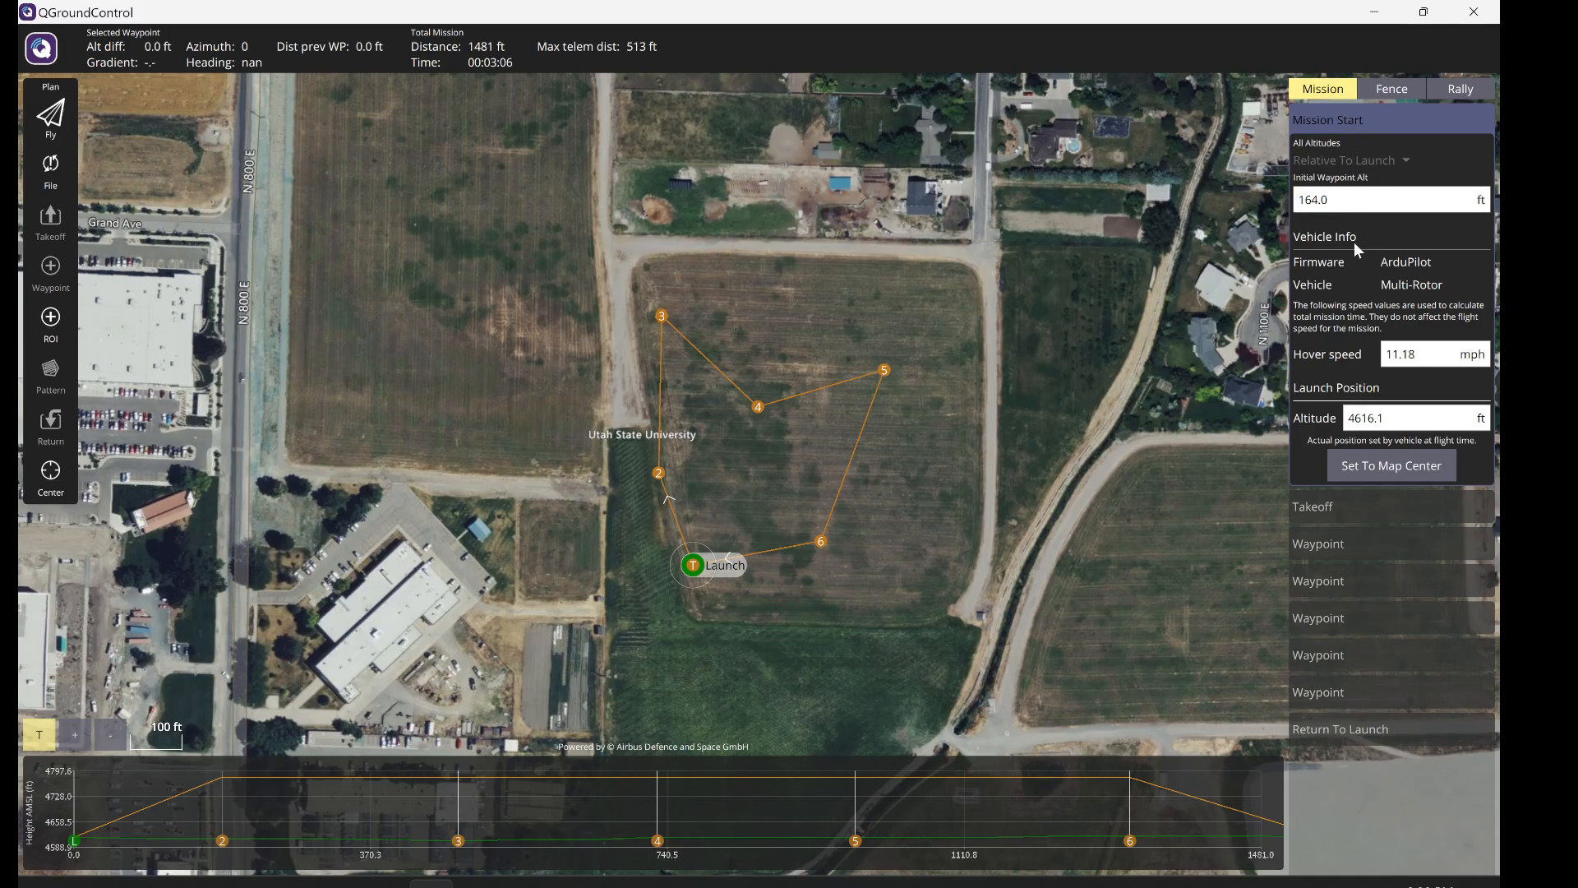
pyautogui.click(1346, 505)
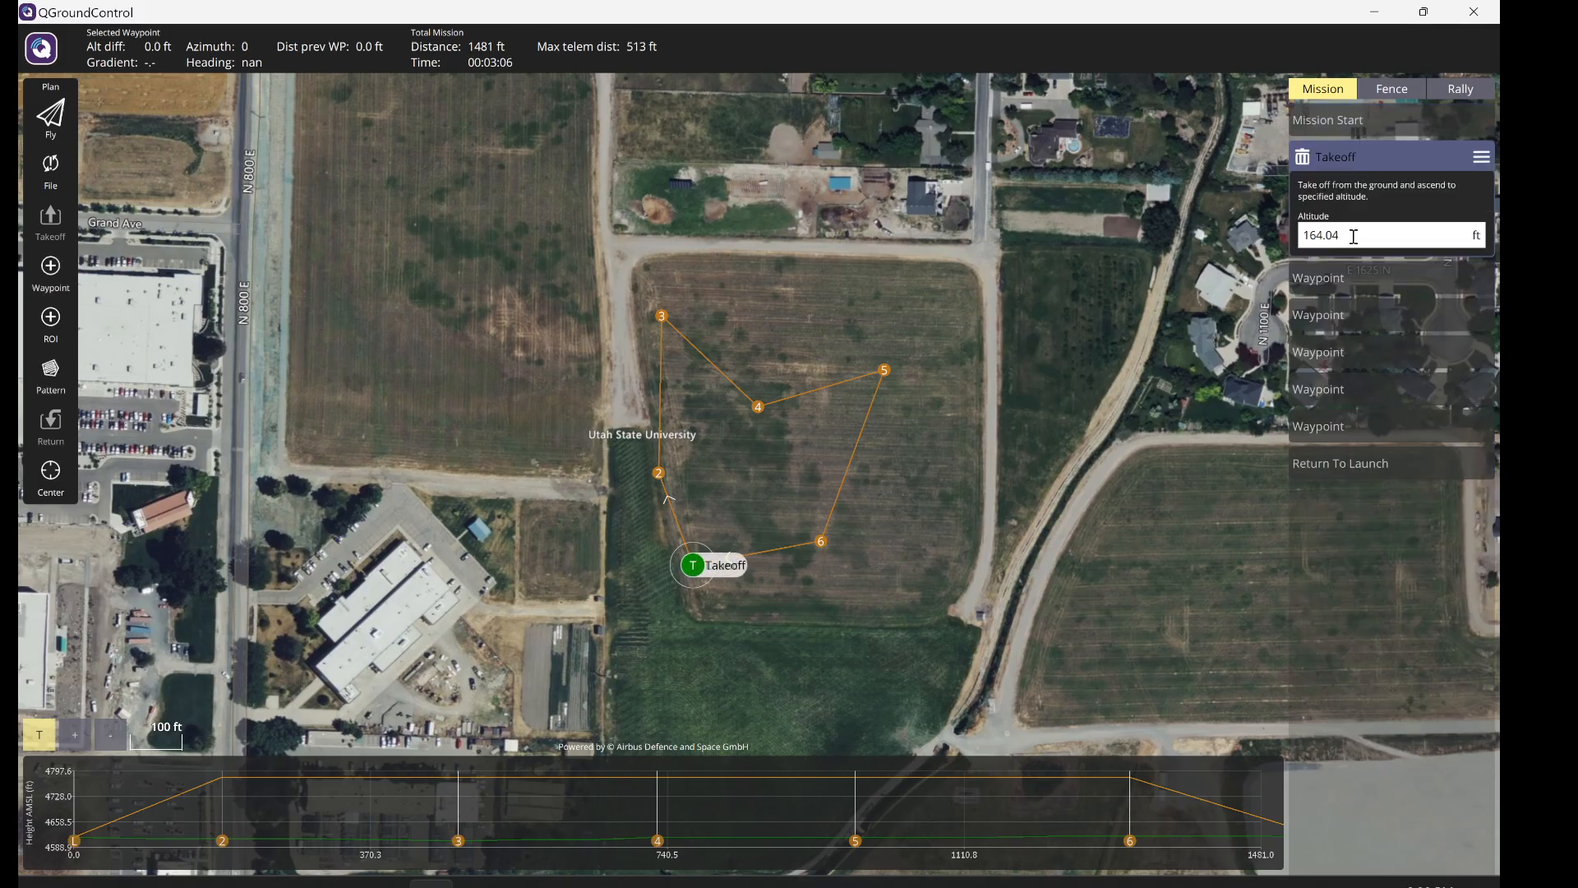
pyautogui.doubleClick(1404, 227)
pyautogui.press('BackSpace')
pyautogui.press('BackSpace')
pyautogui.press('BackSpace')
pyautogui.press('BackSpace')
pyautogui.press('BackSpace')
pyautogui.write('120')
# - Set waypoint 2's altitude to 120 ft
pyautogui.click(1348, 279)
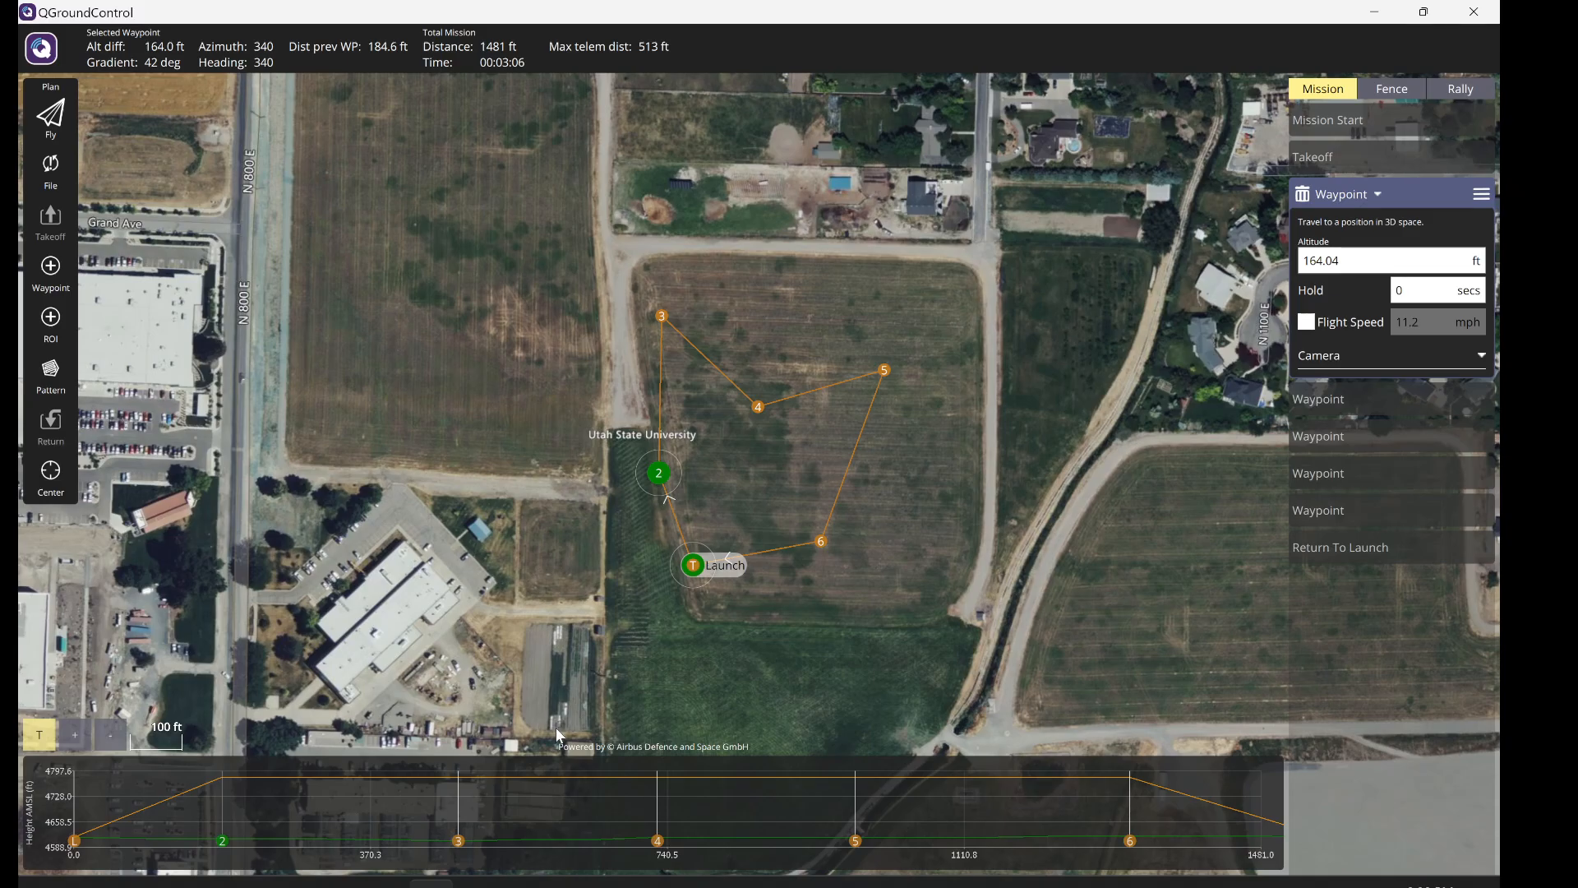
pyautogui.click(1343, 261)
pyautogui.click(1344, 261)
pyautogui.press('BackSpace')
pyautogui.press('BackSpace')
pyautogui.press('BackSpace')
pyautogui.press('BackSpace')
pyautogui.press('BackSpace')
pyautogui.press('BackSpace')
pyautogui.write('120')
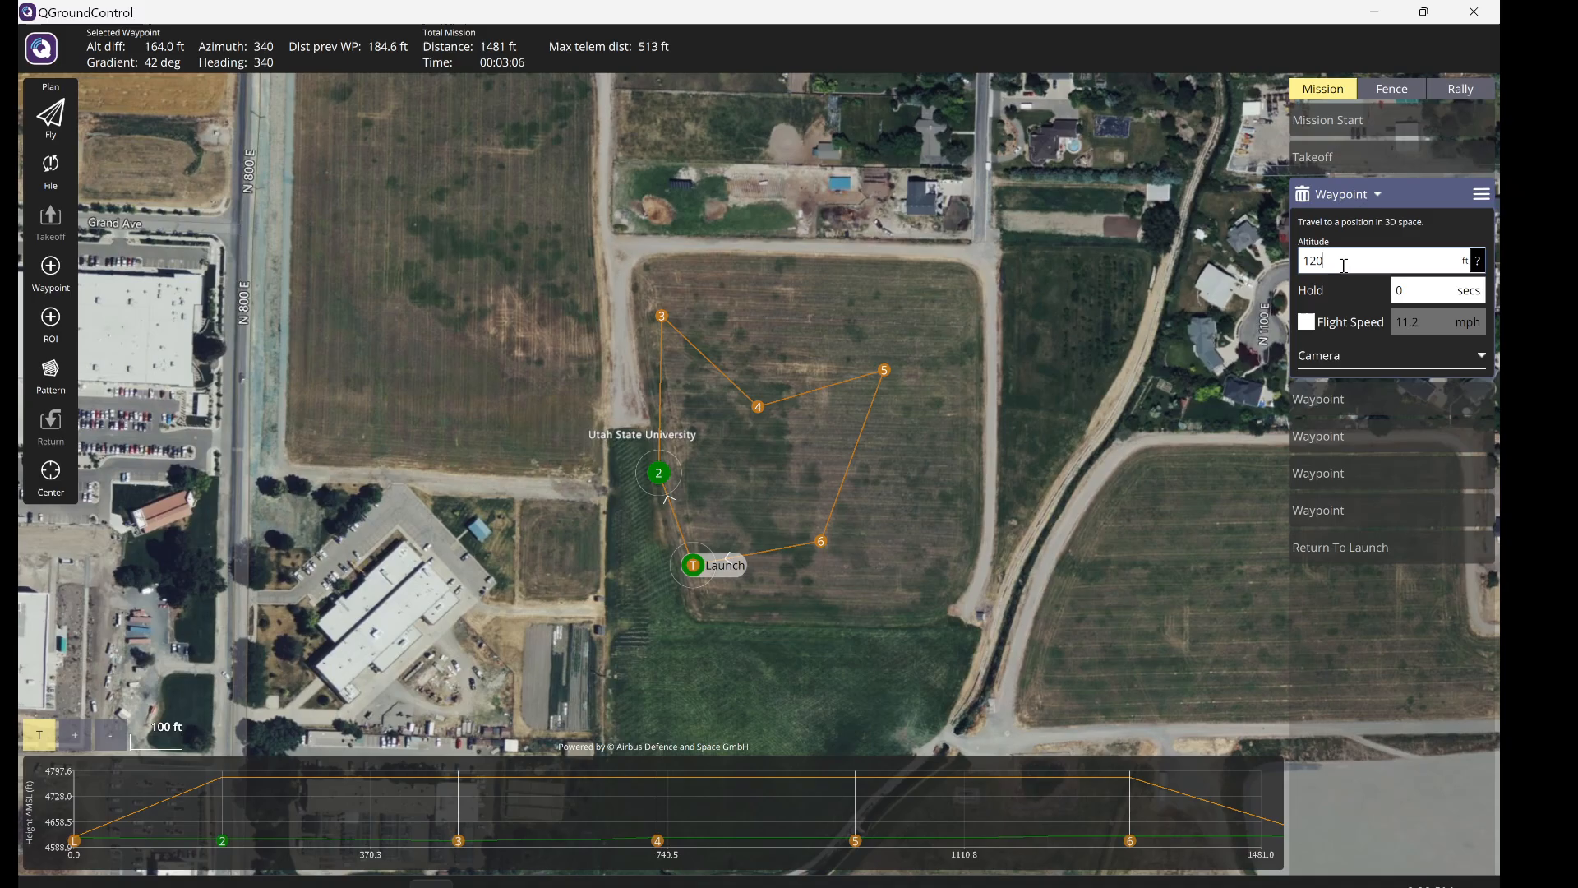
# - Step through waypoints 3 and 4 and the following items up to Return To Launch
pyautogui.click(1340, 403)
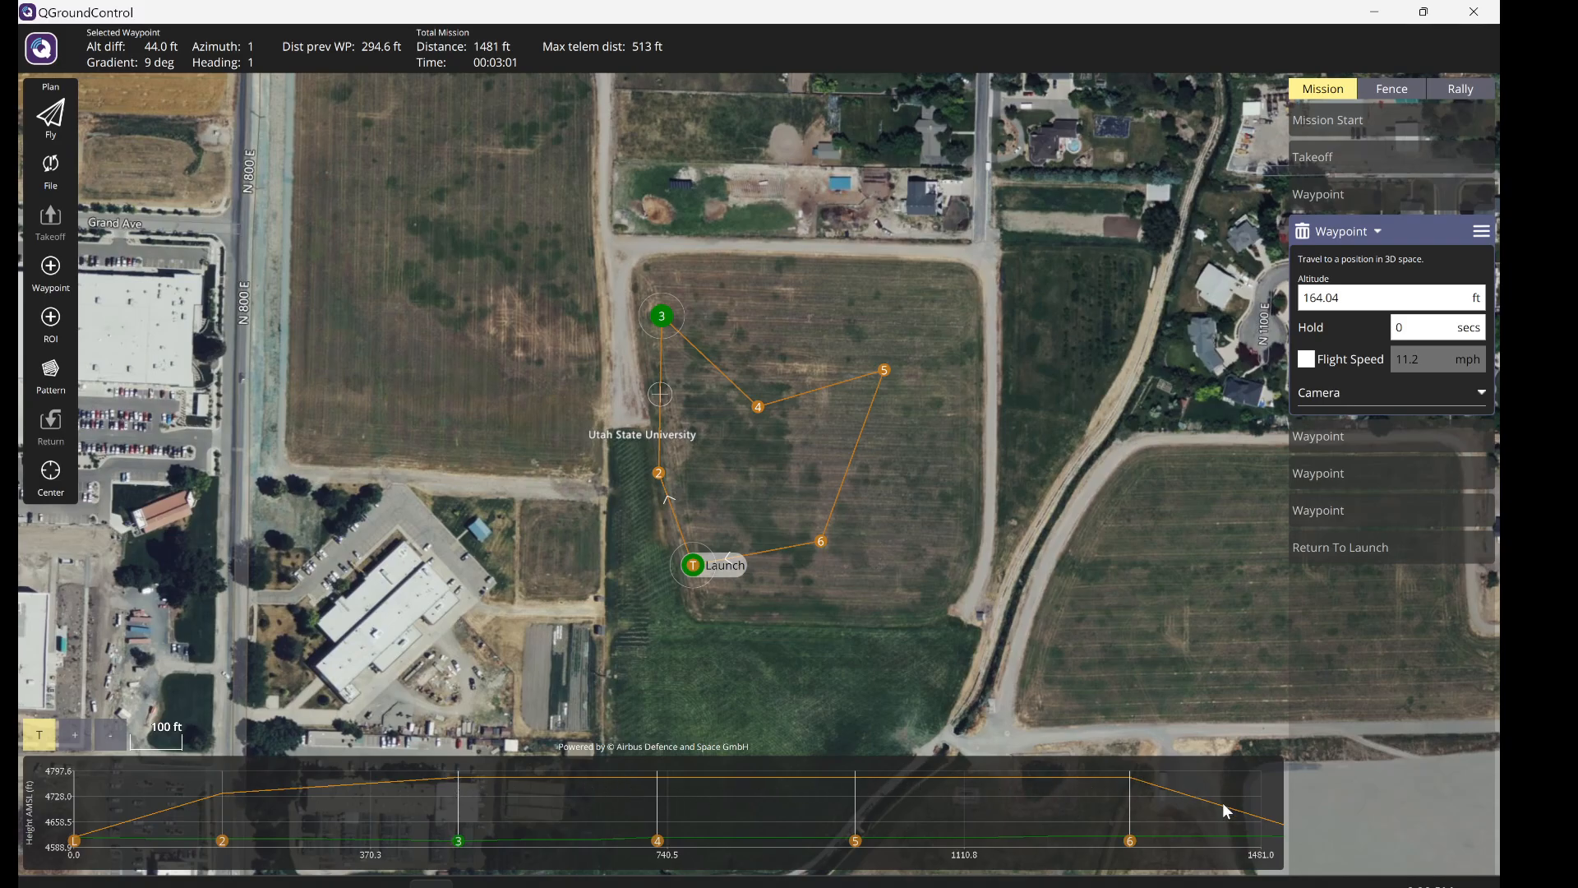
pyautogui.click(1356, 436)
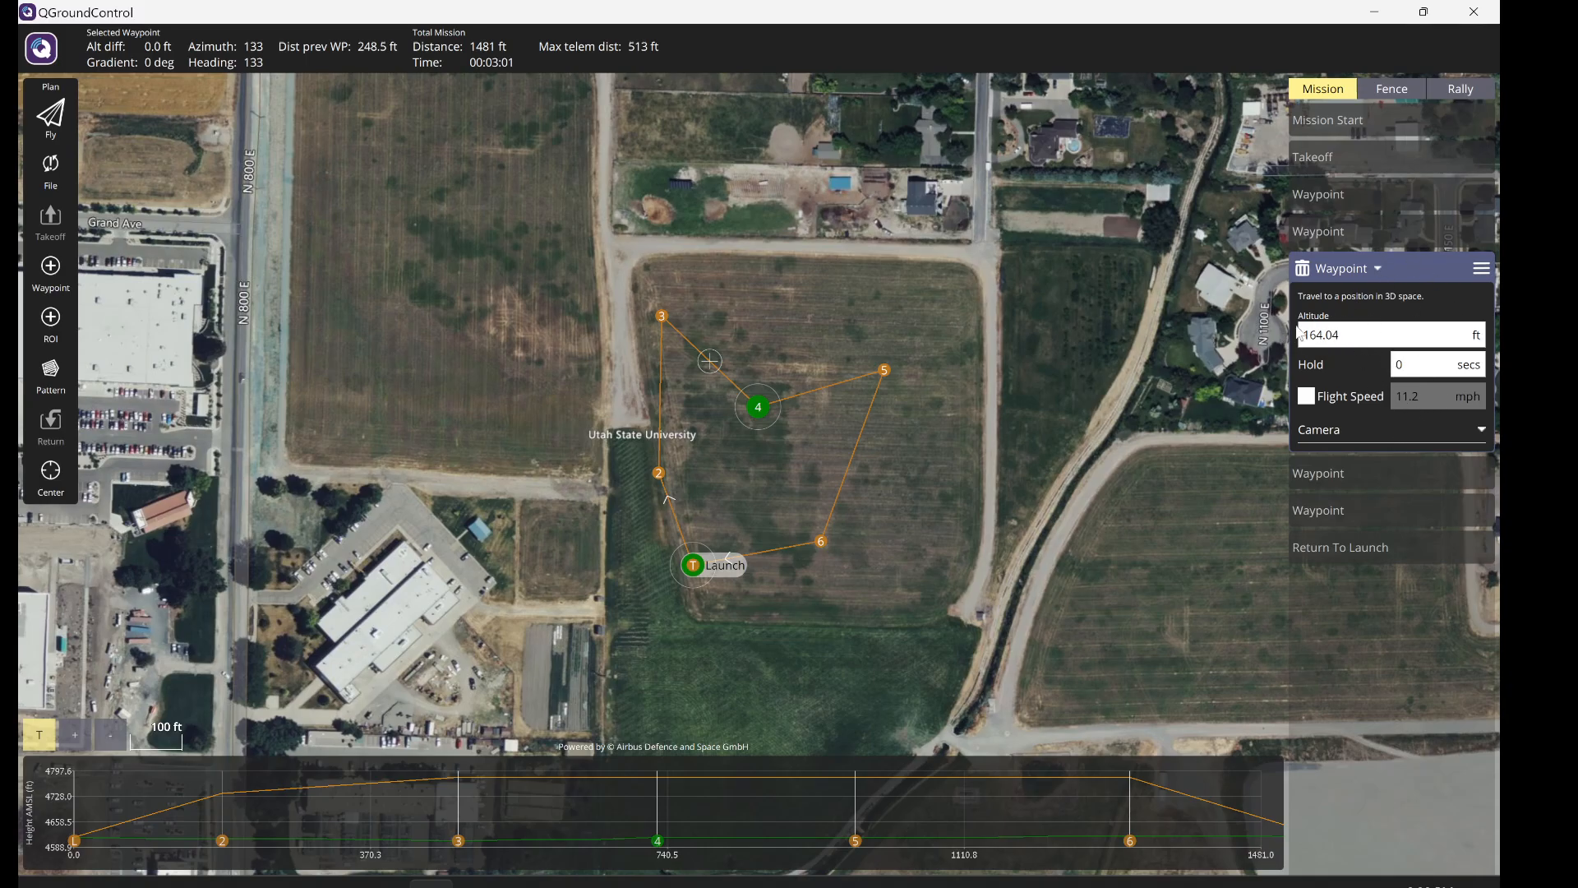
pyautogui.click(1348, 231)
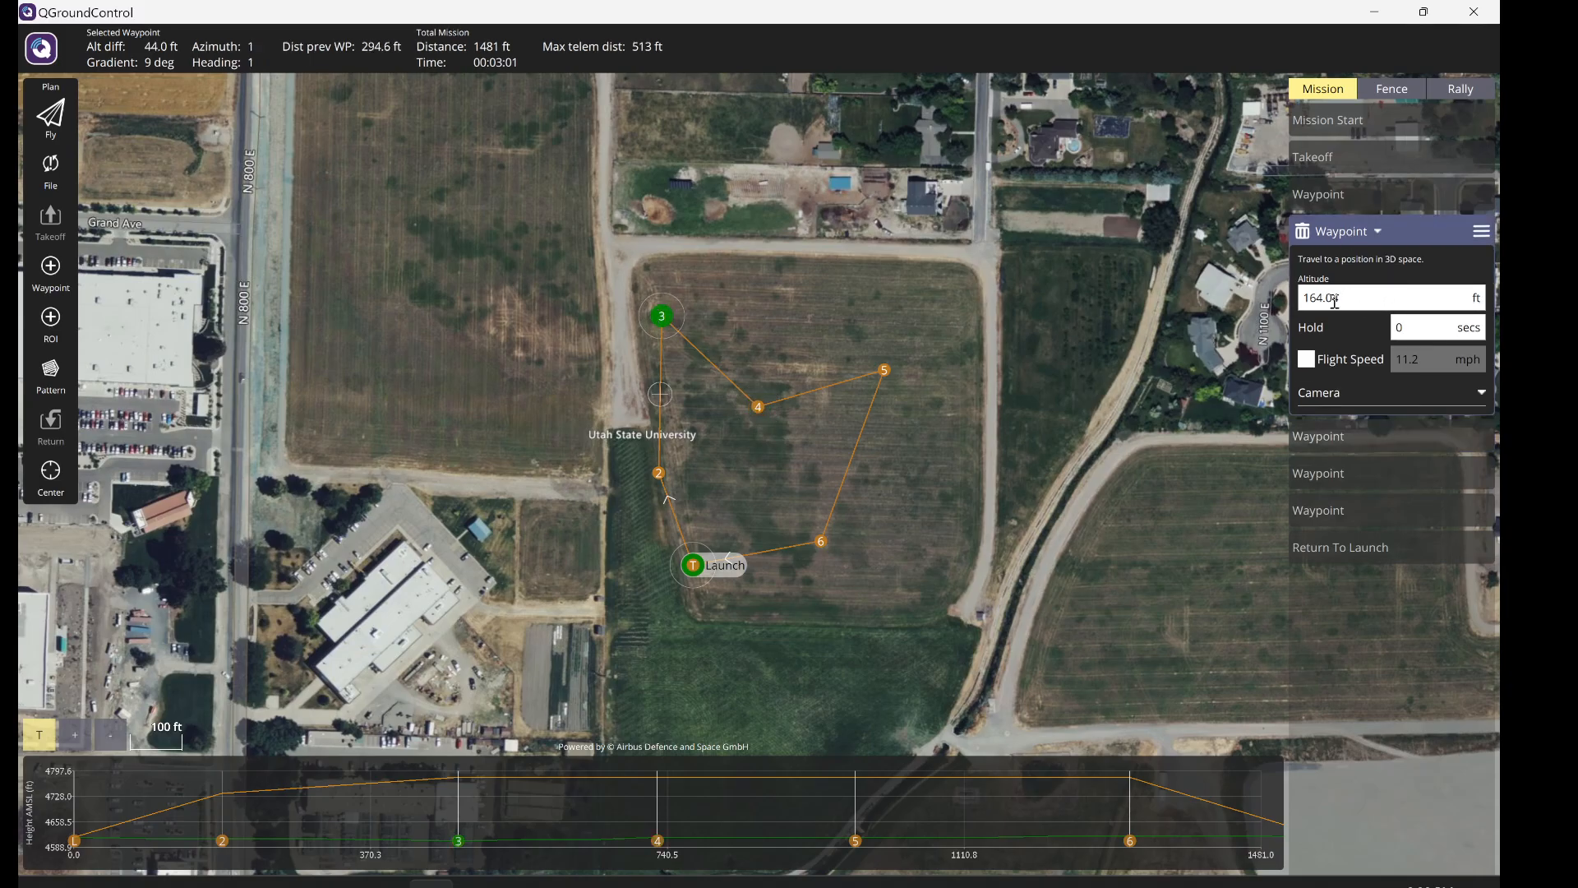
pyautogui.click(1358, 438)
pyautogui.click(1374, 475)
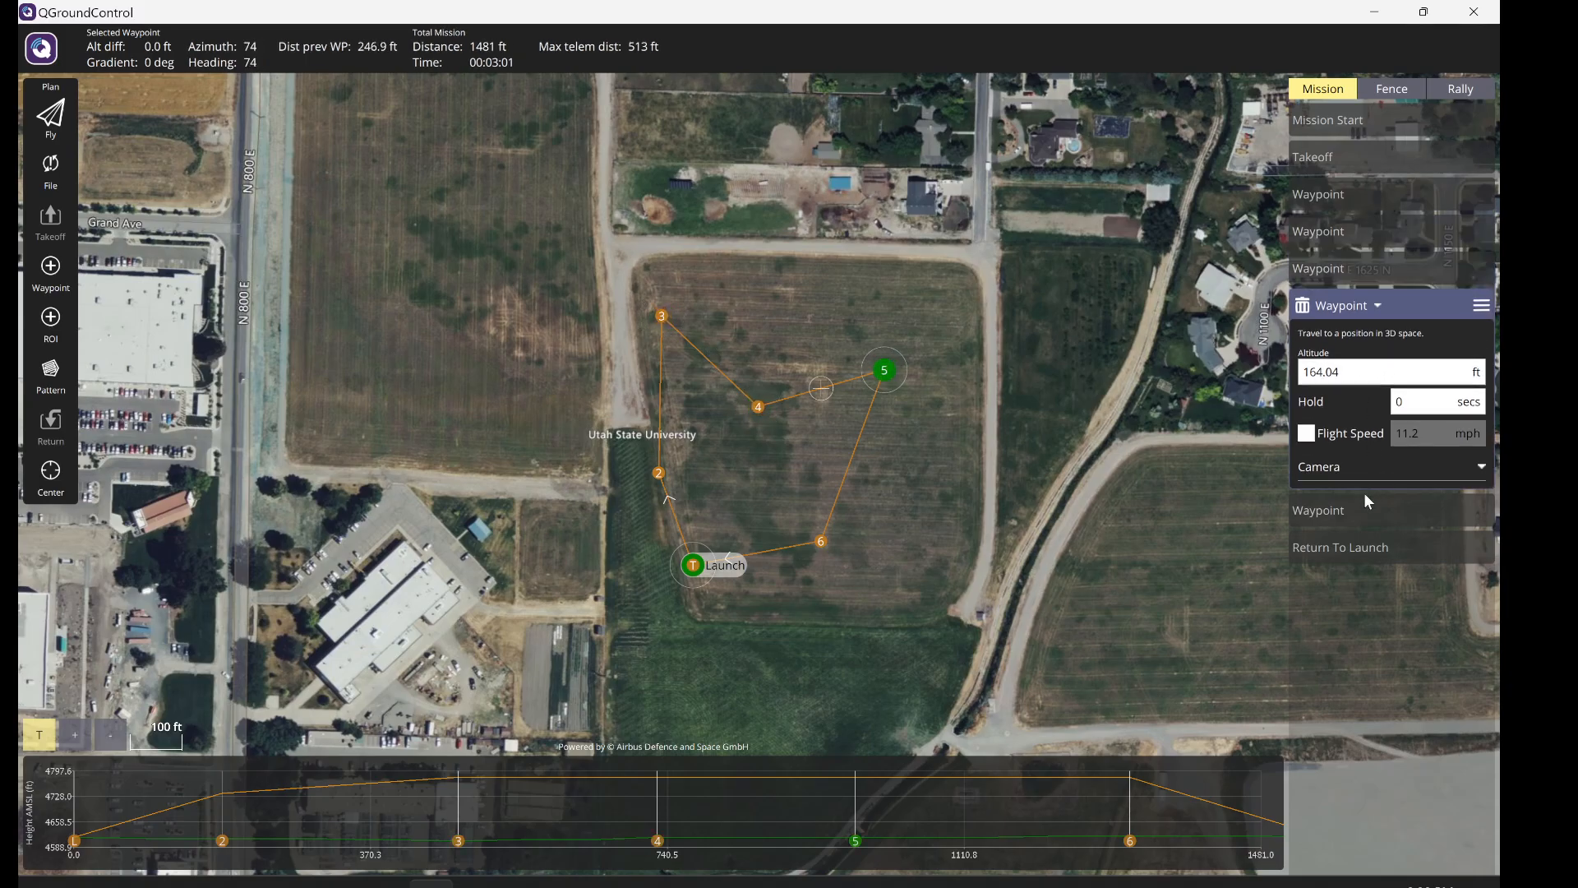
pyautogui.click(1356, 503)
pyautogui.click(1354, 544)
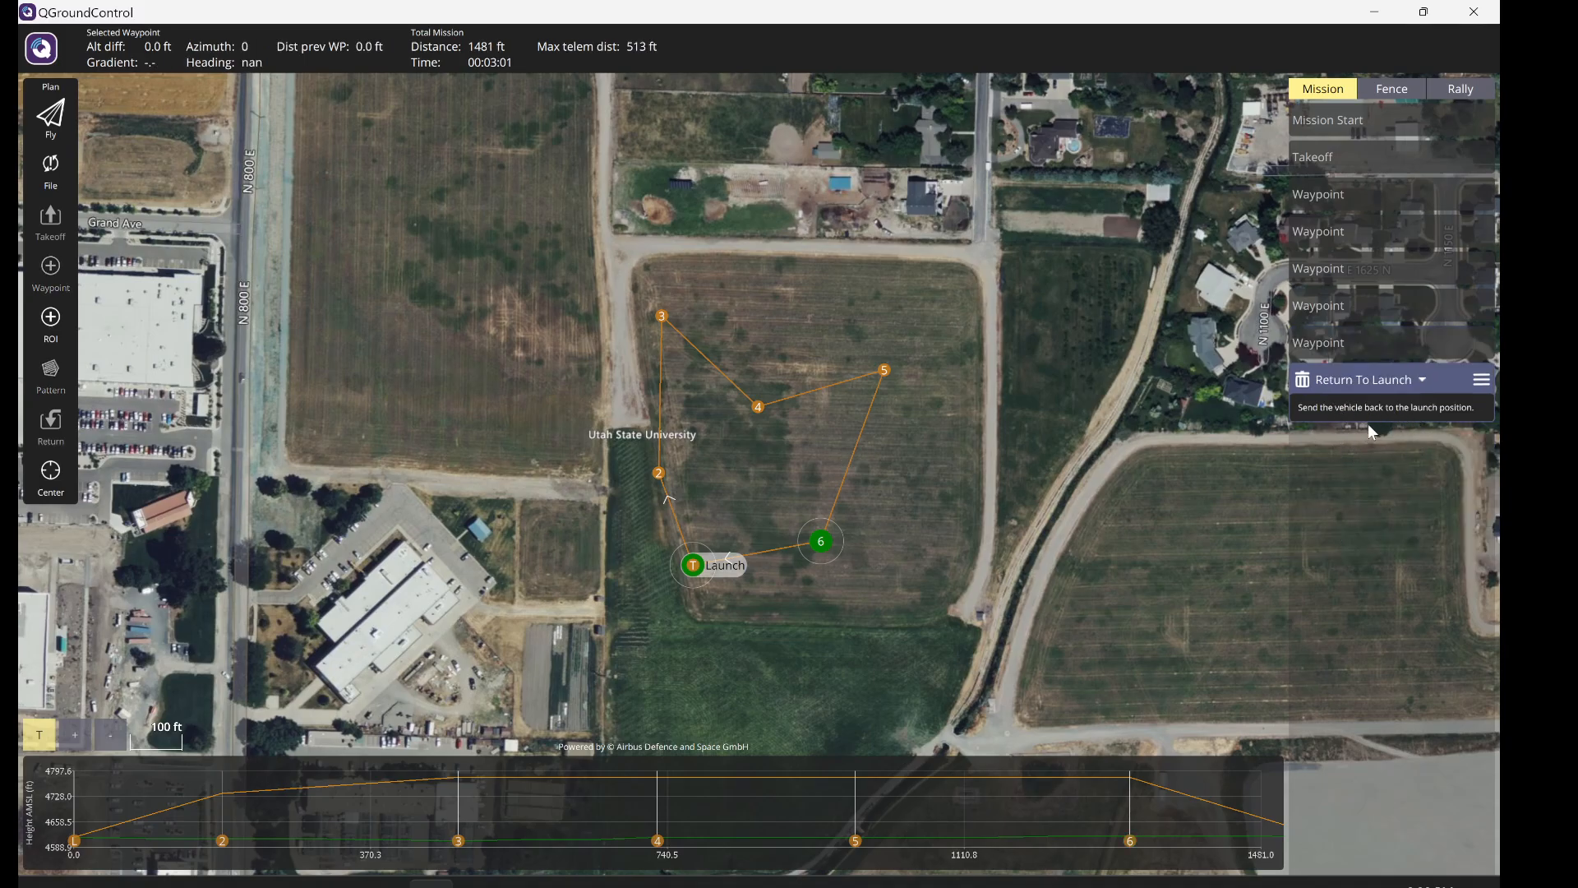
# - Give waypoint 2 a 5-second hold, checking the Delay entry on the assignment page
pyautogui.click(1342, 197)
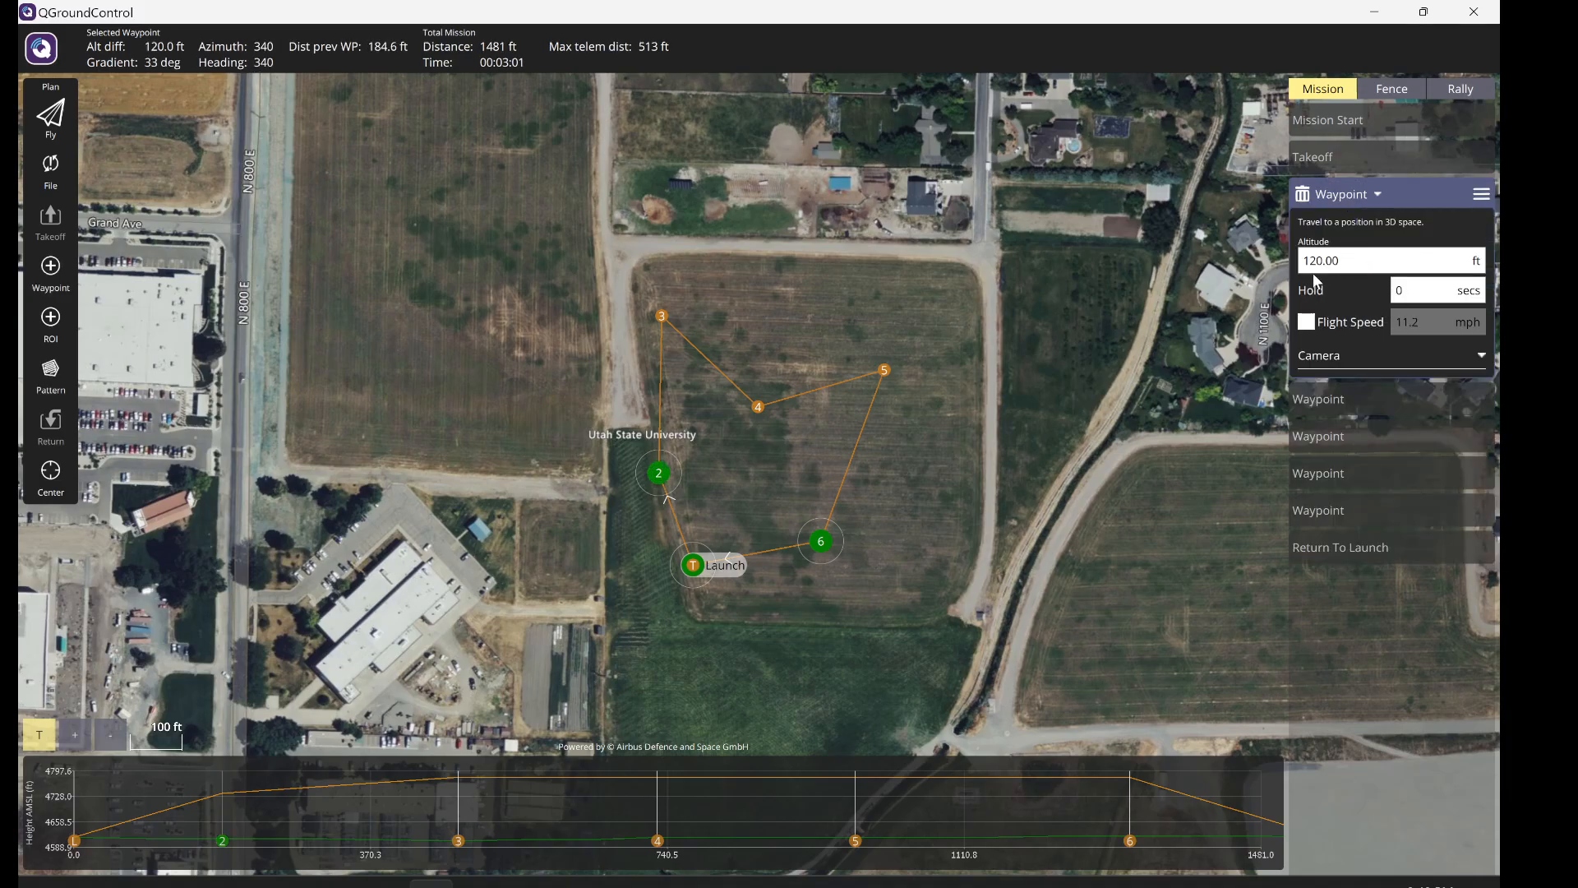
pyautogui.click(1412, 290)
pyautogui.write('5')
pyautogui.hotkey('alt', 'Tab')
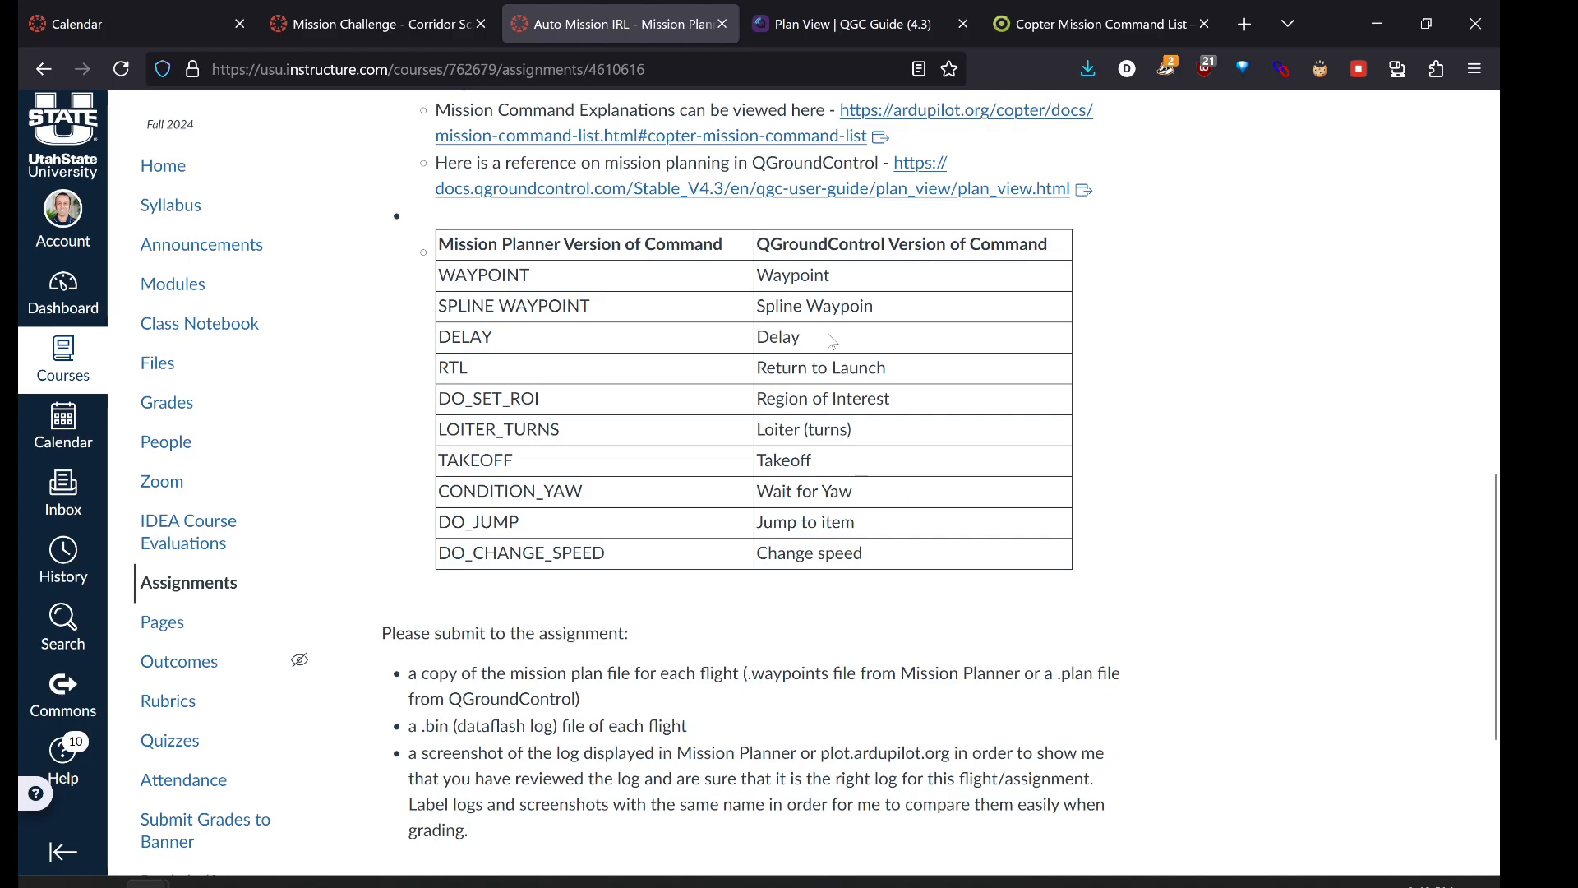
pyautogui.moveTo(815, 339); pyautogui.dragTo(738, 345)
pyautogui.click(881, 340)
pyautogui.hotkey('alt', 'Tab')
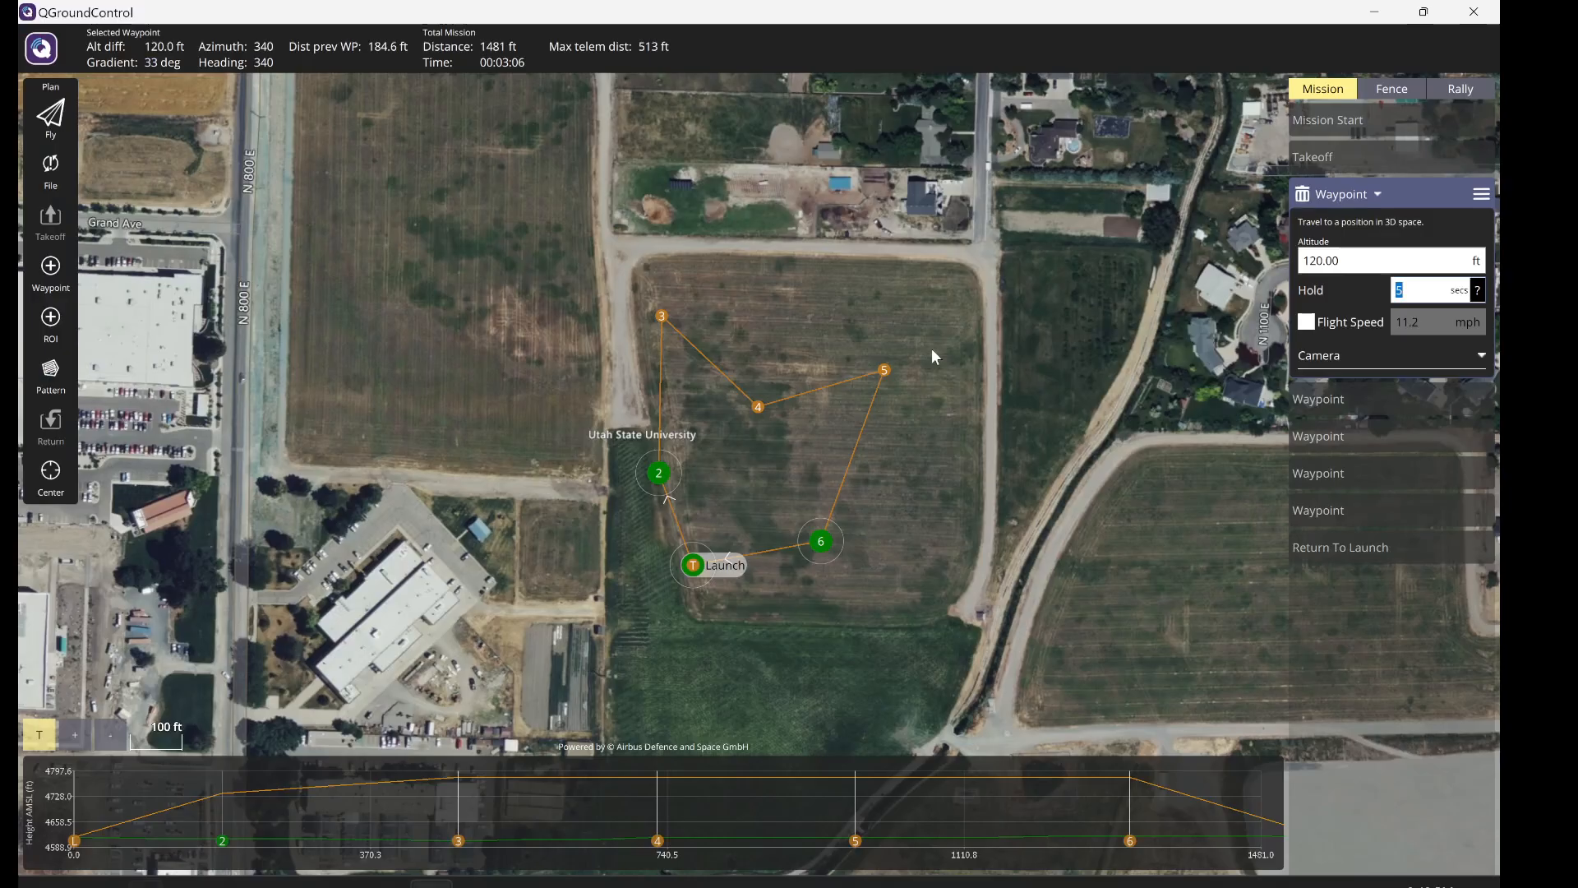
# - Keep waypoint 3's camera action at No change and bring up its mission command list
pyautogui.click(1413, 288)
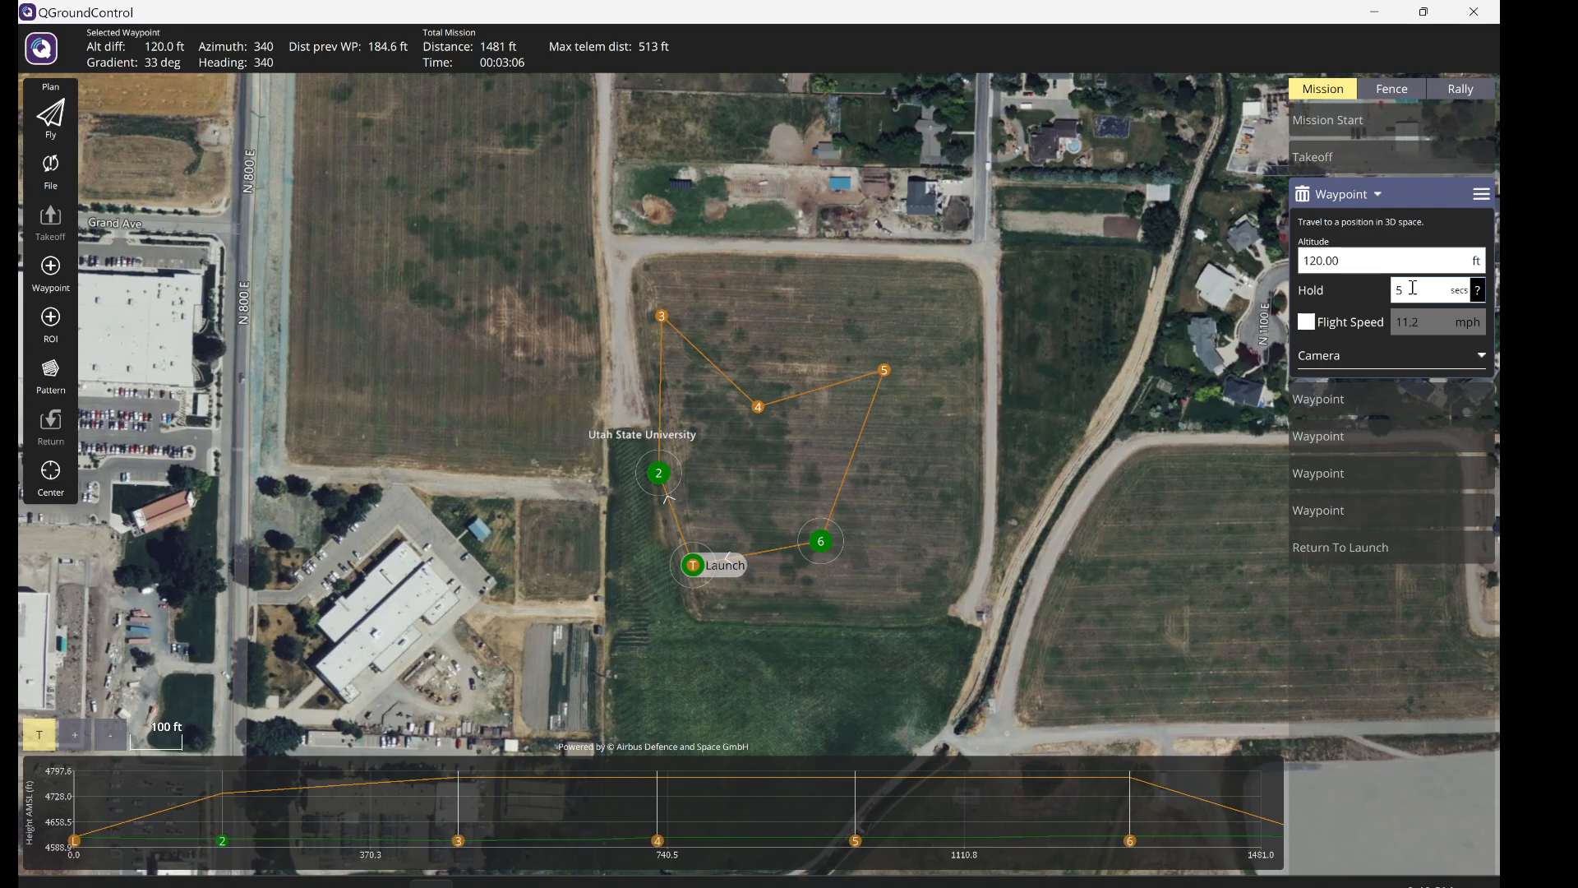
pyautogui.click(1347, 395)
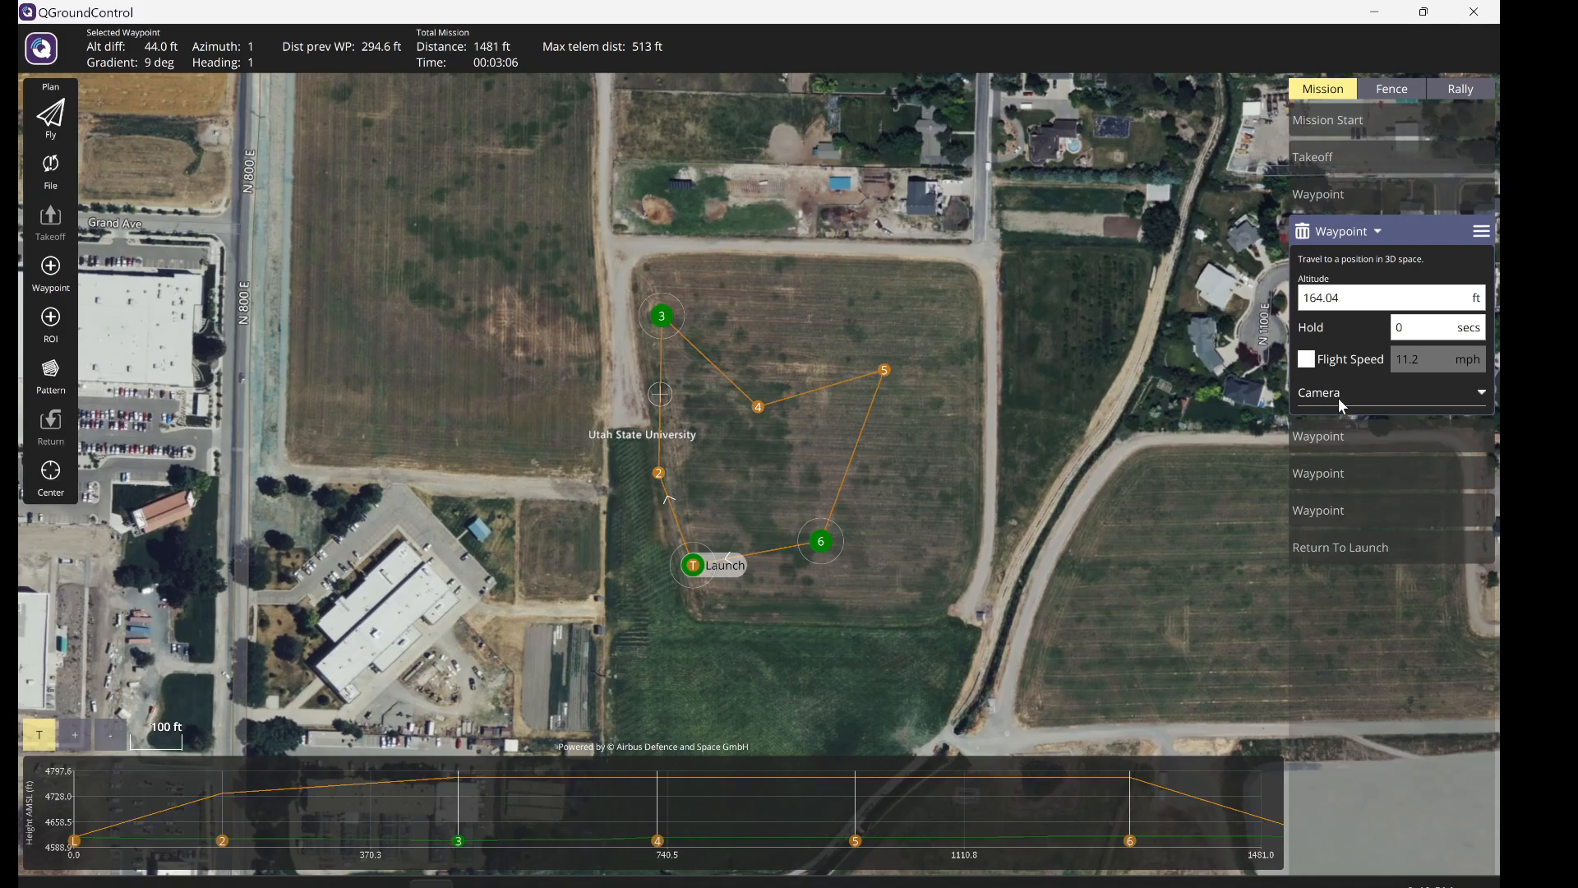
pyautogui.click(1335, 395)
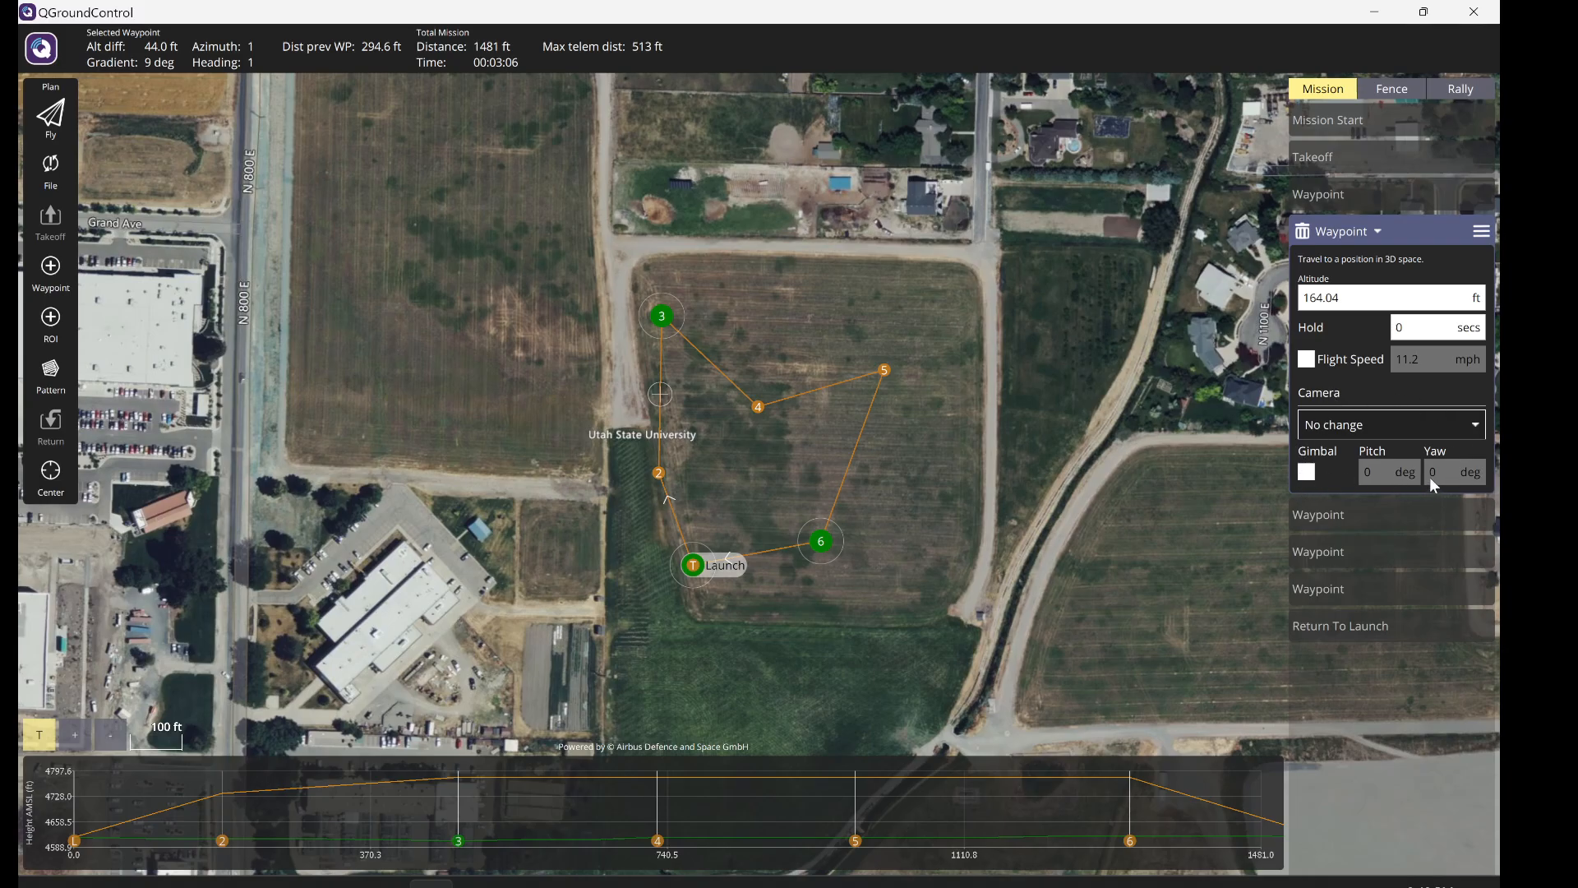
pyautogui.click(1325, 438)
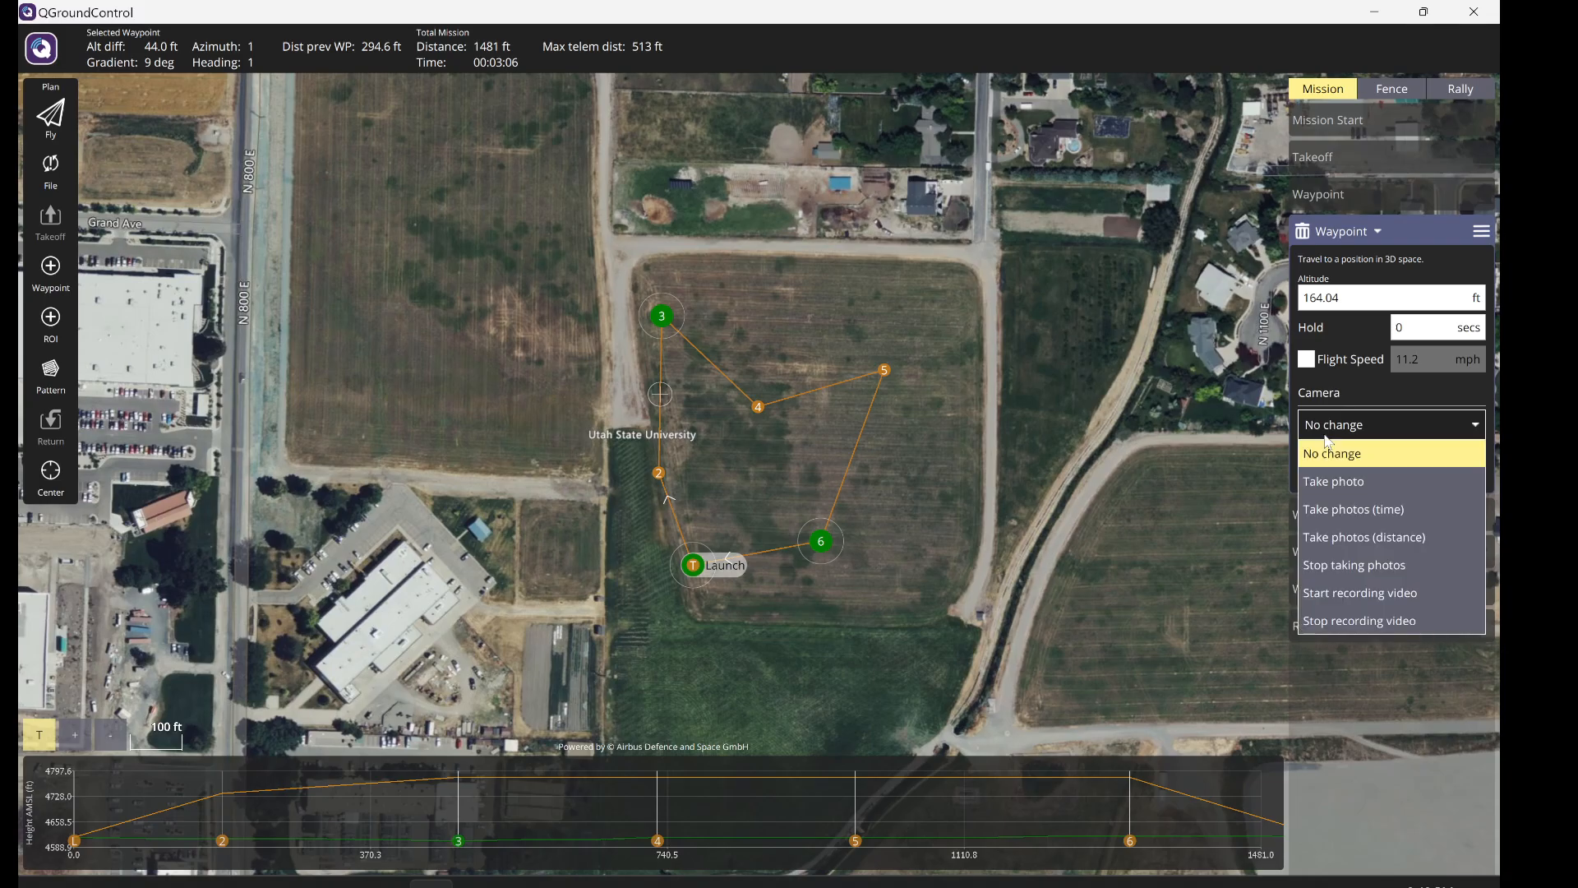
pyautogui.click(1328, 441)
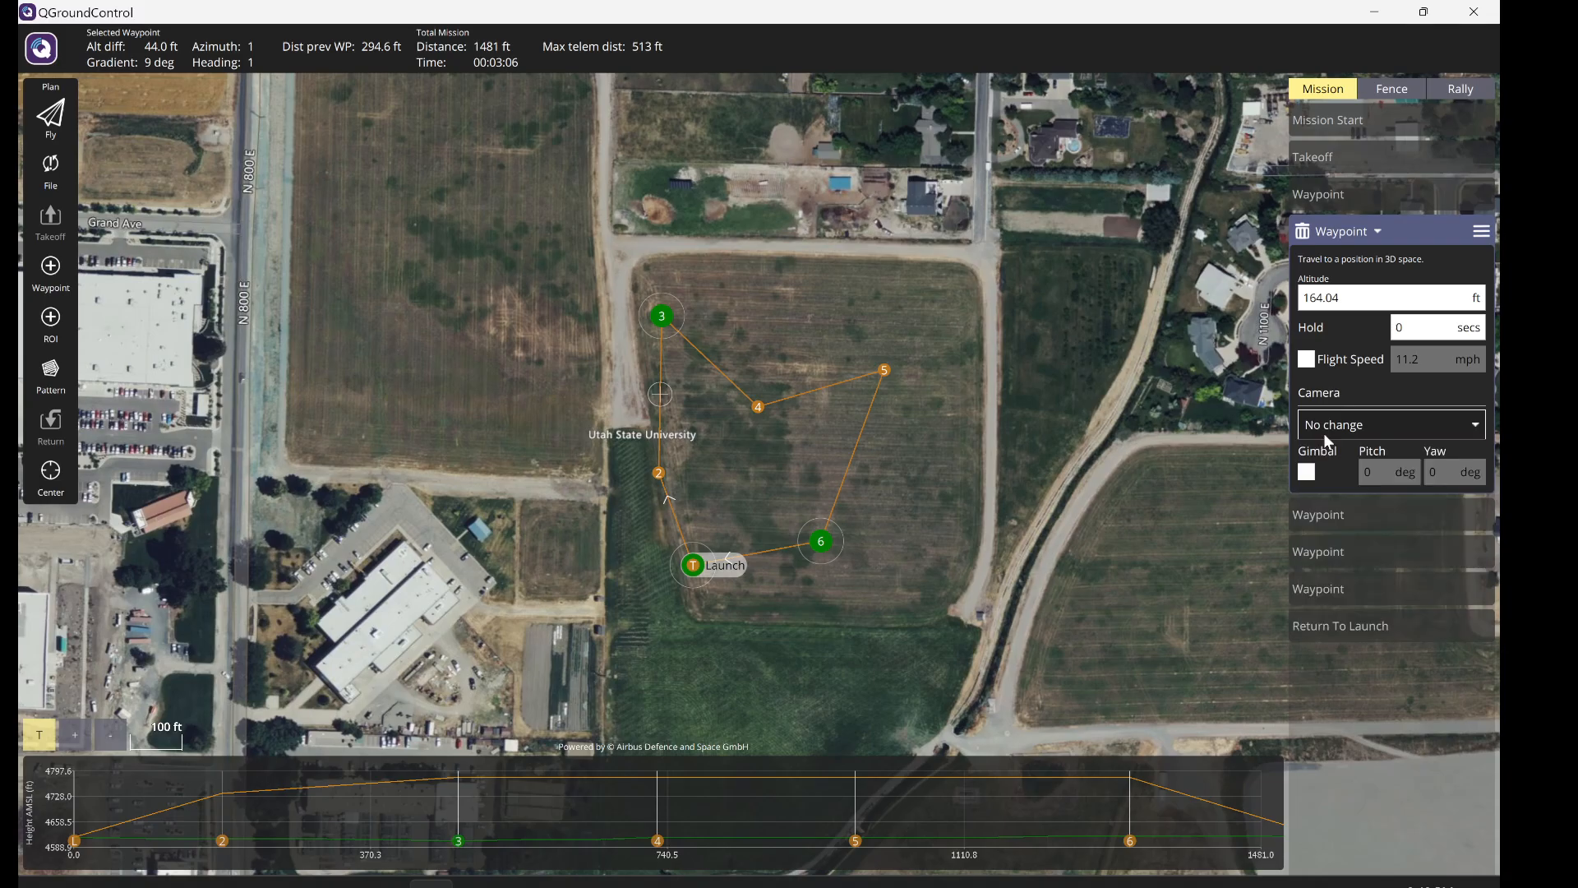
pyautogui.click(1357, 433)
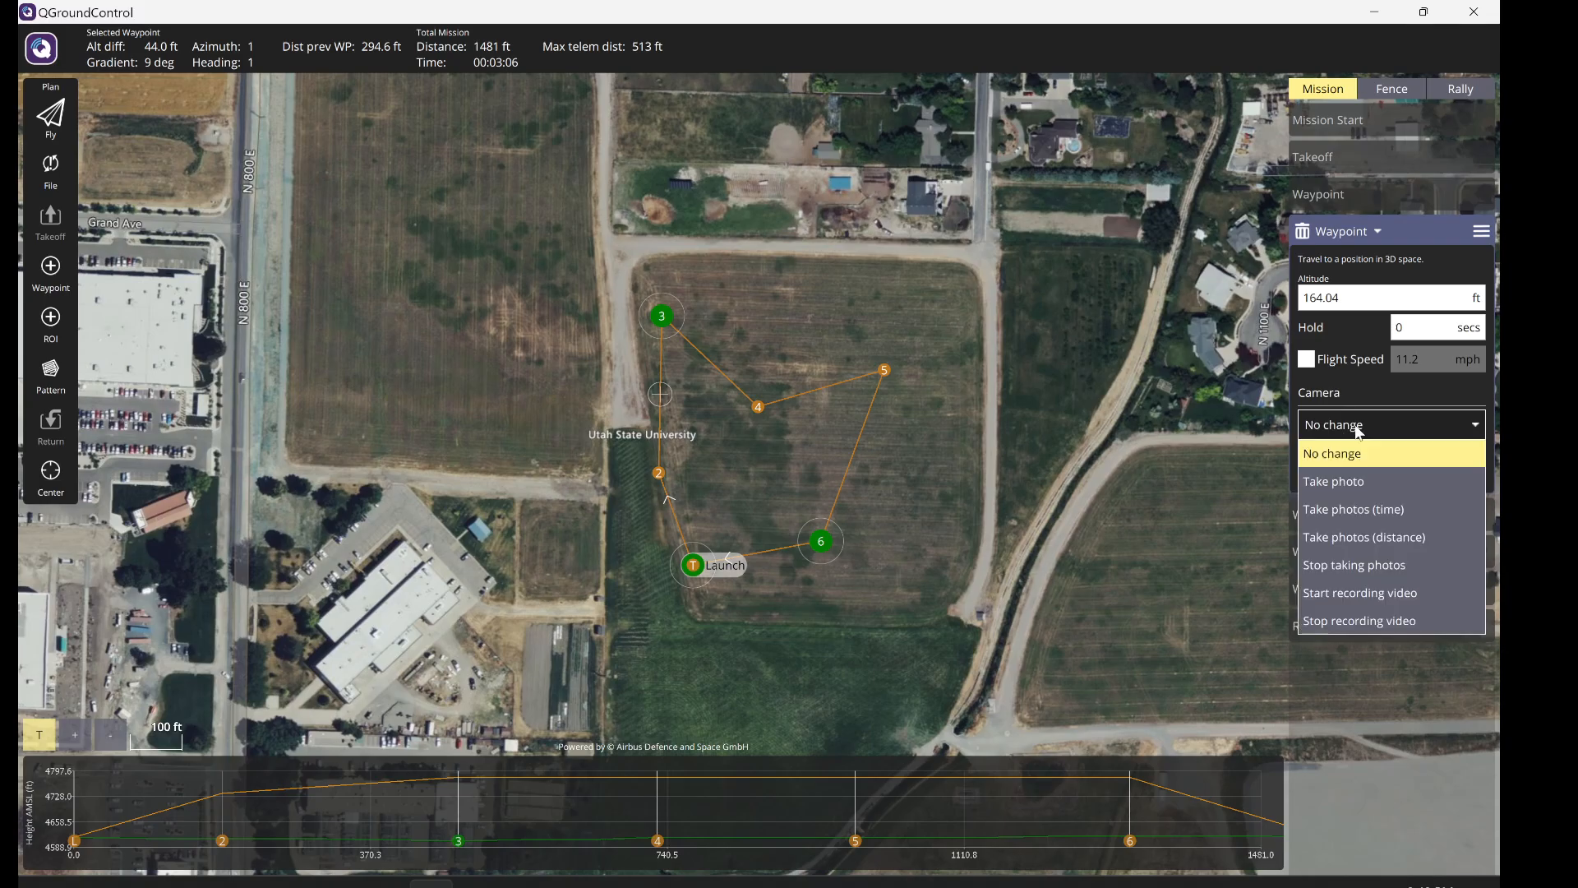
pyautogui.click(1358, 433)
pyautogui.click(1338, 397)
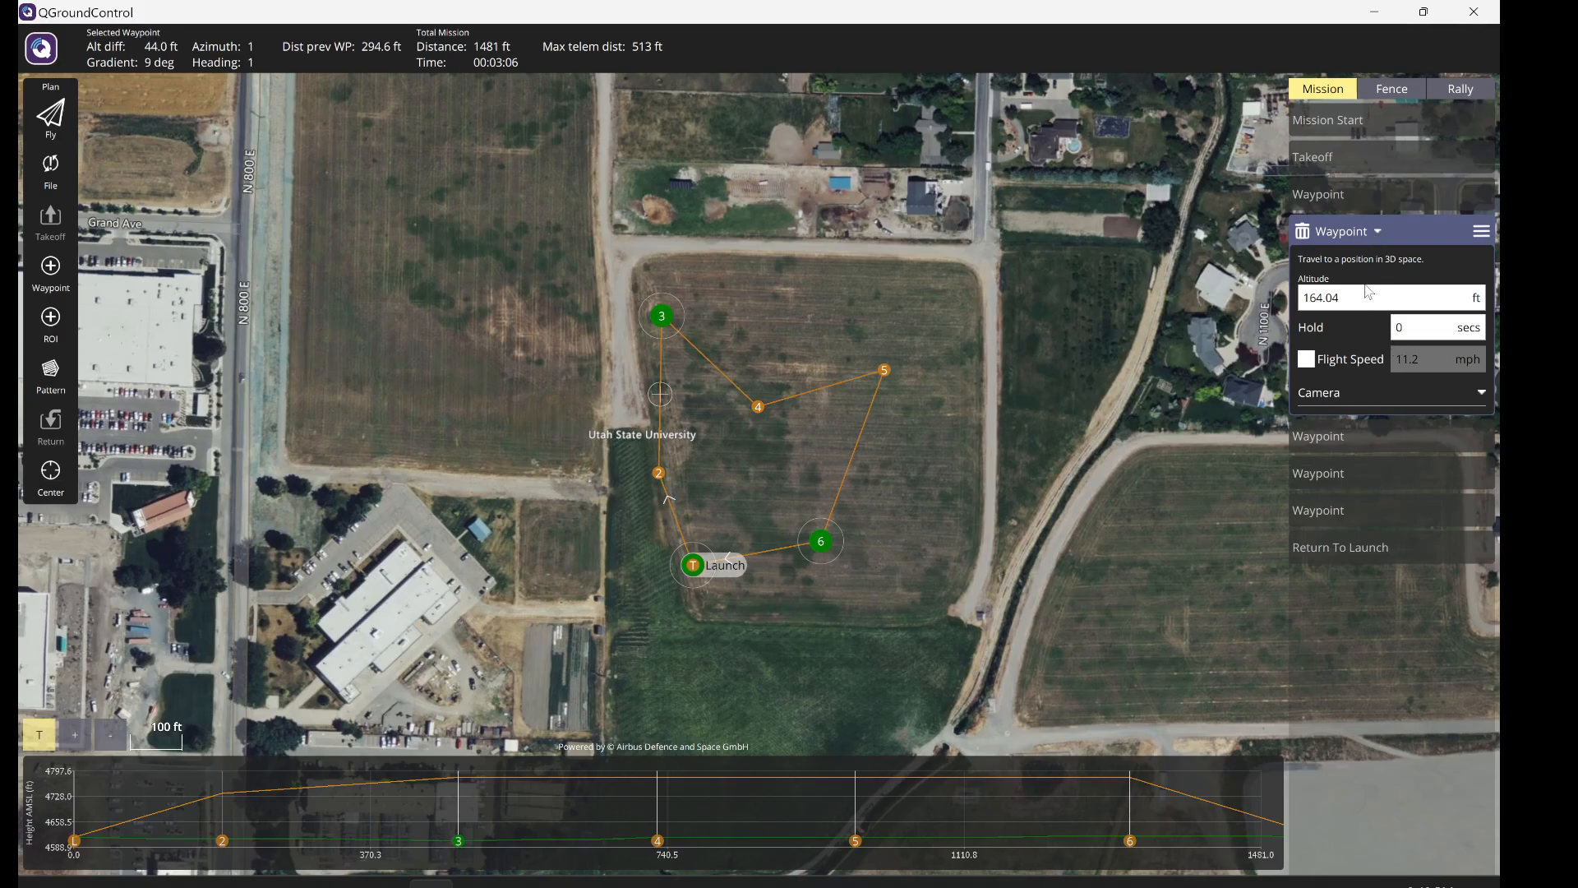
pyautogui.click(1378, 233)
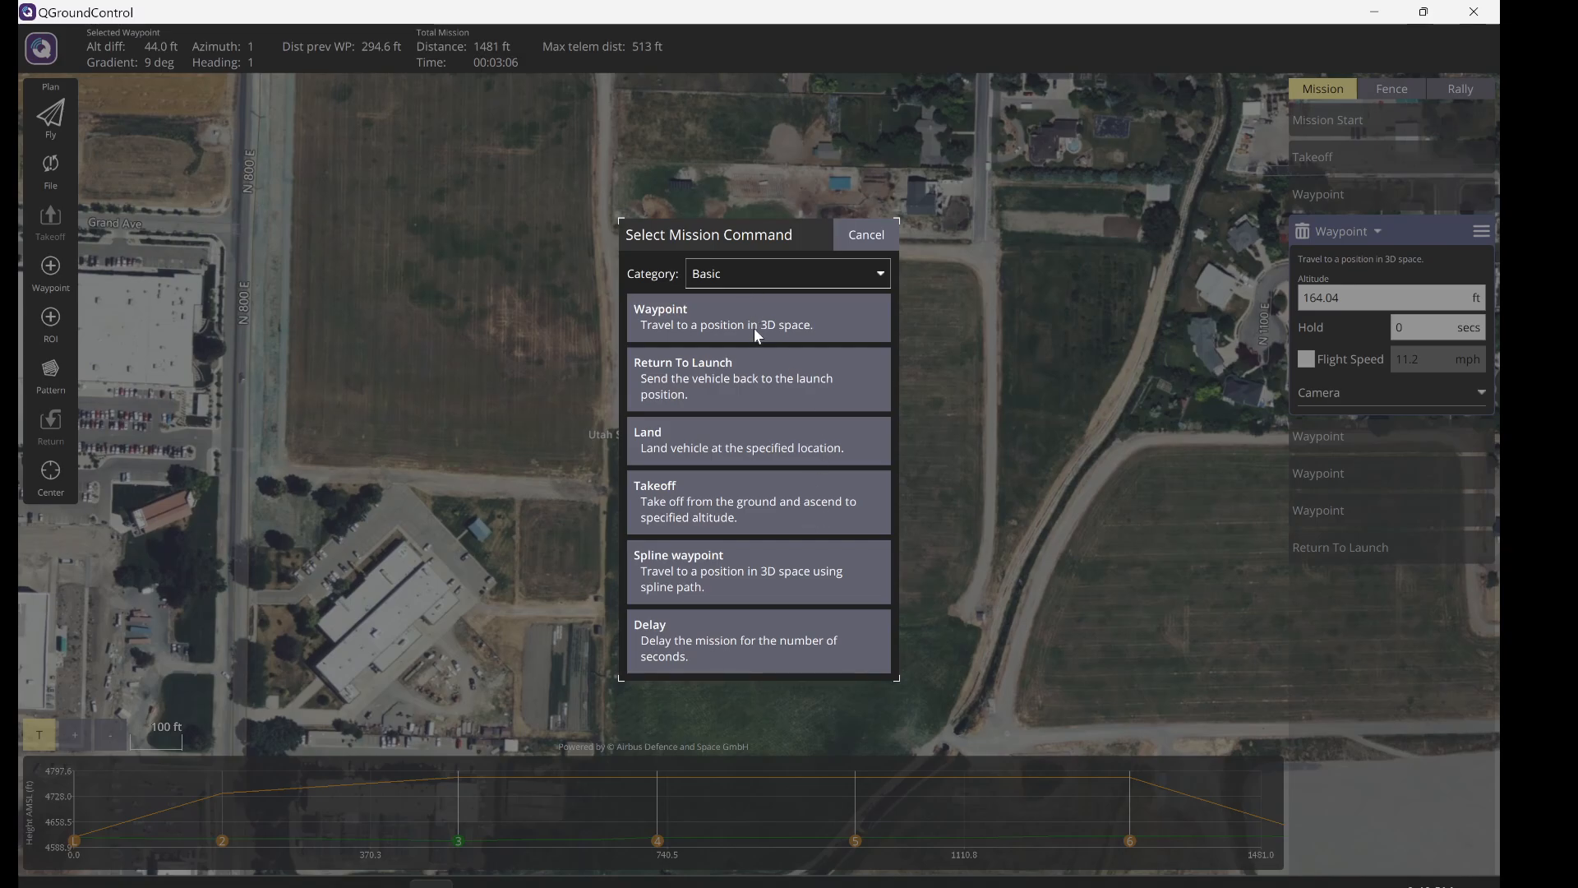
# - Show All commands and change waypoint 3 to a Spline waypoint
pyautogui.click(809, 285)
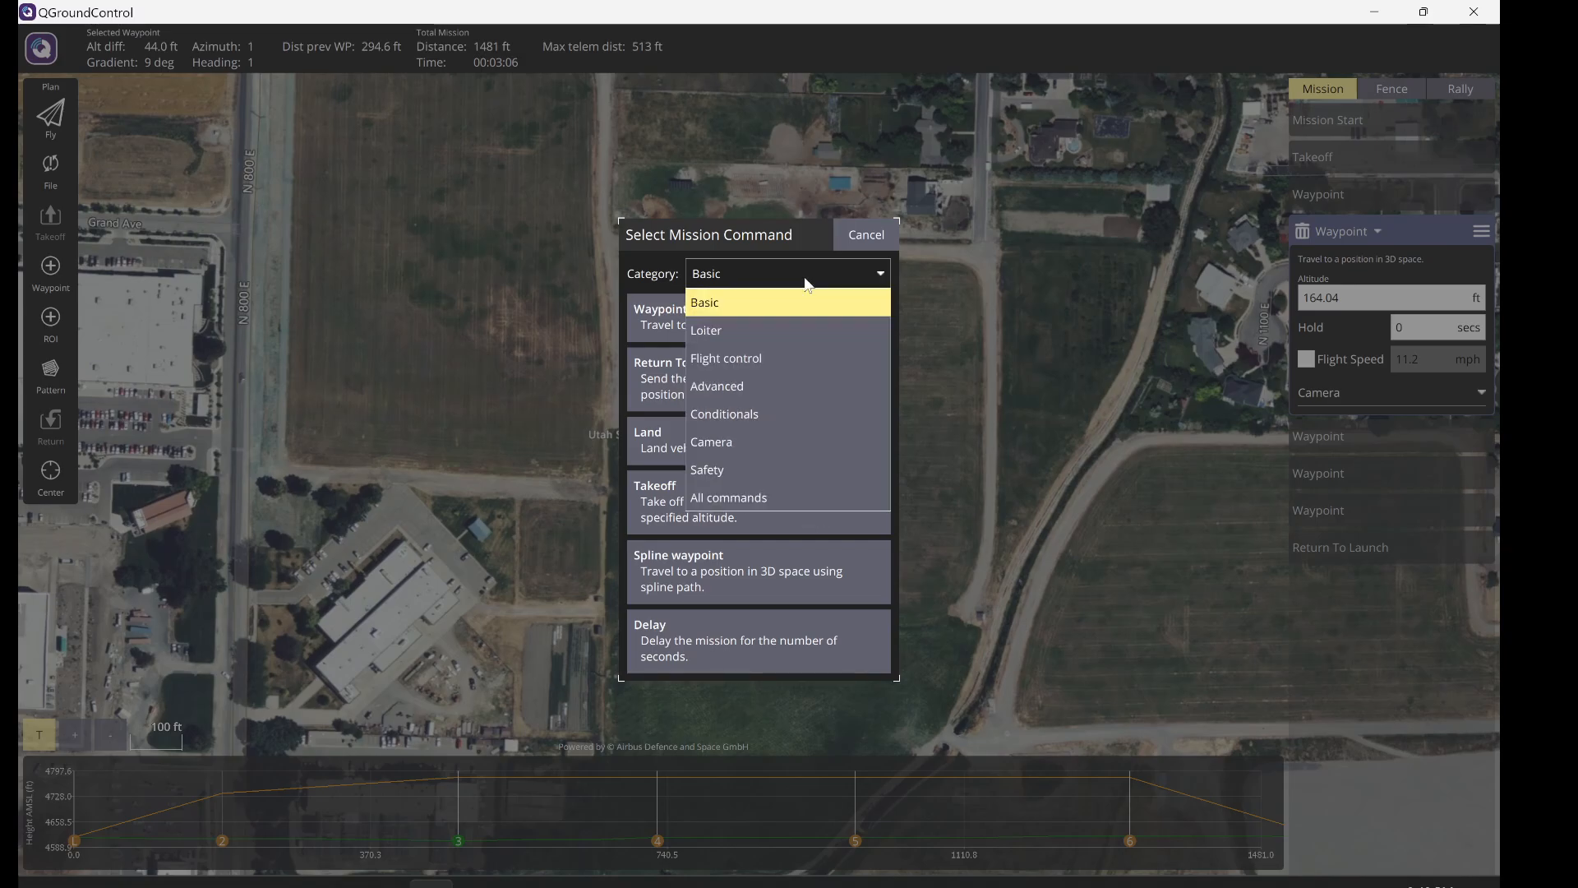
pyautogui.click(741, 497)
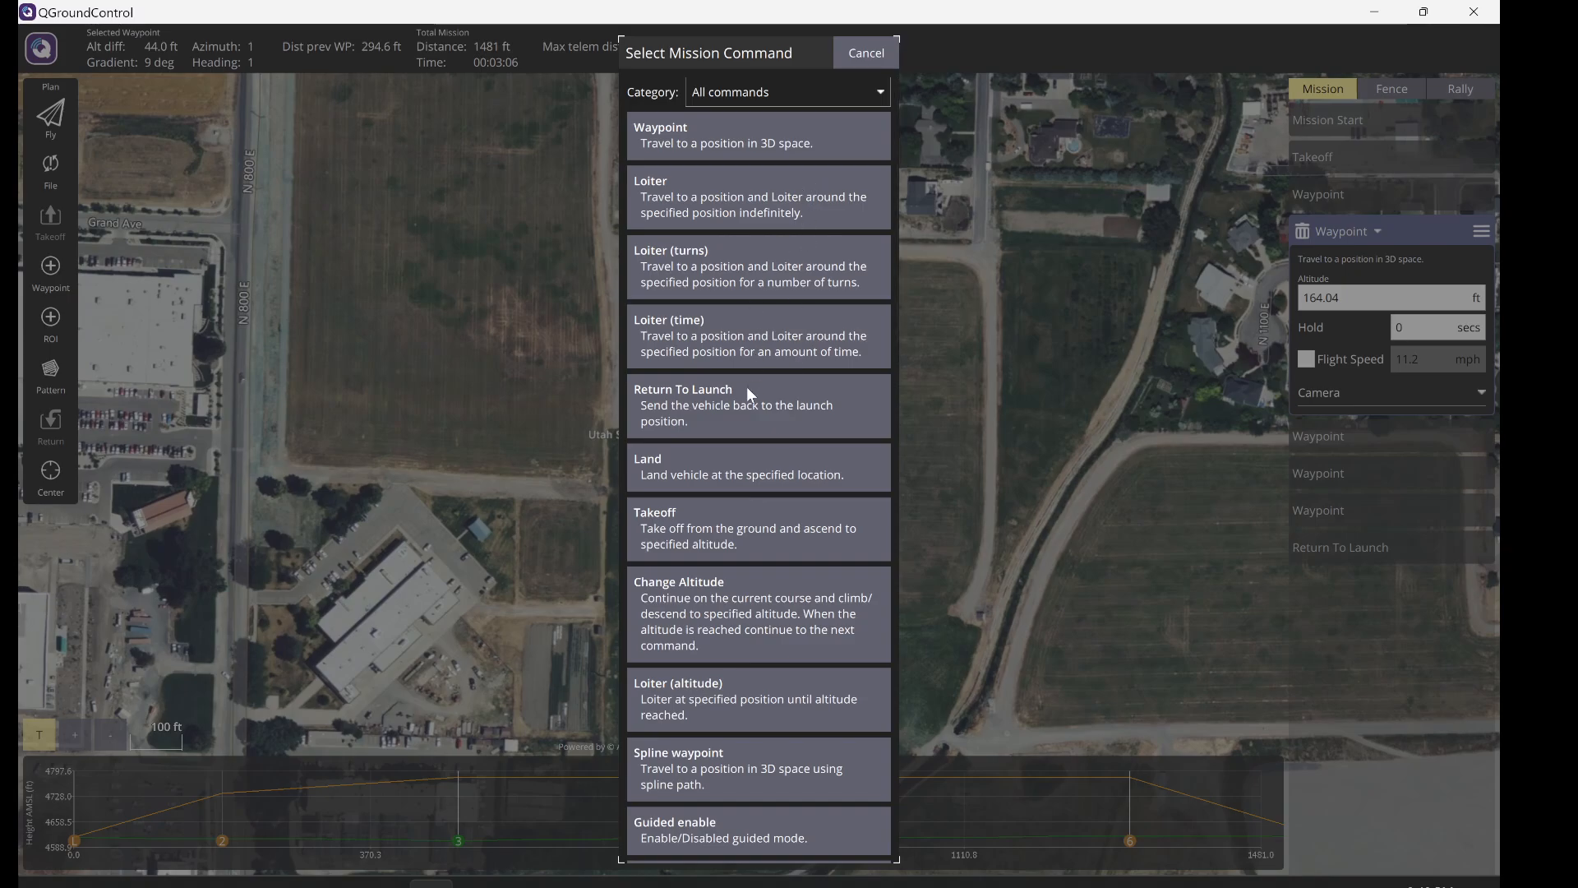
pyautogui.scroll(-5, 746, 387)
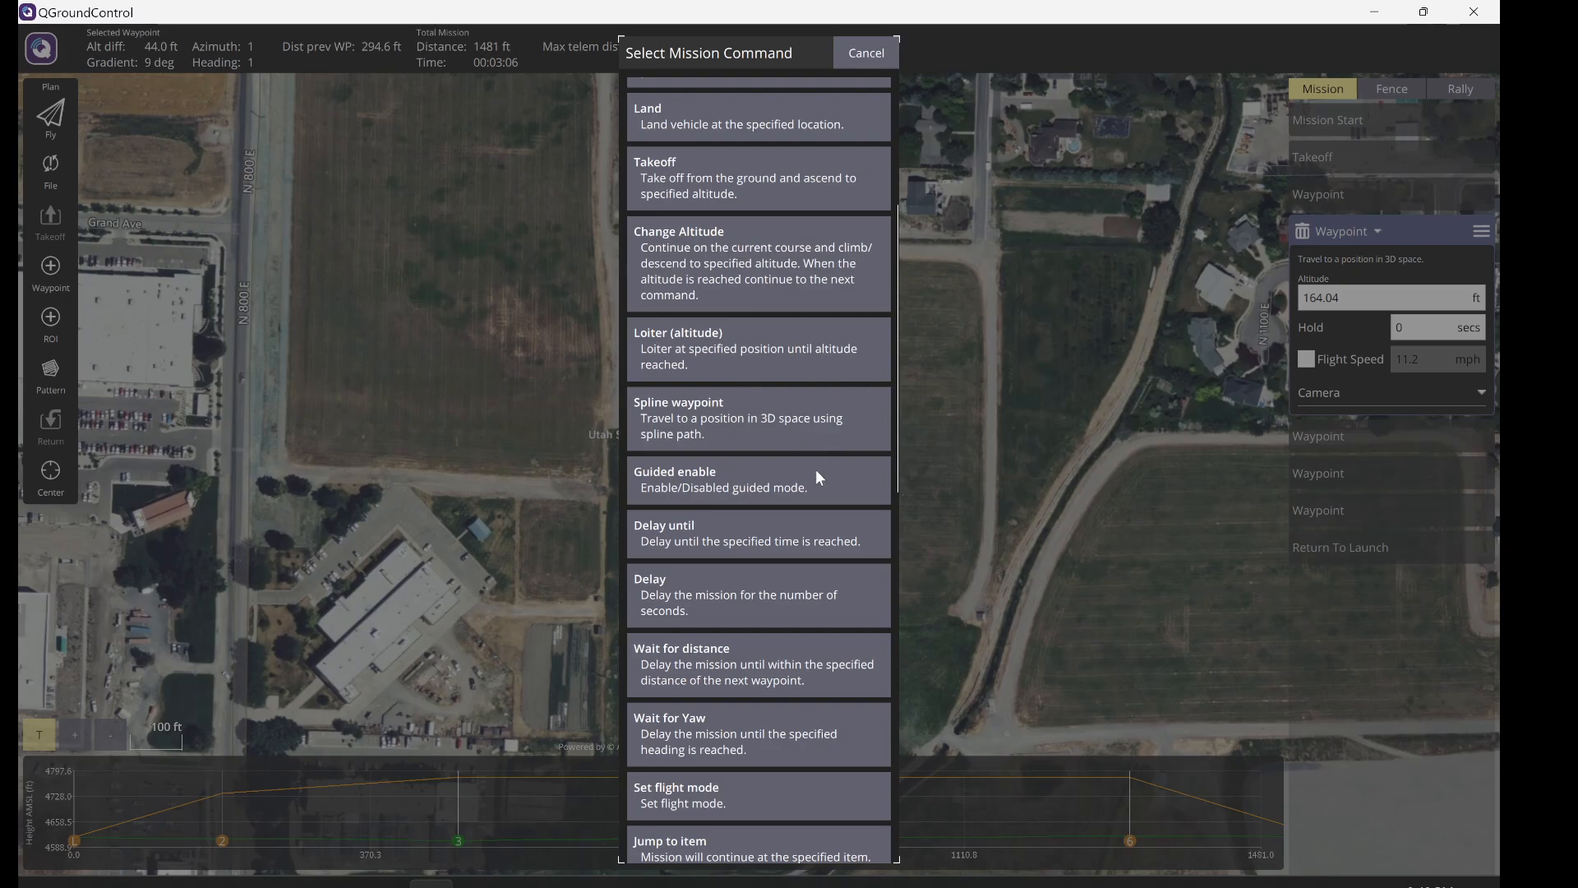
pyautogui.click(697, 428)
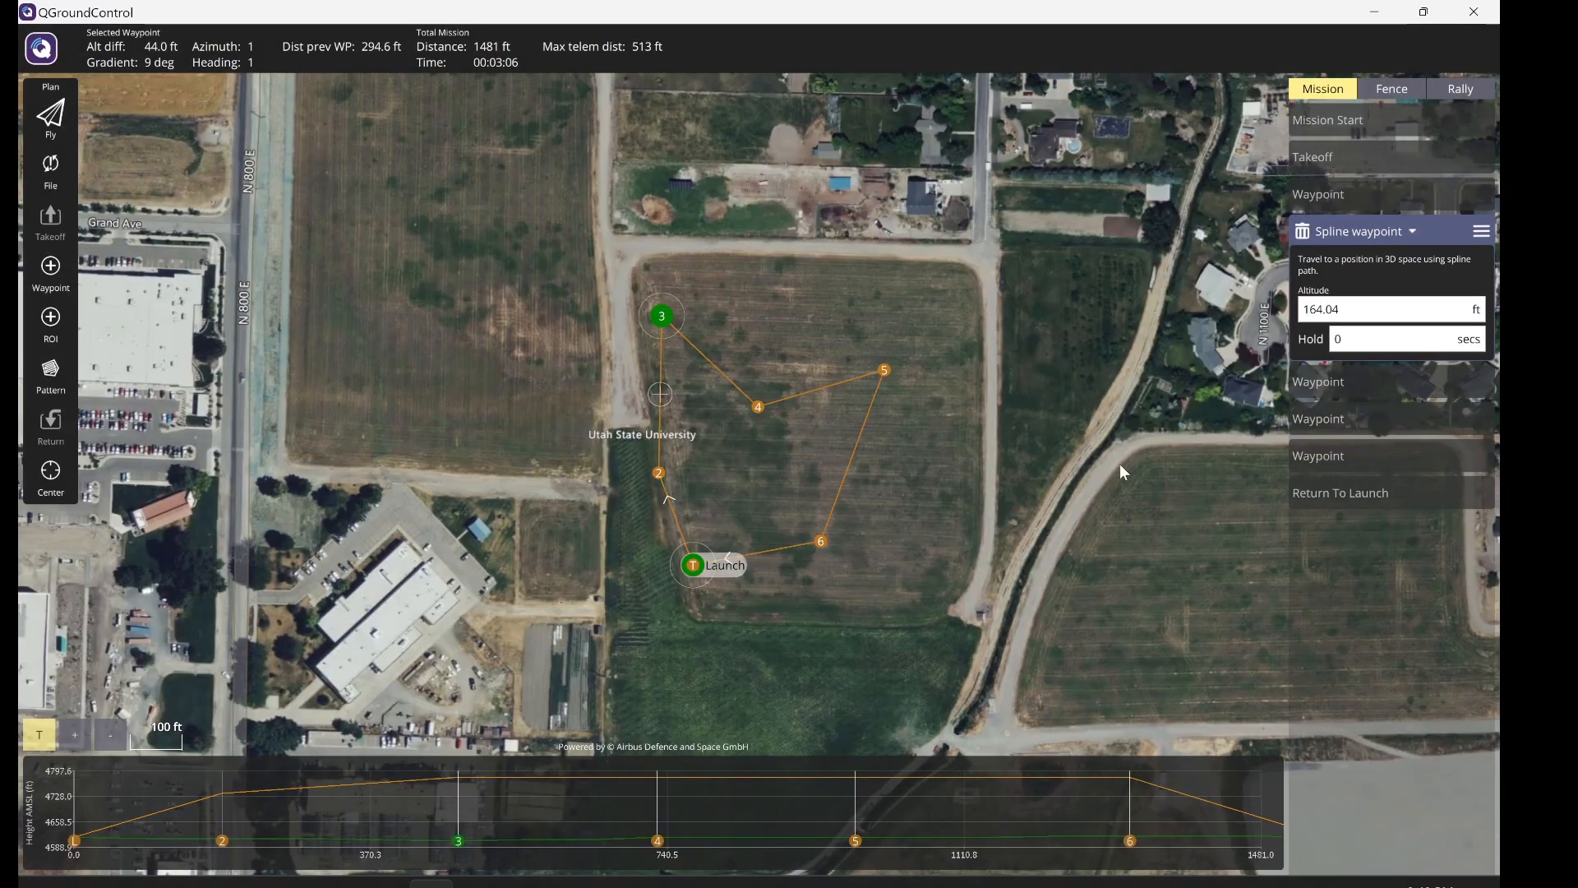
# - Change waypoint 4 to a Spline waypoint via All commands, then review waypoints 3 and 4
pyautogui.click(1360, 383)
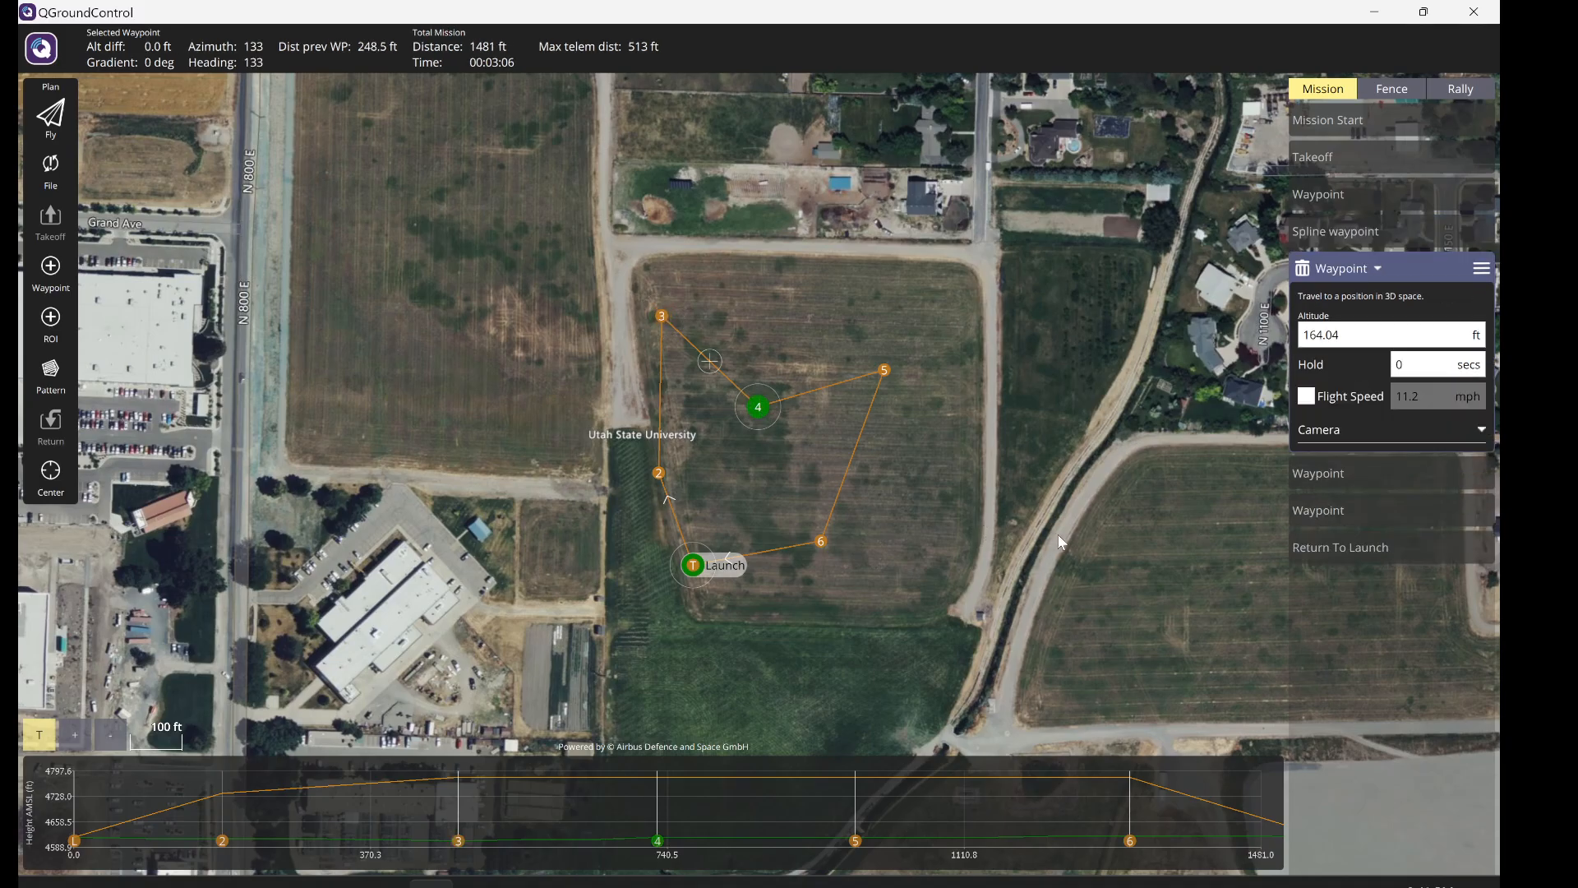
pyautogui.click(1351, 267)
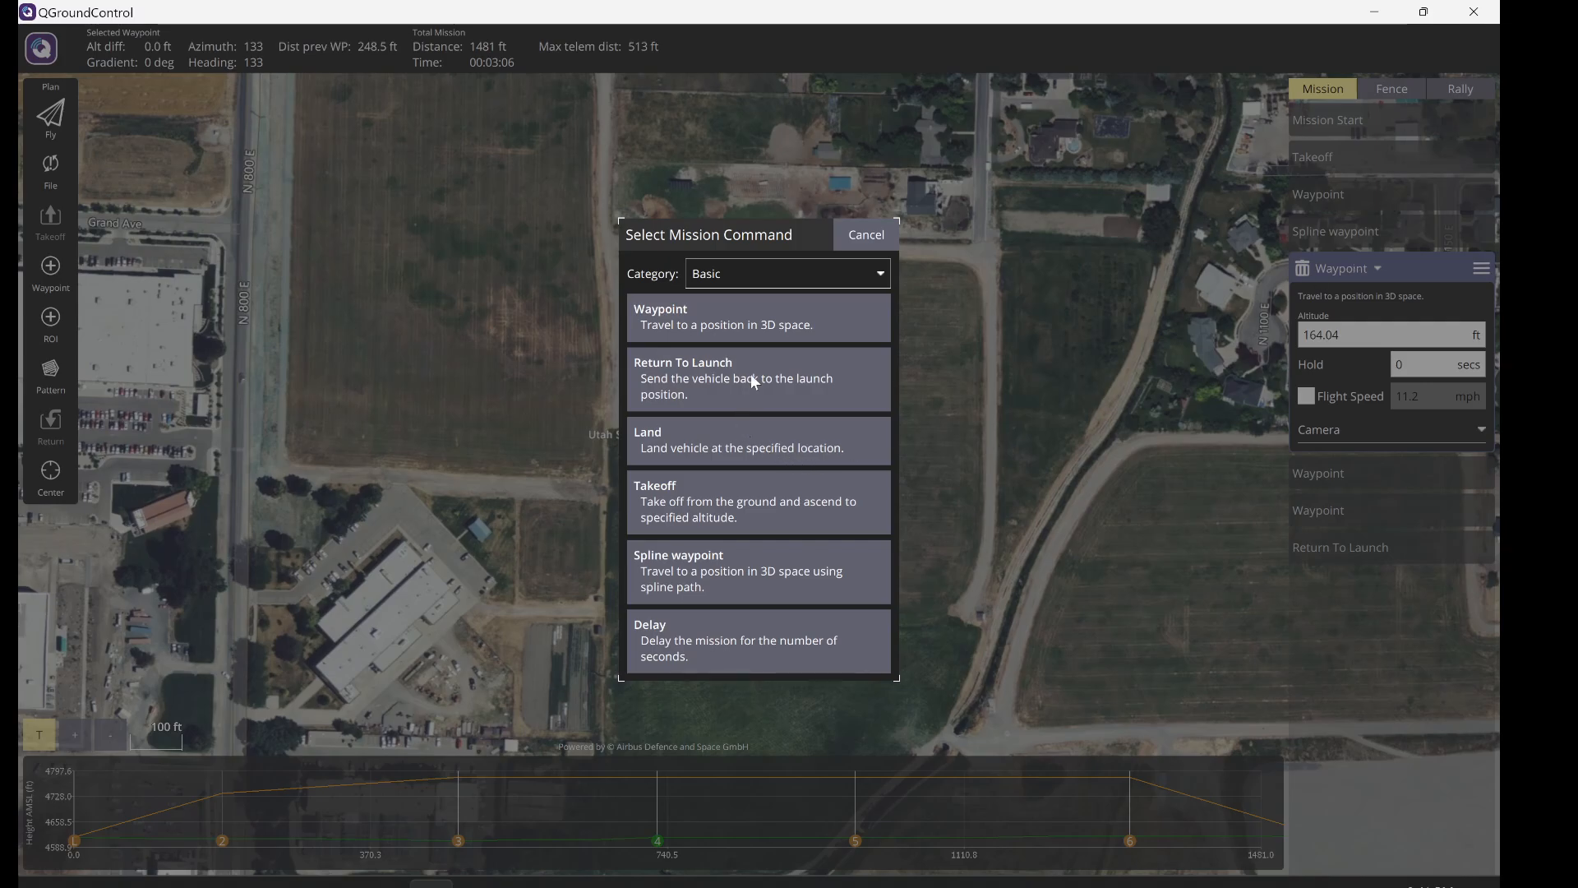
pyautogui.click(853, 282)
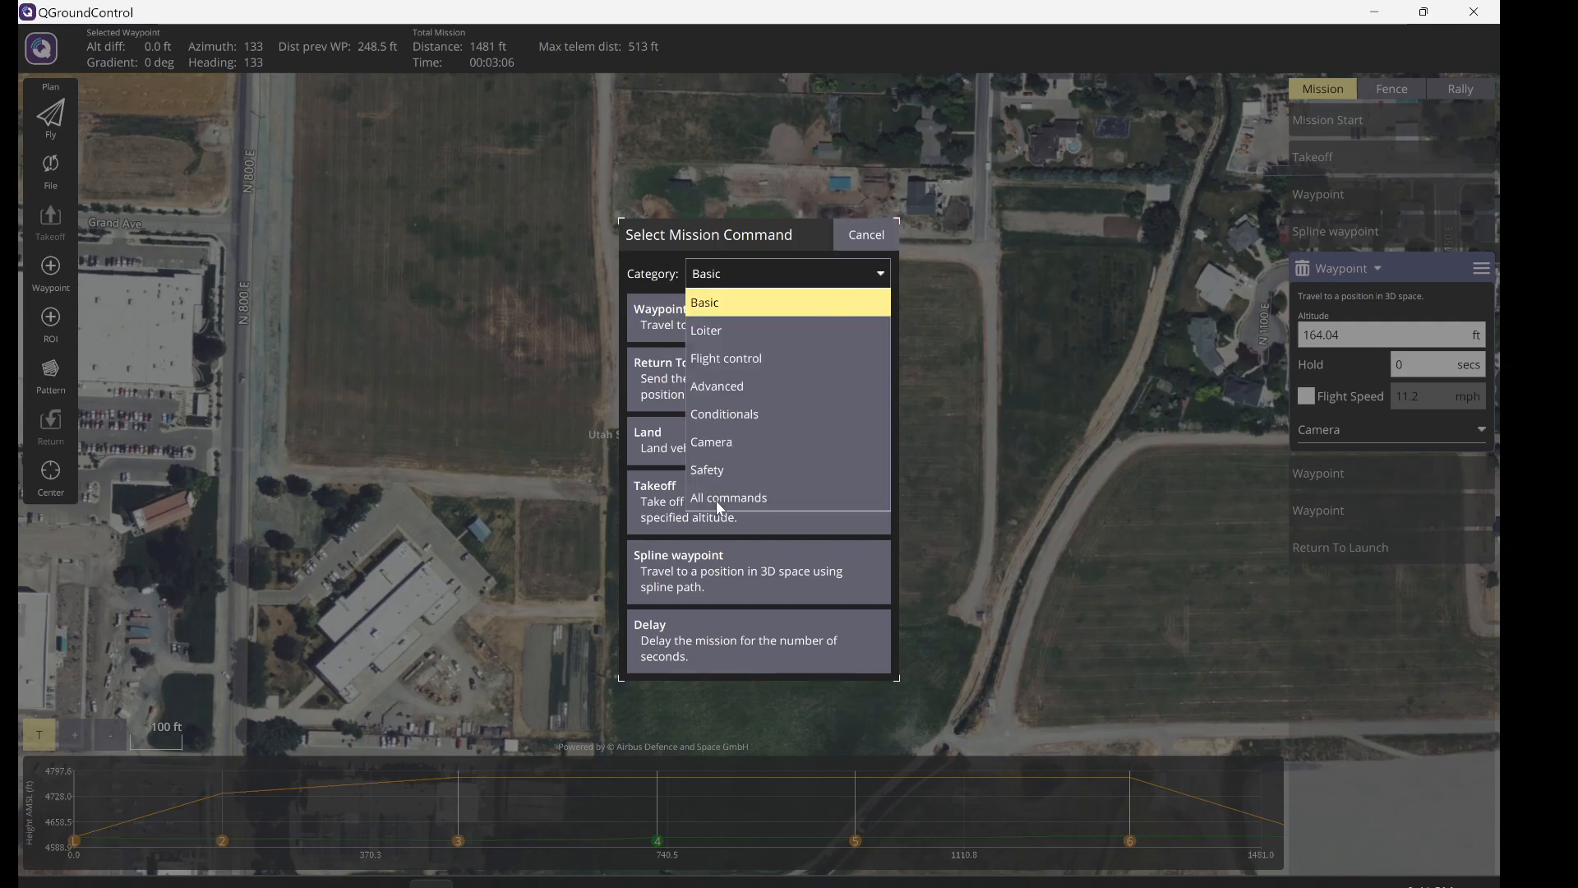
pyautogui.click(720, 498)
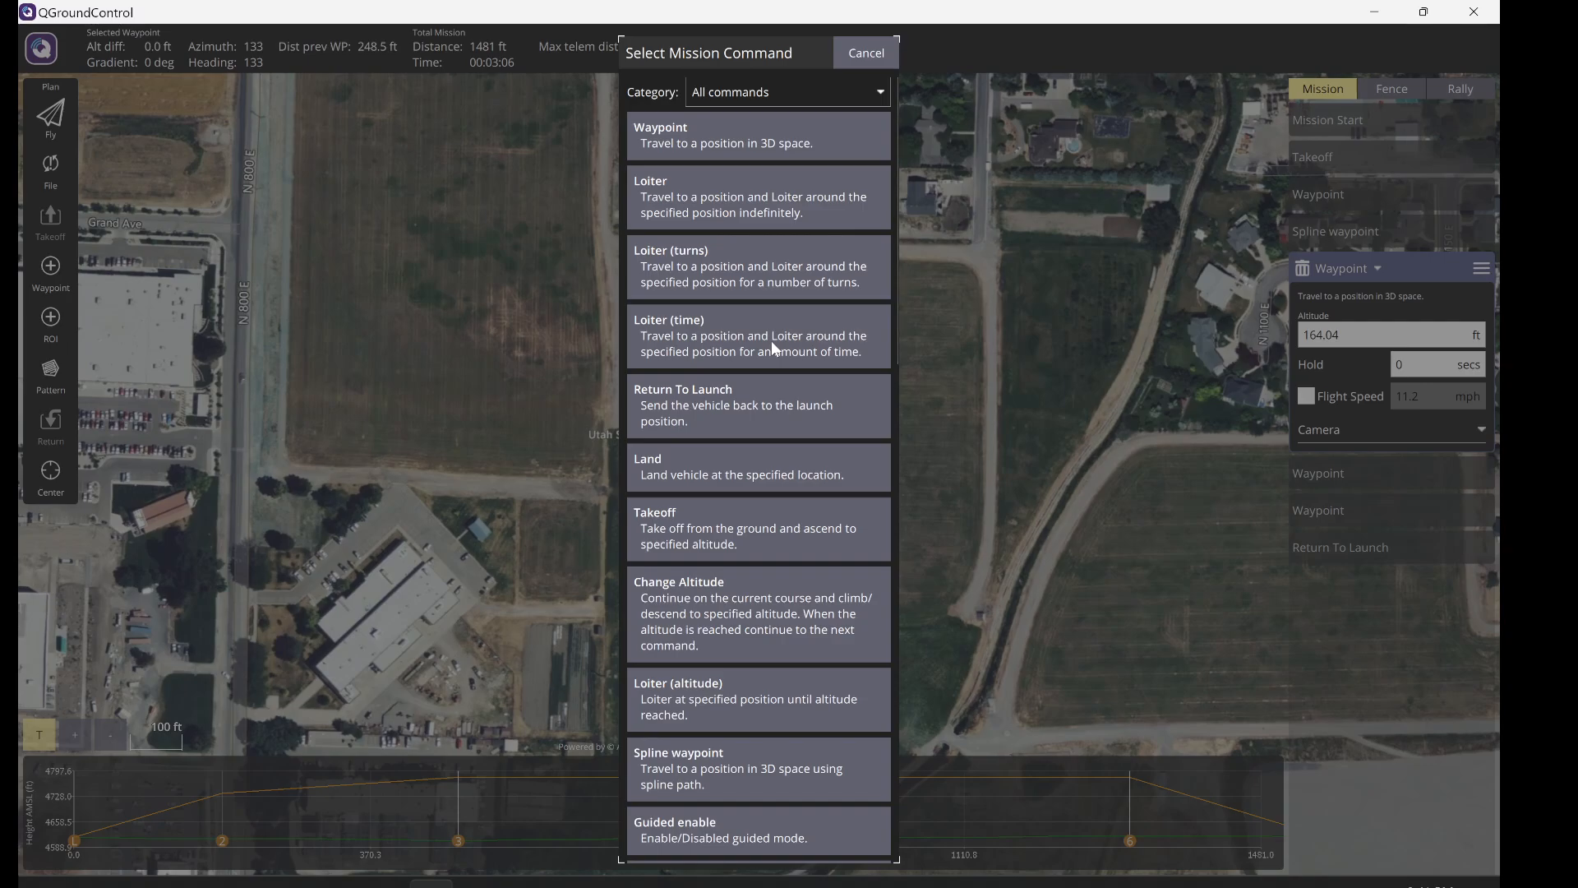
pyautogui.scroll(-6, 771, 340)
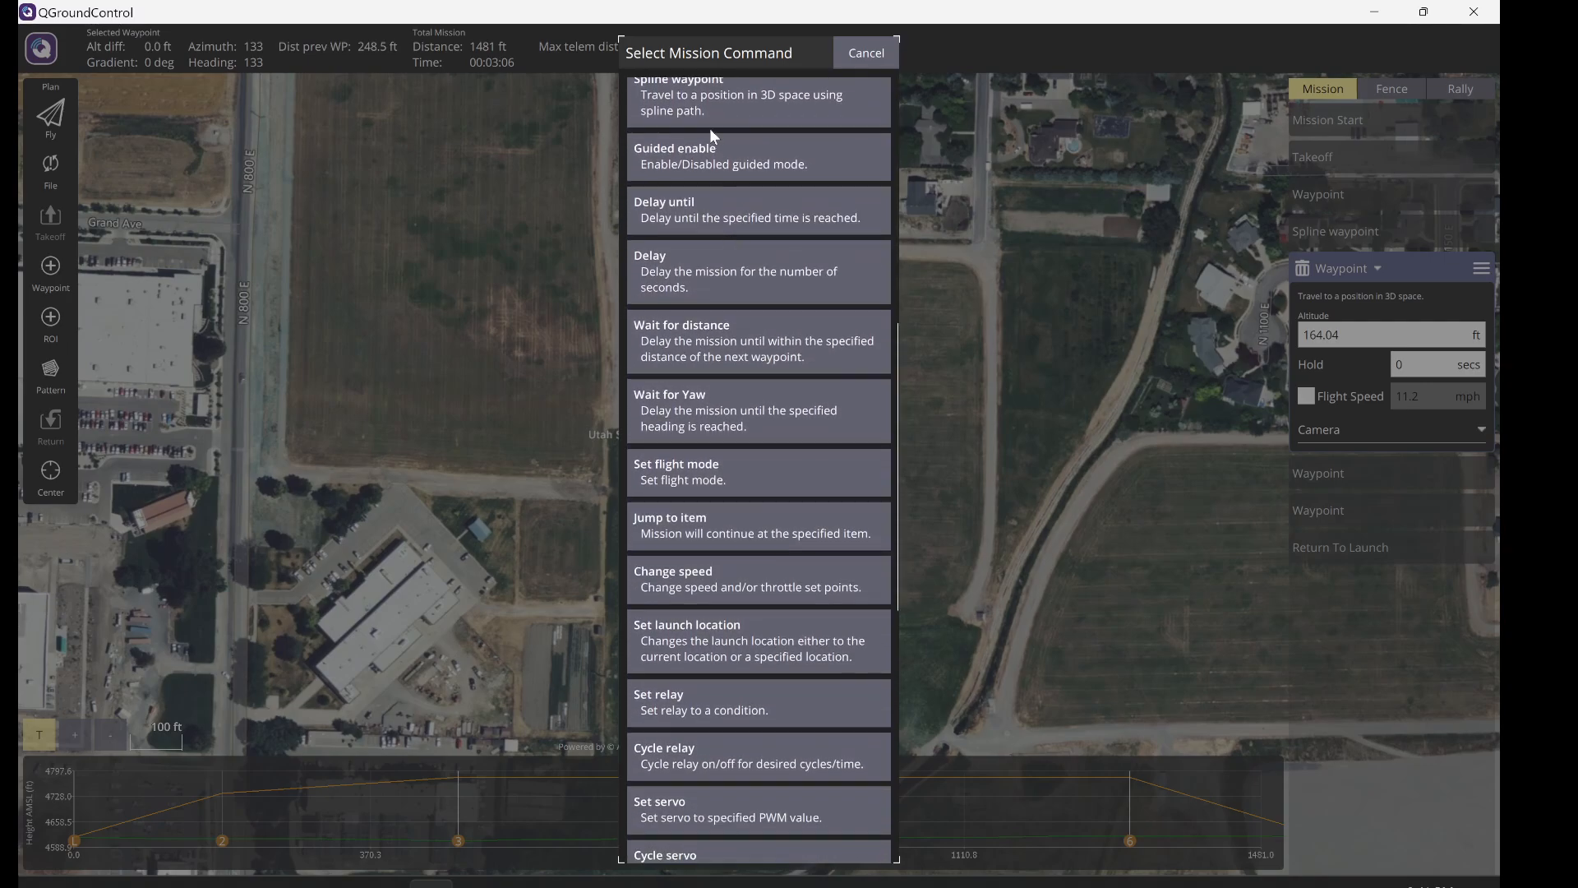
pyautogui.click(708, 123)
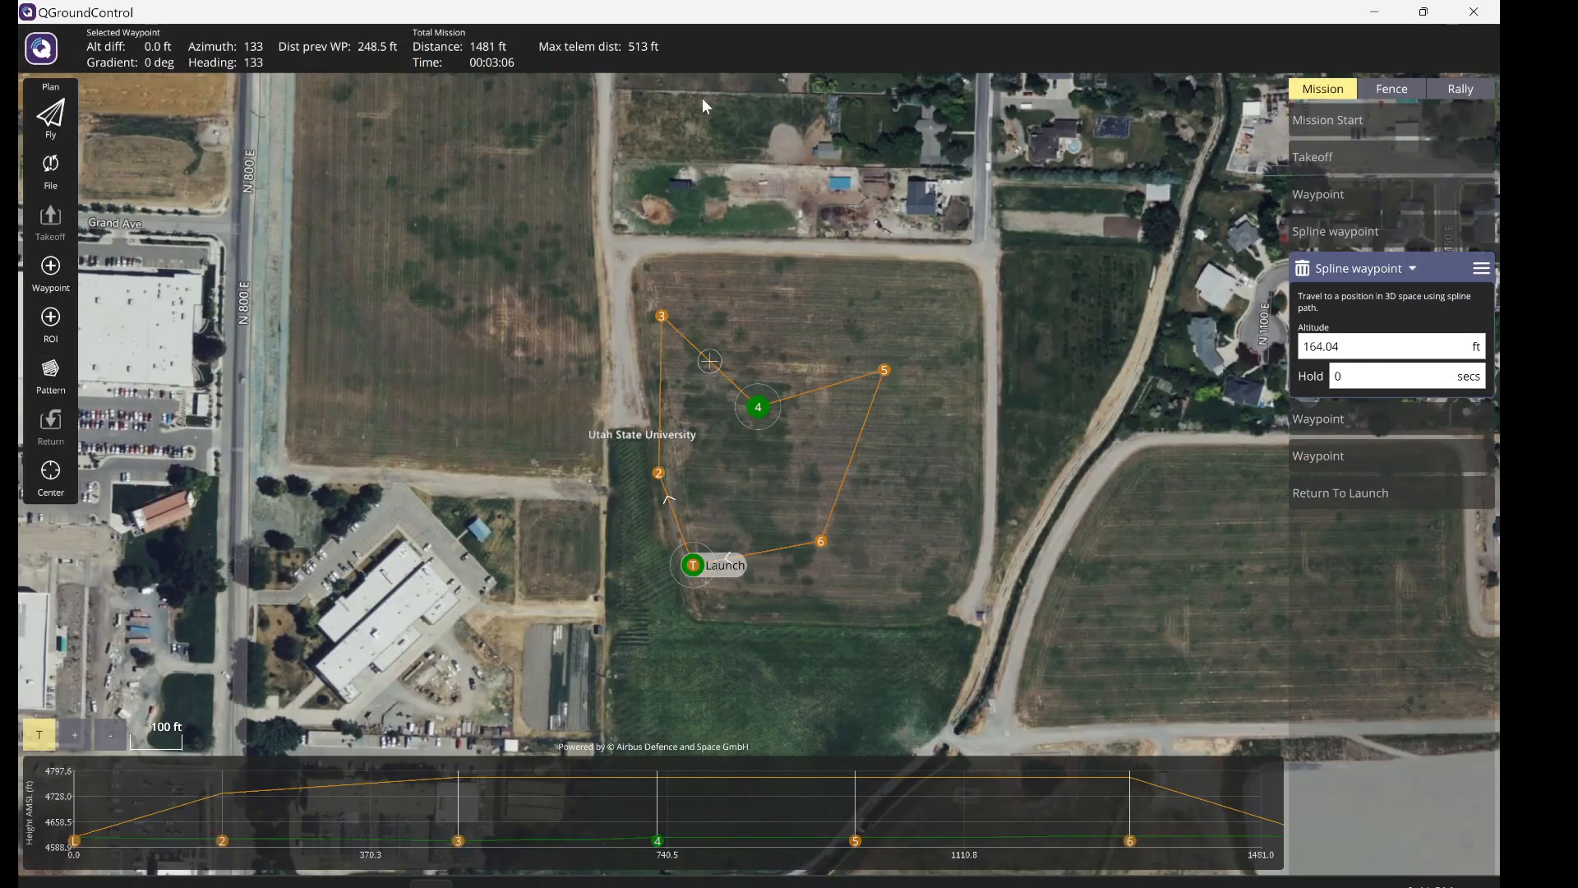
pyautogui.click(1361, 234)
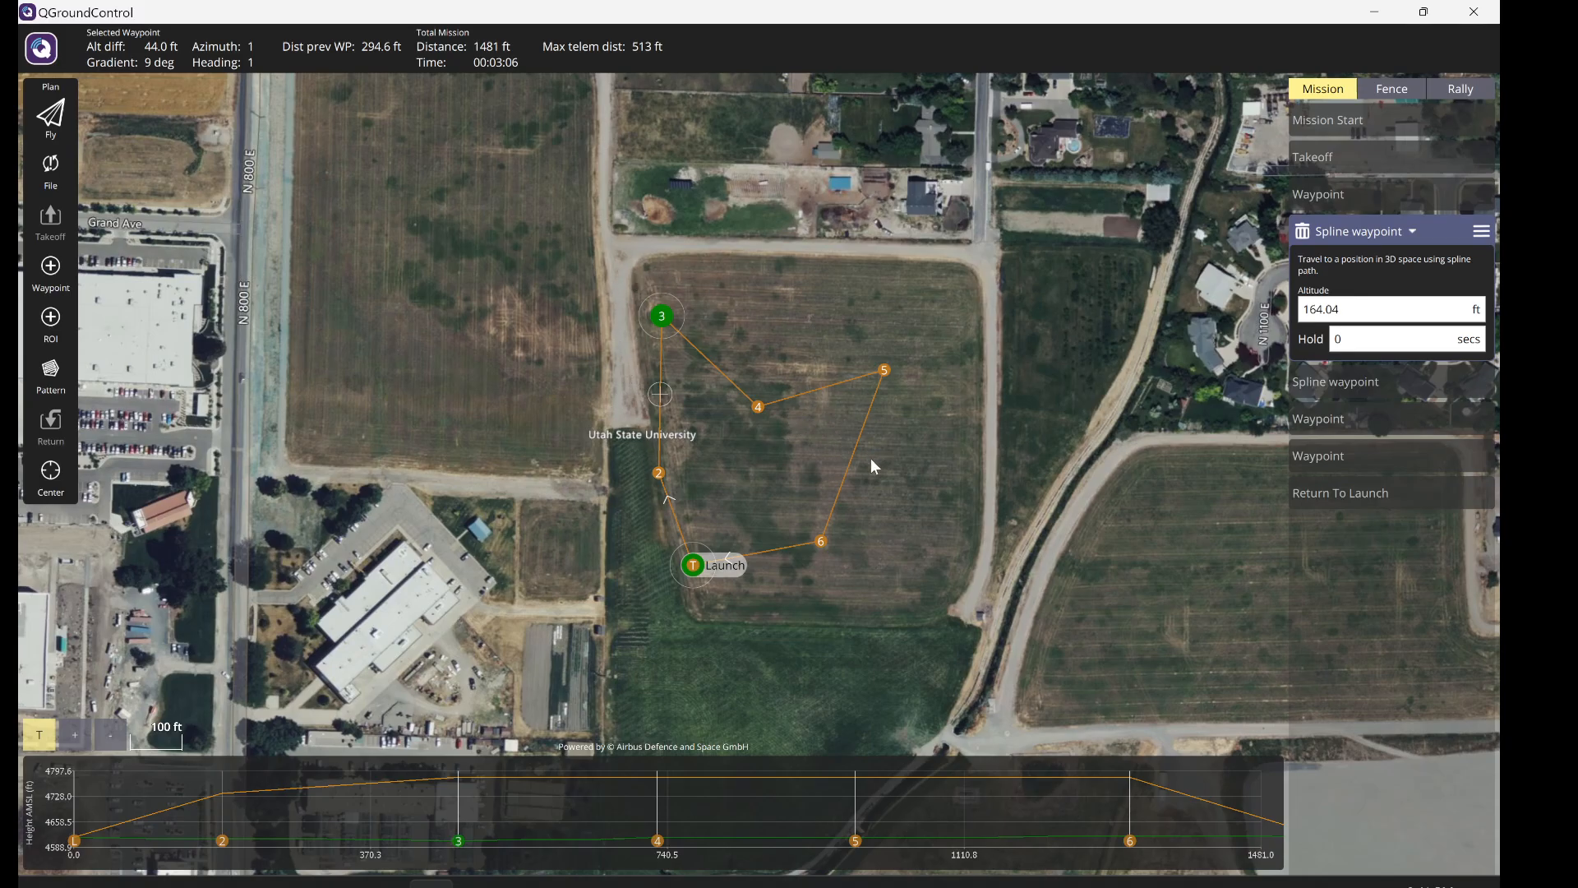
pyautogui.click(1359, 383)
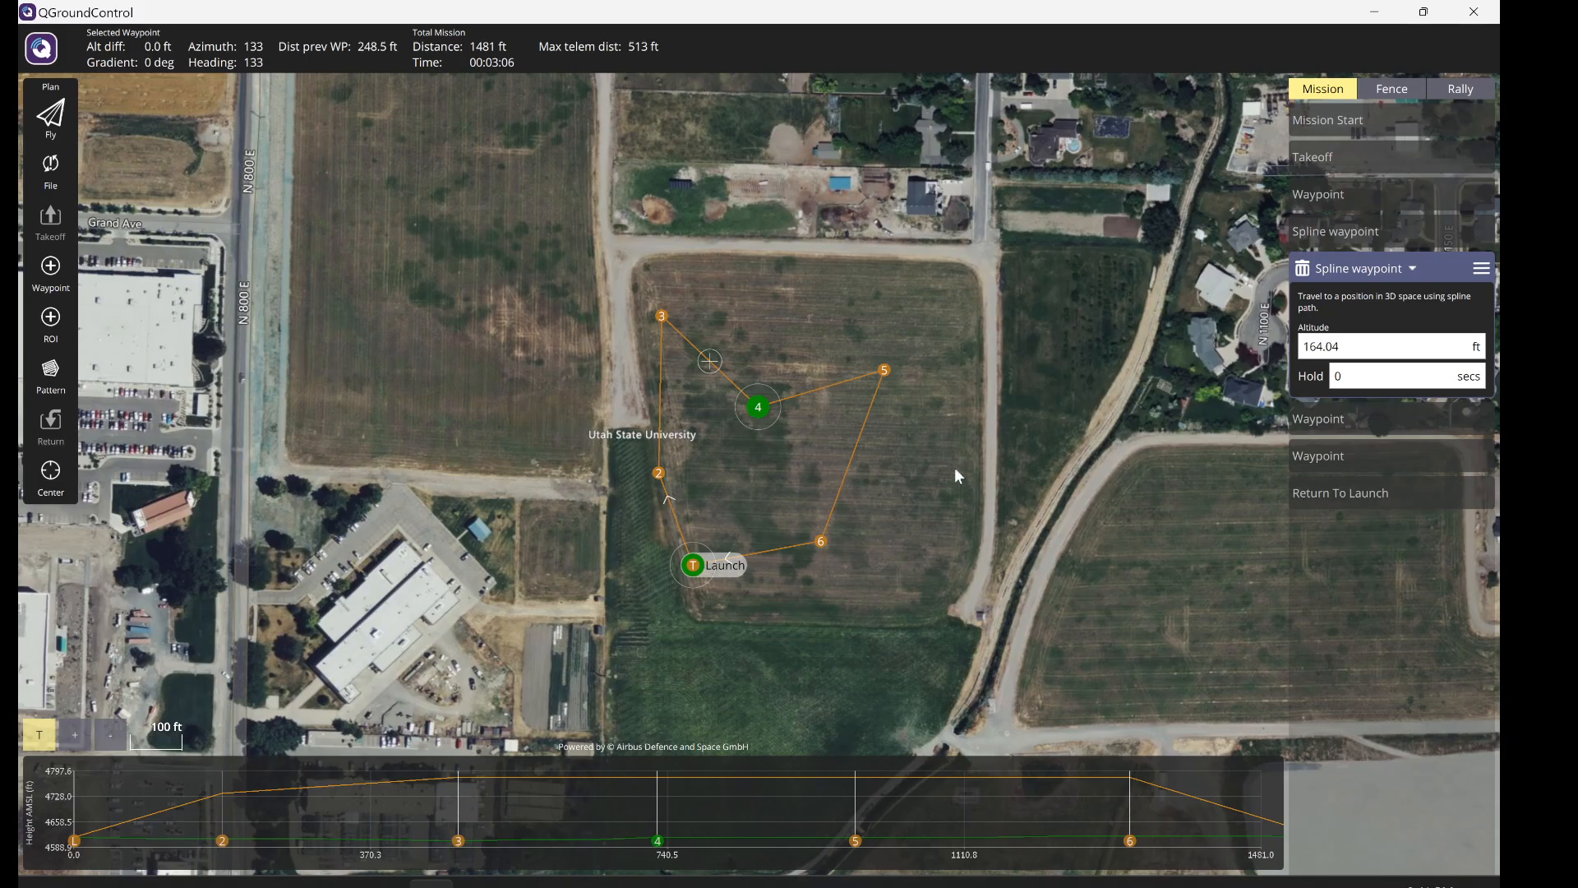
# - Turn waypoint 5 into a Region of interest from the camera commands and drag it near waypoint 2
pyautogui.click(1326, 421)
pyautogui.click(1362, 317)
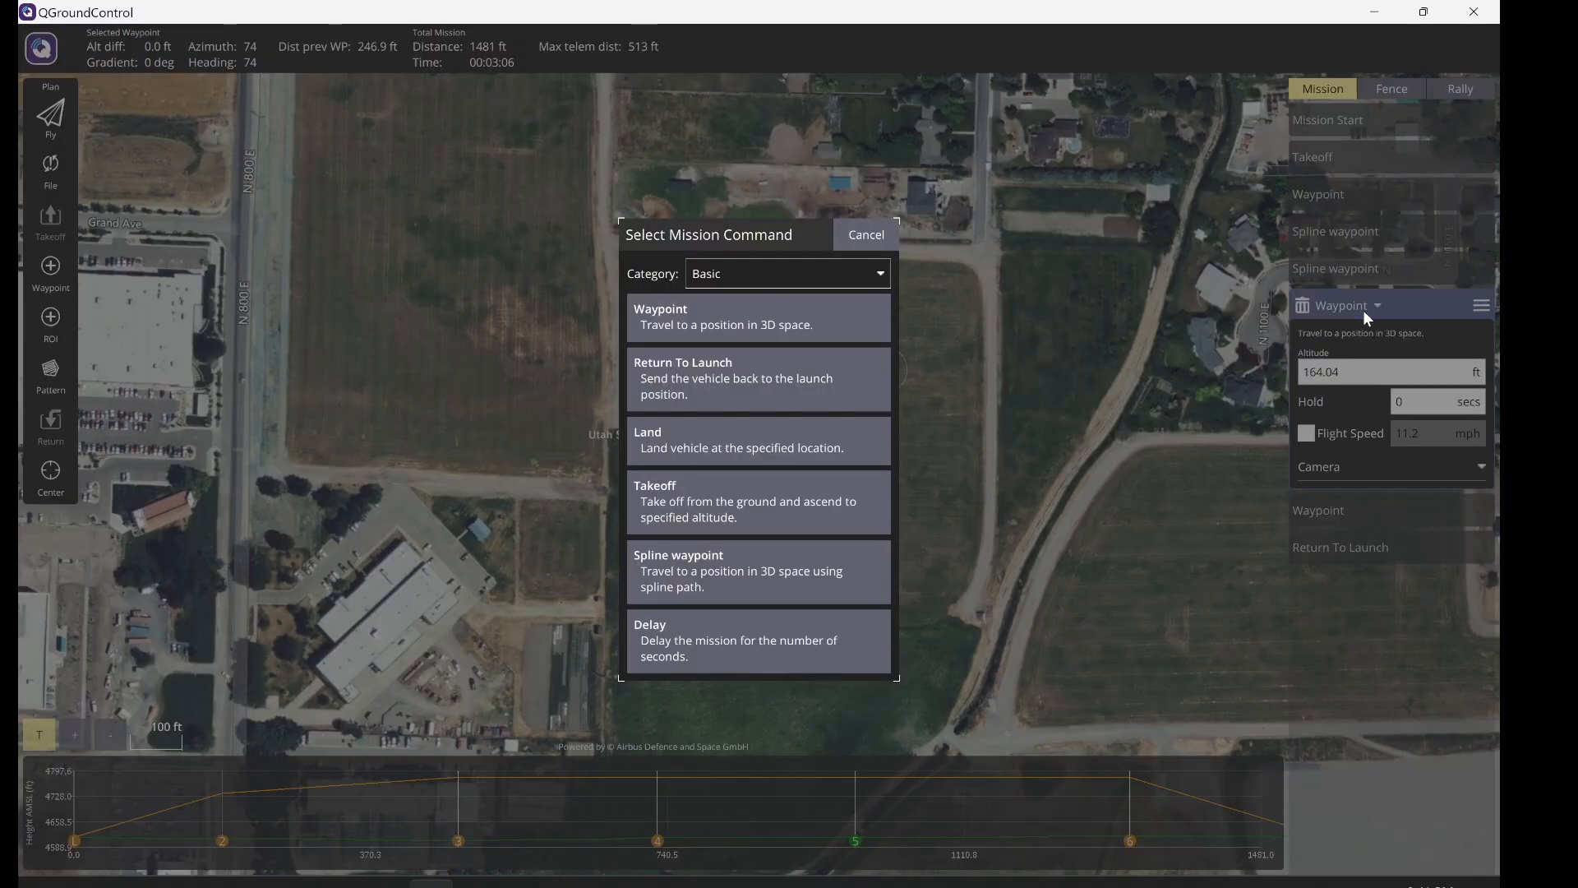
pyautogui.click(770, 285)
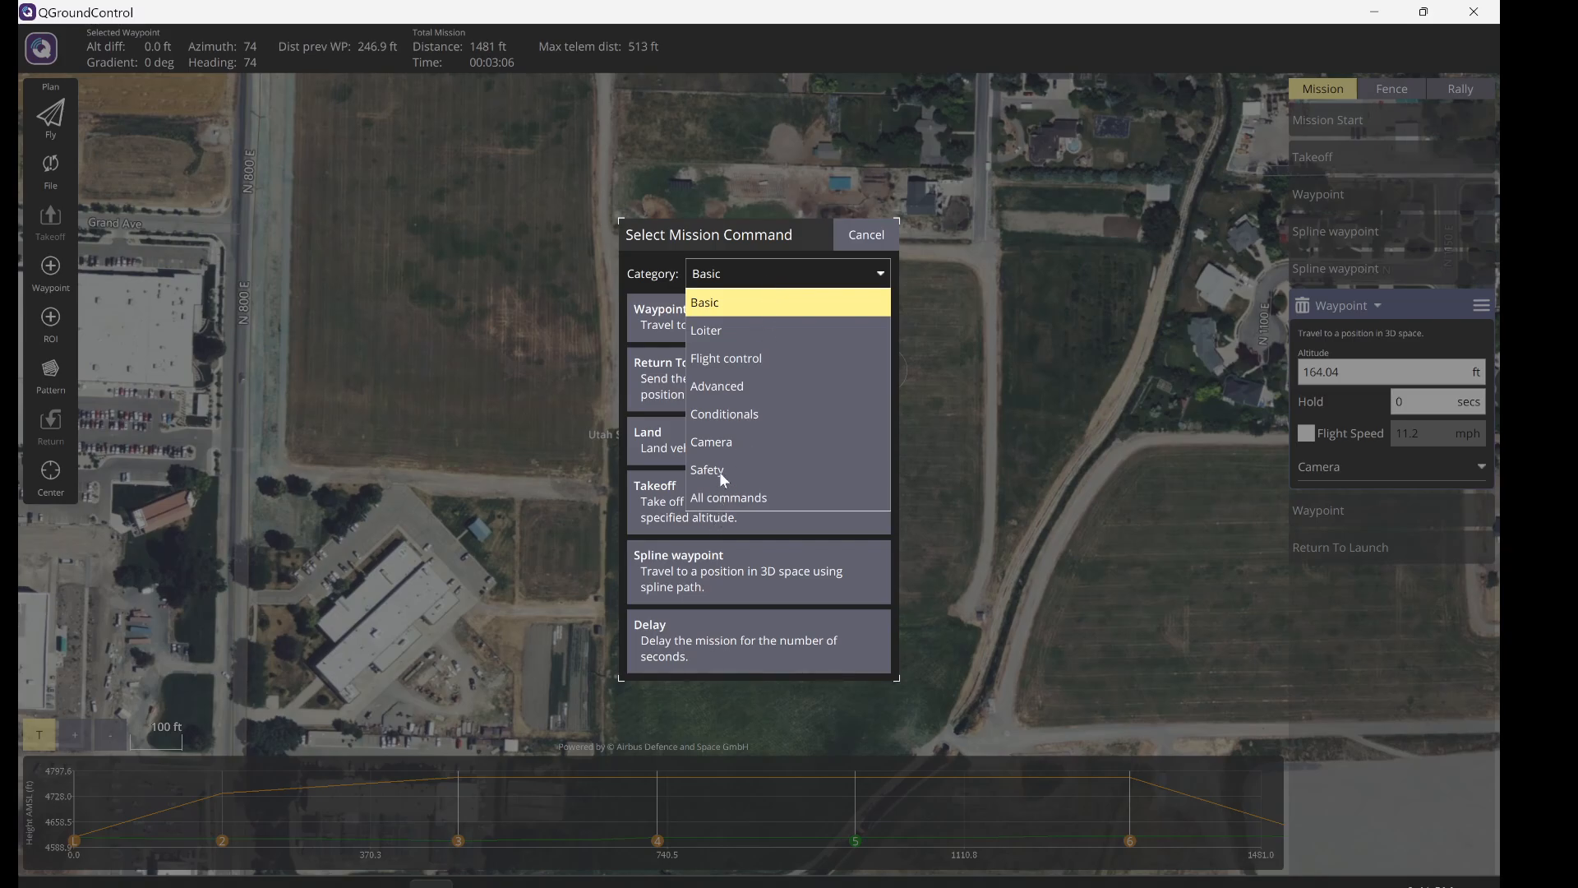
pyautogui.click(727, 448)
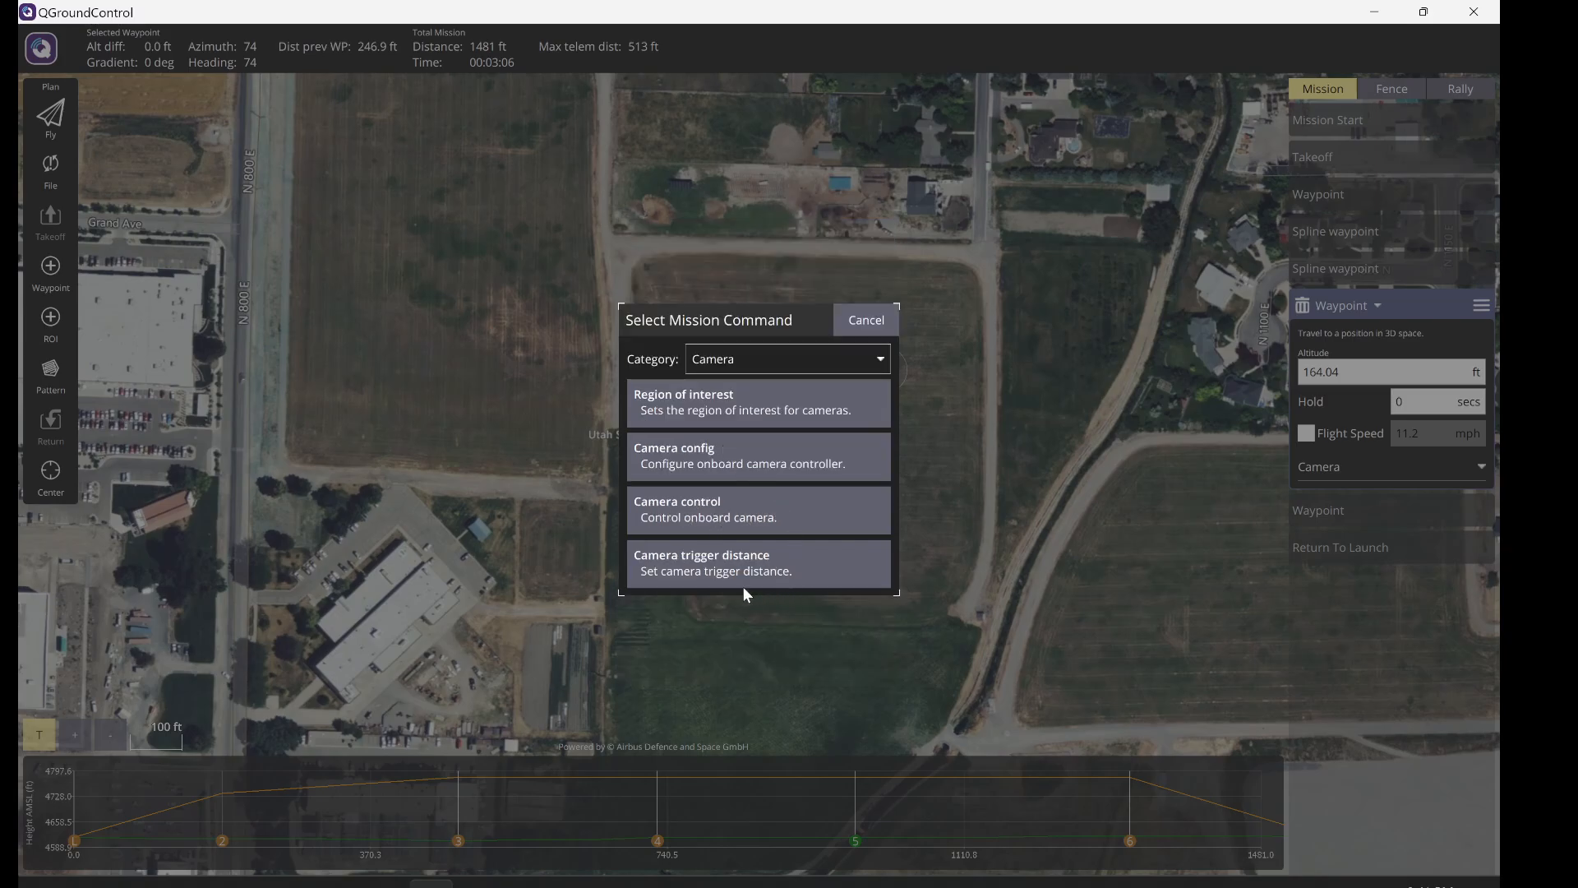
pyautogui.click(711, 406)
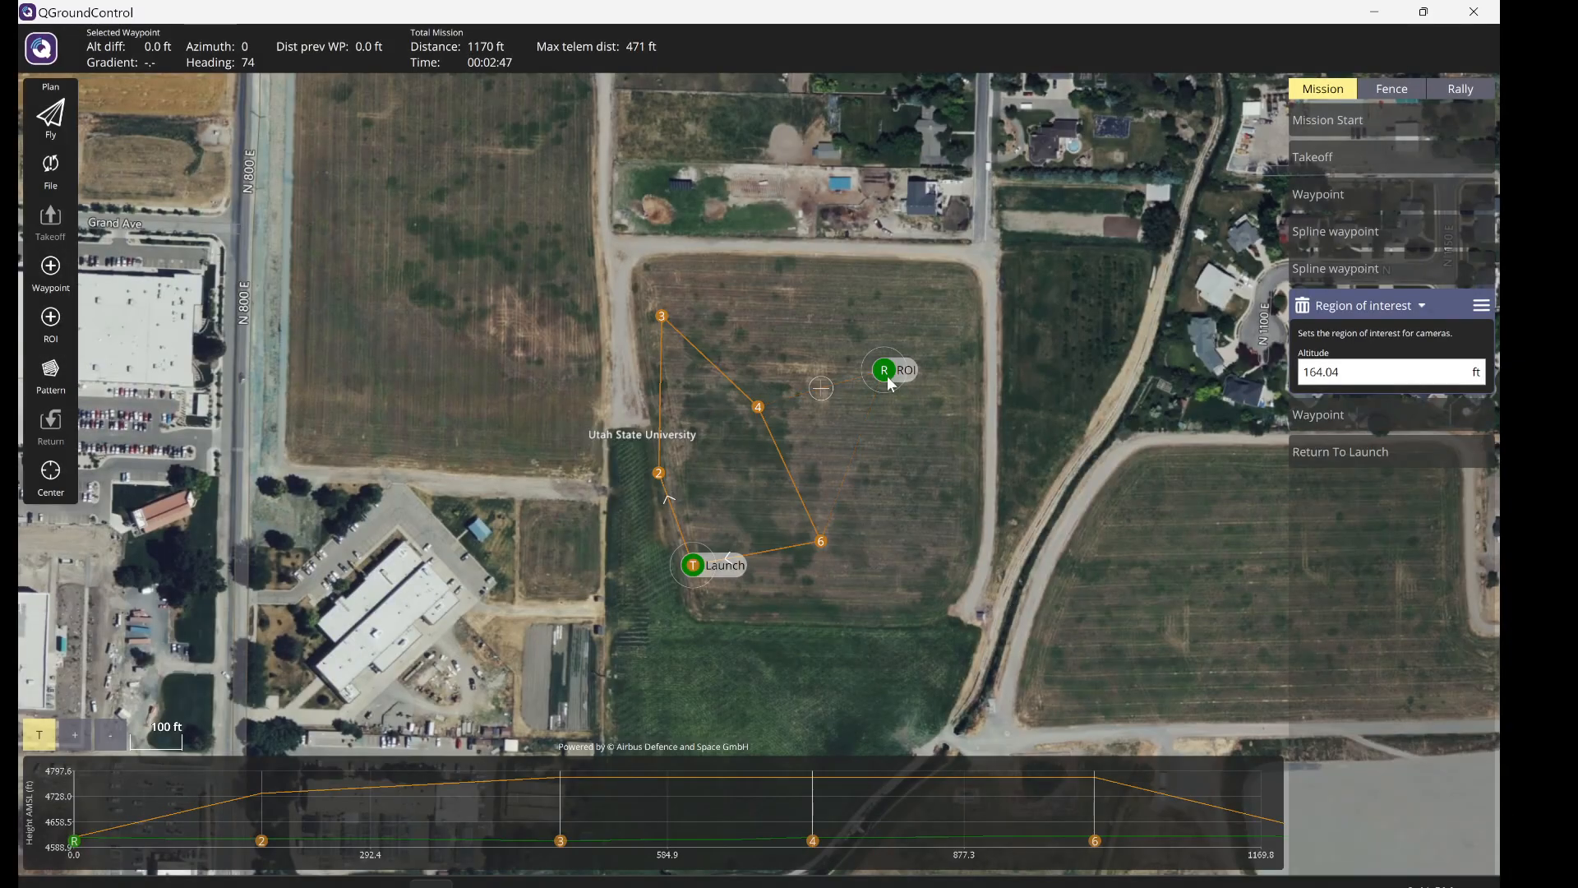
pyautogui.moveTo(892, 384)
pyautogui.mouseDown()
pyautogui.moveTo(850, 433)
pyautogui.moveTo(716, 469)
pyautogui.mouseUp()
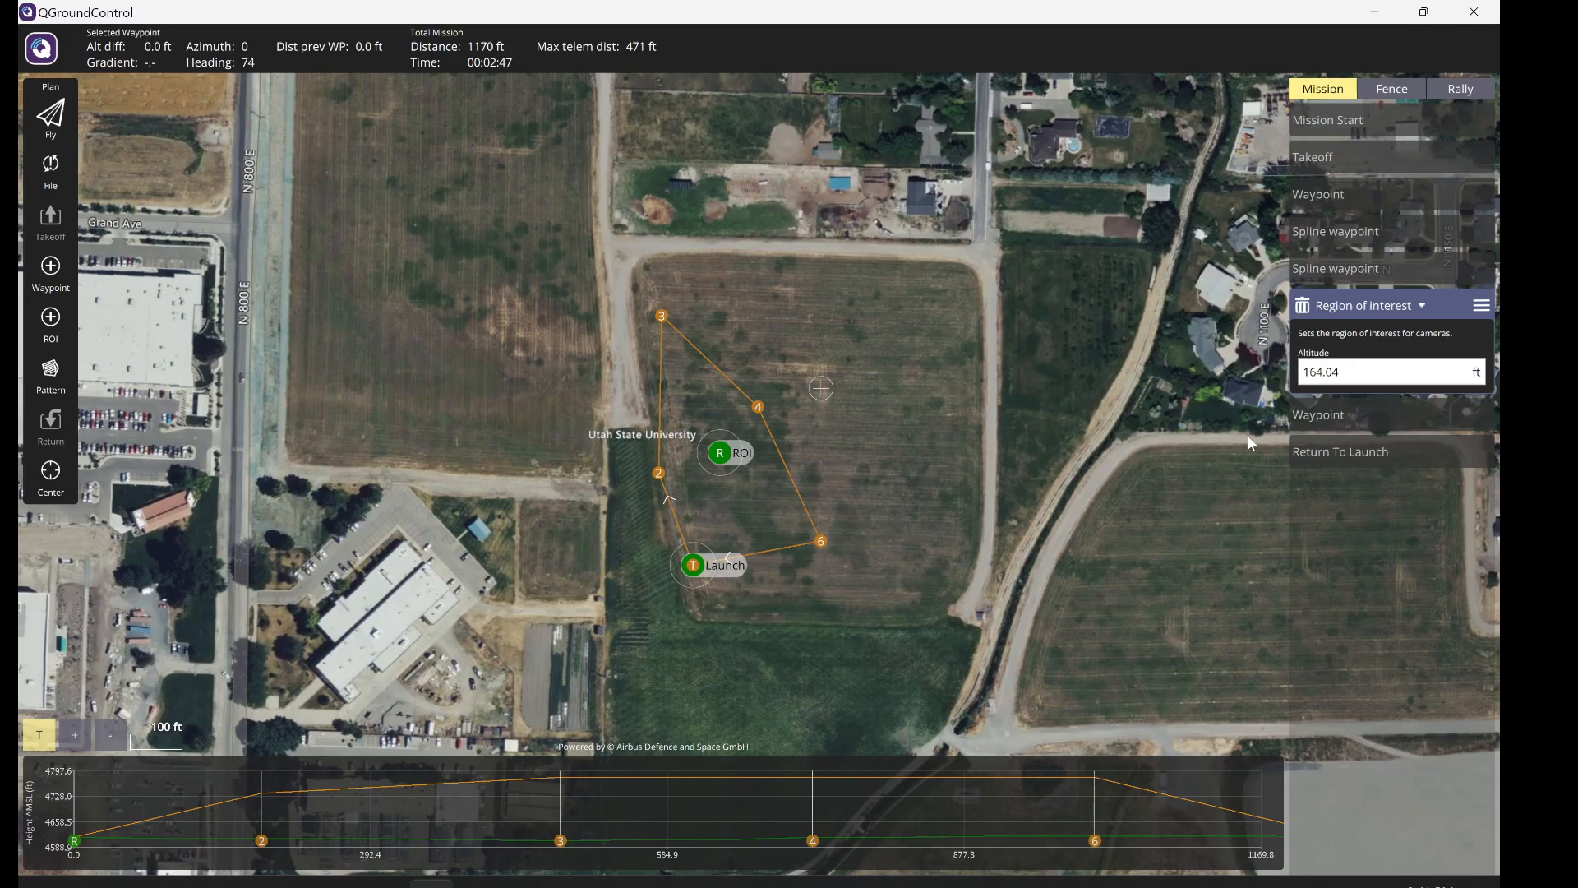
# - Set the region of interest's altitude to 100 ft and nudge its marker toward the field centre
pyautogui.click(1369, 371)
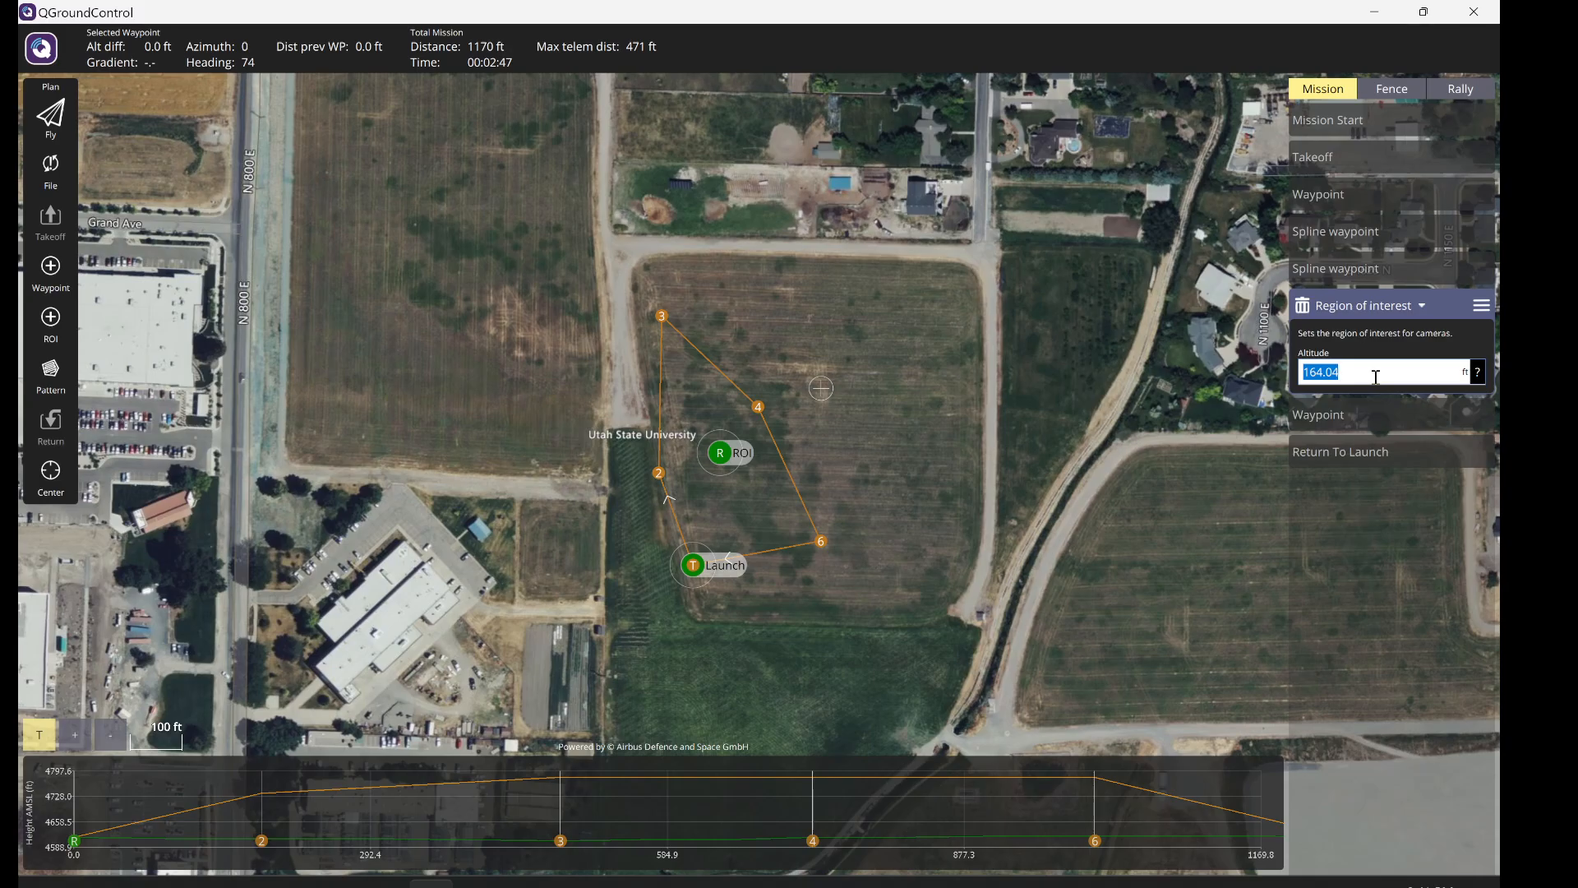
pyautogui.write('100')
pyautogui.click(1441, 309)
pyautogui.moveTo(722, 459)
pyautogui.mouseDown()
pyautogui.moveTo(722, 529)
pyautogui.moveTo(695, 452)
pyautogui.moveTo(749, 487)
pyautogui.moveTo(709, 470)
pyautogui.moveTo(718, 455)
pyautogui.mouseUp()
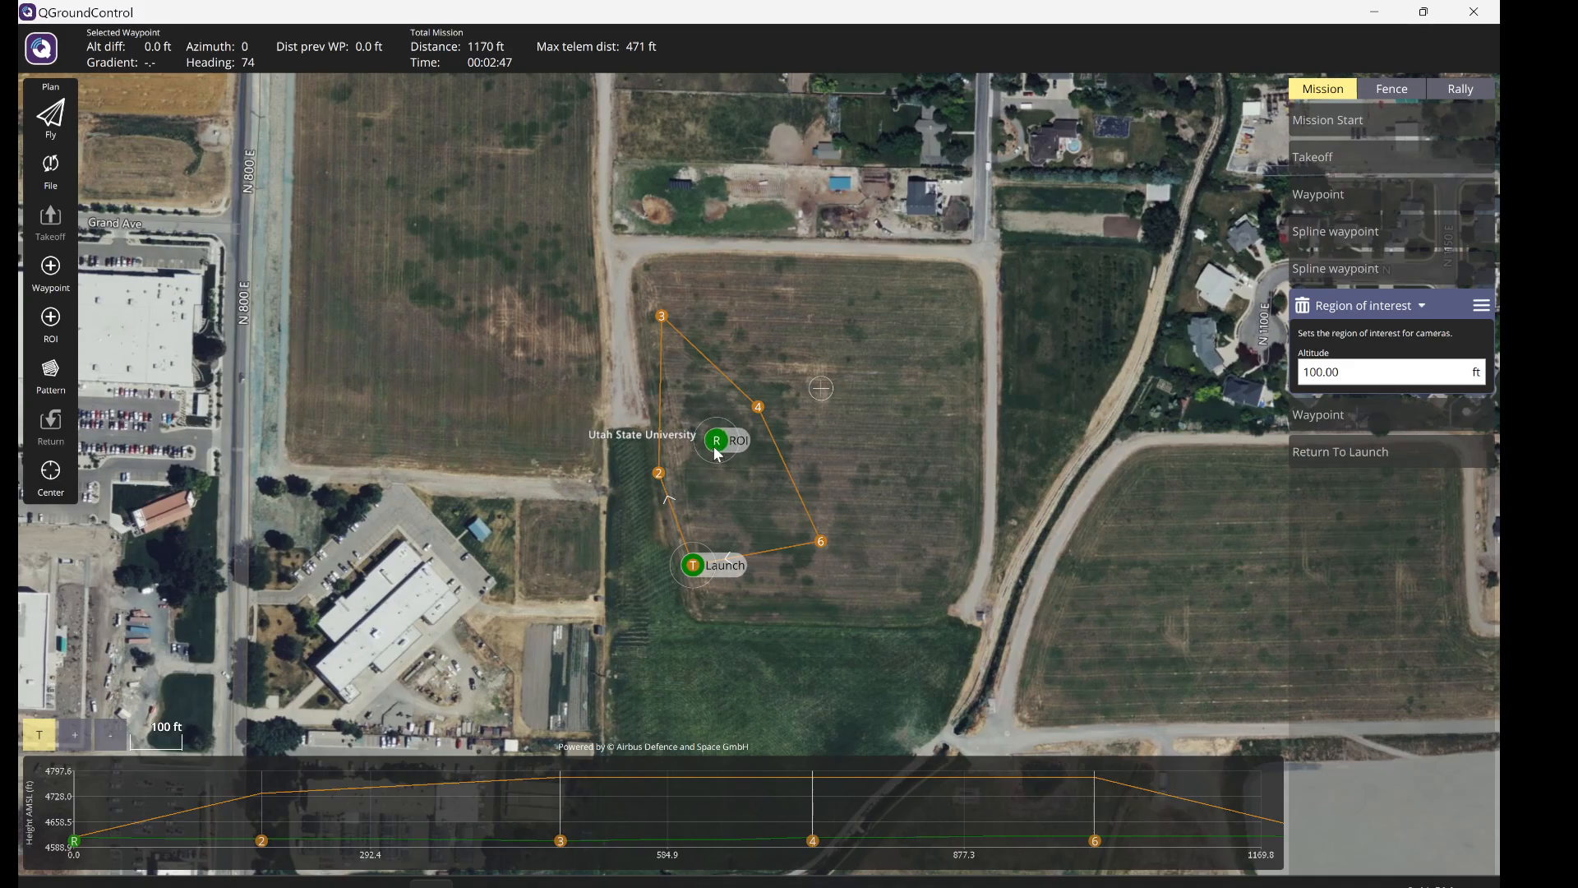
pyautogui.click(1400, 268)
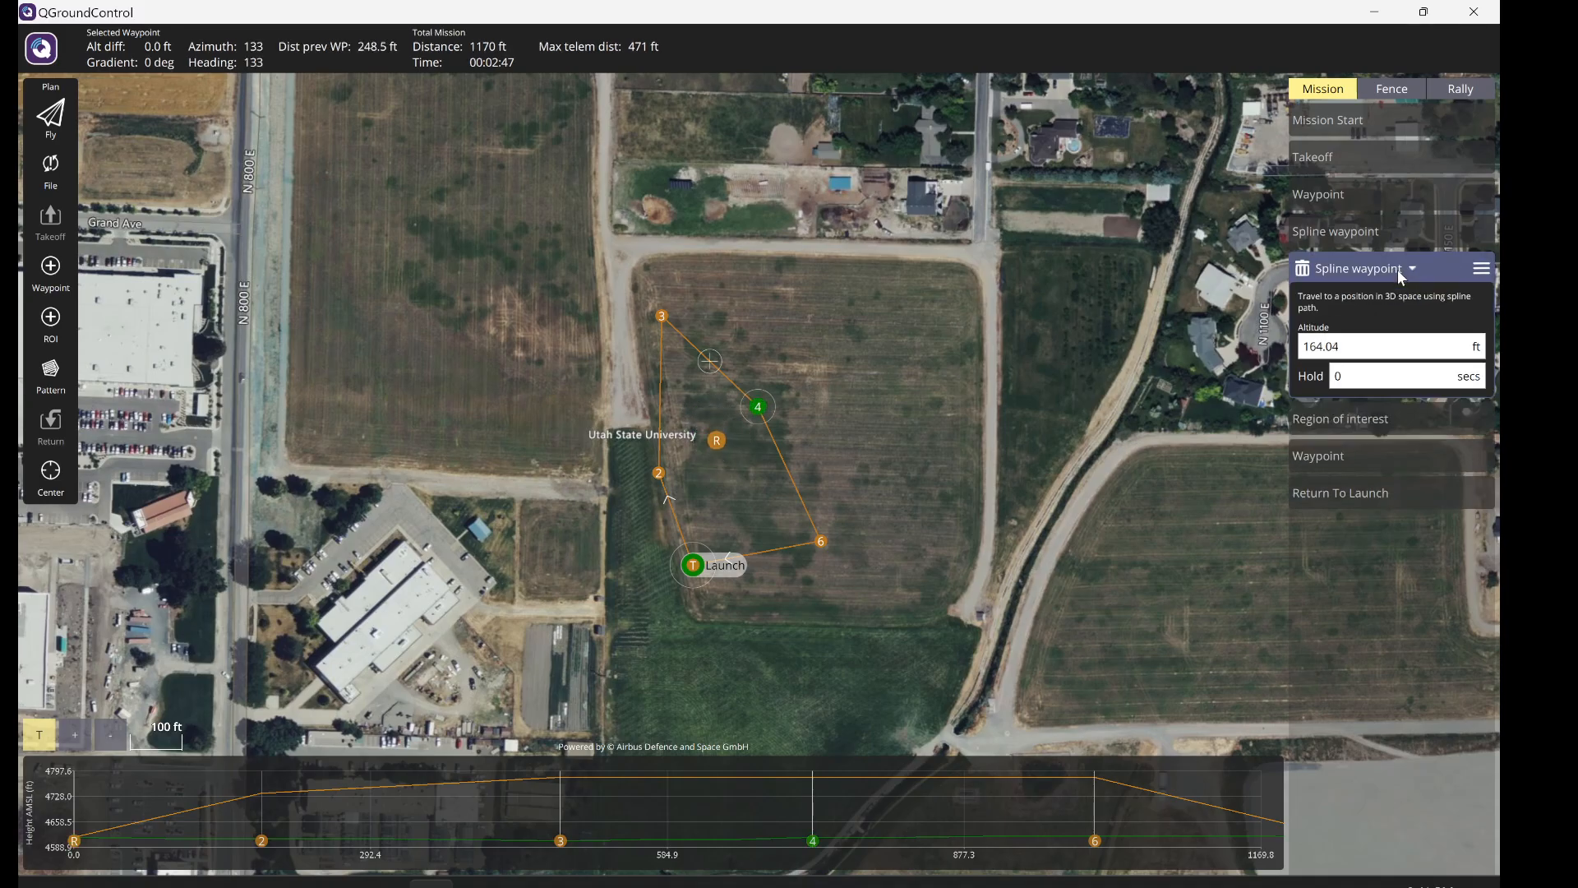
# - Look at the spline waypoint's command list and dismiss it without changes
pyautogui.click(1484, 271)
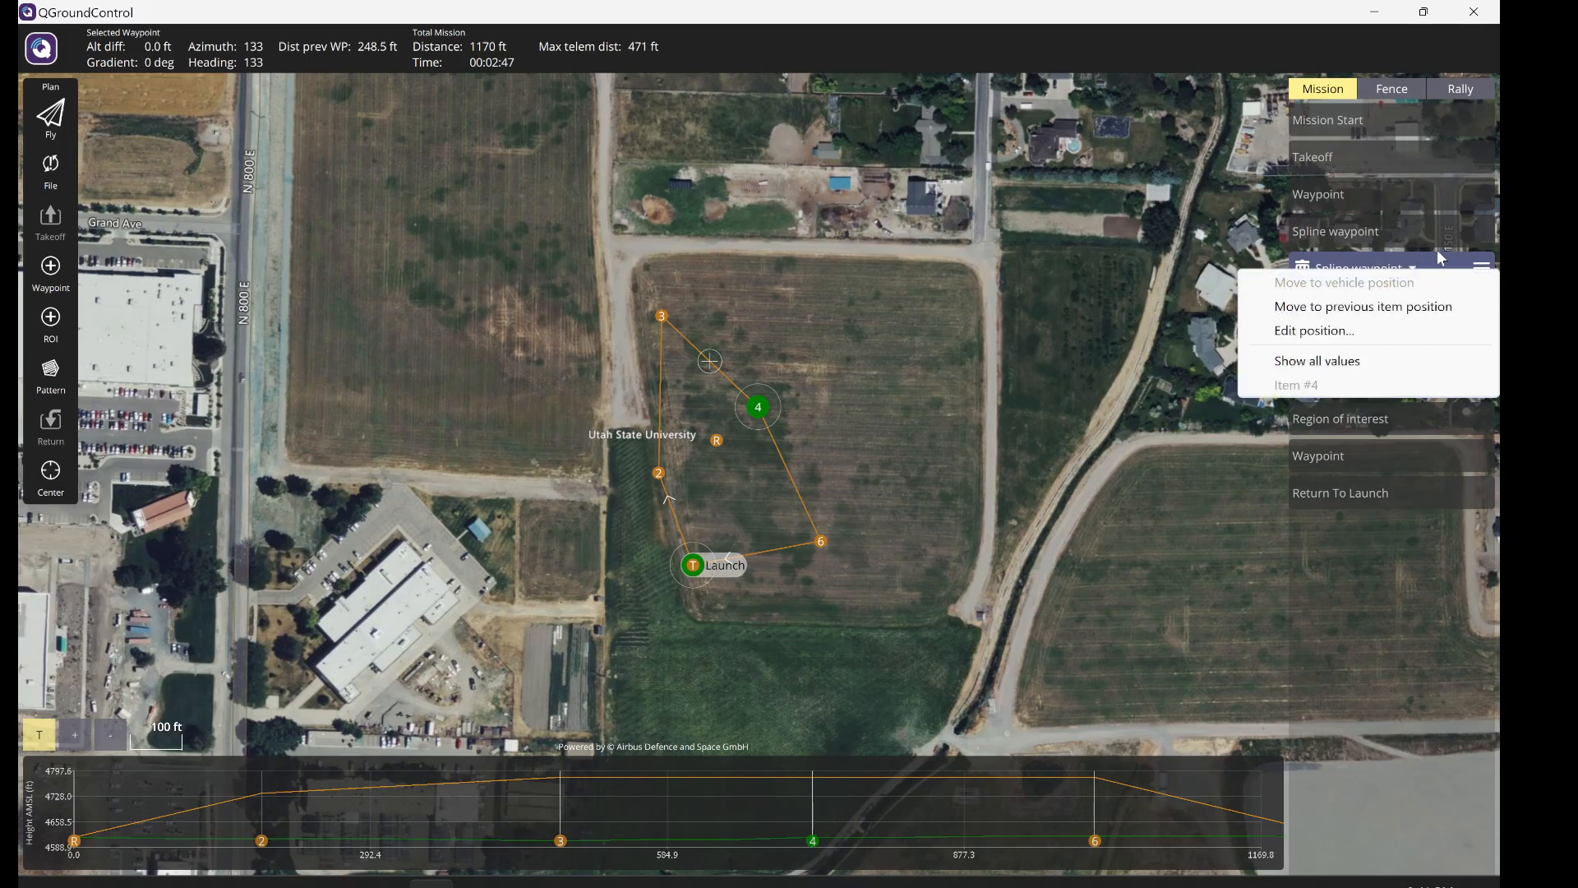
pyautogui.click(1417, 265)
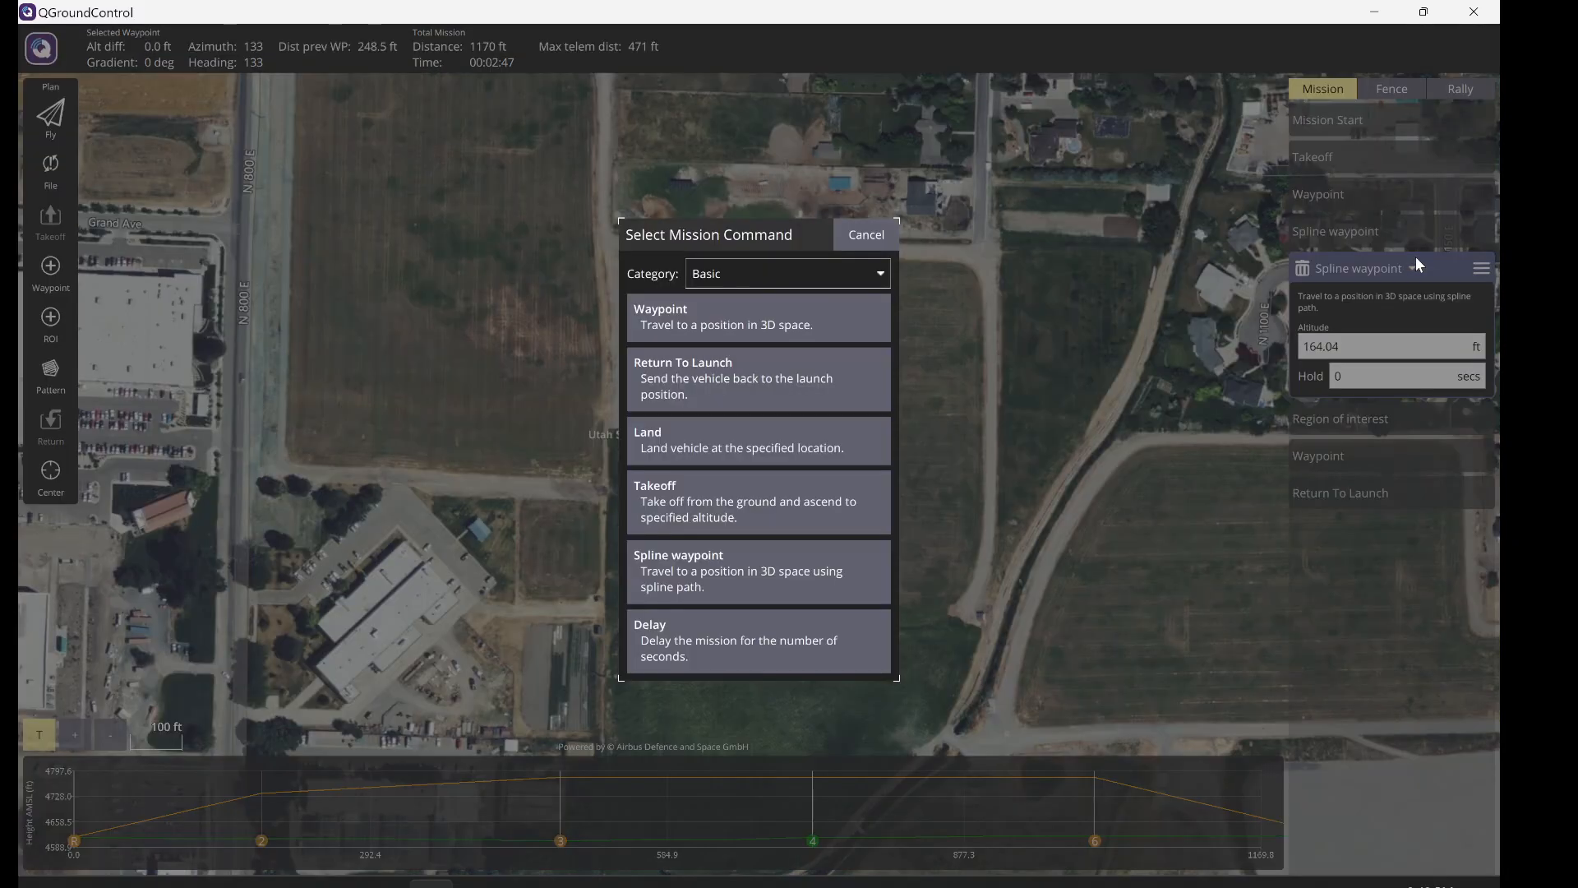
pyautogui.click(856, 238)
# - Show all values on the region of interest and confirm its command is MAV_CMD_DO_SET_ROI
pyautogui.click(1364, 416)
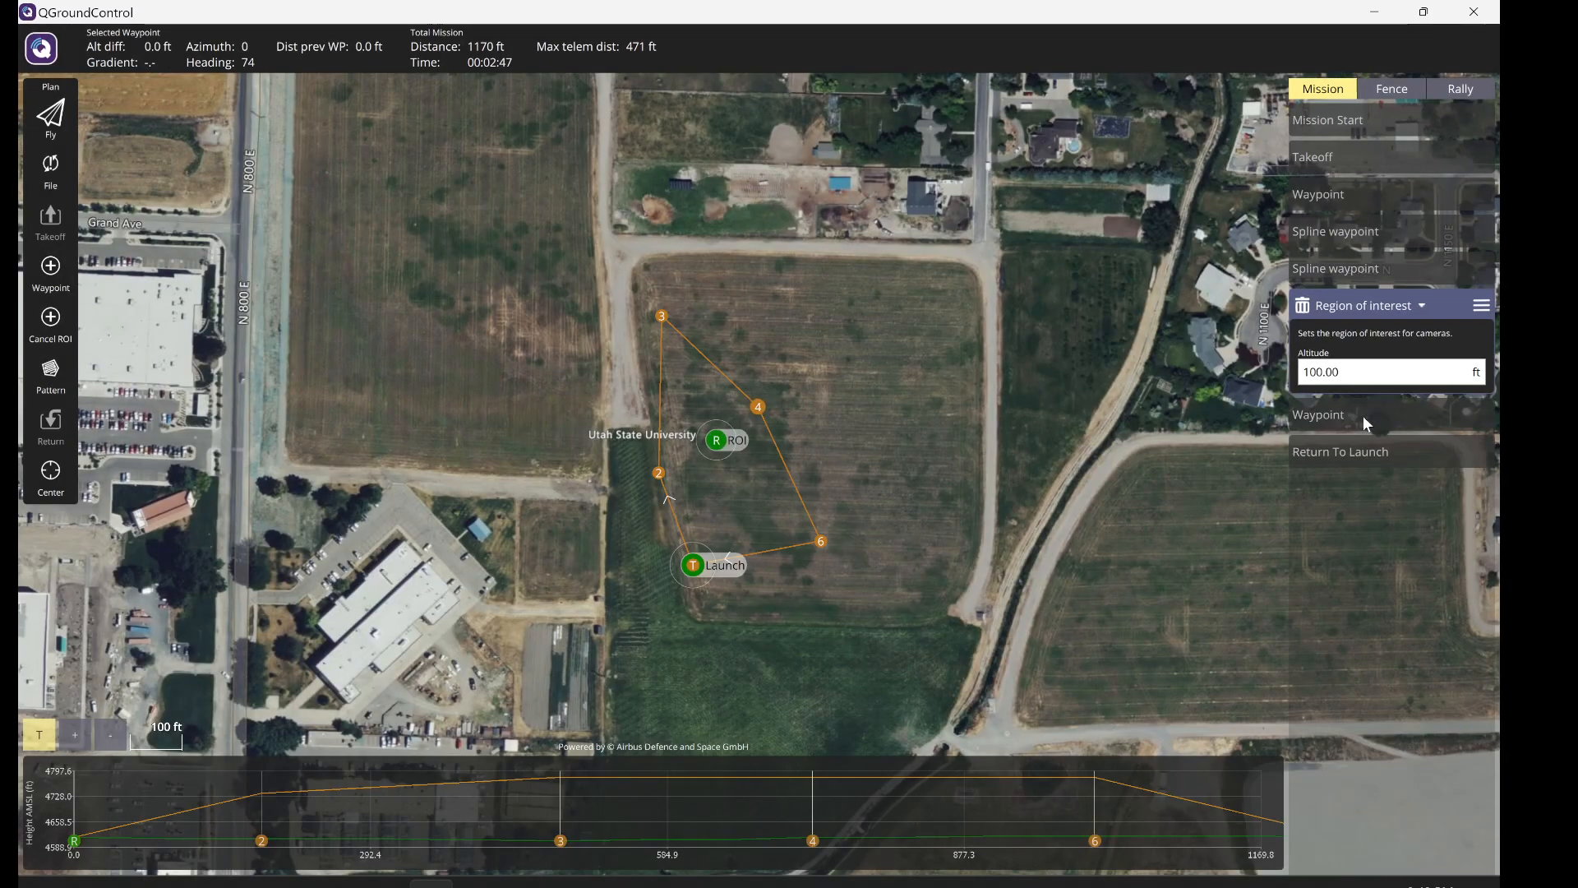
pyautogui.click(1482, 304)
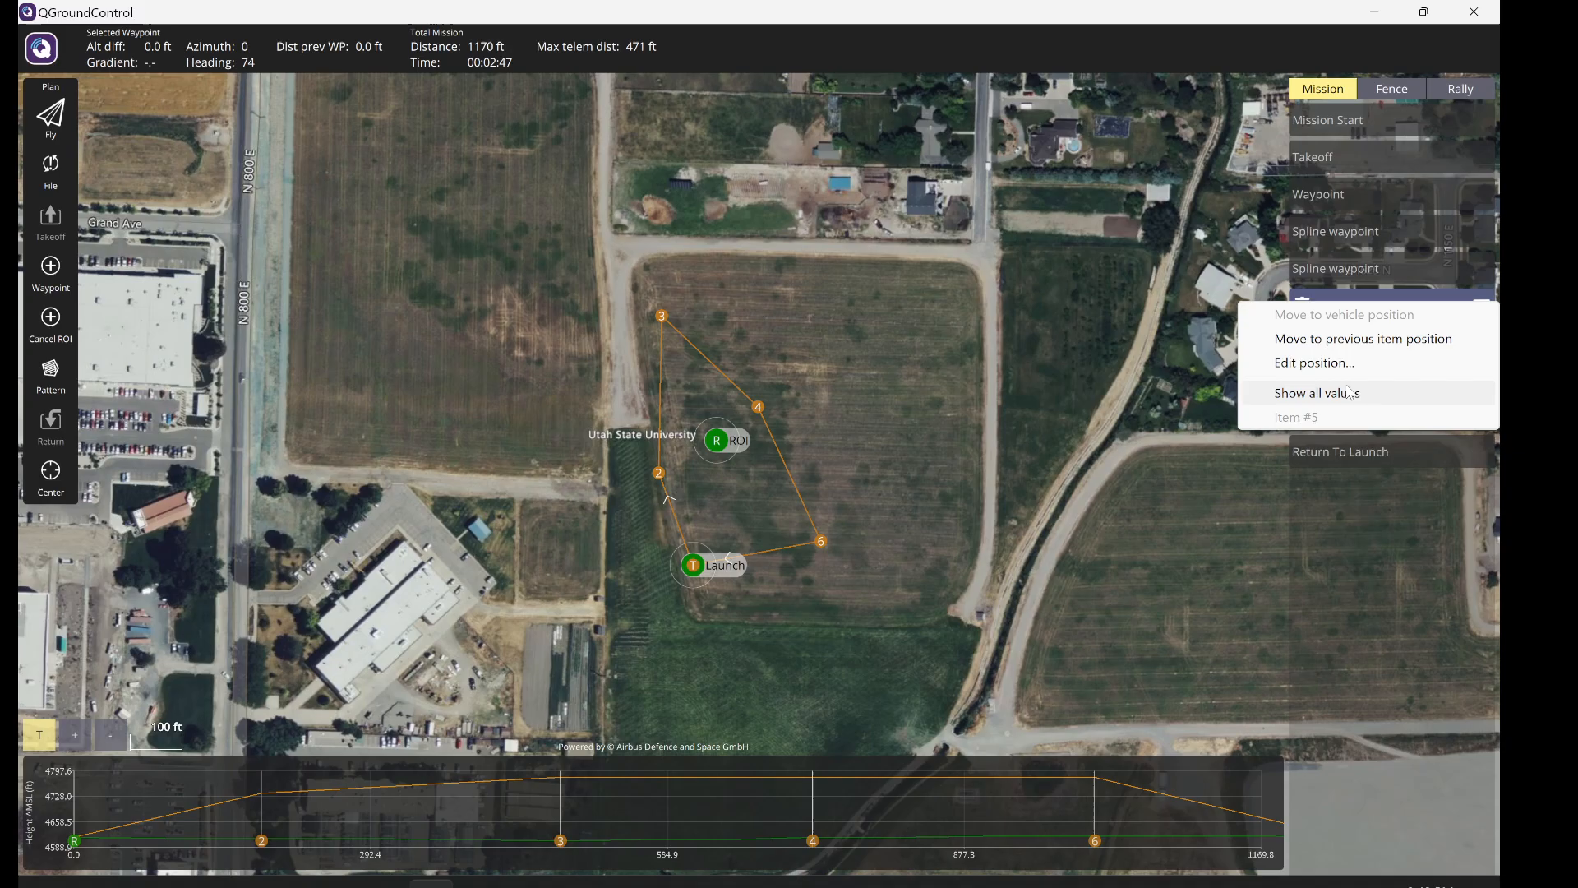
pyautogui.click(1430, 393)
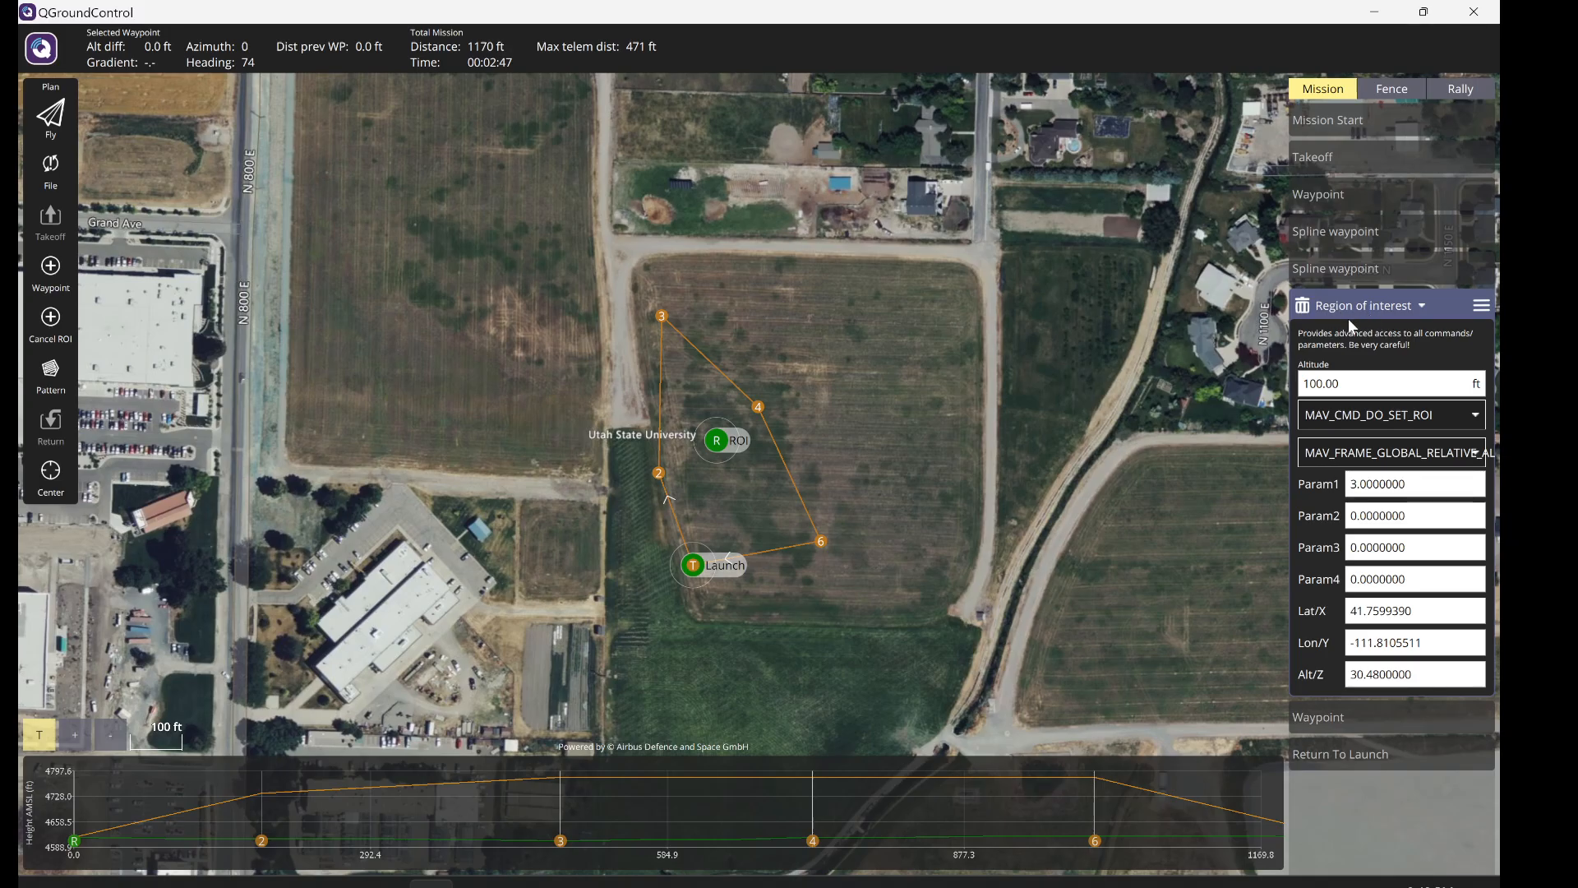
pyautogui.click(1445, 407)
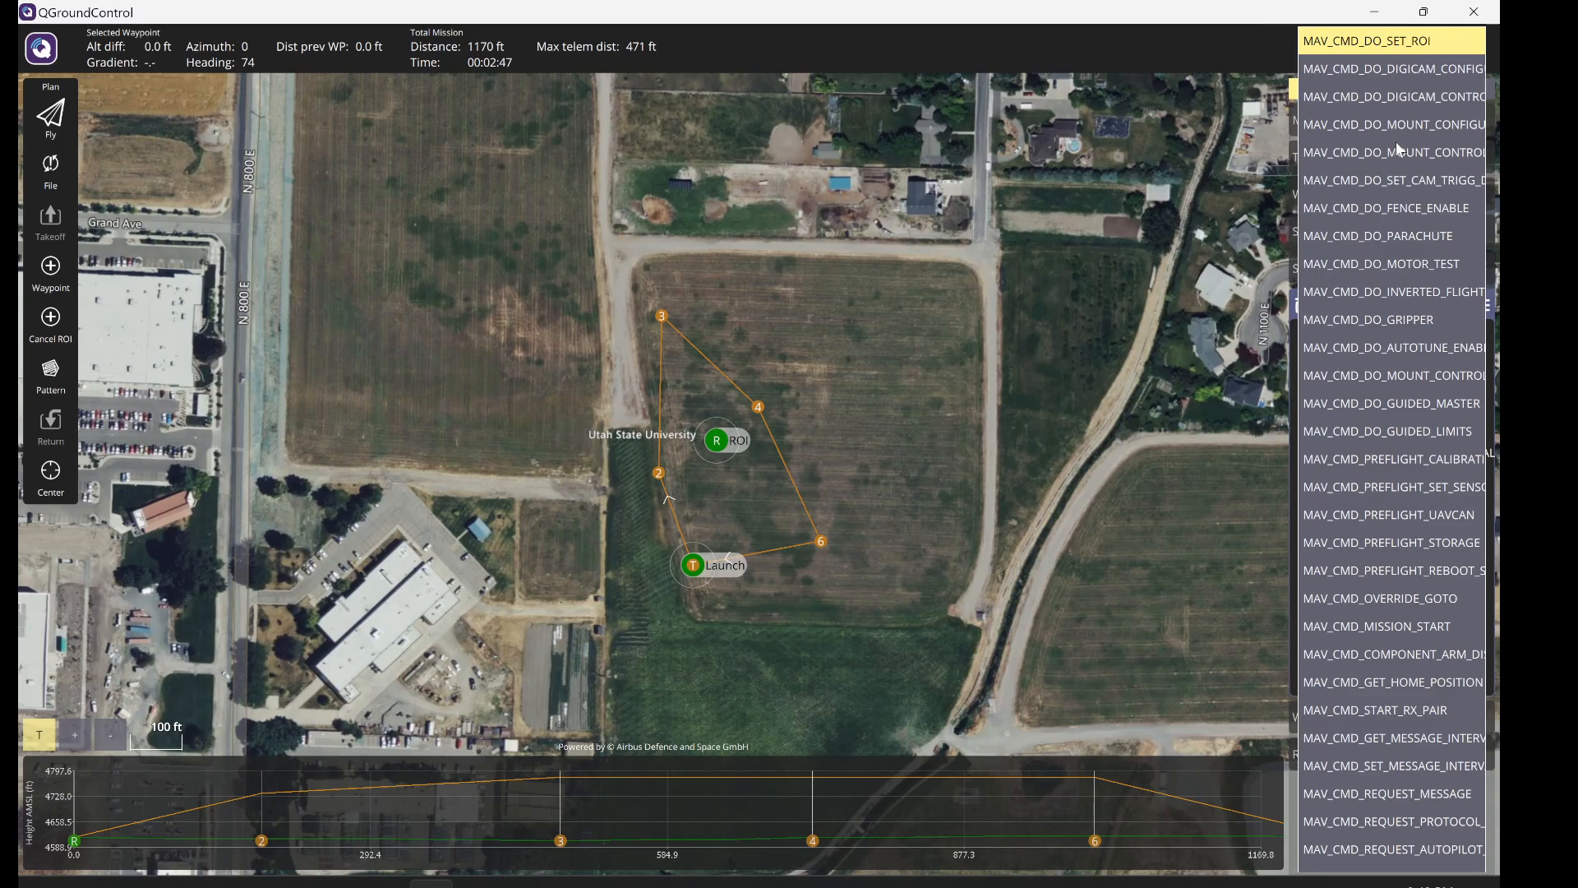
pyautogui.click(1343, 50)
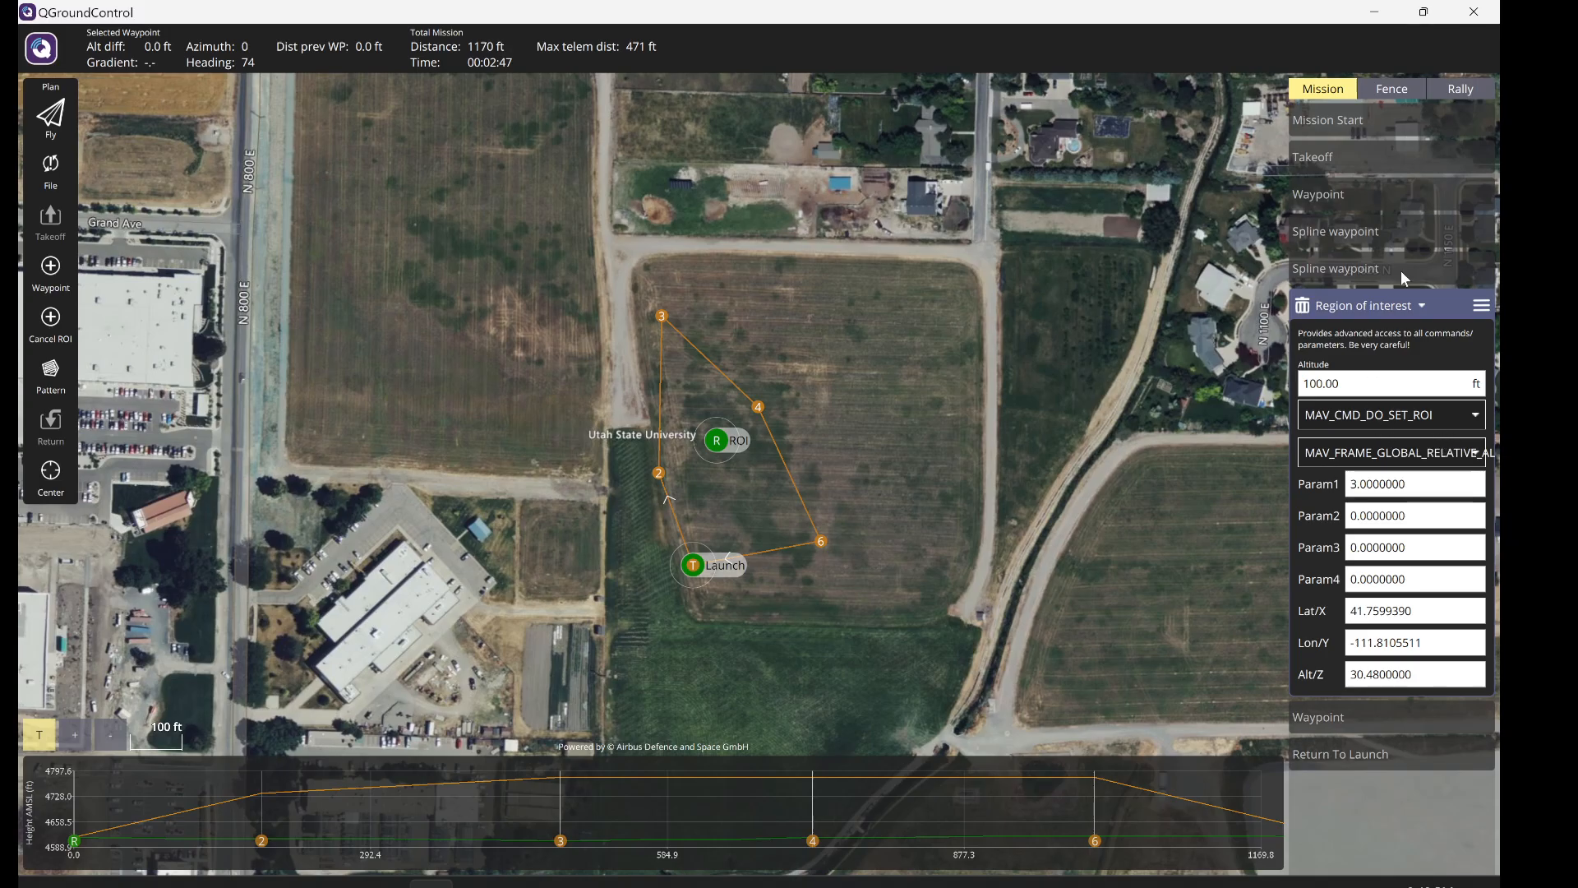
# - Return the region of interest to its simple view and switch to the Canvas assignment page
pyautogui.click(1481, 306)
pyautogui.click(1331, 395)
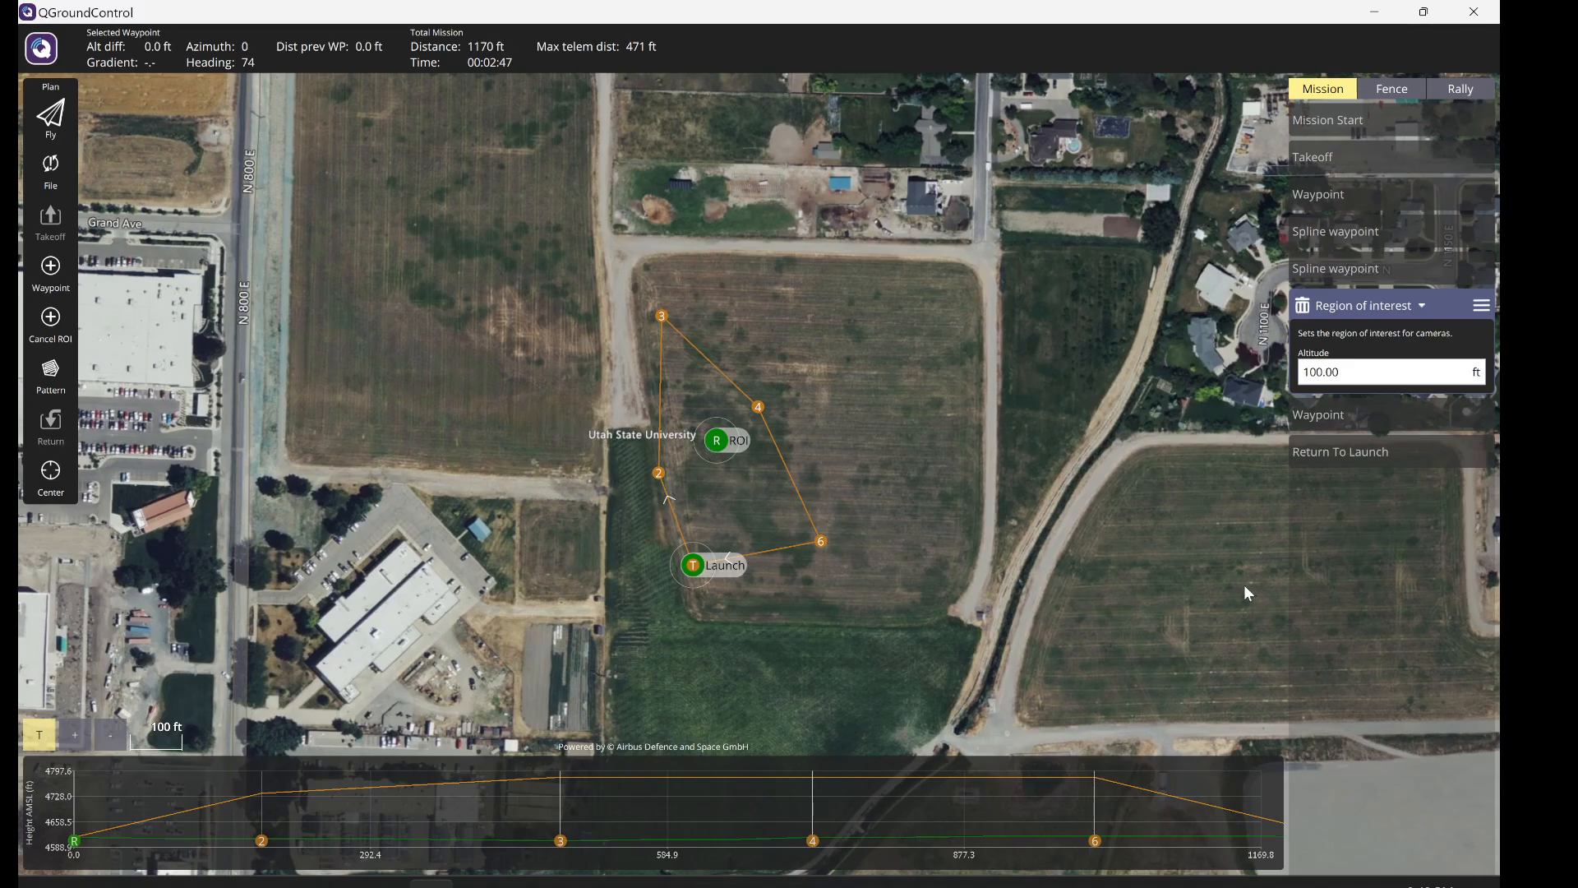
pyautogui.hotkey('alt', 'Tab')
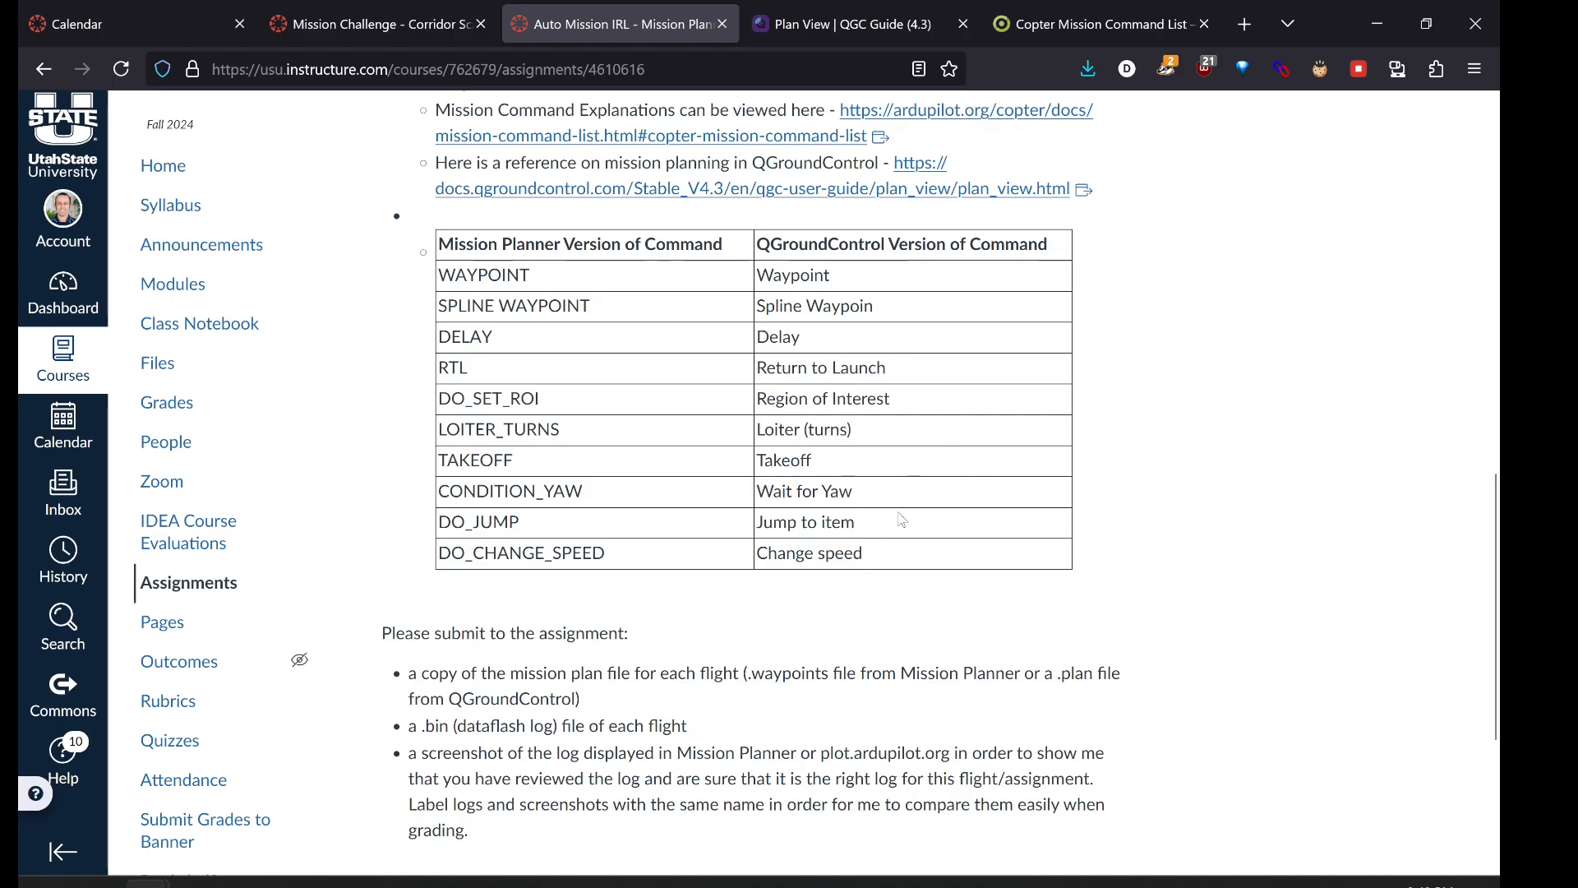
# - Highlight 'speed' in the Canvas command table, then return to QGroundControl
pyautogui.moveTo(863, 553); pyautogui.dragTo(815, 554)
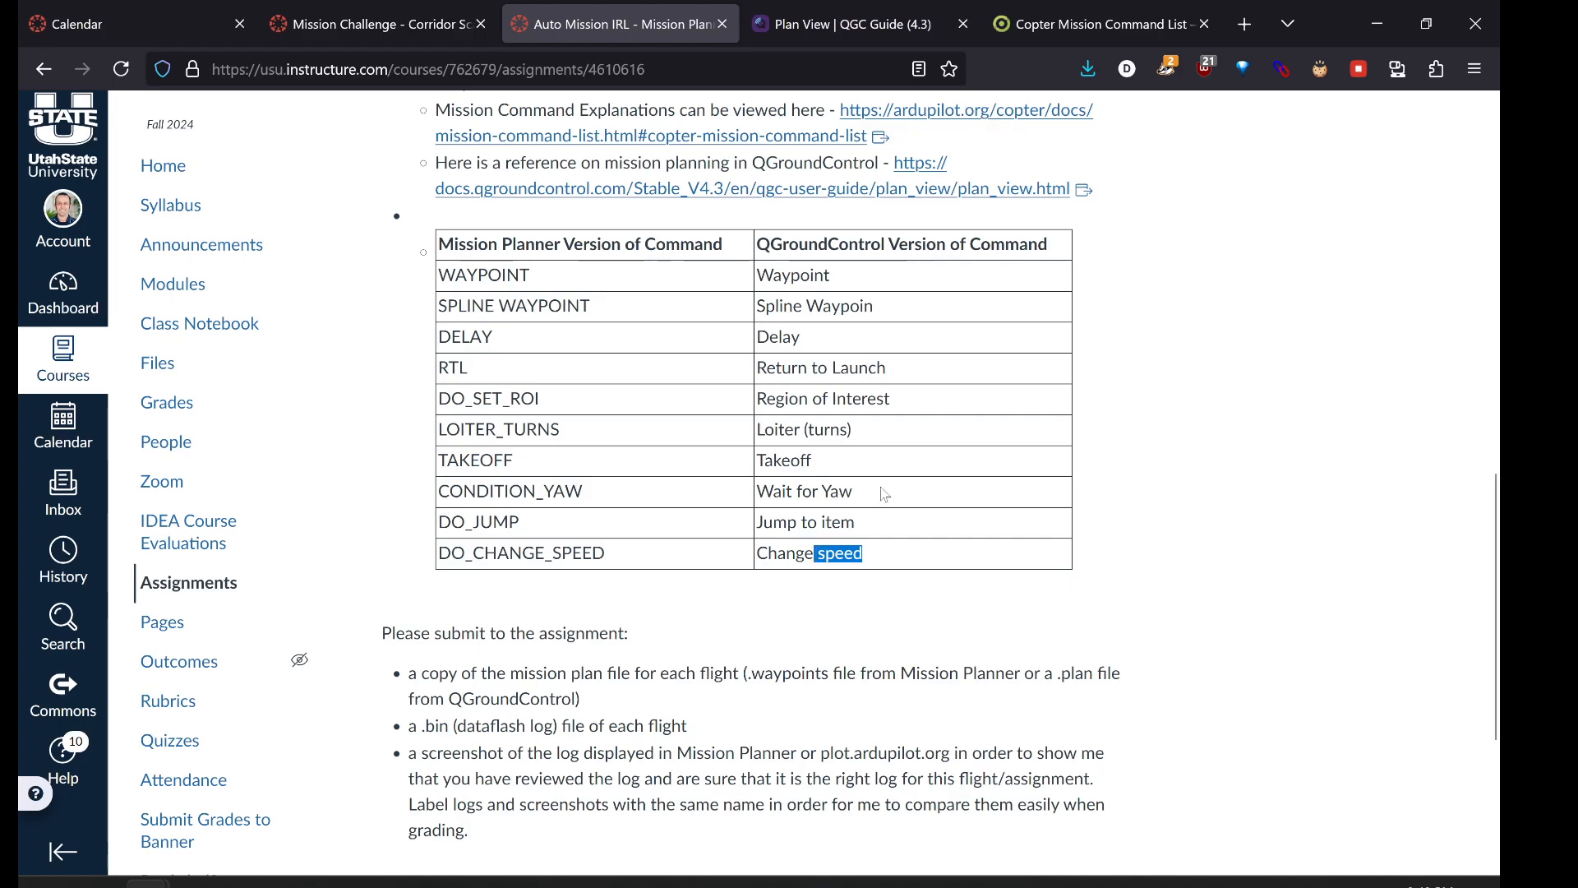
pyautogui.click(432, 884)
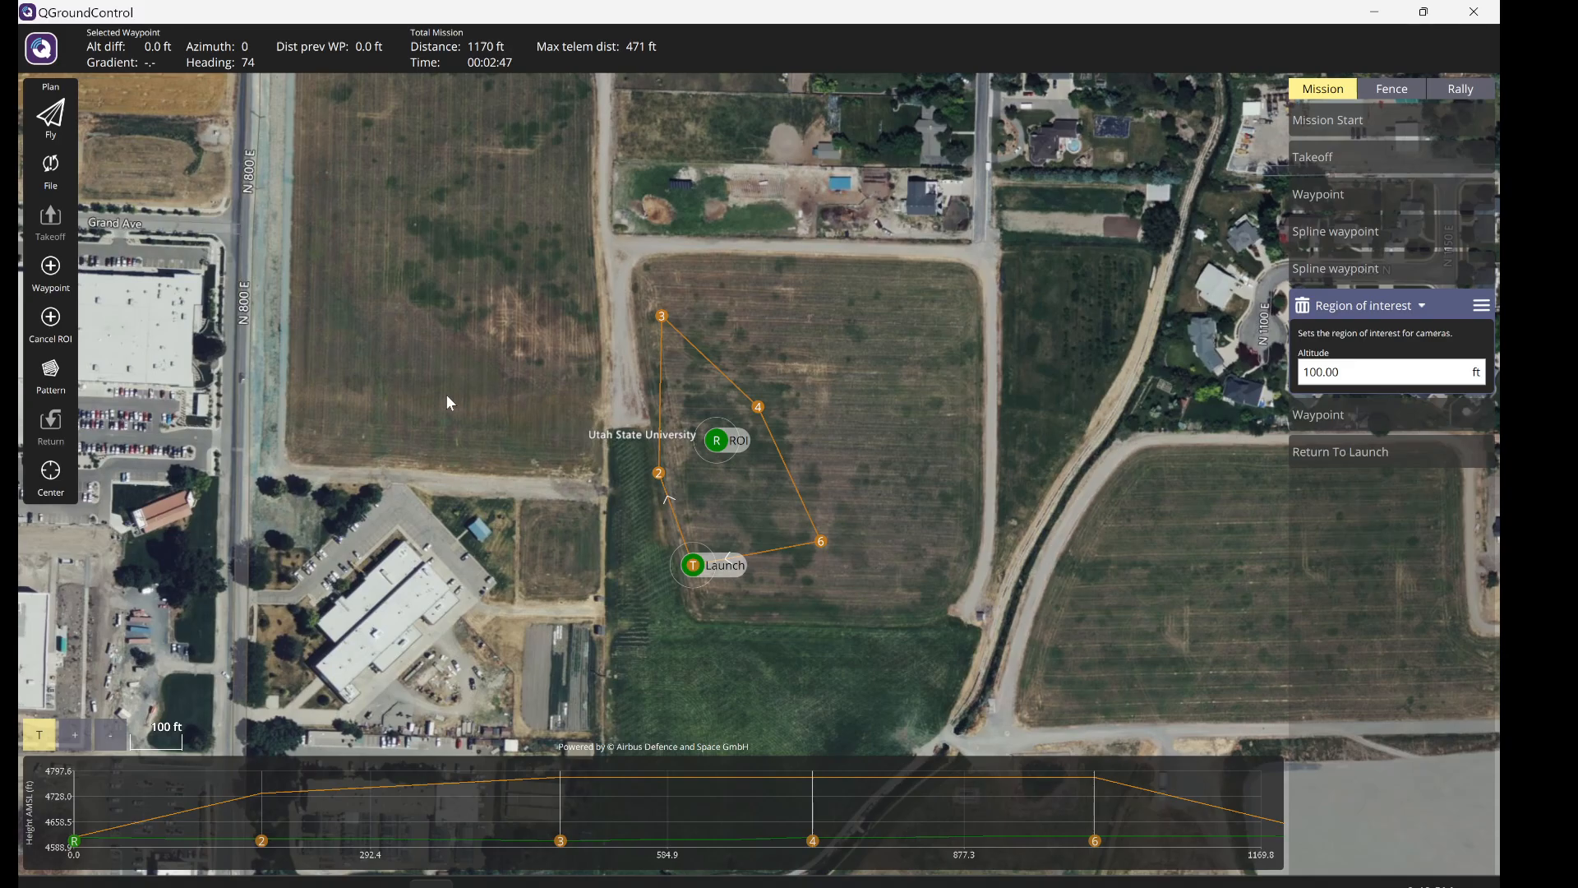
# - Save the mission plan as 'test' in the Downloads folder
pyautogui.click(52, 169)
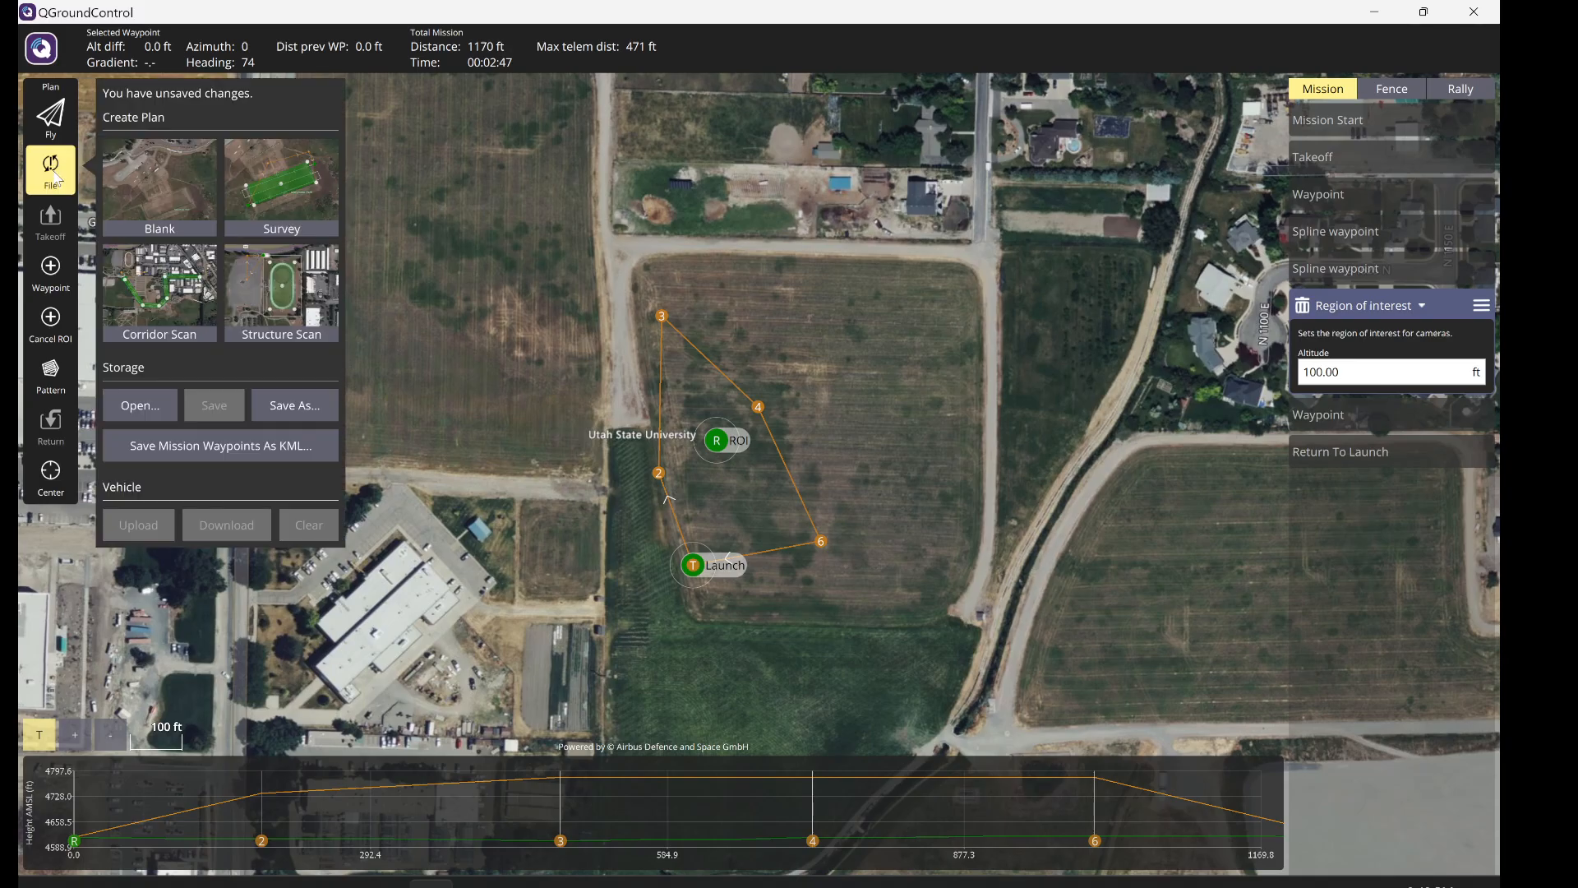
pyautogui.click(294, 418)
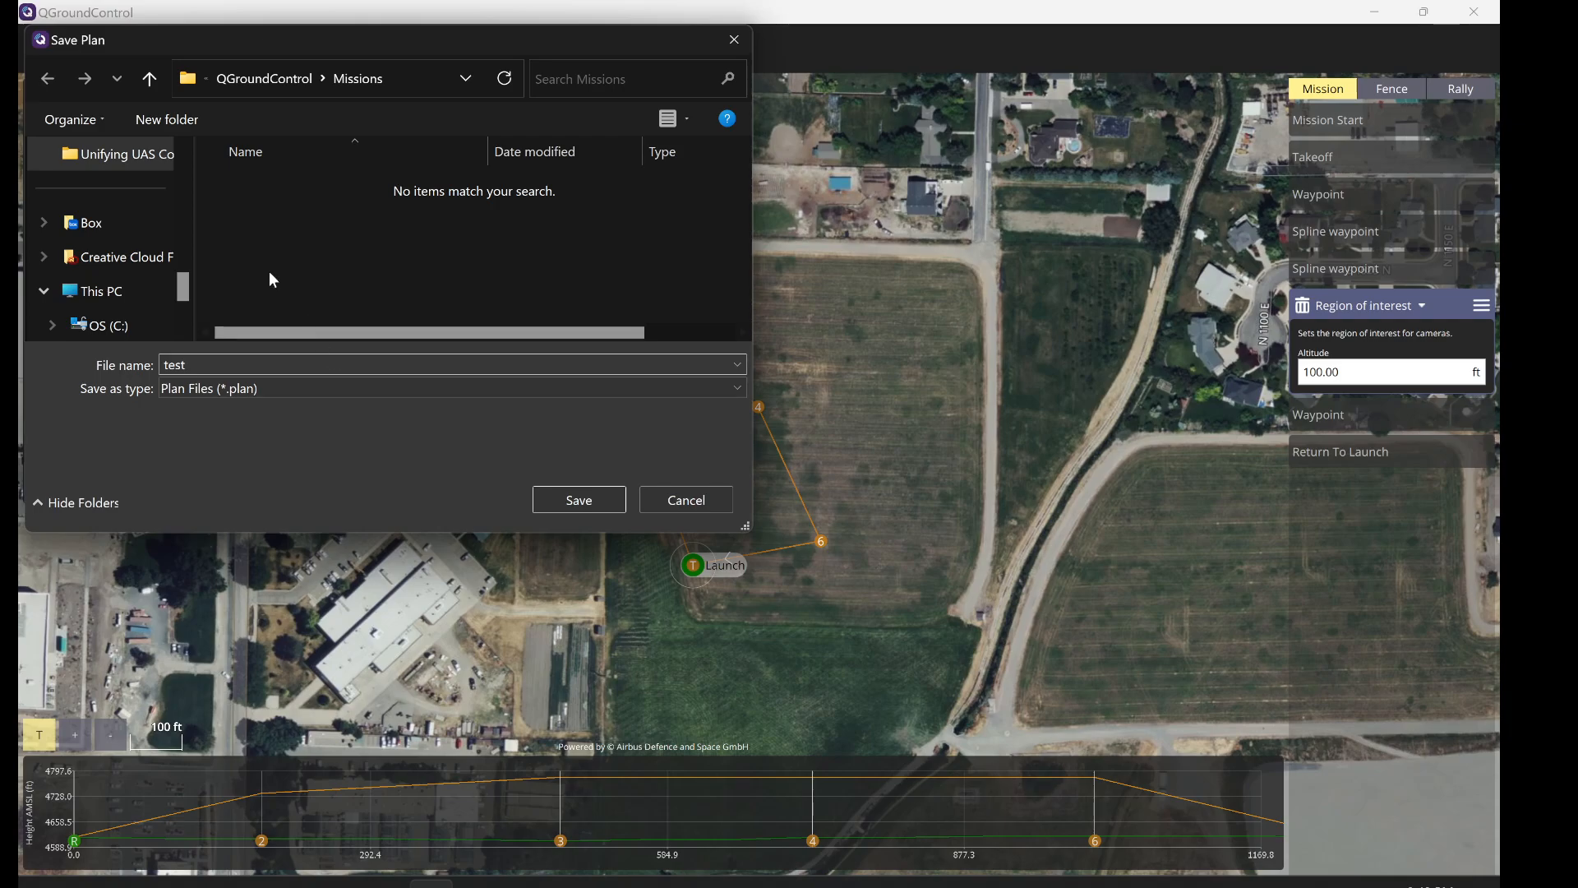
pyautogui.scroll(5, 99, 246)
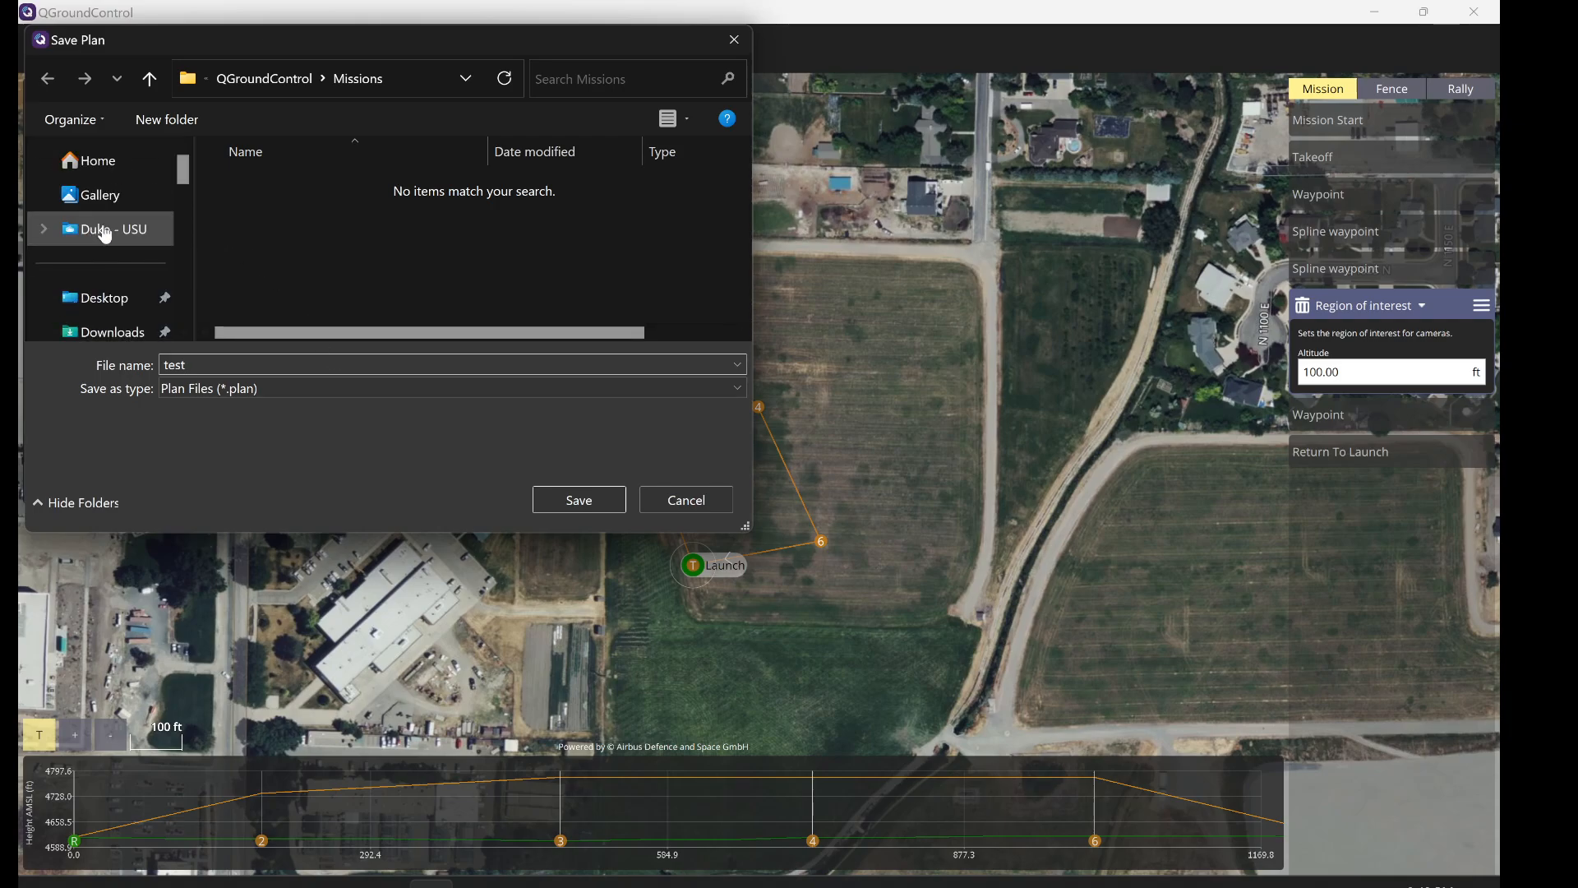
pyautogui.click(102, 328)
pyautogui.click(551, 491)
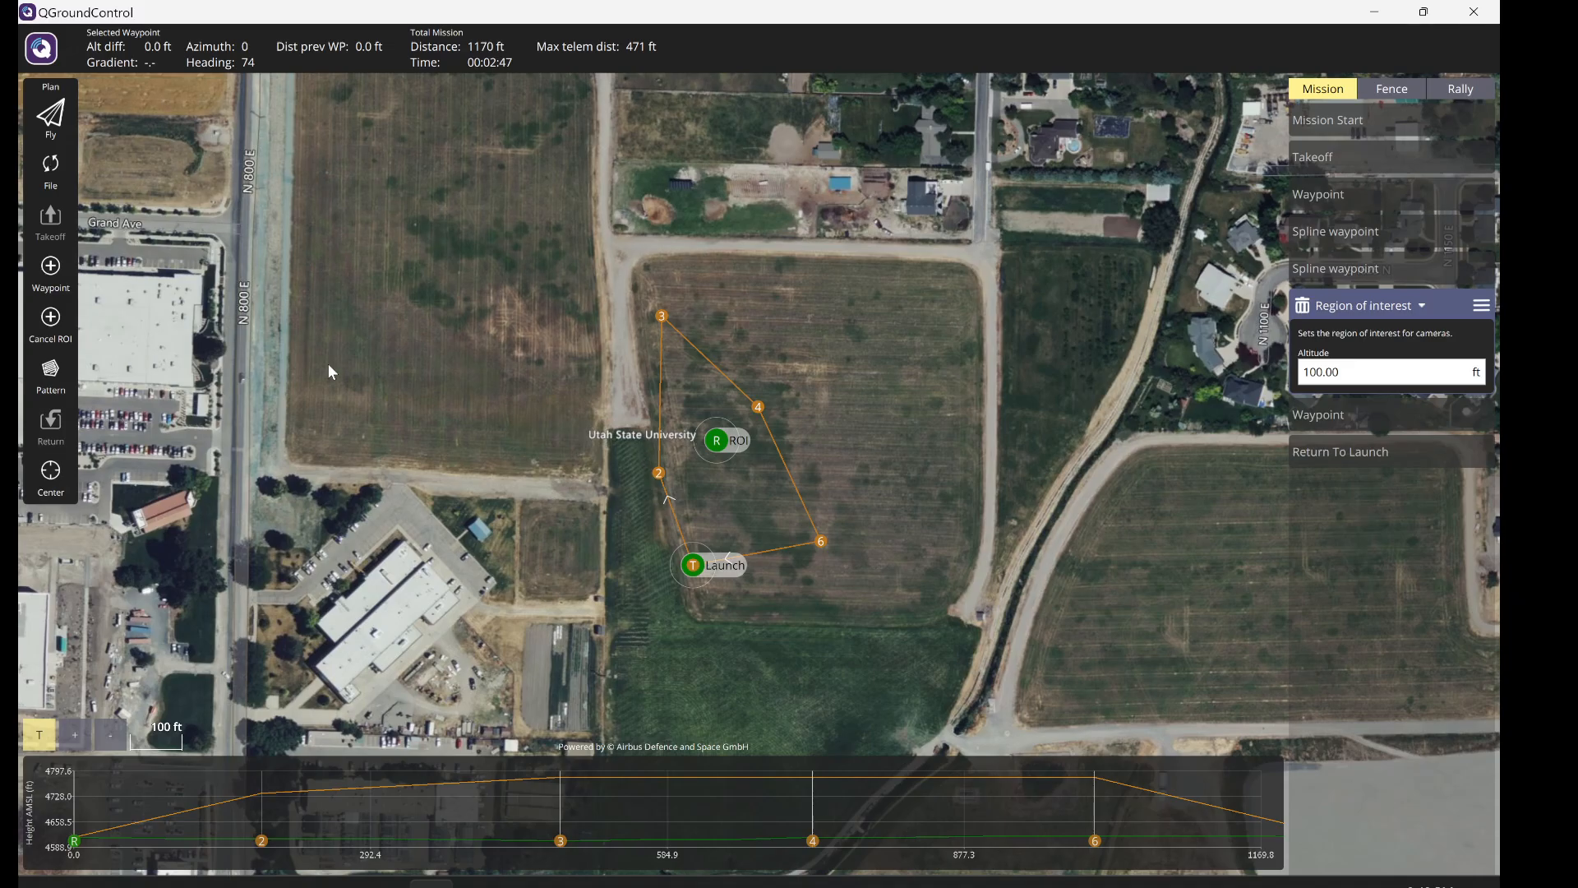
# - Reload test.plan from Downloads and pan the map to centre the mission
pyautogui.click(51, 171)
pyautogui.click(139, 382)
pyautogui.doubleClick(316, 208)
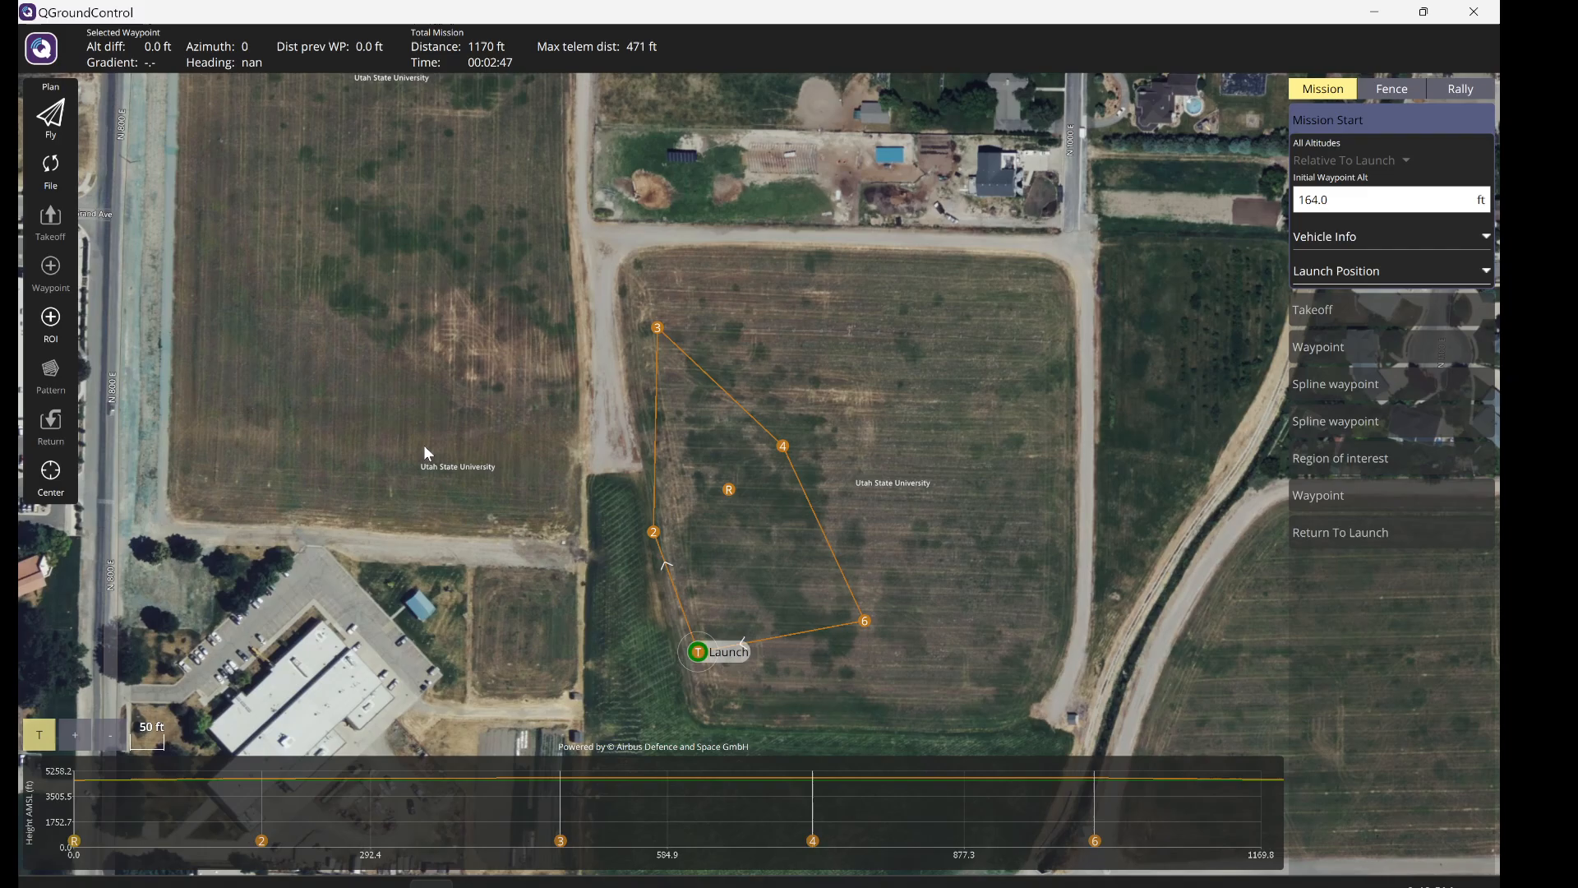
pyautogui.moveTo(945, 460); pyautogui.dragTo(942, 361)
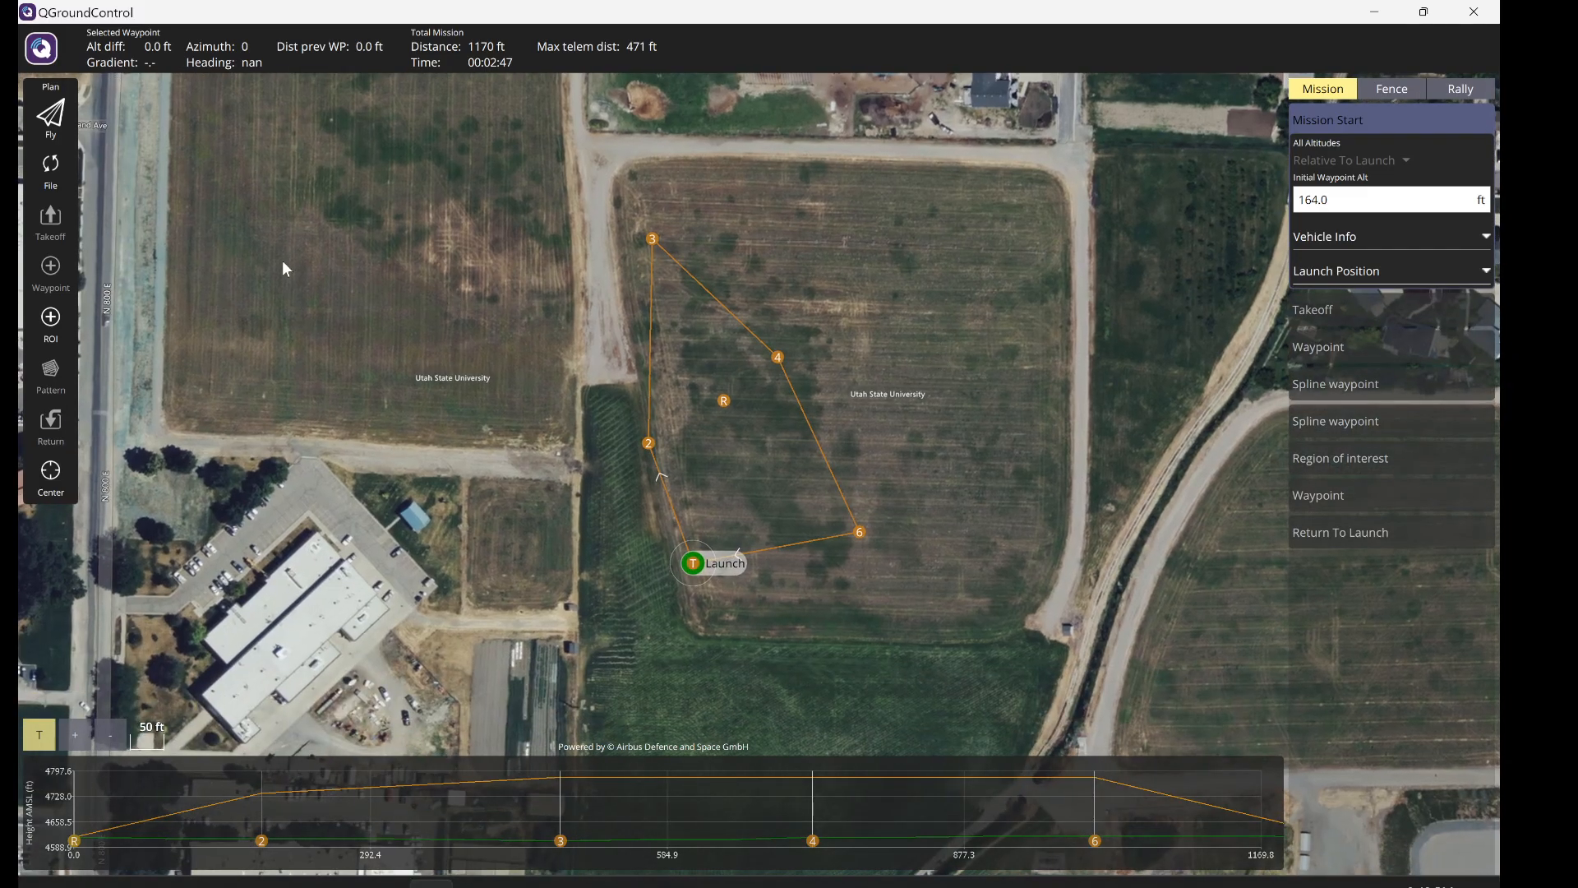
# - Open and close the plan file options, then switch to the Canvas assignment page
pyautogui.click(46, 178)
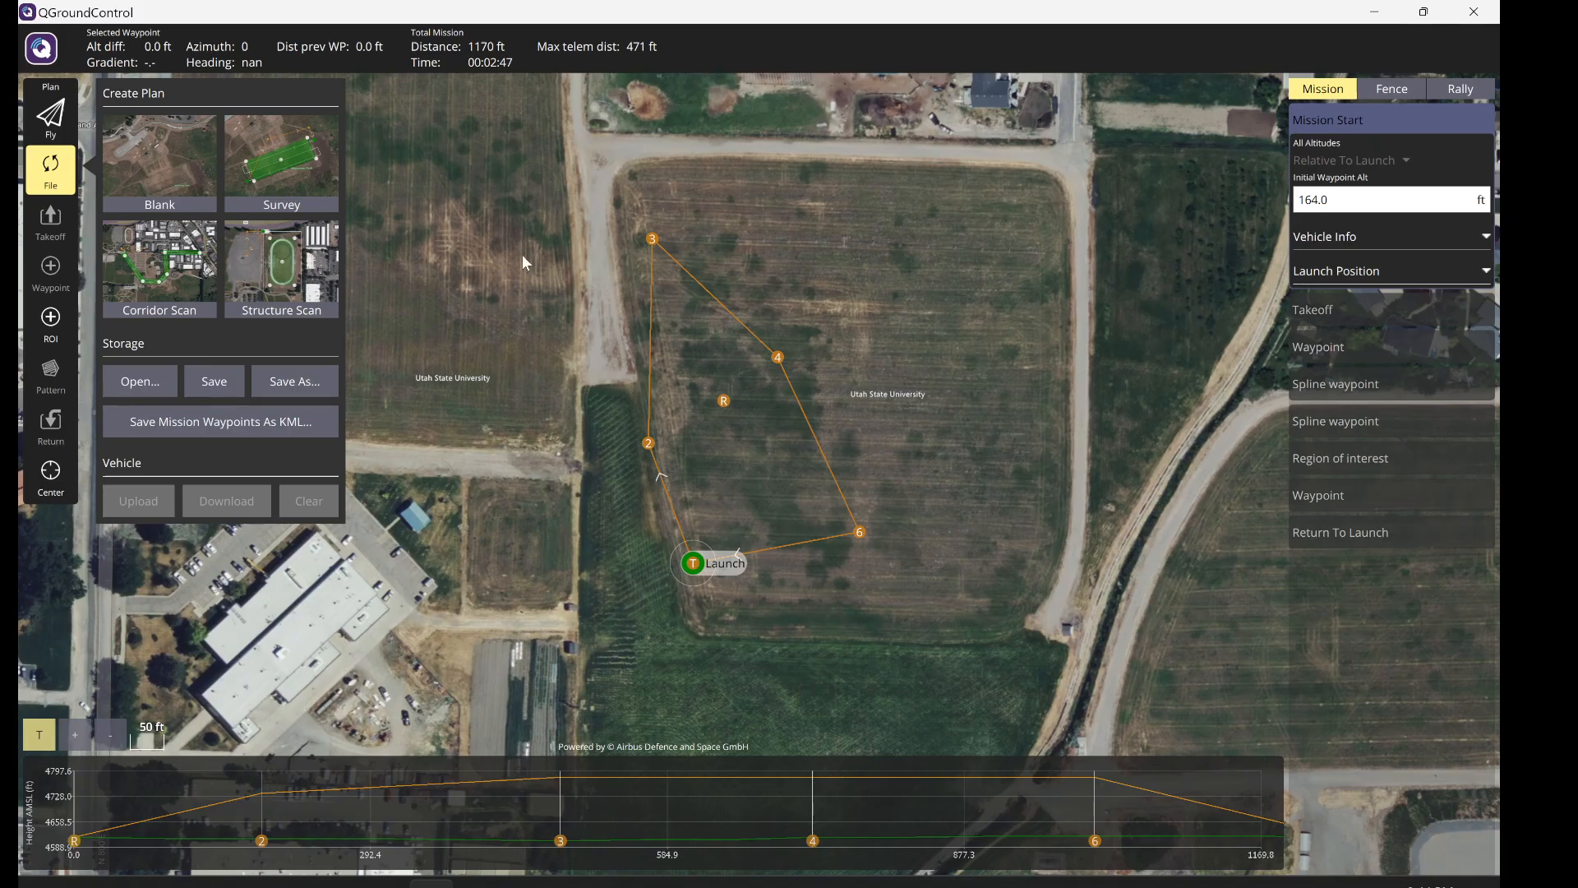
pyautogui.click(497, 281)
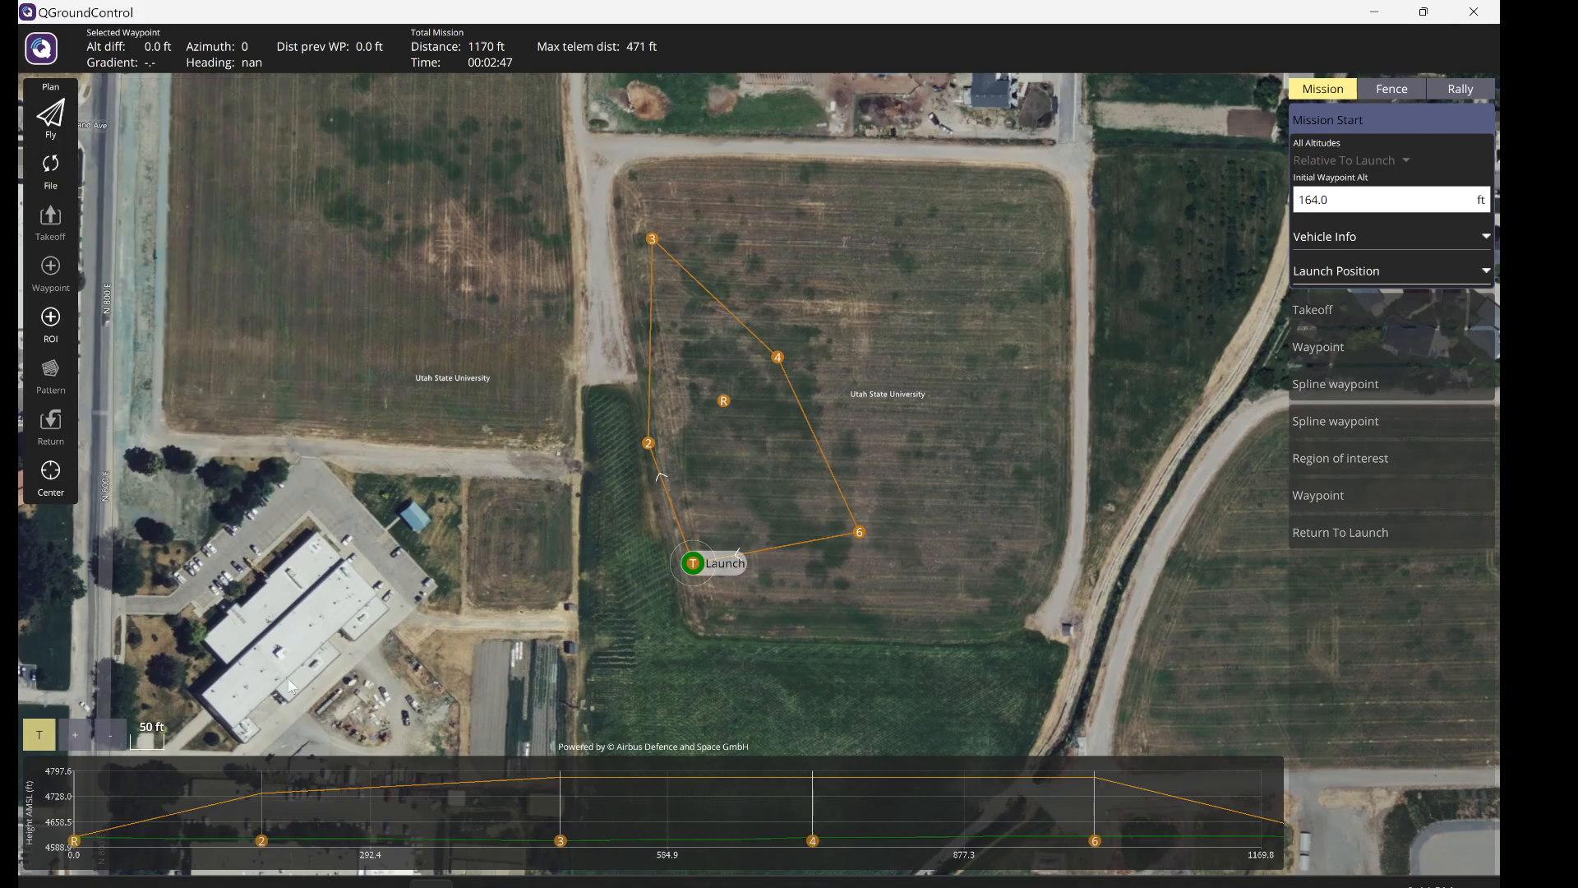
pyautogui.hotkey('alt', 'Tab')
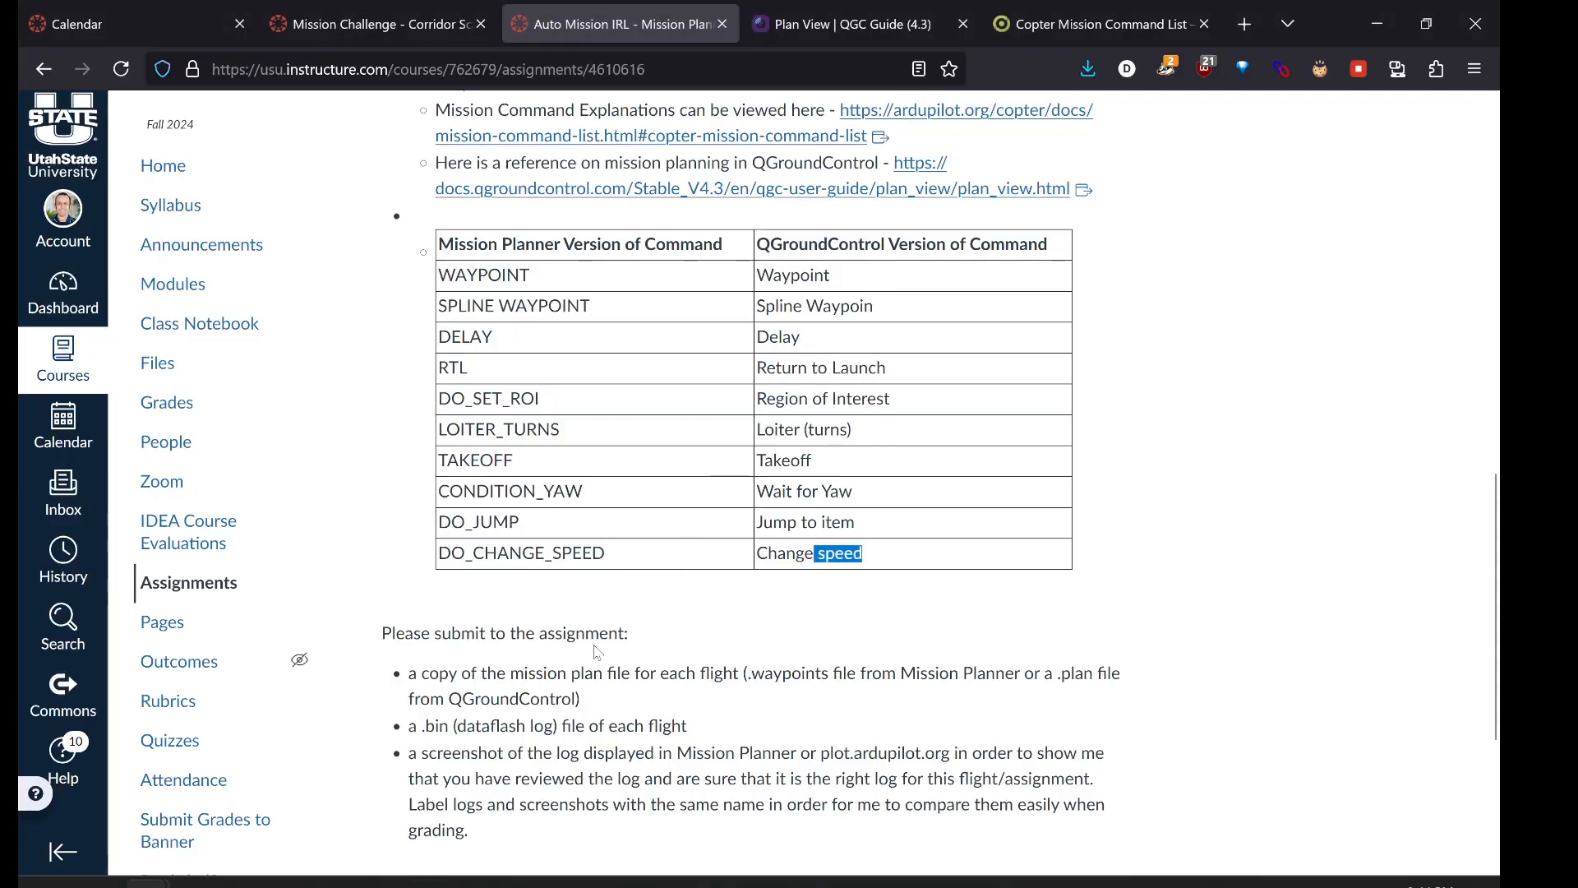
# - Skim the Canvas submission list, briefly check QGroundControl's plan file options, then return
pyautogui.scroll(-1, 596, 651)
pyautogui.moveTo(458, 561); pyautogui.dragTo(678, 561)
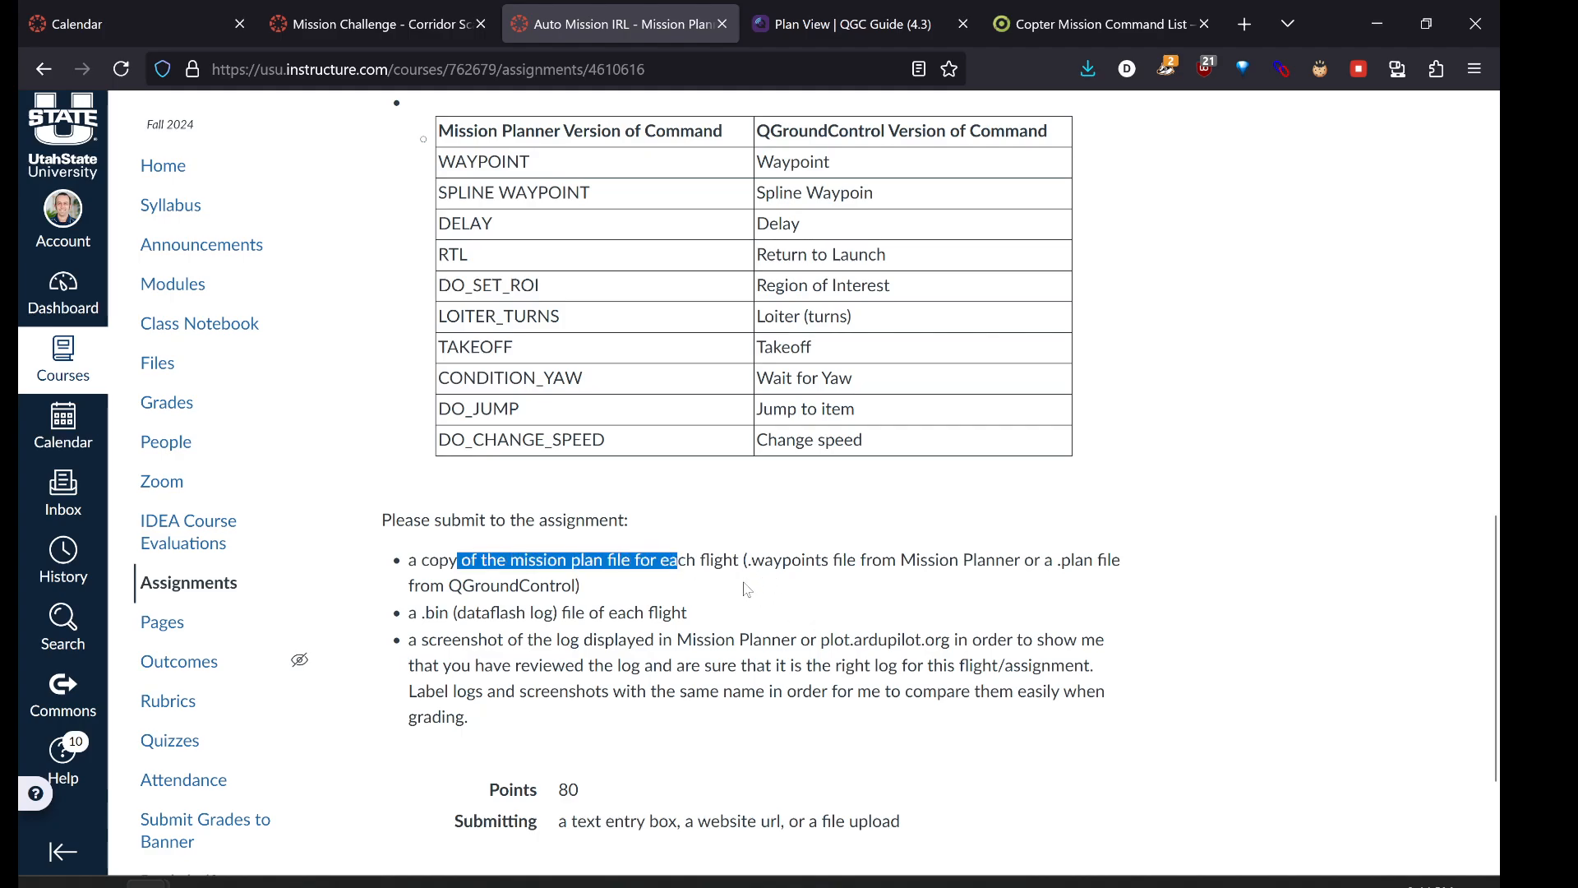
pyautogui.hotkey('alt', 'Tab')
pyautogui.click(50, 170)
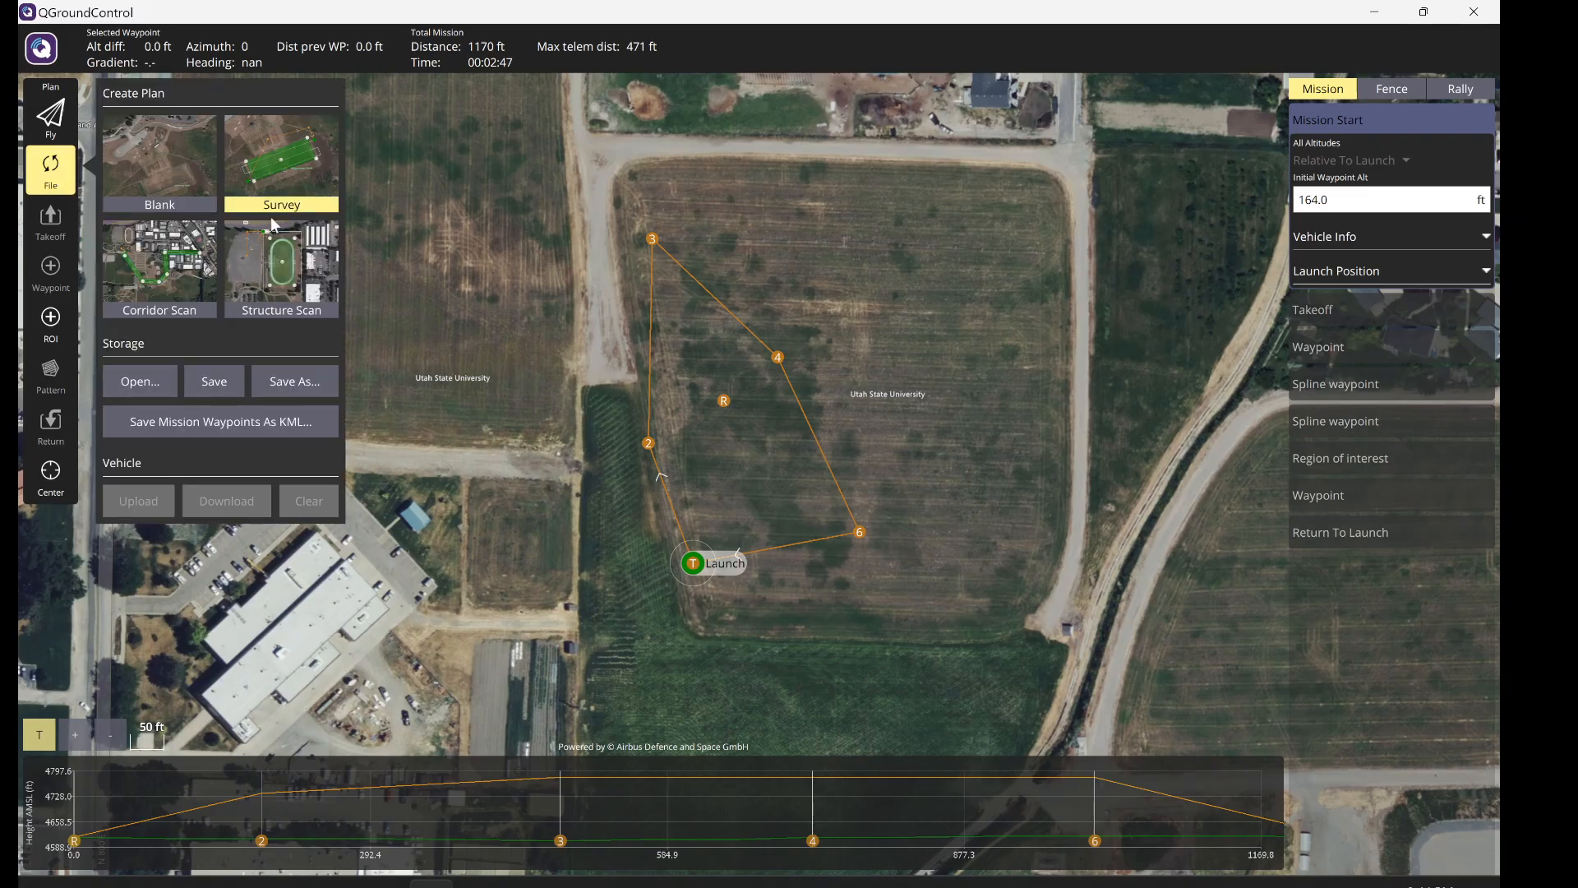
pyautogui.click(206, 369)
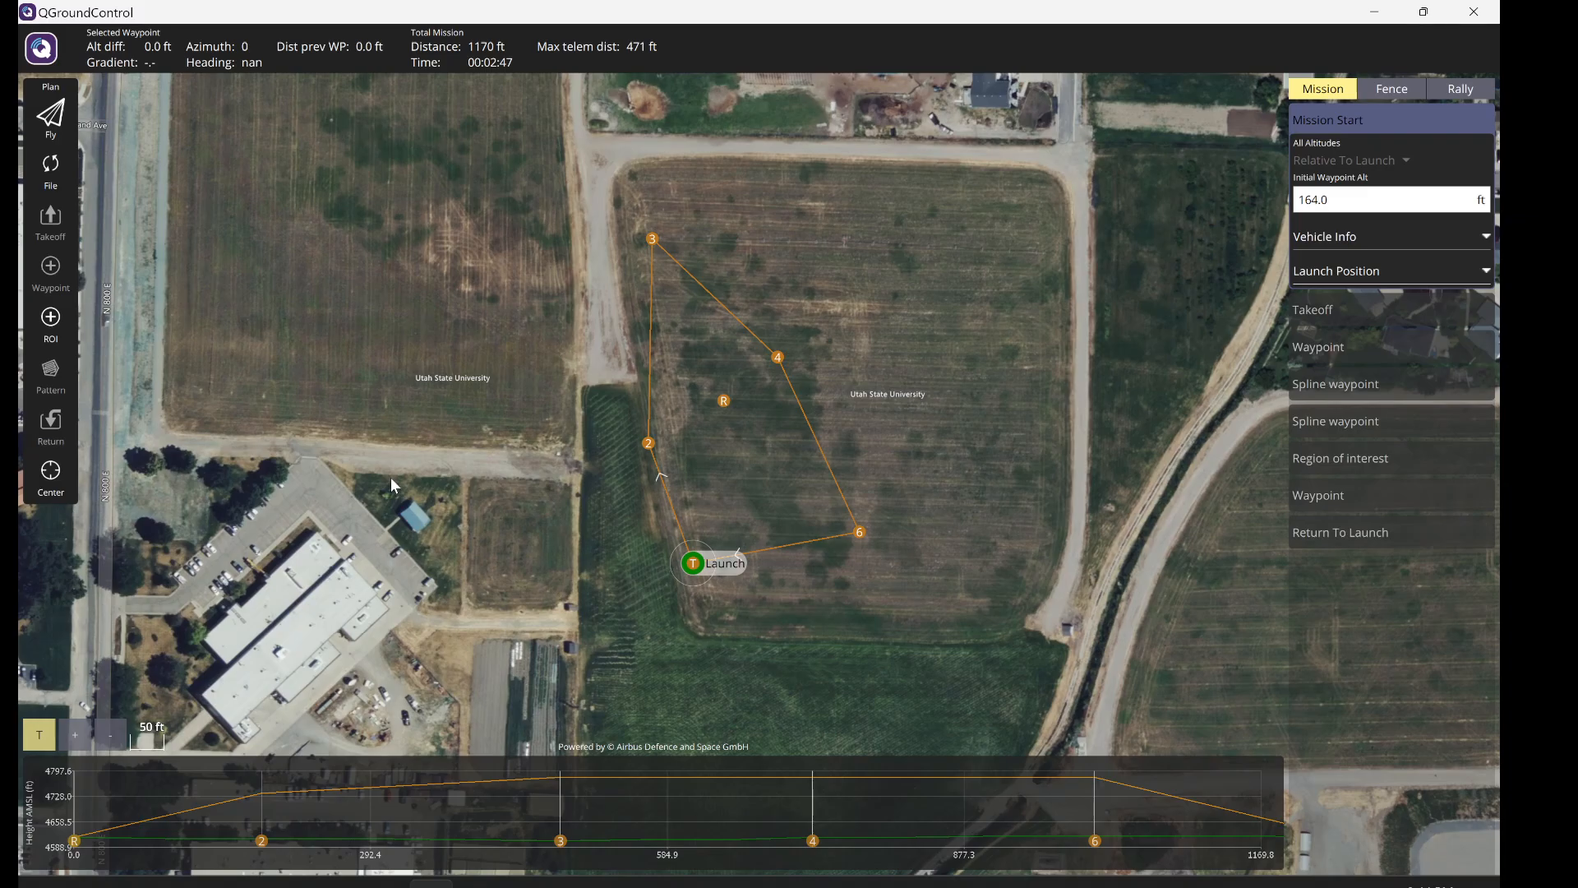
pyautogui.hotkey('alt', 'Tab')
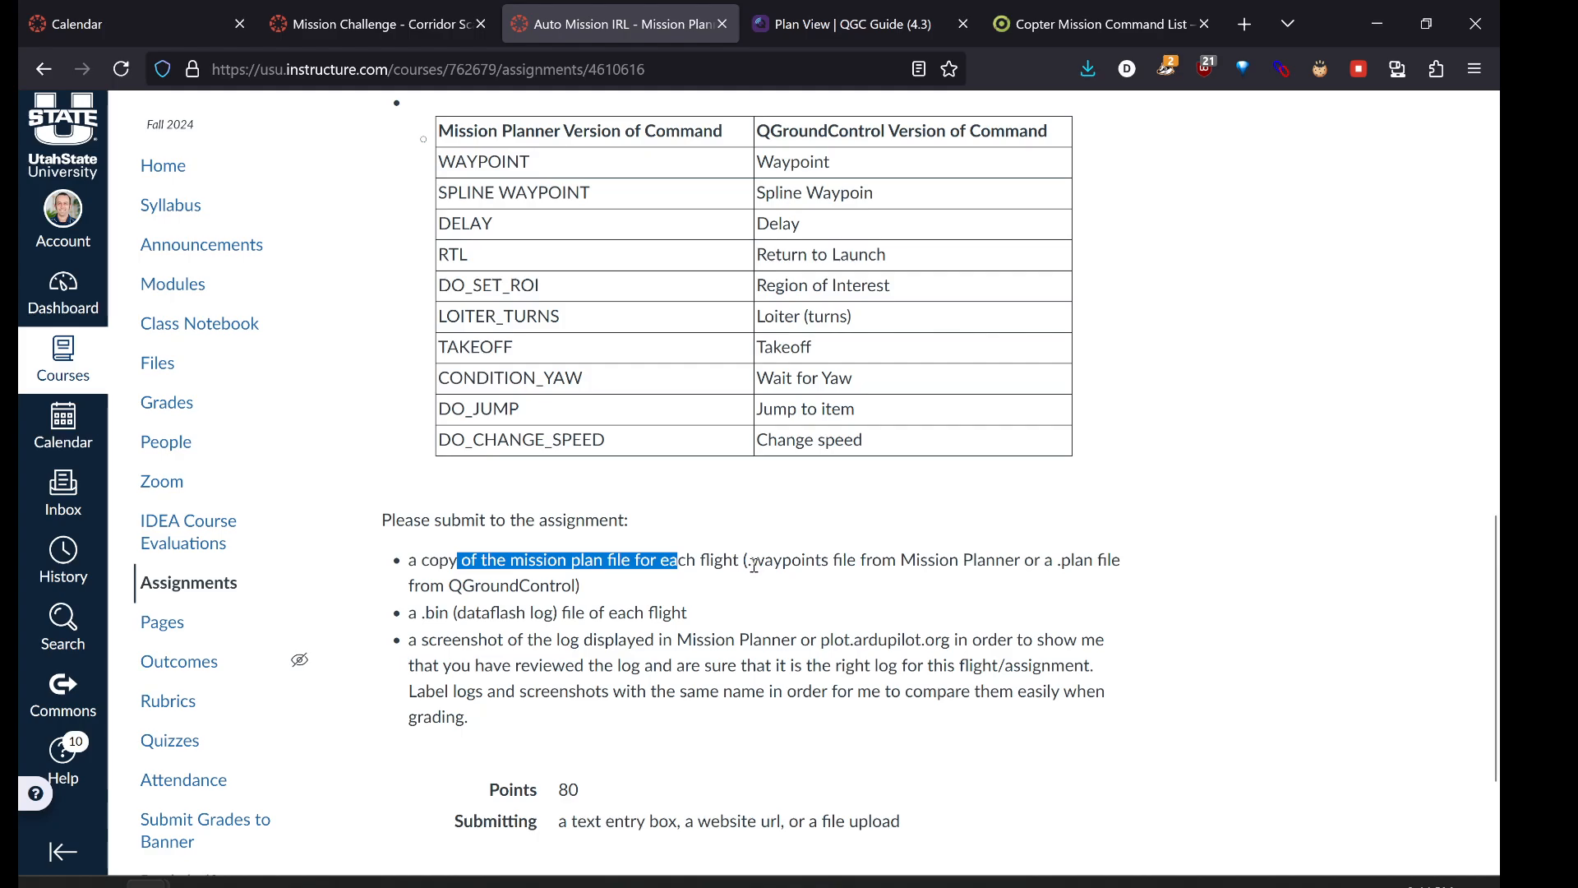
# - Highlight the .waypoints, .bin dataflash log and log-labelling requirements on the Canvas page
pyautogui.moveTo(752, 562); pyautogui.dragTo(773, 563)
pyautogui.click(583, 615)
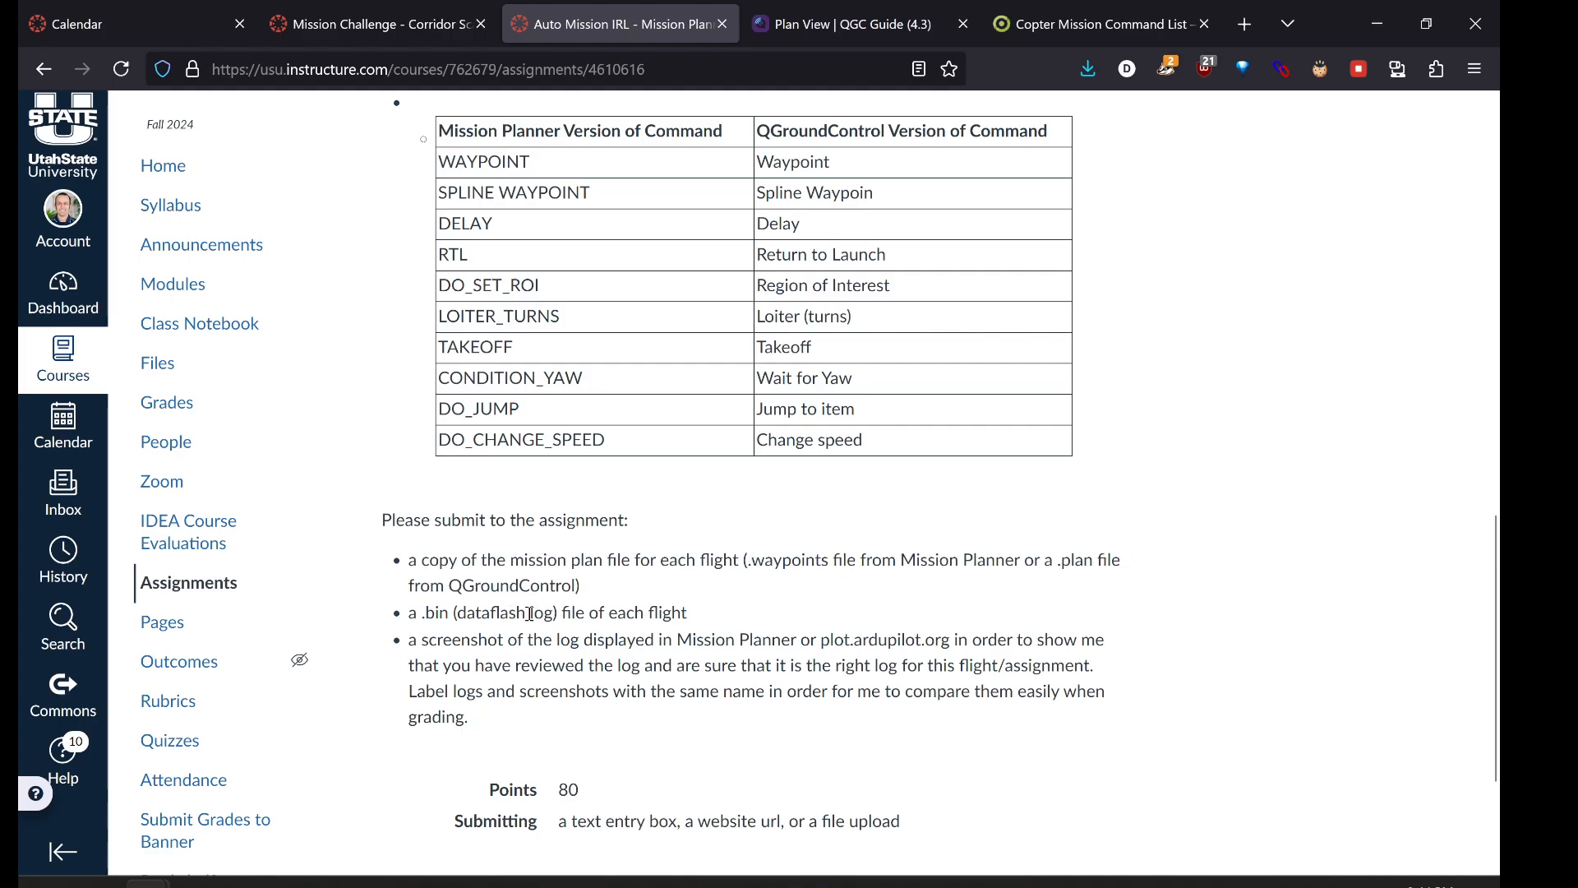
pyautogui.moveTo(531, 615); pyautogui.dragTo(403, 622)
pyautogui.scroll(-1, 575, 625)
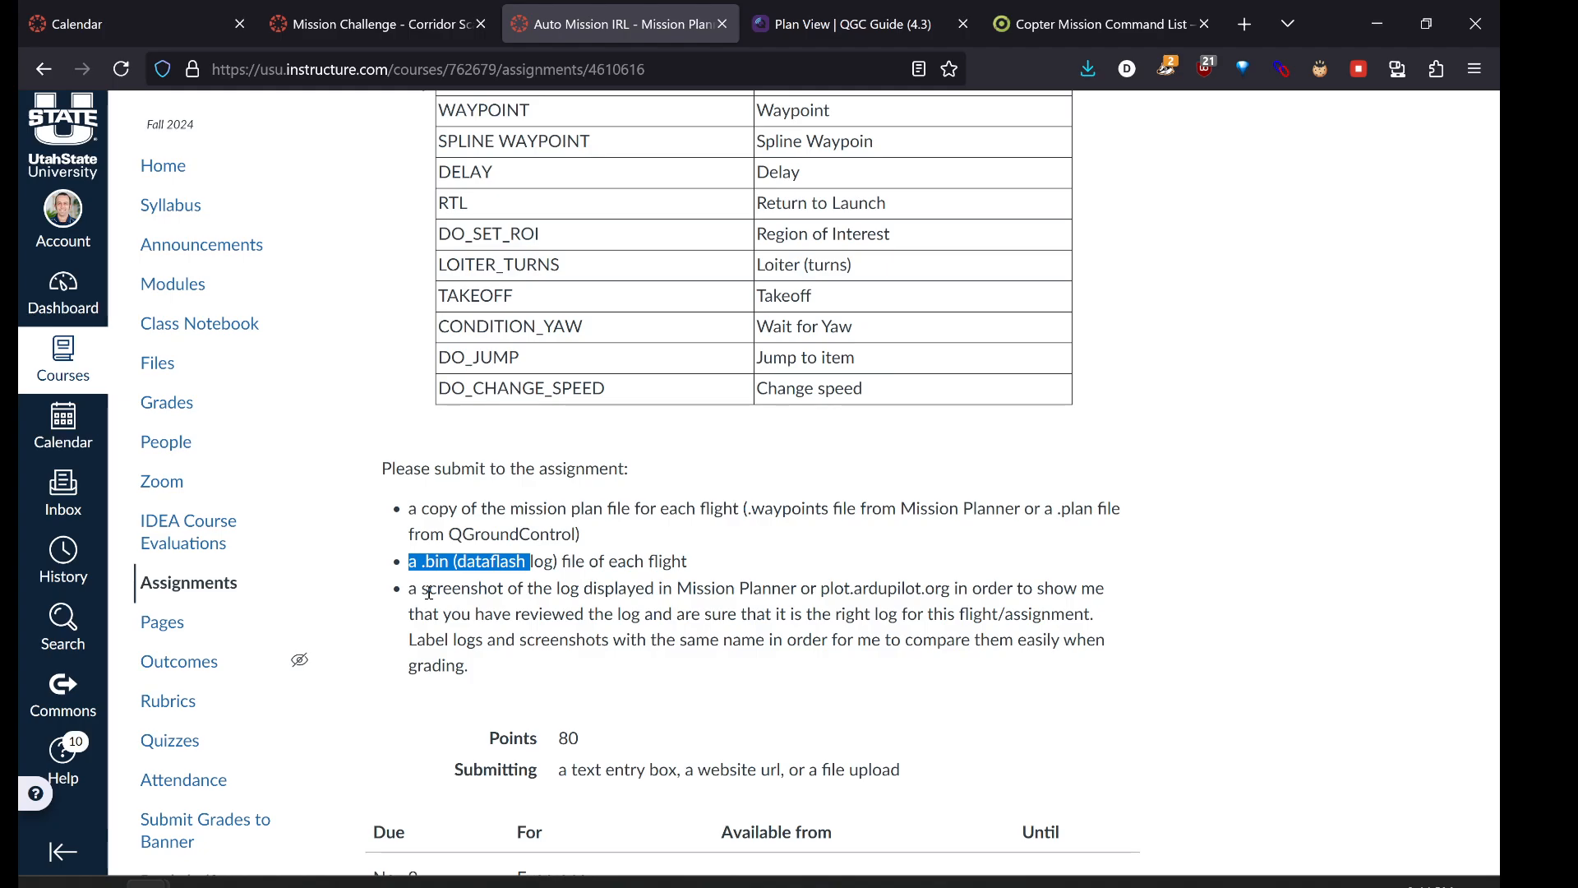
pyautogui.scroll(-1, 612, 596)
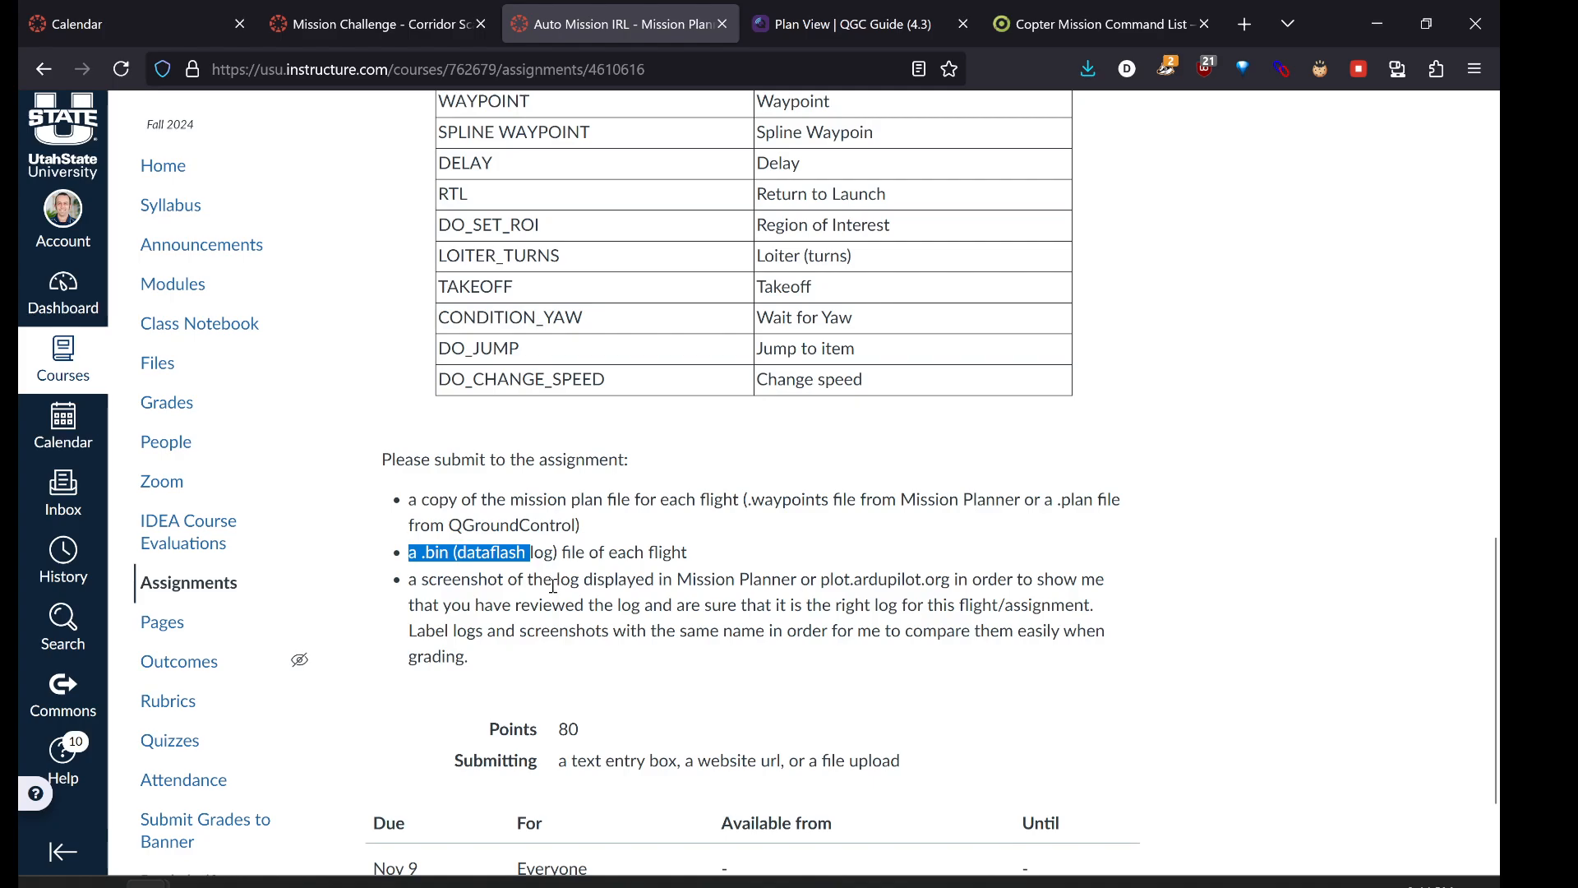
pyautogui.moveTo(409, 630); pyautogui.dragTo(718, 646)
pyautogui.click(718, 639)
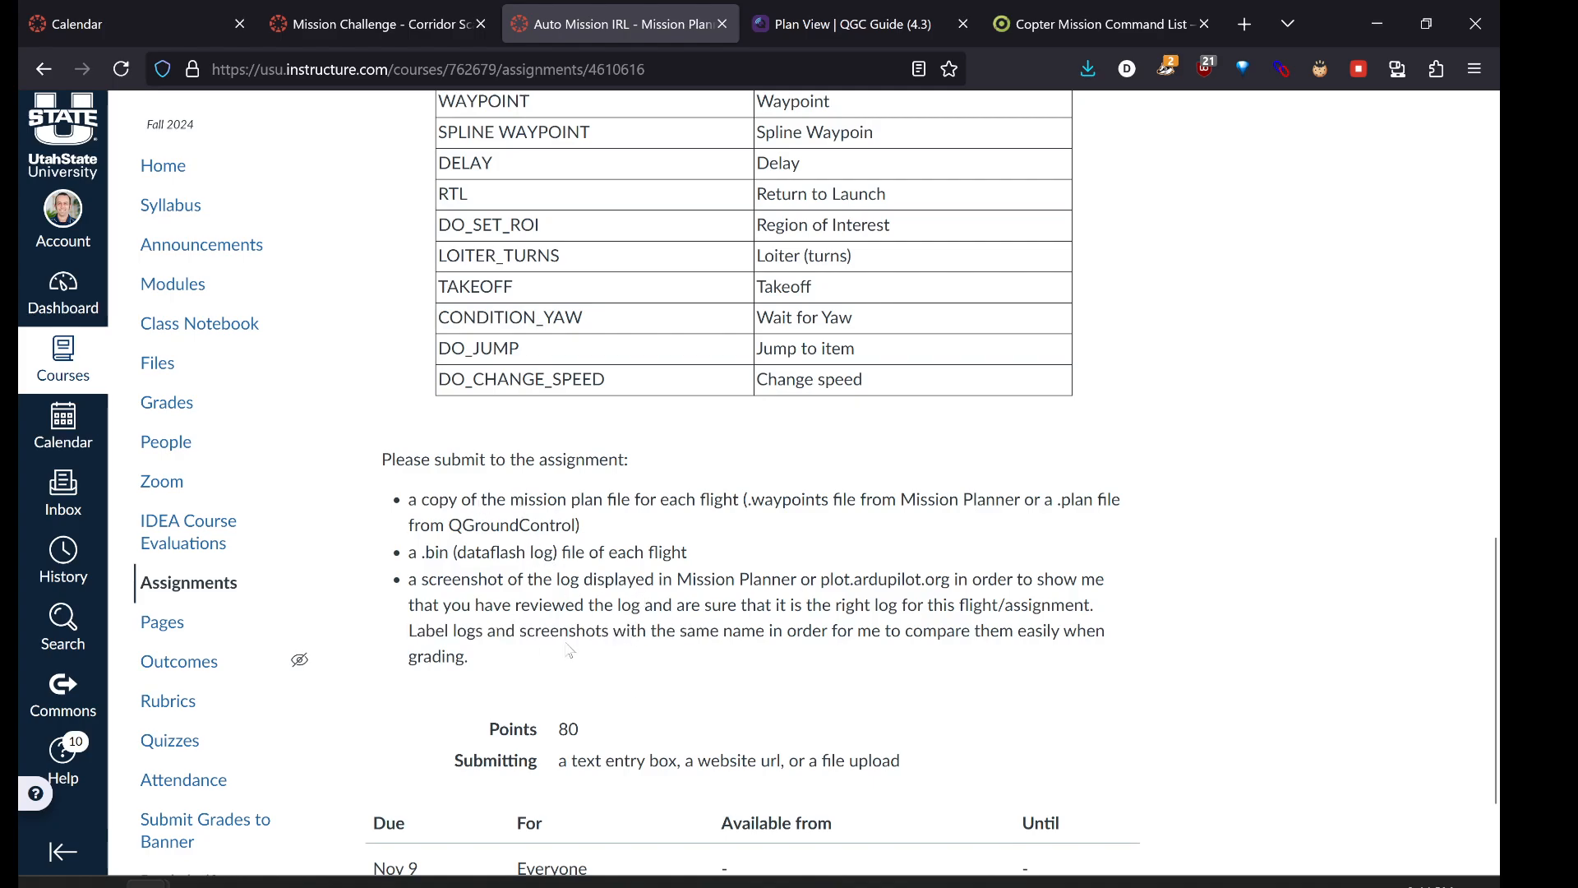
# - Re-highlight the .bin log and log screenshot requirements, then return to QGroundControl
pyautogui.scroll(1, 569, 649)
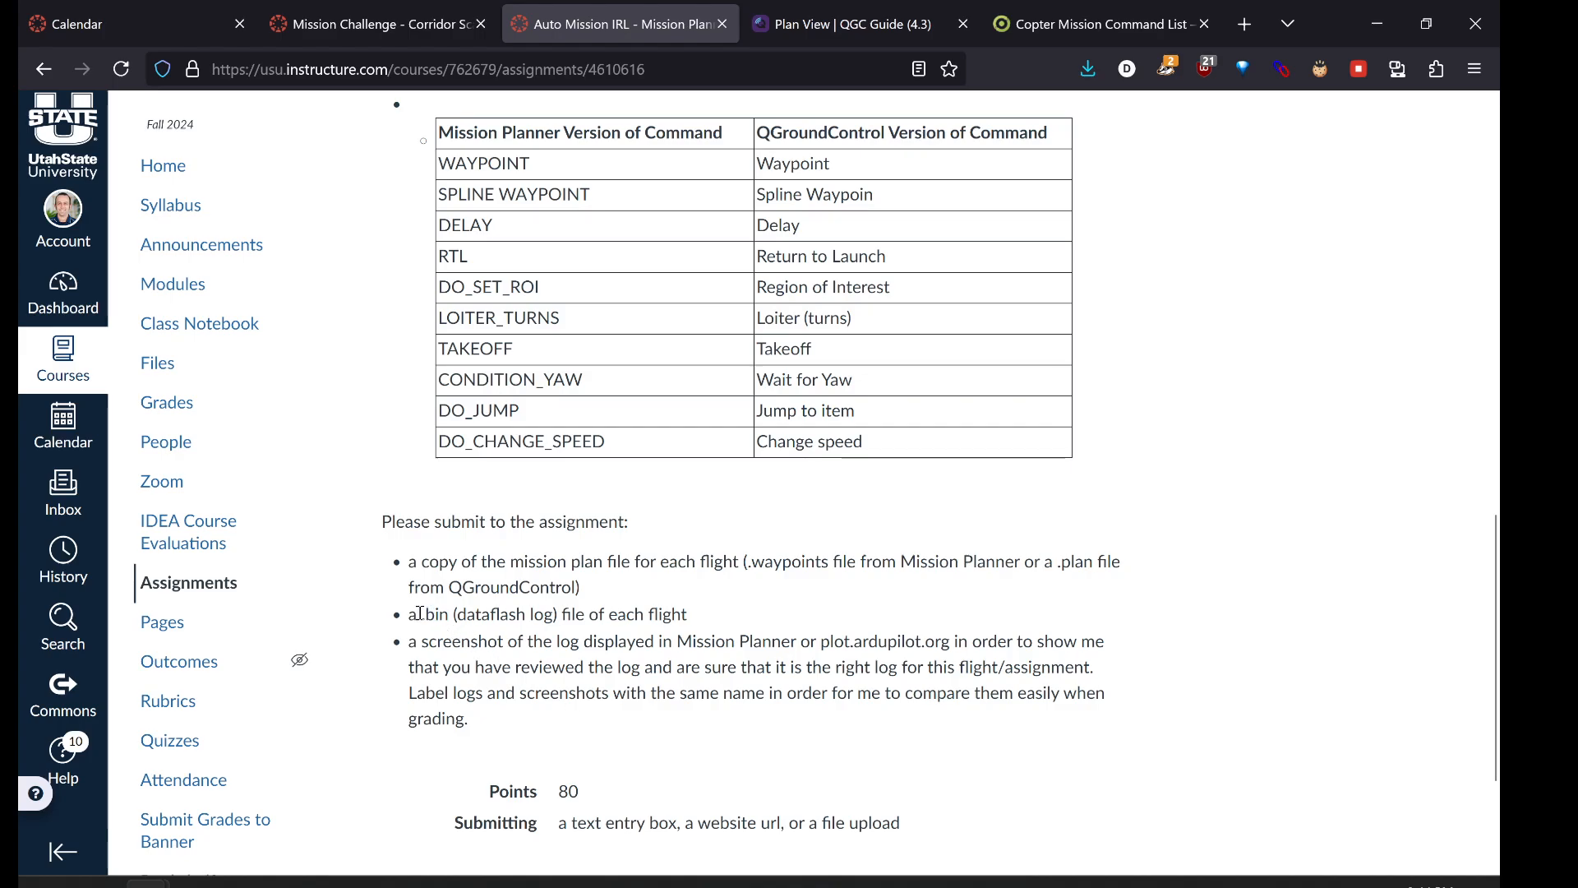
pyautogui.moveTo(419, 613); pyautogui.dragTo(600, 618)
pyautogui.click(498, 725)
pyautogui.moveTo(418, 644); pyautogui.dragTo(628, 667)
pyautogui.click(706, 696)
pyautogui.scroll(2, 908, 526)
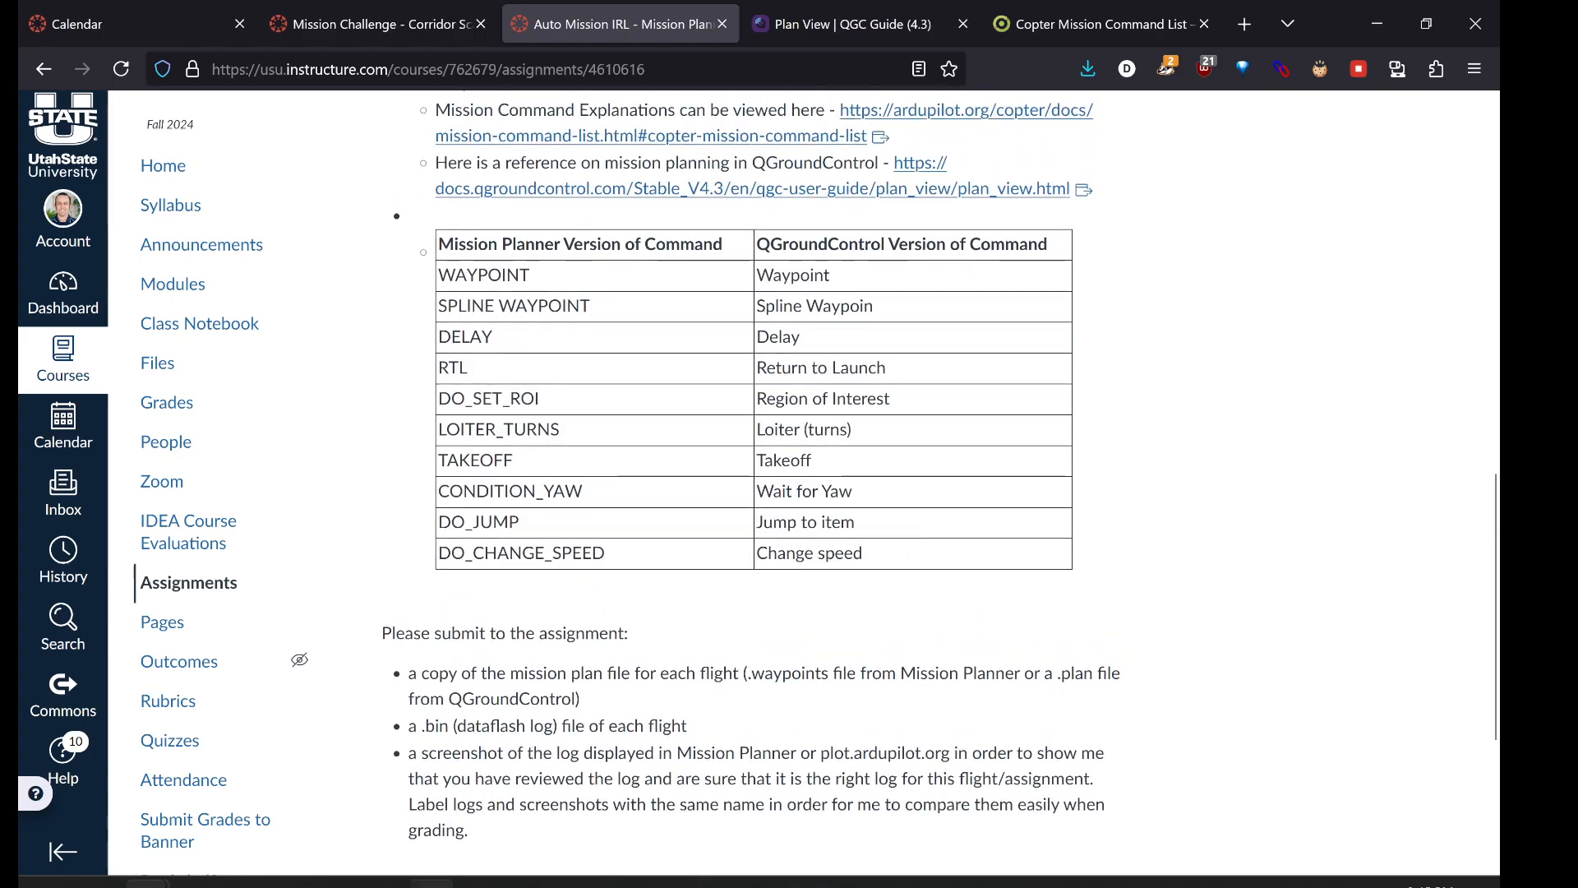
pyautogui.click(433, 882)
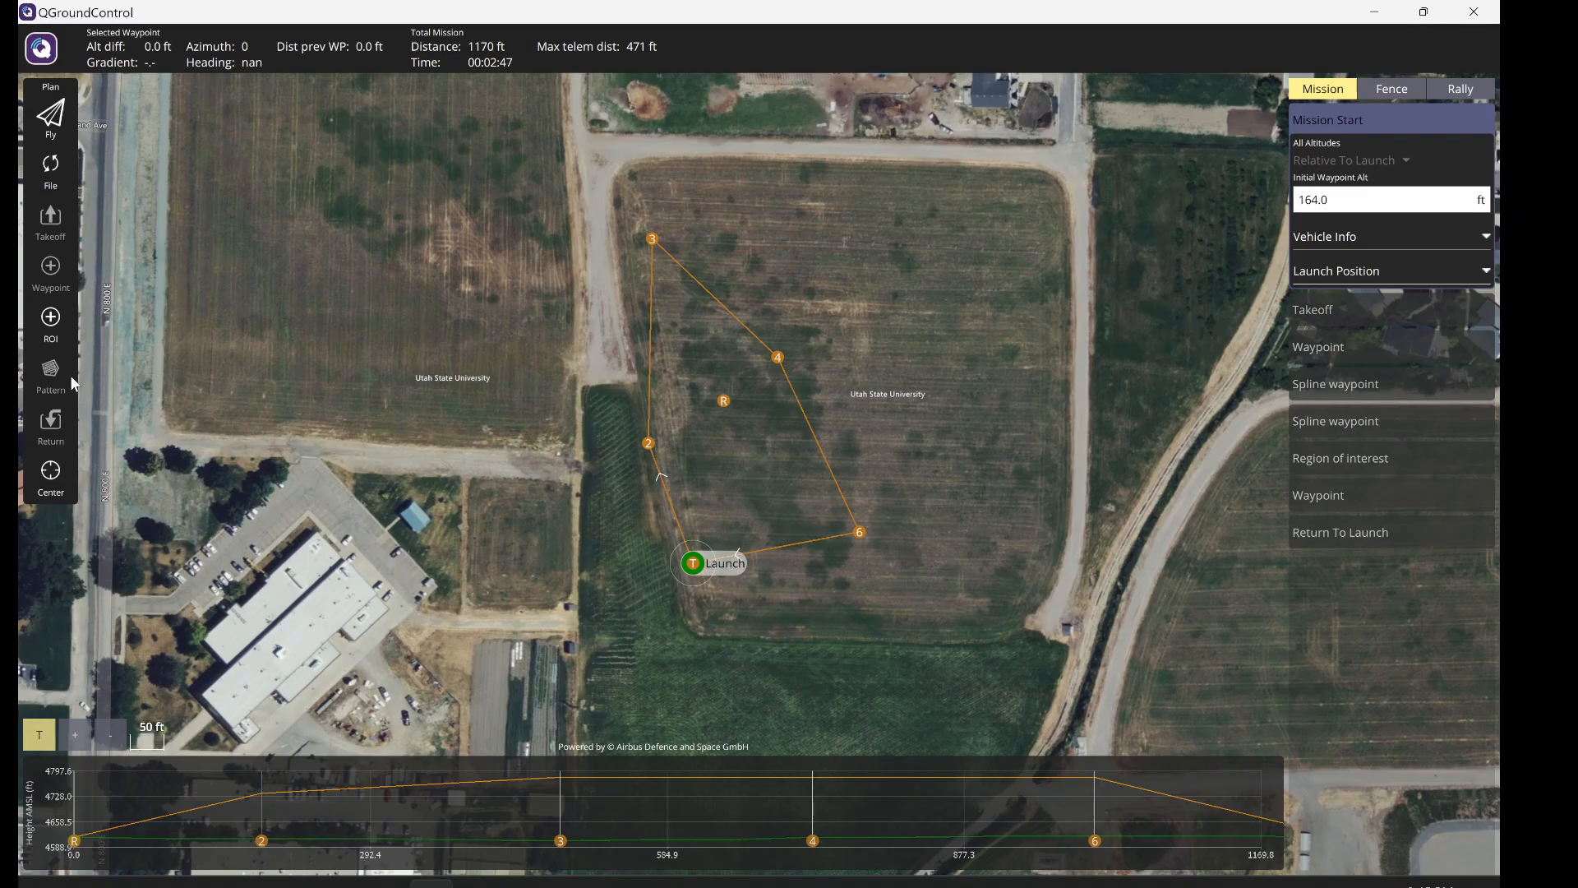
# - Load the test.plan mission from Downloads
pyautogui.click(56, 179)
pyautogui.click(141, 383)
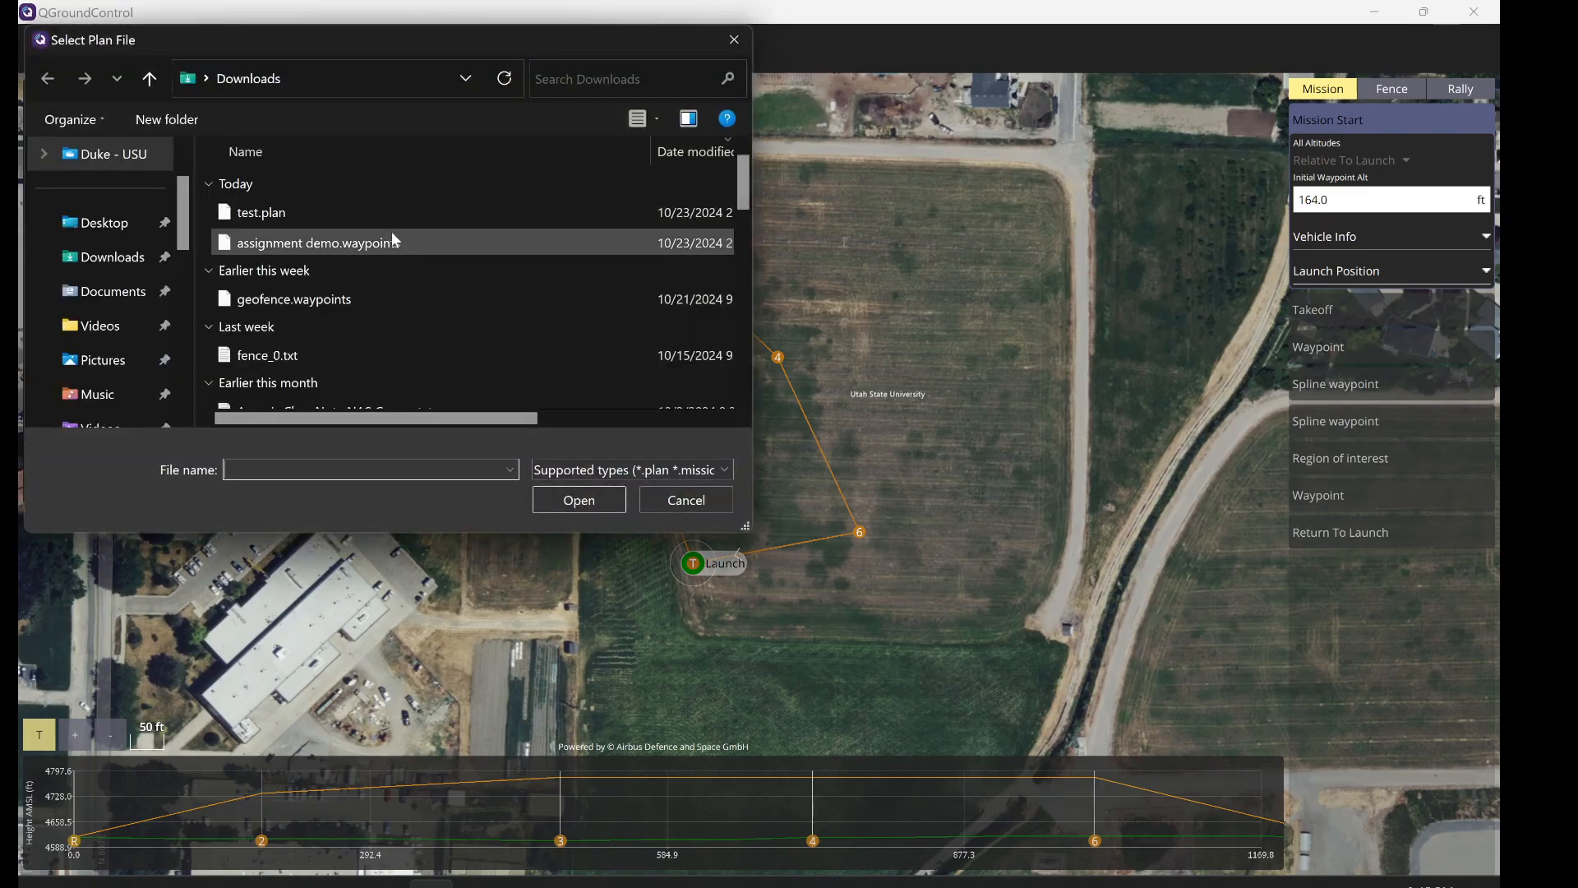
pyautogui.click(349, 211)
pyautogui.doubleClick(347, 211)
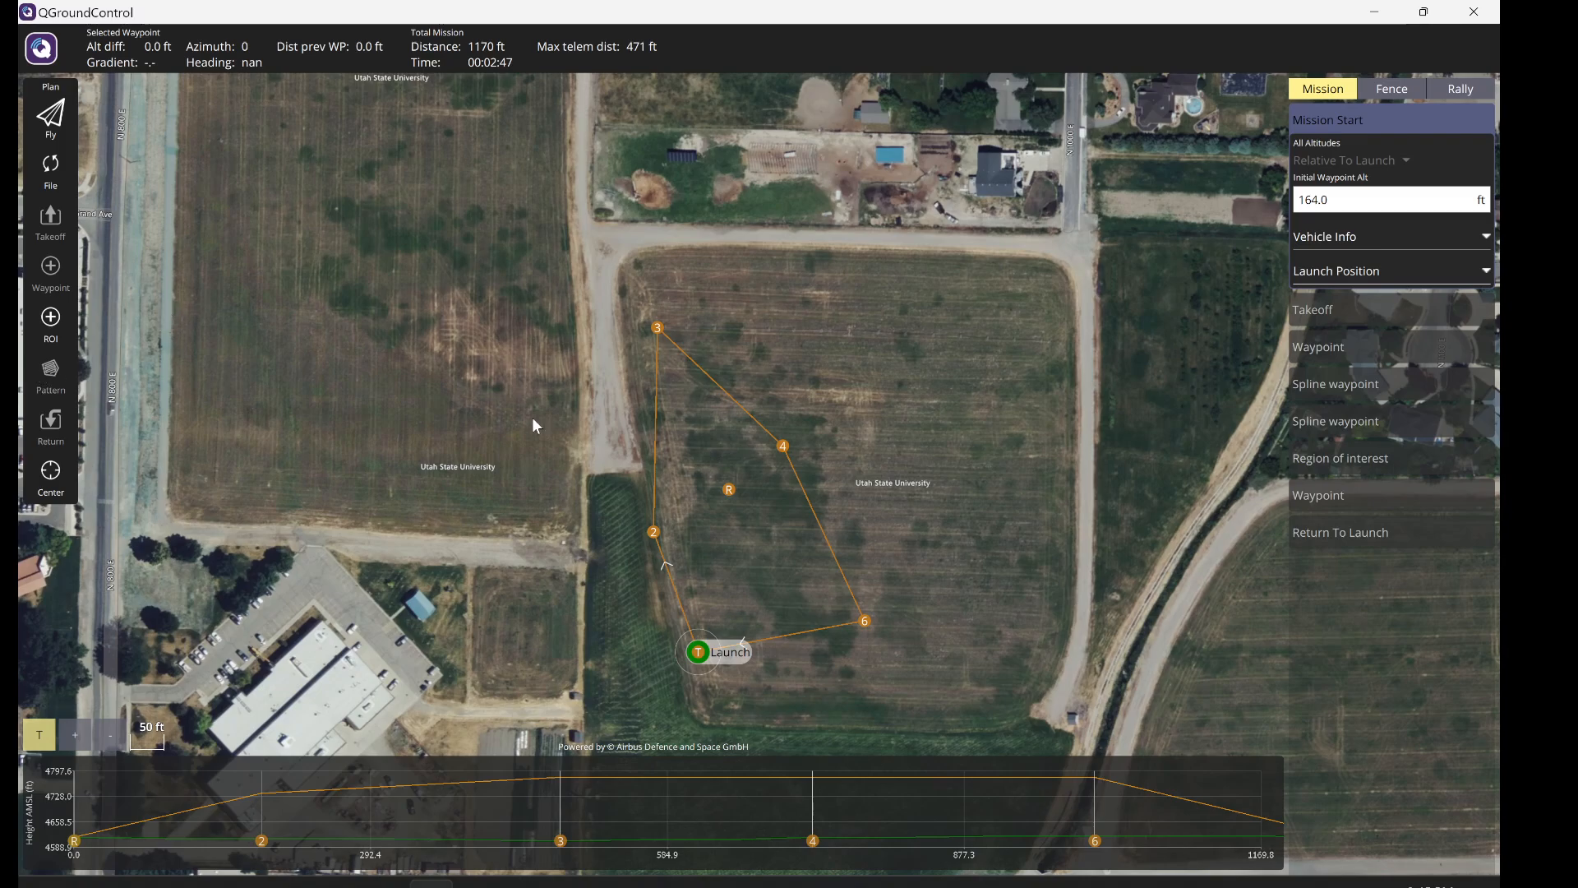
# - Close and reopen the Create Plan/Storage panel
pyautogui.click(50, 169)
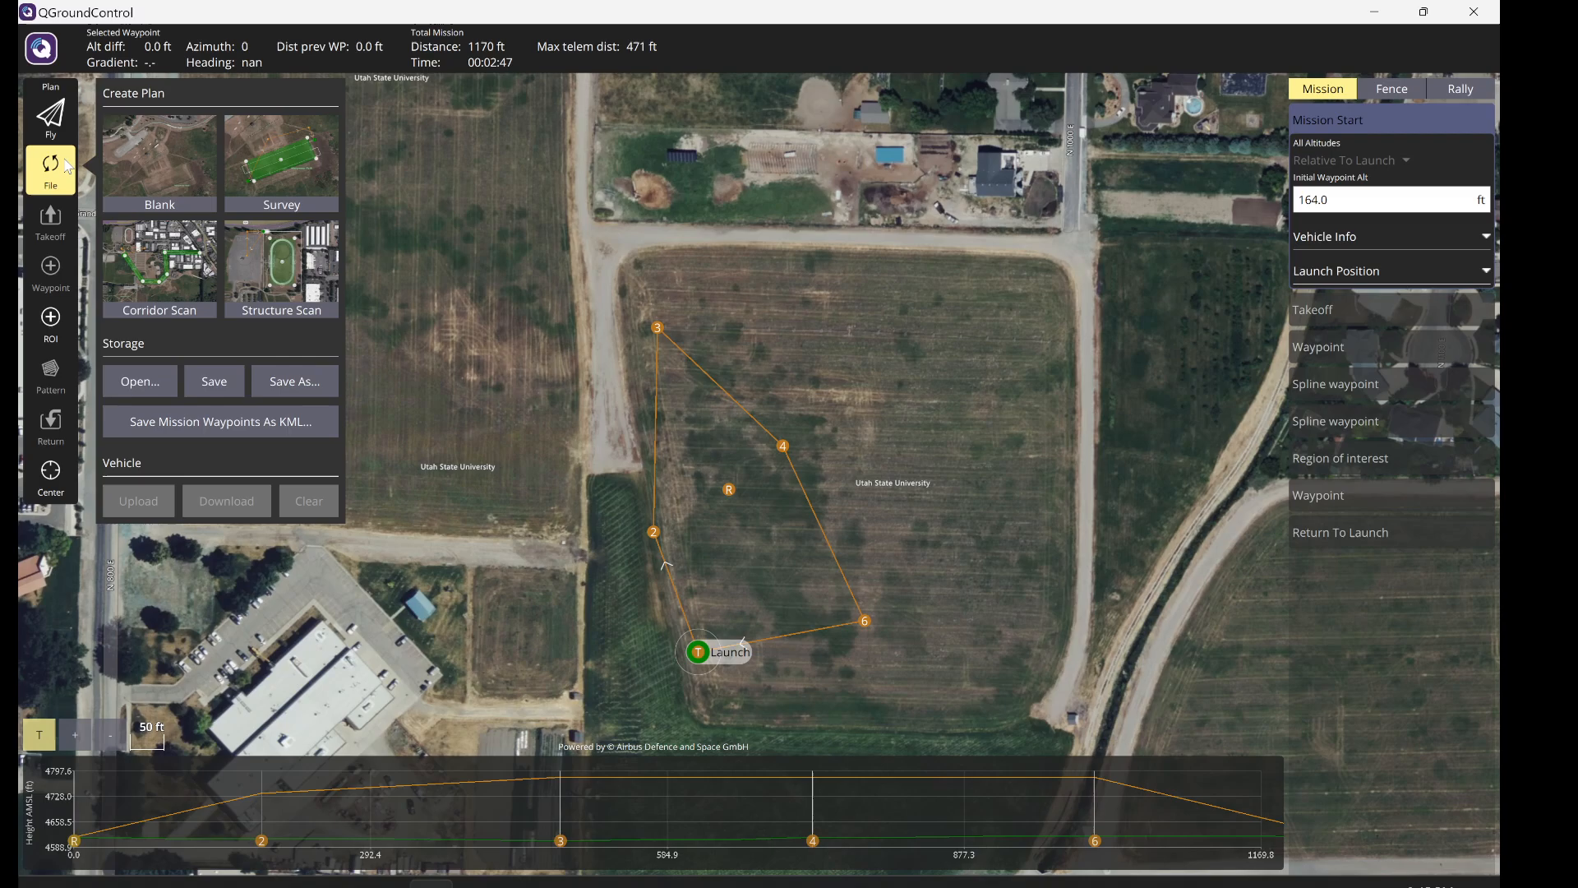
pyautogui.click(505, 422)
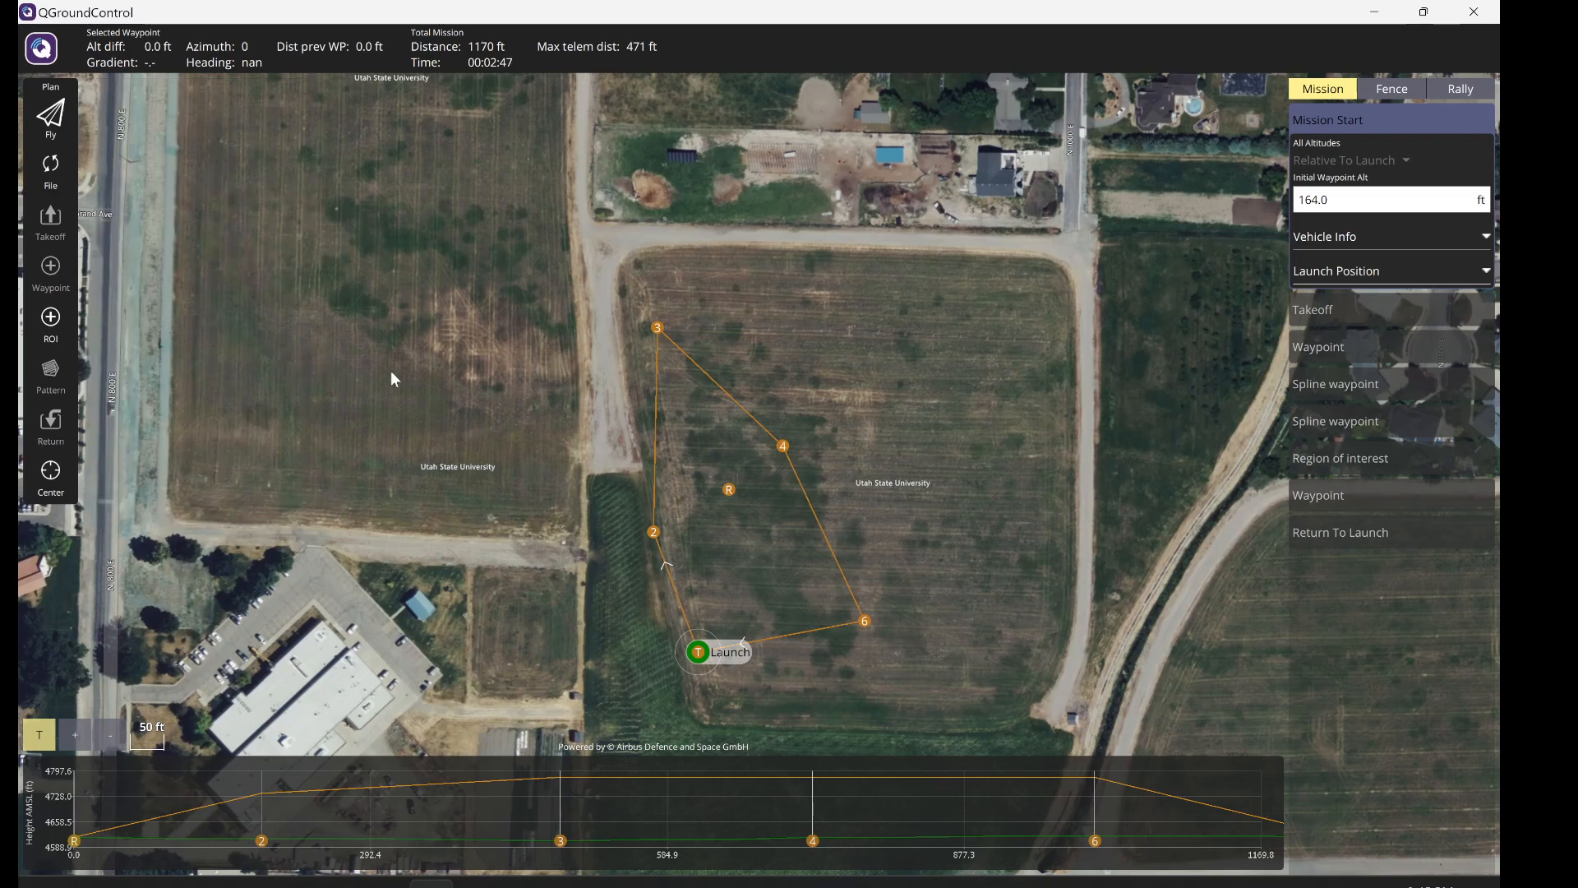
pyautogui.click(52, 184)
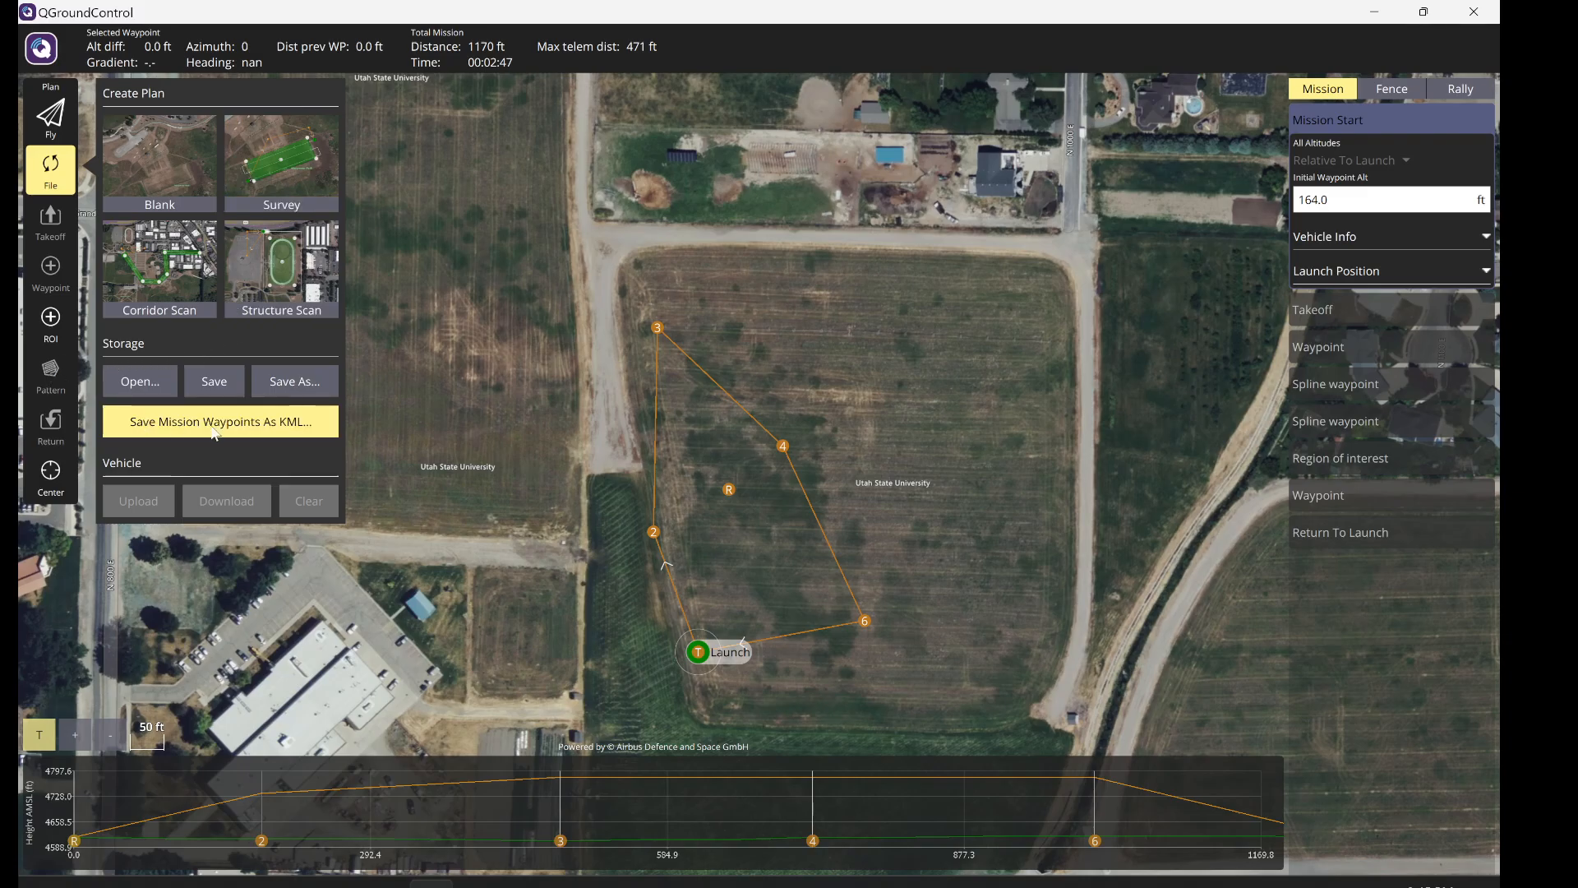
# - Replace the current plan with a new Survey plan and finish the Takeoff item
pyautogui.click(296, 173)
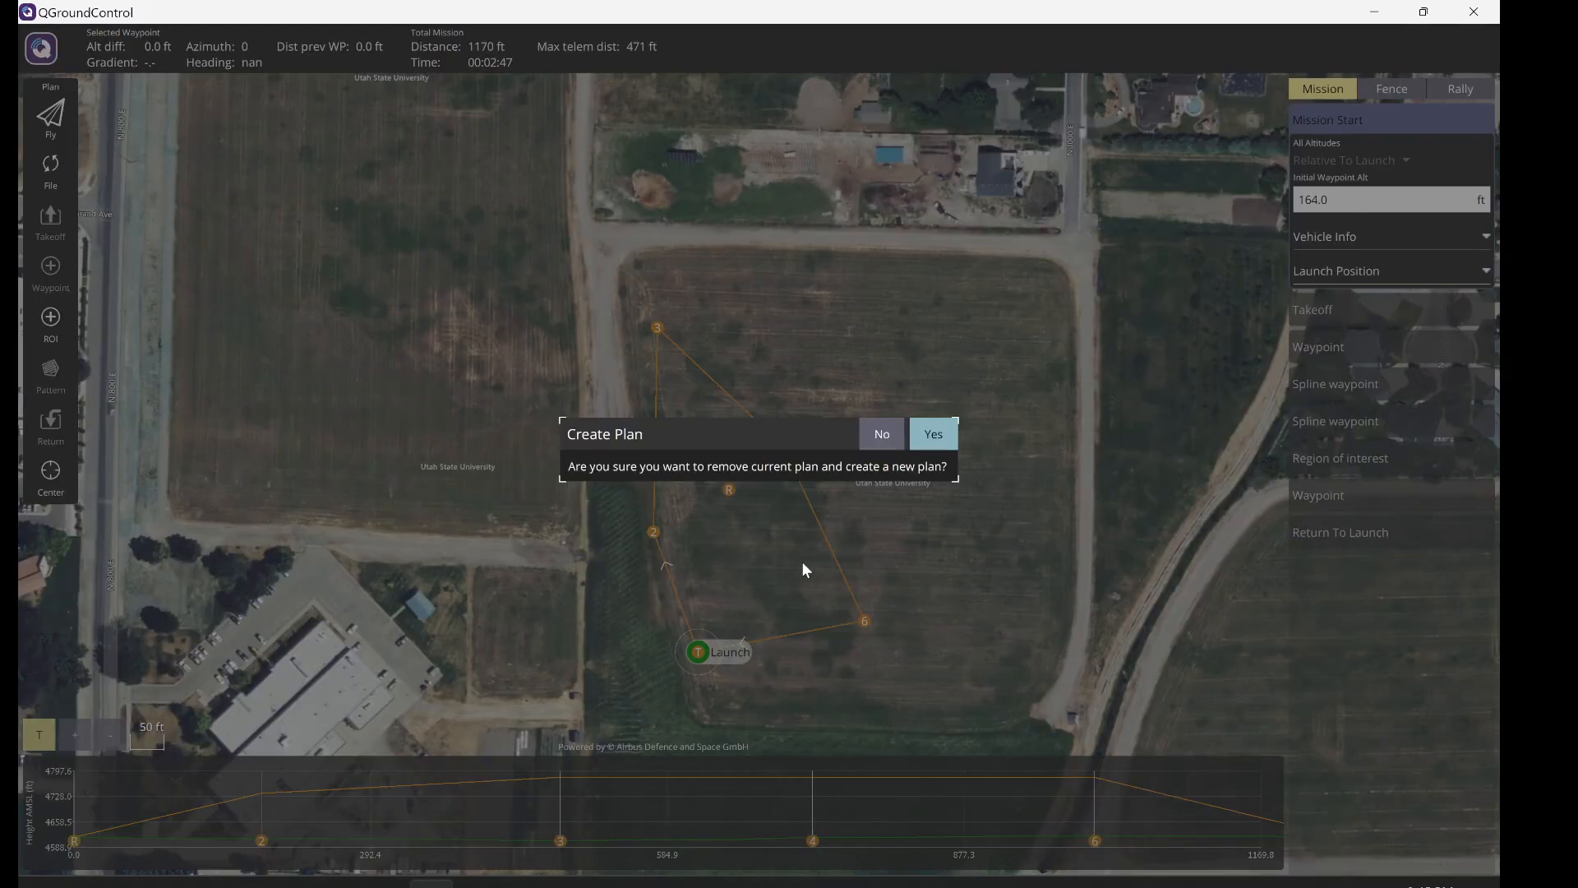
pyautogui.click(933, 433)
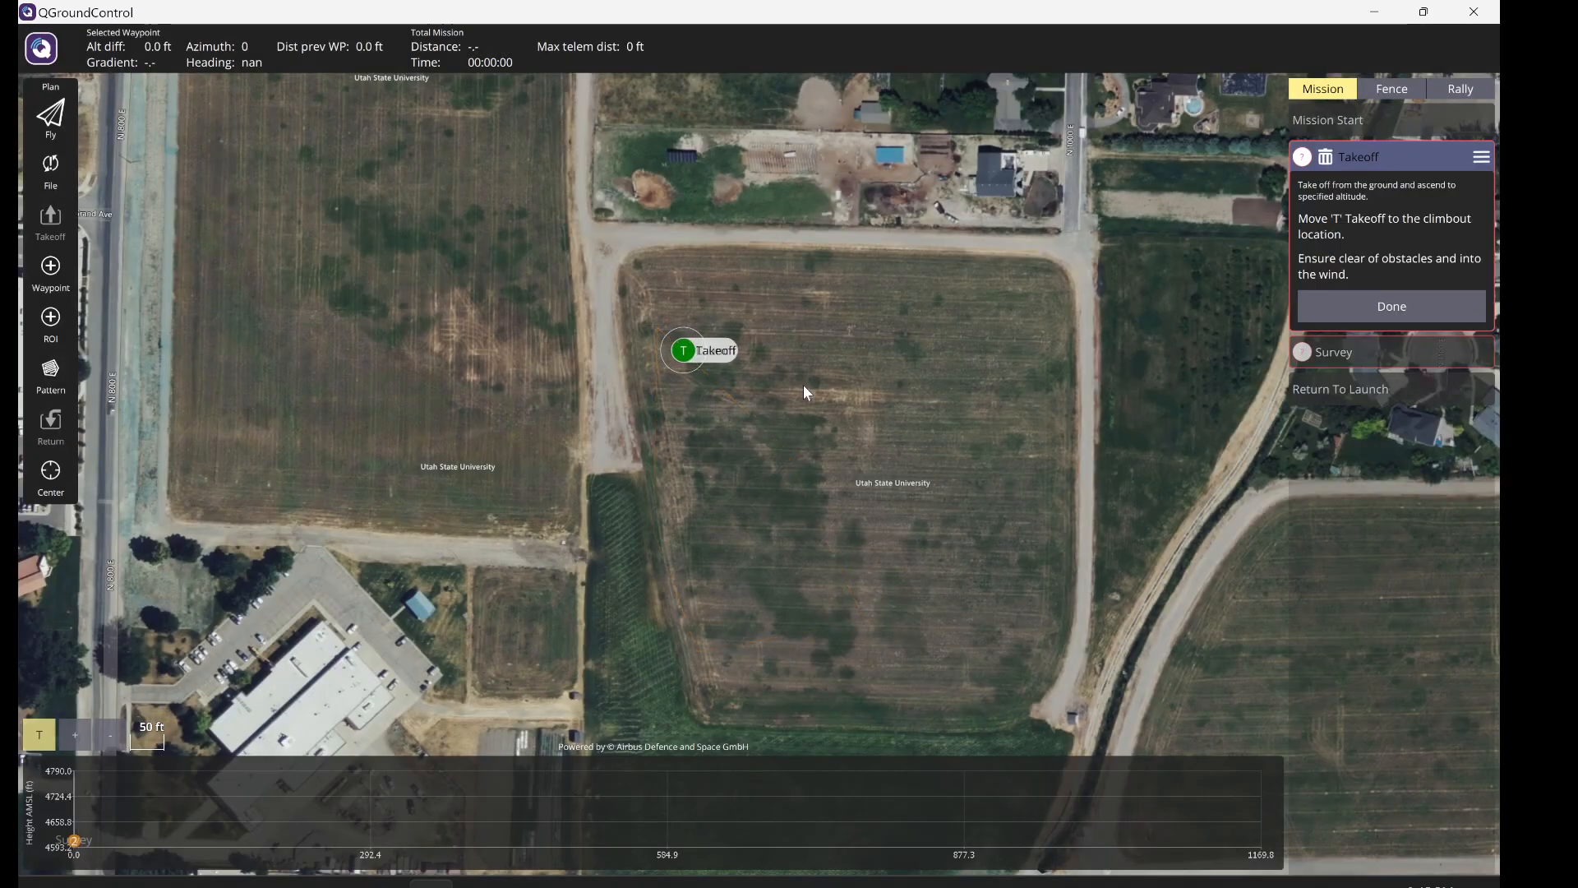
pyautogui.click(1340, 311)
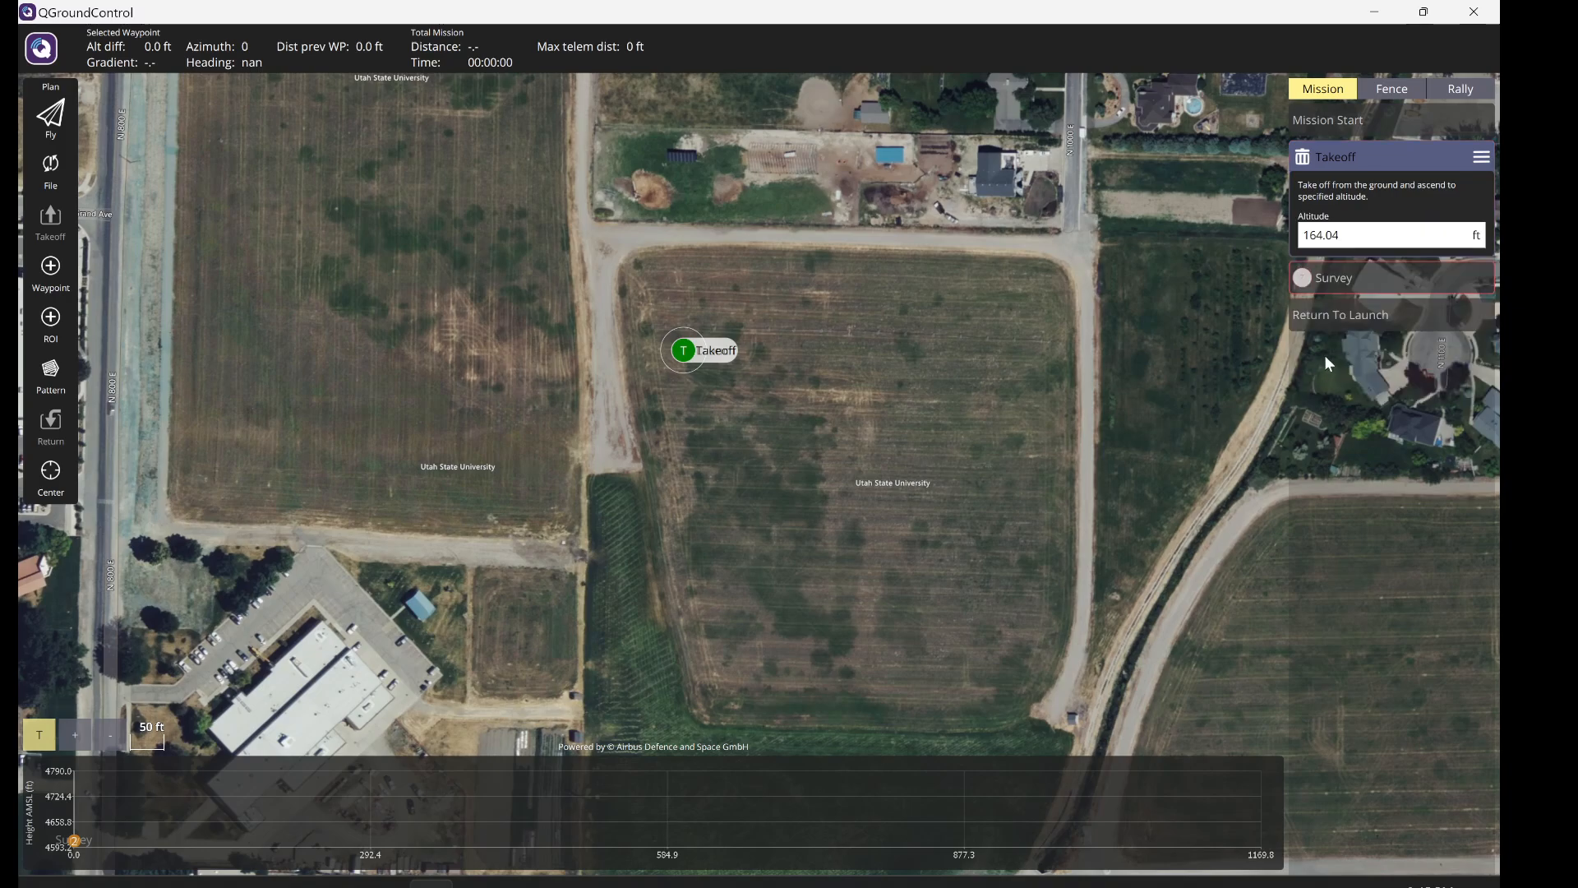
pyautogui.click(1341, 294)
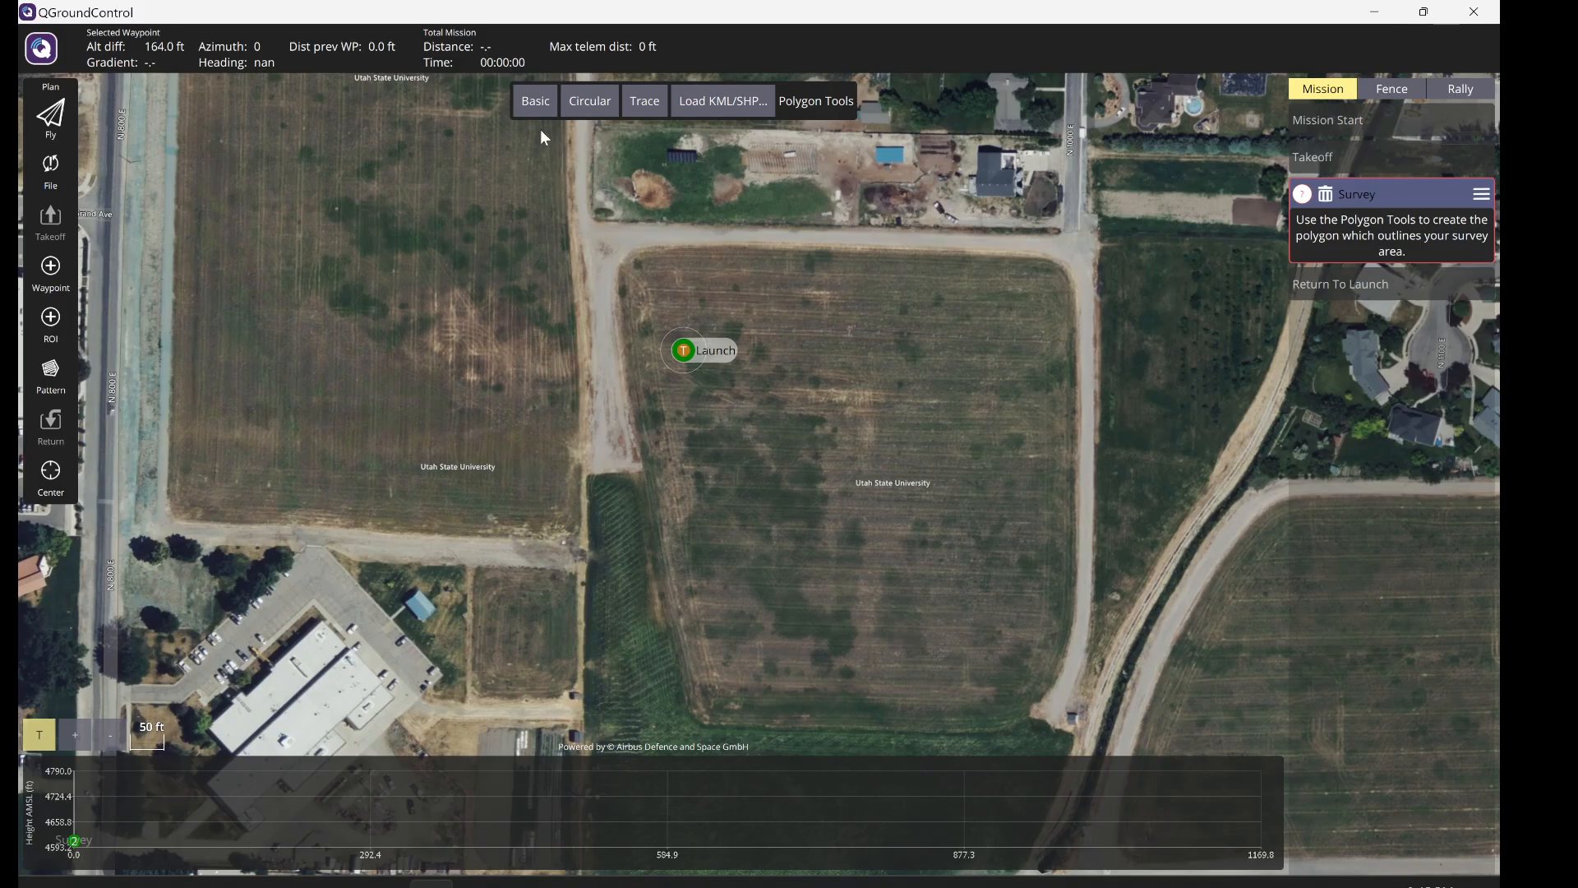
# - Add a basic survey polygon and drag its four corners onto the central field
pyautogui.click(536, 102)
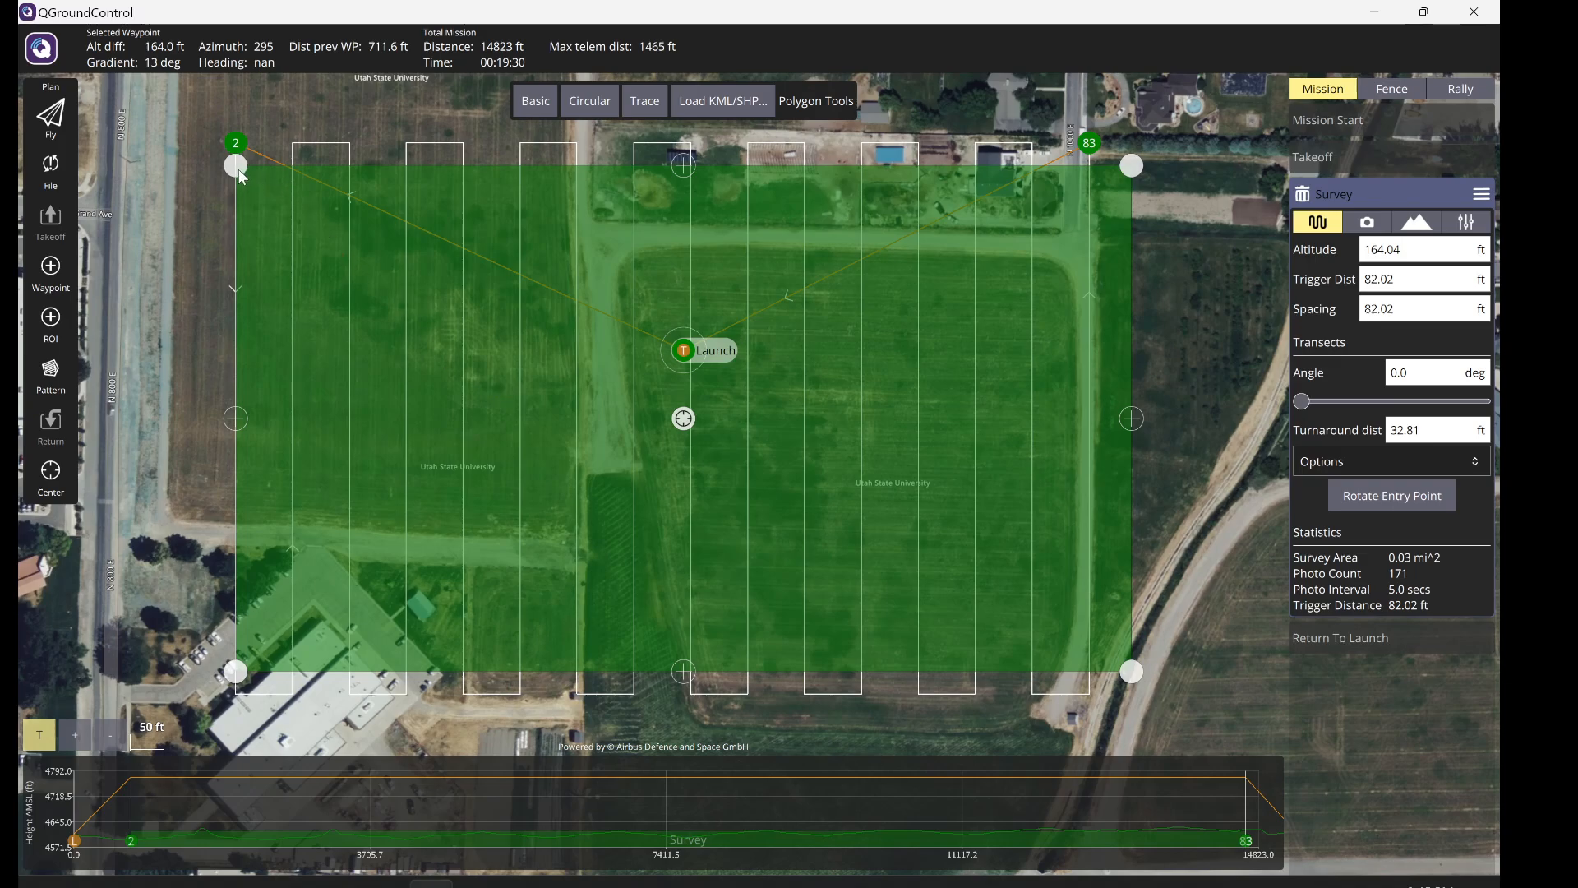
pyautogui.moveTo(243, 177); pyautogui.dragTo(596, 288)
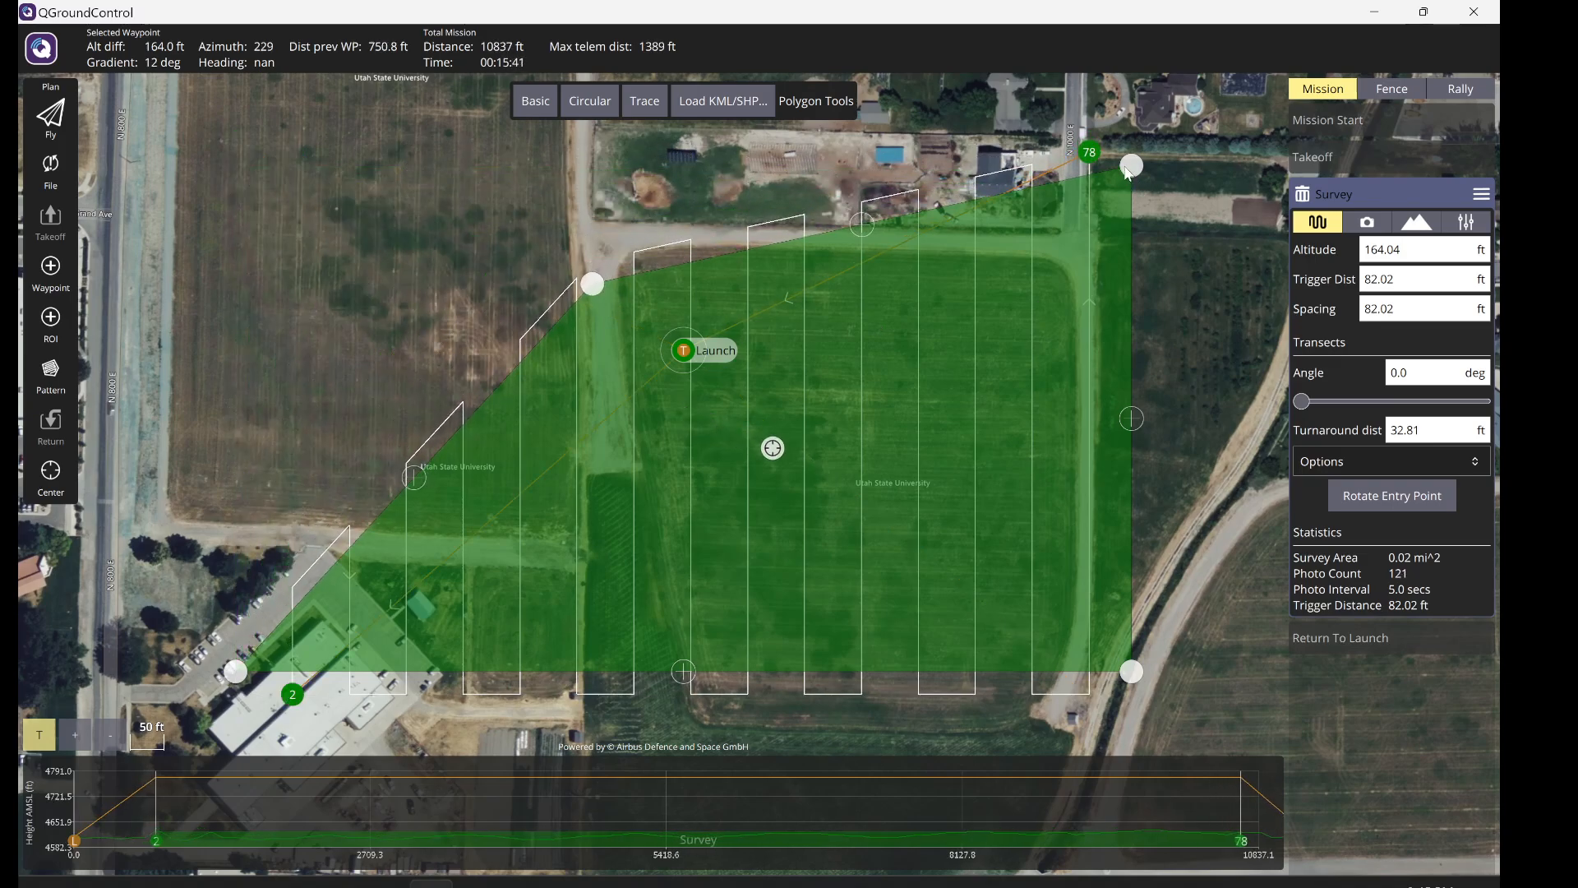
pyautogui.moveTo(1130, 168); pyautogui.dragTo(1021, 296)
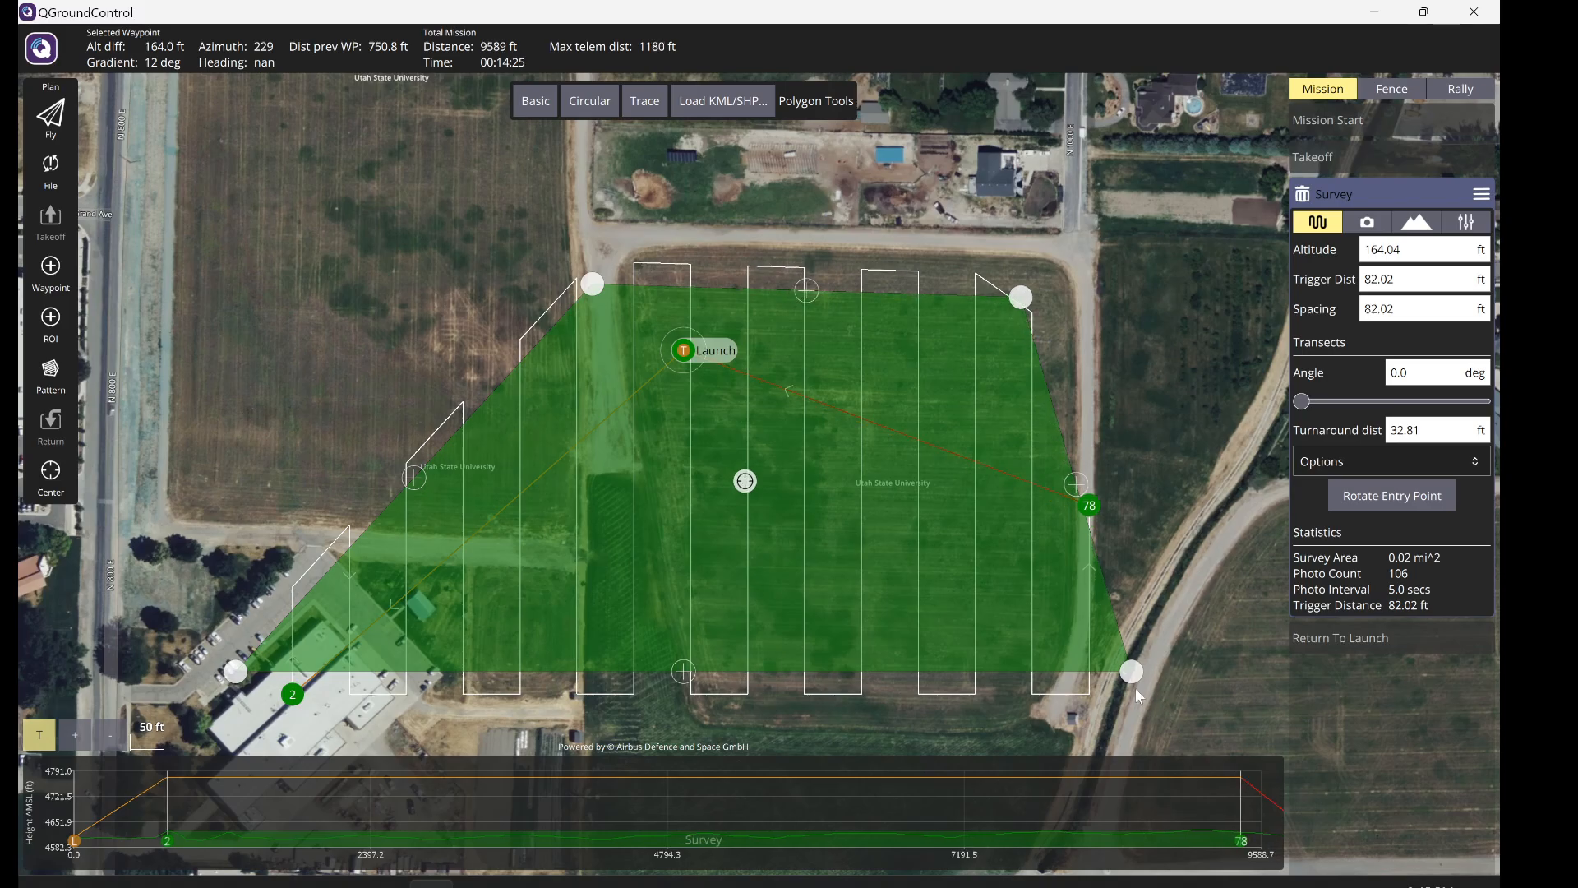
pyautogui.moveTo(1131, 675); pyautogui.dragTo(1069, 709)
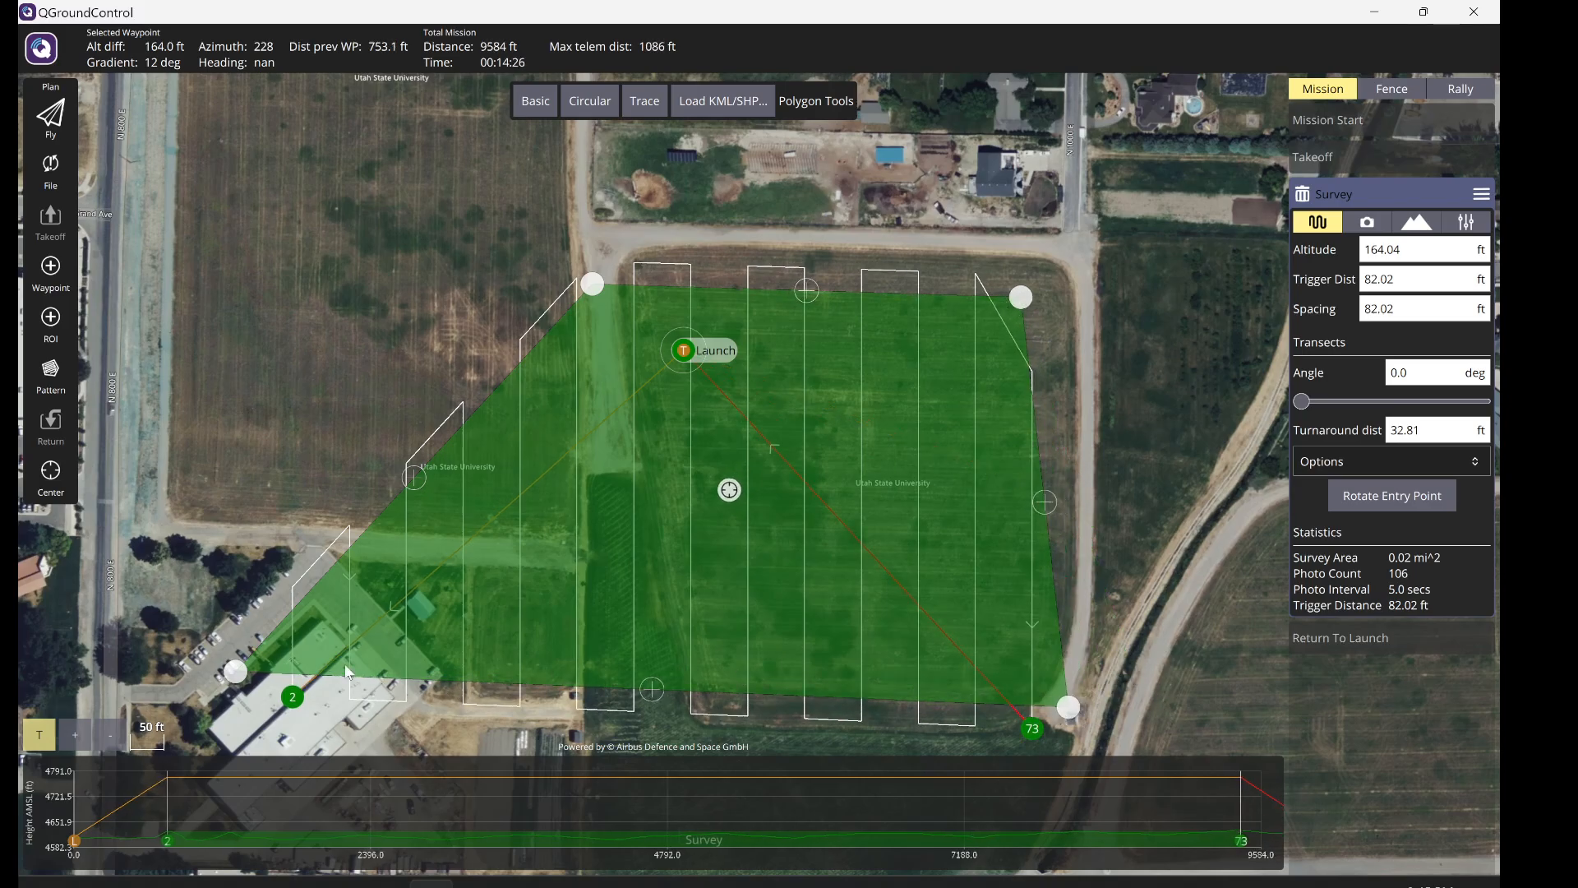
pyautogui.moveTo(240, 670)
pyautogui.mouseDown()
pyautogui.moveTo(369, 667)
pyautogui.moveTo(579, 692)
pyautogui.moveTo(615, 713)
pyautogui.mouseUp()
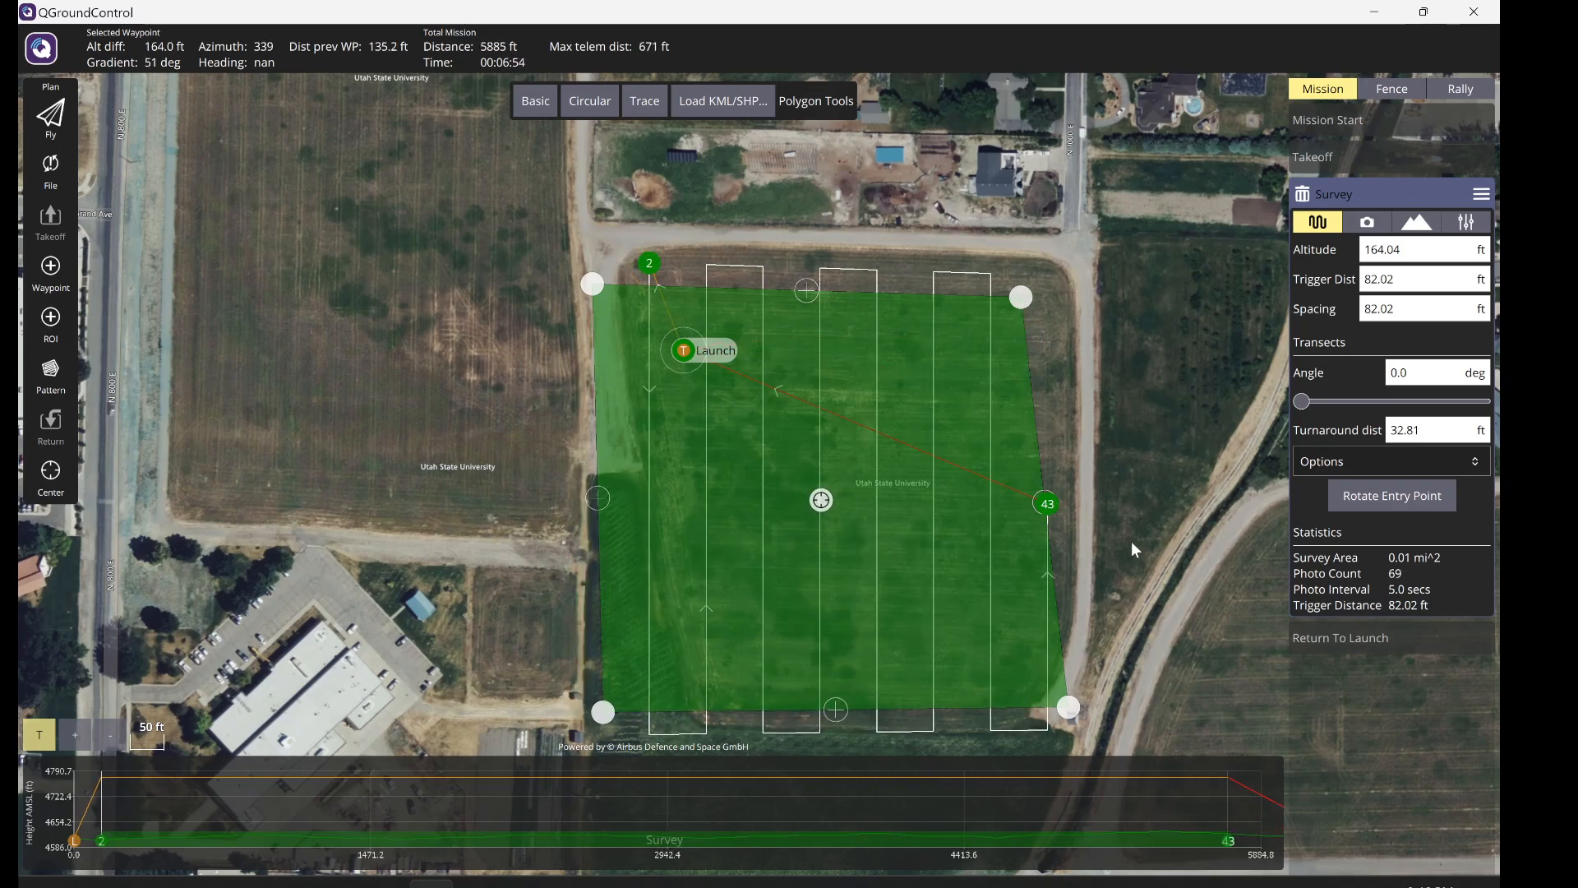
# - Review the survey's Camera, Terrain and Transects tabs (5885 ft, 6:54), then switch to Canvas
pyautogui.click(1367, 228)
pyautogui.click(1430, 228)
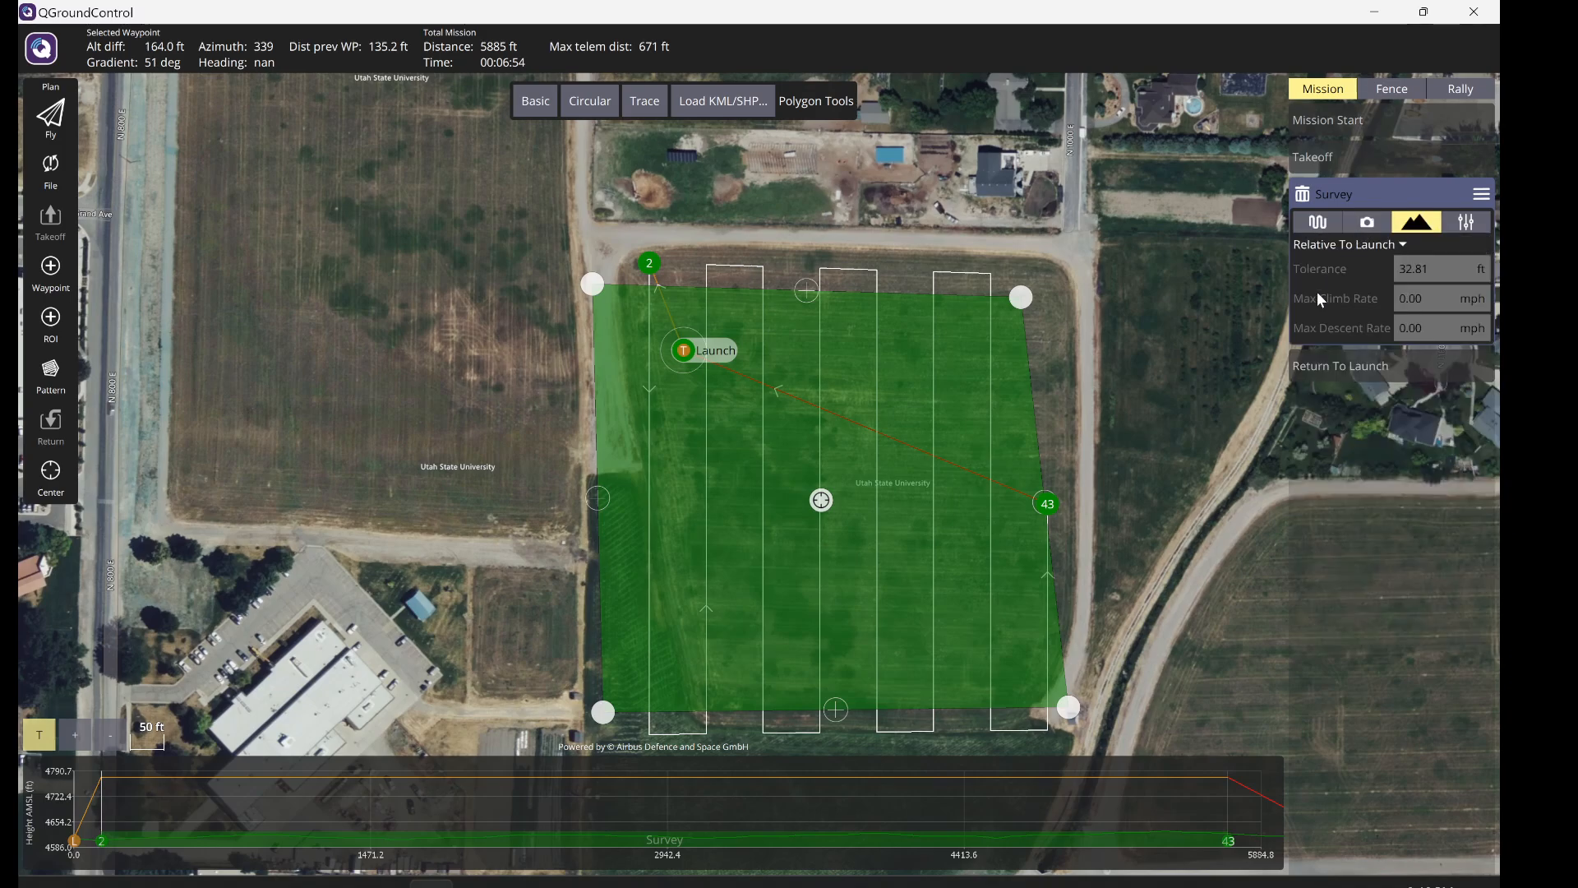
pyautogui.click(1318, 223)
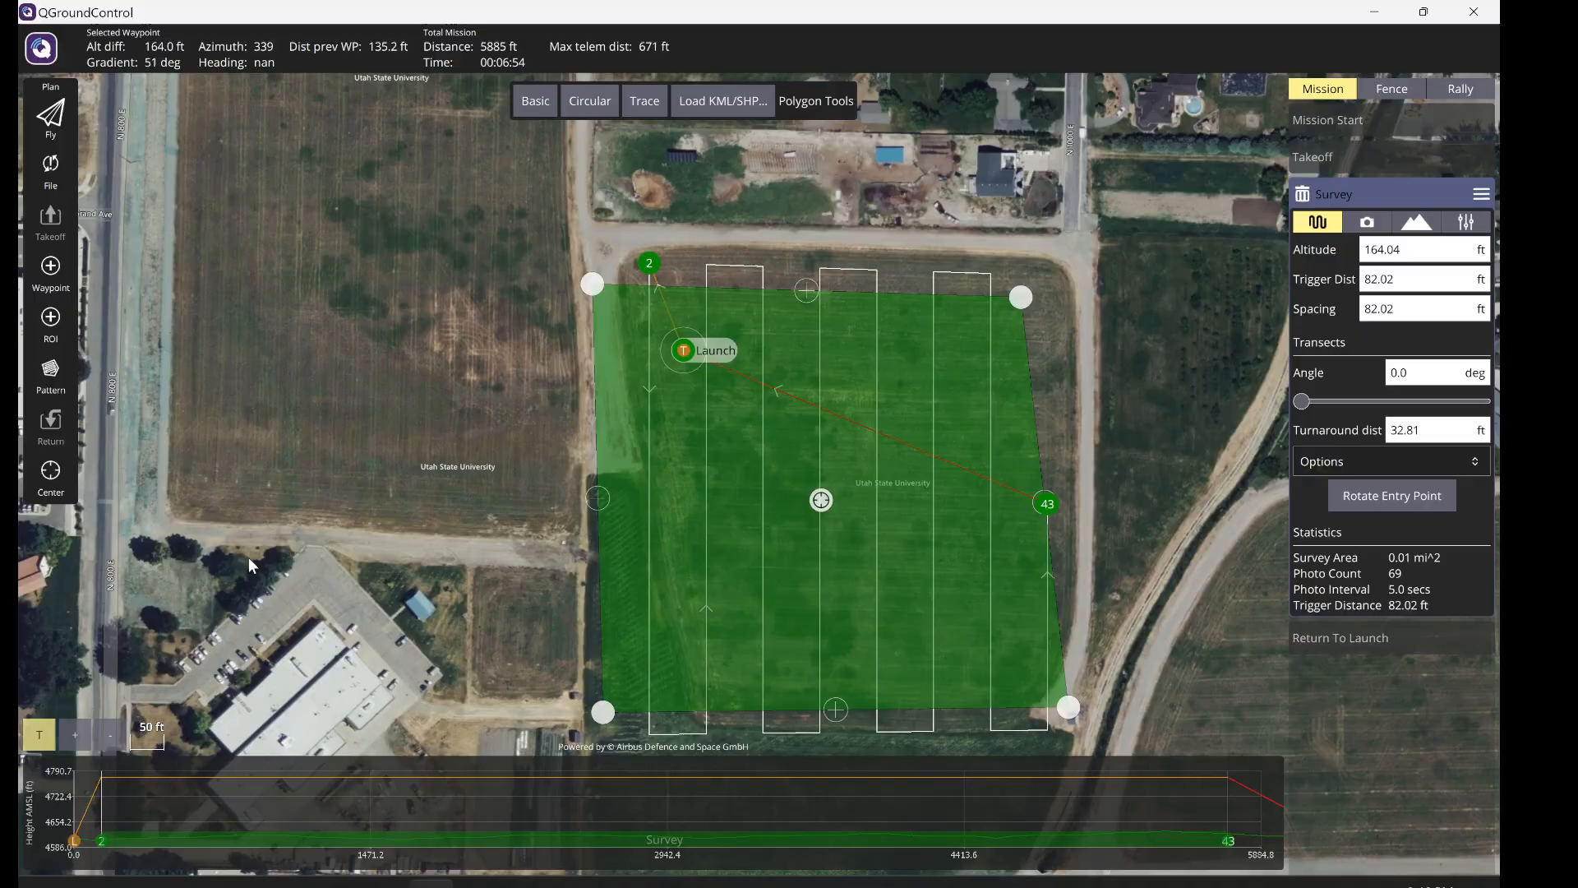
pyautogui.hotkey('alt', 'Tab')
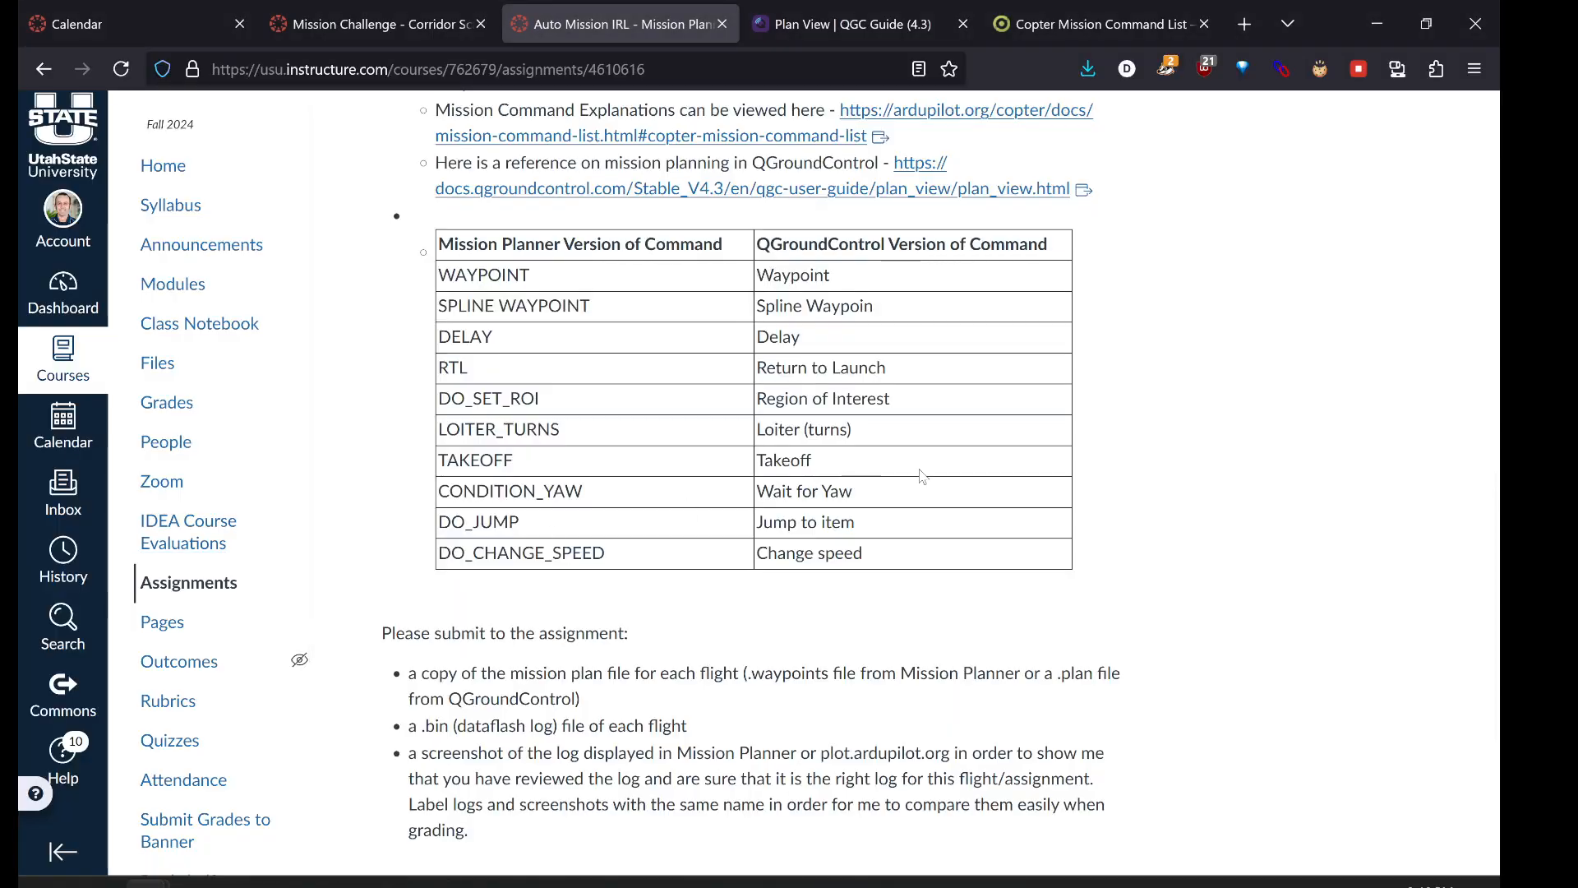
pyautogui.scroll(9, 921, 476)
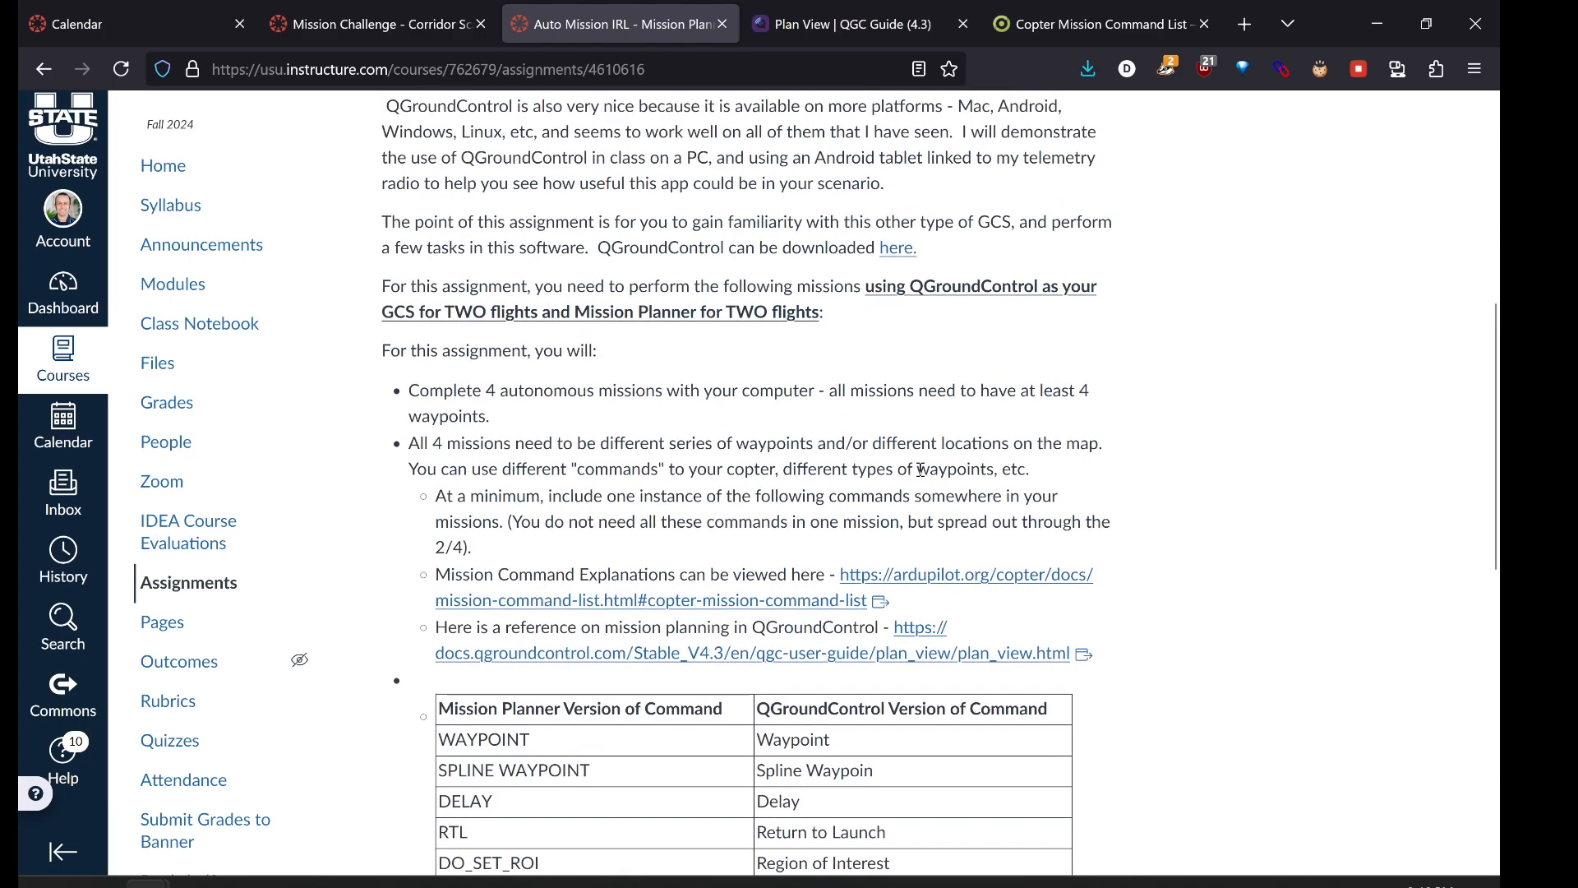
pyautogui.scroll(3, 751, 479)
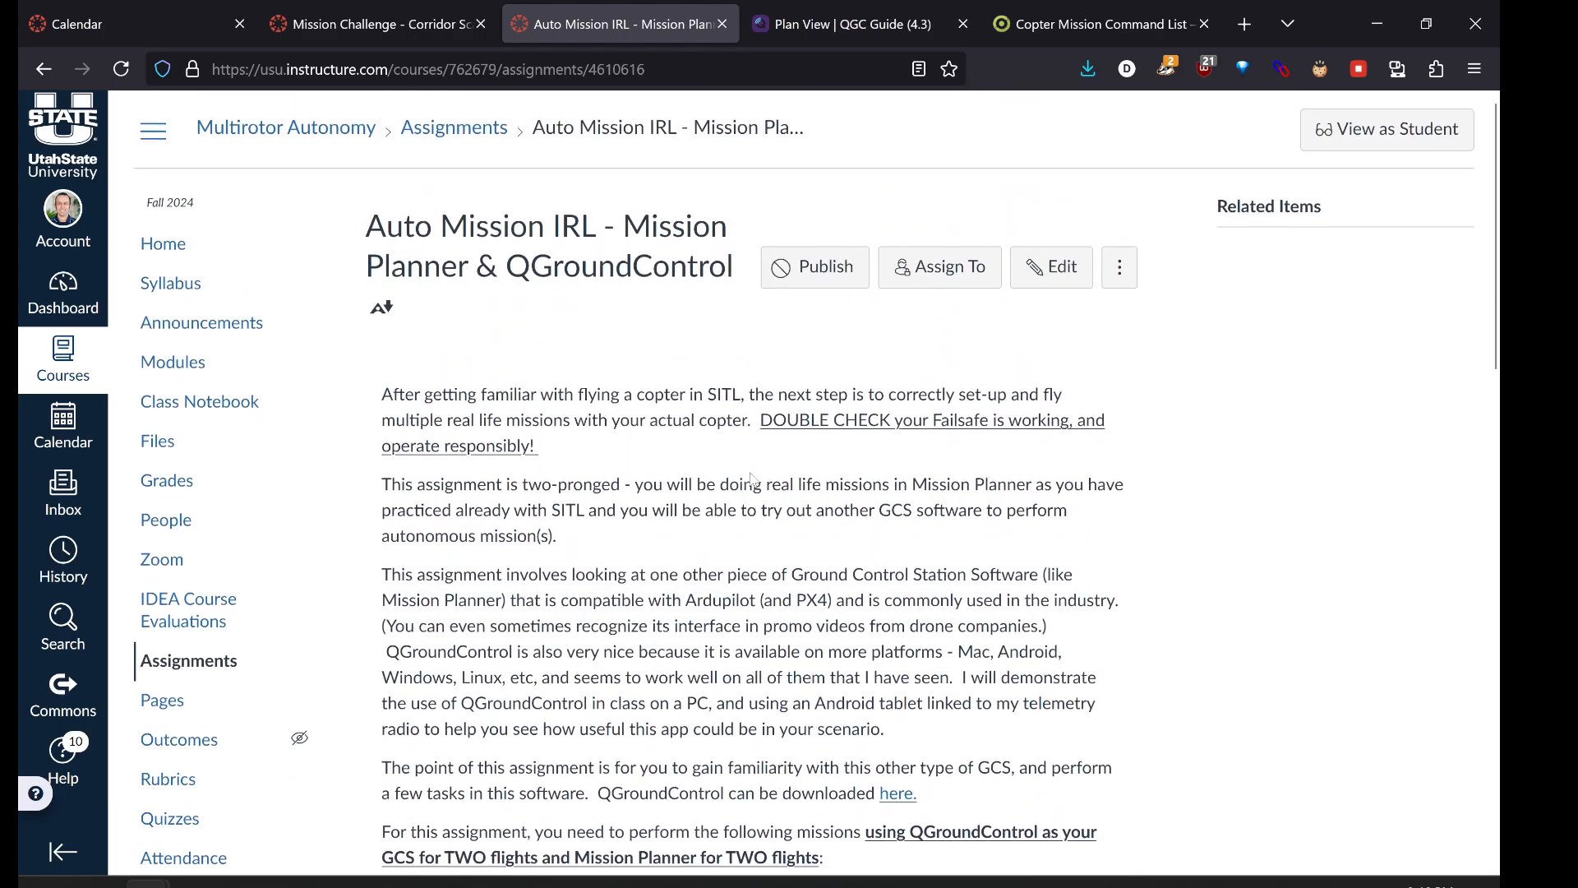